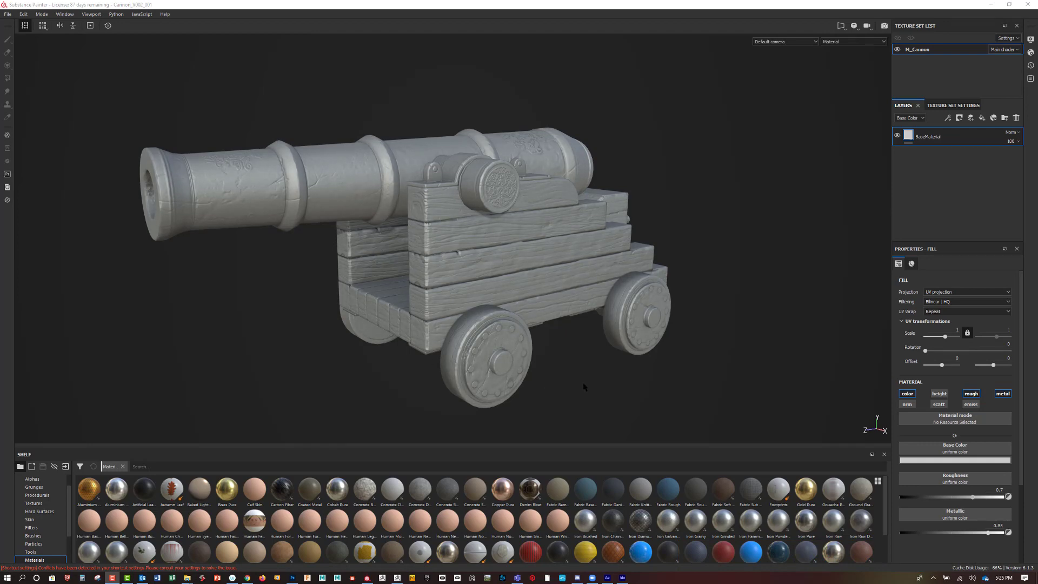
Add two folders above the BaseMaterial layer and name the upper one Metal.
left_click_drag(660, 375, 505, 287, "alt")
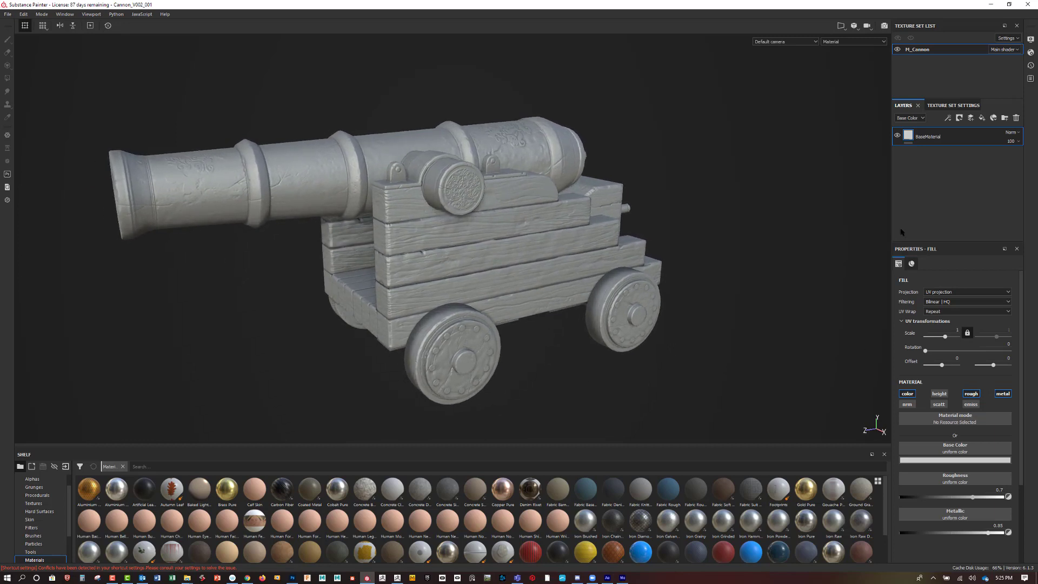
left_click(1005, 119)
left_click(1005, 119)
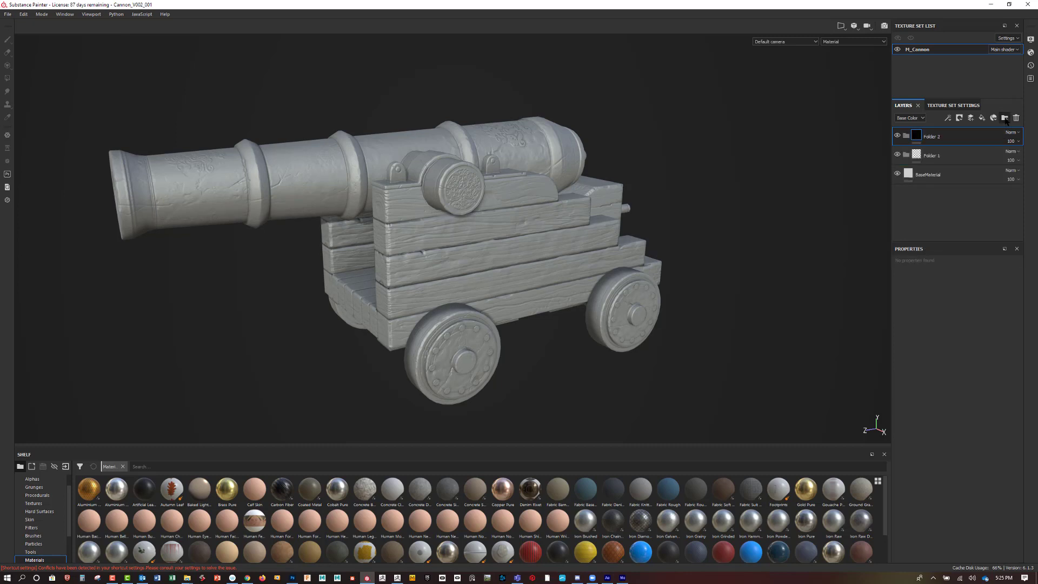
double_click(935, 138)
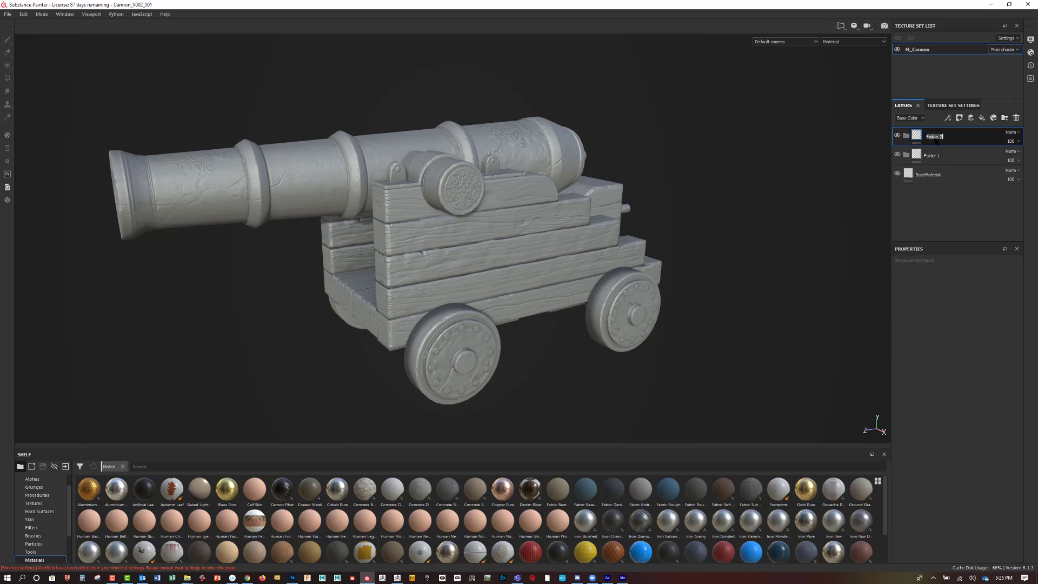
type("Metal")
key("Return")
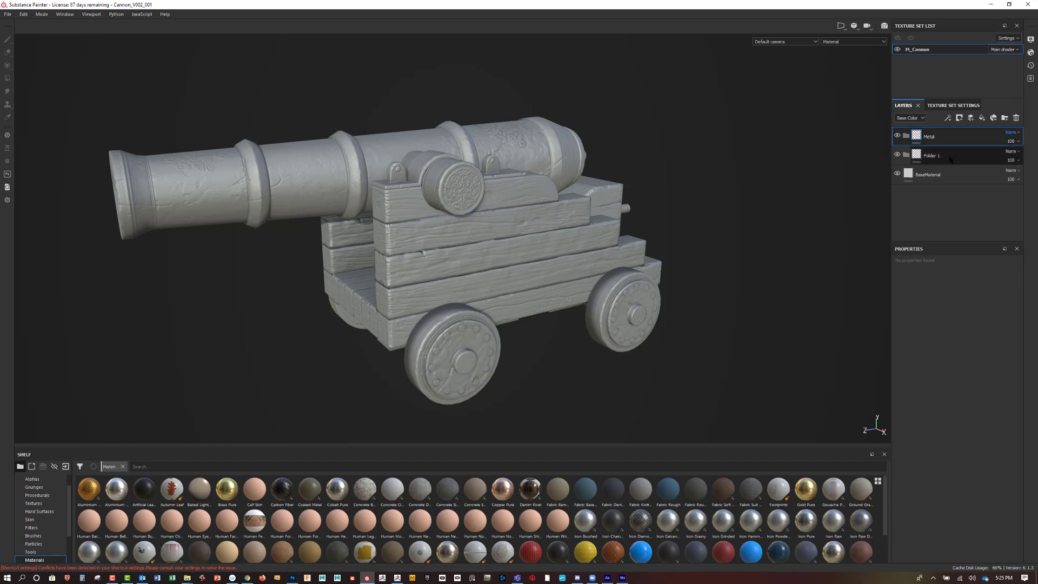
Rename the folder directly above BaseMaterial as Wood.
double_click(933, 156)
type("Woo")
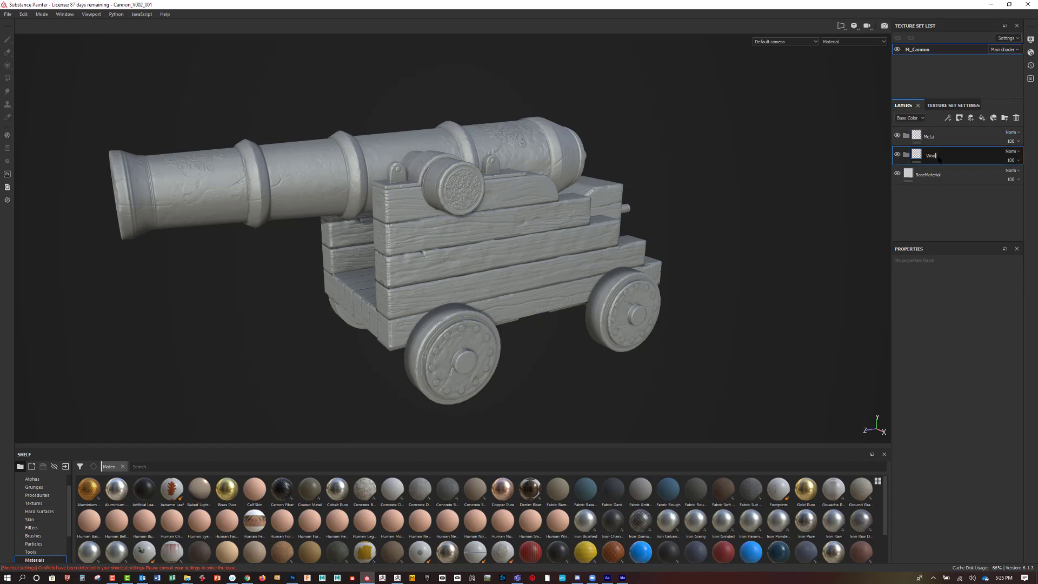
type("d")
key("Return")
Add a color selection mask to the Metal folder and pick the barrel's red from the ID map.
double_click(931, 137)
key("Return")
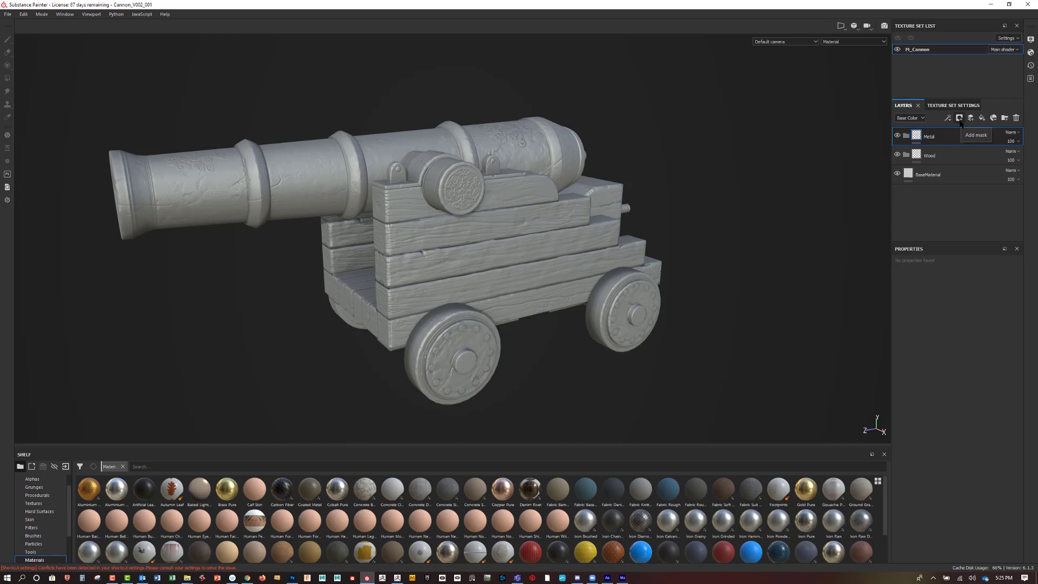
left_click(959, 118)
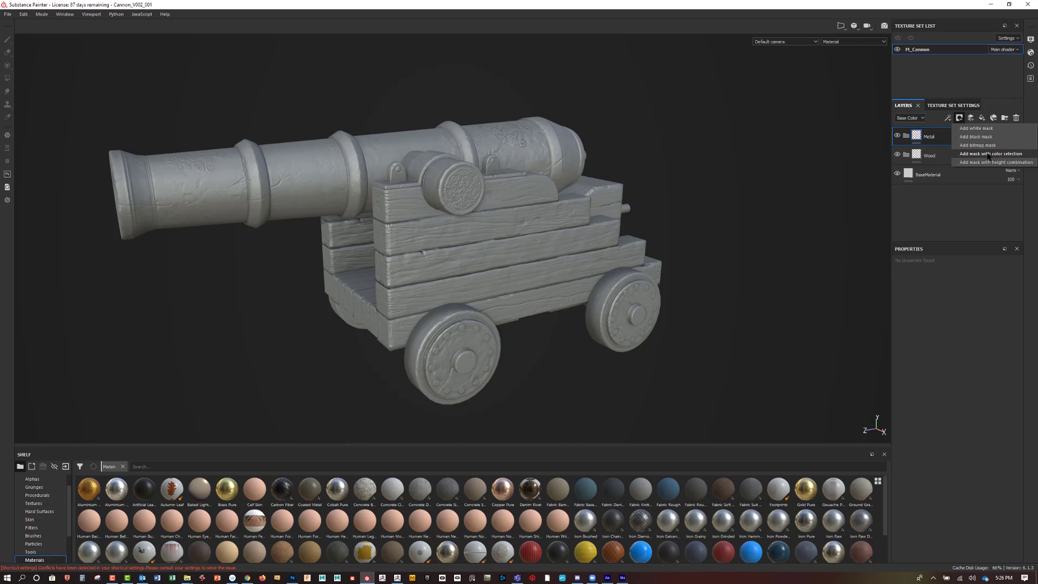
left_click(988, 154)
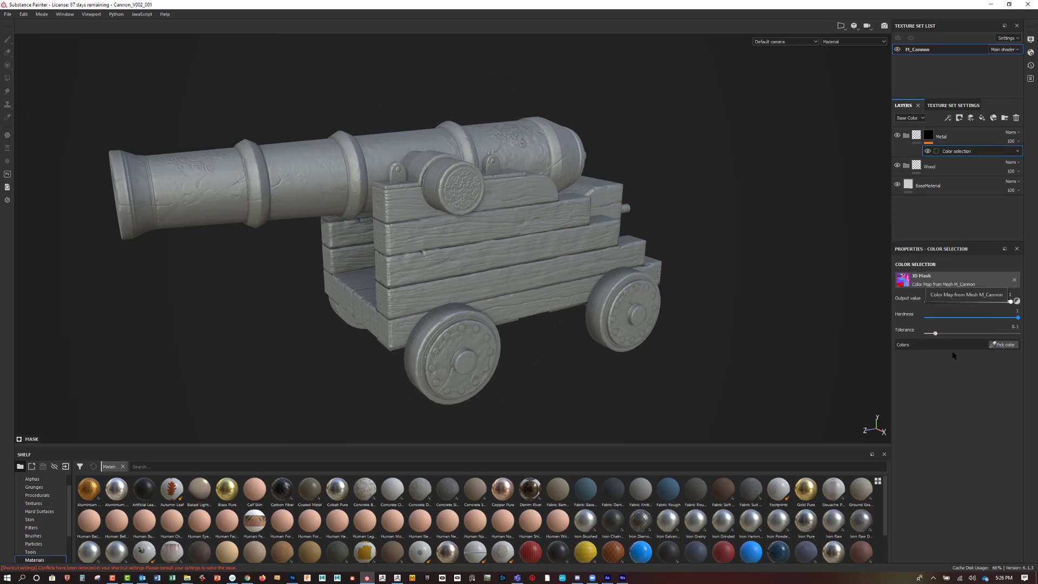
left_click(1005, 345)
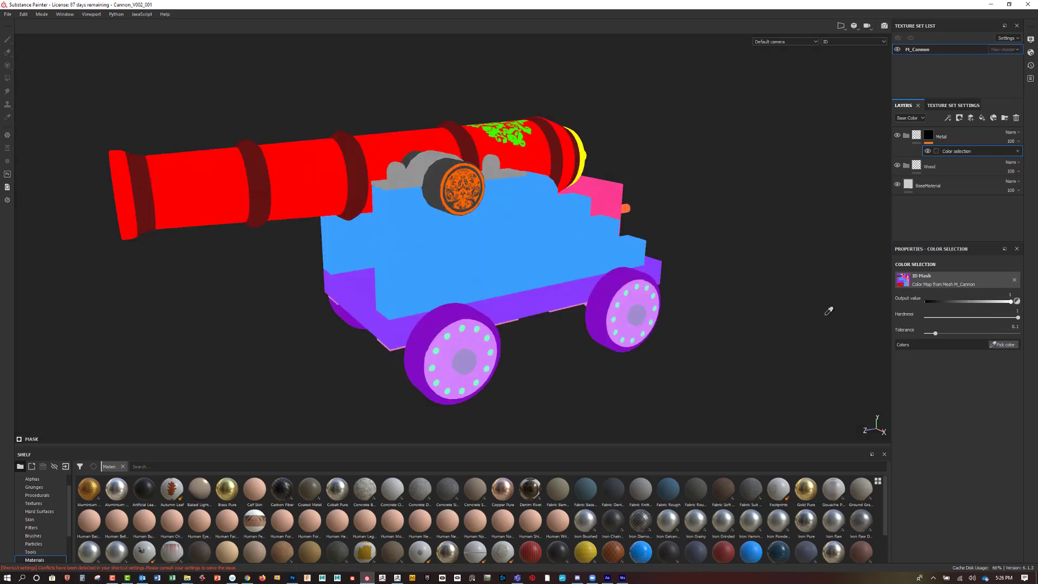
left_click(258, 213)
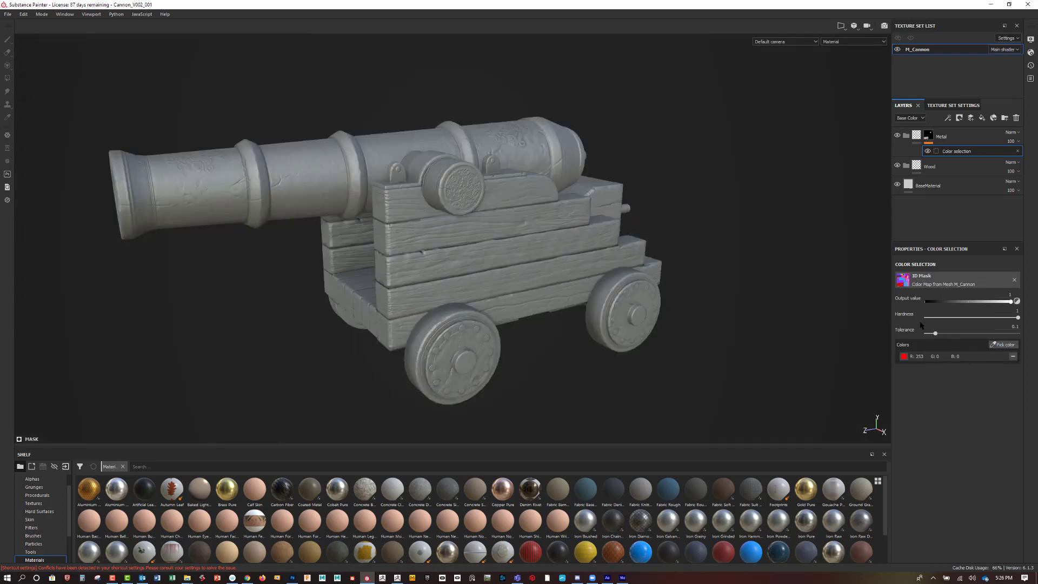
Add a fill layer above the Metal folder and disable all of its channels except color.
left_click(947, 170)
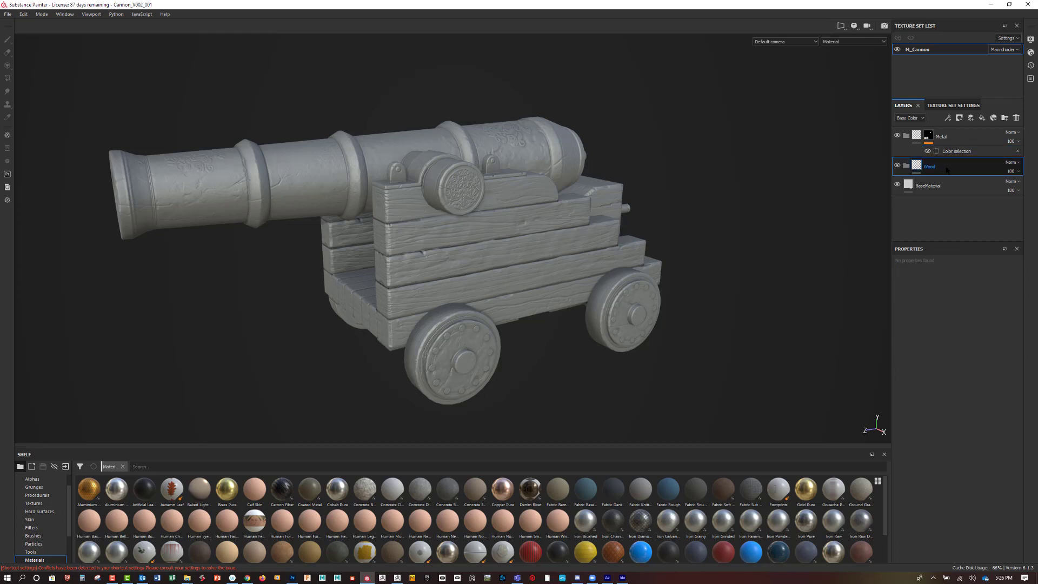
left_click(976, 141)
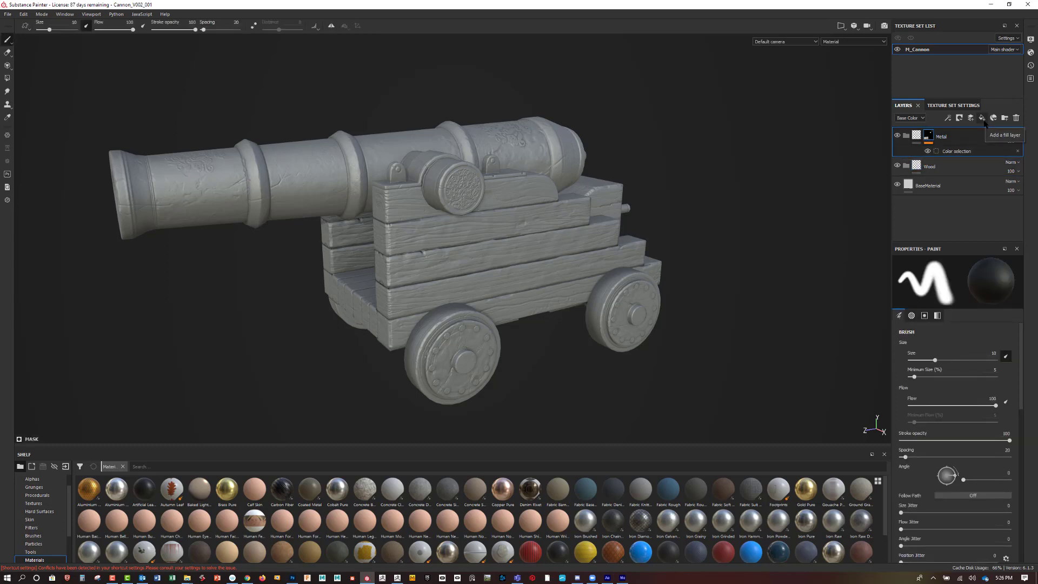
left_click(983, 120)
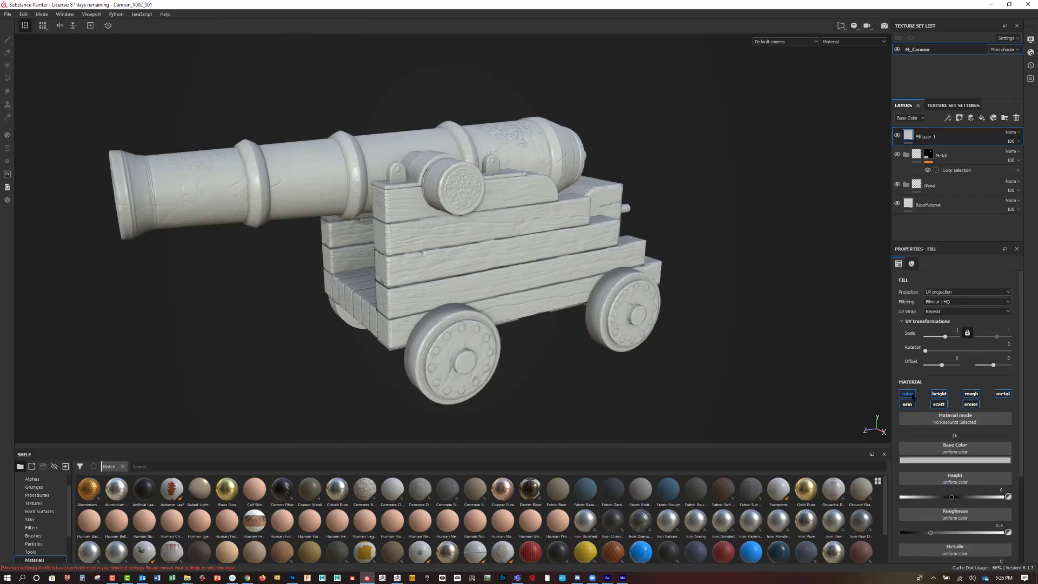
left_click(907, 405)
left_click(937, 404)
left_click(939, 393)
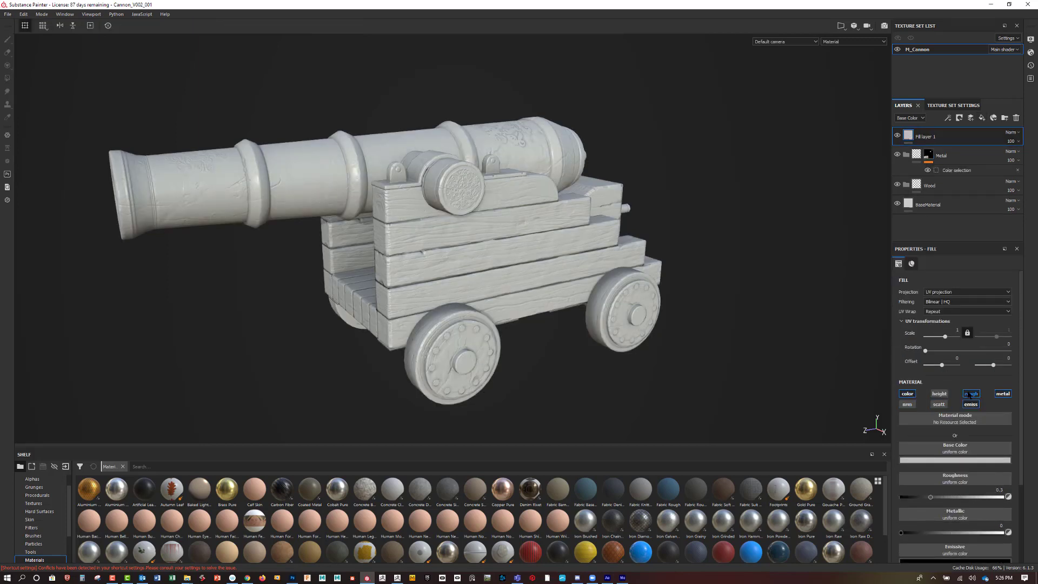
left_click(971, 394)
left_click(971, 405)
left_click(1007, 393)
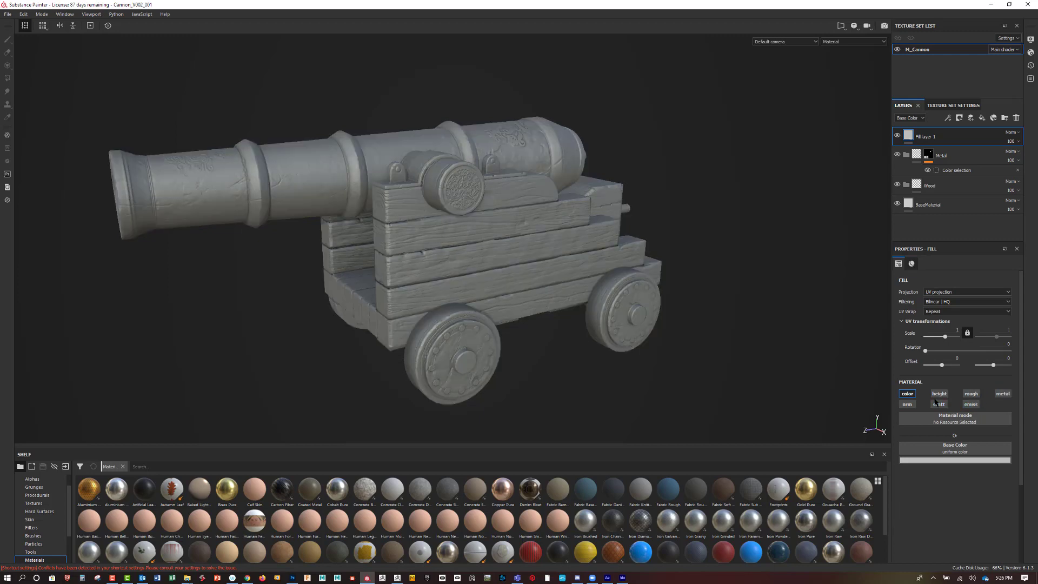
Set the fill layer's base color to a bright red with R 1.000, G 0.037 and B 0.037.
left_click(930, 463)
left_click_drag(968, 492, 990, 475)
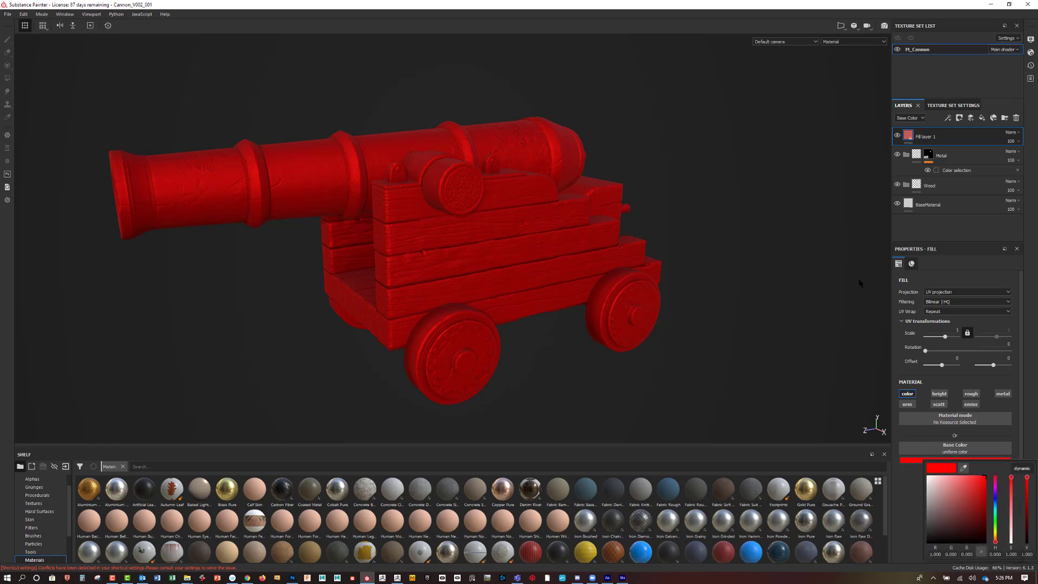
left_click(955, 174)
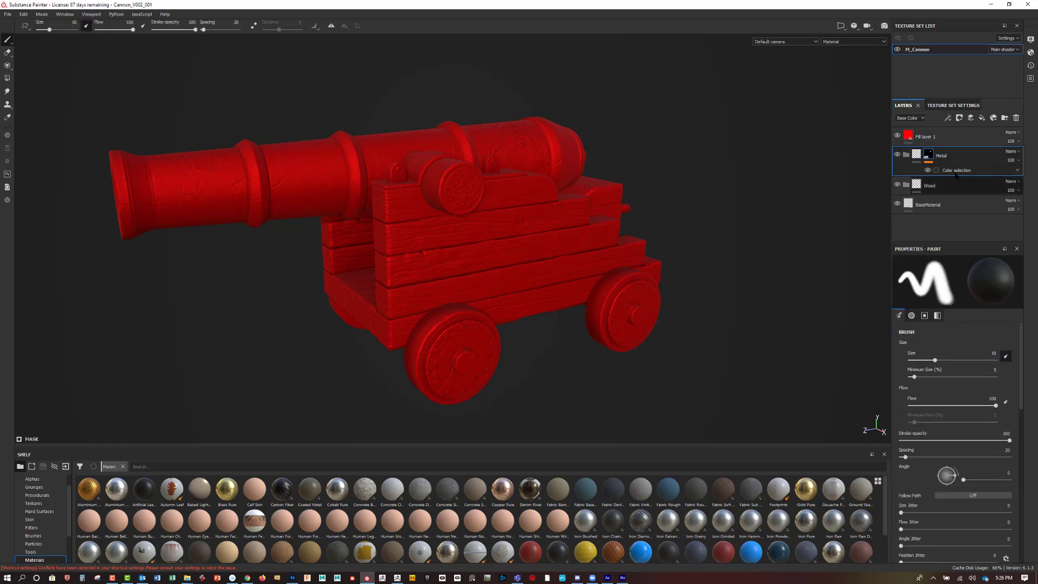
left_click(910, 141)
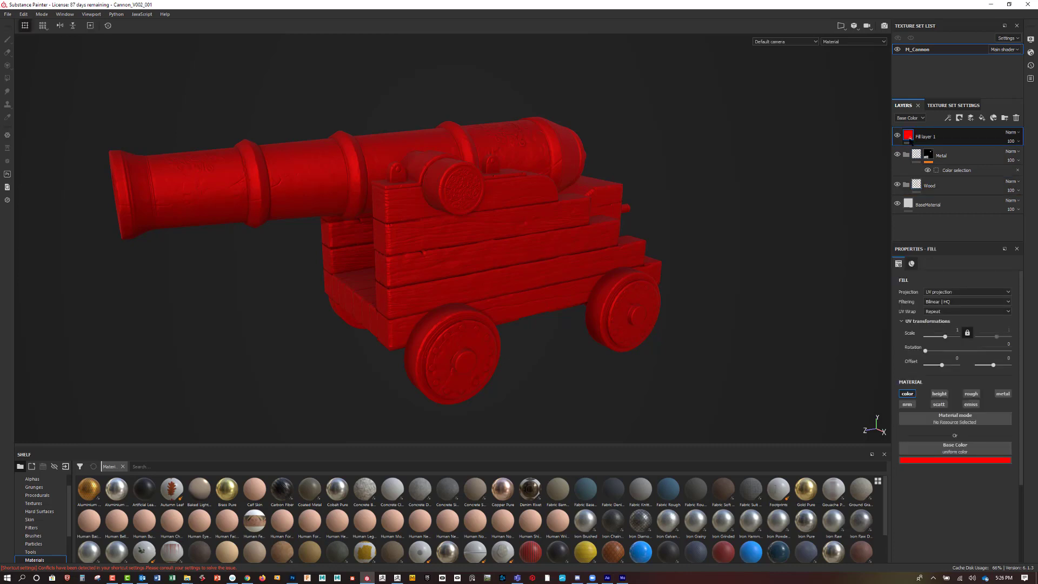
left_click(955, 459)
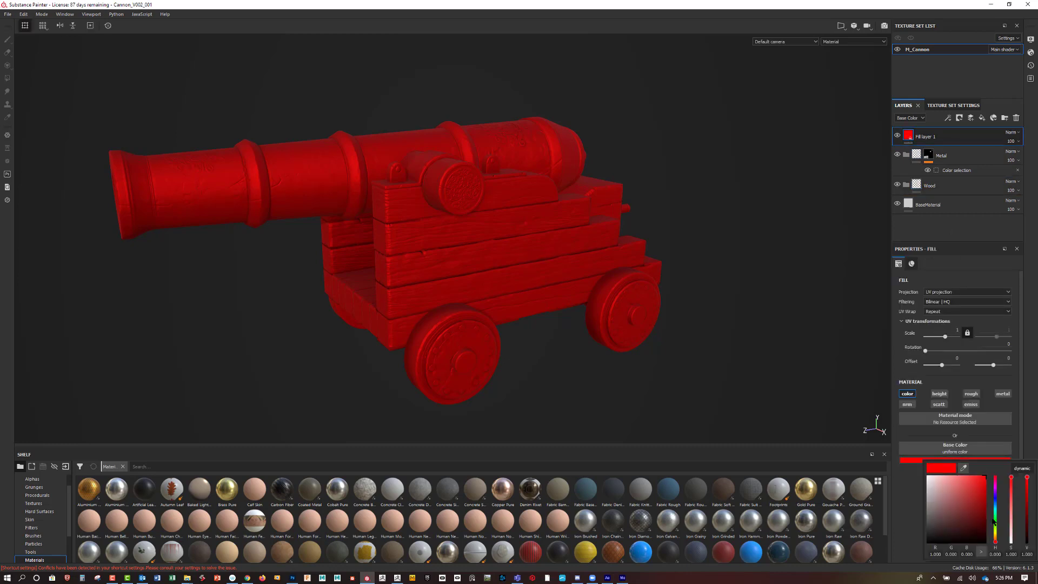
mouse_move(993, 522)
left_mouse_down()
mouse_move(989, 484)
mouse_move(1001, 486)
mouse_move(985, 482)
mouse_move(997, 472)
left_mouse_up()
mouse_move(976, 508)
left_mouse_down()
mouse_move(967, 514)
mouse_move(975, 475)
left_mouse_up()
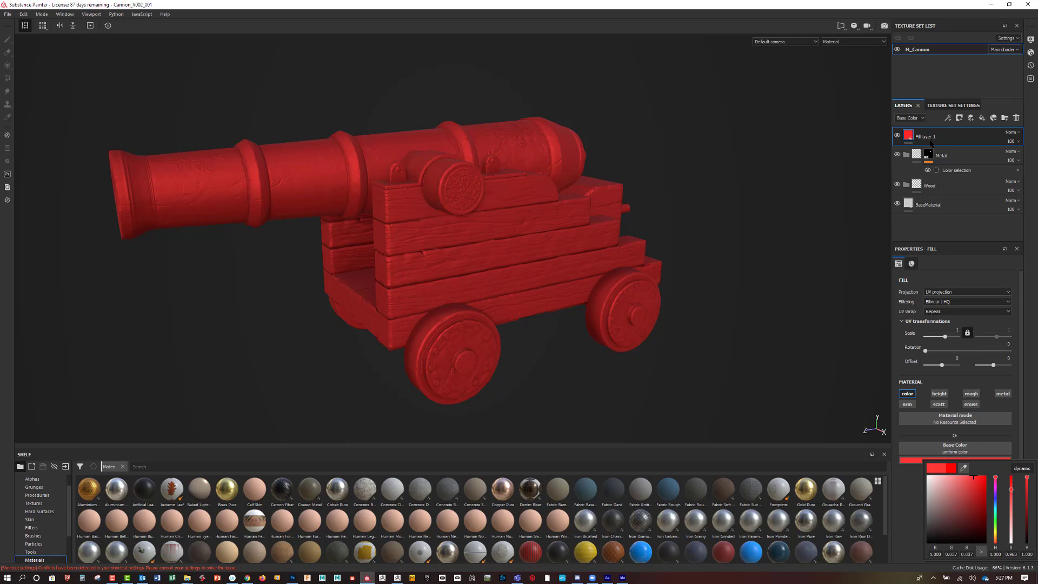
Rename the red fill layer as Metal Base and move it into the Metal folder.
left_click(930, 139)
double_click(932, 137)
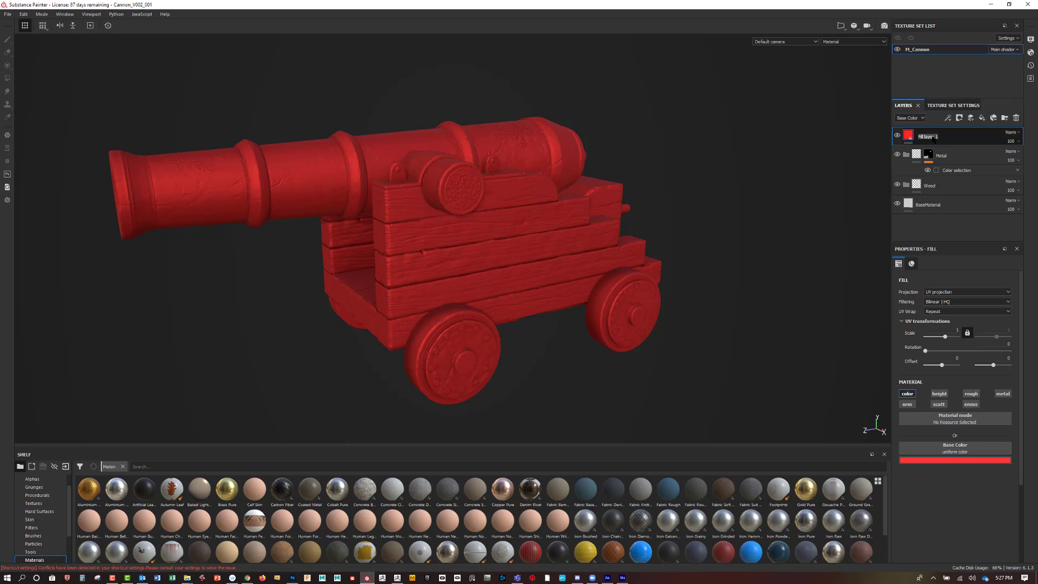
type("Metal")
type(" Bra")
type("e")
key("Return")
left_click_drag(911, 136, 944, 159)
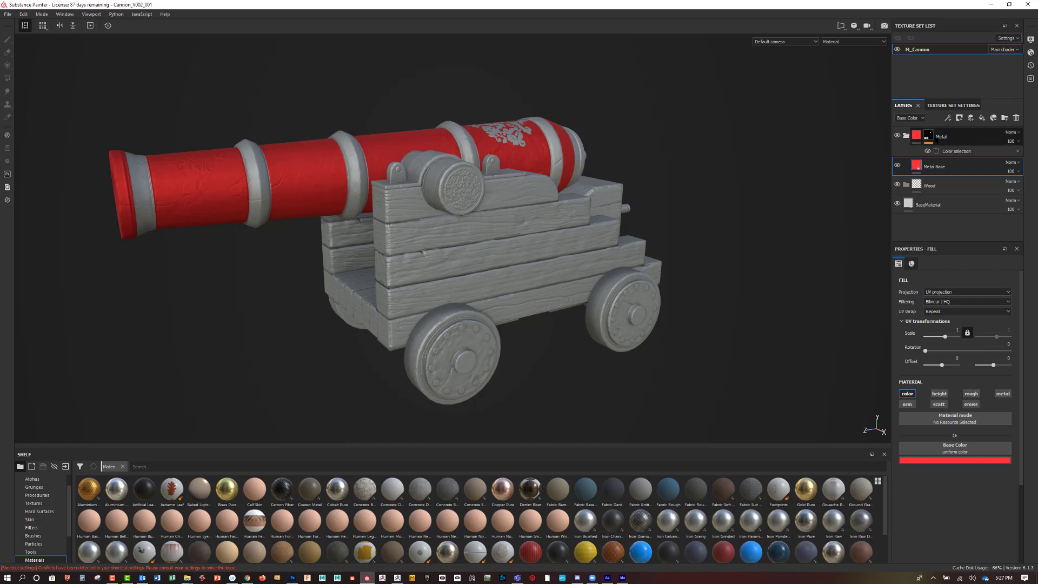
Remove the picked color from the Metal folder's color selection, then pick the barrel's red and the rings' dark red from the ID map.
left_click(954, 153)
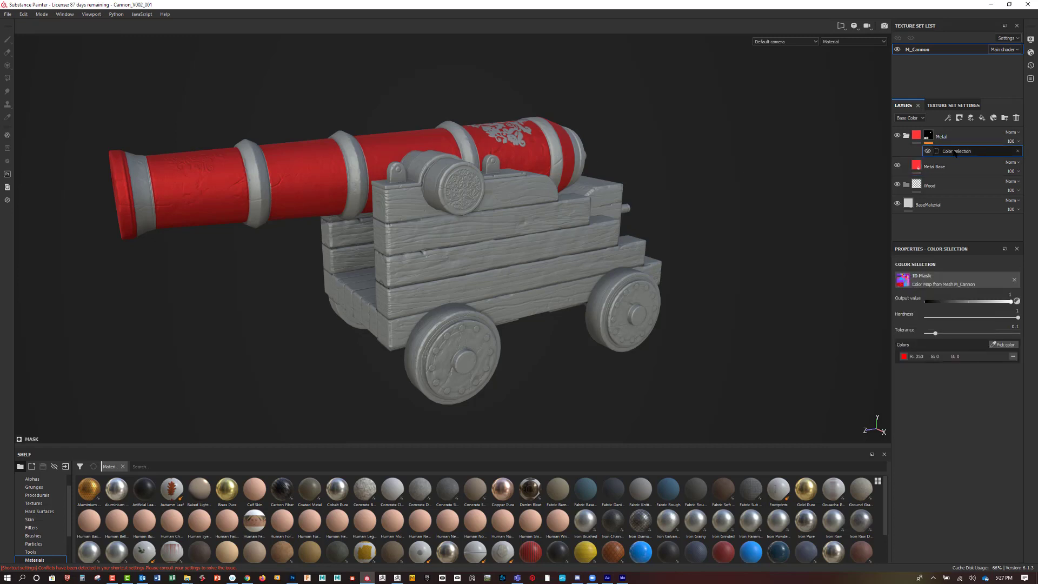
left_click(1013, 357)
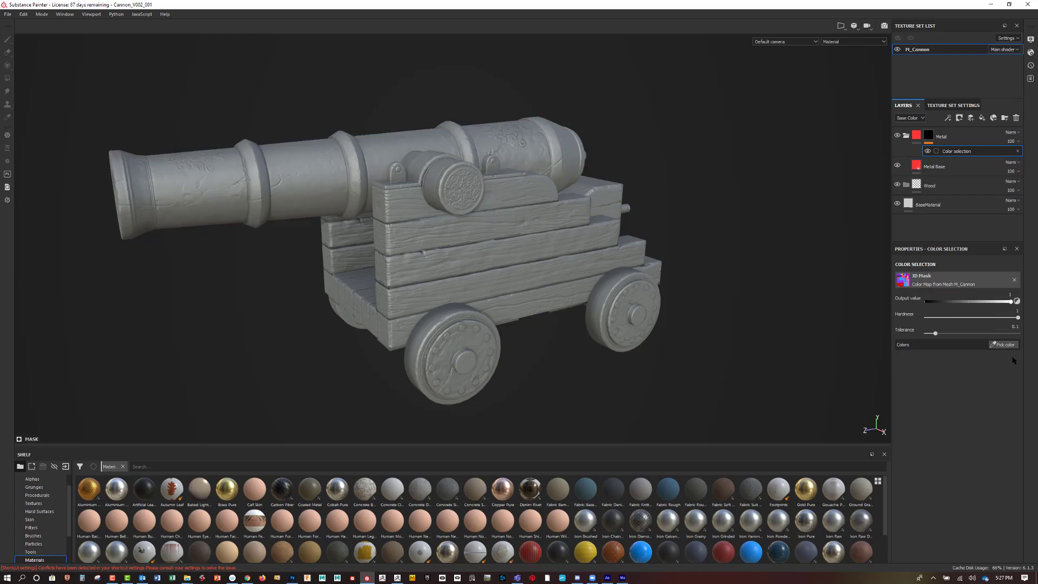
left_click(1001, 346)
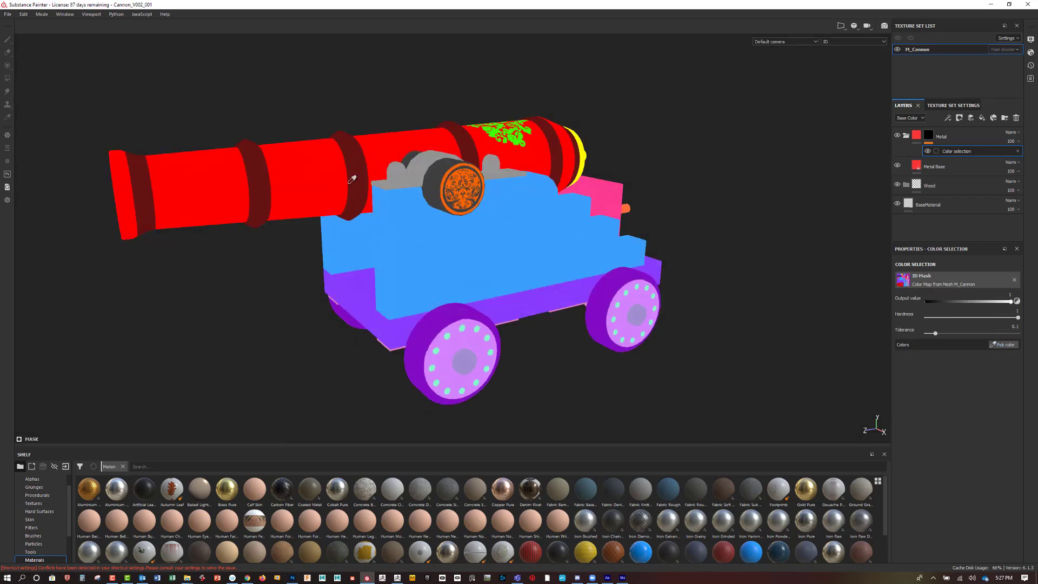
left_click(295, 176)
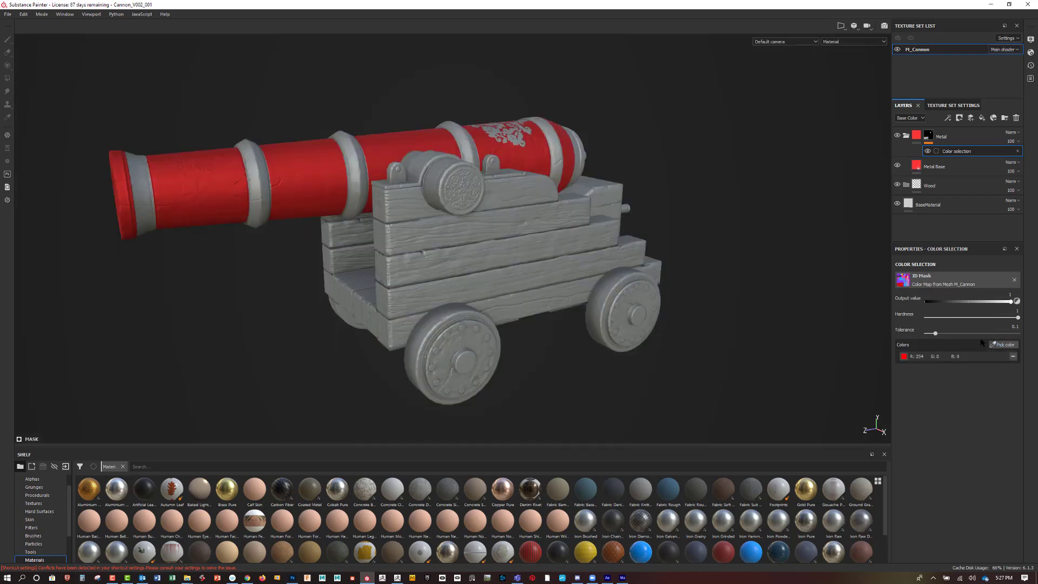
left_click(1002, 344)
left_click(266, 180)
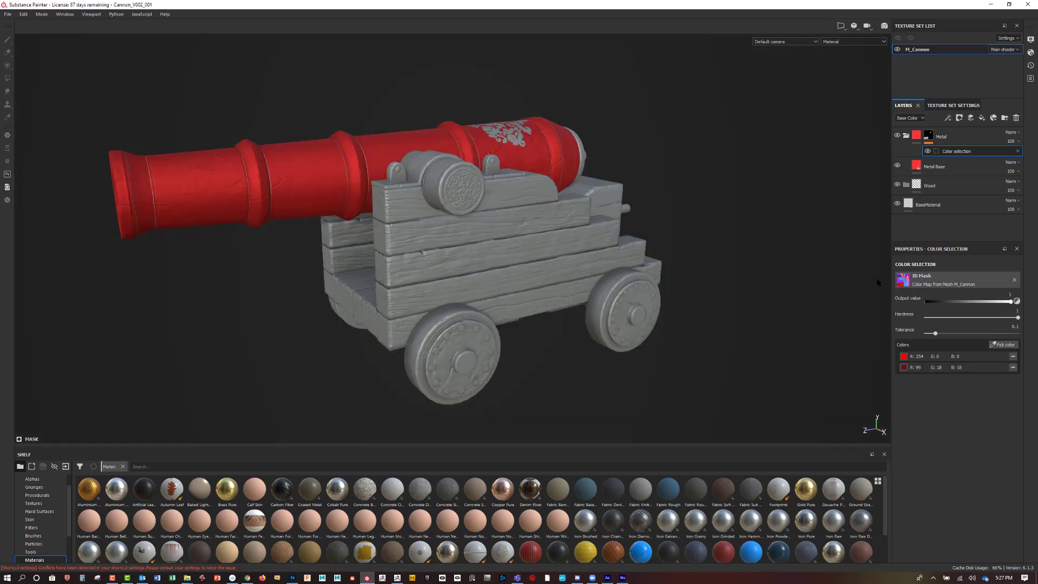
Add the orange medallion, the dark grey trunnion end and the light grey trunnion bracket colors to the Metal folder's color selection.
left_click(1002, 344)
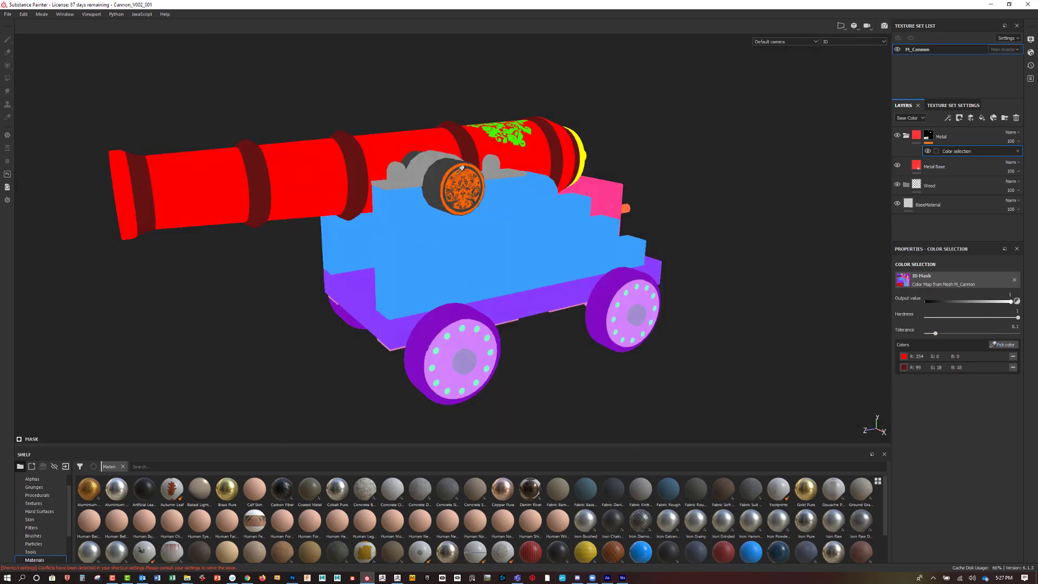
left_click(461, 168)
left_click(1002, 344)
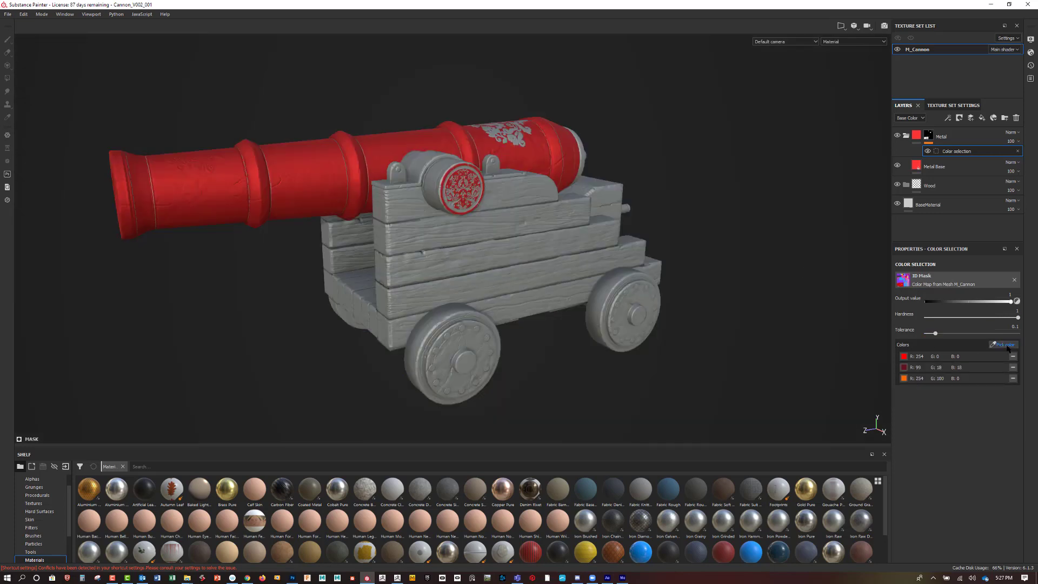
left_click(440, 173)
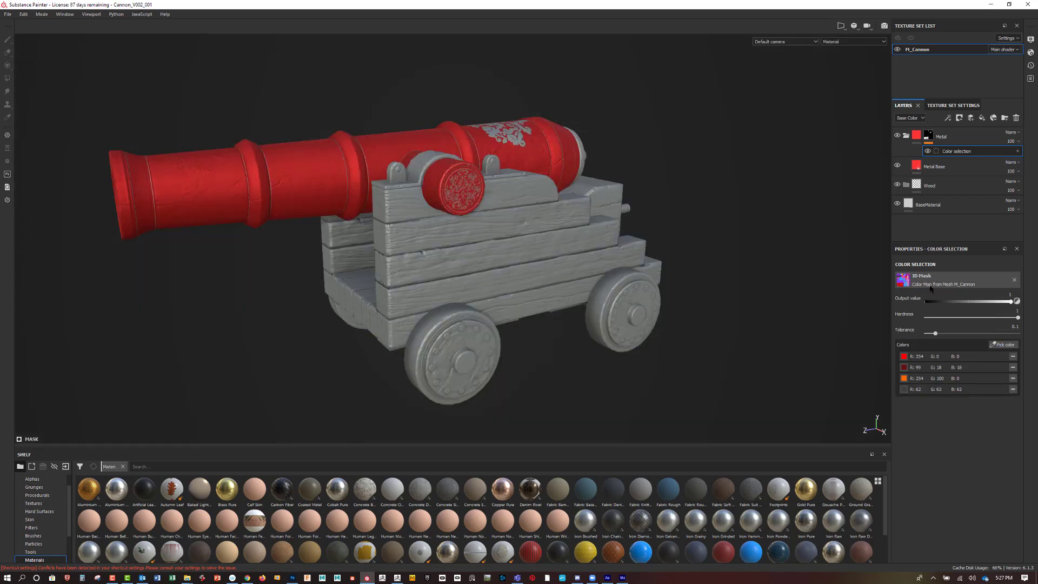
left_click(1009, 345)
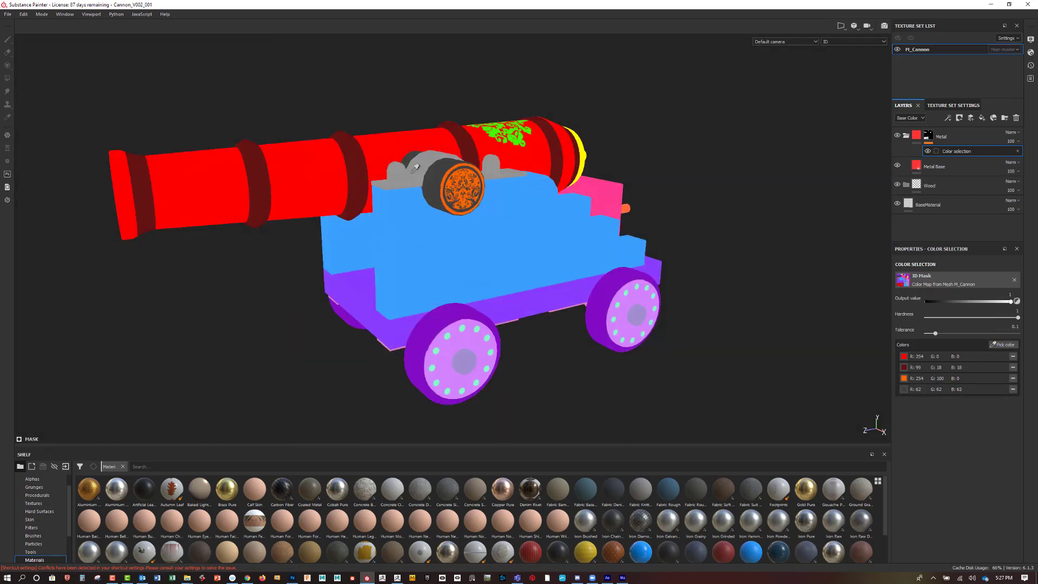
left_click(414, 172)
Add the red beside the rear barrel ornament and the yellow of the barrel's back end to the Metal folder's color selection.
left_click(1004, 344)
left_click(503, 130)
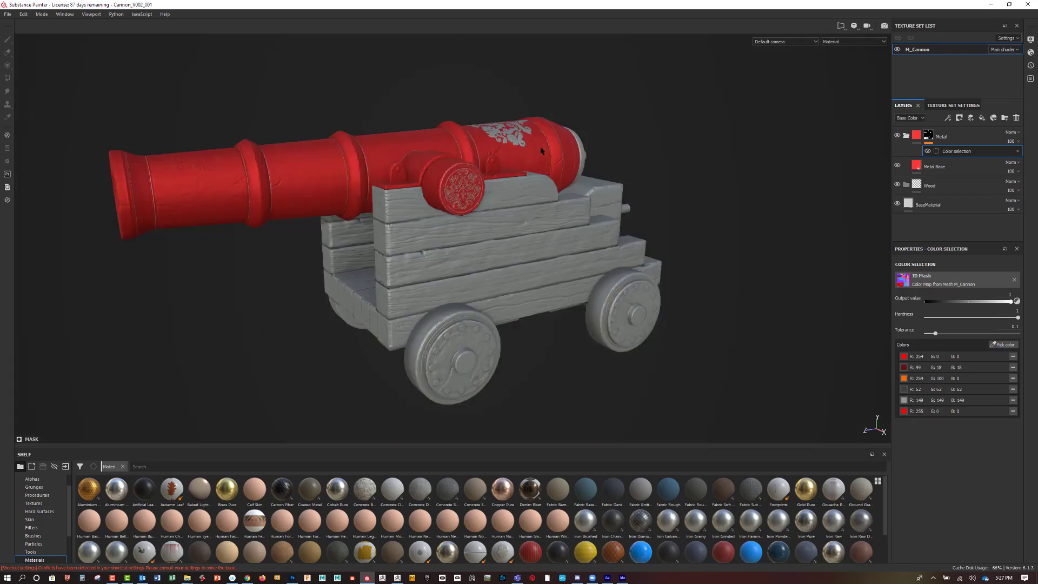
left_click(1004, 345)
left_click(579, 142)
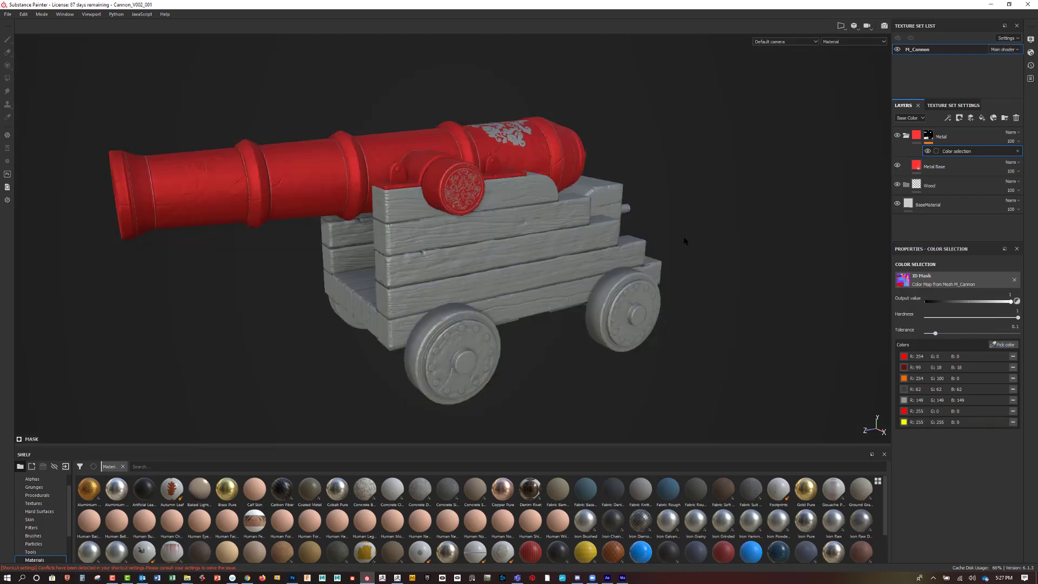
Add the mint green wheel bolts and the lilac wheel discs to the Metal folder's color selection.
left_click_drag(697, 240, 771, 325, "alt")
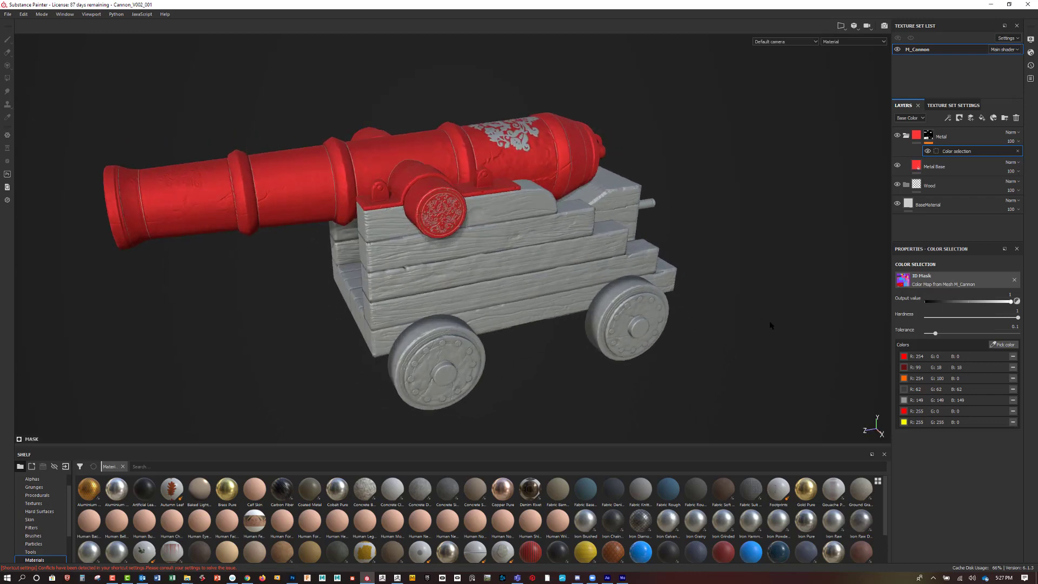
left_click(1009, 345)
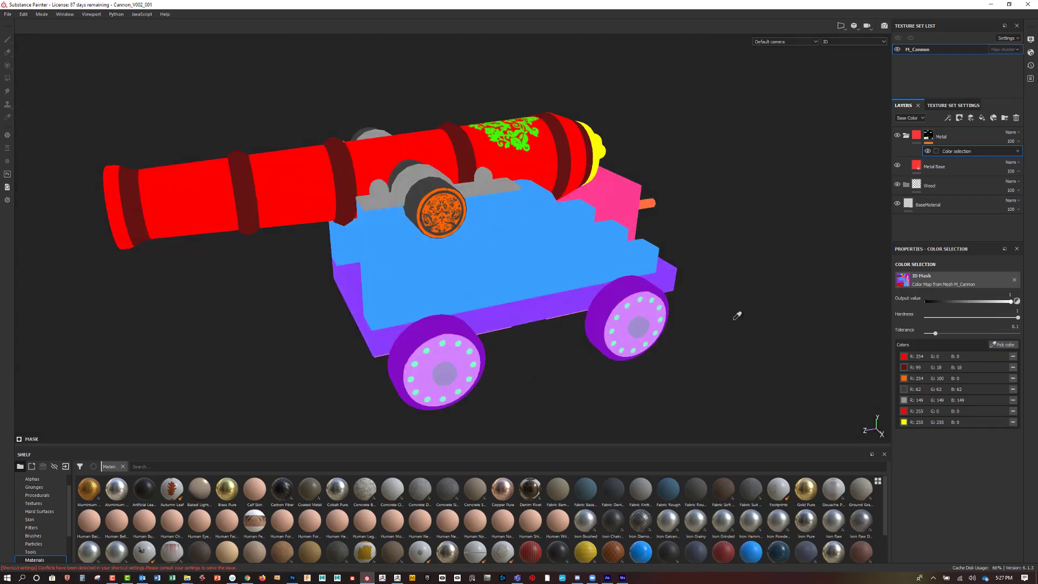
left_click(631, 299)
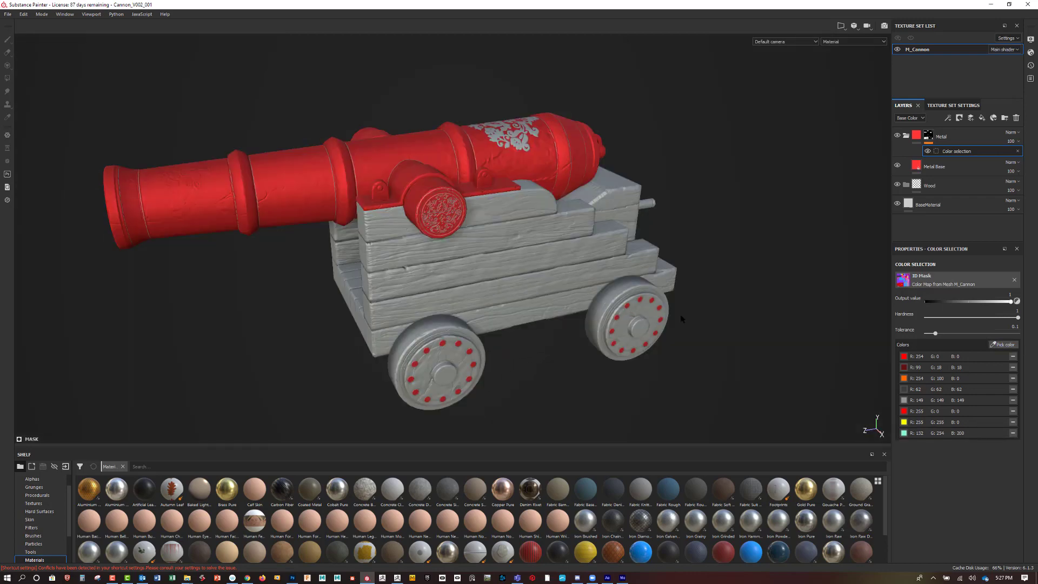
left_click(1003, 344)
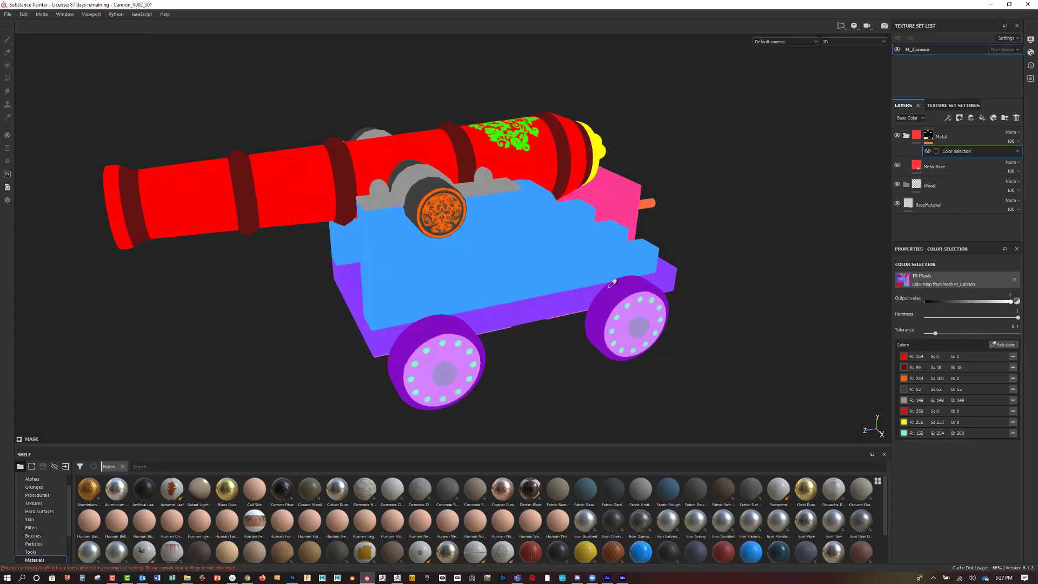
left_click(636, 315)
Add the pink axle bracket color and the lavender axle color under the carriage to the Metal folder's color selection.
left_click_drag(730, 347, 735, 292, "alt")
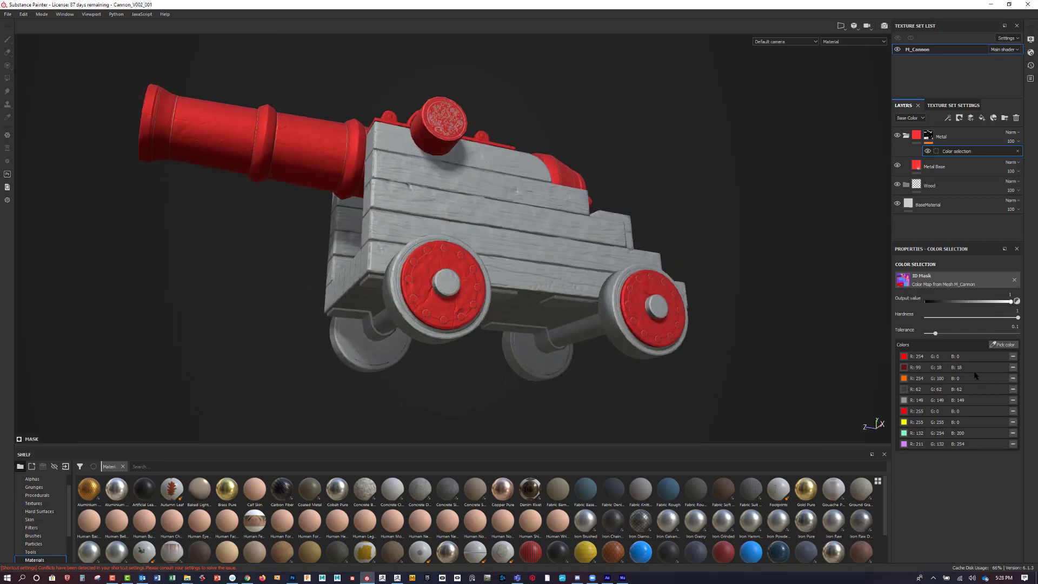
left_click(1003, 344)
left_click(550, 333)
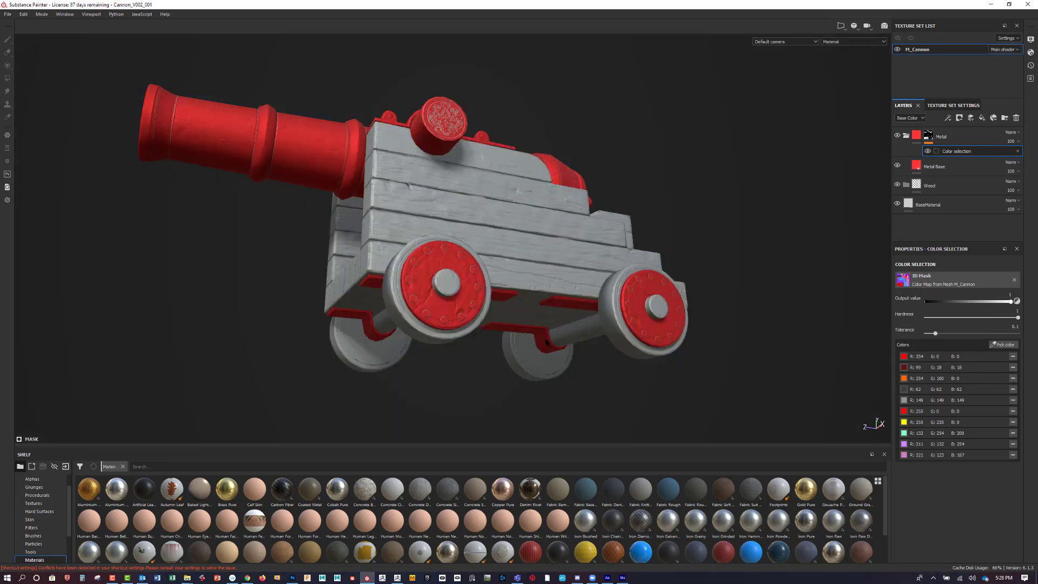
left_click(1003, 344)
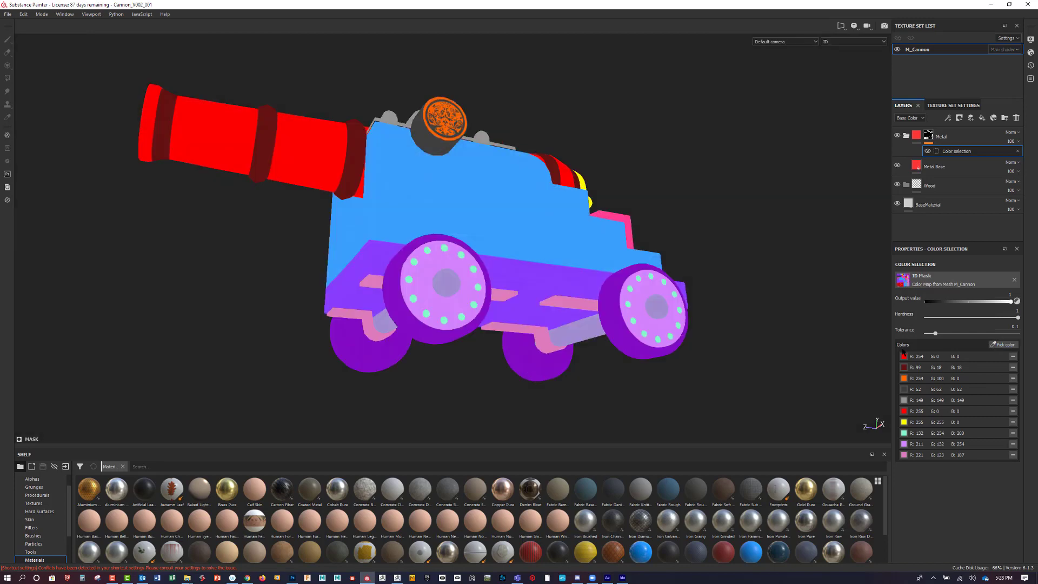
left_click(585, 322)
left_click_drag(736, 250, 854, 303, "alt")
left_click(1003, 345)
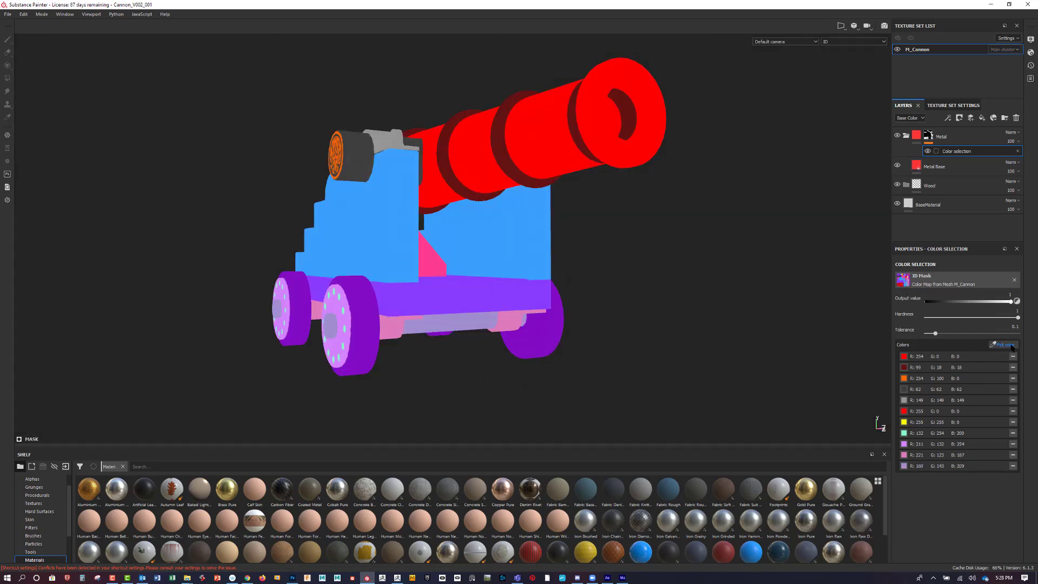
left_click(571, 325)
Add the green of the rear barrel ornament to the Metal folder's color selection.
left_click_drag(562, 331, 741, 251, "alt")
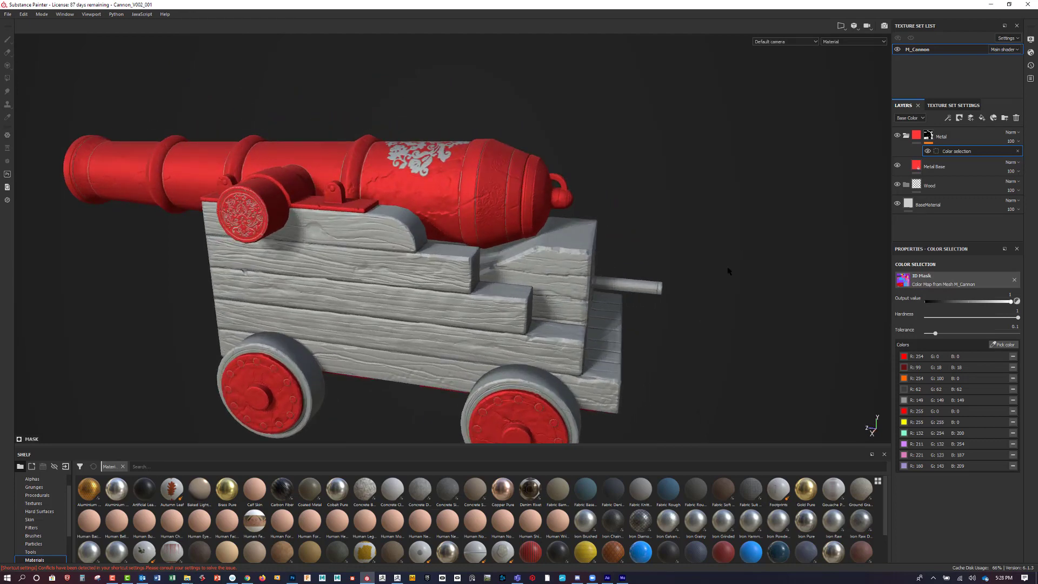
left_click_drag(728, 271, 699, 253, "alt")
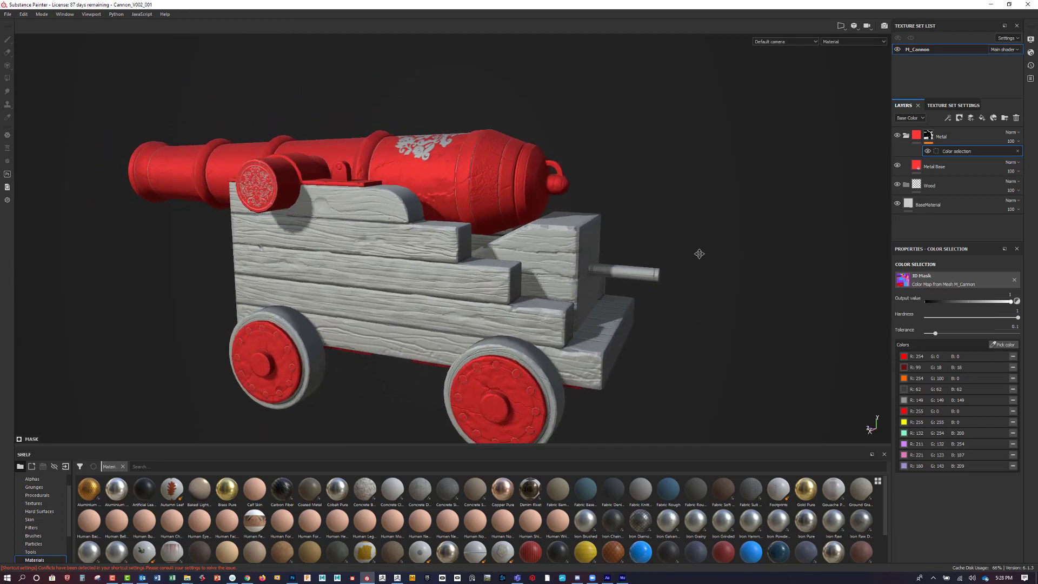
right_click_drag(699, 254, 484, 172, "alt")
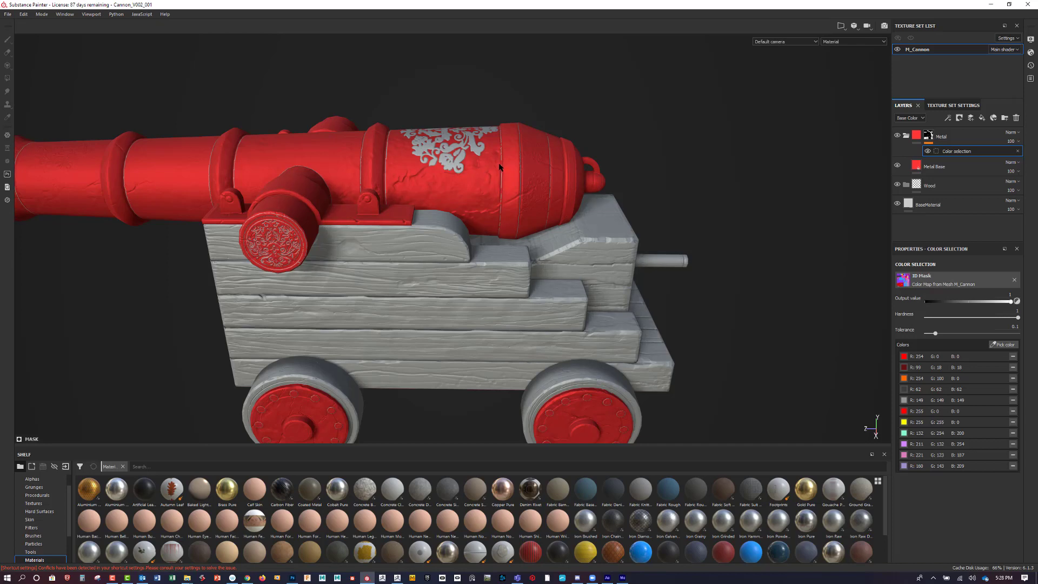
left_click_drag(500, 186, 533, 213, "alt")
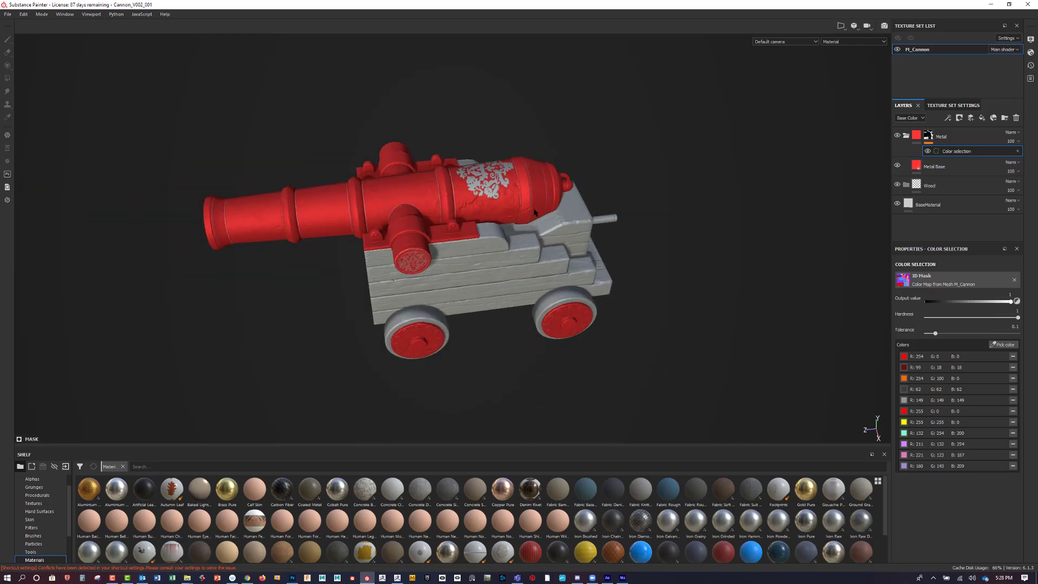
scroll(533, 214, "up", 4)
left_click(1004, 345)
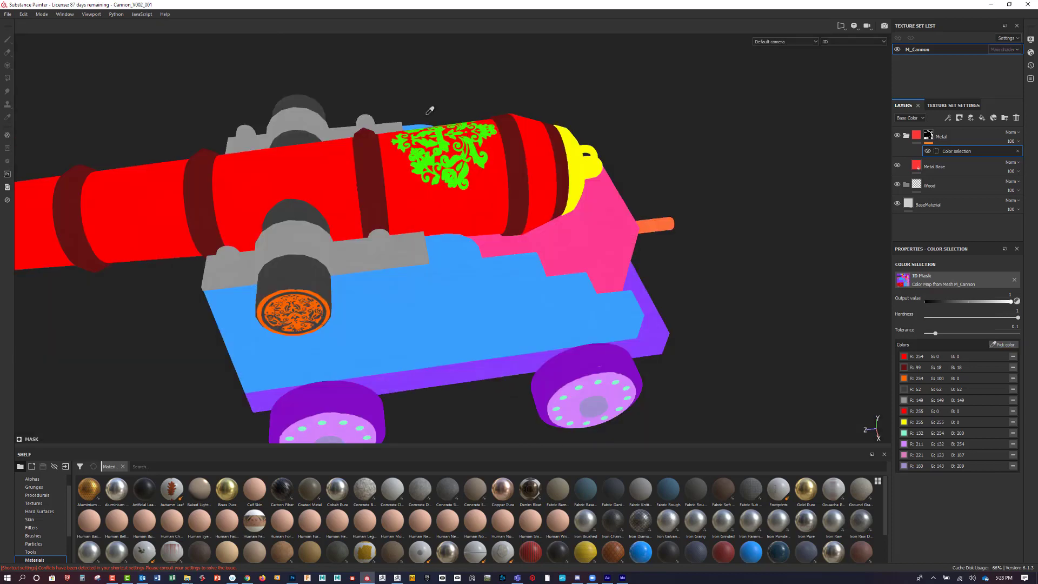
left_click(481, 163)
Try raising the Metal color selection's tolerance to 0.34, and bring it down to 0.08.
left_click_drag(687, 169, 581, 205, "alt")
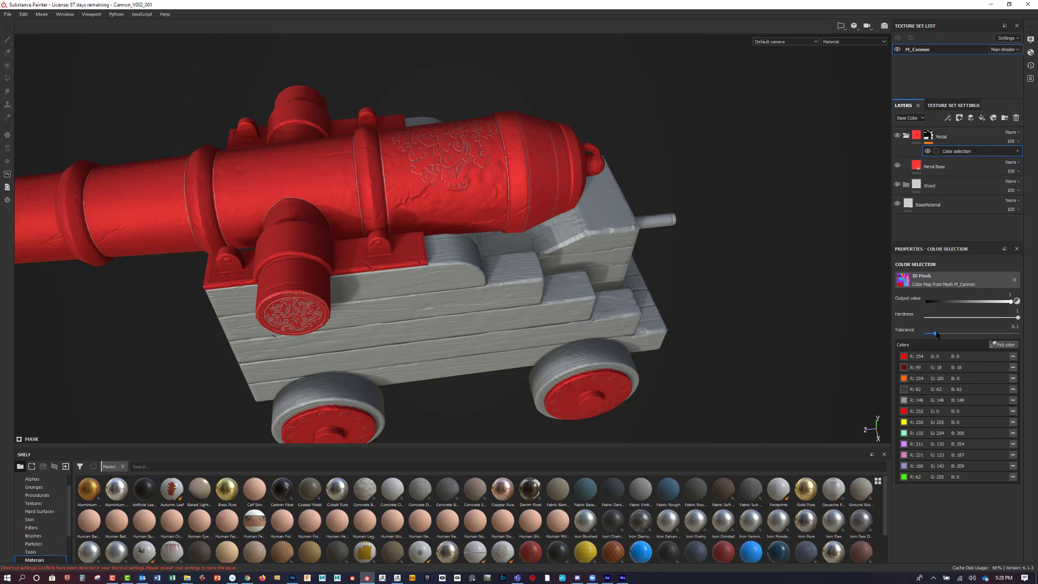
left_click_drag(936, 334, 954, 332)
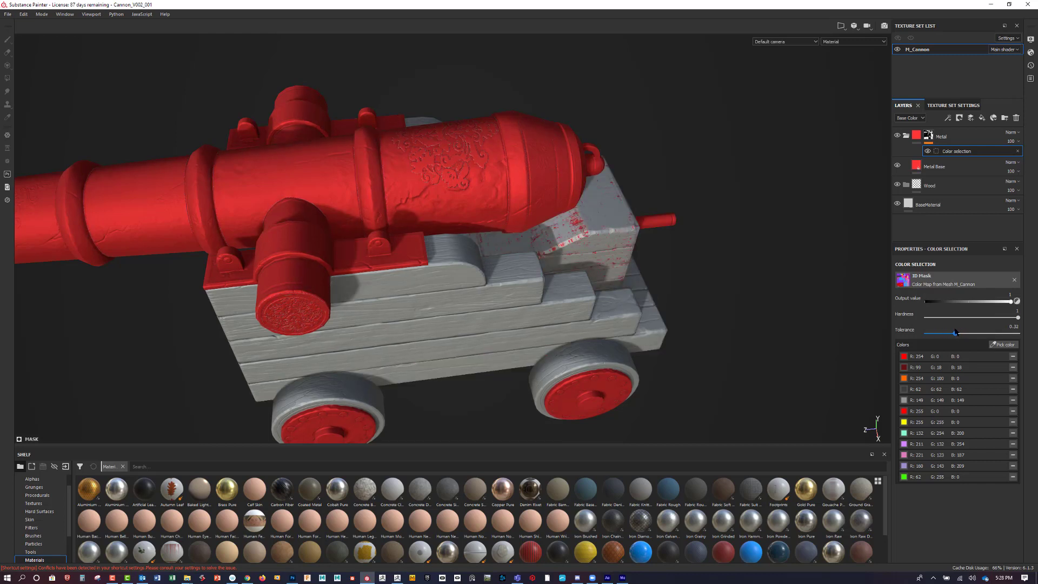
left_click_drag(954, 332, 958, 331)
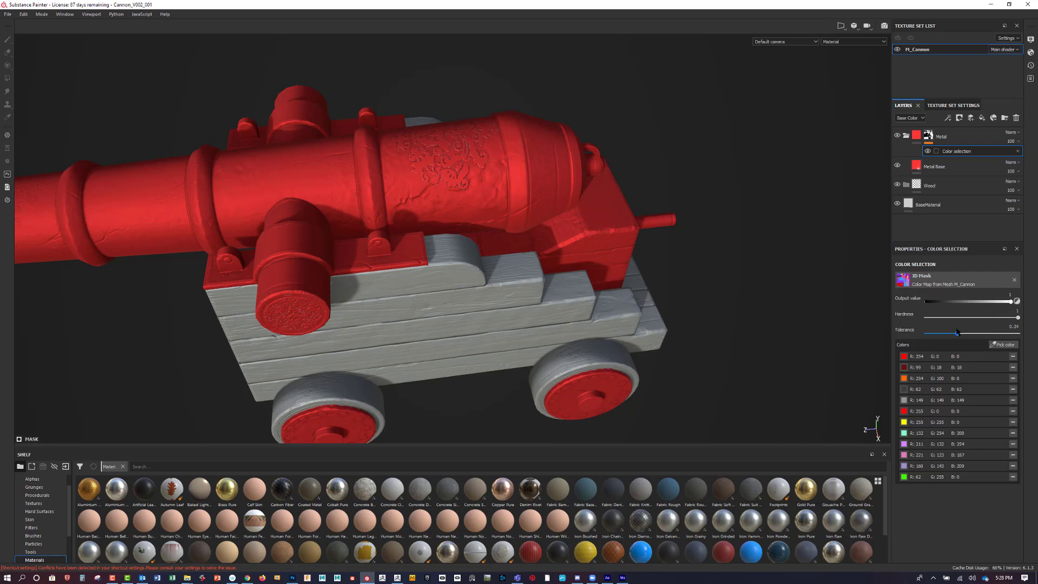
left_click_drag(960, 332, 930, 324)
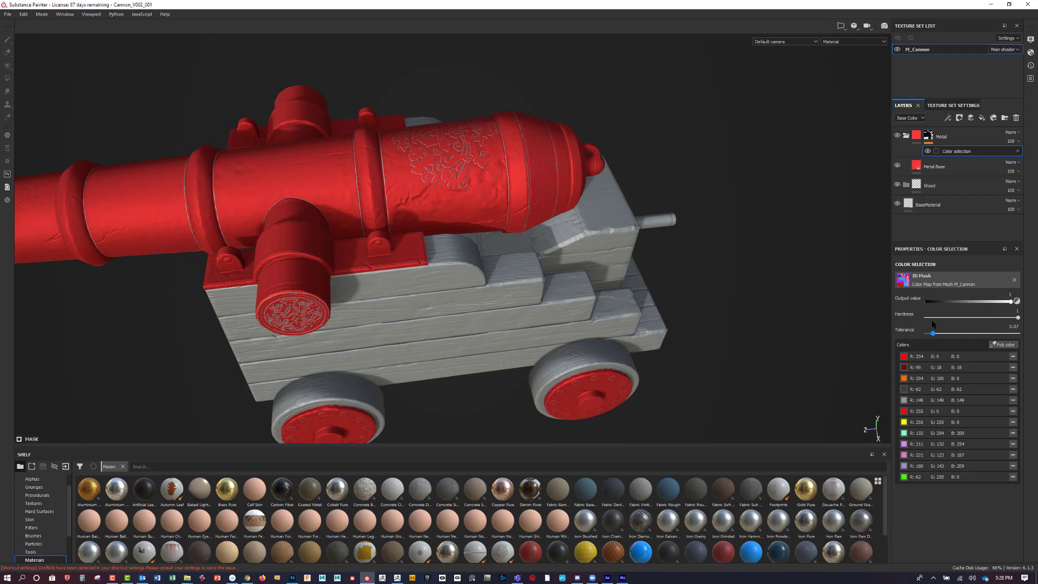
Collapse the Metal folder and move the Wood folder above it in the layer stack.
left_click_drag(774, 302, 916, 309, "alt")
left_click_drag(916, 166, 918, 137)
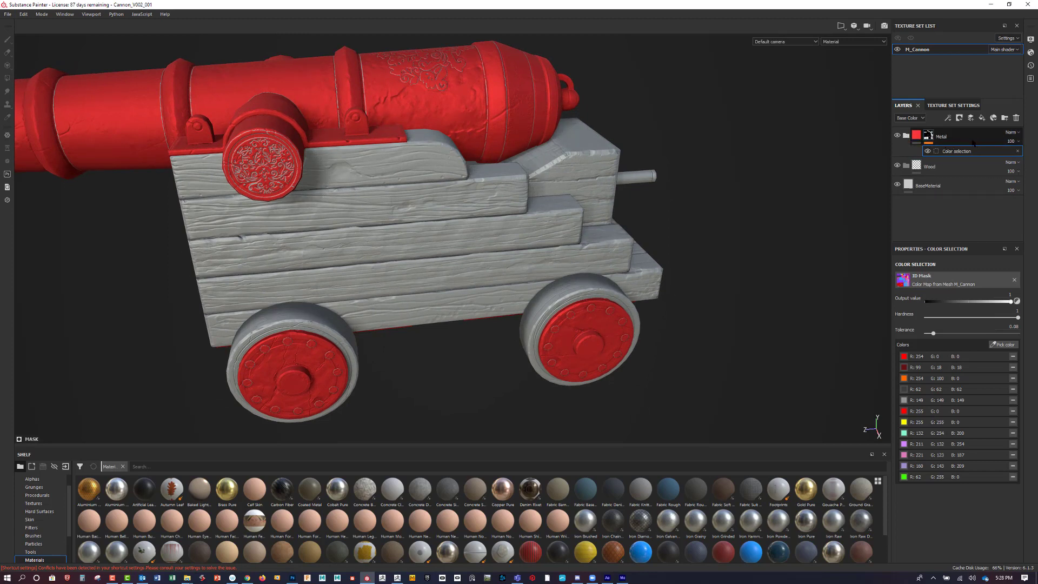
mouse_move(917, 168)
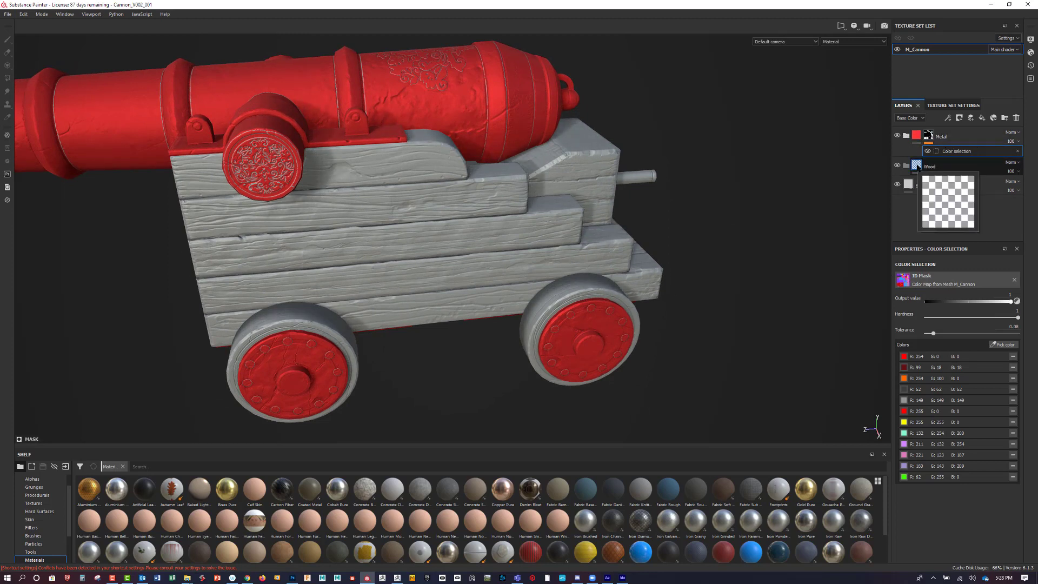
left_click(961, 172)
left_click_drag(967, 170, 965, 137)
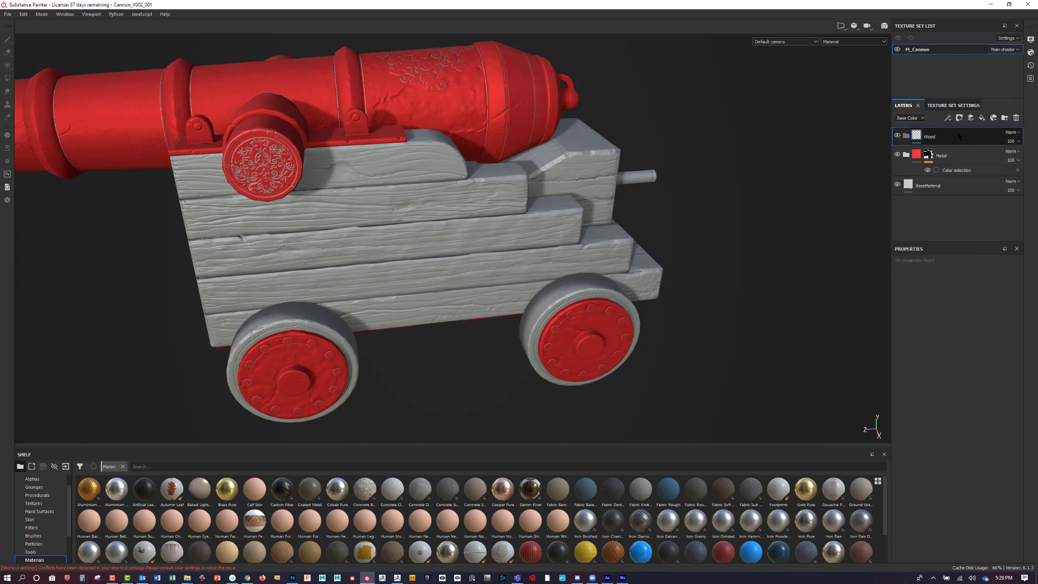
Add a fill layer above the Wood folder and disable all its channels except color.
left_click(982, 118)
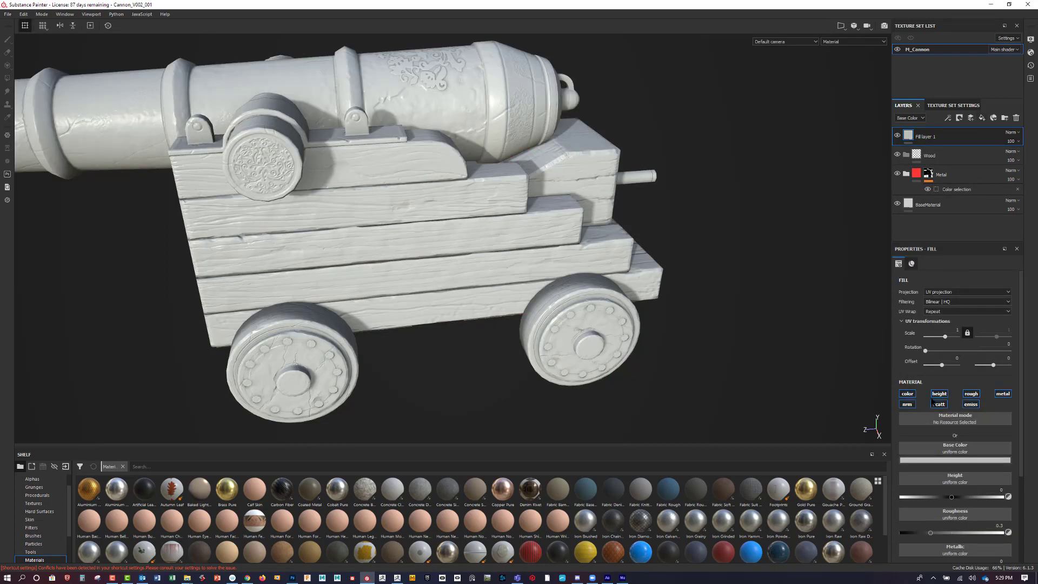
left_click(938, 395)
left_click(939, 404)
left_click(971, 393)
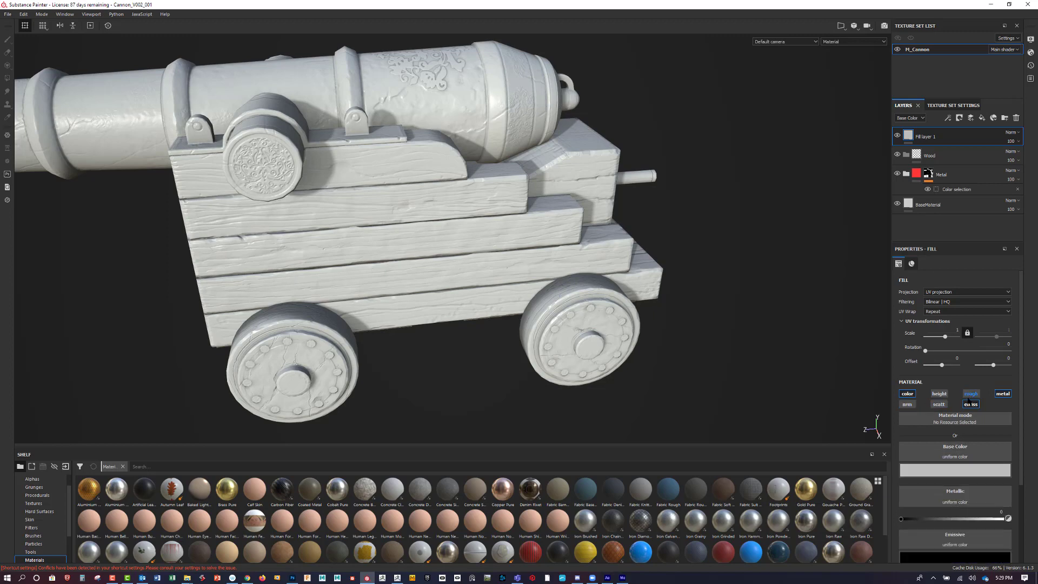
left_click(1003, 394)
left_click(970, 405)
Set the new fill layer's base color to a medium blue.
left_click(951, 460)
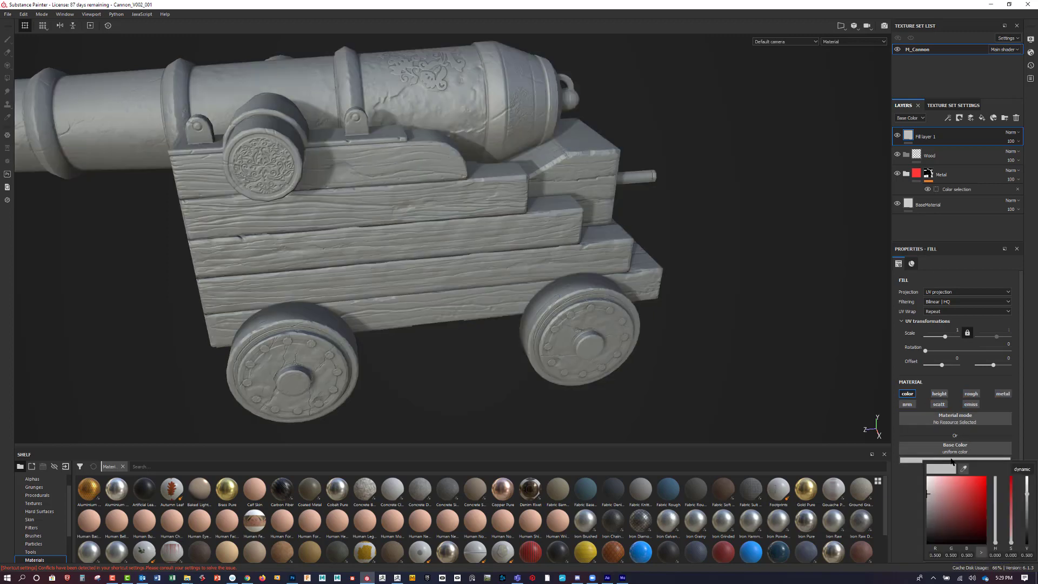
left_click(984, 509)
left_click_drag(994, 524, 995, 500)
left_click(979, 507)
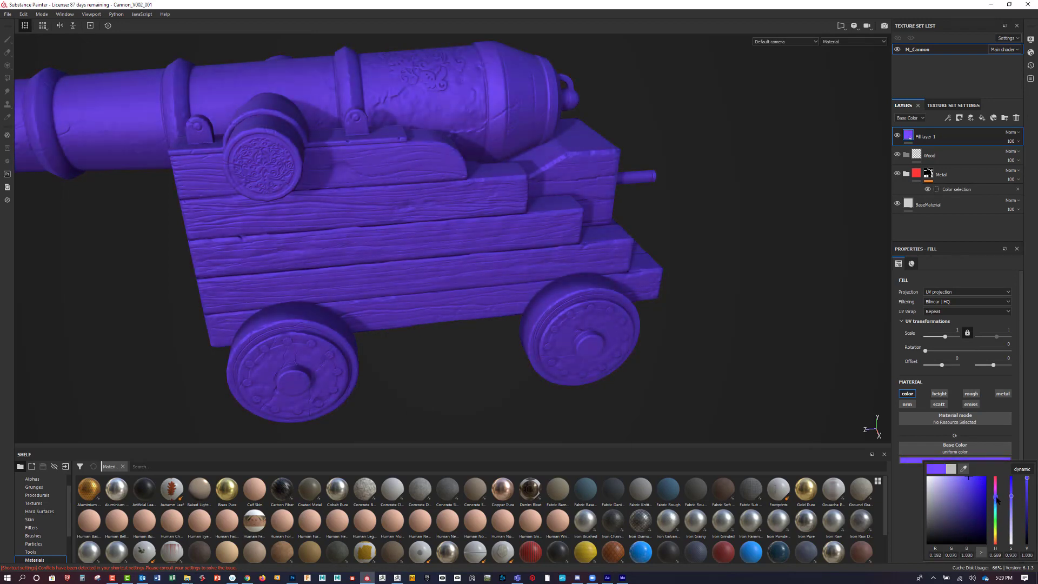
left_click(963, 484)
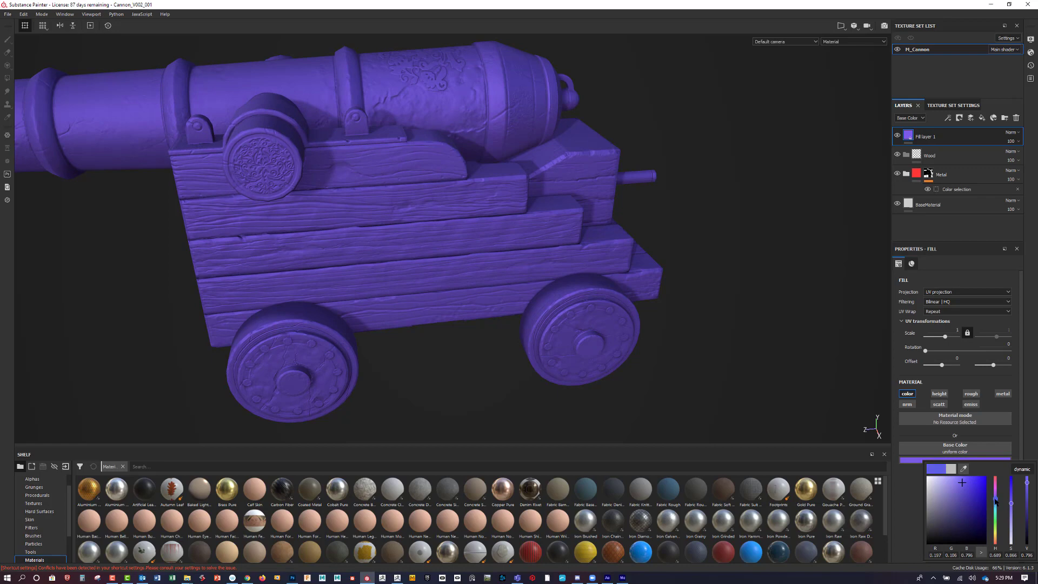
left_click_drag(995, 501, 995, 503)
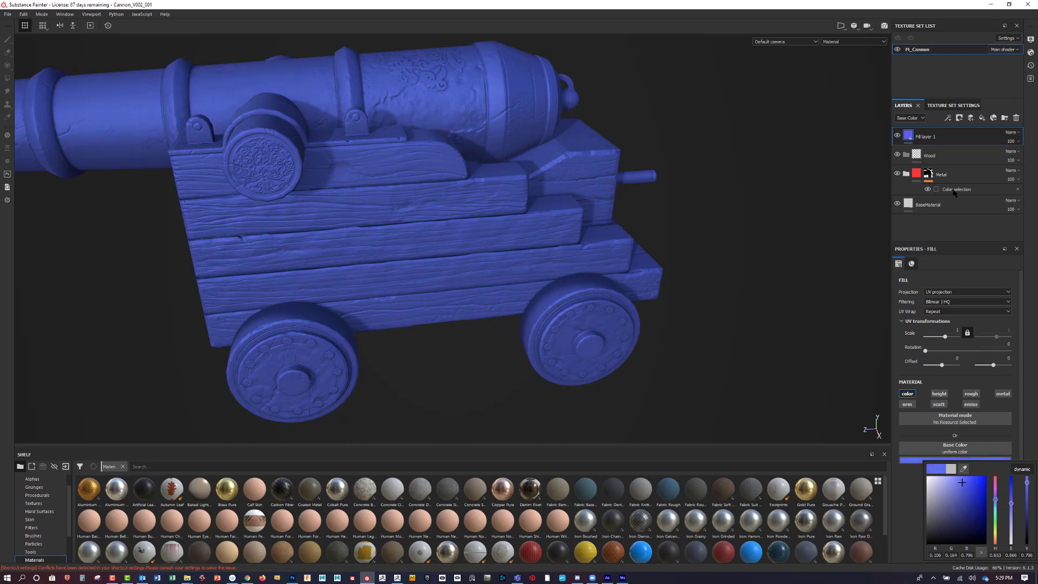
Rename the blue fill layer as Wood Base and move it into the Wood folder.
double_click(927, 136)
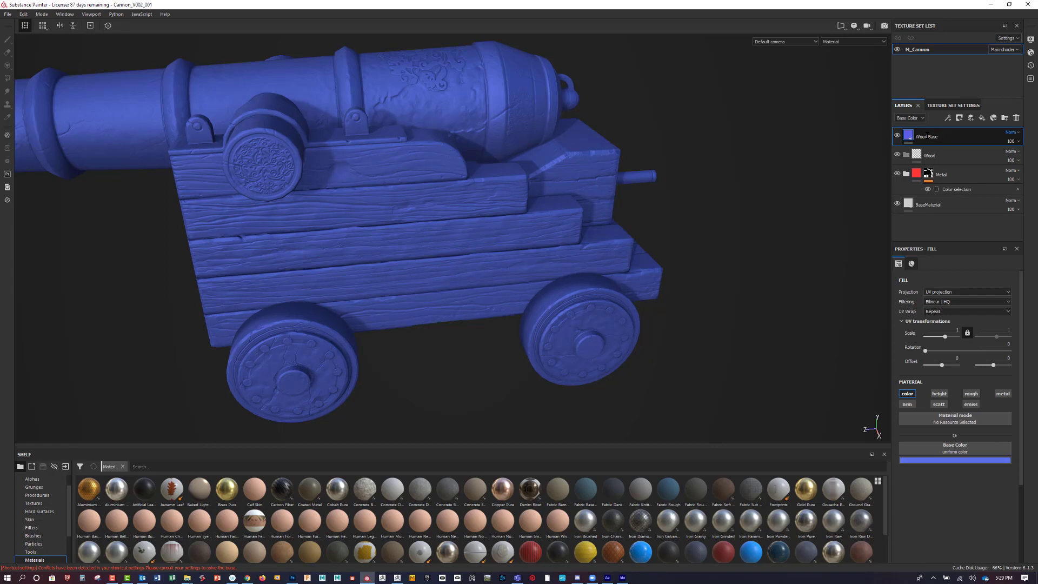
left_click_drag(927, 134, 937, 155)
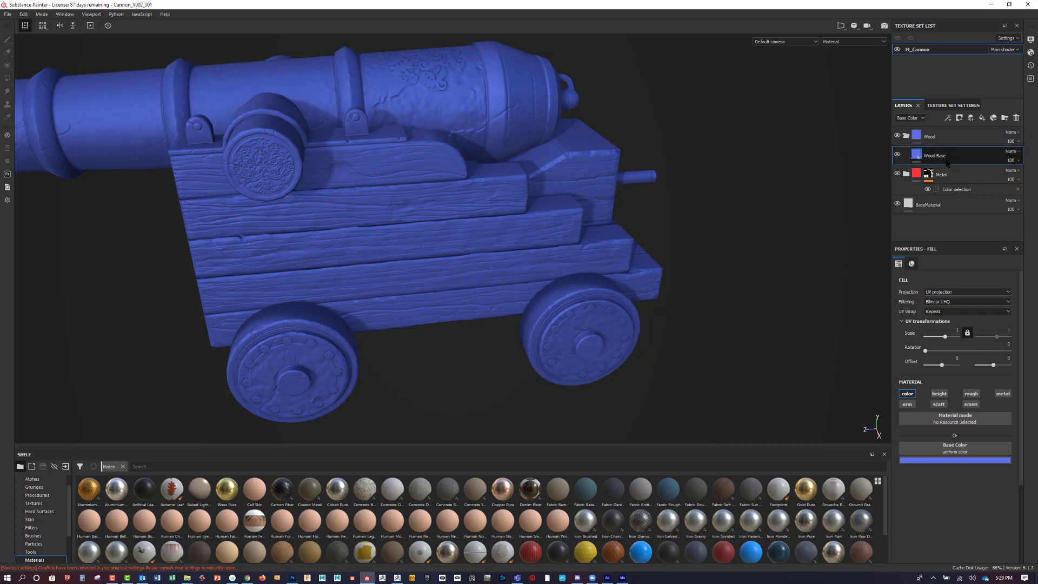
Add a mask to the Wood folder and switch it from white to black.
left_click(957, 136)
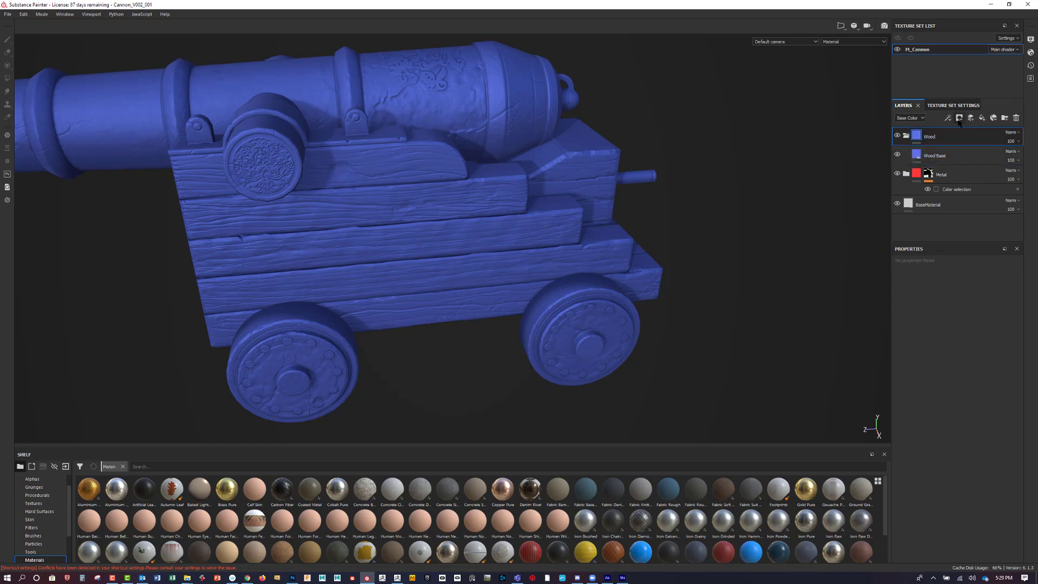
left_click(959, 118)
left_click(975, 128)
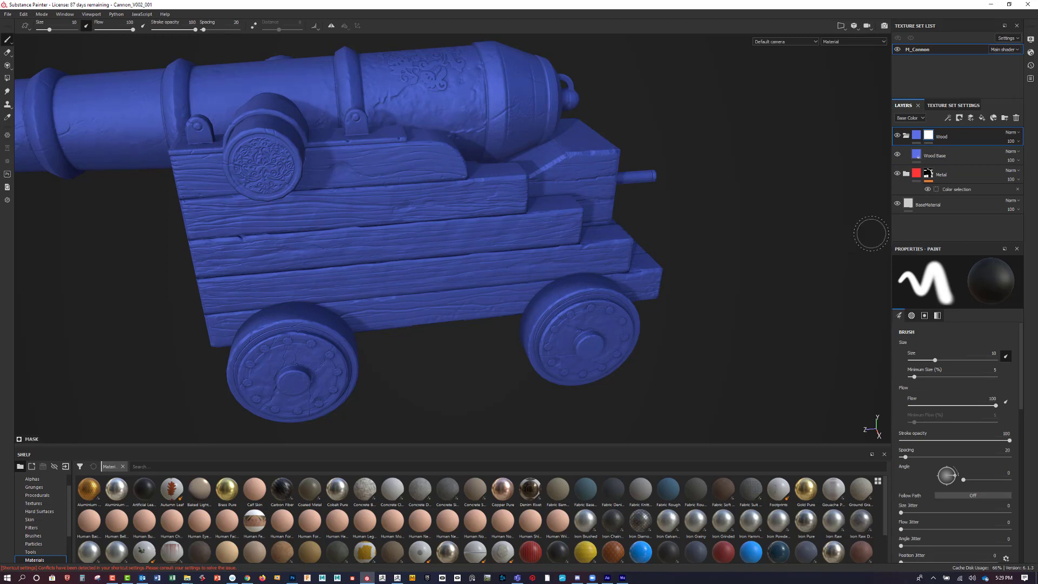
left_click(928, 136)
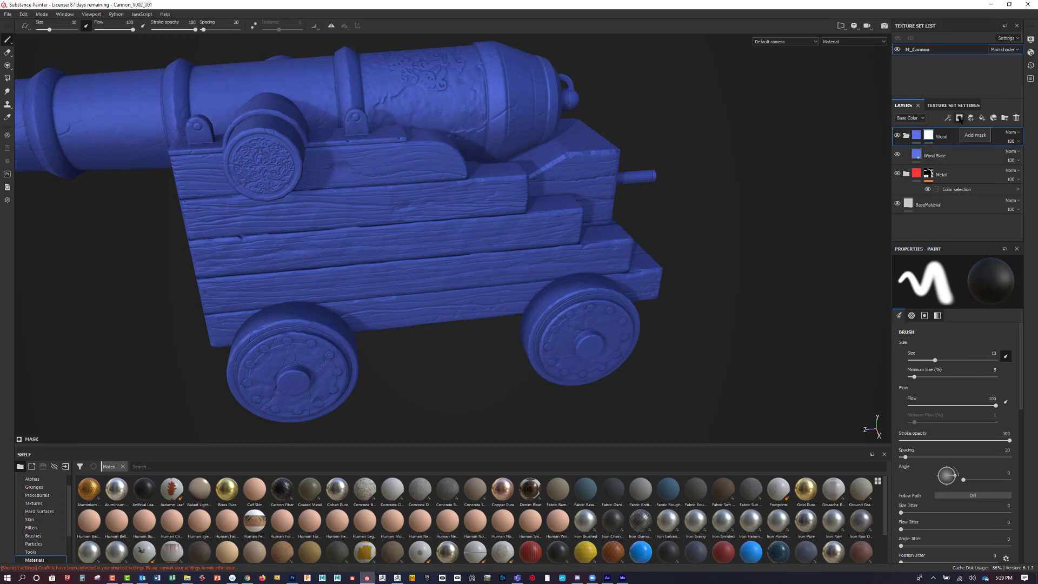
right_click(928, 135)
left_click(970, 136)
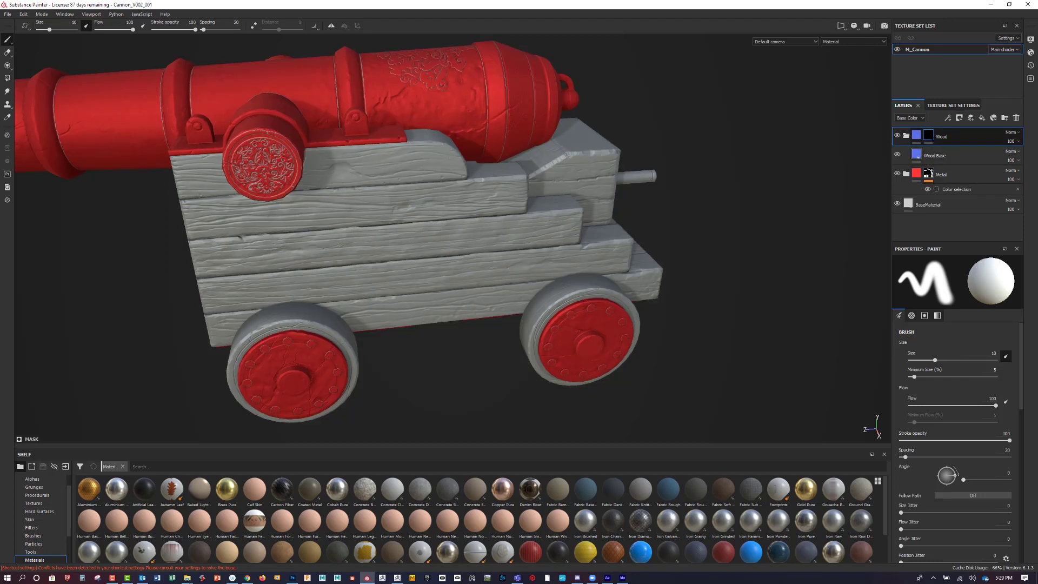
Add a color selection effect to the Wood folder's black mask.
left_click(959, 117)
left_click(973, 145)
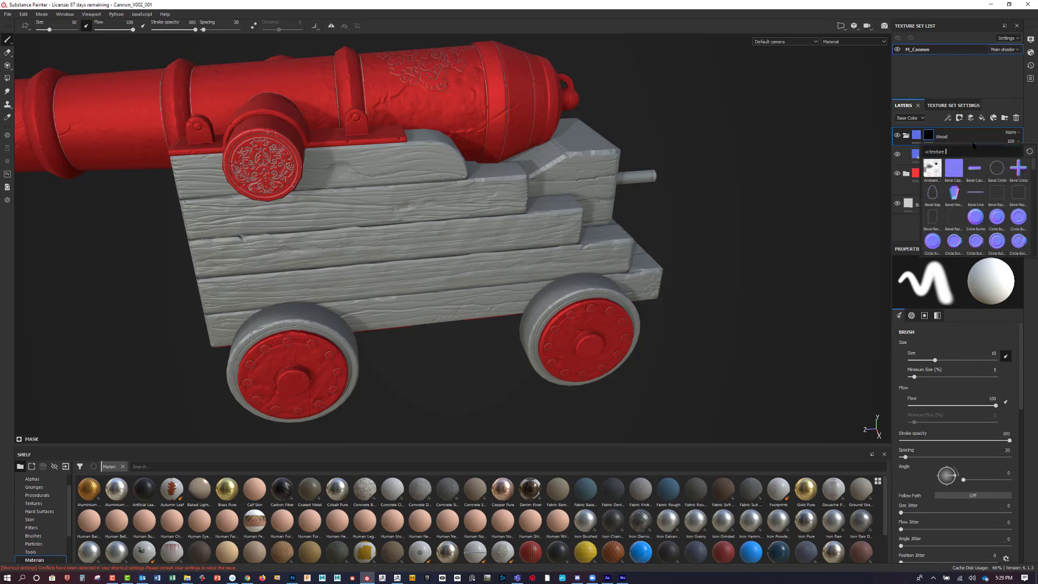
key("Escape")
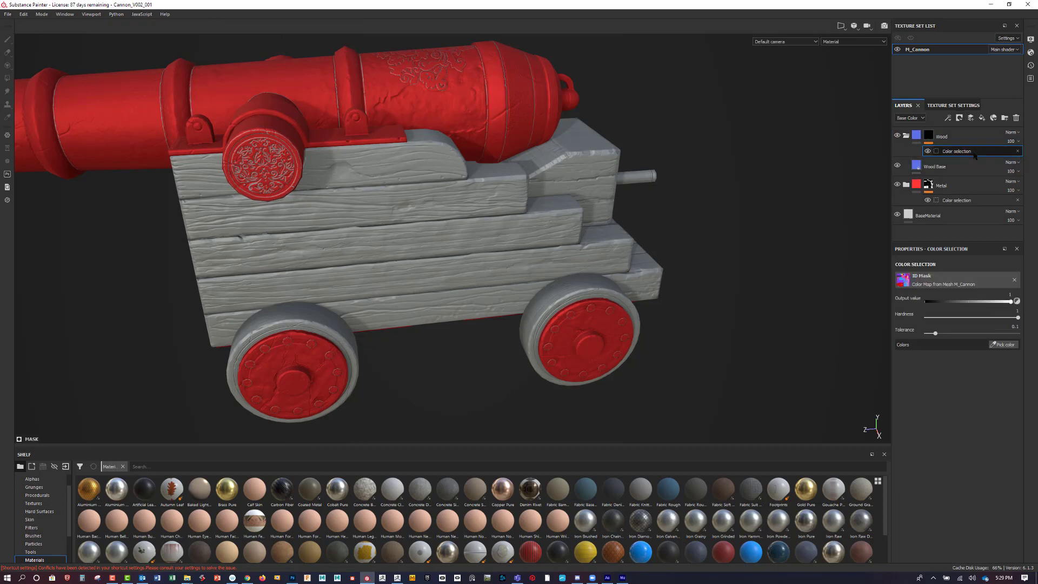
Pick the blue, pink, orange, violet and purple ID colors of the carriage, rear rod and wheel rims for the Wood mask.
left_click(1006, 345)
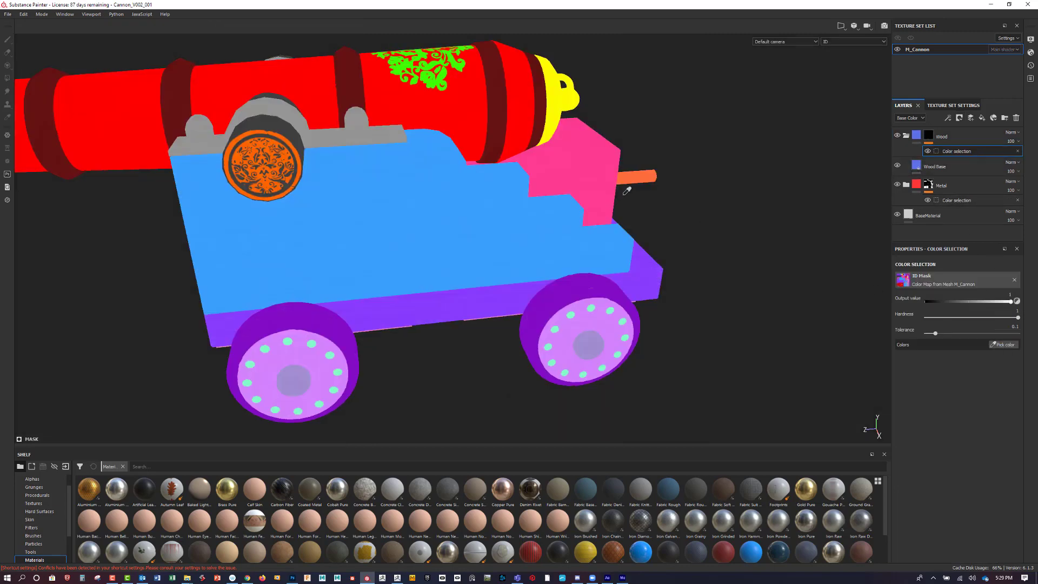
left_click(596, 248)
left_click(1000, 344)
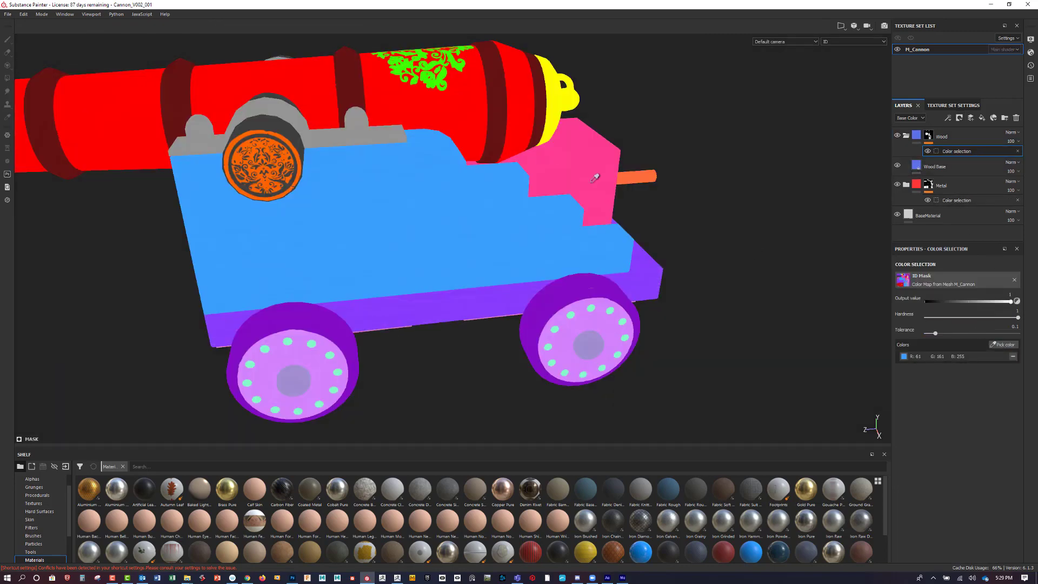
left_click(597, 177)
left_click(999, 344)
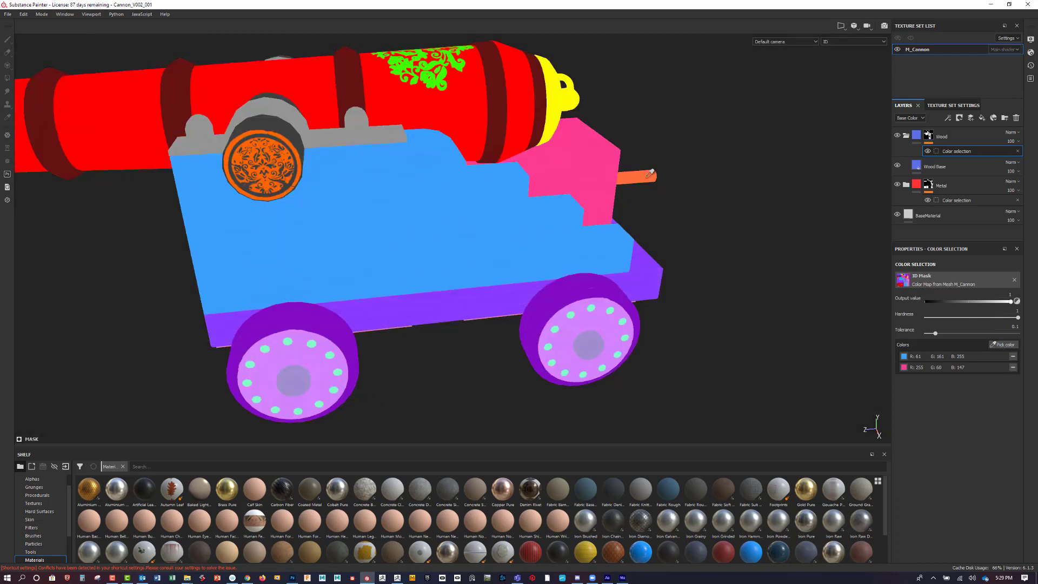
left_click(648, 175)
left_click(1002, 345)
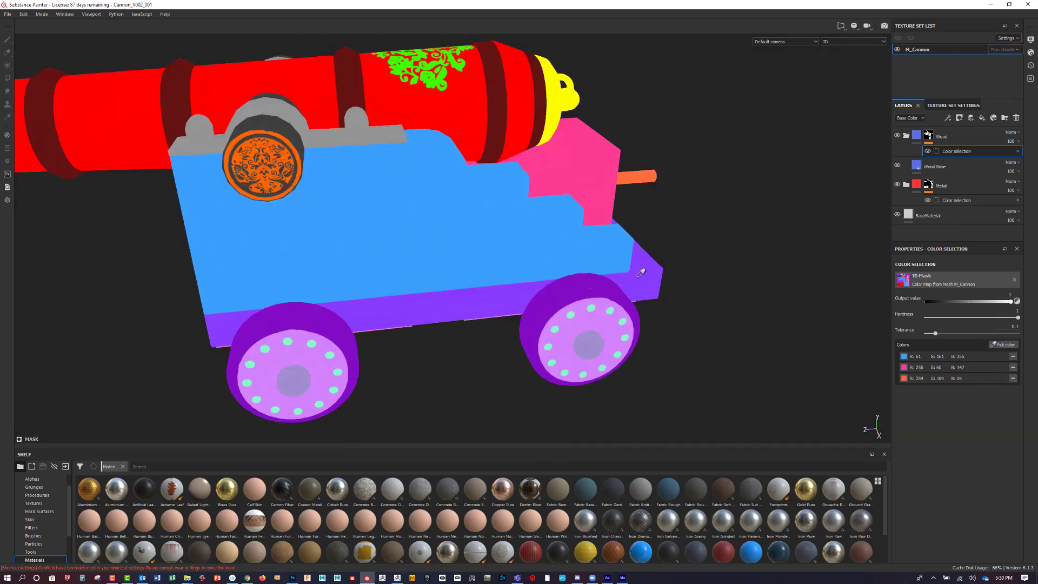
left_click(640, 272)
left_click(1002, 344)
left_click(571, 284)
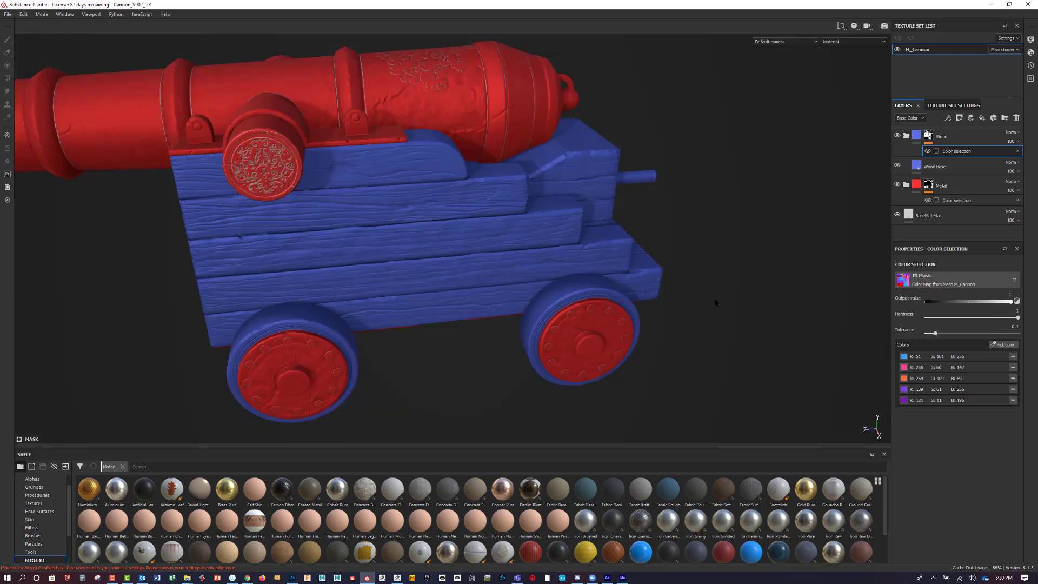
Set the Wood color selection's tolerance to 0.29.
left_click_drag(736, 323, 442, 313, "alt")
scroll(780, 297, "up", 3)
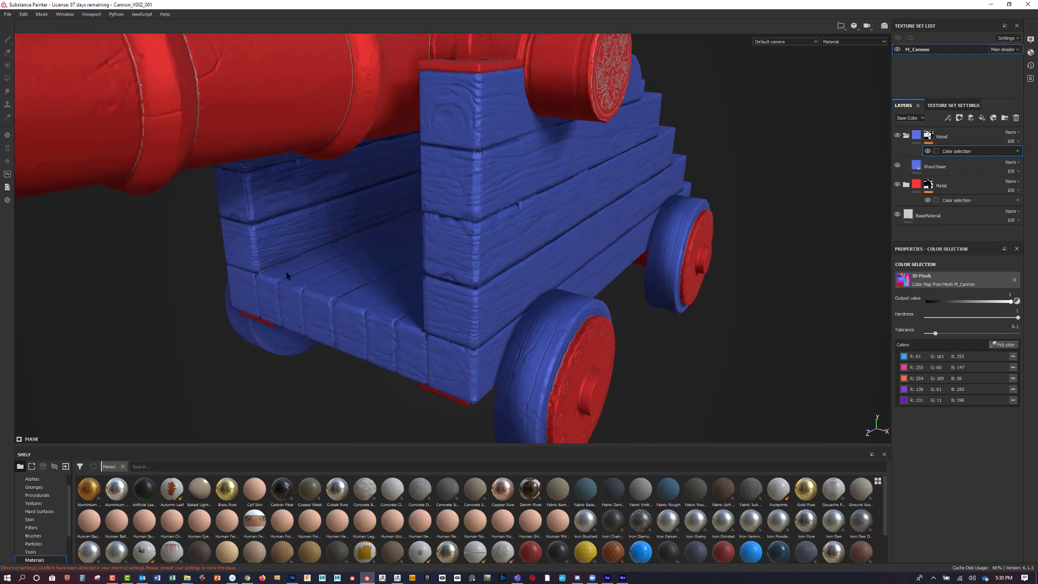
scroll(304, 264, "up", 5)
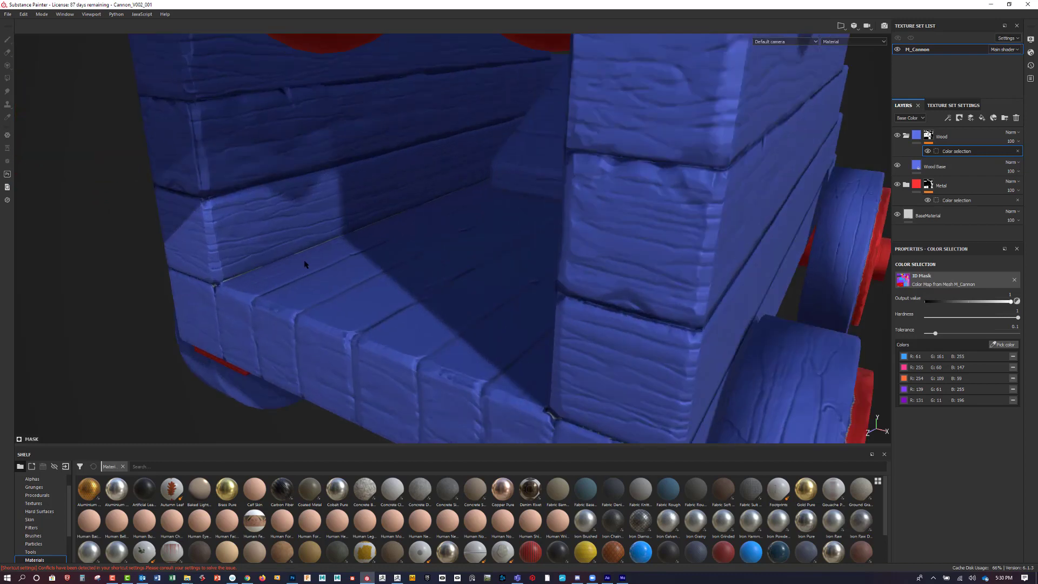
scroll(285, 280, "down", 5)
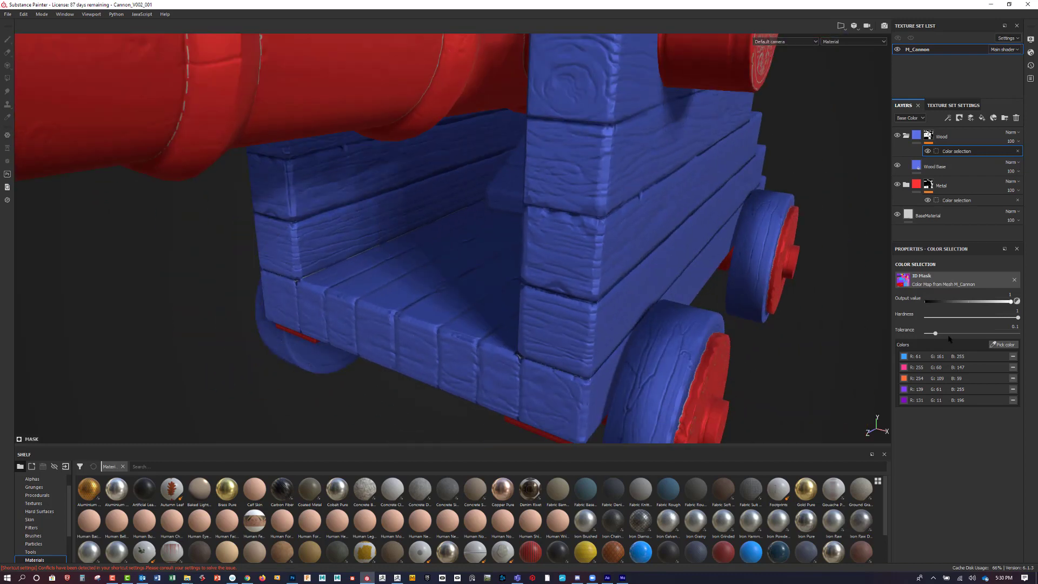
left_click_drag(937, 334, 938, 334)
scroll(744, 319, "up", 3)
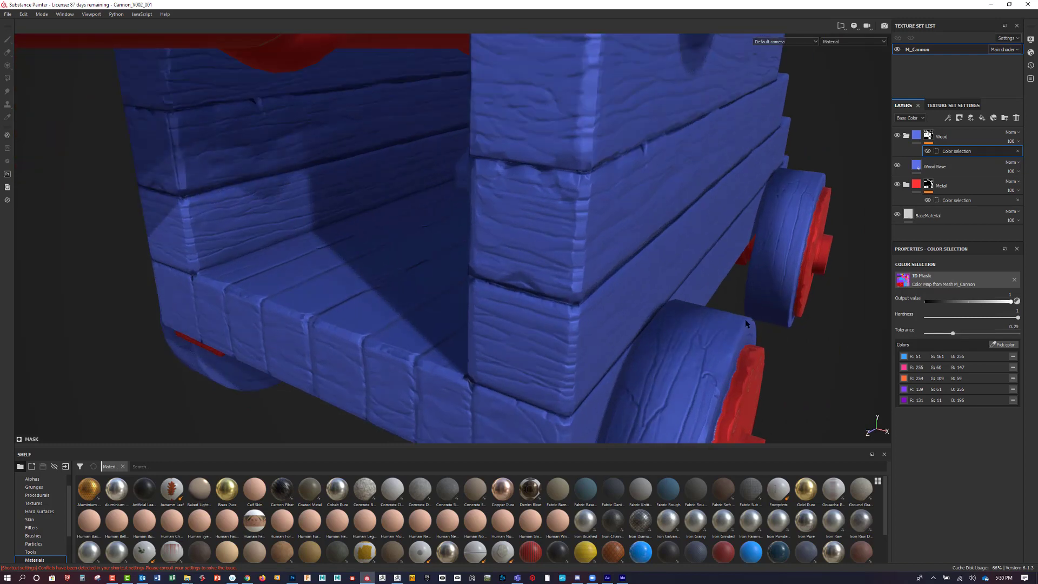
Examine the Wood mask's coverage on the carriage planks, wheels and trunnion ornament.
scroll(745, 319, "down", 6)
scroll(745, 319, "down", 3)
left_click_drag(745, 319, 763, 333, "alt")
scroll(764, 333, "down", 2)
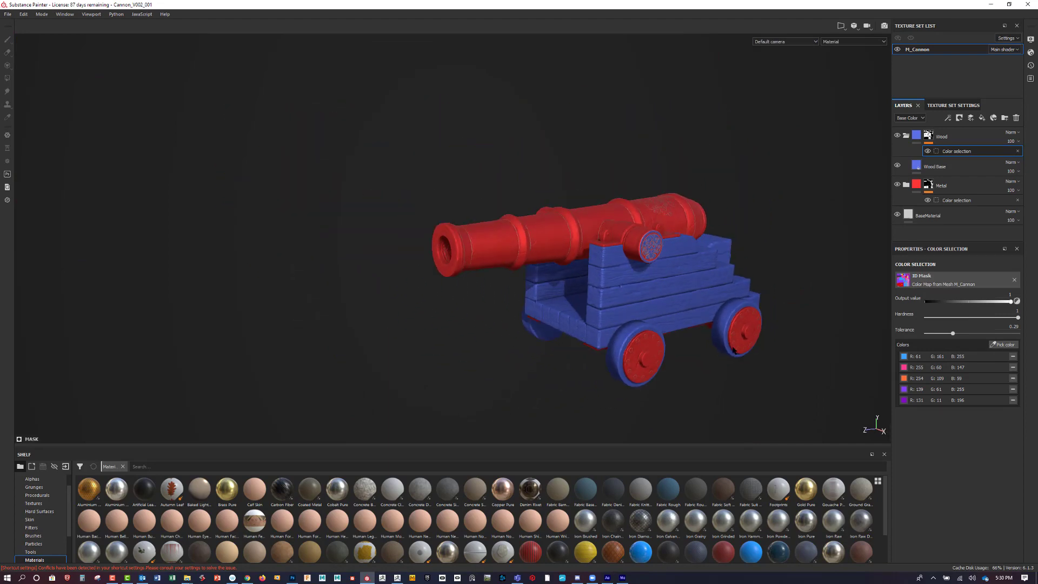
scroll(762, 346, "up", 6)
scroll(590, 331, "down", 3)
scroll(746, 278, "up", 3)
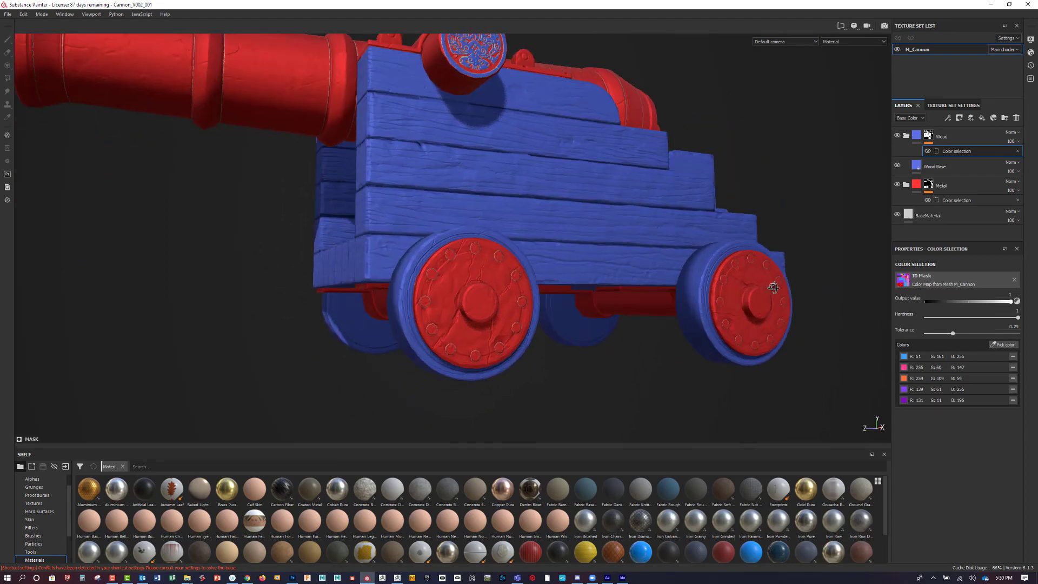
left_click_drag(746, 278, 708, 353, "alt")
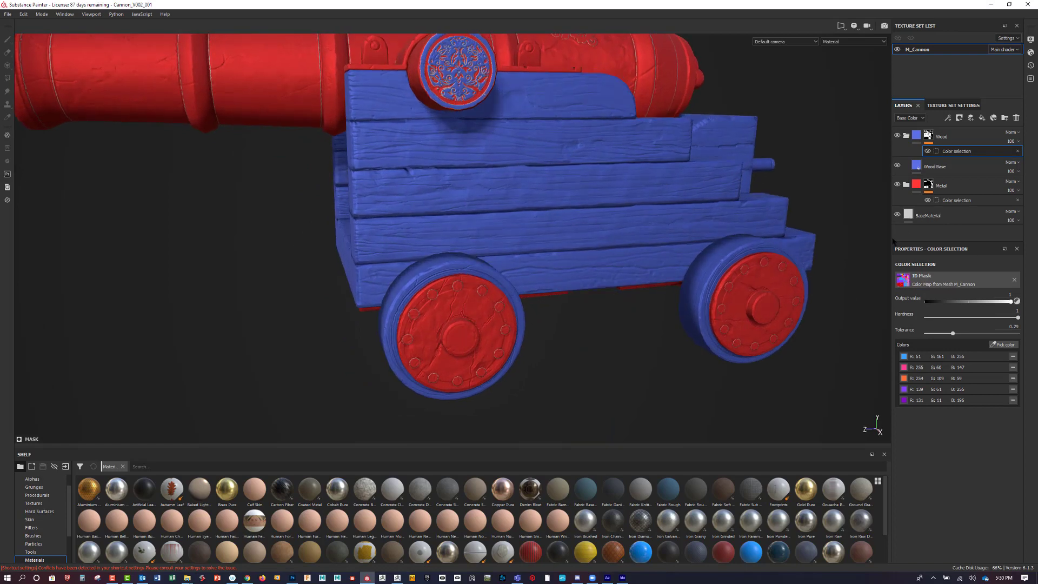
Remove the color selection from the Metal folder and replace its black mask with a white one.
left_click(941, 185)
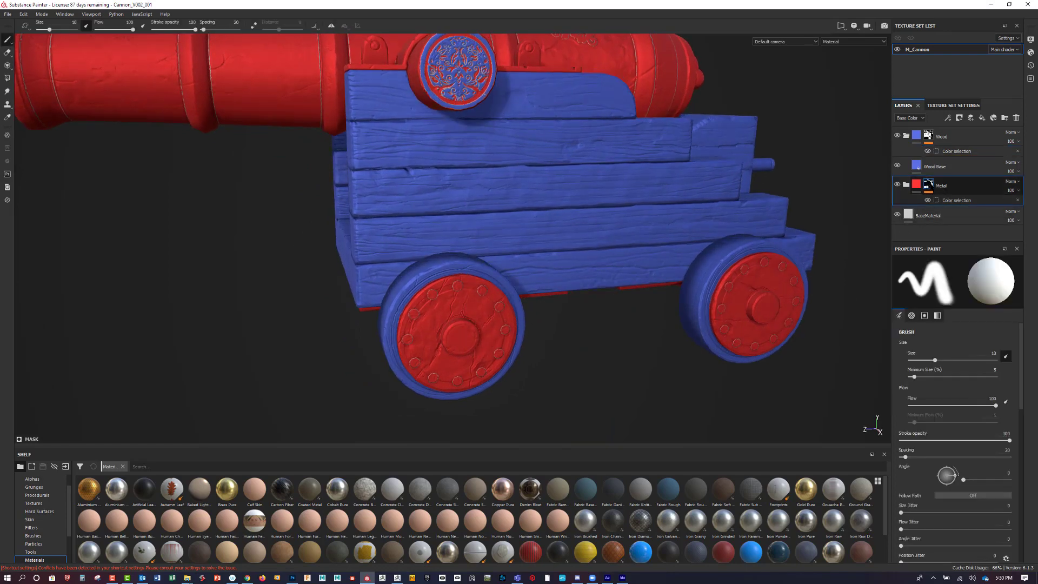
left_click(1018, 200)
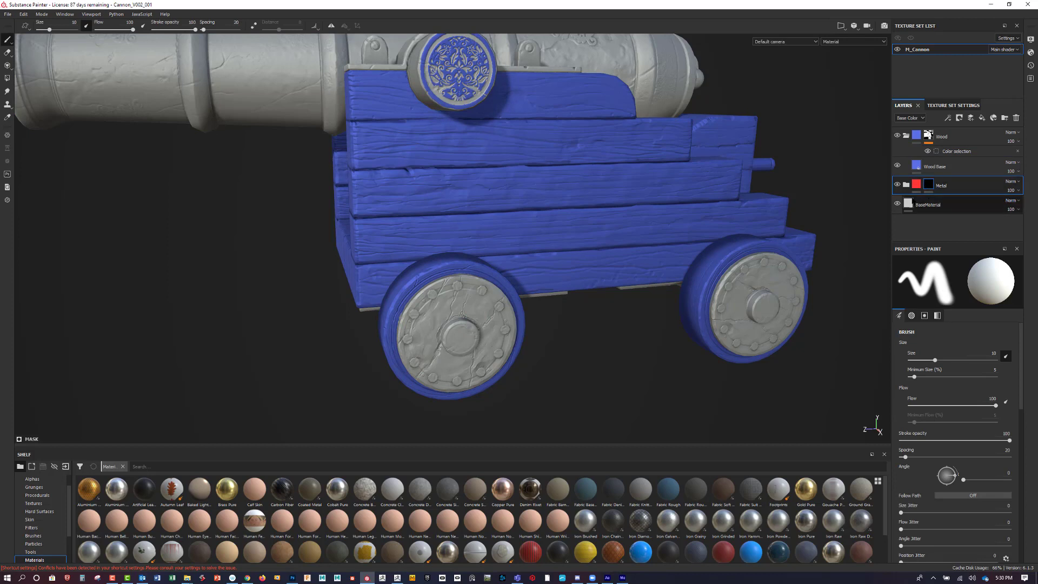
mouse_move(930, 189)
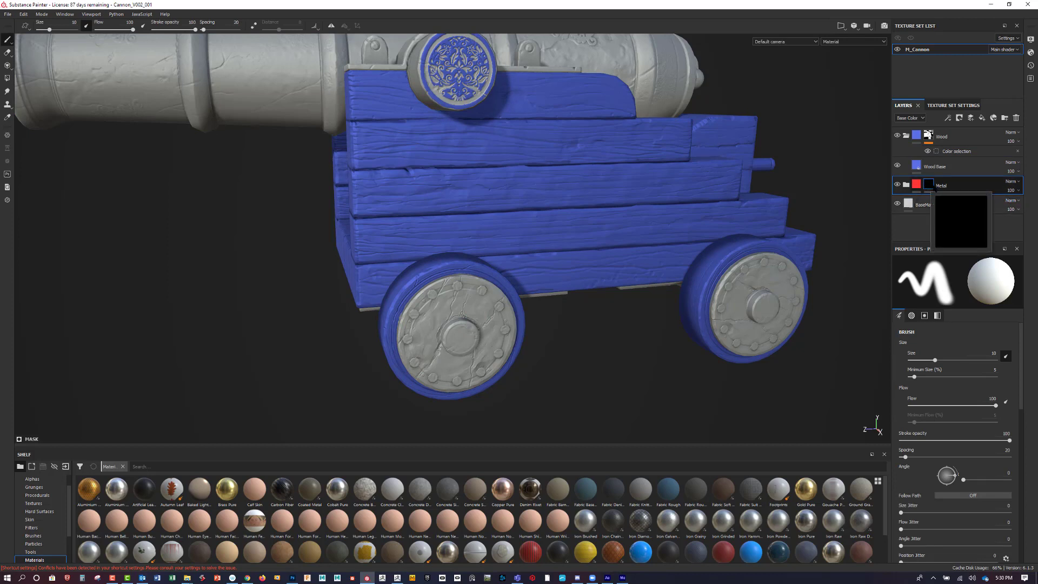
left_click(960, 118)
left_click(968, 139)
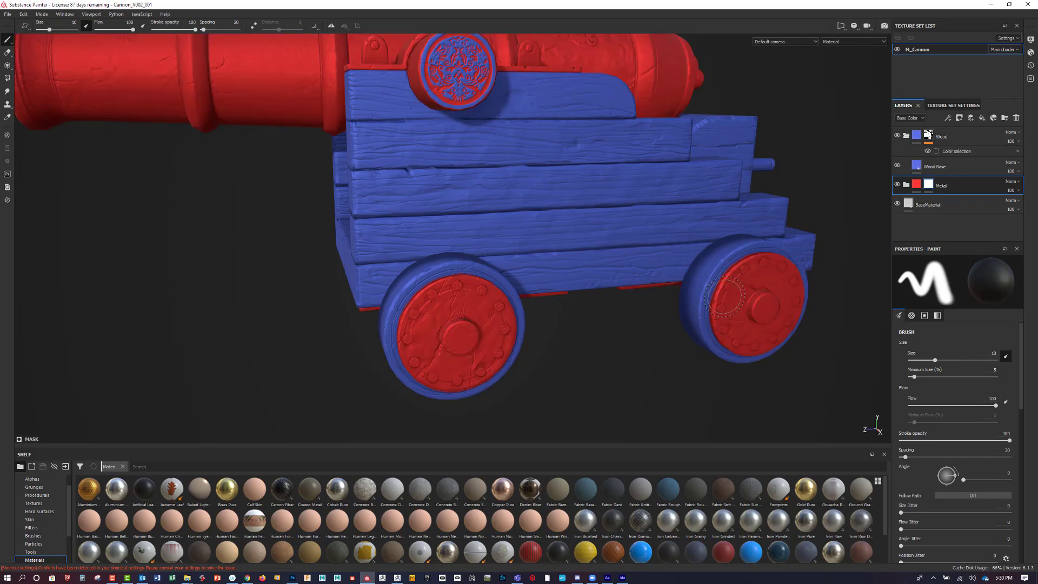
Toggle the Metal folder's visibility repeatedly to compare the cannon with and without its red base.
scroll(648, 313, "down", 6)
left_click_drag(662, 309, 677, 354, "alt")
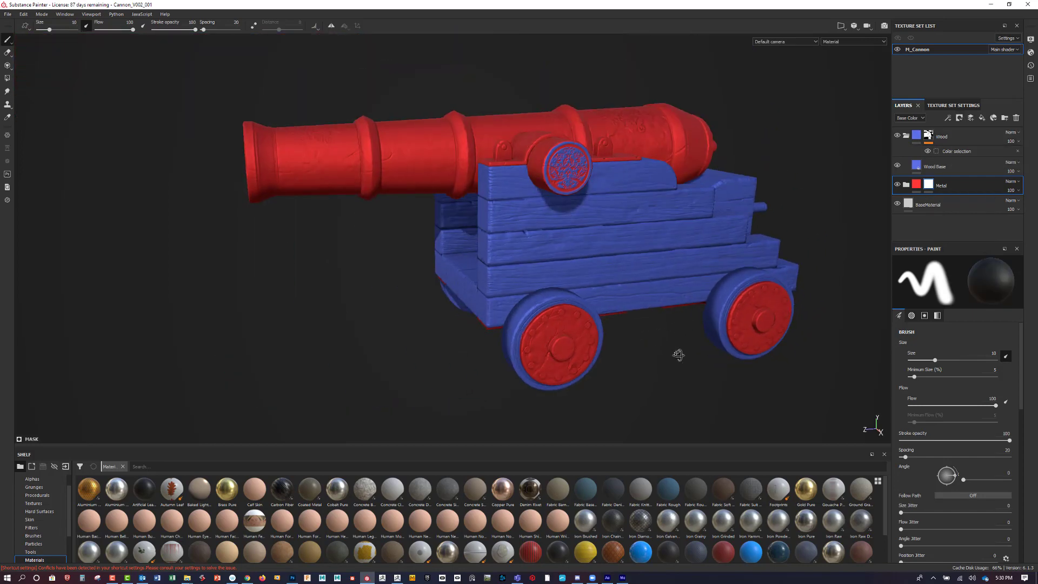
left_click(897, 184)
left_click(897, 184)
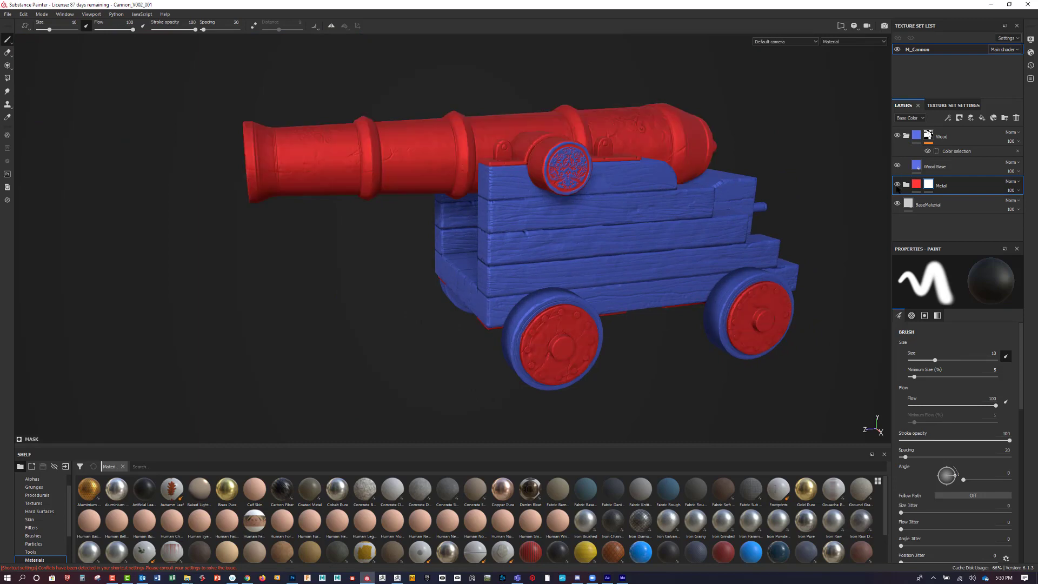
left_click(897, 185)
left_click(898, 185)
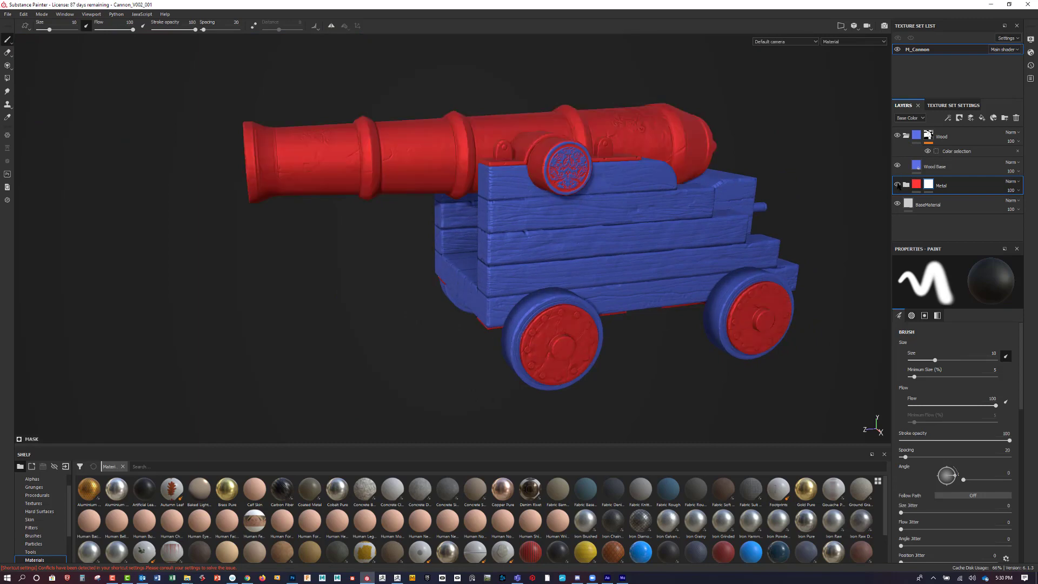
left_click(897, 184)
left_click(897, 185)
Inspect the red and blue material areas from several sides, ending close to the trunnion's ornamented cap.
left_click_drag(834, 174, 611, 195, "alt")
scroll(613, 205, "down", 2)
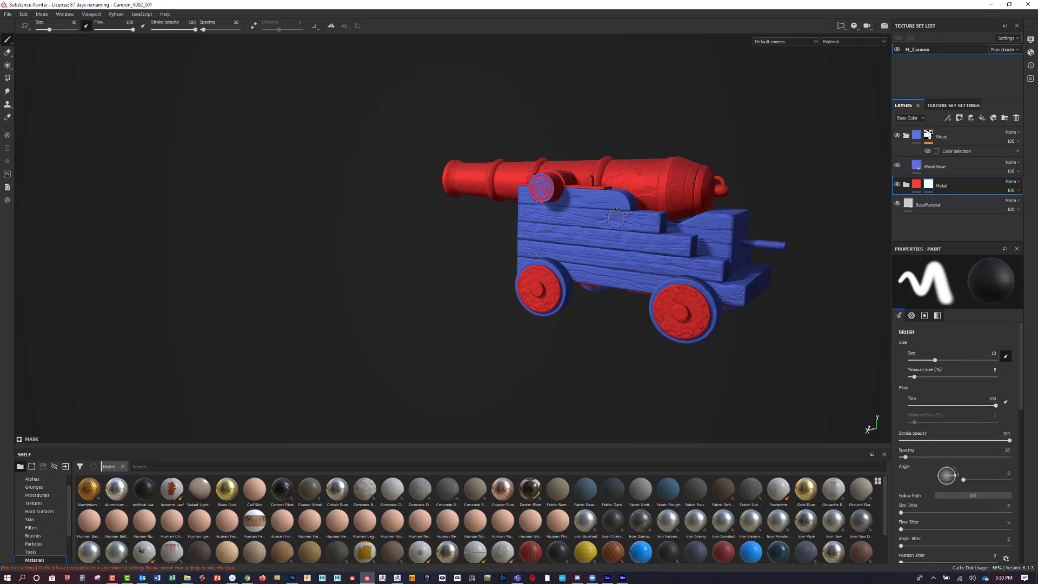
scroll(616, 218, "down", 2)
scroll(615, 218, "up", 5)
left_click_drag(617, 219, 658, 215, "alt")
scroll(658, 216, "down", 2)
scroll(625, 236, "up", 2)
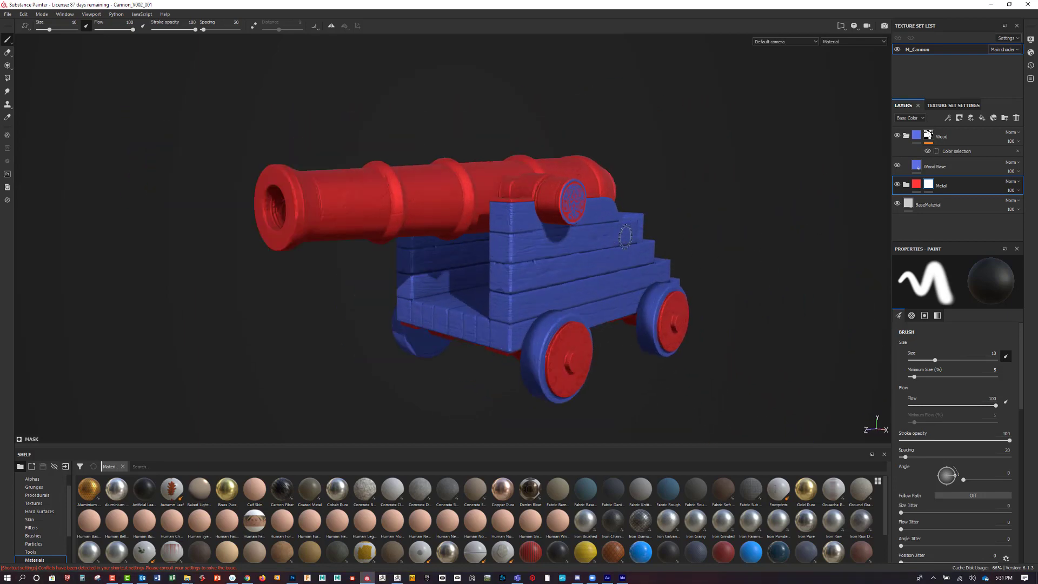
scroll(624, 236, "down", 1)
scroll(626, 231, "up", 5)
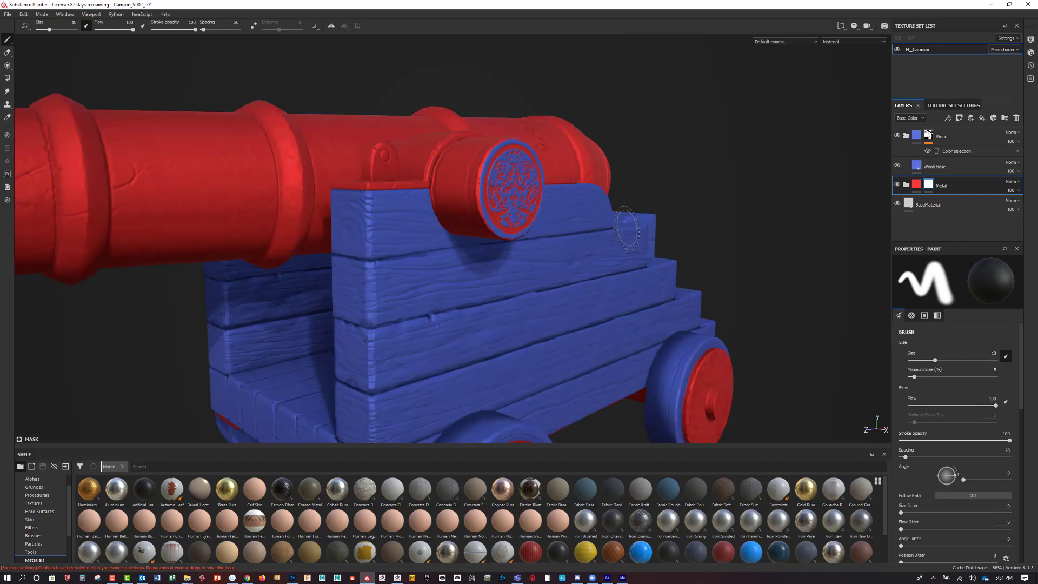
left_click_drag(699, 137, 717, 186, "alt")
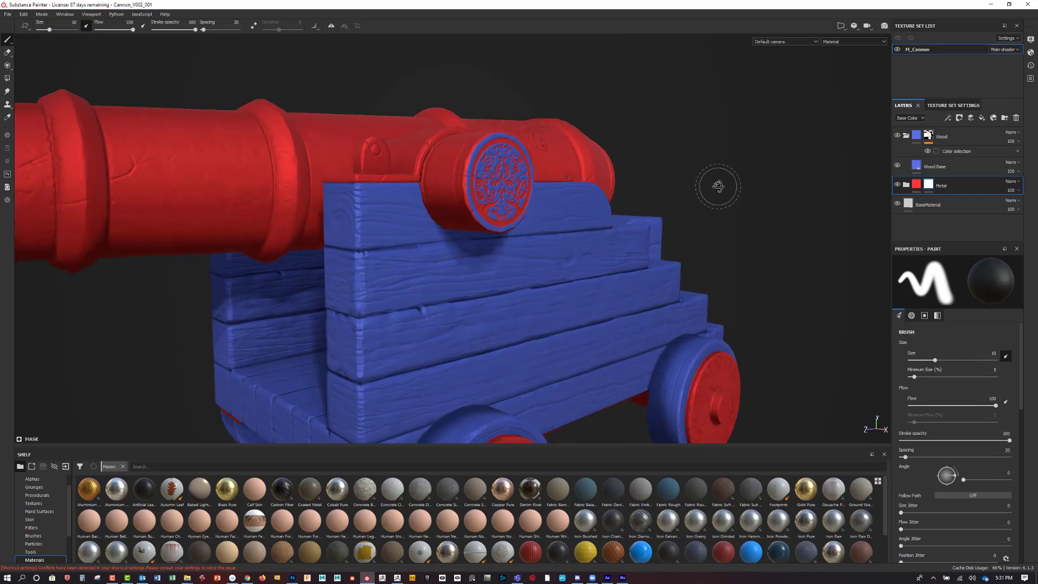
Add a paint effect above the color selection on the Wood folder's mask.
left_click(957, 137)
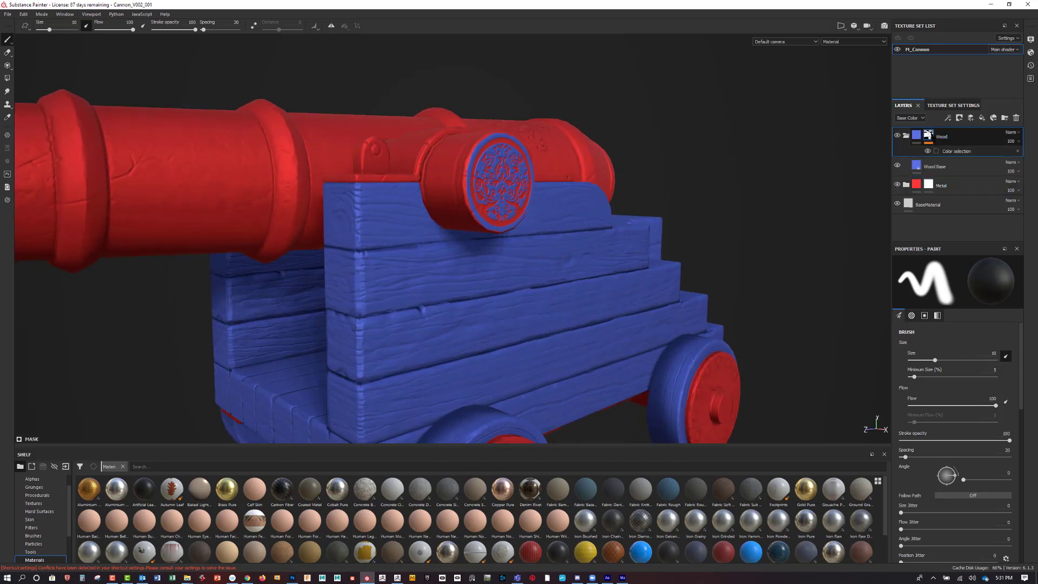
left_click(949, 118)
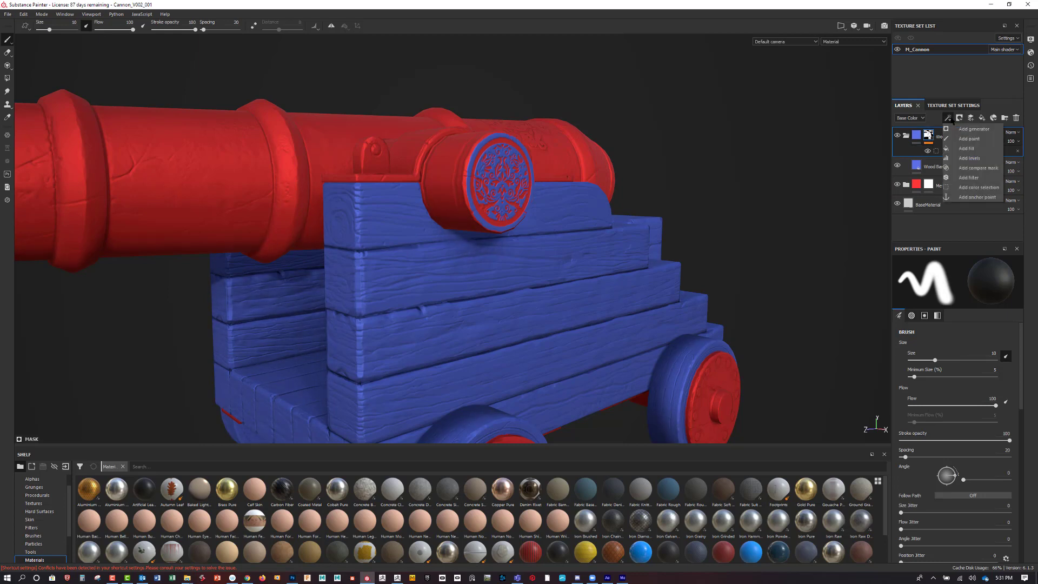
left_click(964, 140)
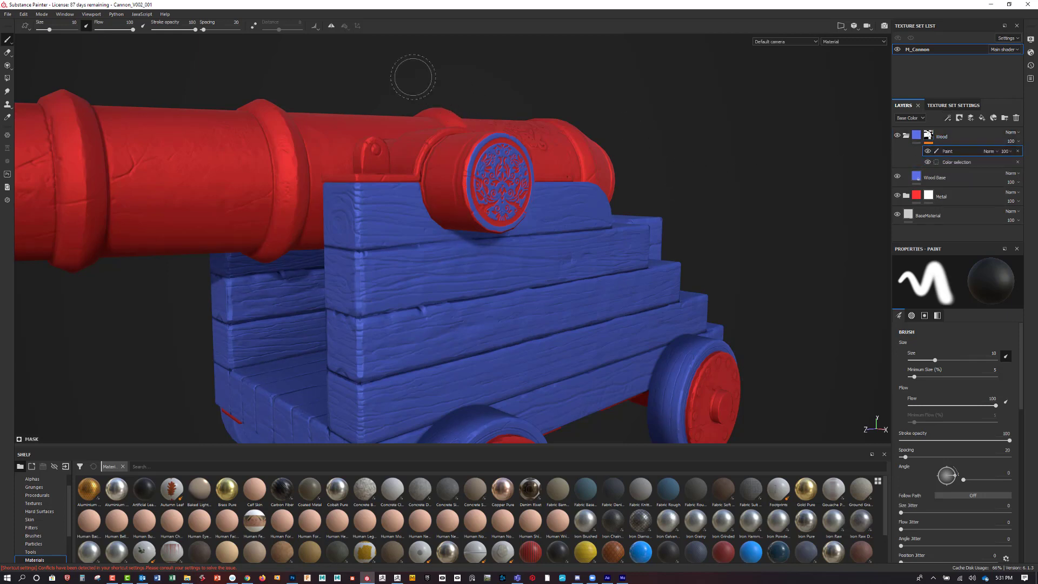
Enable symmetry and paint black on the Wood mask over the ornamented trunnion caps to remove their blue areas.
left_click(332, 26)
mouse_move(535, 75)
left_mouse_down("alt")
mouse_move(549, 65)
mouse_move(573, 136)
mouse_move(502, 86)
left_mouse_up("alt")
scroll(502, 95, "up", 1)
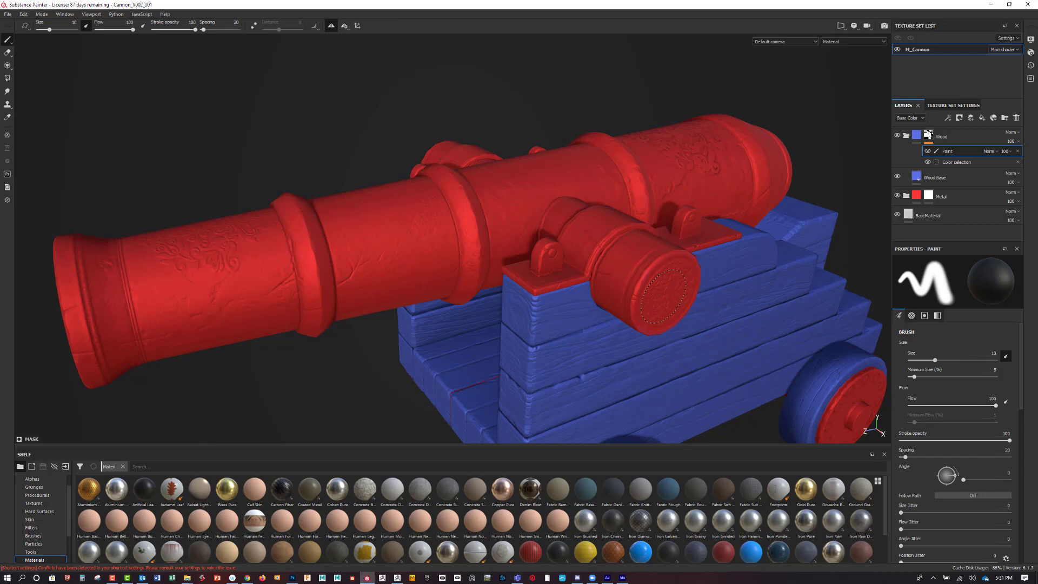
left_click_drag(588, 98, 594, 141, "alt")
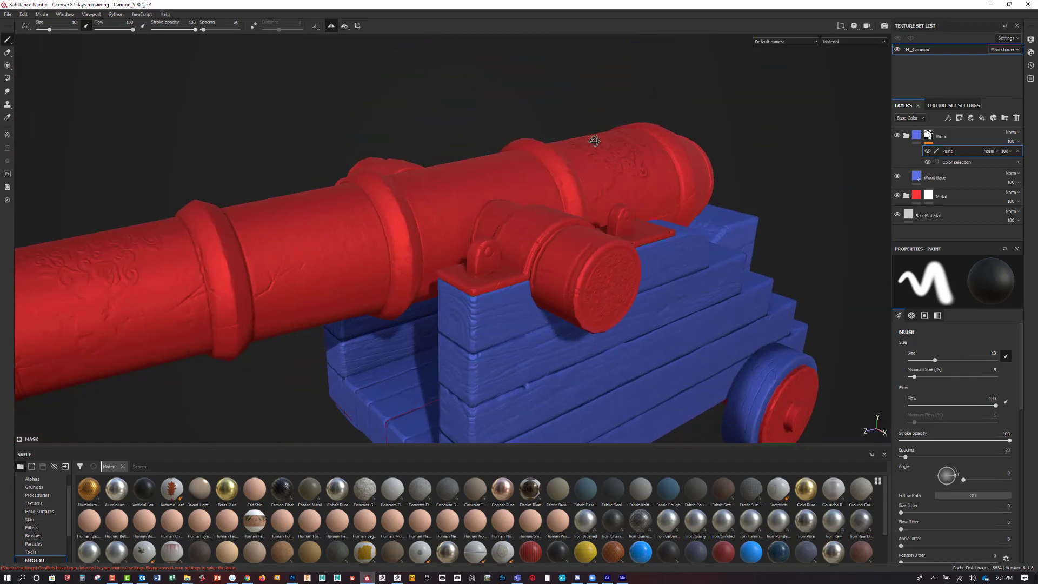
left_click_drag(748, 188, 611, 275, "alt")
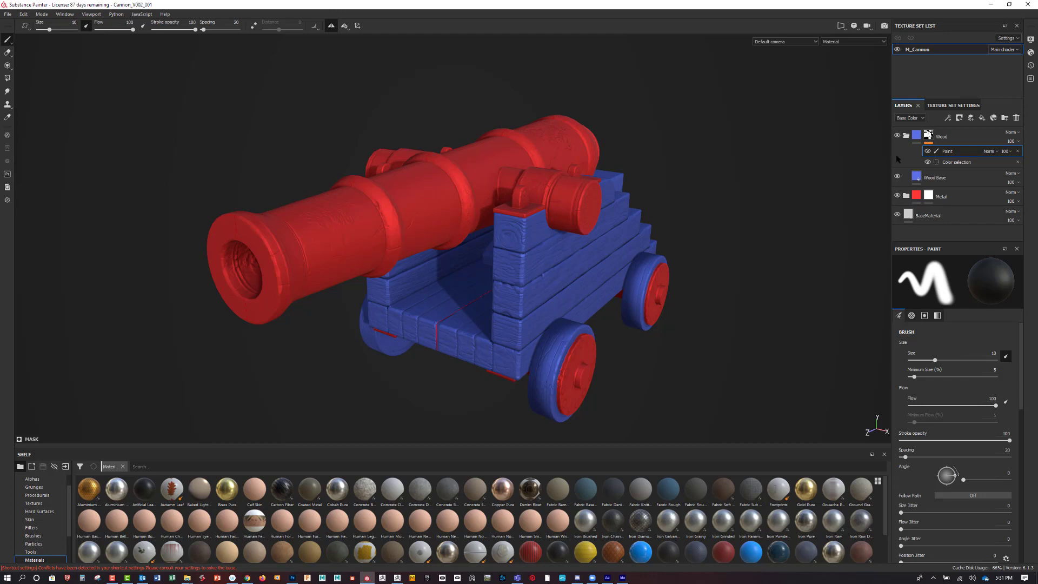
Collapse the Wood folder and toggle the Wood and Metal folders' visibility to compare the cannon's separated material areas.
left_click(907, 135)
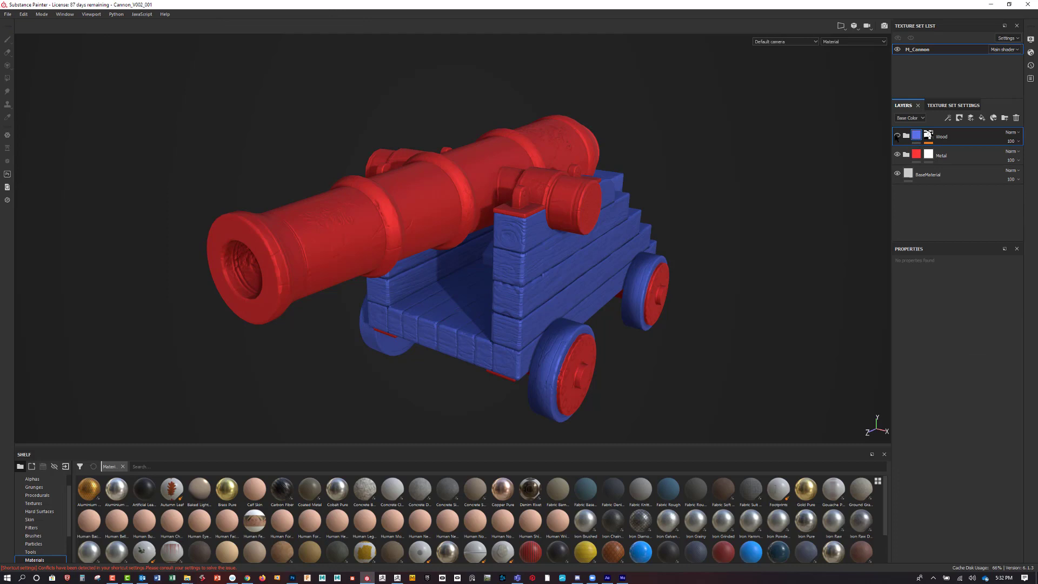
left_click(897, 155)
left_click(897, 154)
left_click(897, 155)
left_click(897, 155)
left_click(897, 154)
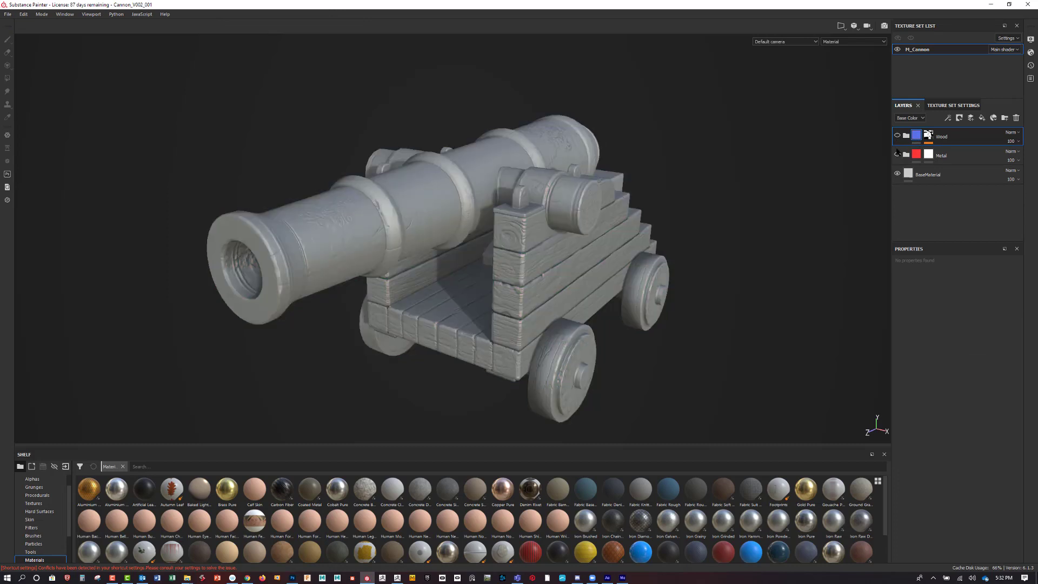
left_click(897, 136)
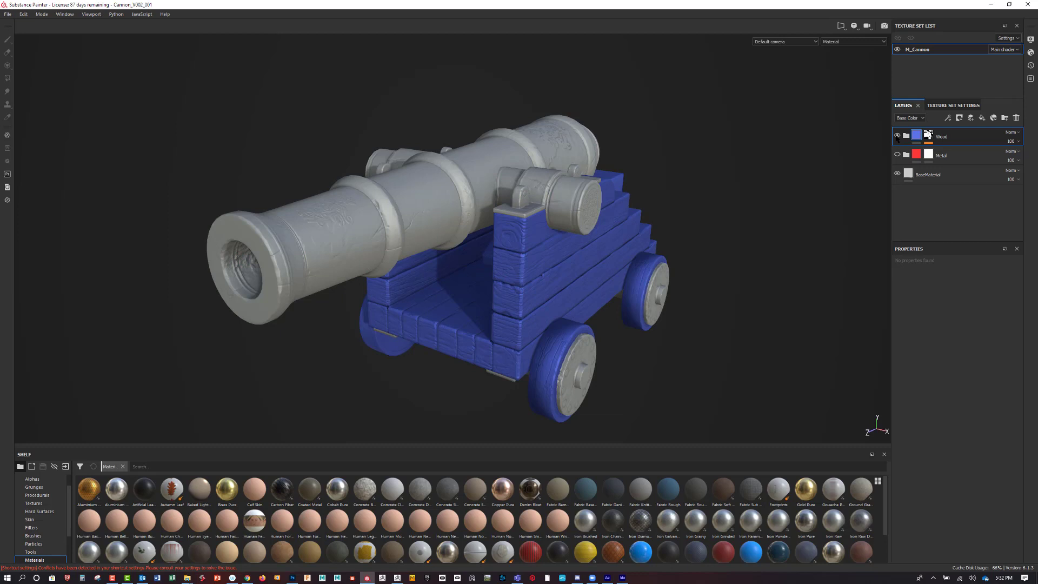
left_click(897, 136)
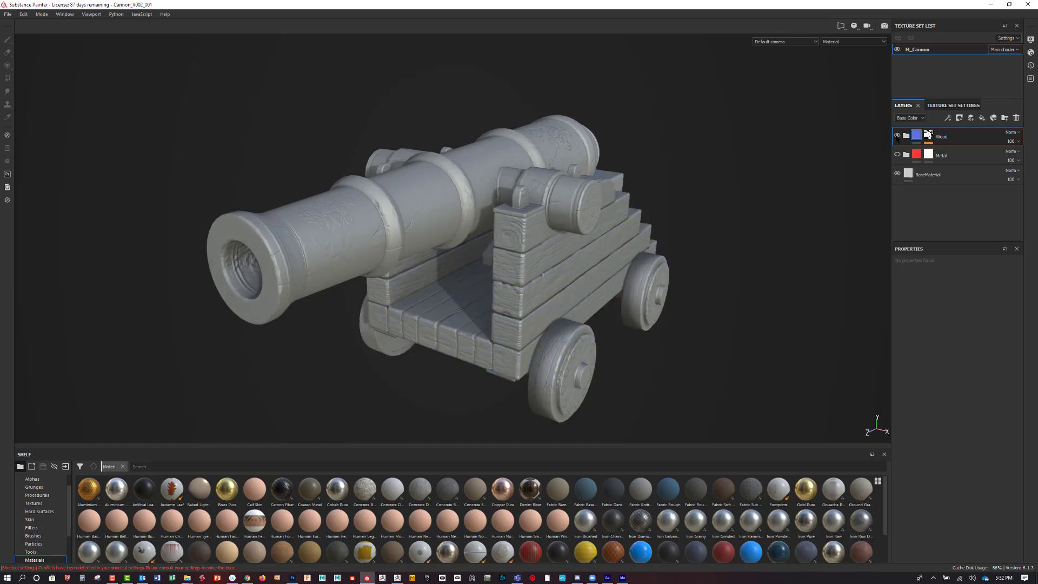
left_click(896, 136)
left_click(897, 135)
left_click_drag(803, 219, 888, 135, "alt")
left_click(897, 136)
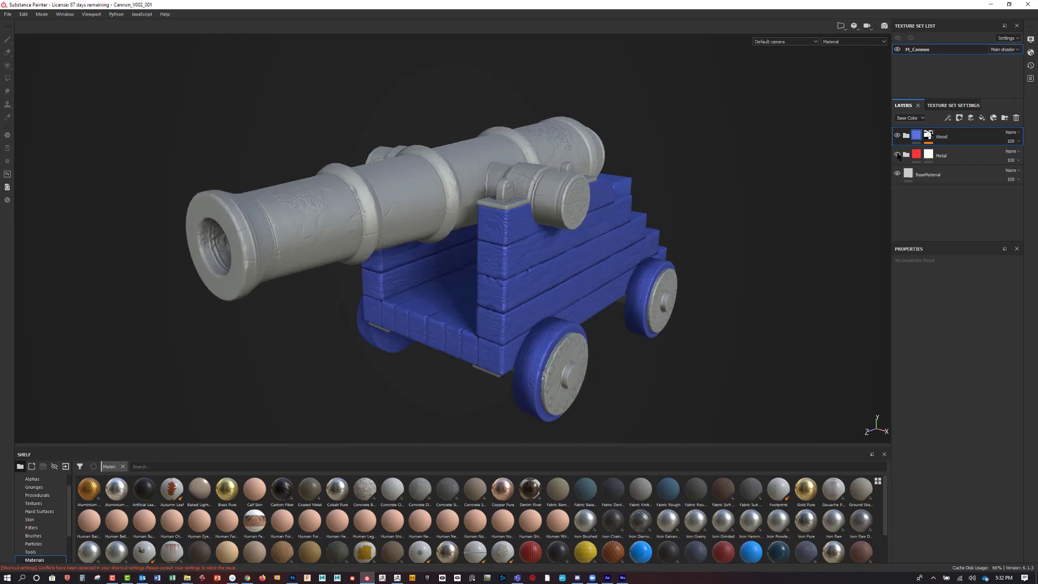
left_click(896, 156)
left_click_drag(809, 225, 762, 222, "alt")
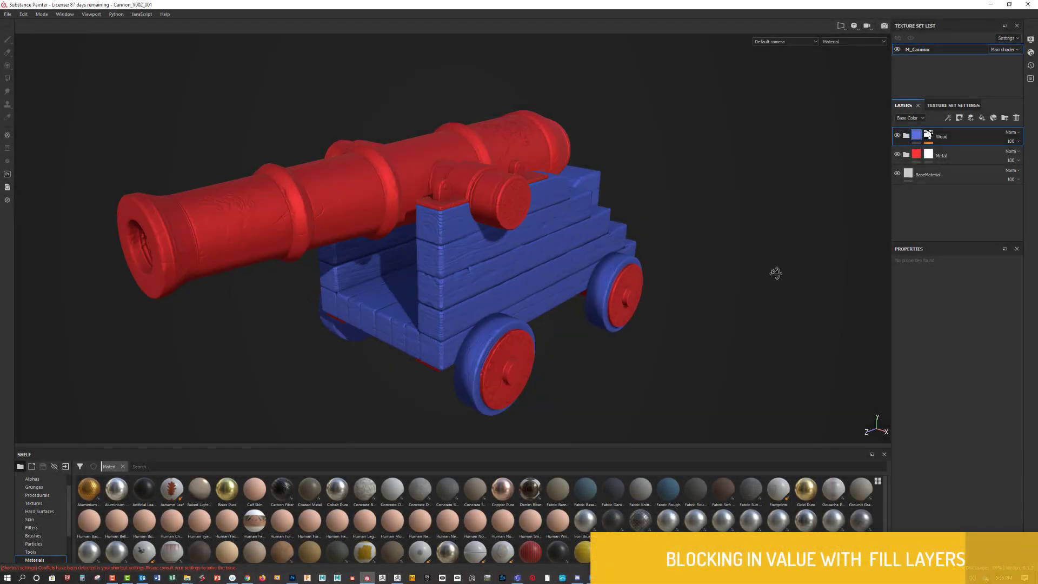
Save the project as Cannon_V002_002_MaskSetUp.
mouse_move(776, 273)
left_mouse_down("alt")
mouse_move(753, 262)
mouse_move(788, 269)
mouse_move(771, 270)
left_mouse_up("alt")
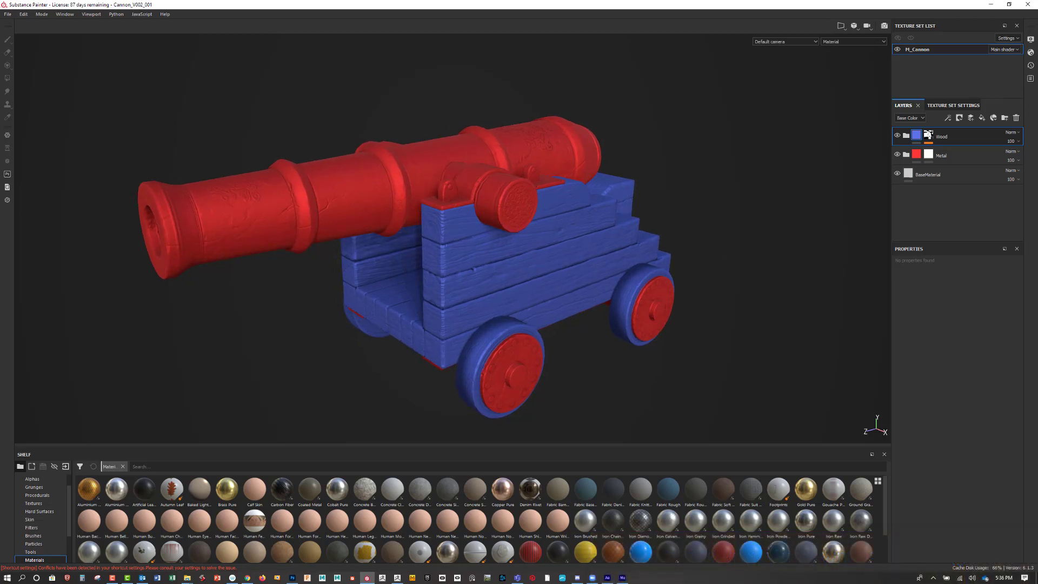
key("ctrl+s")
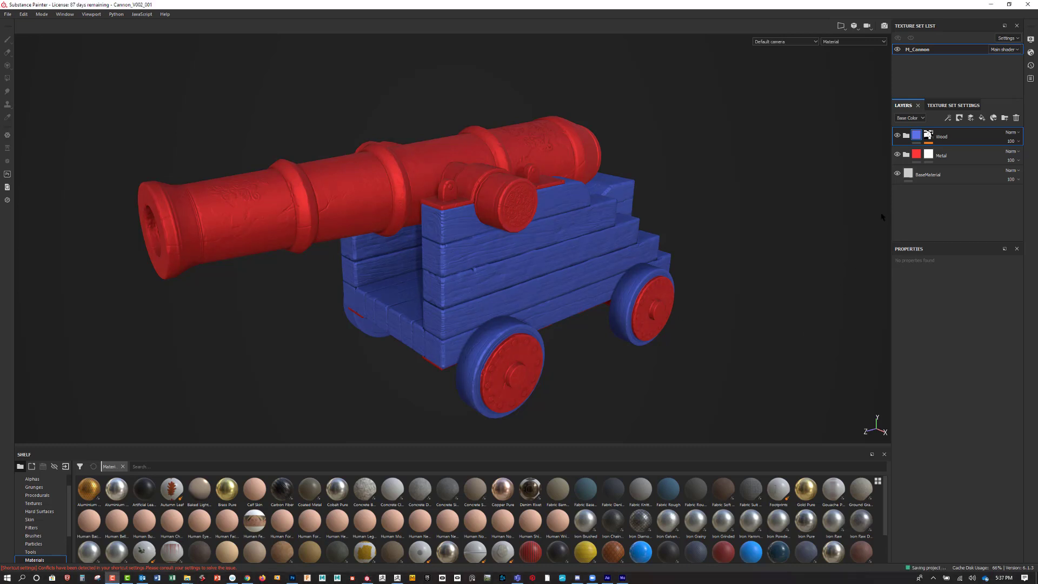
Change the Wood Base fill's base color to a dark neutral gray with a value of about 0.095.
left_click(906, 135)
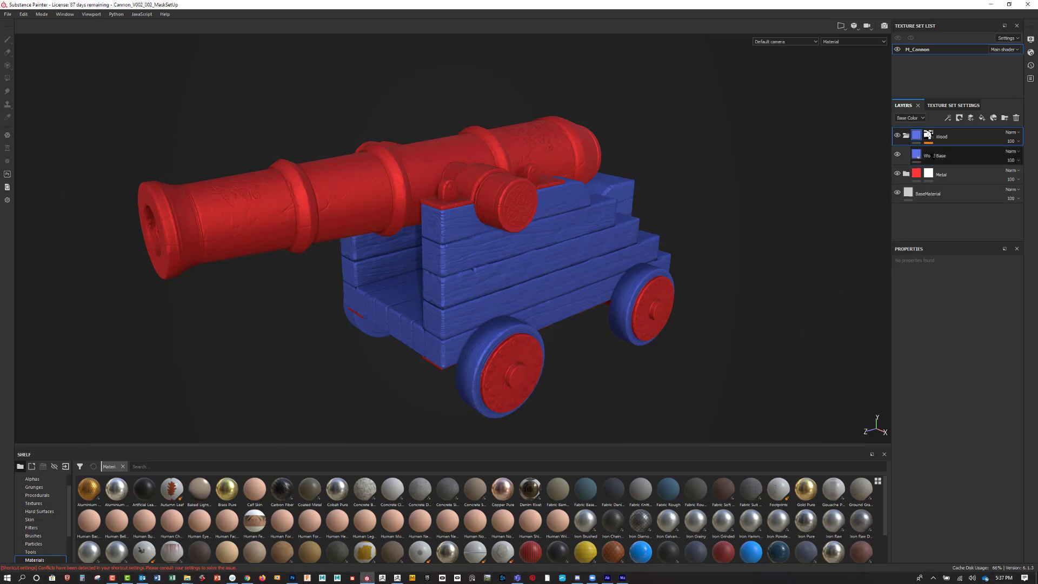
left_click(916, 154)
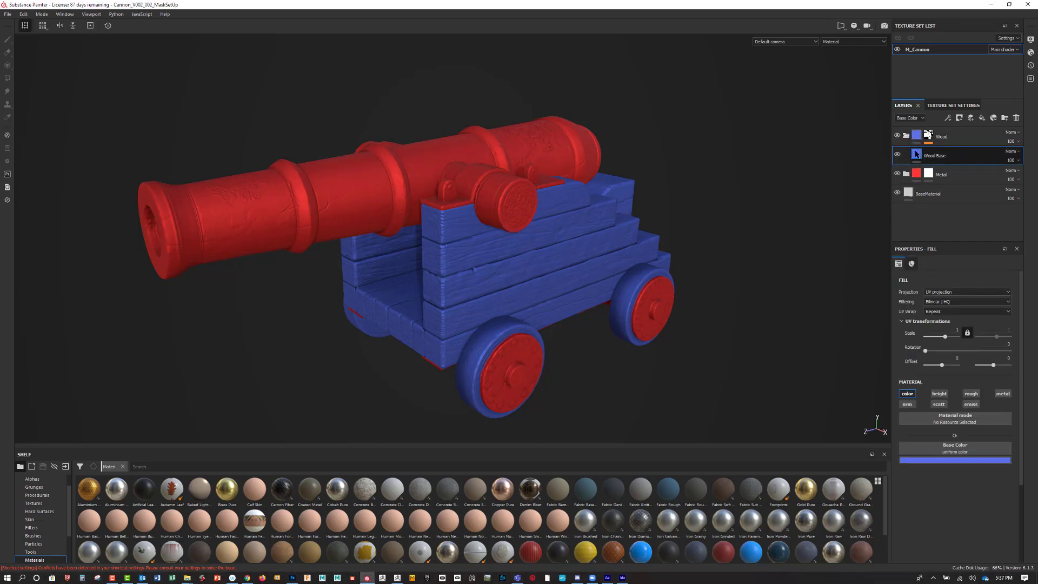
left_click(968, 461)
left_click_drag(949, 529, 900, 526)
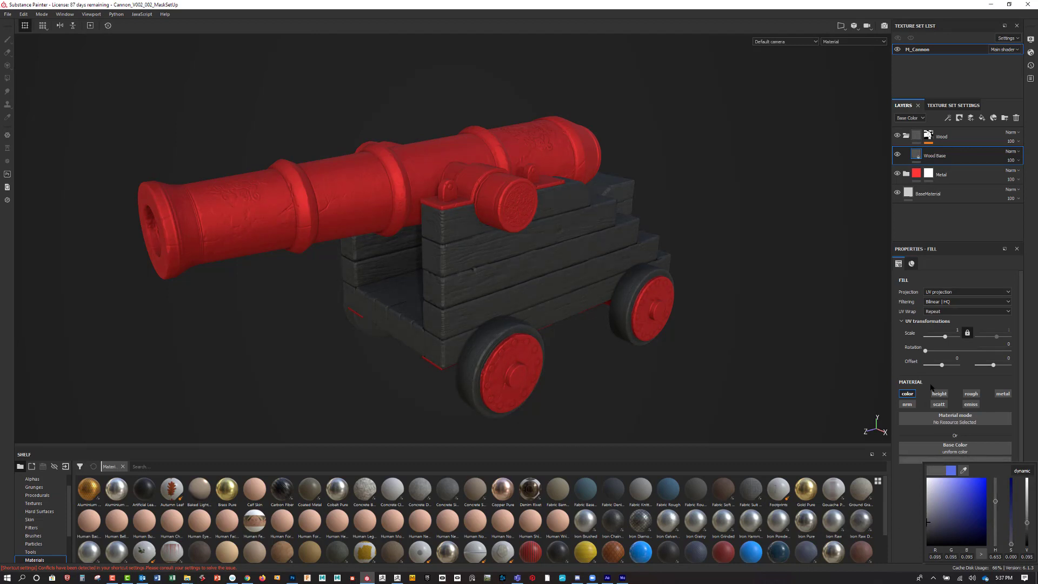
Enable the roughness channel on the Wood Base fill, try it at 0, and set it to 1.
left_click(971, 394)
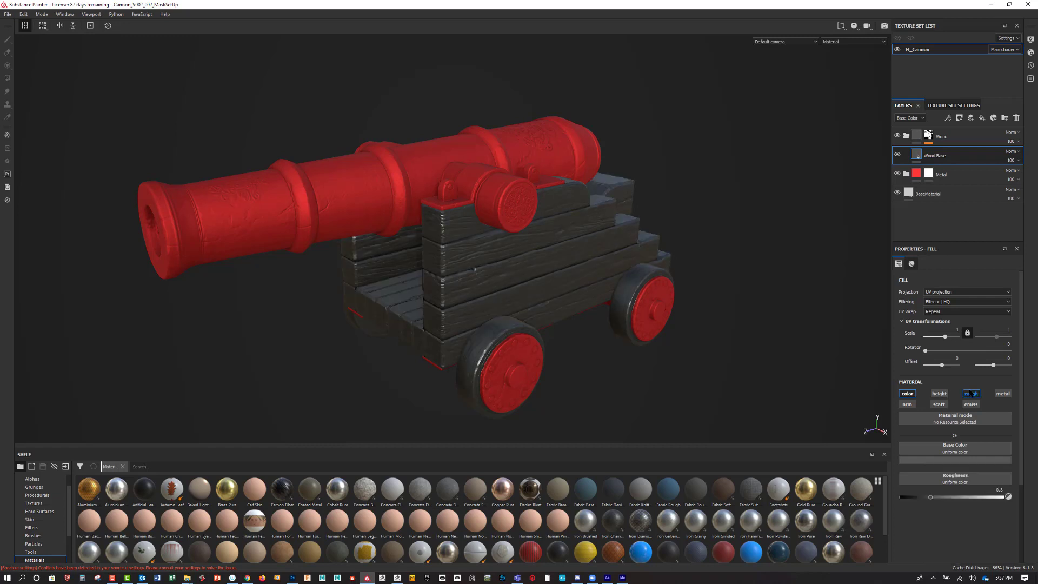
left_click_drag(929, 496, 892, 500)
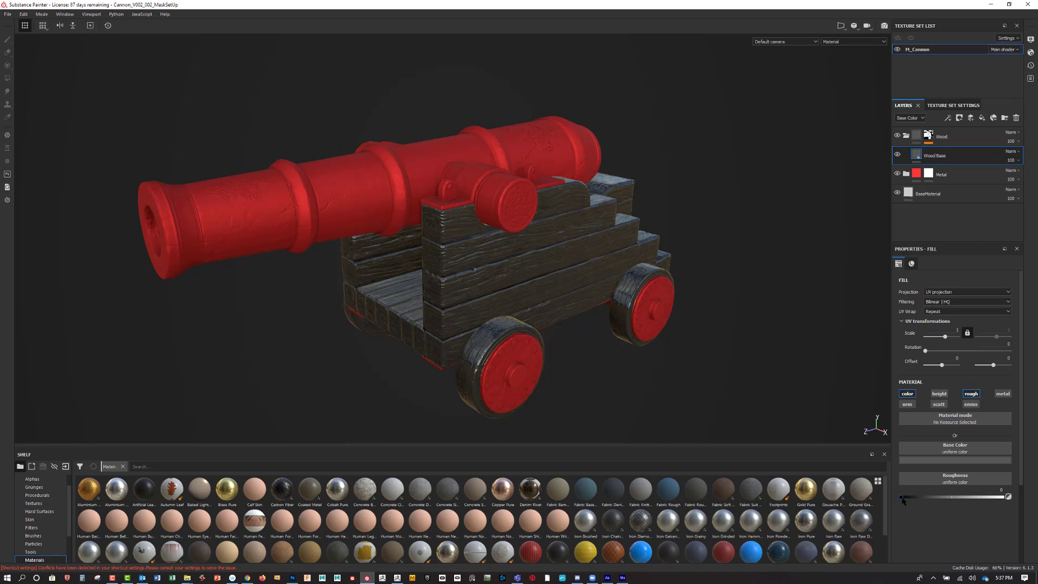
left_click_drag(901, 498, 1020, 499)
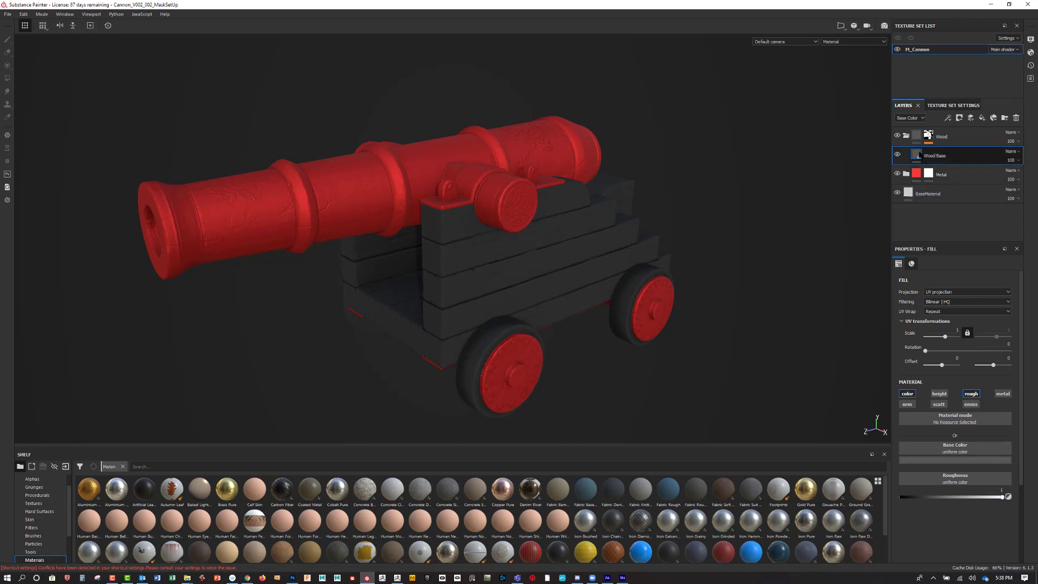
Lighten the Wood Base fill's gray base color to a value of about 0.134 and collapse the Wood folder.
left_click(953, 460)
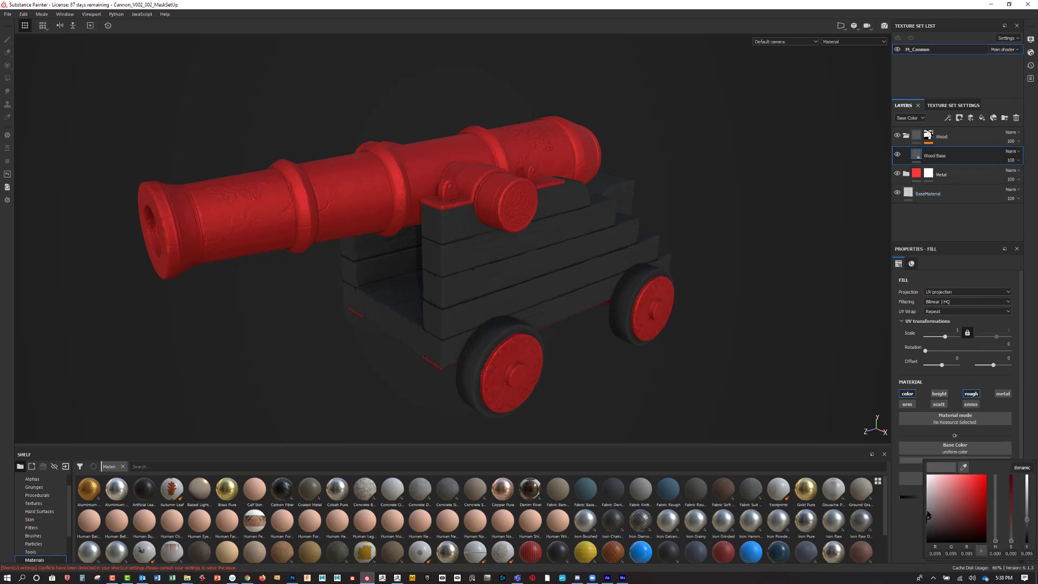
left_click_drag(929, 517, 926, 515)
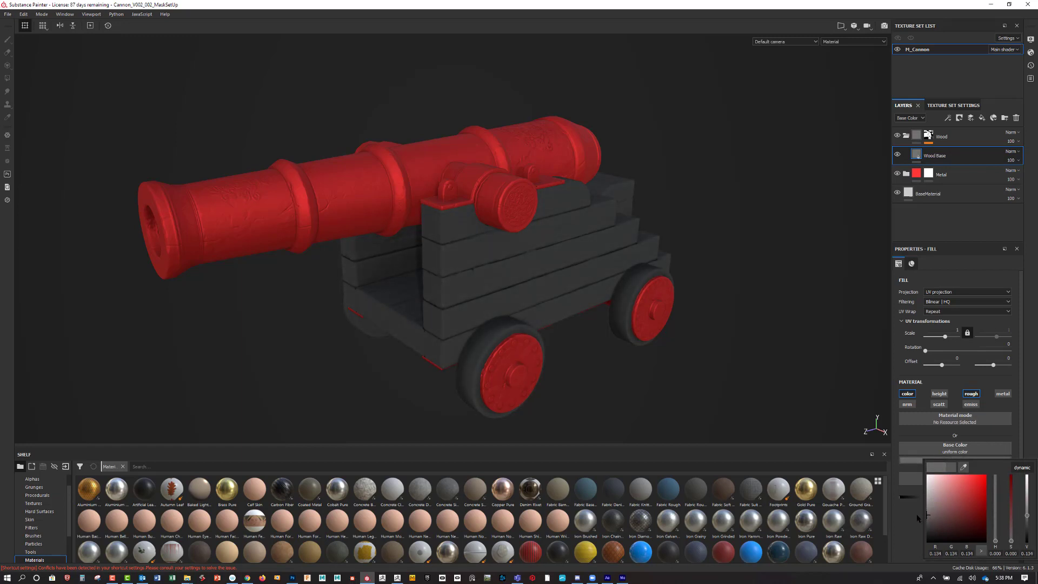
mouse_move(917, 517)
left_mouse_down()
mouse_move(946, 516)
mouse_move(920, 519)
left_mouse_up()
left_click(906, 136)
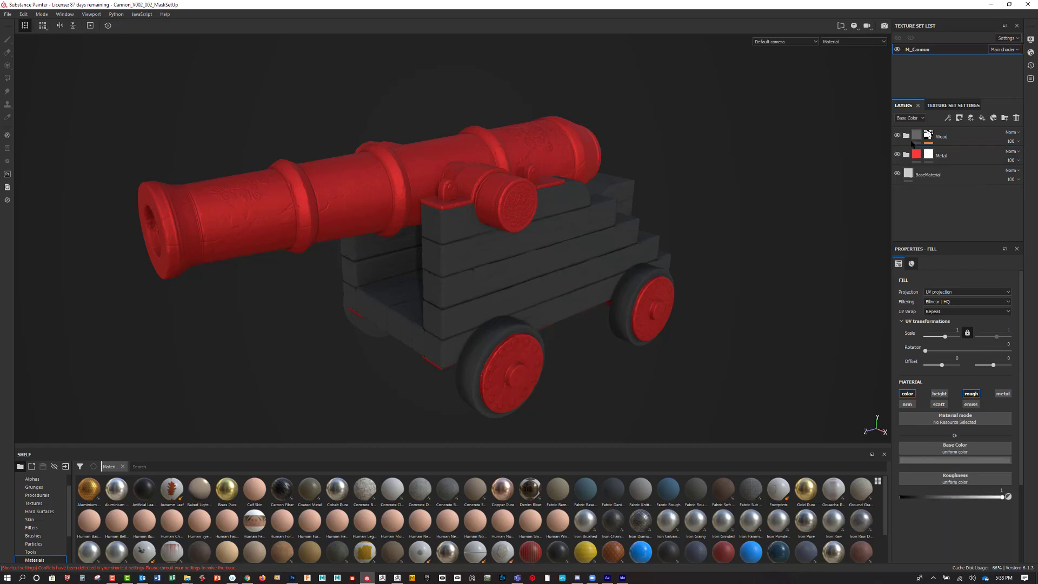
Change the Metal Base fill's base color in the Metal folder to a neutral gray with a value of 0.25.
left_click(905, 155)
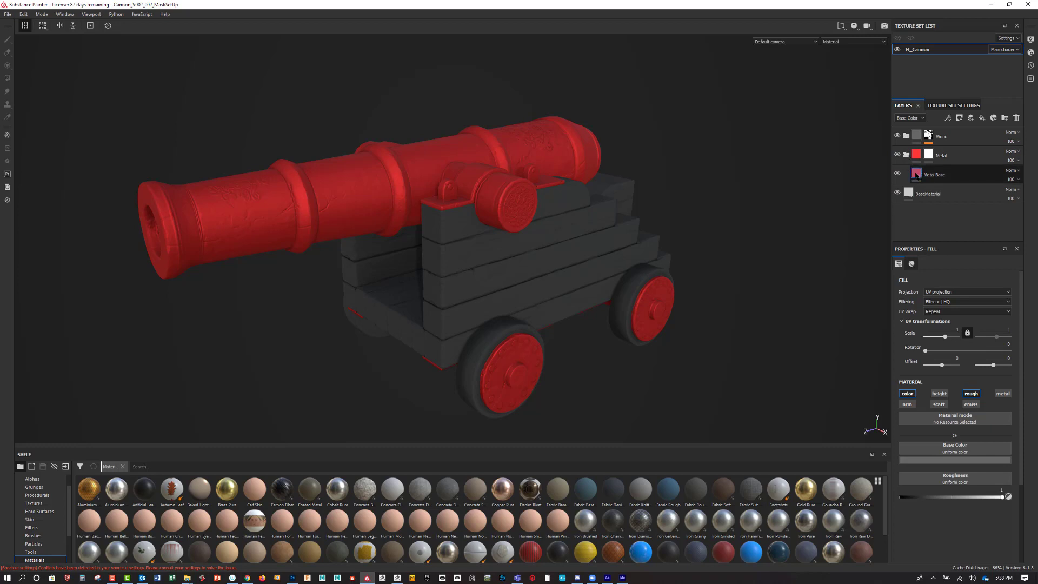
left_click(916, 174)
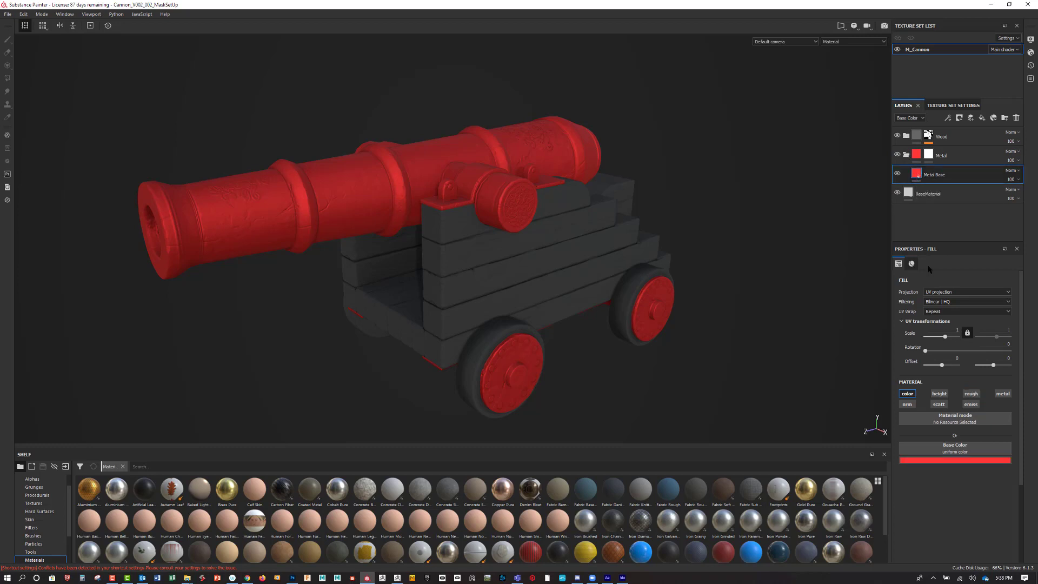
left_click(949, 460)
left_click_drag(946, 512, 915, 512)
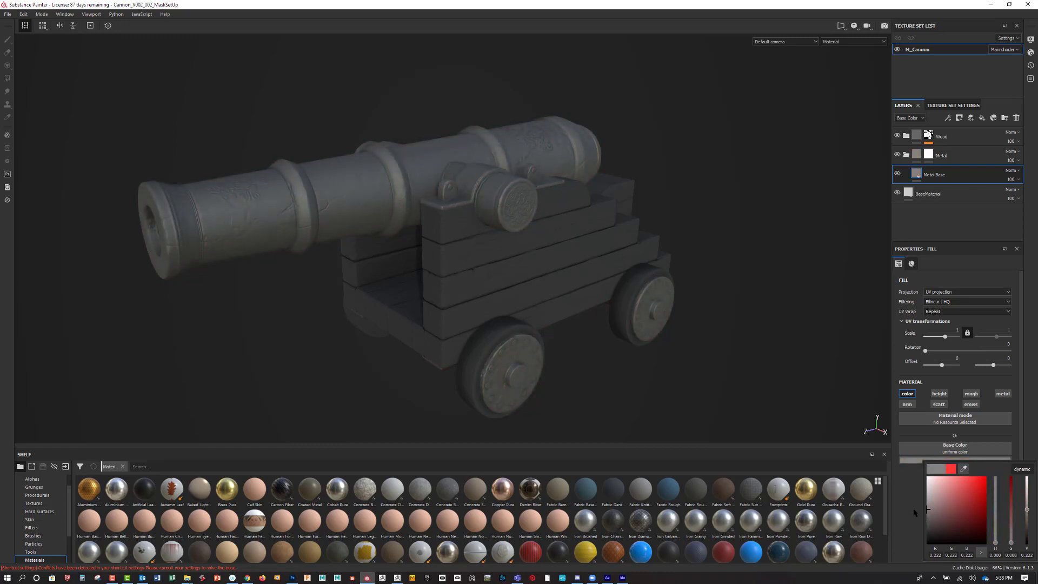
left_click(1027, 555)
type("0.25")
key("Return")
left_click(958, 382)
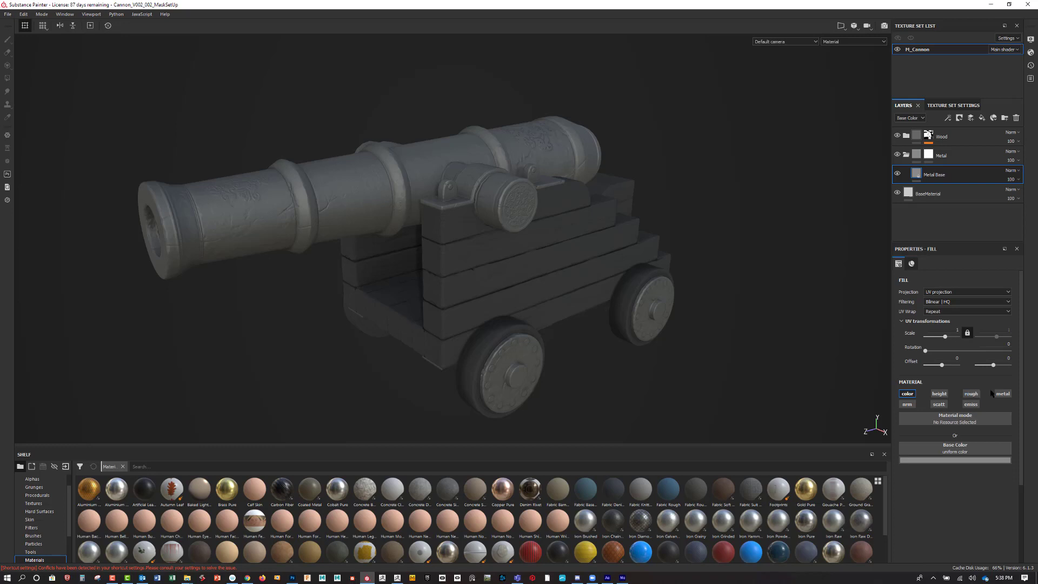
Enable the metallic channel on the Metal Base fill, compare both extremes, and set metallic to 1.
left_click(1001, 394)
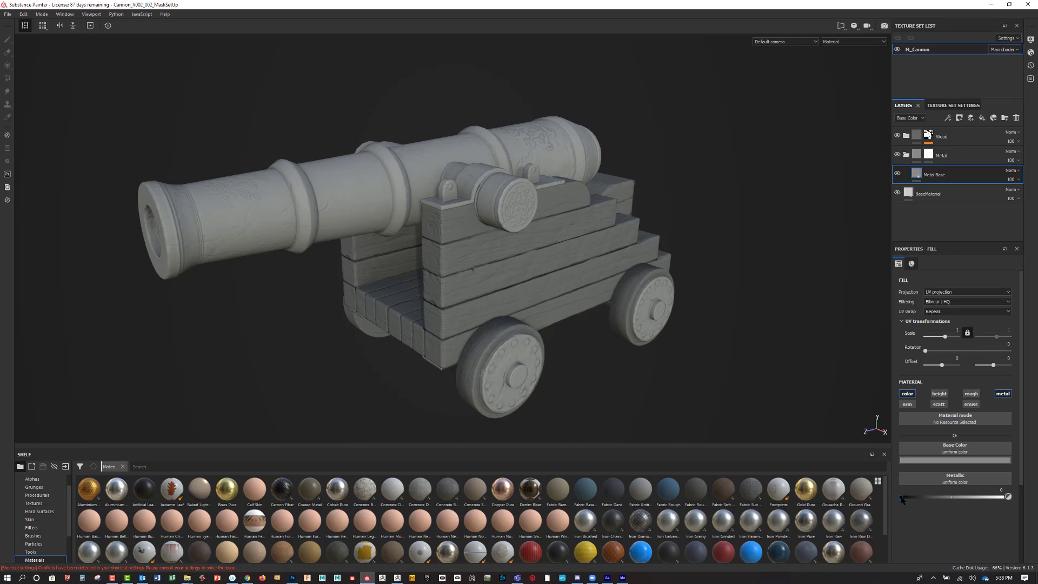
left_click_drag(900, 498, 1037, 501)
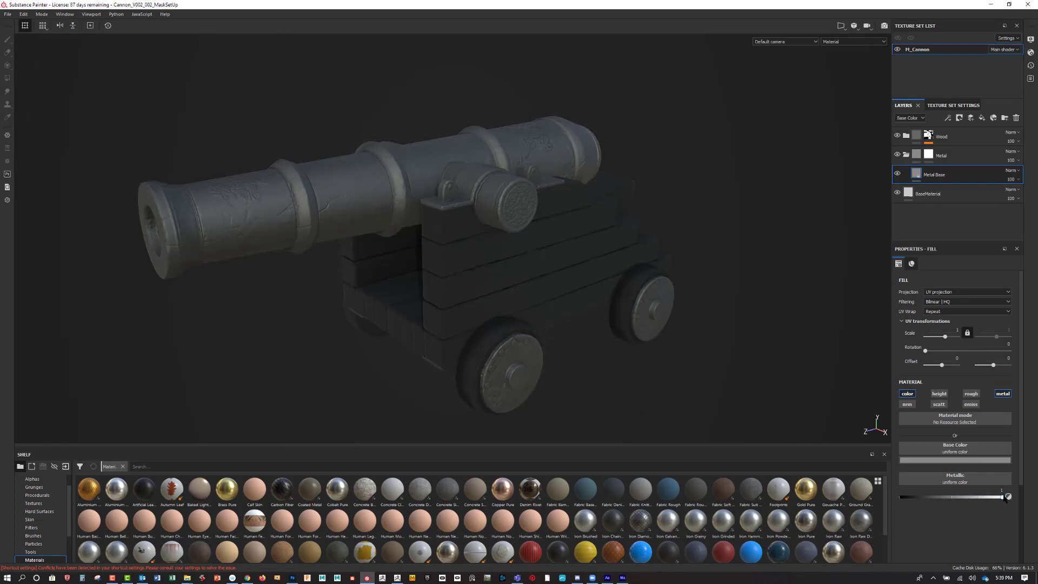
left_click_drag(1004, 498, 889, 501)
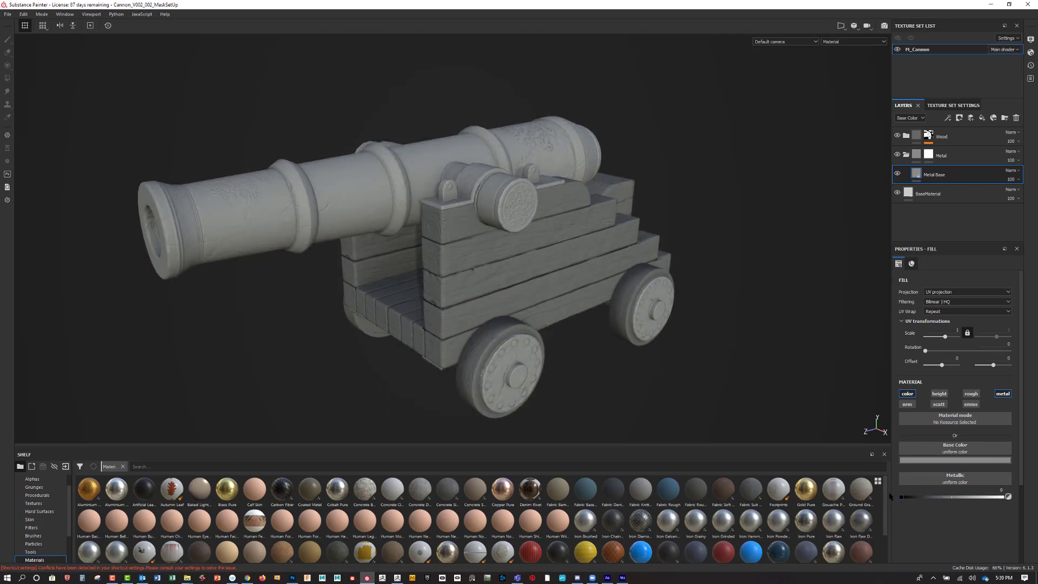
left_click_drag(892, 496, 1015, 499)
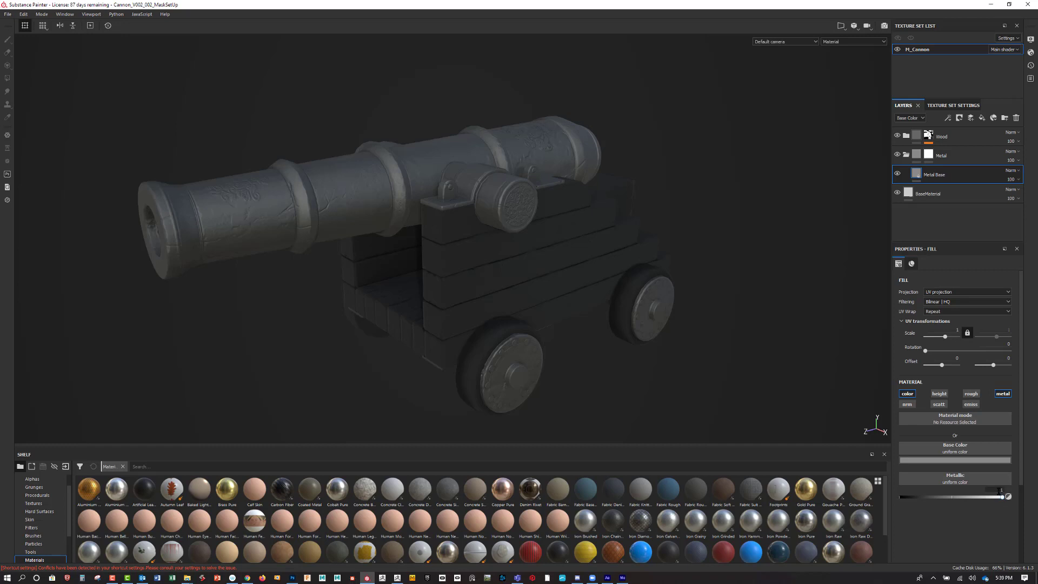
Darken the Metal Base fill's gray base color to a value of 0.15.
left_click(960, 460)
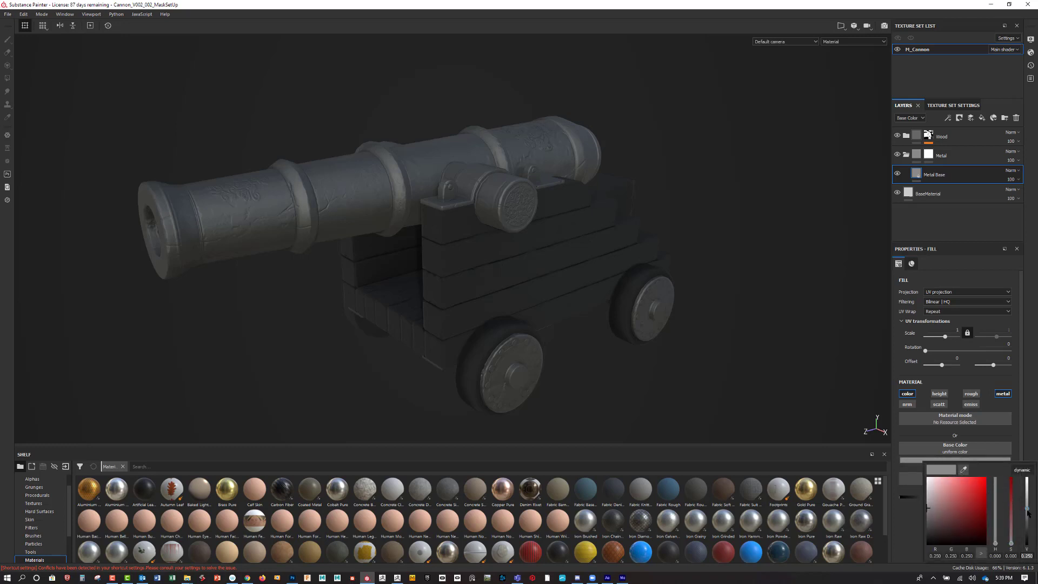
left_click_drag(1027, 510, 1027, 513)
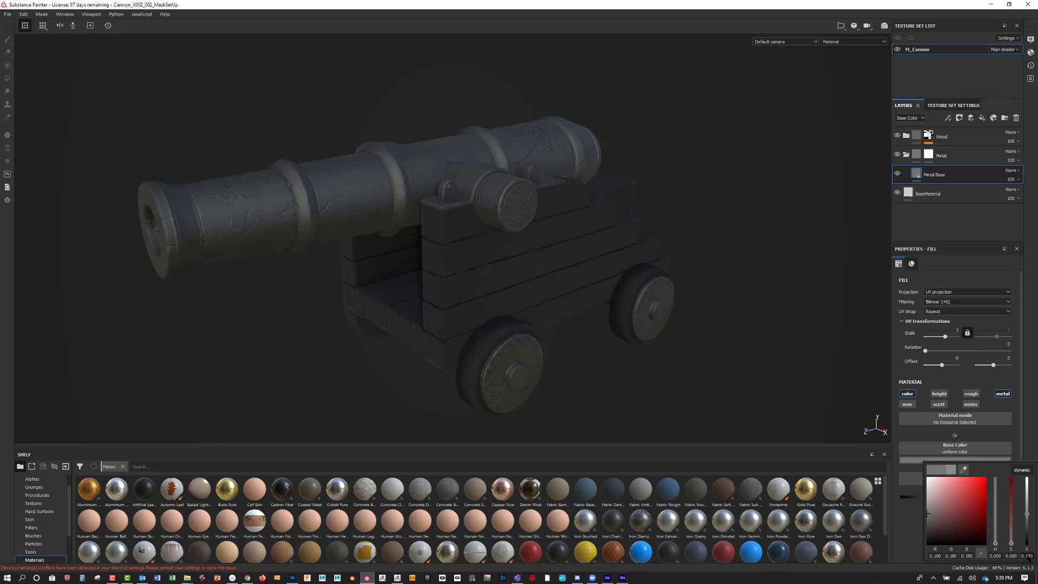
left_click(1027, 556)
type("0.15")
key("Return")
left_click(973, 435)
Enable the roughness channel on the Metal Base fill and set roughness to 0.5.
left_click(971, 393)
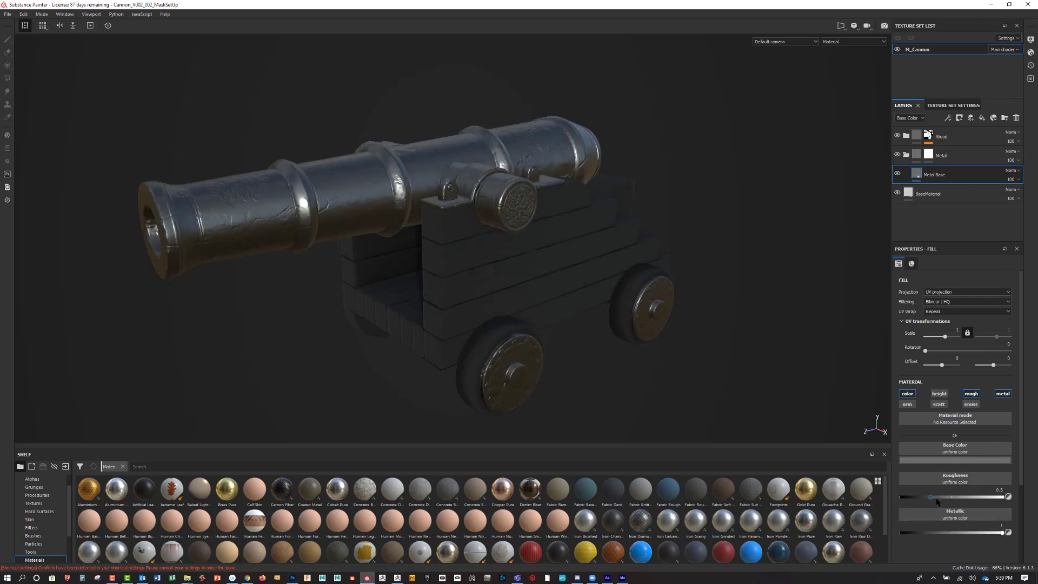
left_click_drag(930, 497, 956, 501)
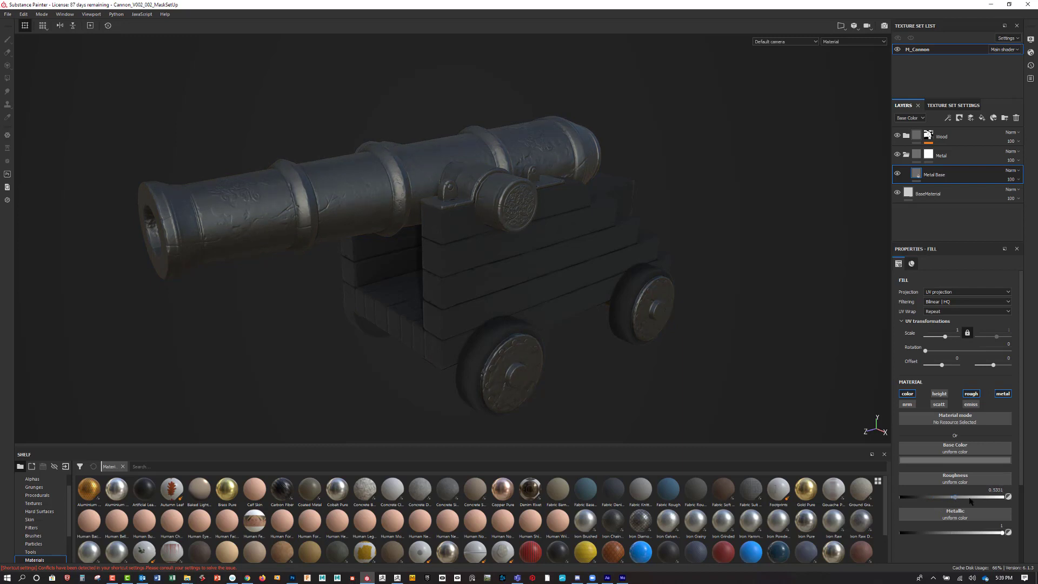
double_click(1005, 490)
type("0.5")
key("Return")
Test the Metal Base fill's roughness at 0 and 1, and set it to 0.65.
left_click_drag(951, 497, 895, 496)
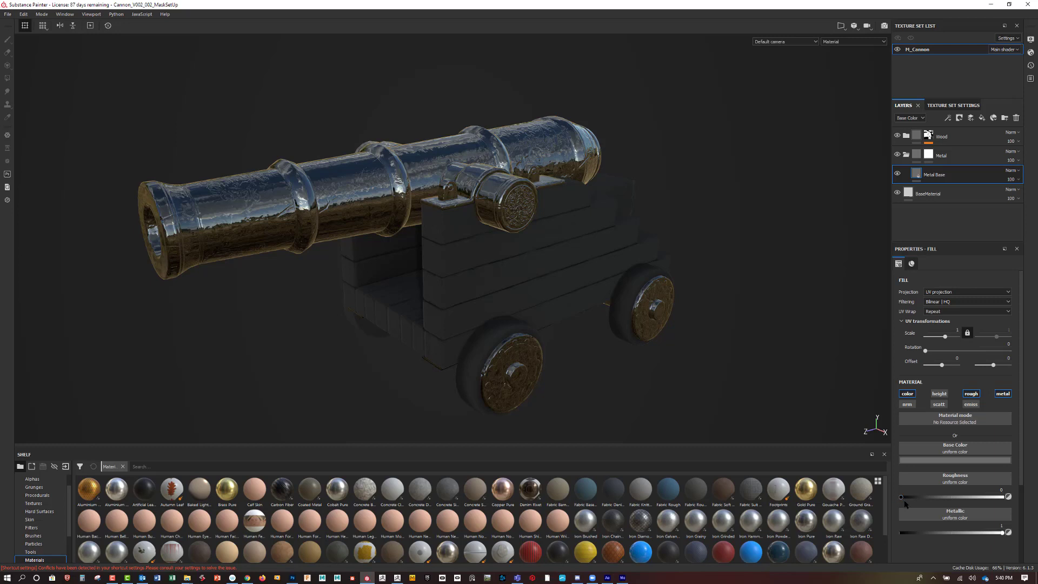
left_click_drag(900, 497, 1016, 495)
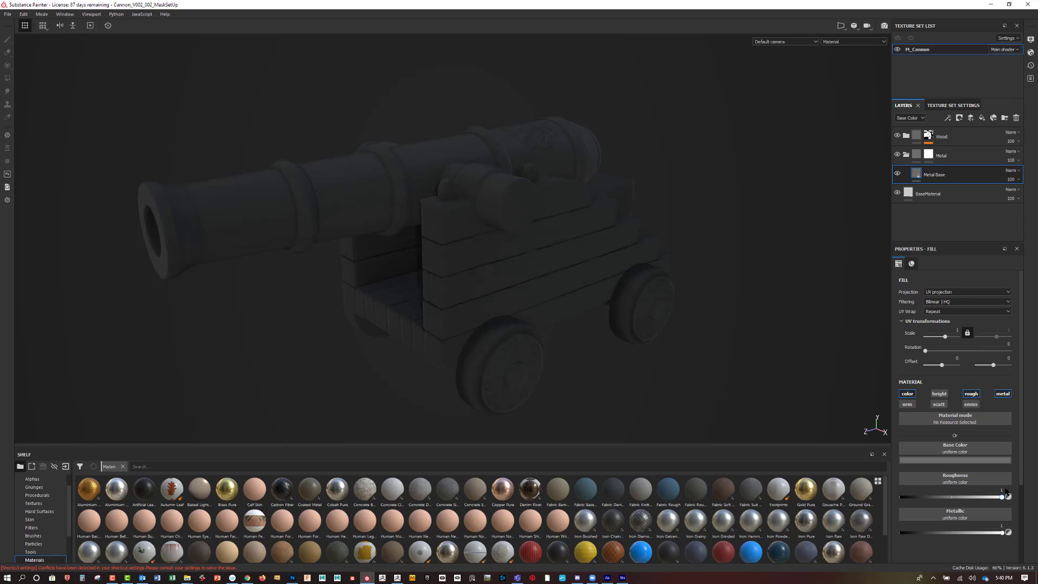
mouse_move(1003, 496)
left_mouse_down()
mouse_move(966, 494)
mouse_move(972, 487)
left_mouse_up()
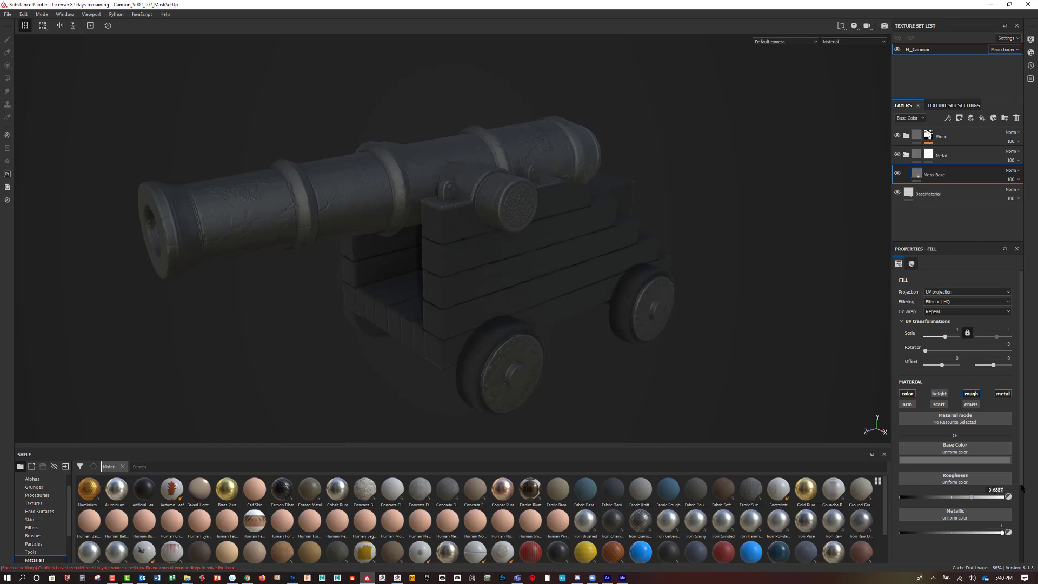
type("0.65")
key("Return")
Duplicate the Metal Base fill layer inside the Metal folder.
mouse_move(805, 362)
left_mouse_down("alt")
mouse_move(793, 354)
mouse_move(802, 348)
mouse_move(784, 357)
mouse_move(799, 375)
mouse_move(816, 371)
mouse_move(751, 352)
mouse_move(785, 364)
mouse_move(664, 378)
mouse_move(664, 366)
mouse_move(665, 378)
mouse_move(680, 373)
left_mouse_up("alt")
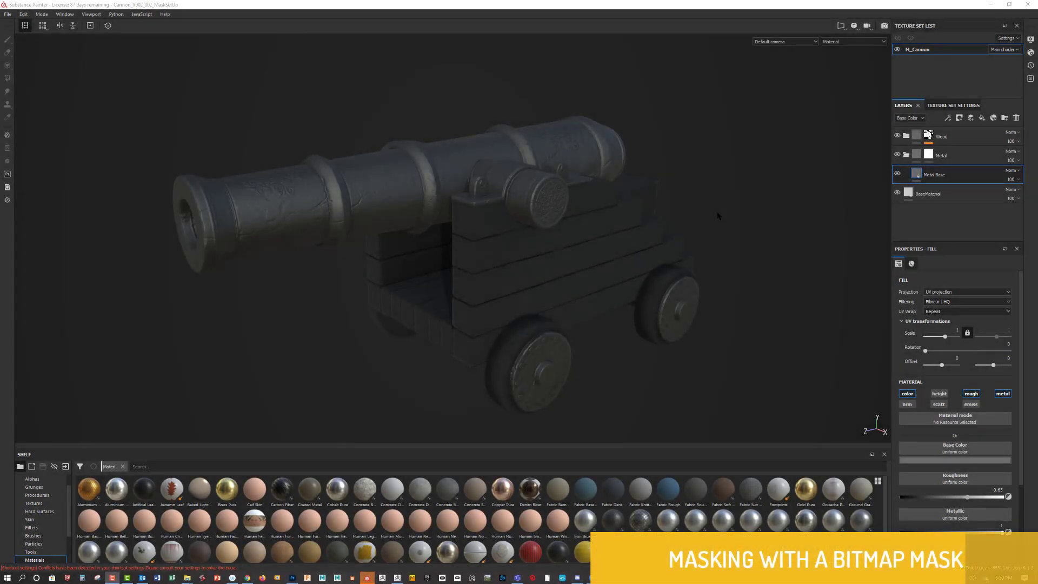
right_click(950, 177)
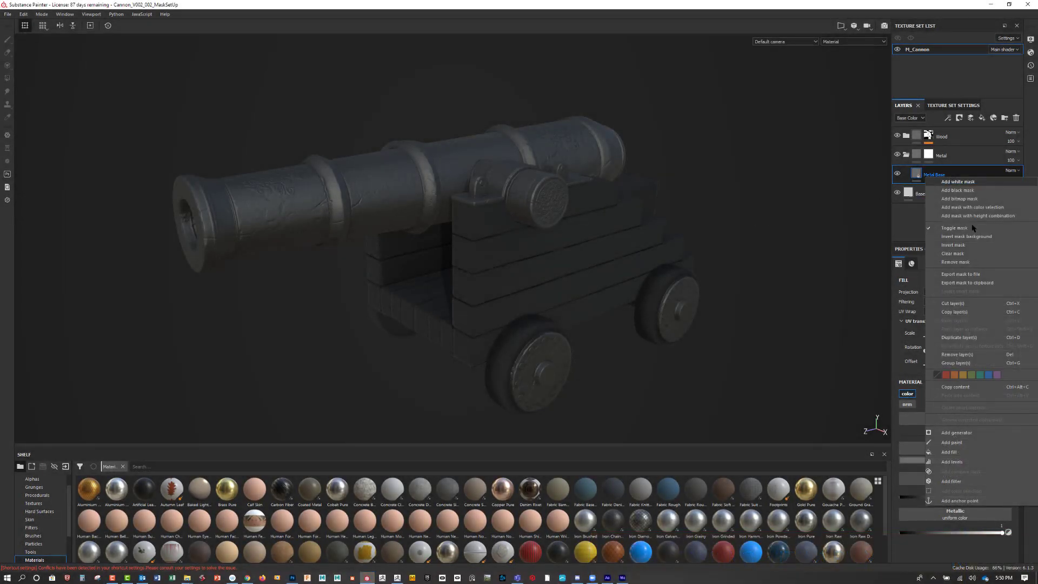
left_click(973, 337)
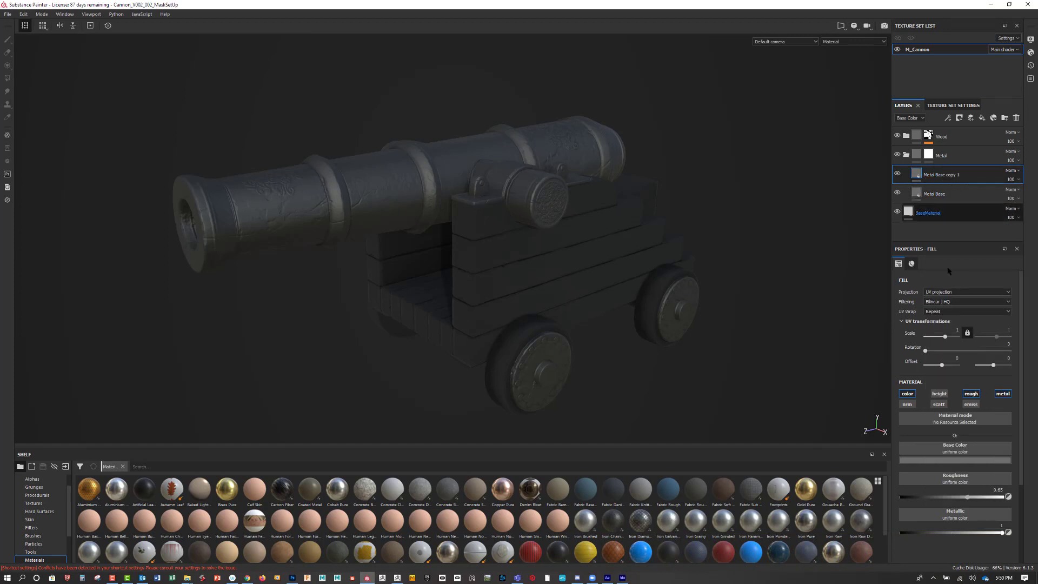
Lighten the duplicated Metal Base fill's gray base color and lower its roughness to about 0.54.
left_click(940, 460)
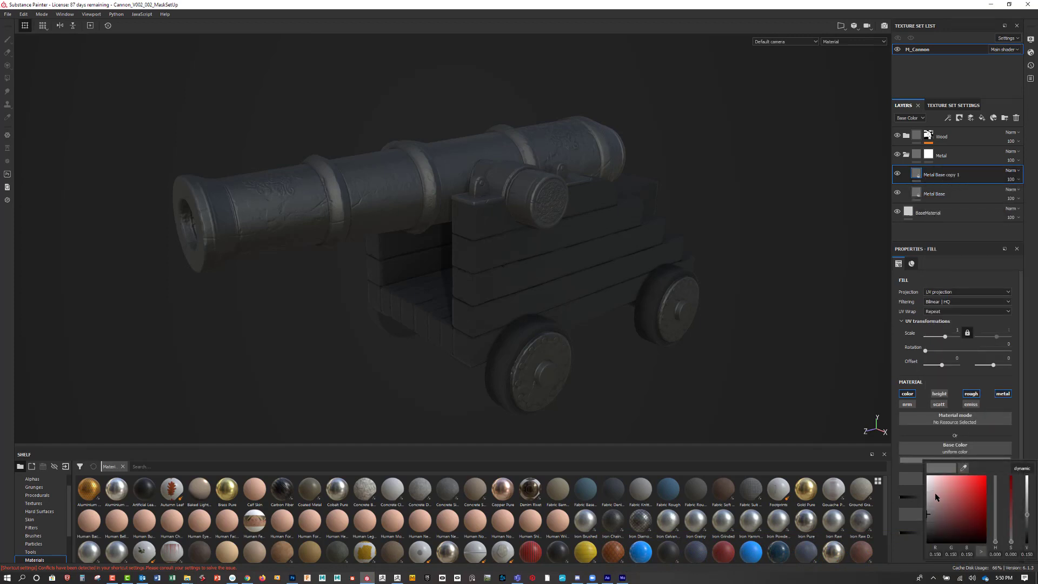
left_click_drag(928, 497, 924, 502)
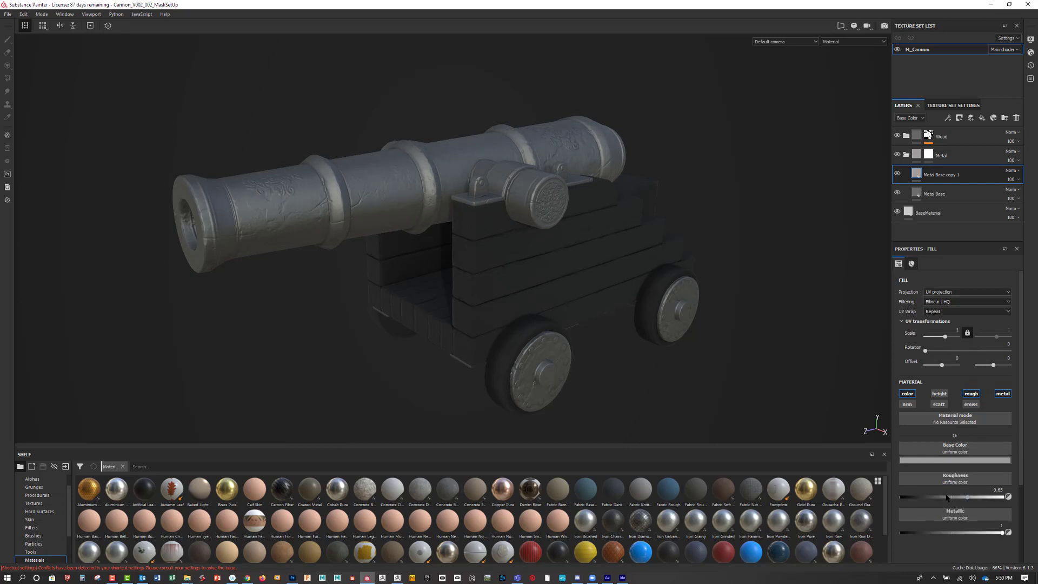
left_click_drag(969, 498, 952, 497)
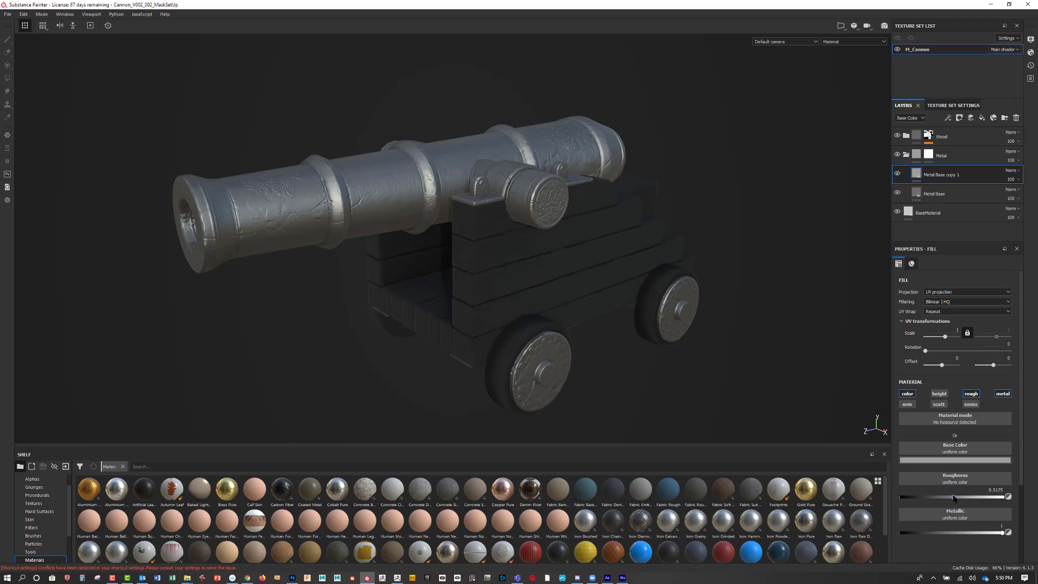
left_click_drag(954, 498, 955, 498)
Rename the duplicated fill layer as Metal Top 1.
double_click(947, 180)
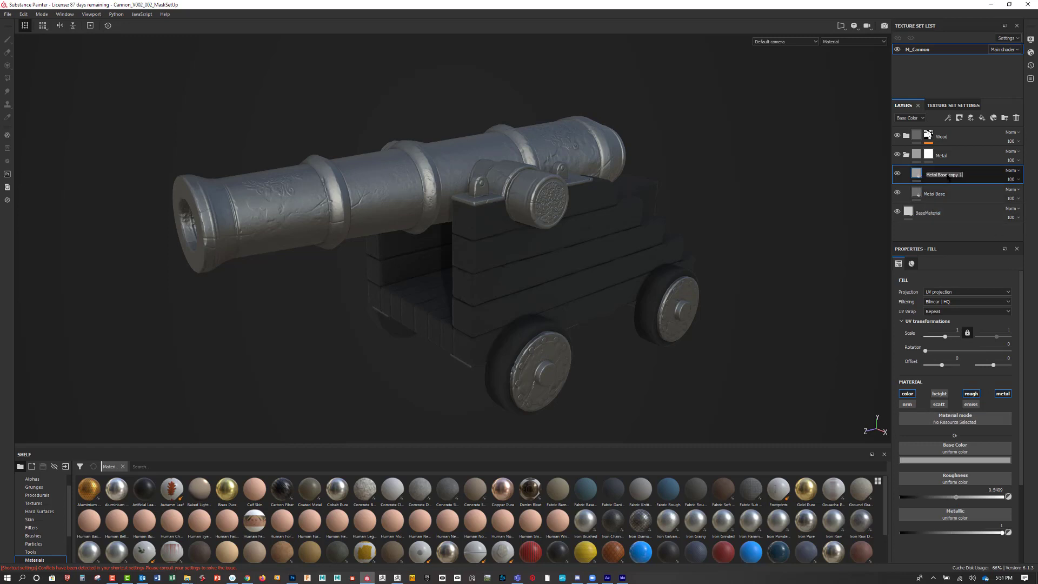
left_click_drag(938, 175, 1002, 177)
key("Return")
double_click(941, 174)
type("Metal Top 1")
key("Return")
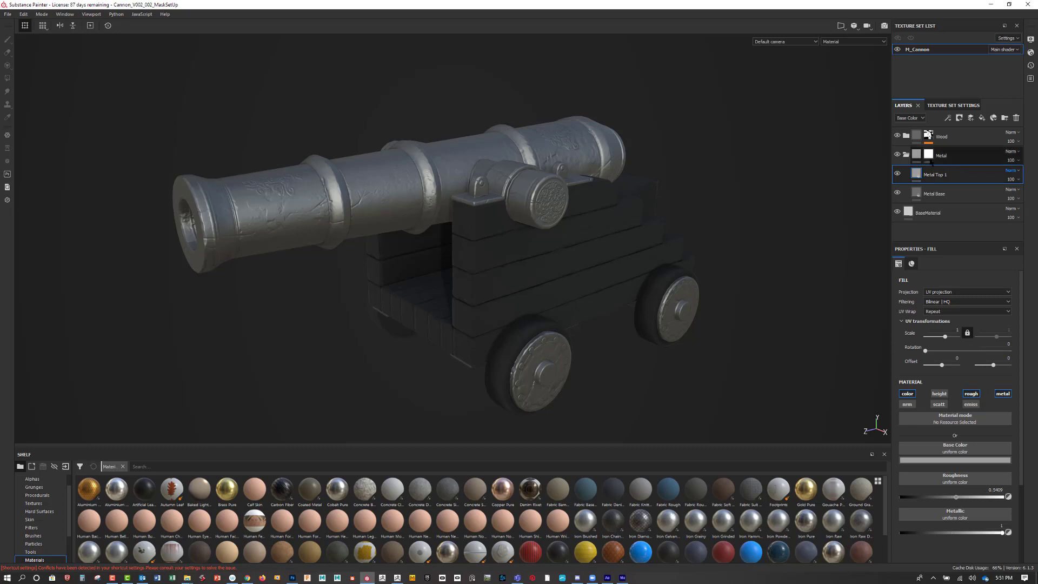
Add a bitmap mask to Metal Top 1, searching the textures for "cur" and choosing the cannon's curvature map.
left_click(959, 118)
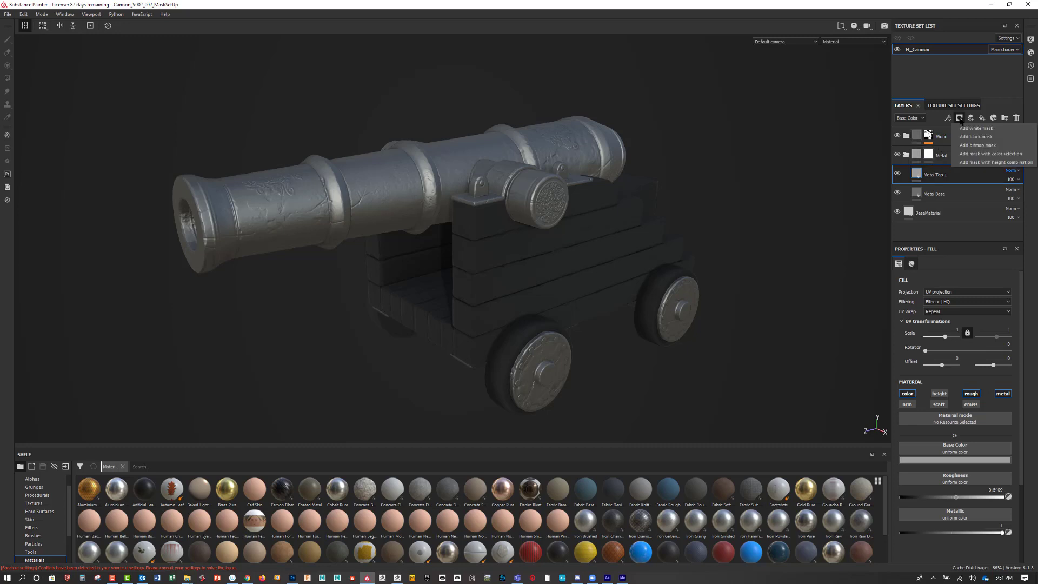
left_click(981, 148)
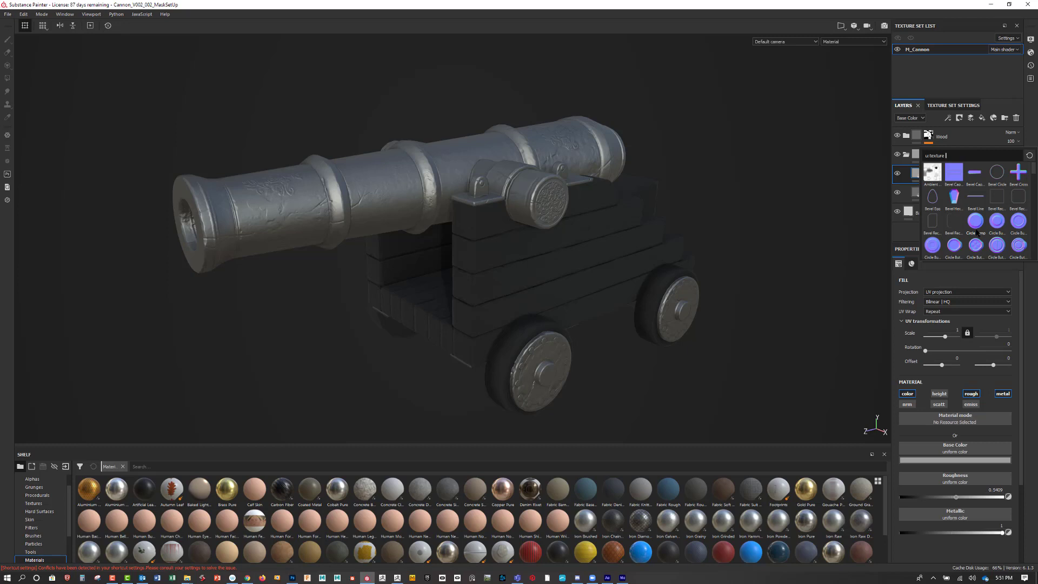
mouse_move(977, 231)
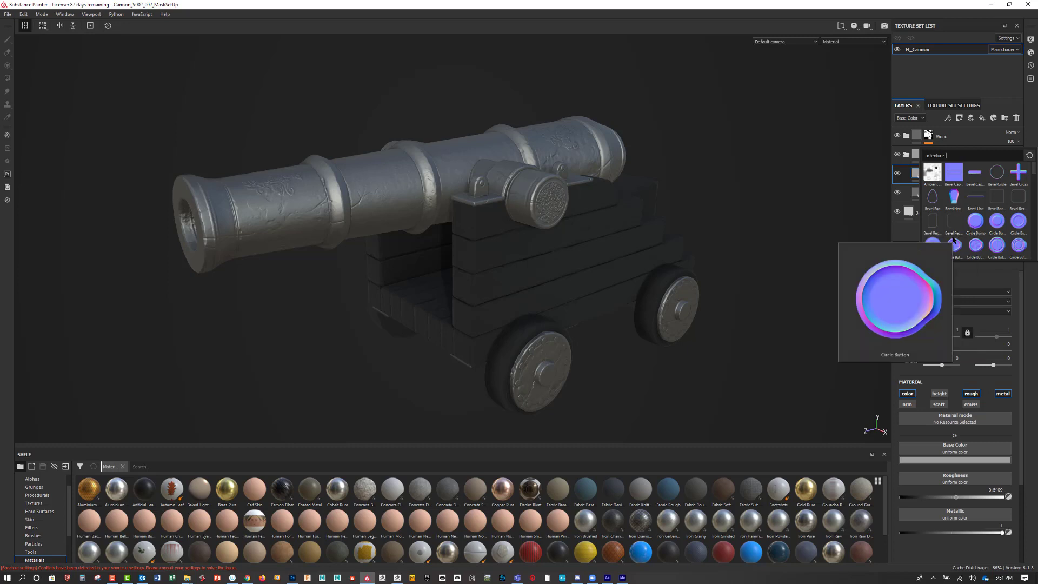
mouse_move(936, 185)
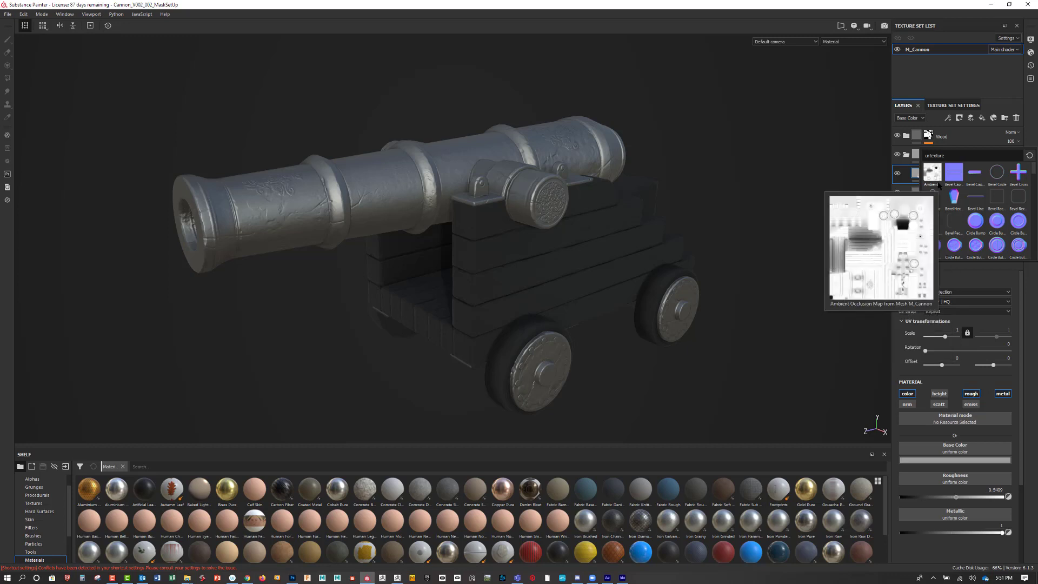
mouse_move(963, 211)
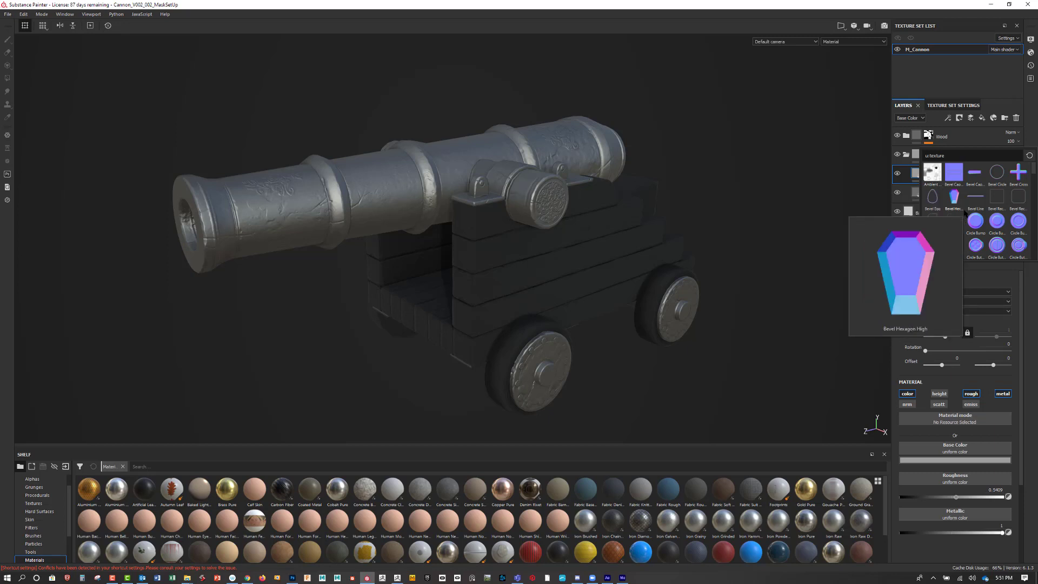
type("ur")
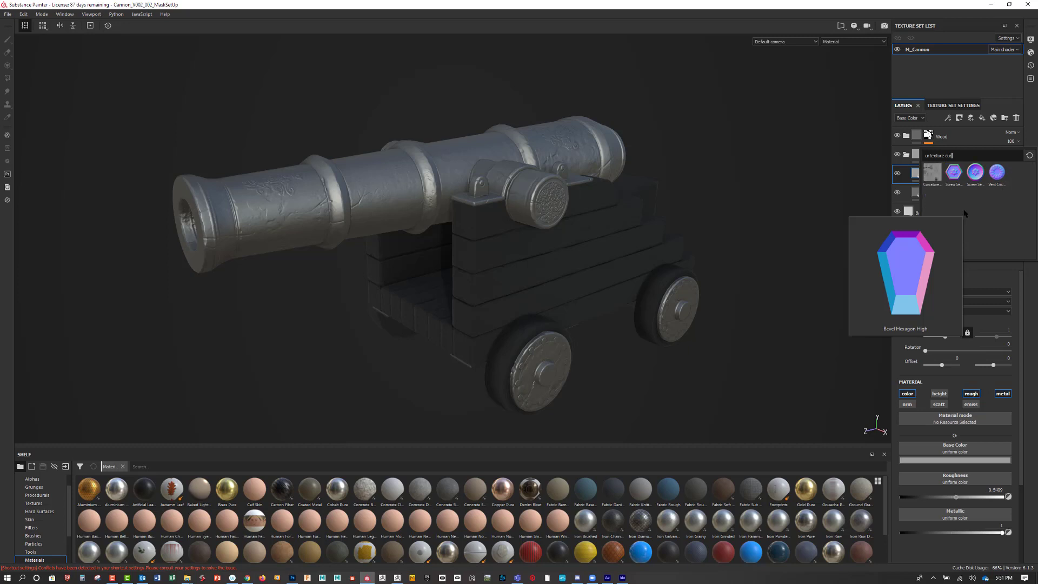
left_click(936, 180)
key("1")
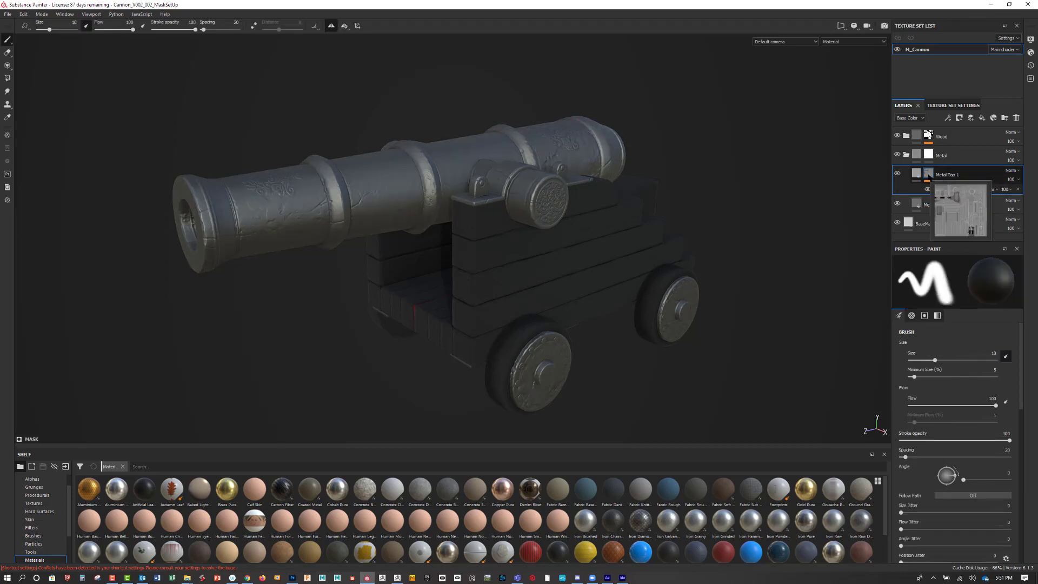
Display the Metal Top 1 mask and add Levels to it, with input minimum about 0.42 and input maximum about 0.57.
left_click(928, 173, "alt")
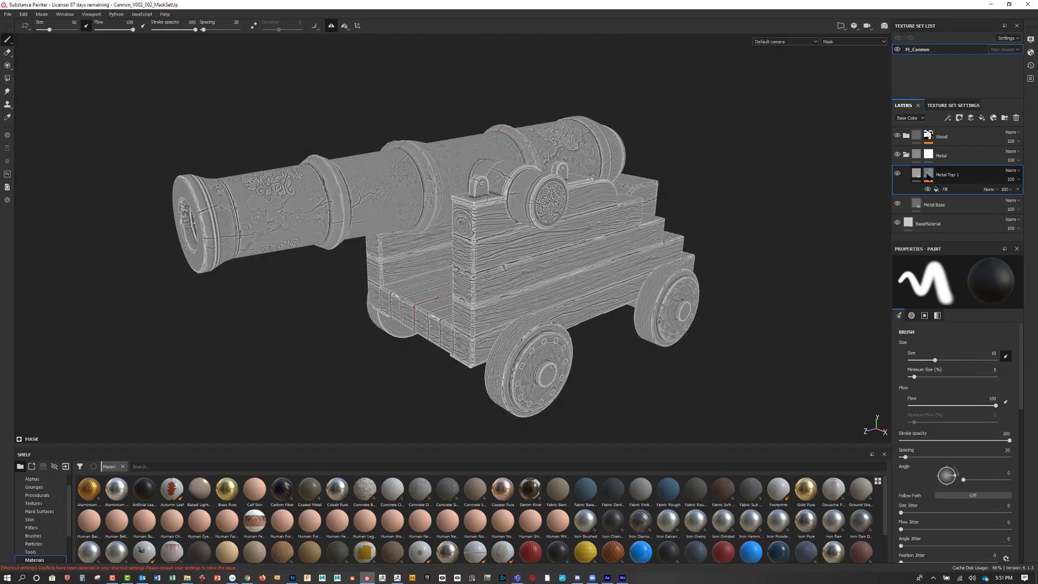
left_click_drag(762, 176, 746, 176, "alt")
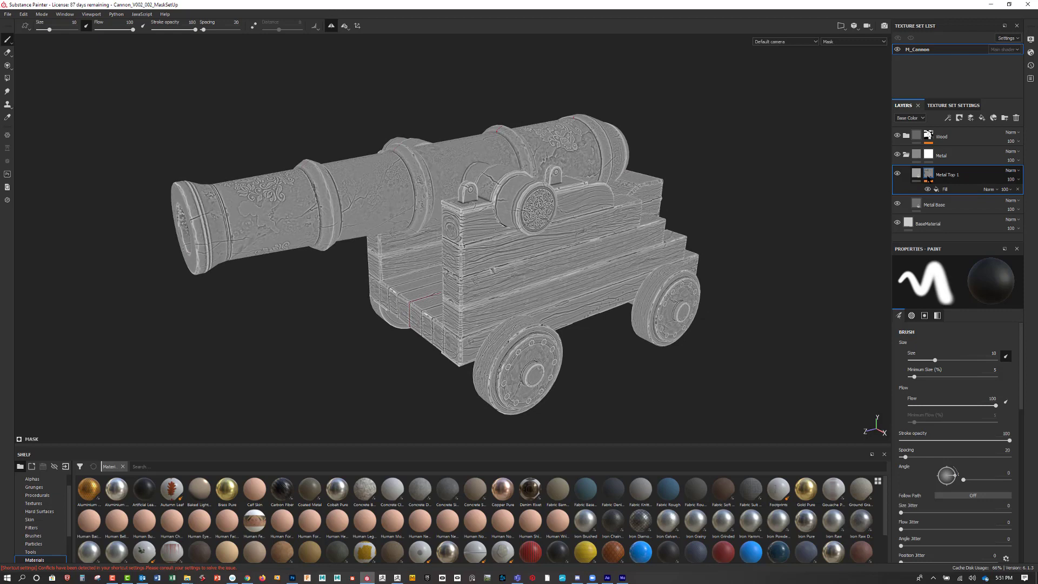
left_click(947, 118)
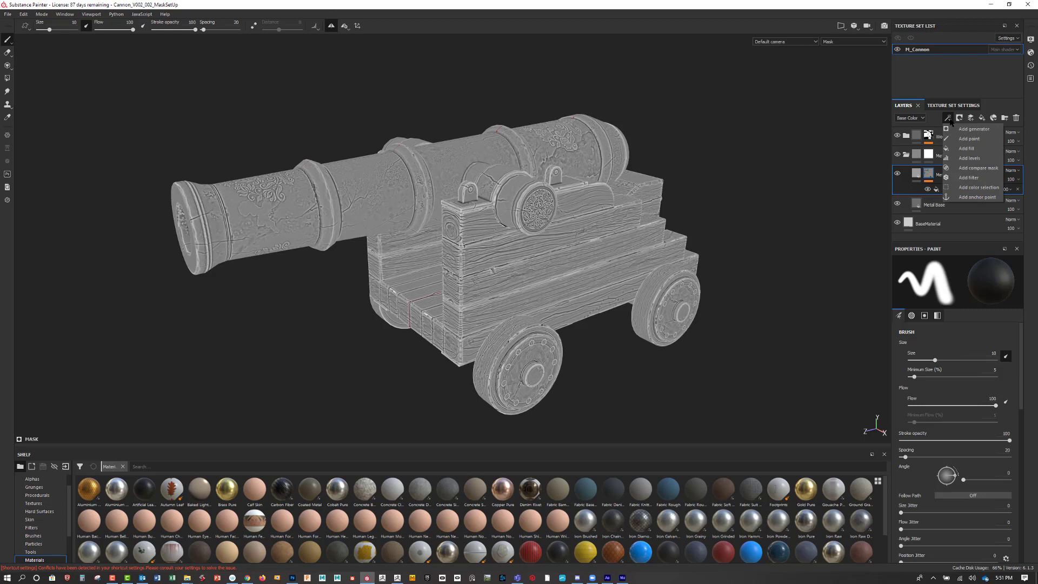
left_click(965, 159)
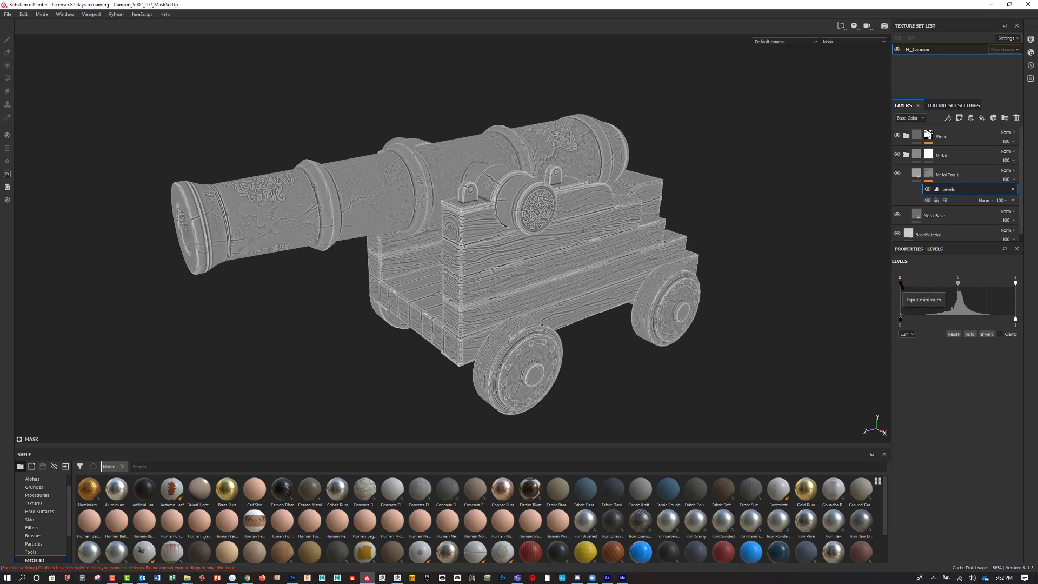
left_click_drag(900, 282, 958, 282)
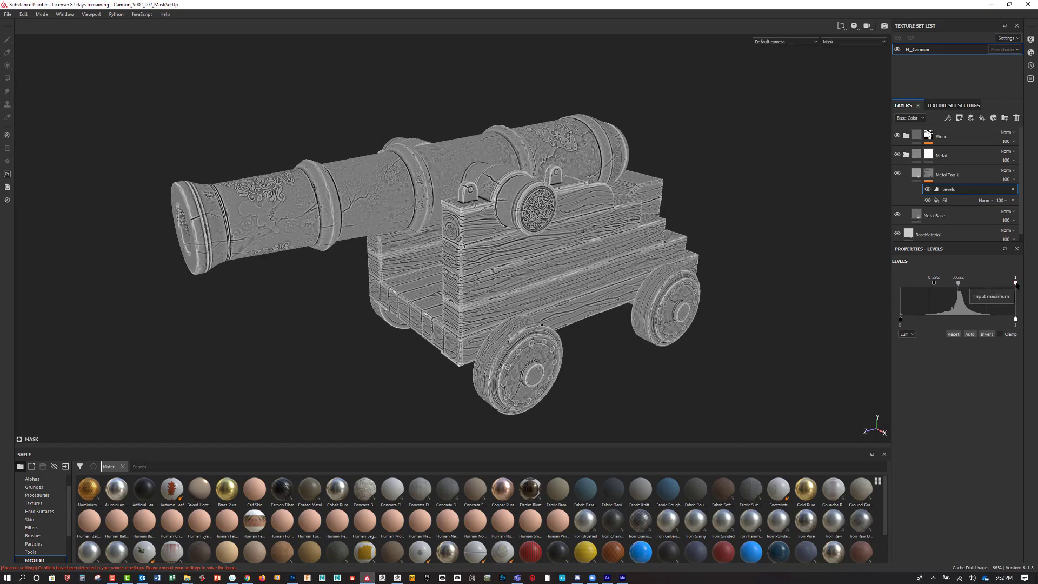
left_click_drag(1016, 283, 950, 283)
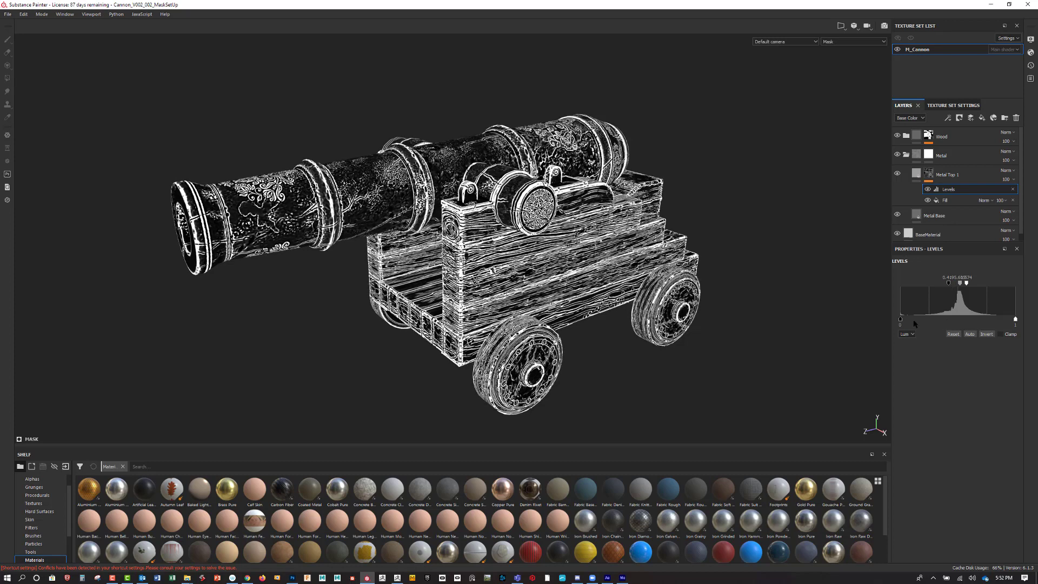
Set the mask Levels' output minimum to 0.06 and output maximum to about 0.85, and return to the material view.
mouse_move(900, 320)
left_mouse_down()
mouse_move(924, 319)
mouse_move(906, 319)
left_mouse_up()
left_click_drag(990, 317, 1029, 320)
key("ctrl+z")
mouse_move(1015, 319)
left_mouse_down()
mouse_move(900, 320)
mouse_move(1034, 318)
mouse_move(998, 319)
left_mouse_up()
left_click_drag(901, 320, 908, 322)
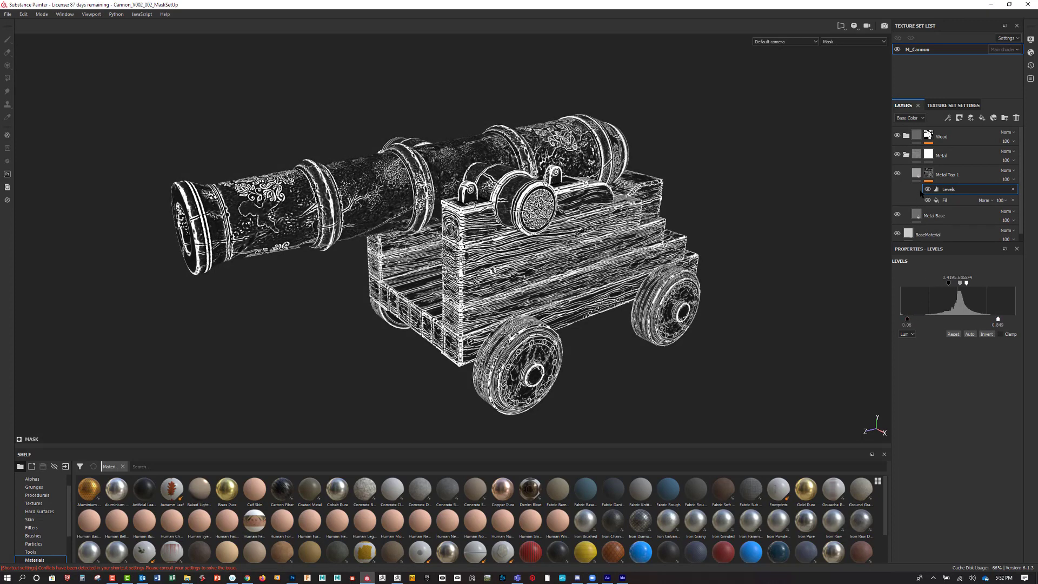
left_click(916, 173)
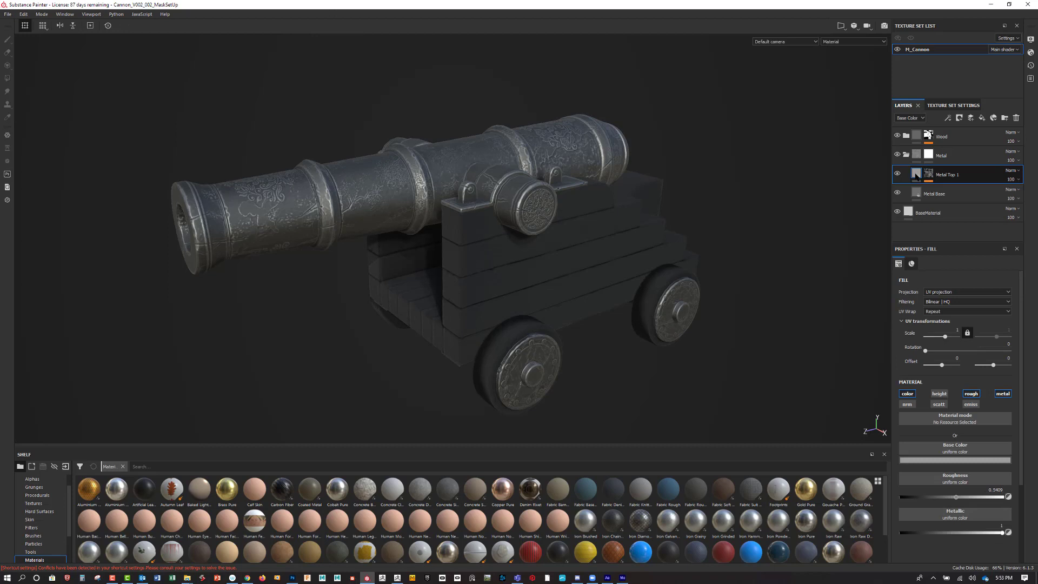
mouse_move(917, 174)
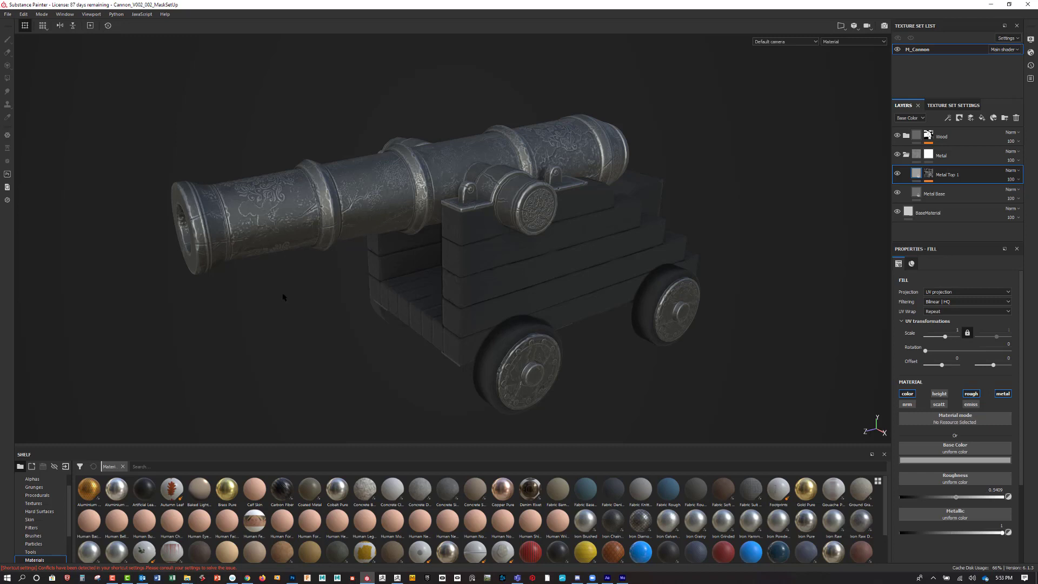
left_click_drag(282, 297, 403, 261, "alt")
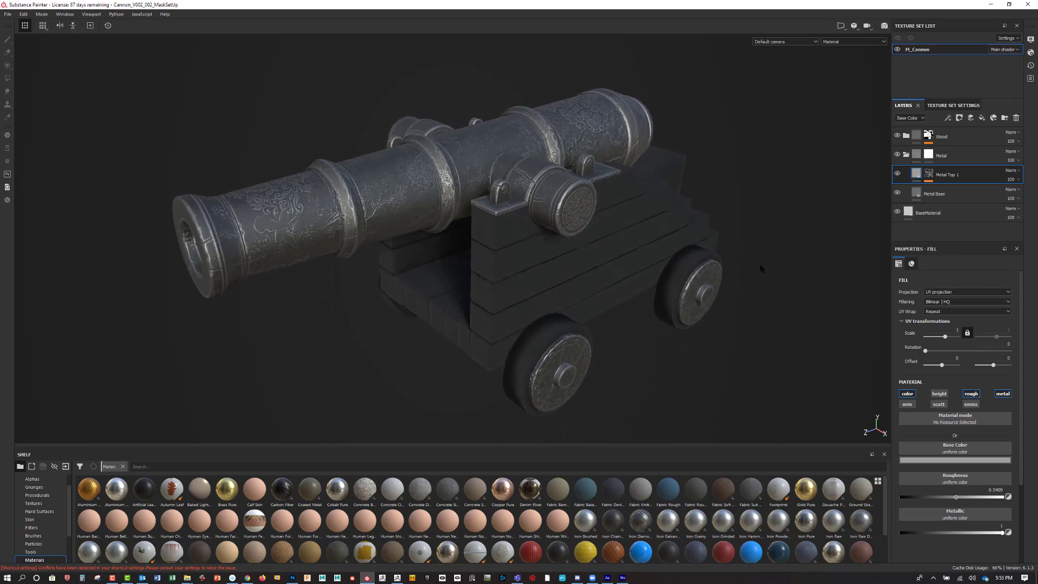
Try inverting the Metal Top 1 mask and invert it back.
left_click(928, 173)
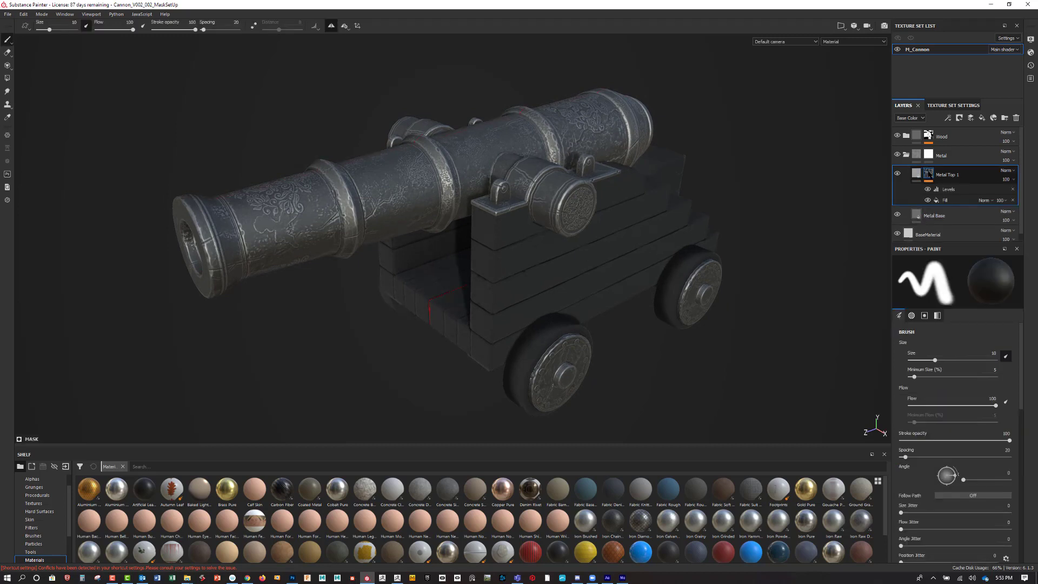
right_click(929, 174)
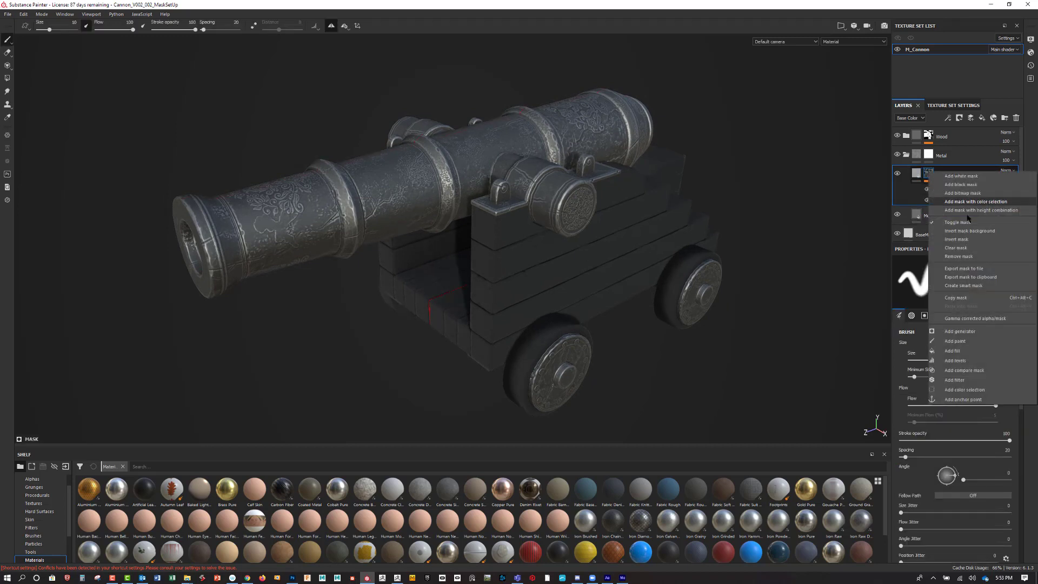
left_click(956, 239)
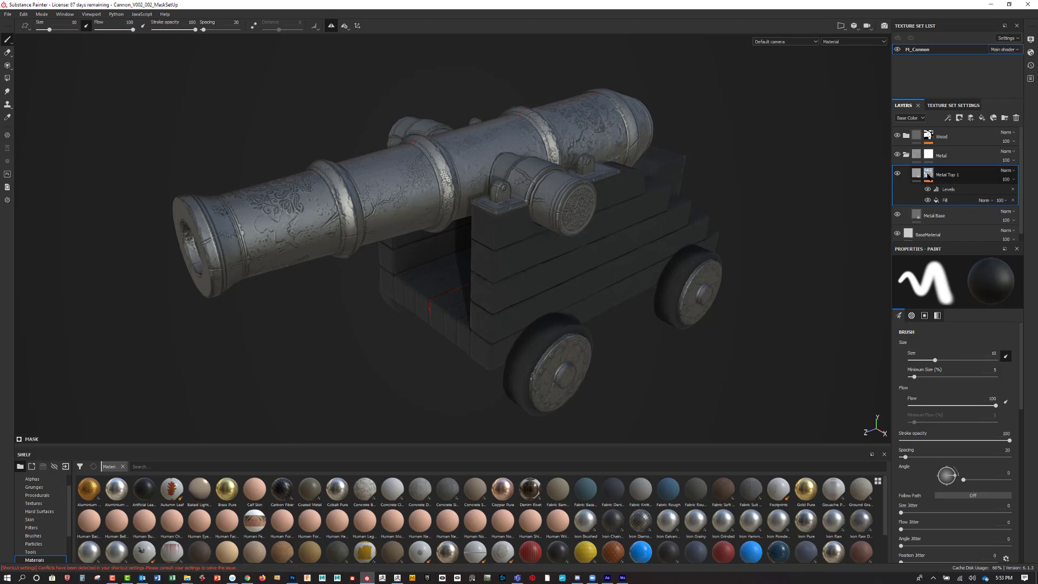
right_click(927, 176)
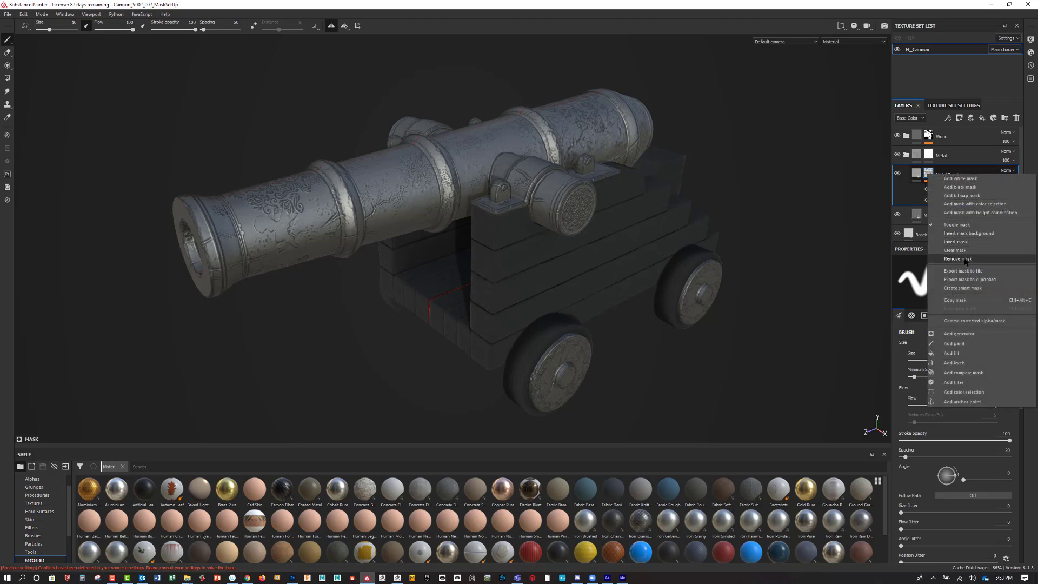
left_click(956, 241)
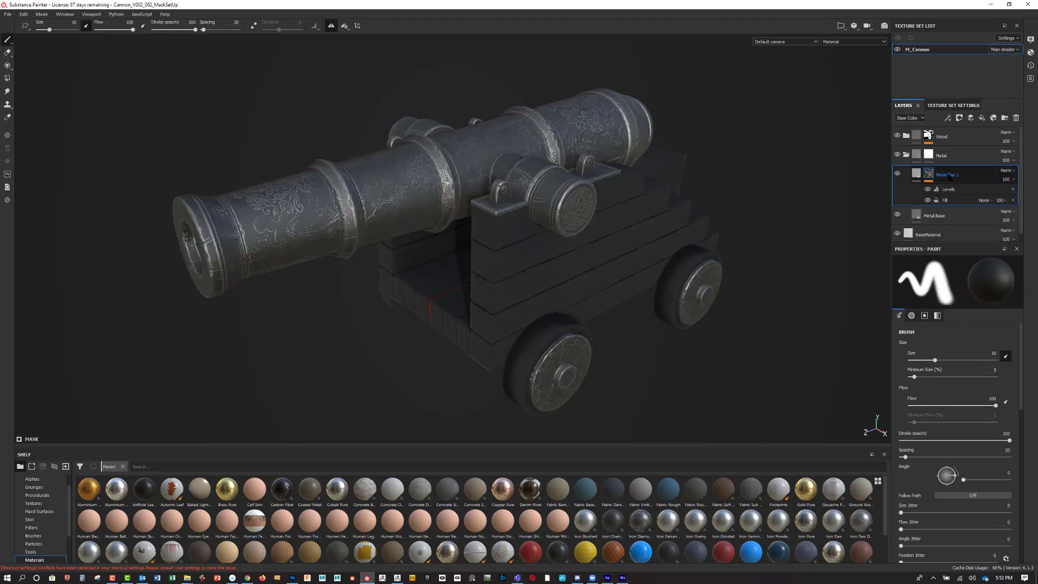
Toggle the Metal Top 1 mask off and on again to compare the metal with and without it.
right_click(928, 175)
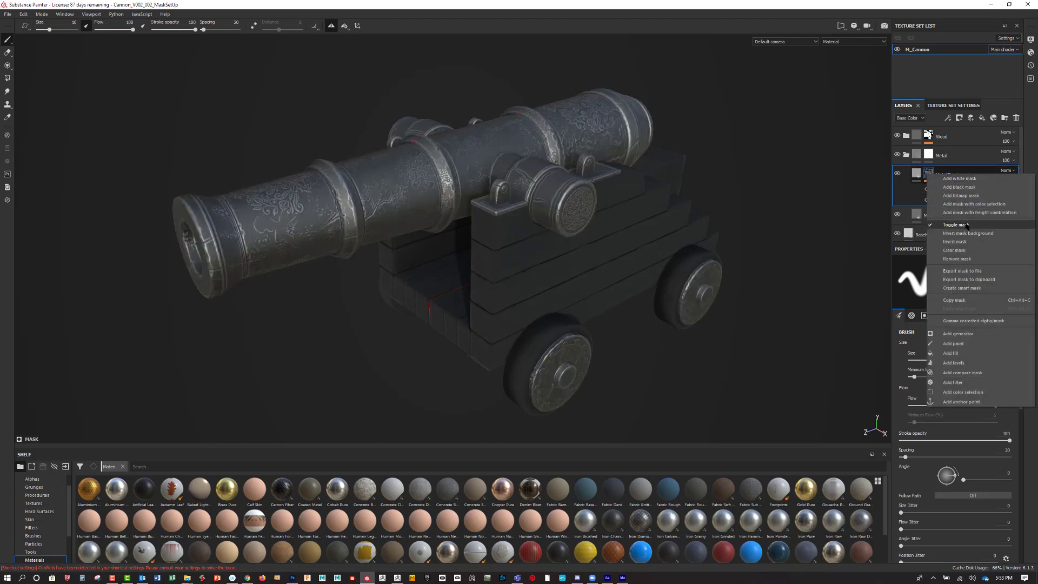
left_click(962, 232)
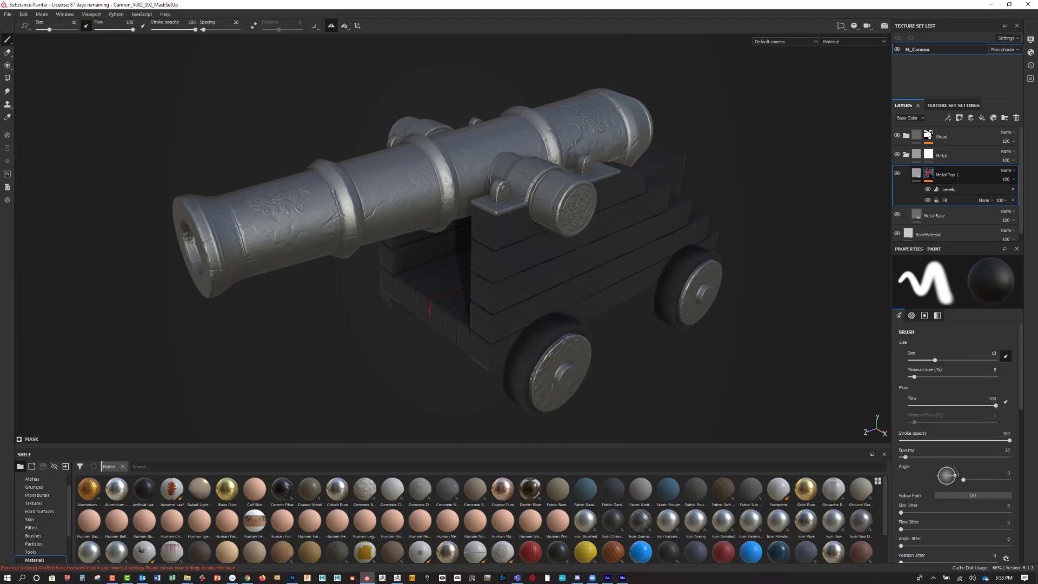
right_click(928, 174)
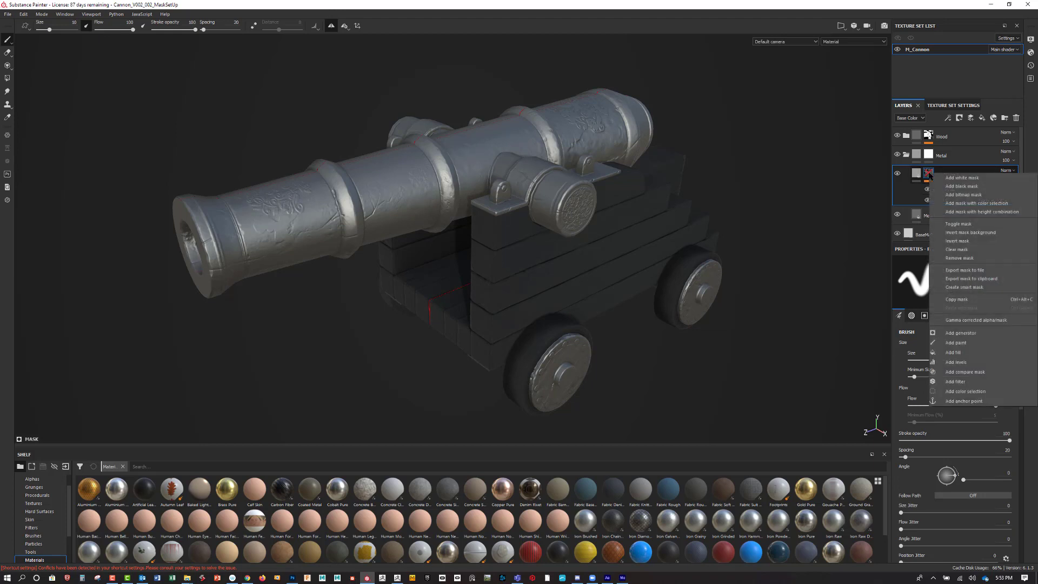
left_click(955, 225)
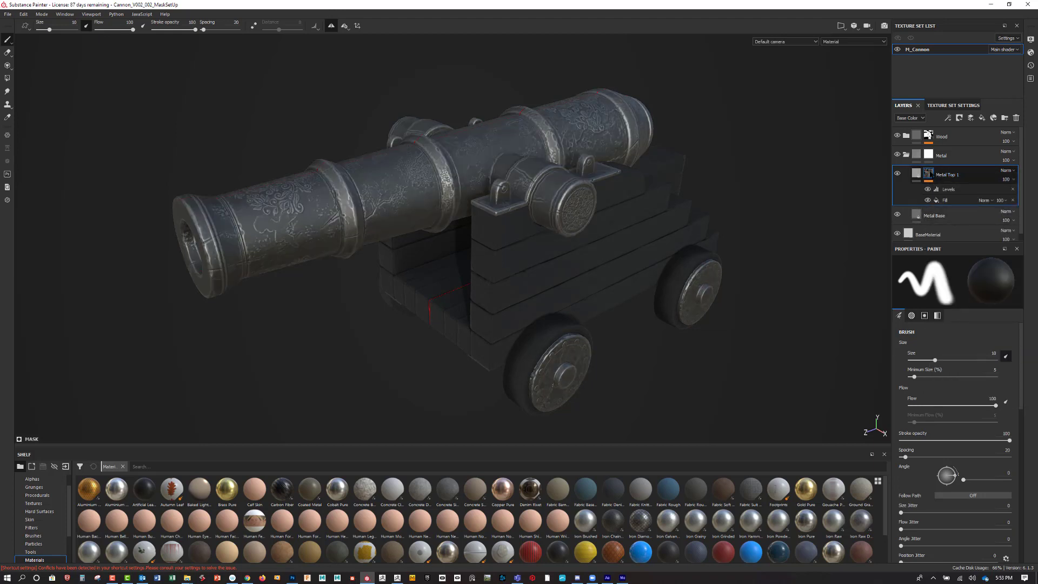
Invert the background of the Metal Top 1 mask and review the cannon's metal from another angle.
right_click(929, 173)
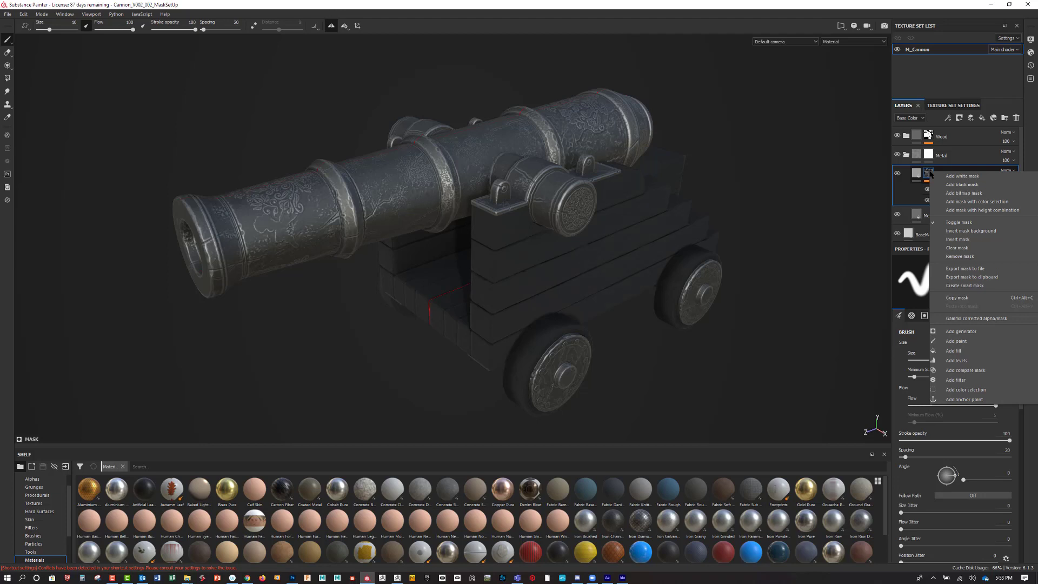
left_click(966, 231)
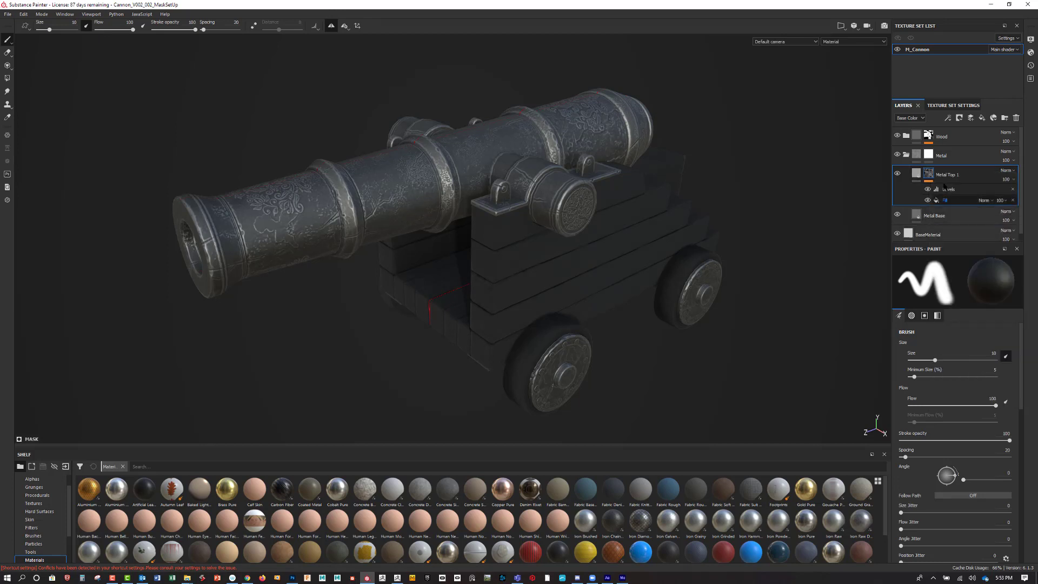
right_click(929, 173)
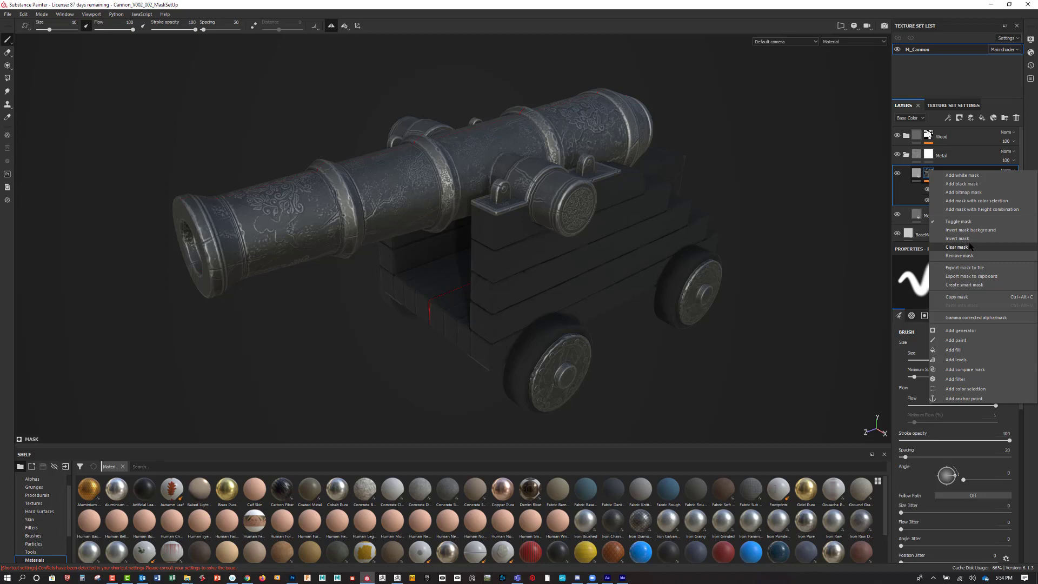
left_click(761, 199)
left_click_drag(761, 199, 702, 266, "alt")
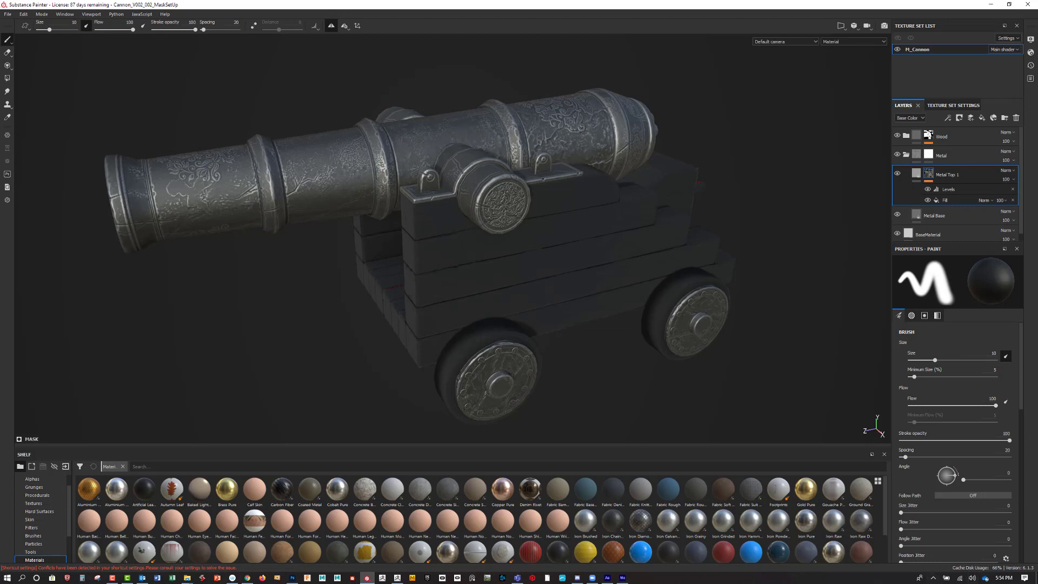
Try red and green tints for the Metal Top 1 base colour, and settle on a muted warm brownish grey.
left_click(916, 173)
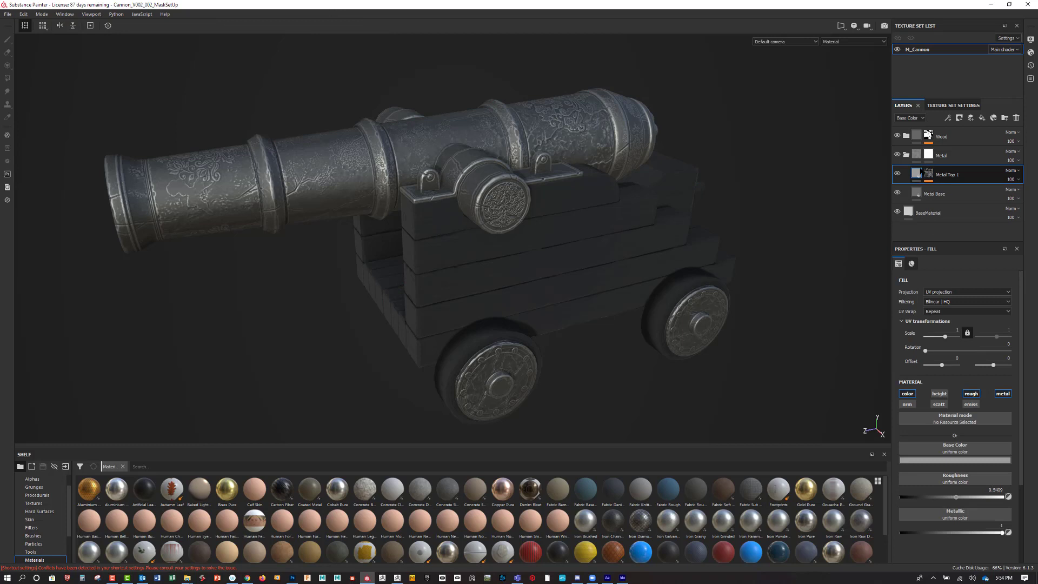
left_click(950, 461)
left_click(947, 512)
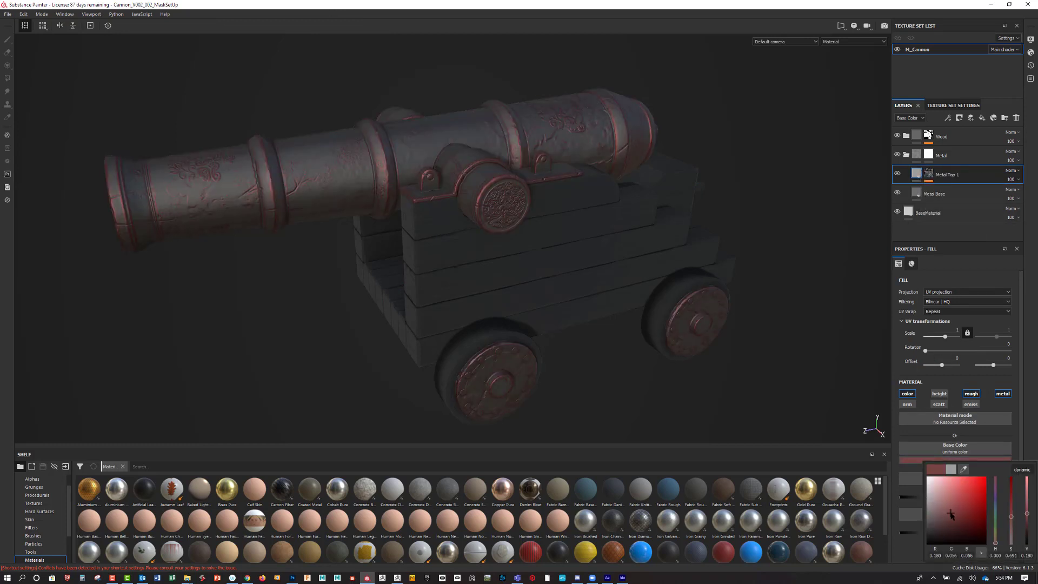
mouse_move(947, 511)
left_mouse_down()
mouse_move(994, 520)
mouse_move(995, 485)
mouse_move(997, 532)
mouse_move(1001, 513)
left_mouse_up()
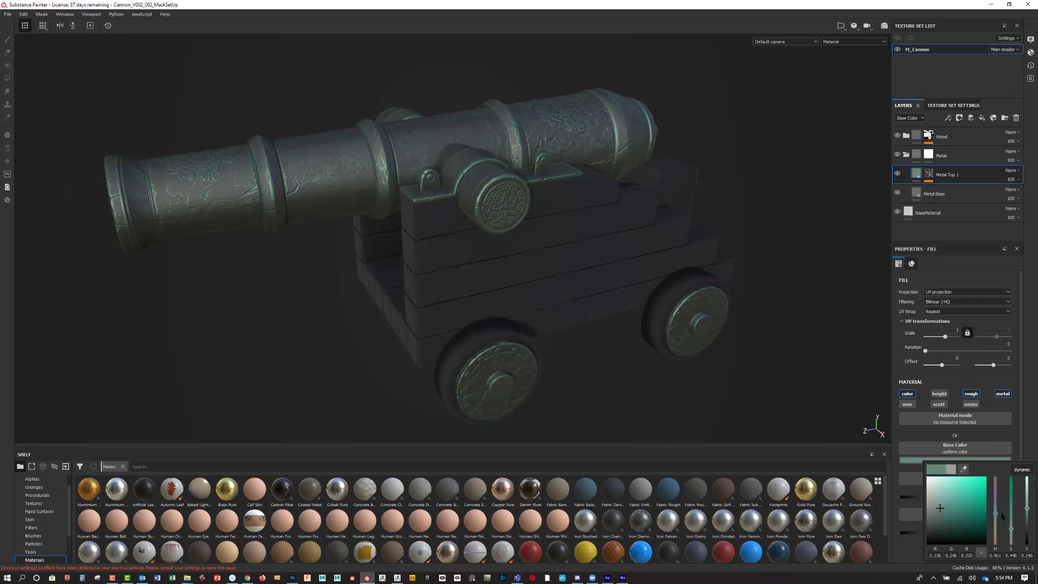
mouse_move(998, 525)
left_mouse_down()
mouse_move(993, 507)
mouse_move(999, 541)
left_mouse_up()
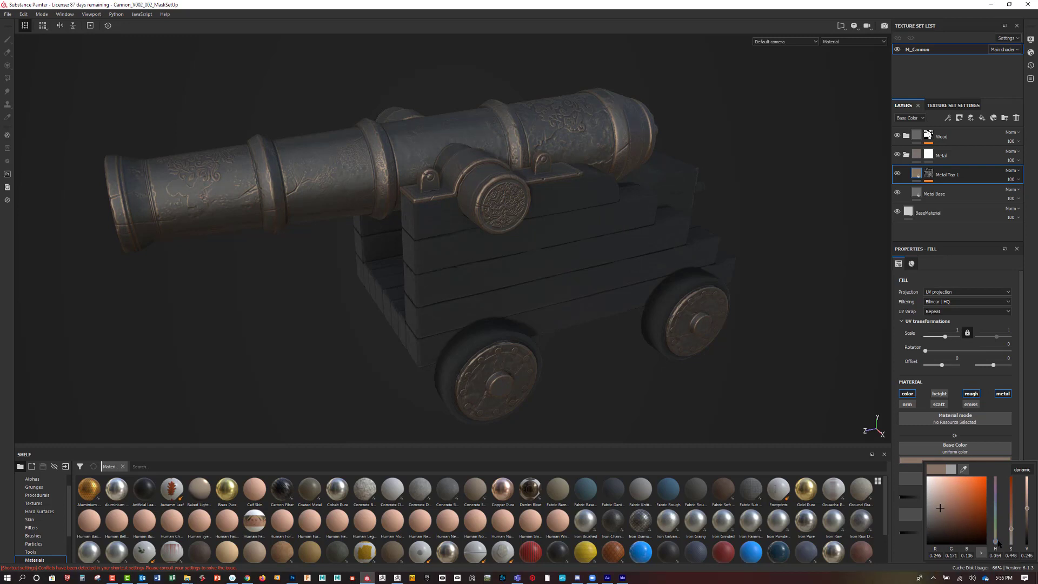
left_click_drag(998, 542, 998, 541)
left_click(937, 515)
left_click_drag(937, 515, 936, 516)
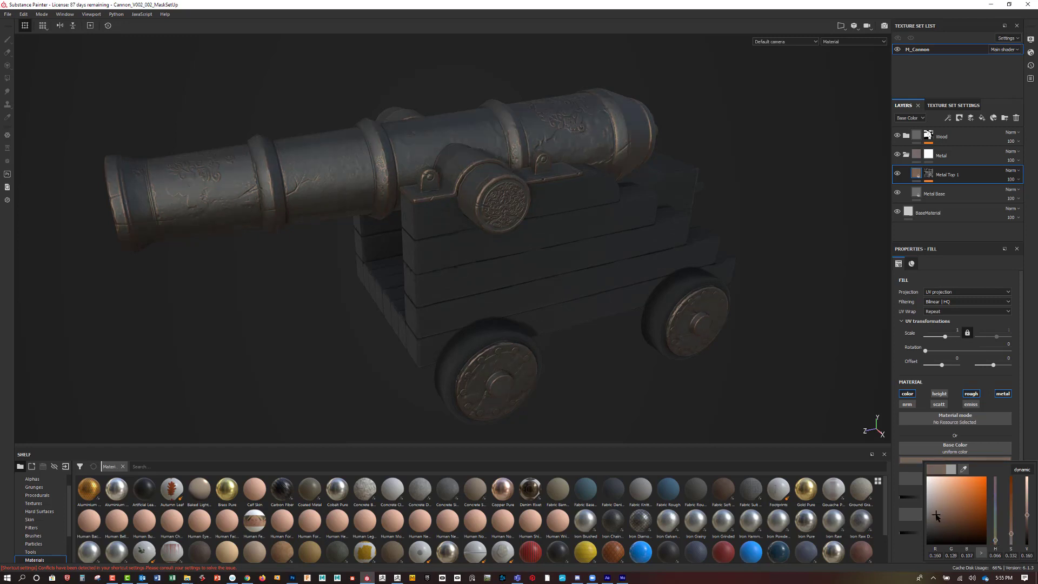
left_click(936, 512)
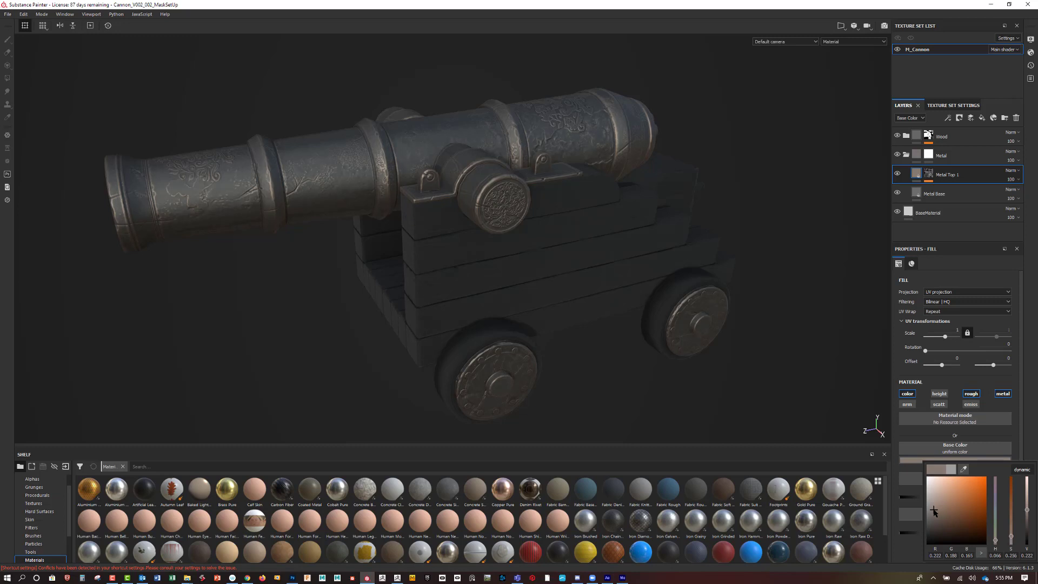
left_click(1020, 441)
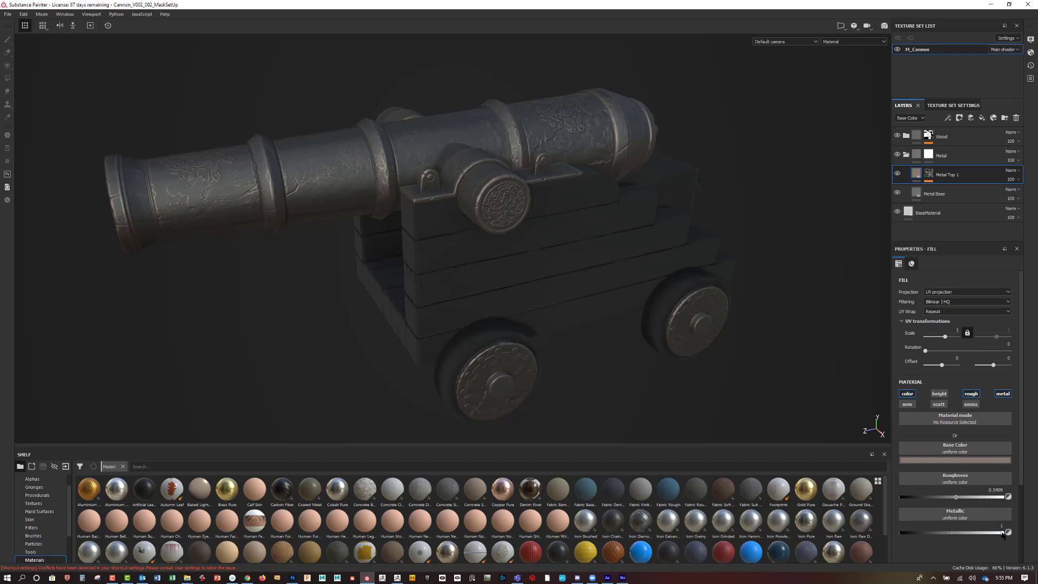
Set the Metal Top 1 fill's roughness to about 0.51 and its metallic value to about 0.42.
mouse_move(1002, 533)
left_mouse_down()
mouse_move(850, 533)
mouse_move(1003, 532)
left_mouse_up()
mouse_move(956, 496)
left_mouse_down()
mouse_move(910, 496)
mouse_move(948, 500)
left_mouse_up()
left_click_drag(948, 499, 953, 502)
left_click_drag(1002, 532, 943, 532)
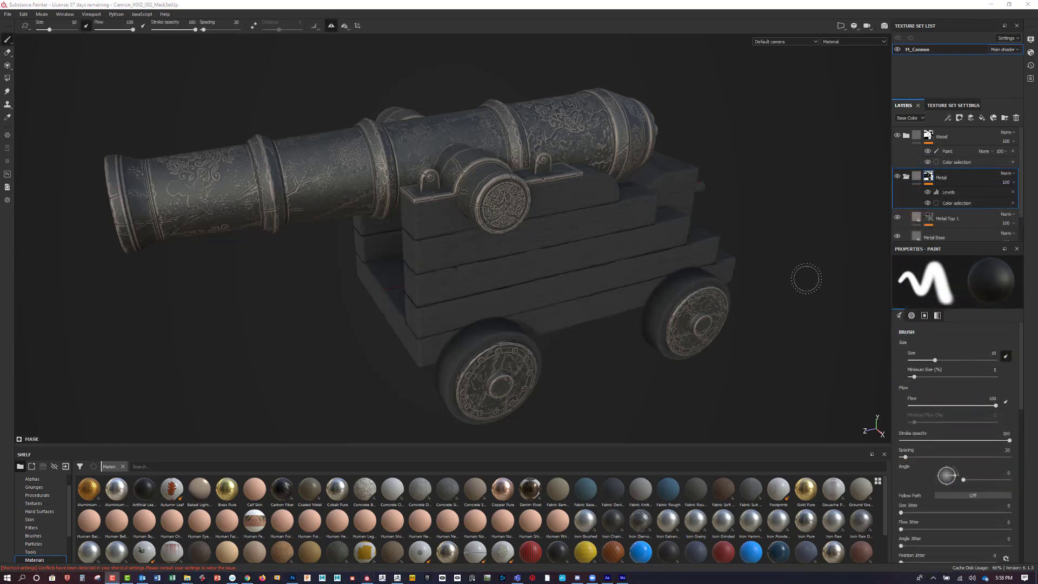
View the Metal folder's mask on its own, and return to the material view with the mask selected.
left_click(930, 180, "alt")
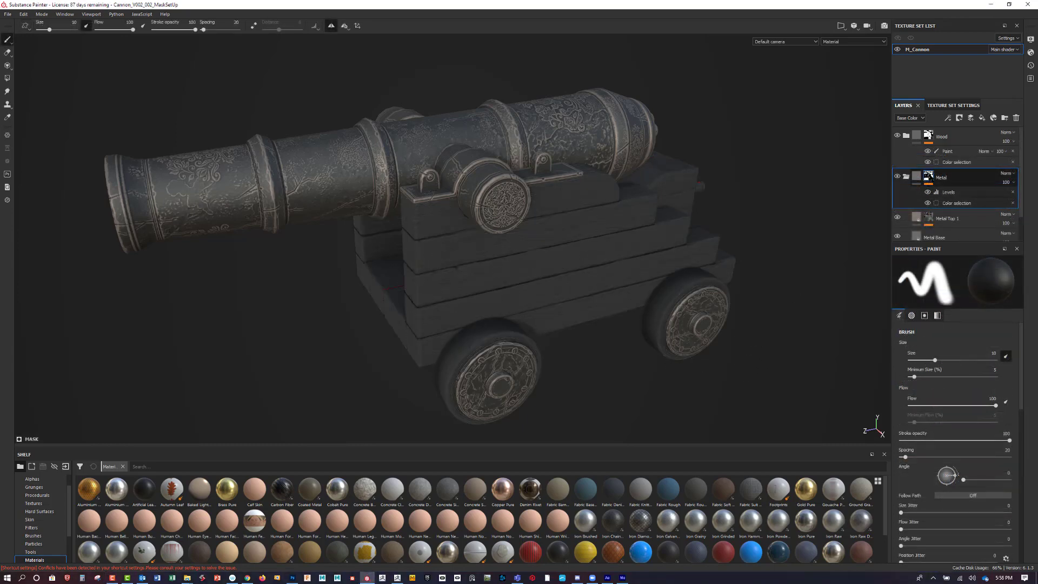
mouse_move(930, 183)
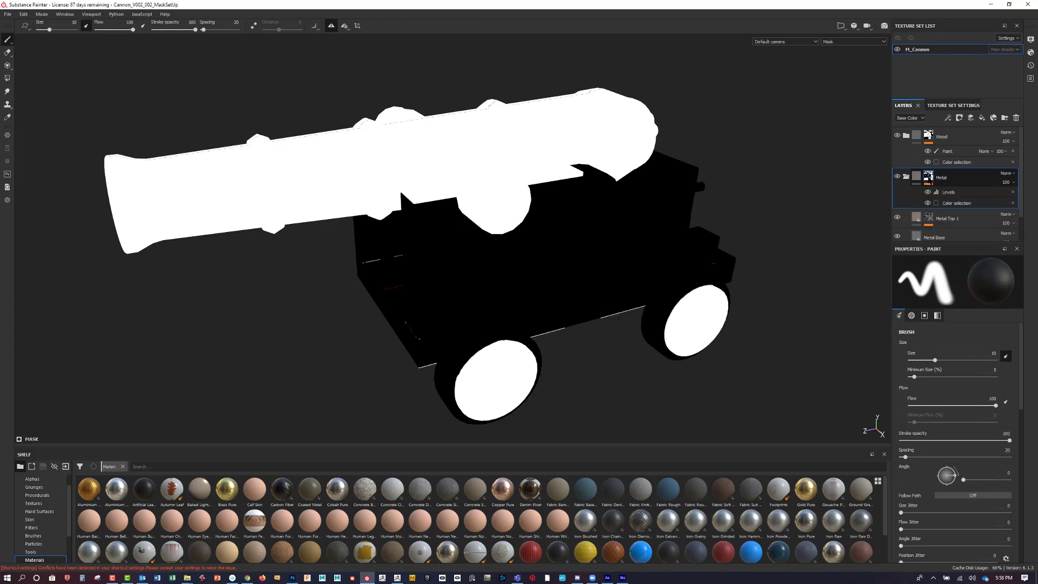
left_click(928, 180)
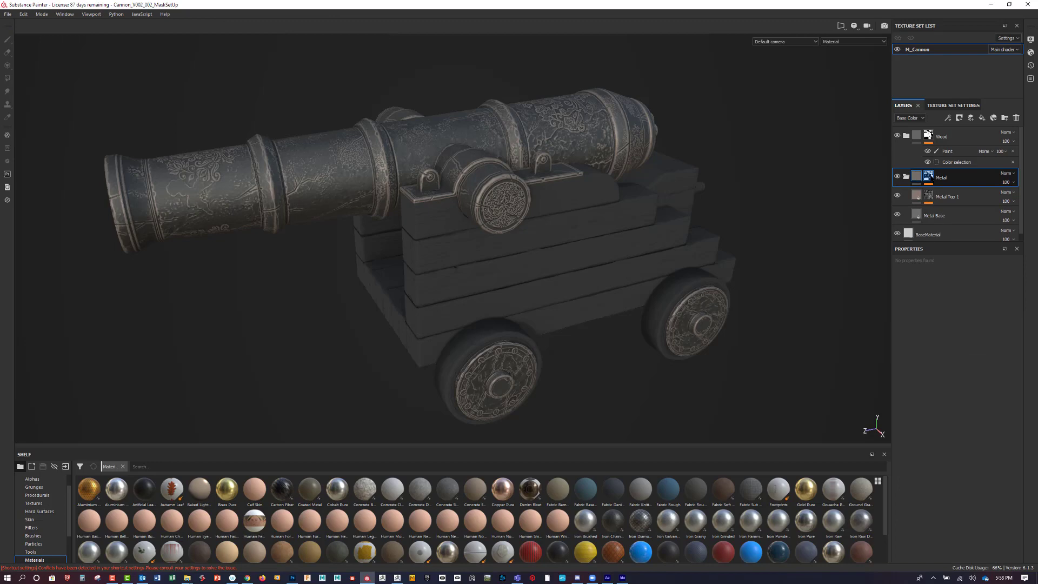
left_click(928, 177)
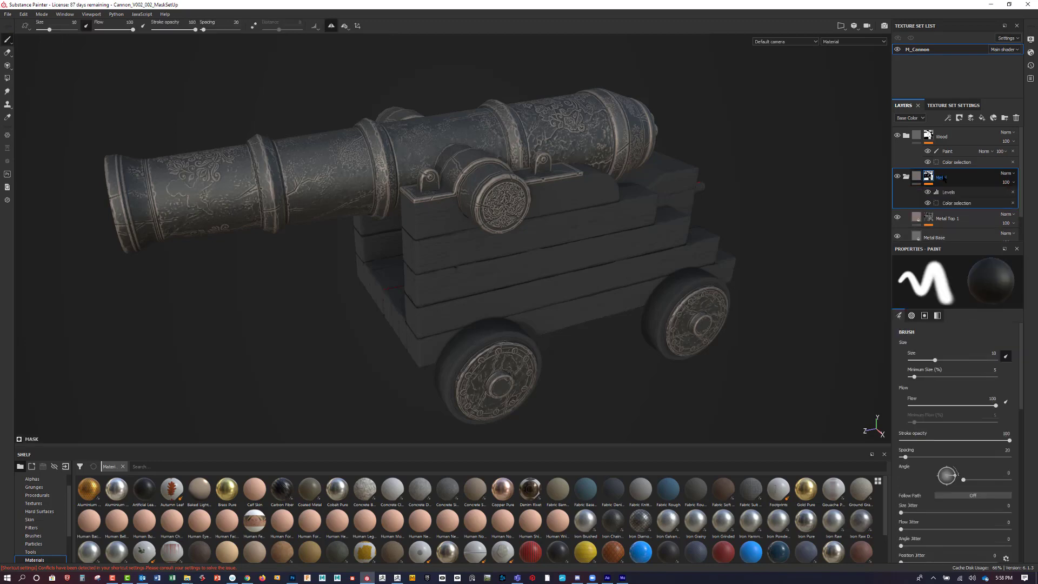
Replace the Levels and Color selection effects on the Metal folder's mask with a fresh color selection mask.
left_click(1012, 203)
left_click(1013, 192)
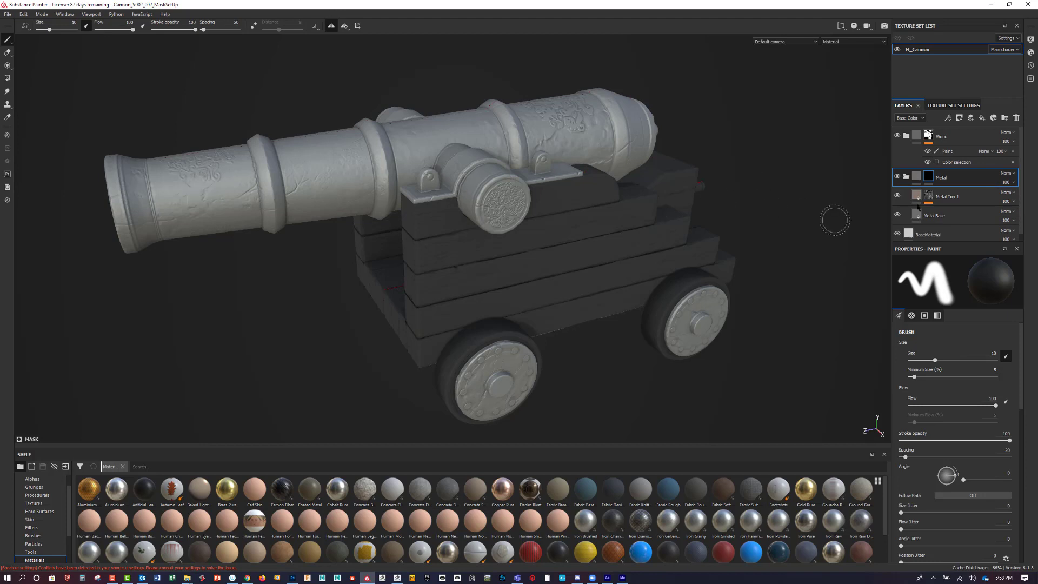
left_click(959, 117)
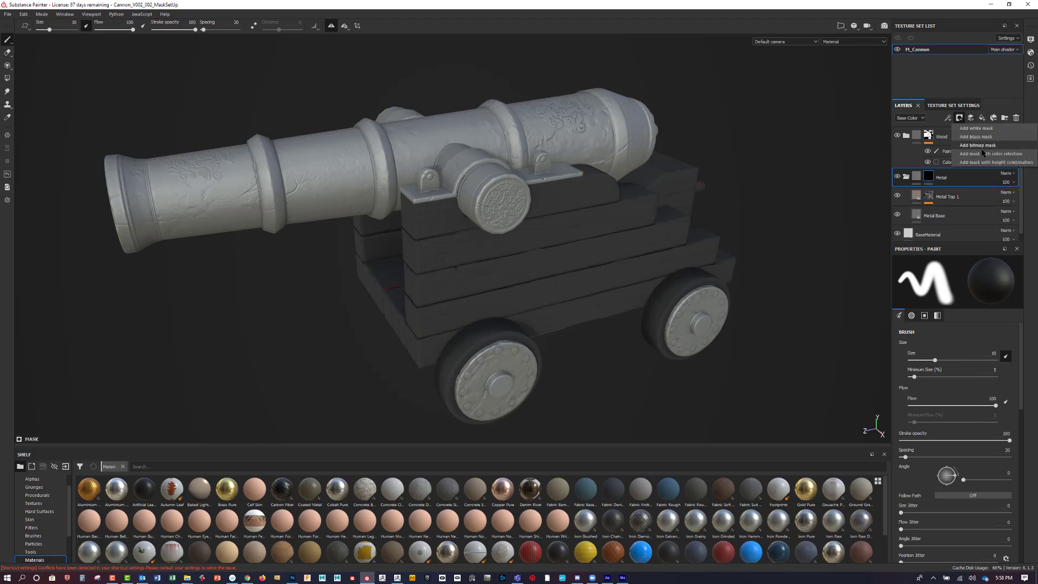
left_click(991, 154)
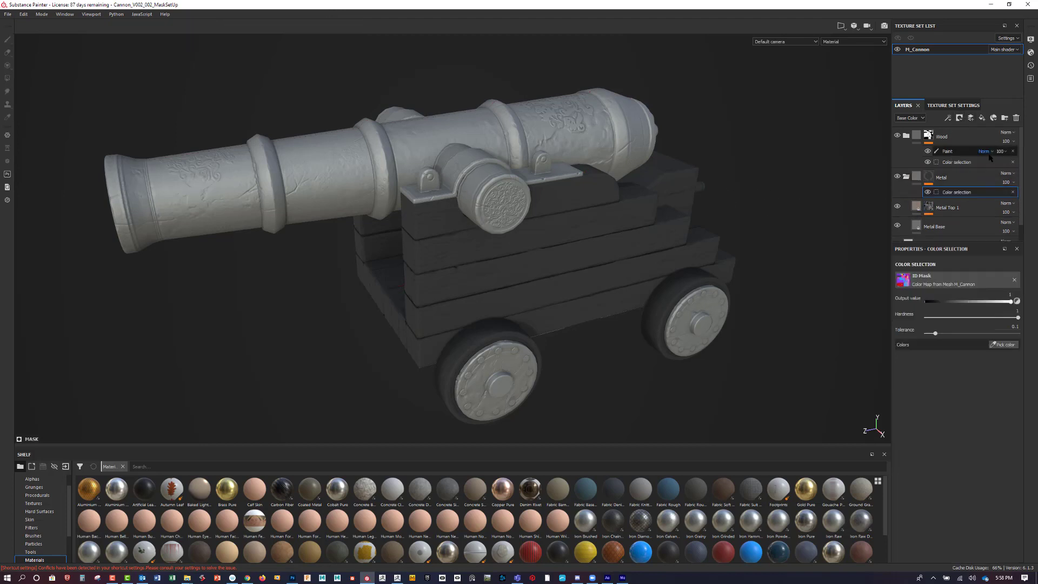
Pick the blue, violet, pink and orange ID colours of the carriage for the Metal folder's color selection.
left_click(1003, 345)
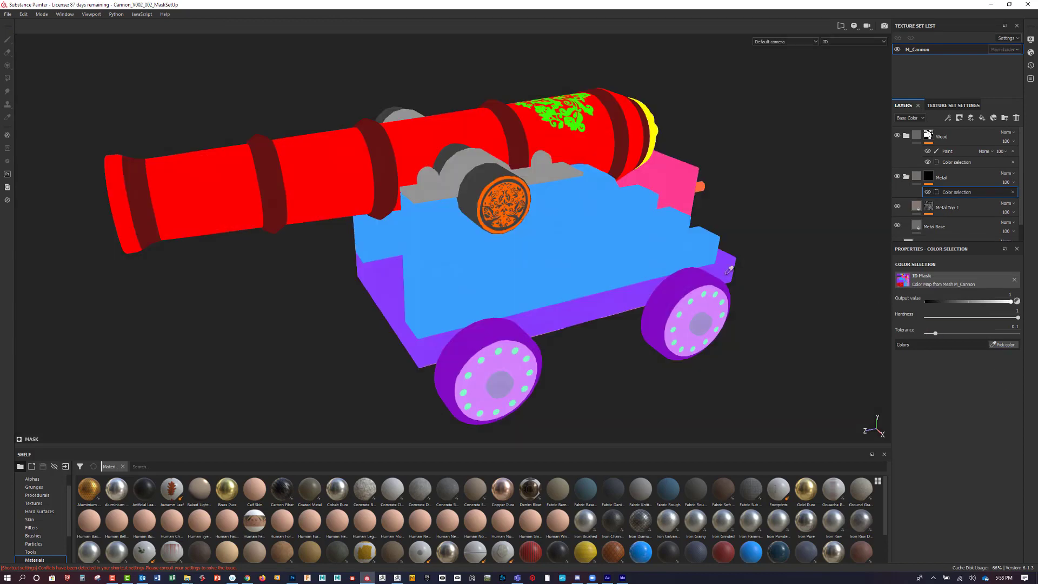
left_click(637, 243)
left_click(636, 287)
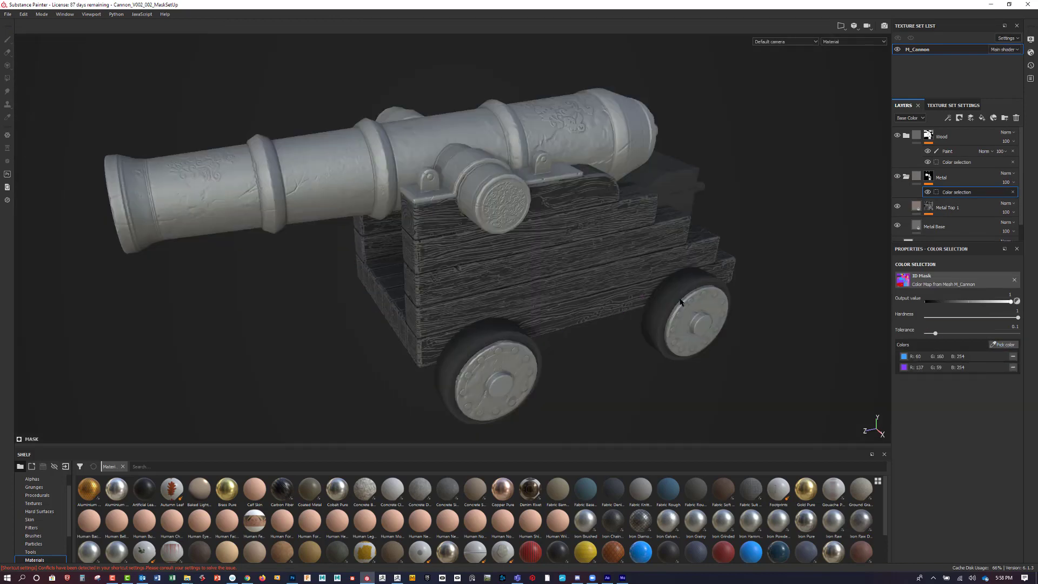
left_click(688, 185)
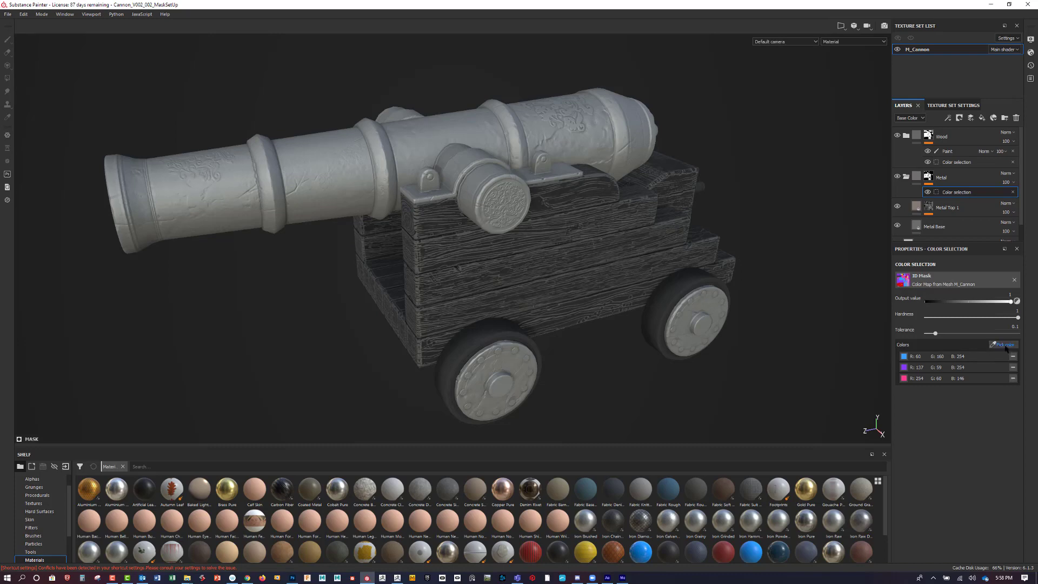
left_click(1003, 344)
left_click(701, 185)
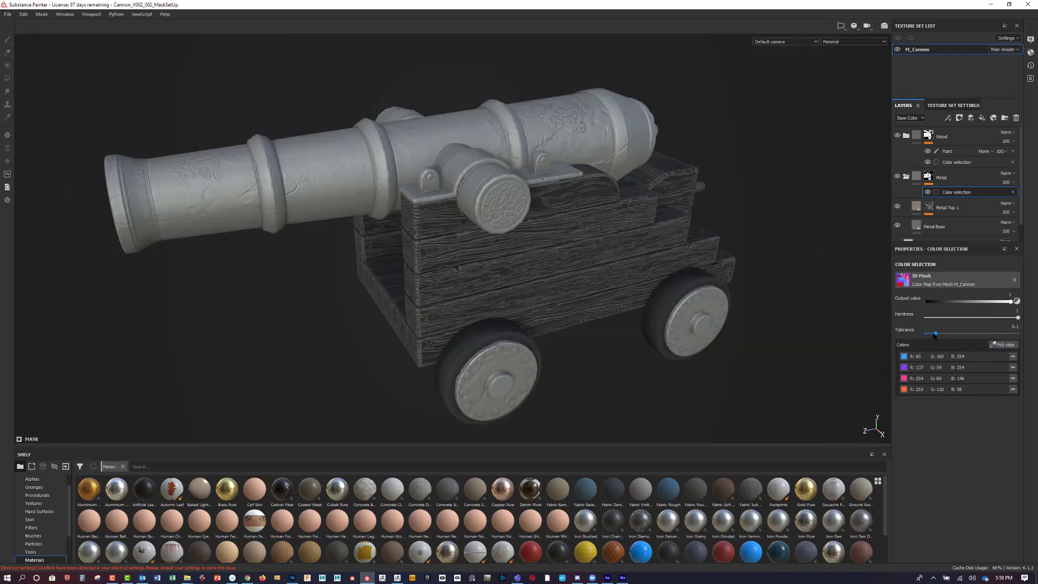
Set the color selection's tolerance to 0.23 and add the dark purple ID colour of the wheel rims.
left_click_drag(934, 334, 947, 335)
left_click(1003, 345)
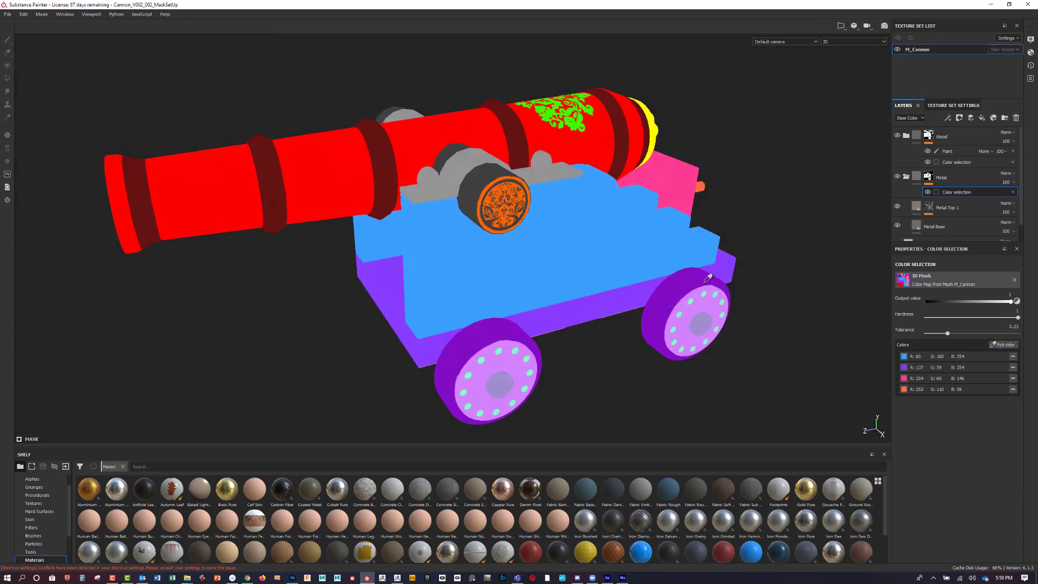
left_click(705, 277)
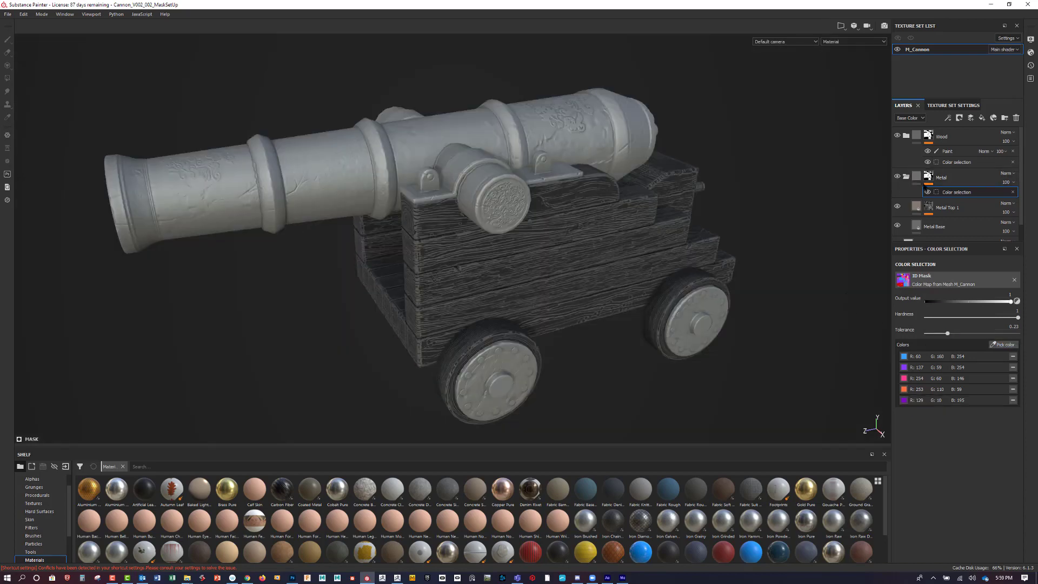
Invert the Metal folder's mask to cover the metal parts instead of the wooden carriage and wheel rims.
left_click(929, 176)
right_click(928, 176)
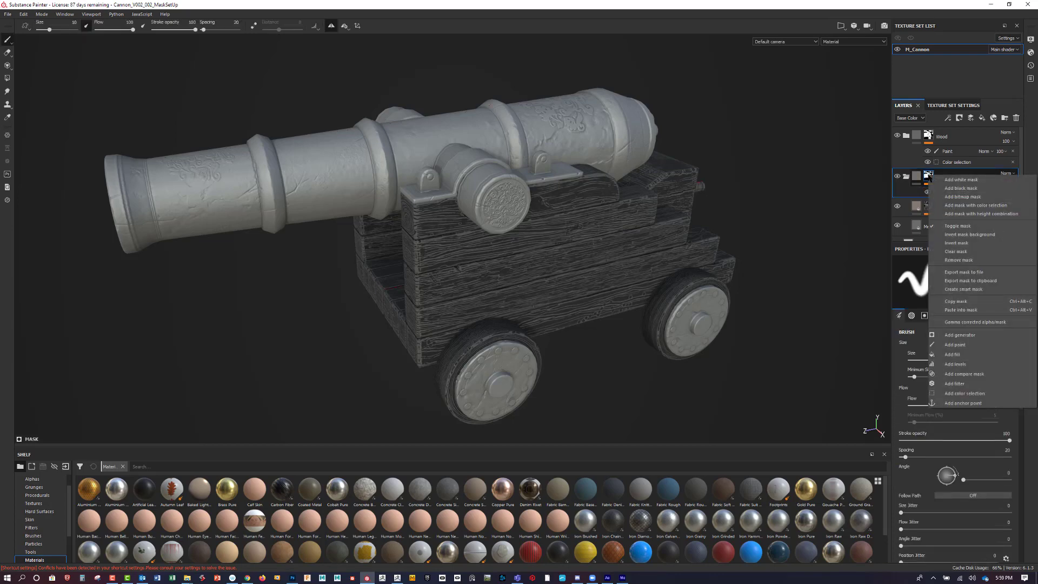
left_click(960, 246)
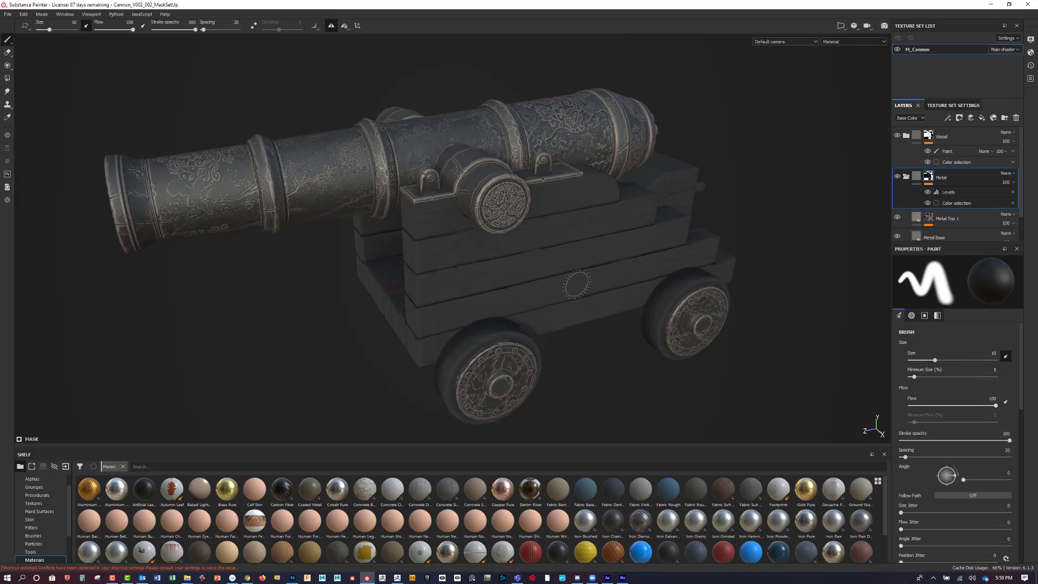
Collapse the Metal folder and toggle the Metal and Wood folders off and on to compare what each covers.
left_click(905, 176)
left_click(896, 177)
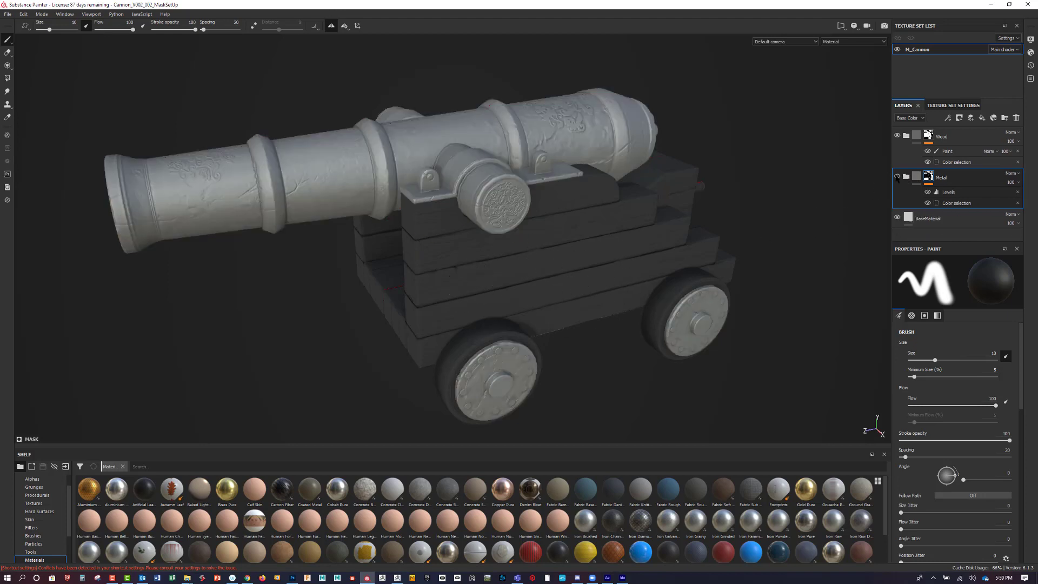
left_click(896, 177)
left_click(897, 177)
left_click(897, 177)
left_click(897, 135)
left_click(897, 135)
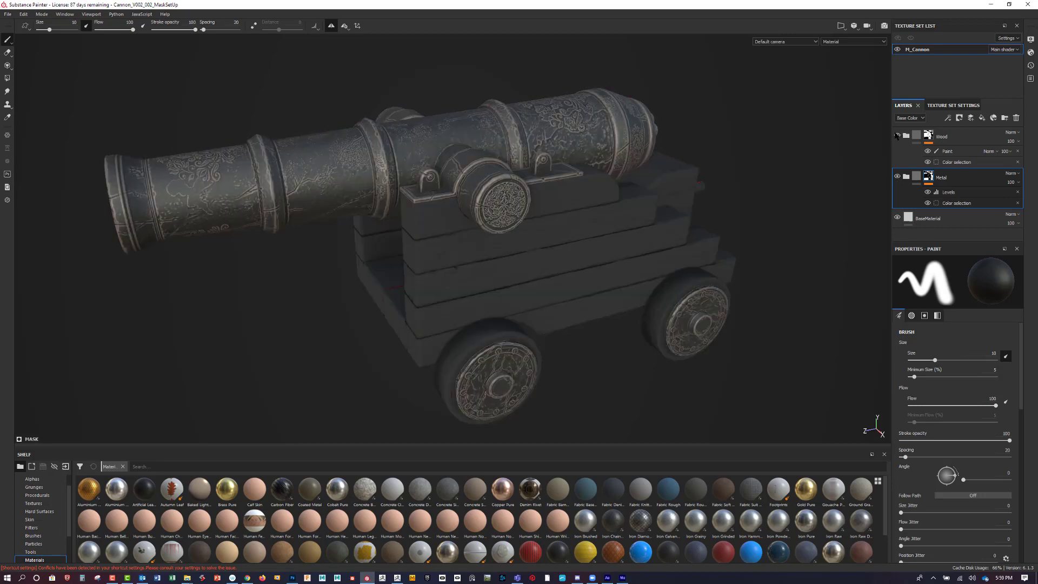
left_click(897, 136)
left_click(896, 136)
Expand the Metal folder and set the Metal Top 1 fill's metallic value to 1.
left_click(906, 179)
left_click(906, 176)
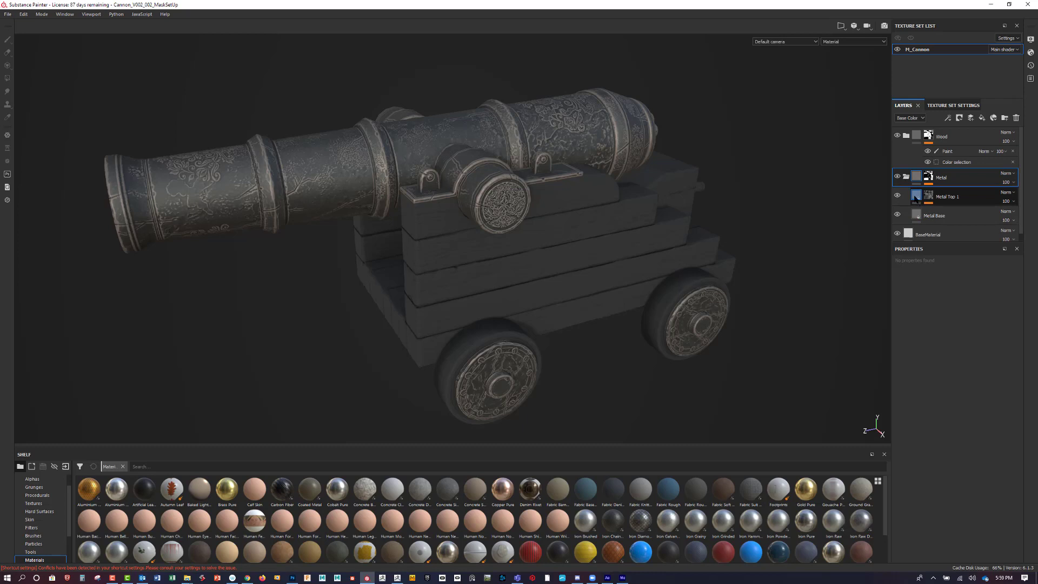
left_click(916, 195)
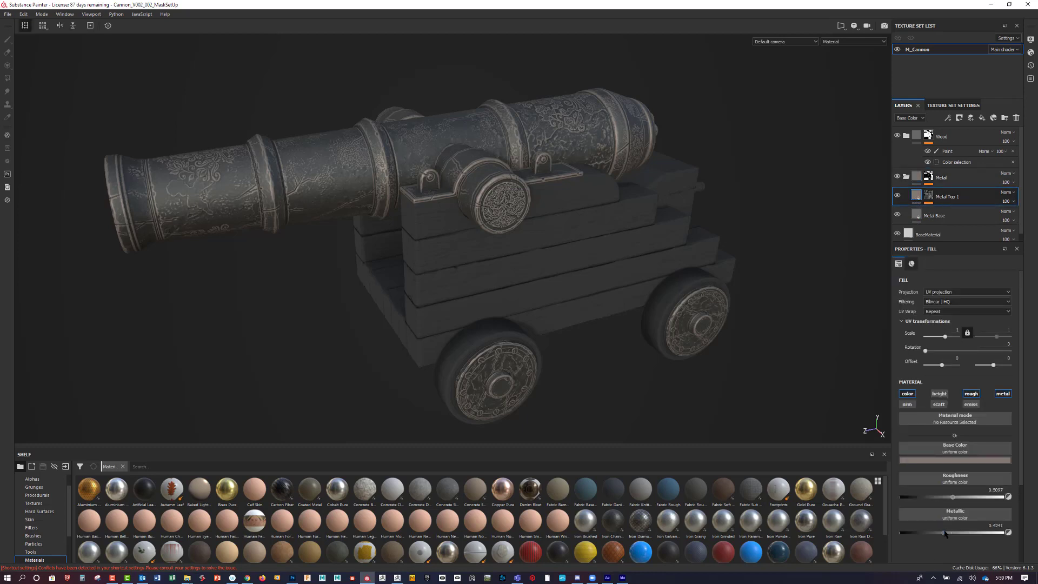
left_click_drag(947, 533, 1031, 530)
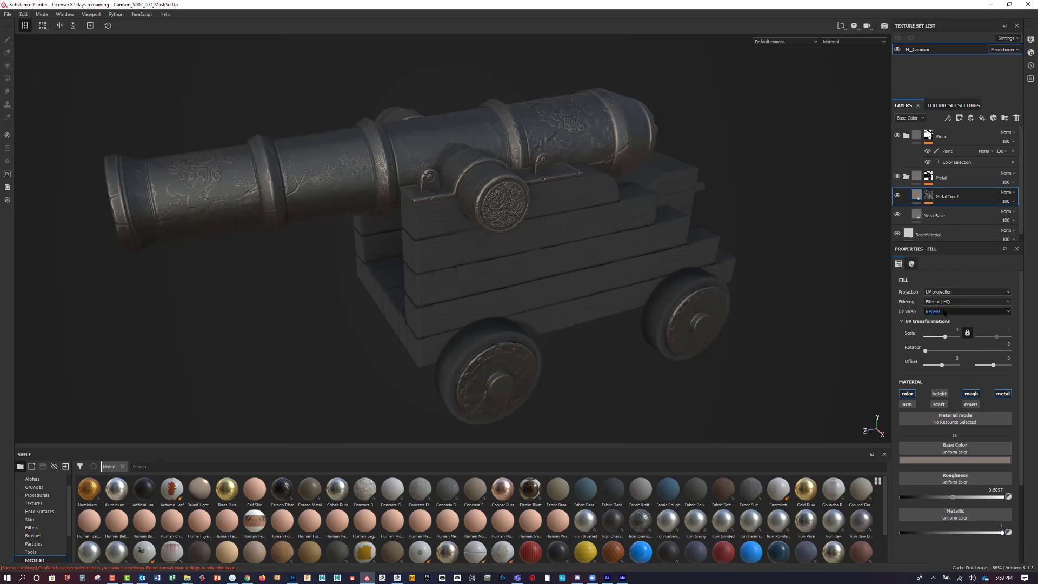
Set the Metal Base fill's metallic value to 1 and collapse the Metal folder.
left_click(916, 214)
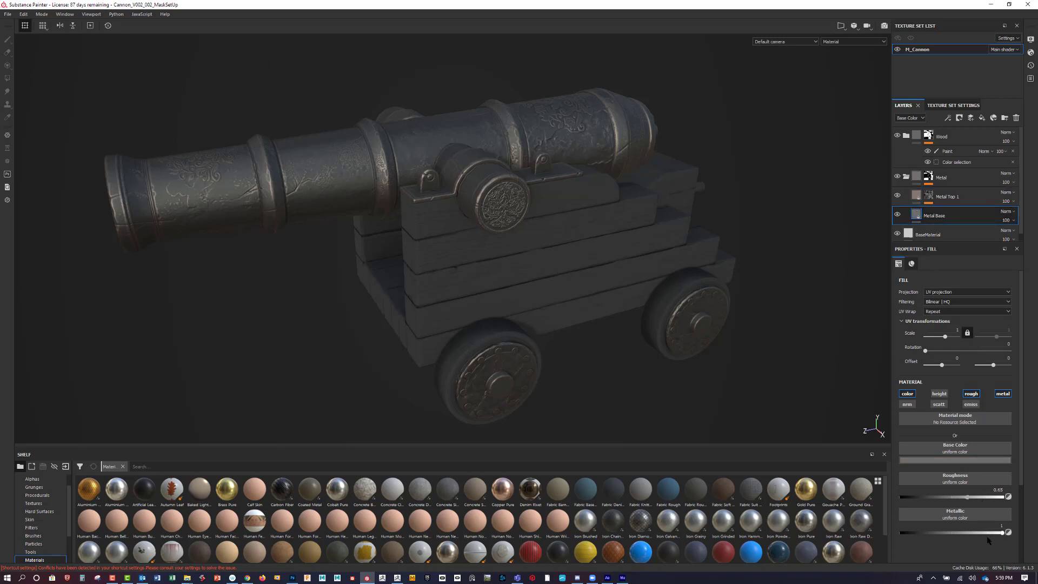
left_click_drag(967, 533, 1004, 532)
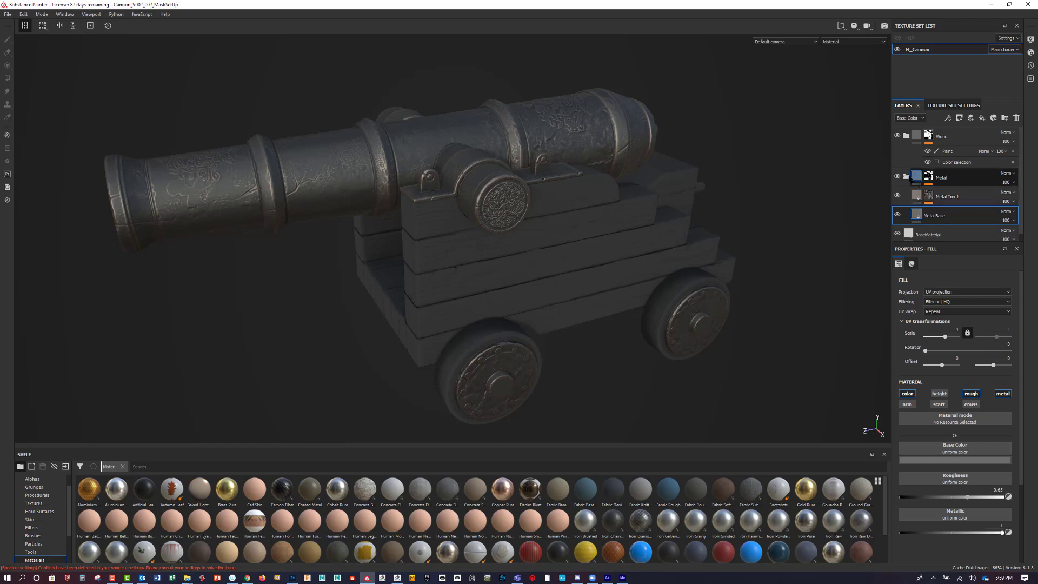
left_click(907, 177)
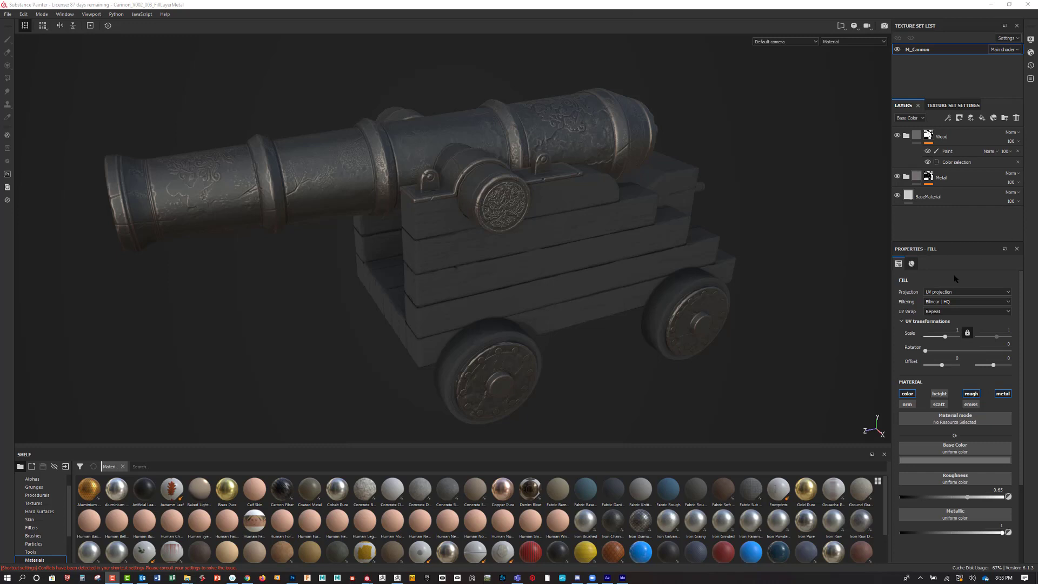
Expand the Metal folder and duplicate the Metal Top 1 fill together with its mask.
left_click(906, 179)
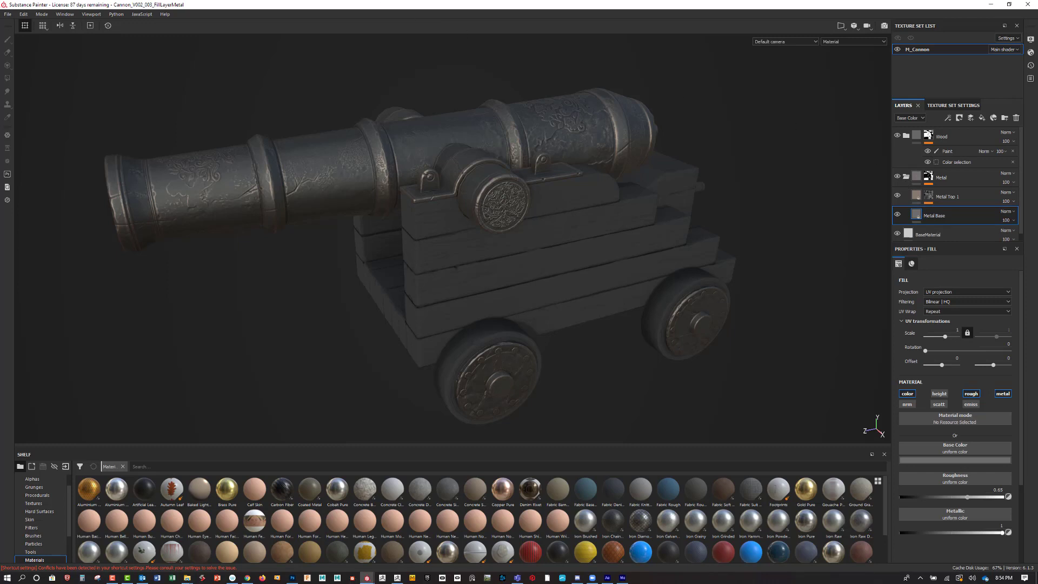
key("alt+Tab")
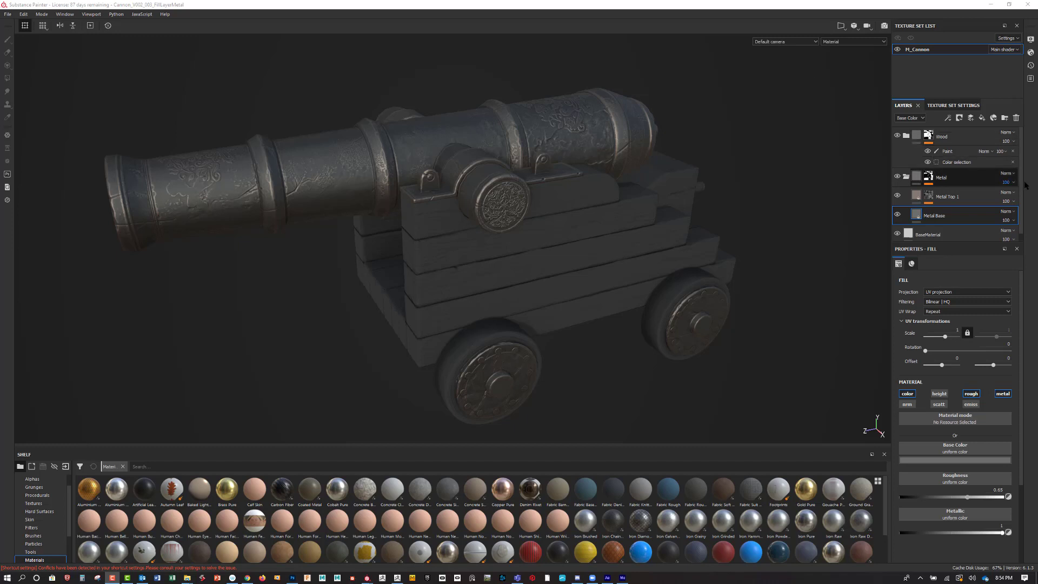
left_click(916, 197)
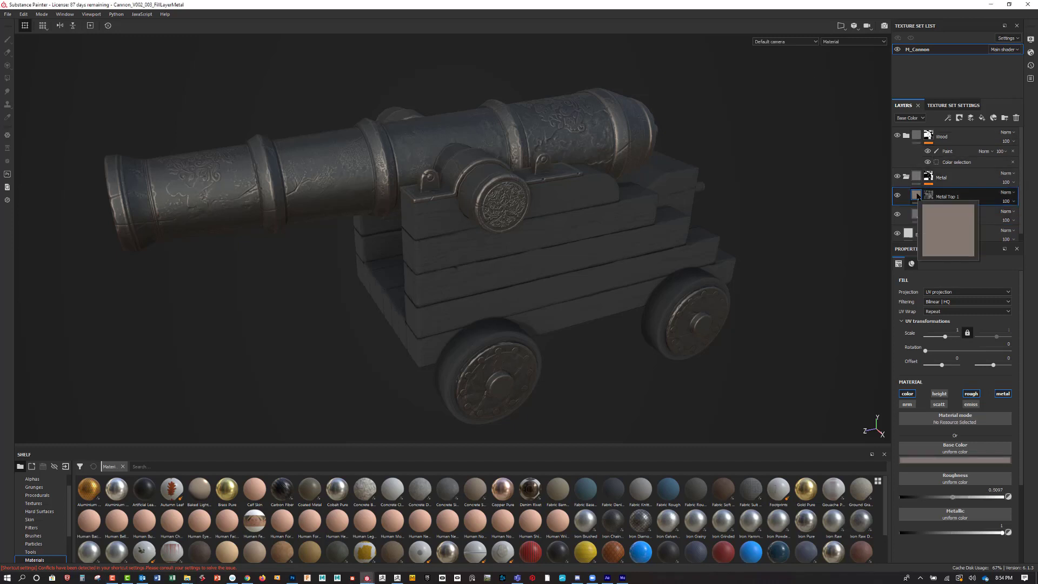
right_click(918, 196)
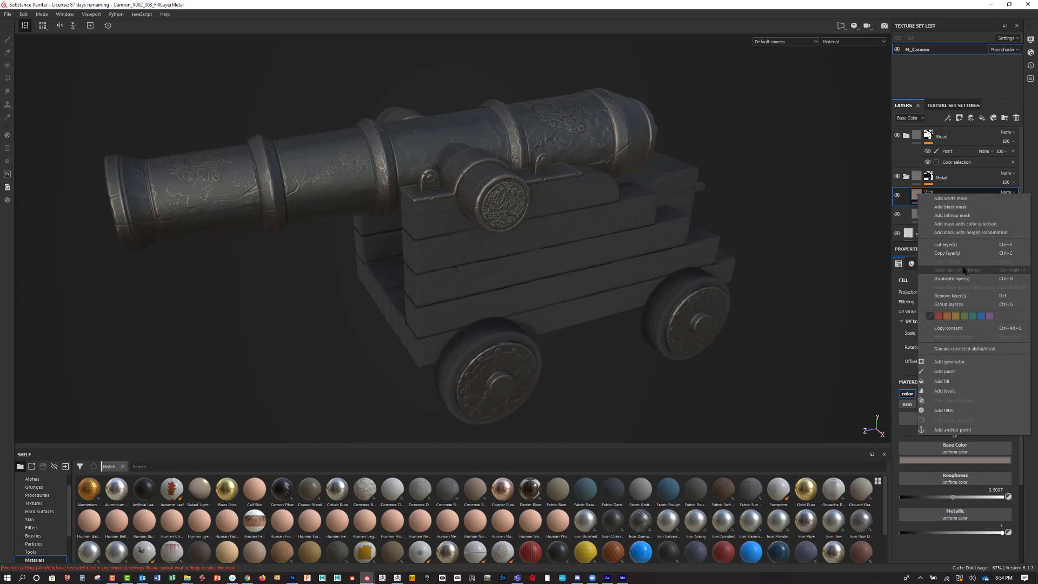
left_click(951, 278)
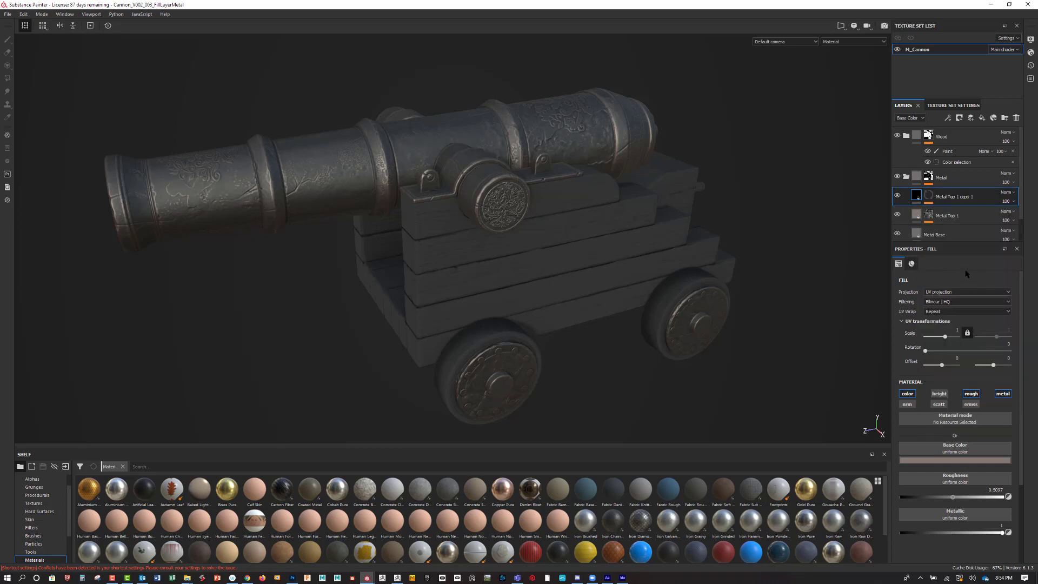
left_click(948, 207)
key("1")
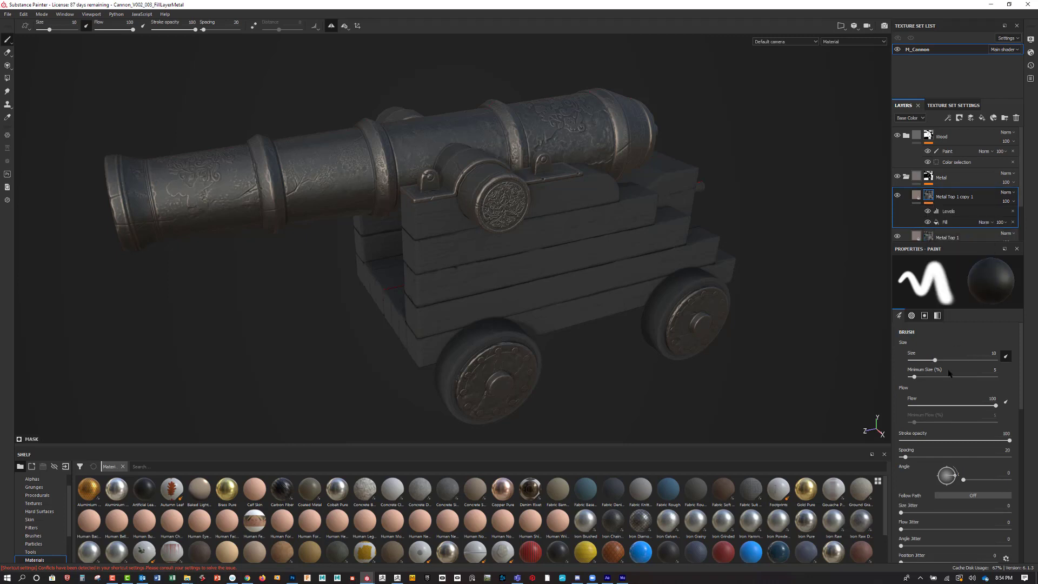
Set the duplicated fill's base color to a light grey and its roughness to 0.2374.
left_click(917, 196)
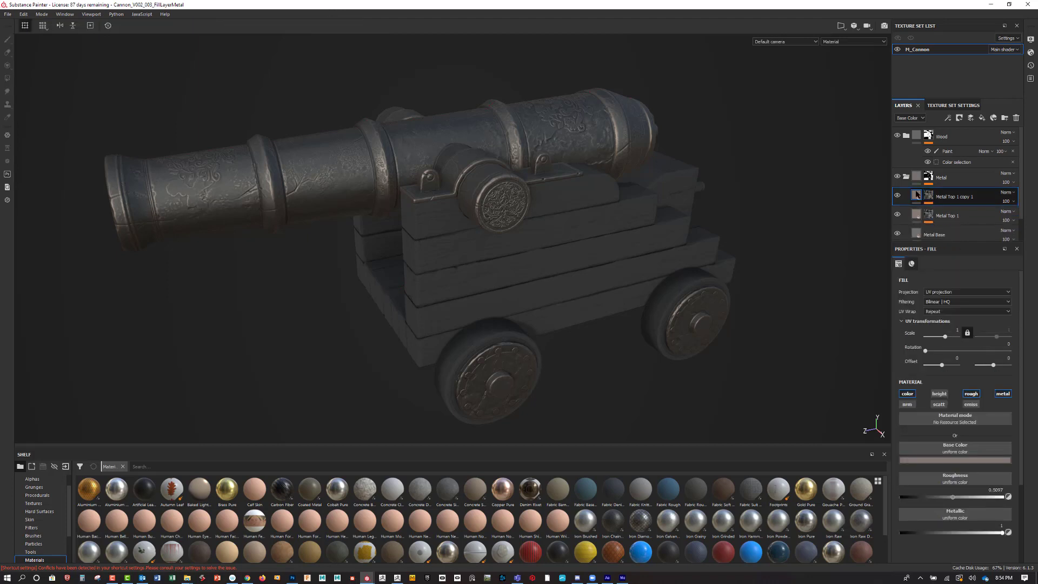
left_click(942, 461)
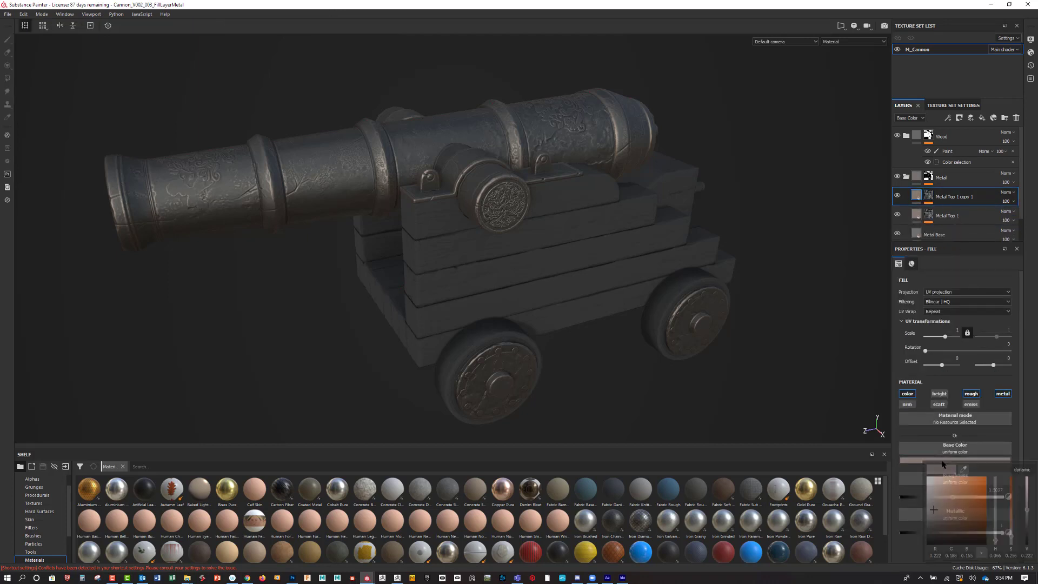
left_click(928, 497)
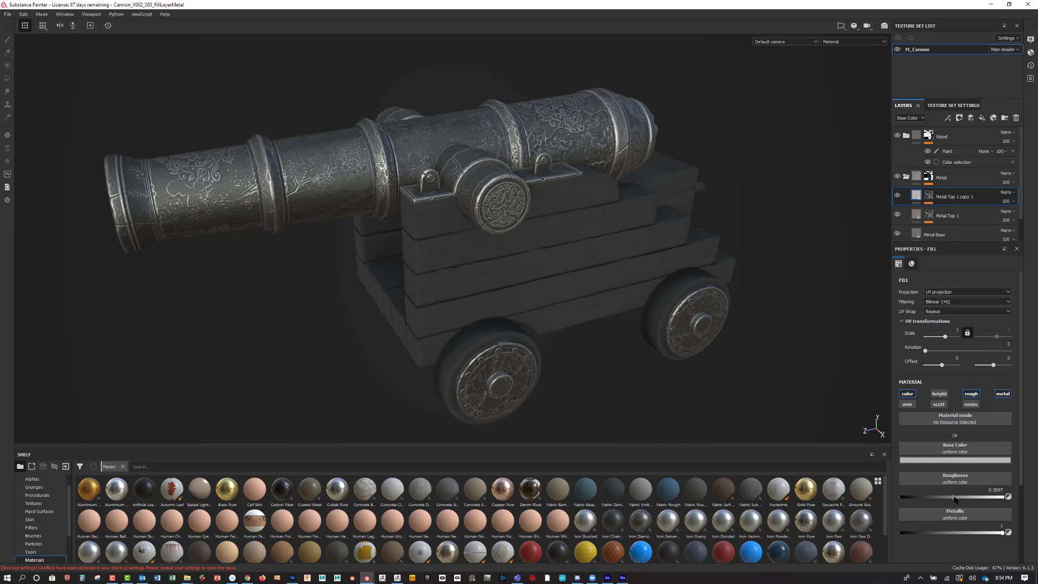
left_click_drag(954, 498, 929, 498)
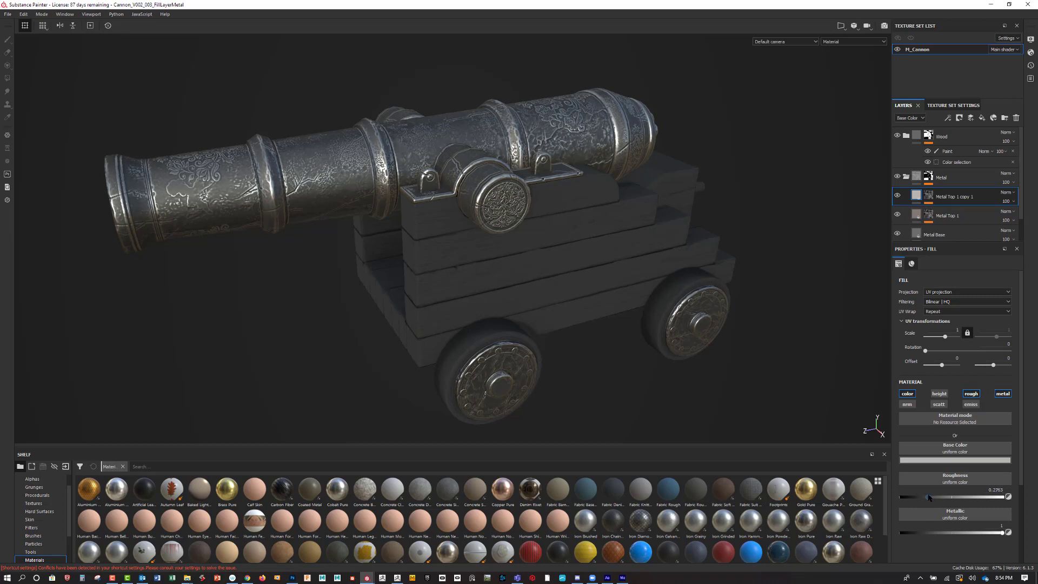
mouse_move(929, 498)
left_mouse_down()
mouse_move(913, 498)
mouse_move(924, 498)
left_mouse_up()
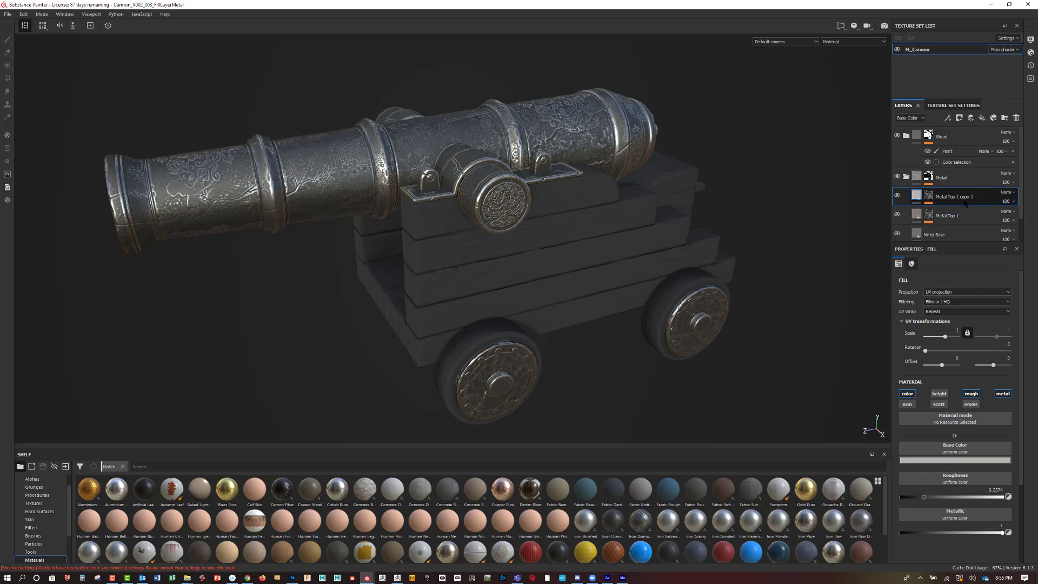
Rename the duplicated fill as Metal Top 2.
double_click(961, 199)
left_click_drag(961, 200, 990, 205)
key("BackSpace")
type("2")
key("Return")
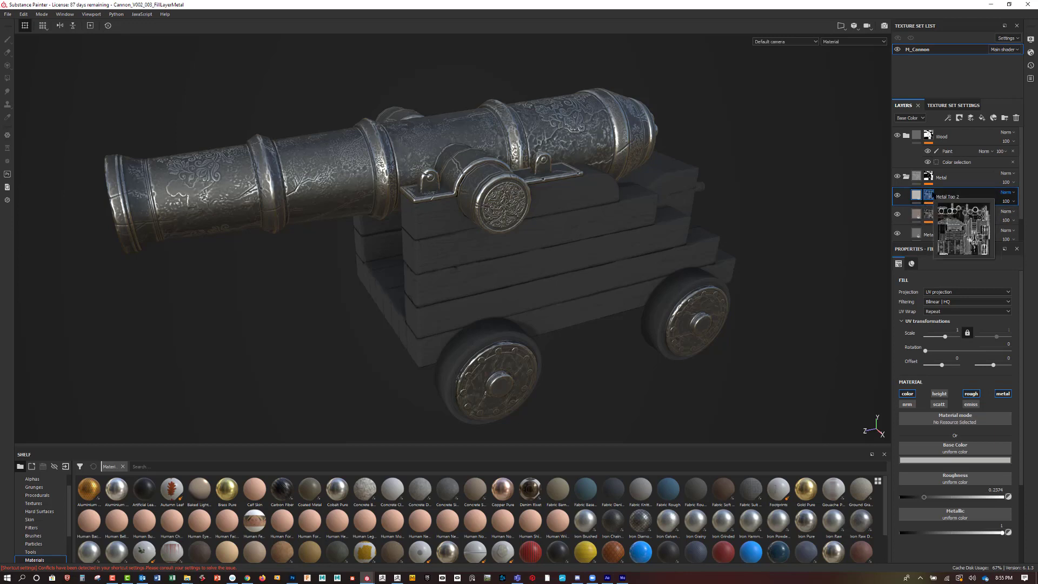
Narrow the input range of the Levels effect on the Metal Top 2 fill's mask to strengthen the highlights.
left_click(928, 195)
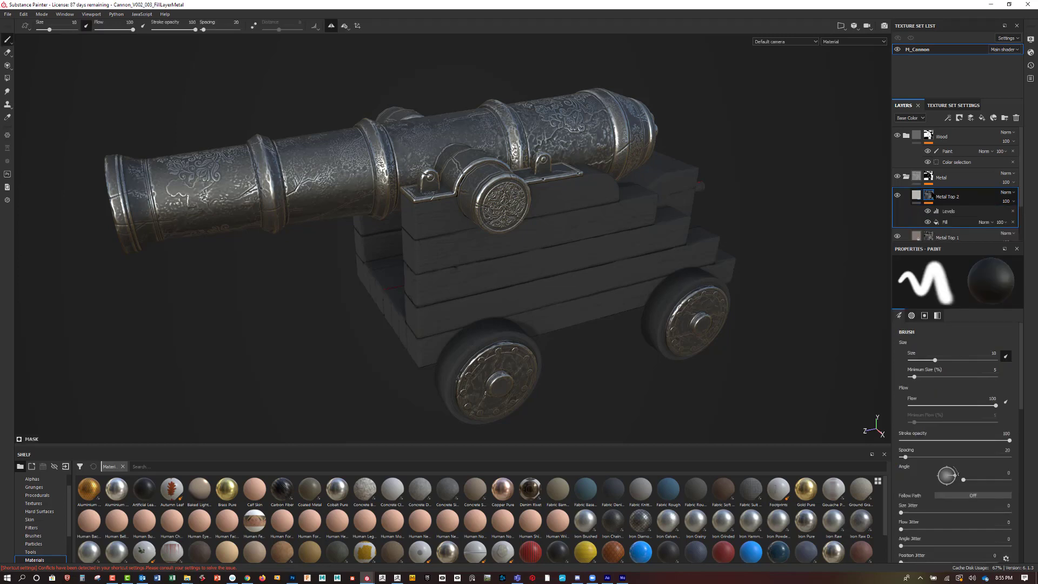
left_click(948, 211)
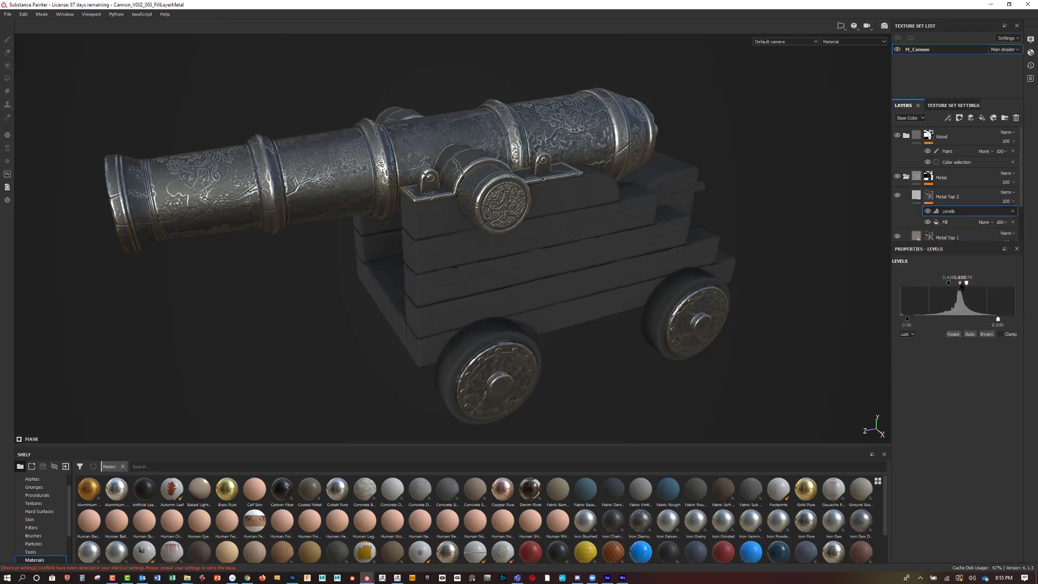
mouse_move(960, 285)
left_mouse_down()
mouse_move(950, 286)
mouse_move(961, 285)
left_mouse_up()
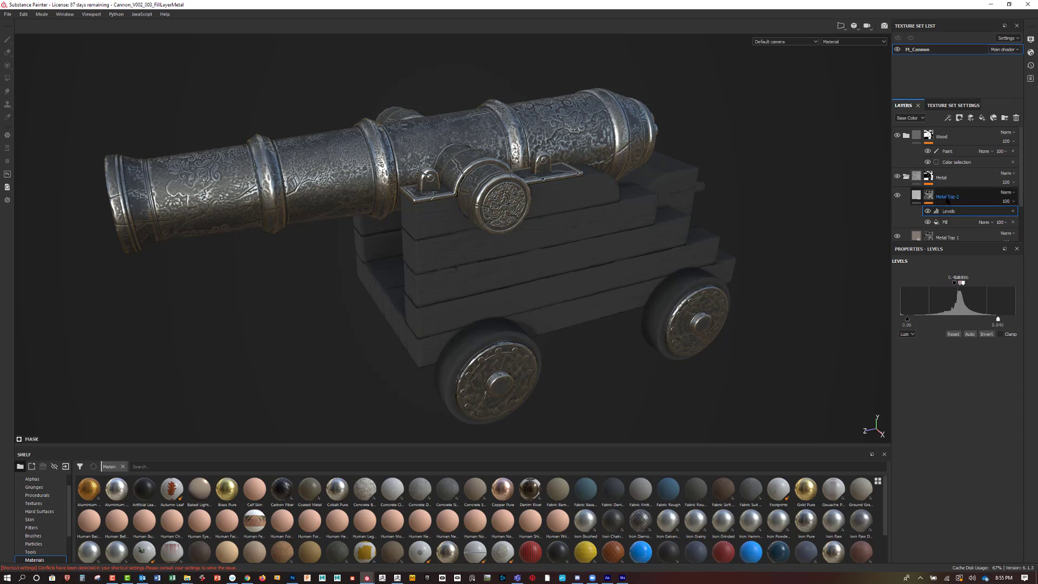
Create a folder named Metal Top 2 inside the Metal folder and move the Metal Top 2 fill into it.
left_click(916, 195)
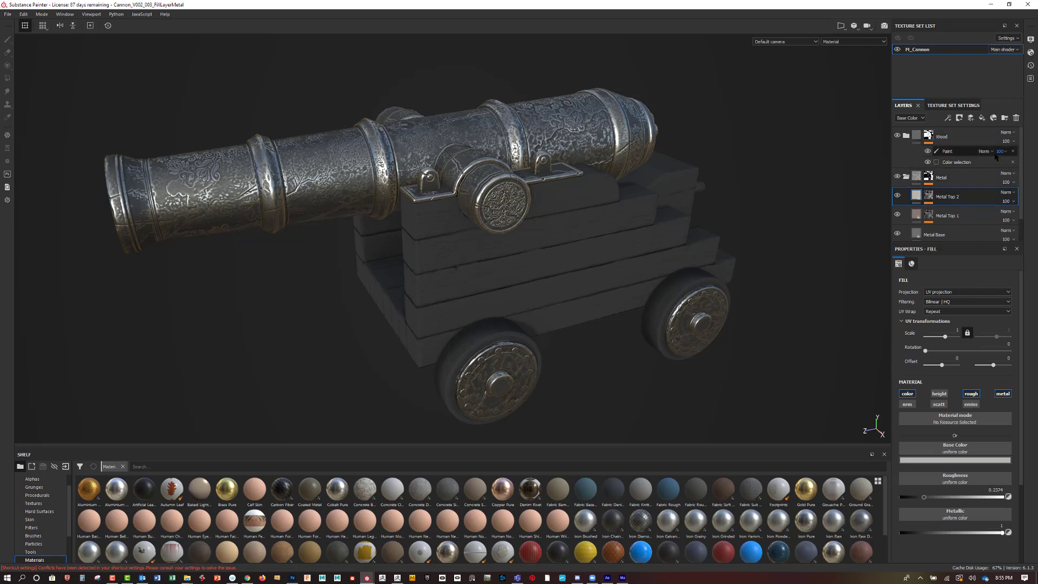
left_click(1005, 119)
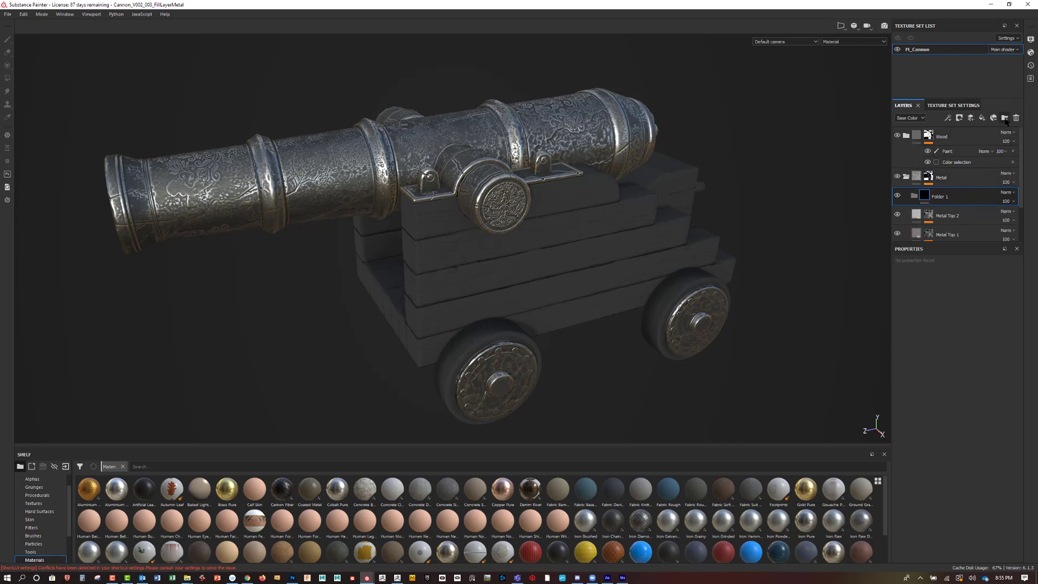
double_click(940, 197)
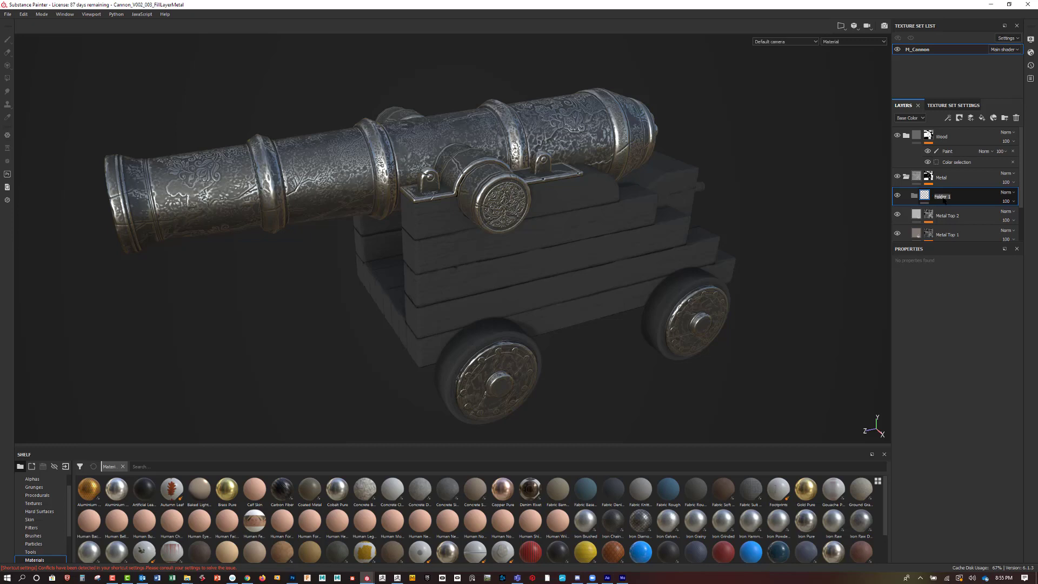
type("Metal Top 2")
key("Return")
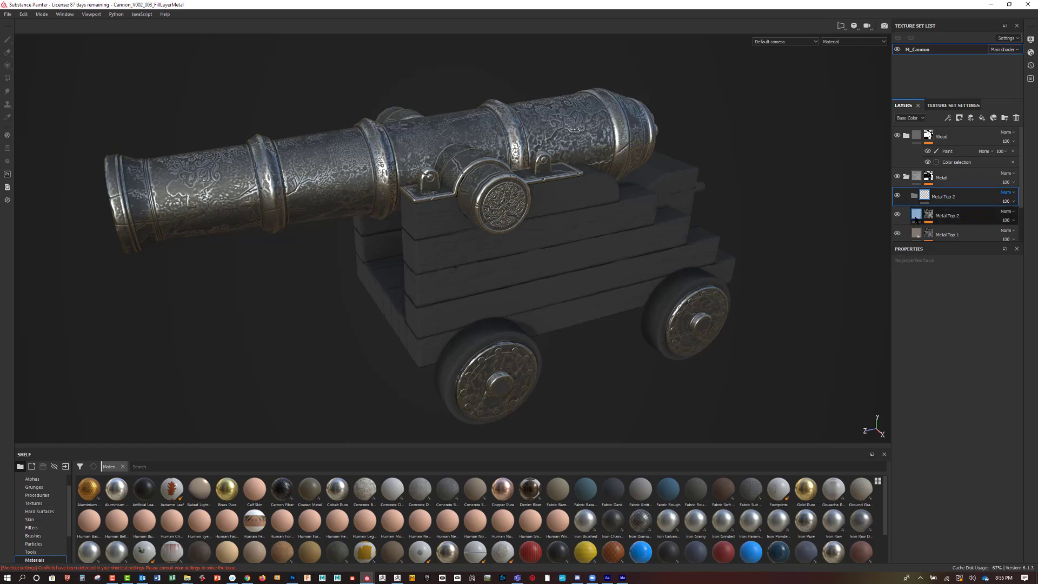
left_click_drag(919, 219, 931, 200)
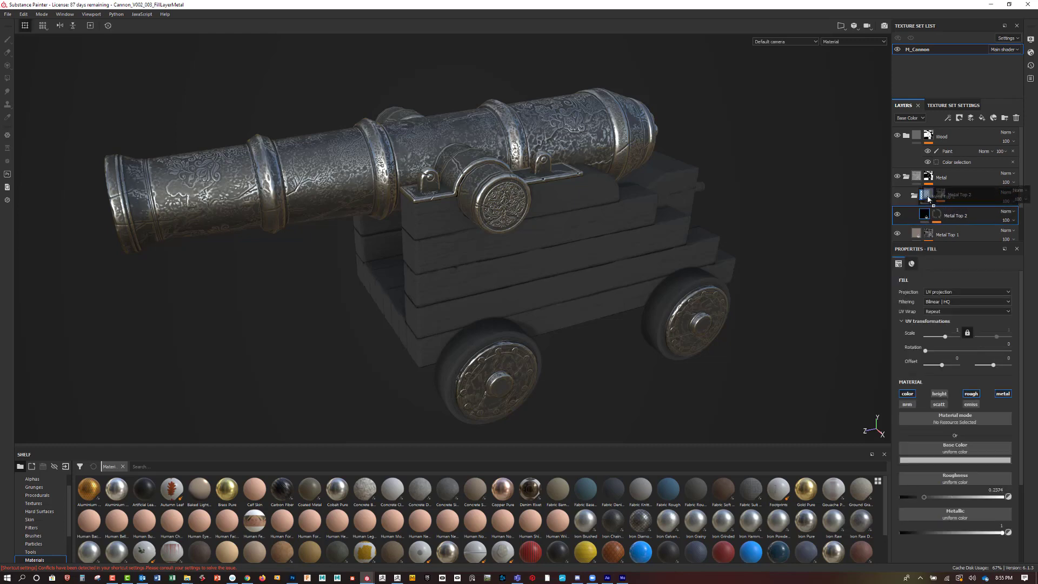
Add a black mask with a Paint effect to the Metal Top 2 folder.
left_click(959, 118)
key("Escape")
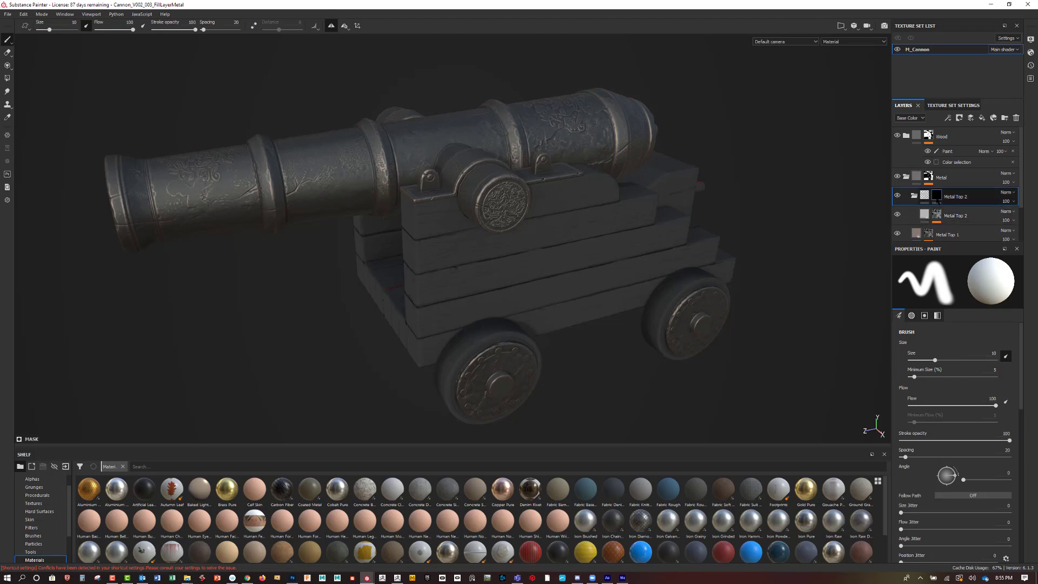
left_click(947, 118)
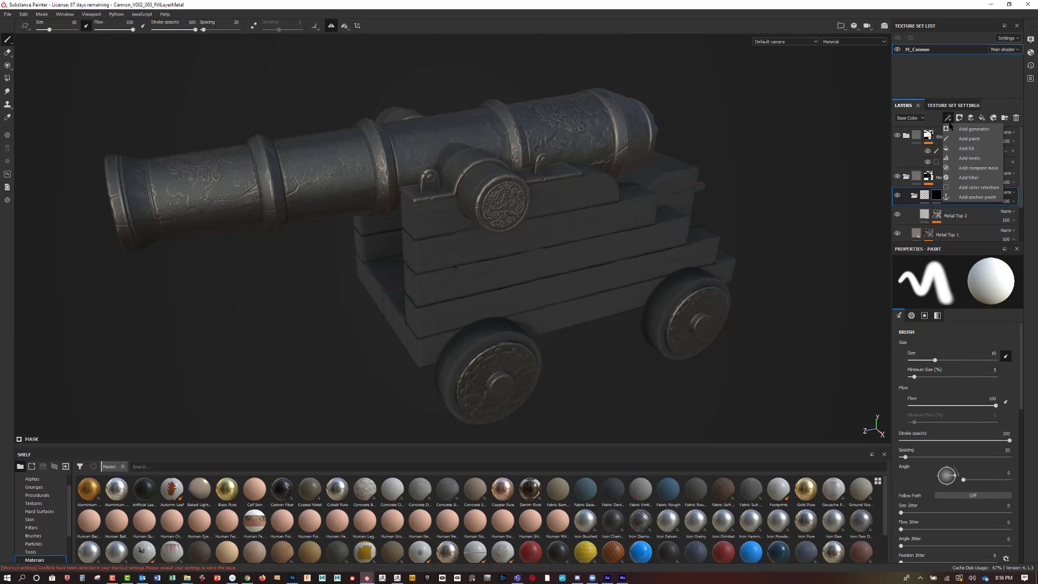
left_click(967, 138)
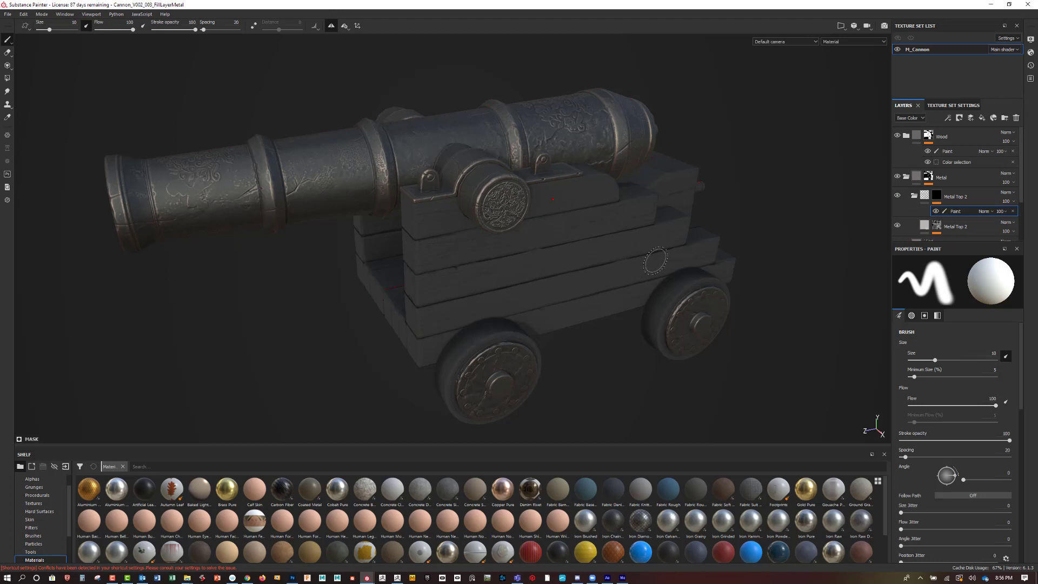
Choose the Basic Soft brush for the mask and set its size to 12.38, flow to 100 and alpha hardness to 0.
left_click(46, 536)
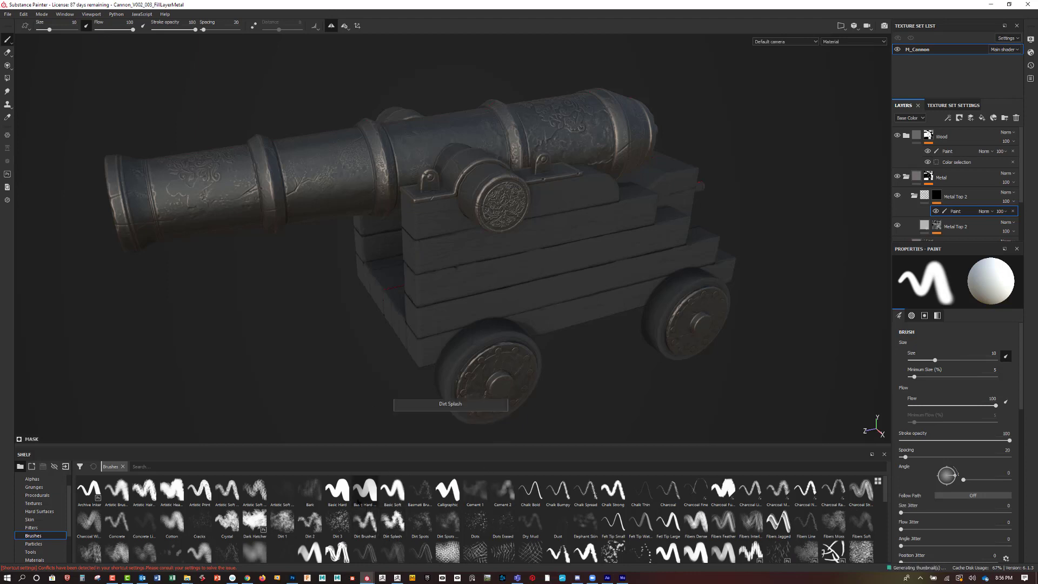
mouse_move(341, 496)
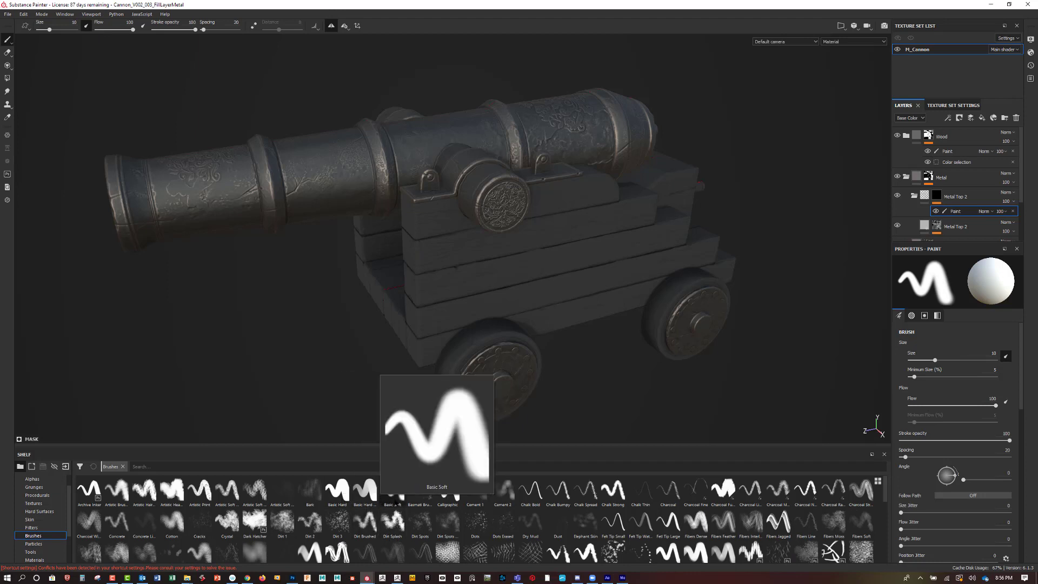
left_click(393, 494)
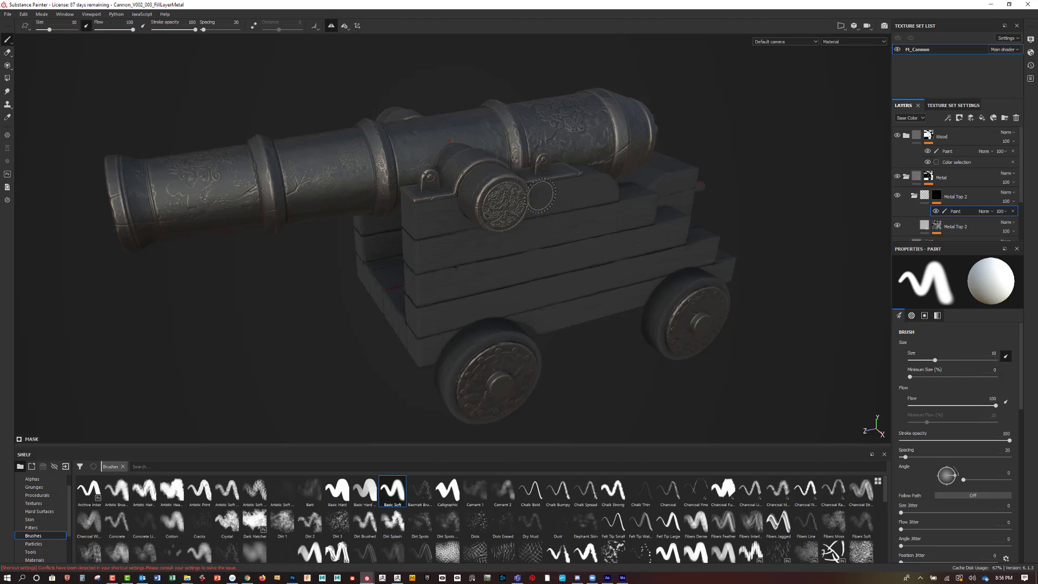
left_click_drag(533, 197, 551, 235, "alt")
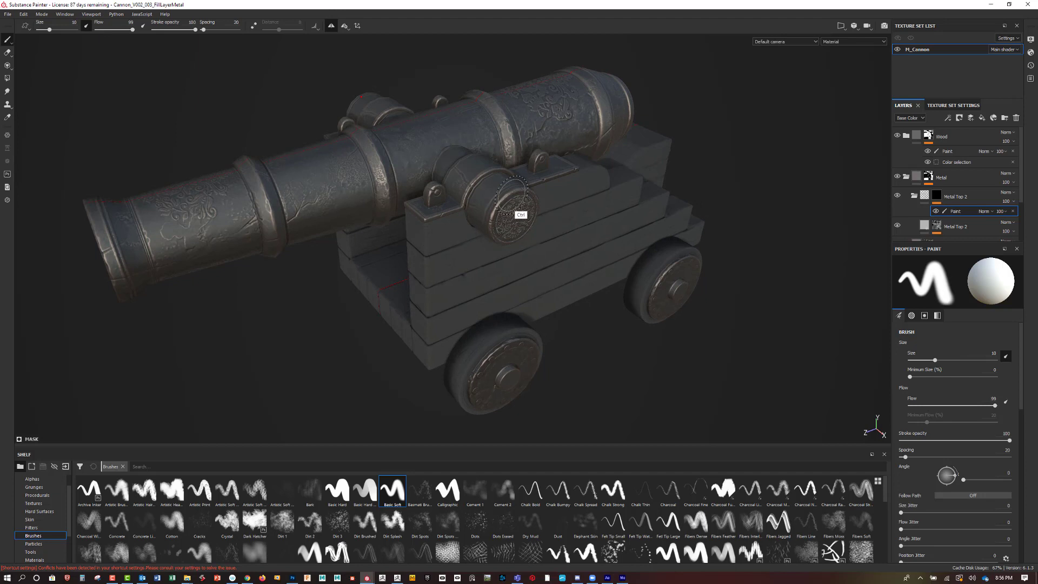
mouse_move(516, 201)
right_mouse_down("ctrl")
mouse_move(544, 204)
mouse_move(502, 202)
mouse_move(525, 199)
right_mouse_up("ctrl")
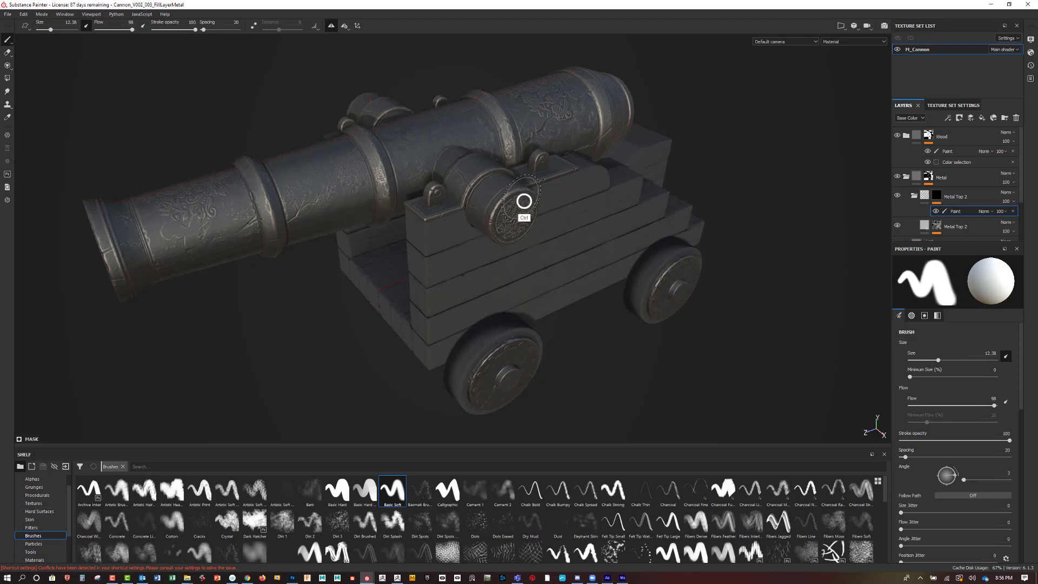
mouse_move(519, 234)
right_mouse_down("ctrl")
mouse_move(521, 173)
mouse_move(510, 296)
mouse_move(508, 208)
right_mouse_up("ctrl")
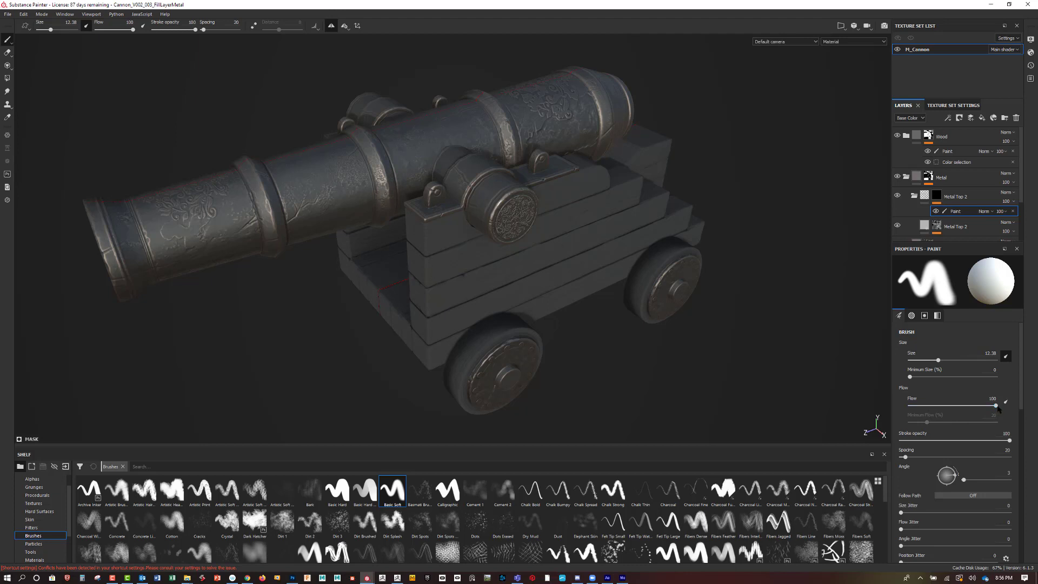
mouse_move(1020, 384)
left_mouse_down()
mouse_move(1015, 466)
mouse_move(988, 517)
left_mouse_up()
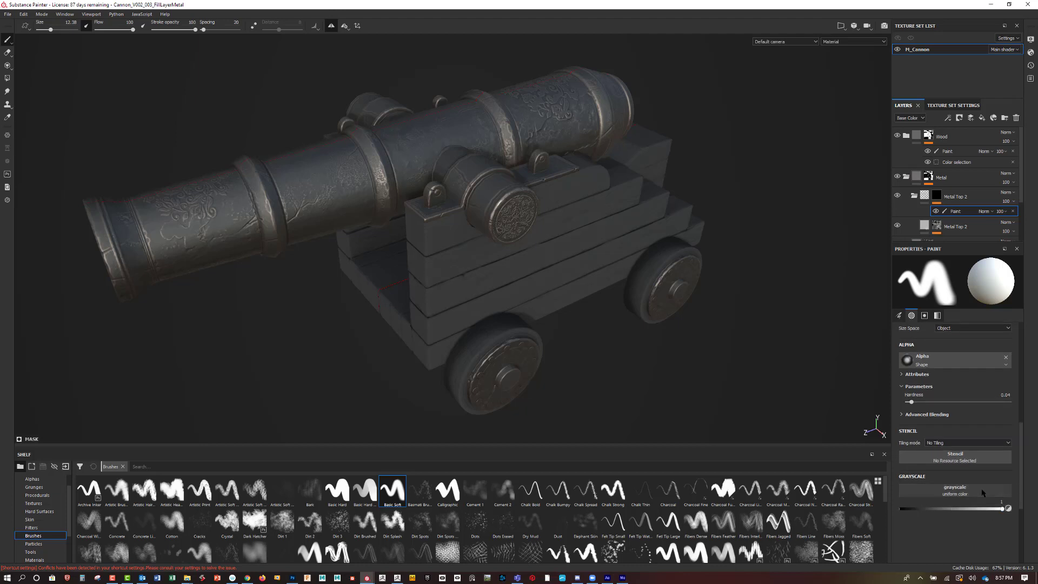
mouse_move(911, 403)
left_mouse_down()
mouse_move(951, 402)
mouse_move(871, 395)
left_mouse_up()
Rotate the environment lighting to inspect the metal highlights and swap the mask brush's grayscale value back to 1.
left_click_drag(669, 203, 724, 187, "alt")
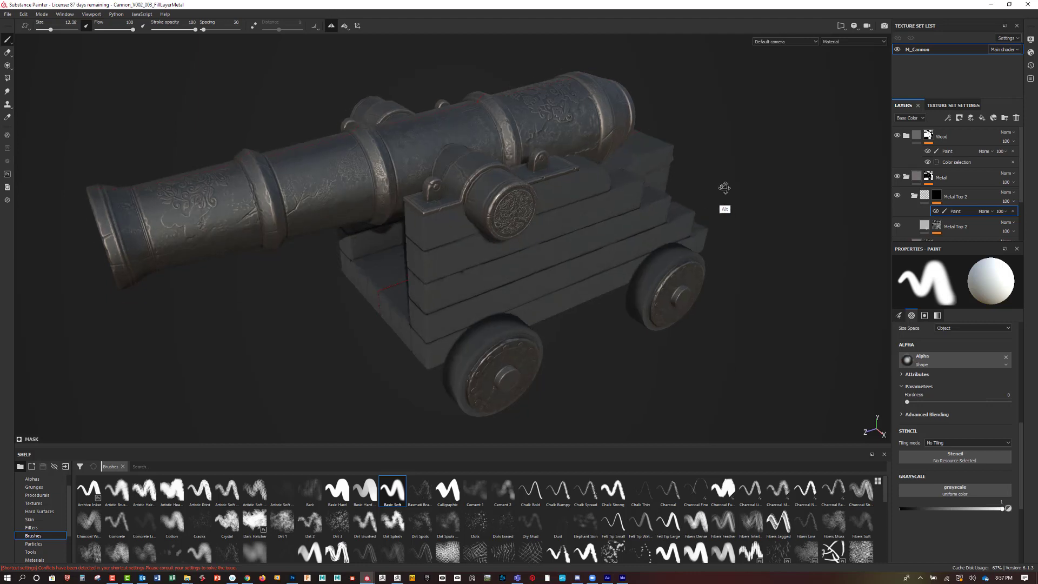
right_click_drag(411, 204, 385, 203, "shift")
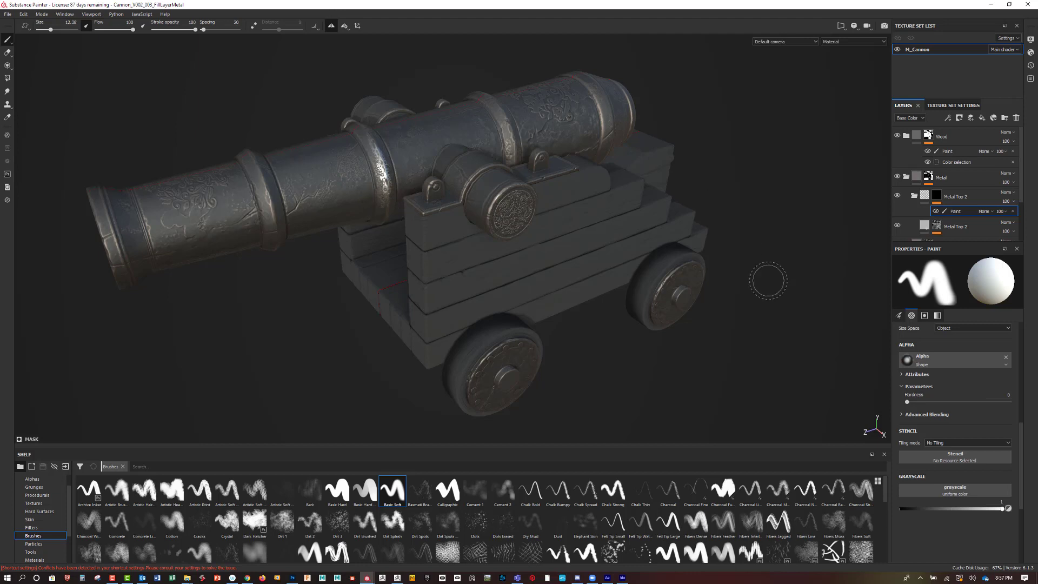
left_click_drag(775, 275, 757, 243, "alt")
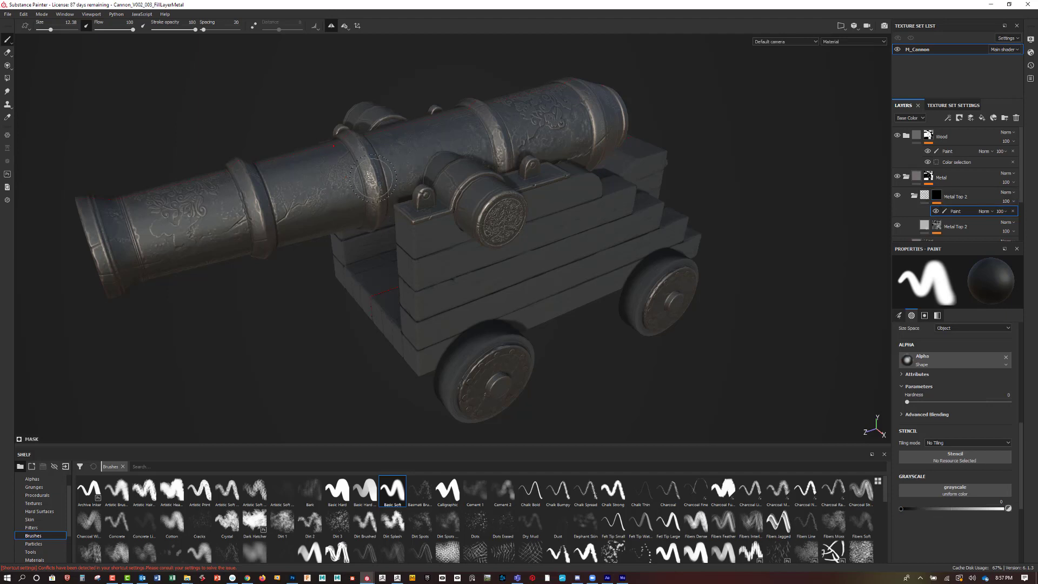
key("x")
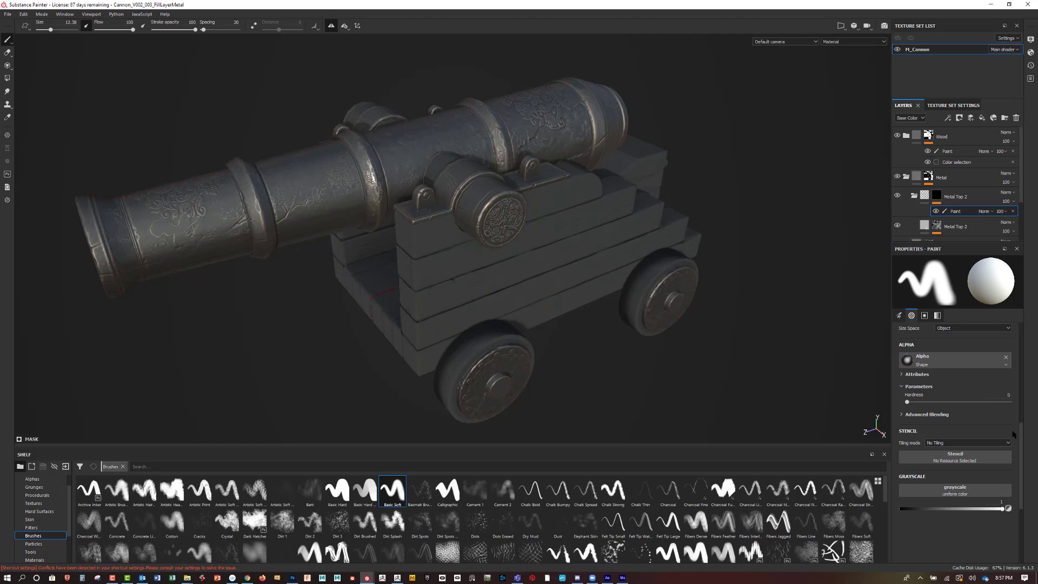
scroll(1022, 395, "up", 5)
scroll(1022, 396, "up", 5)
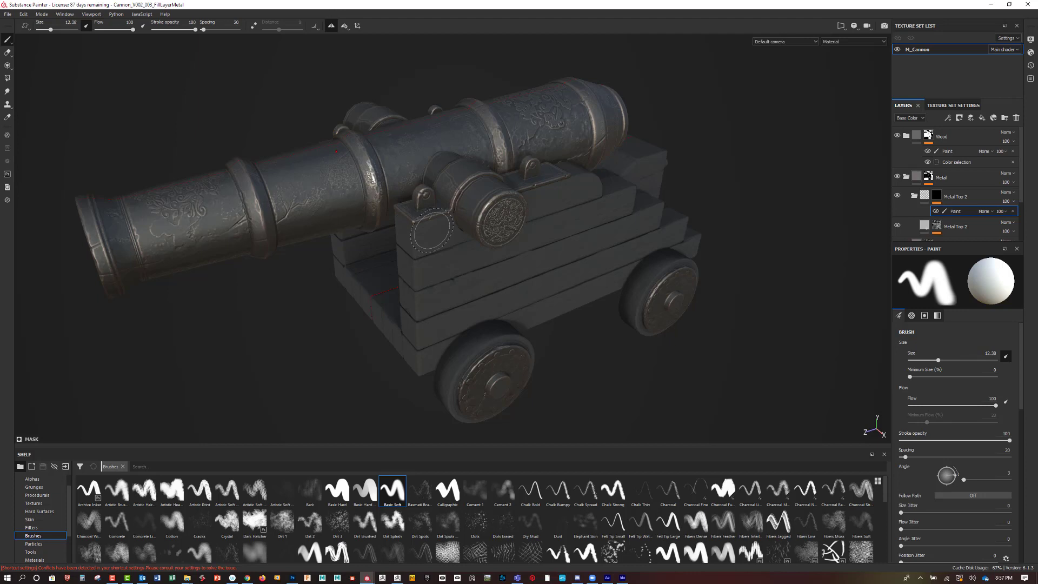
Turn off pen-pressure control for the mask brush's size.
left_click(1006, 357)
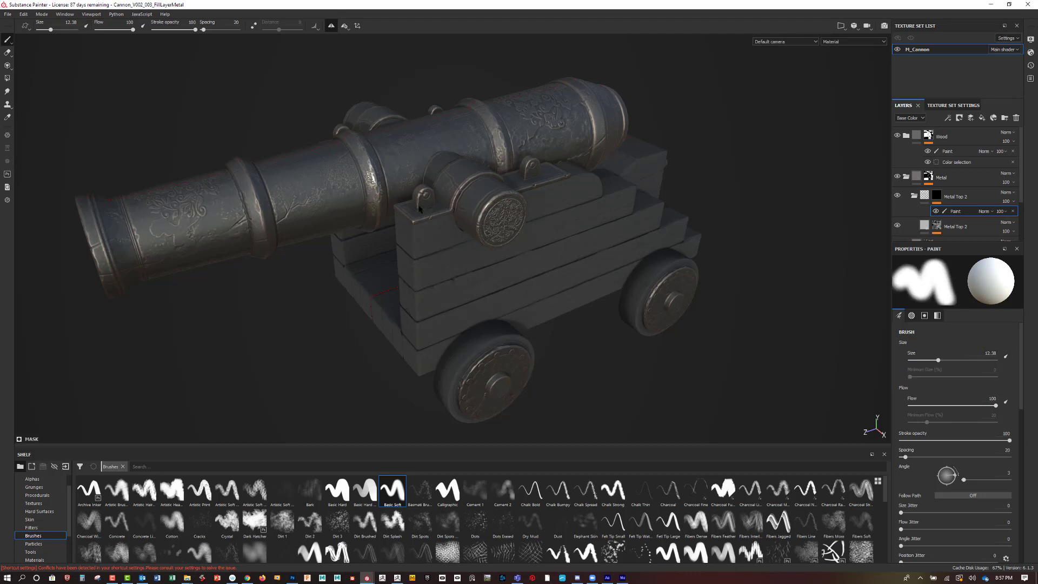
mouse_move(383, 178)
left_mouse_down()
mouse_move(376, 194)
mouse_move(363, 148)
mouse_move(381, 210)
mouse_move(386, 193)
left_mouse_up()
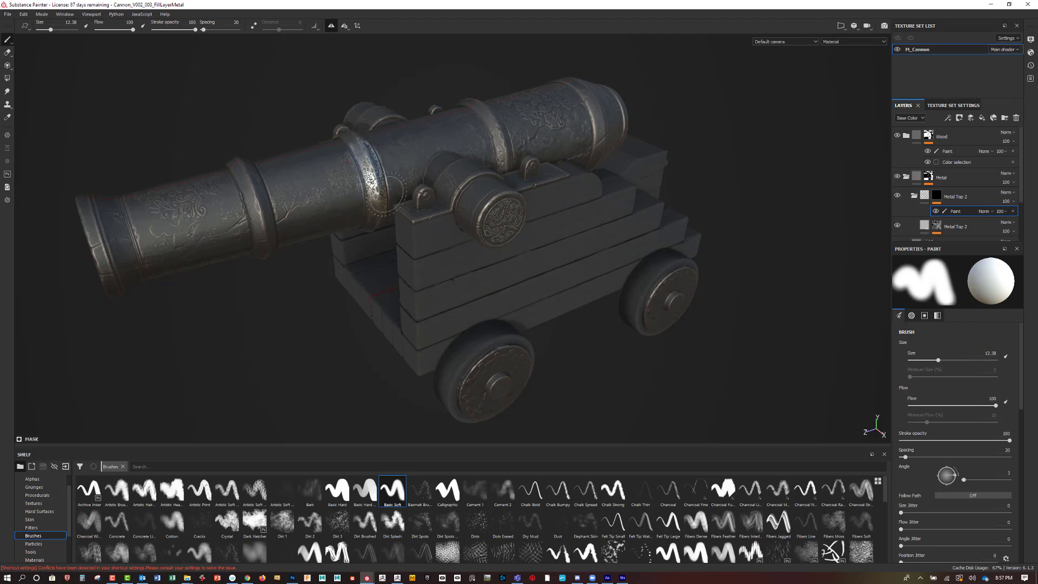
key("ctrl+z")
key("ctrl+z")
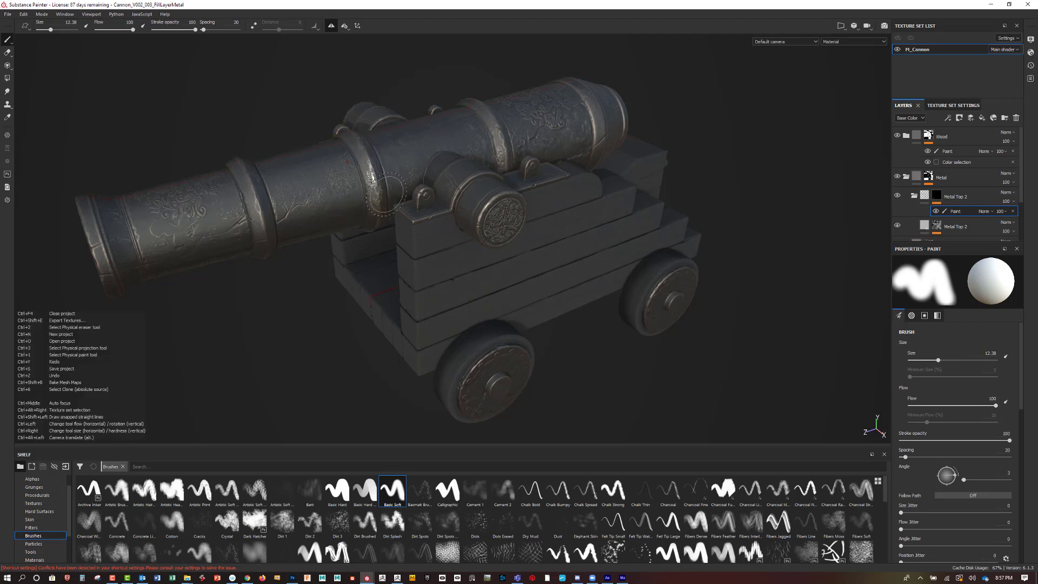
key("ctrl+y")
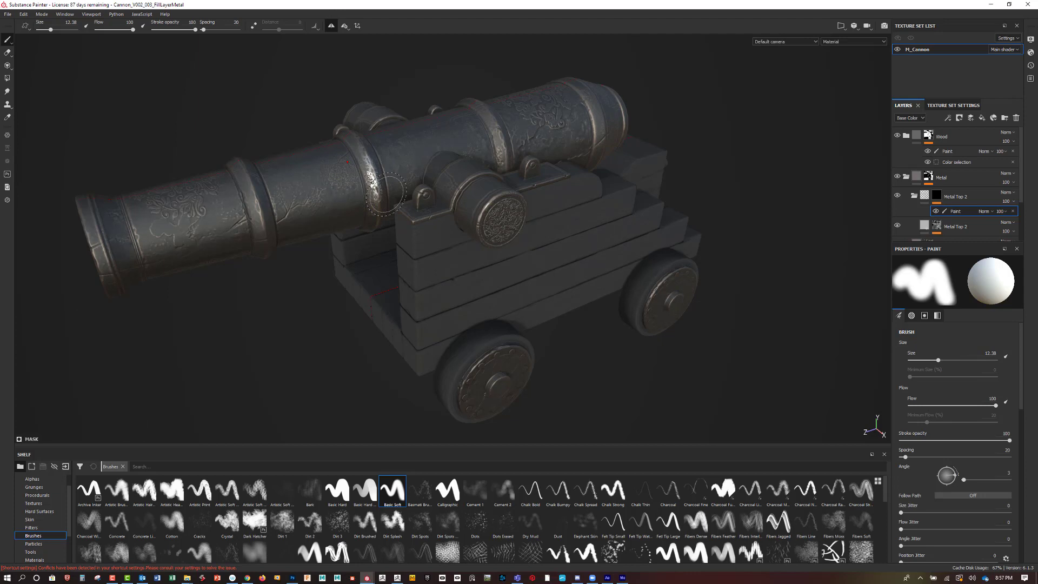
key("ctrl+z")
key("ctrl+z")
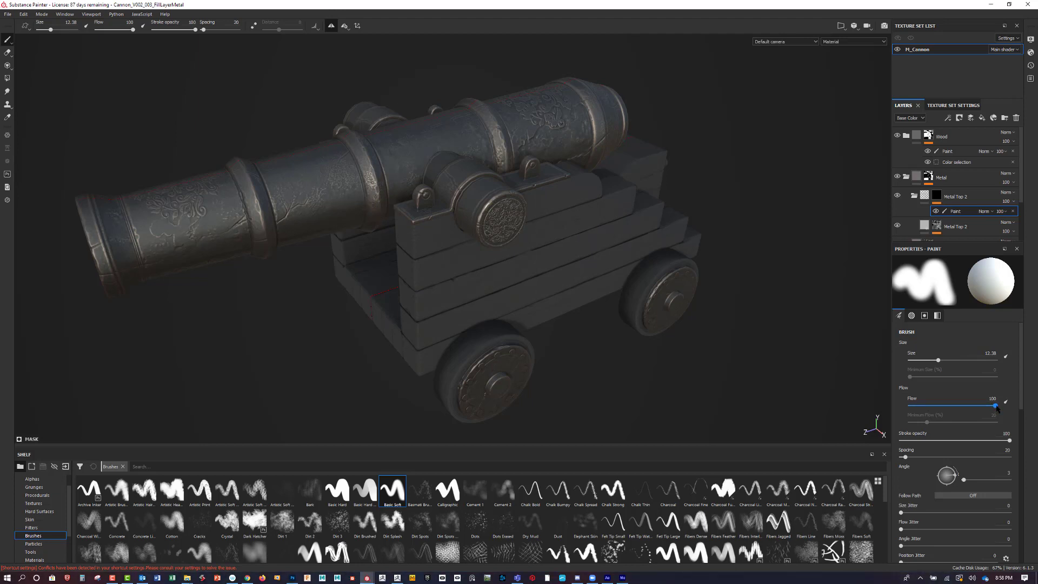
Set the mask brush's flow to 7 and reduce its size to 2.14 for the barrel bands.
left_click_drag(996, 406, 917, 417)
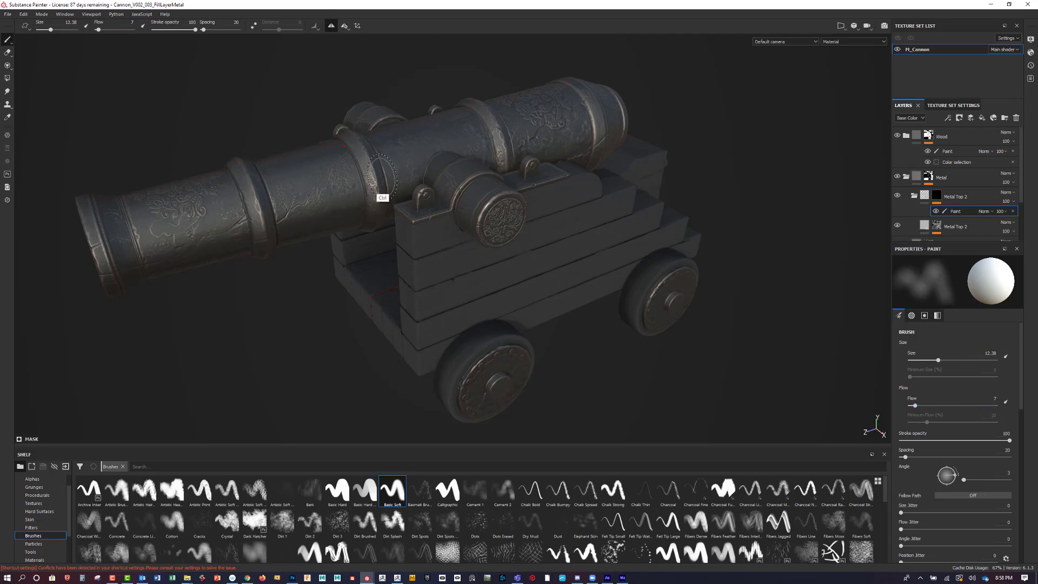
right_click_drag(380, 174, 362, 186, "ctrl")
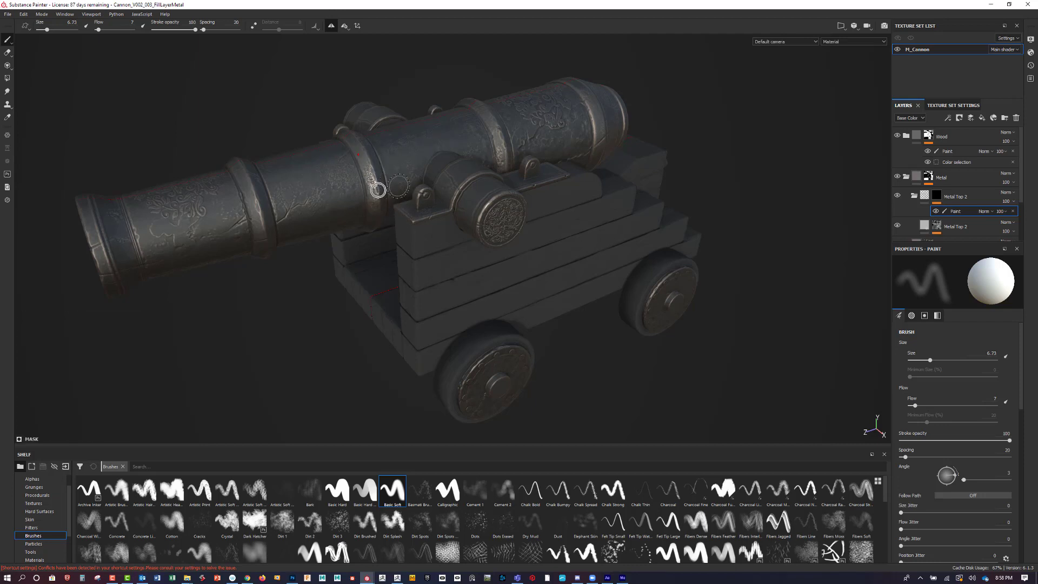
right_click_drag(370, 186, 359, 202, "ctrl")
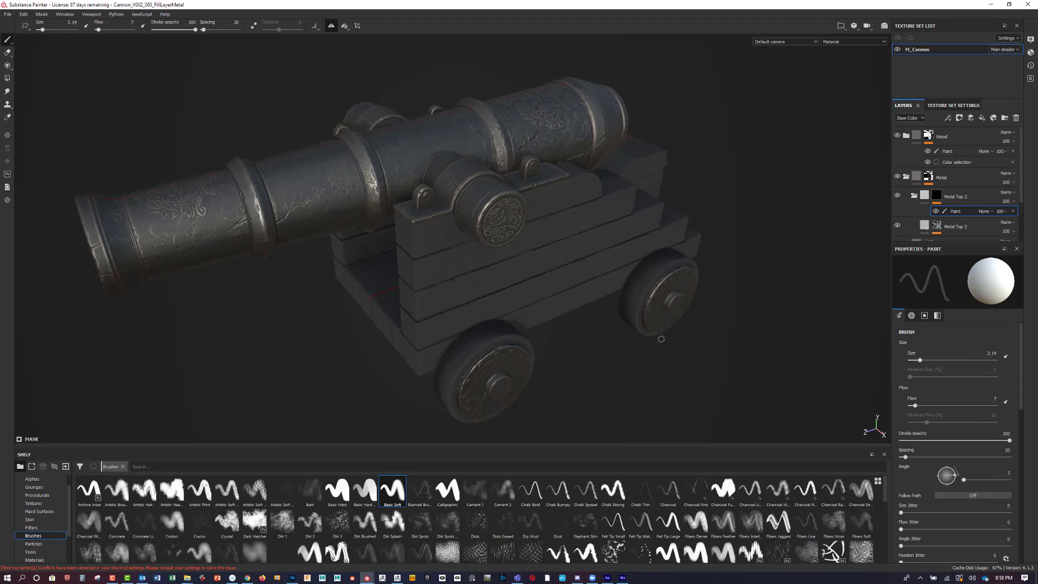
mouse_move(718, 363)
left_mouse_down("alt")
mouse_move(705, 343)
mouse_move(802, 331)
mouse_move(747, 328)
left_mouse_up("alt")
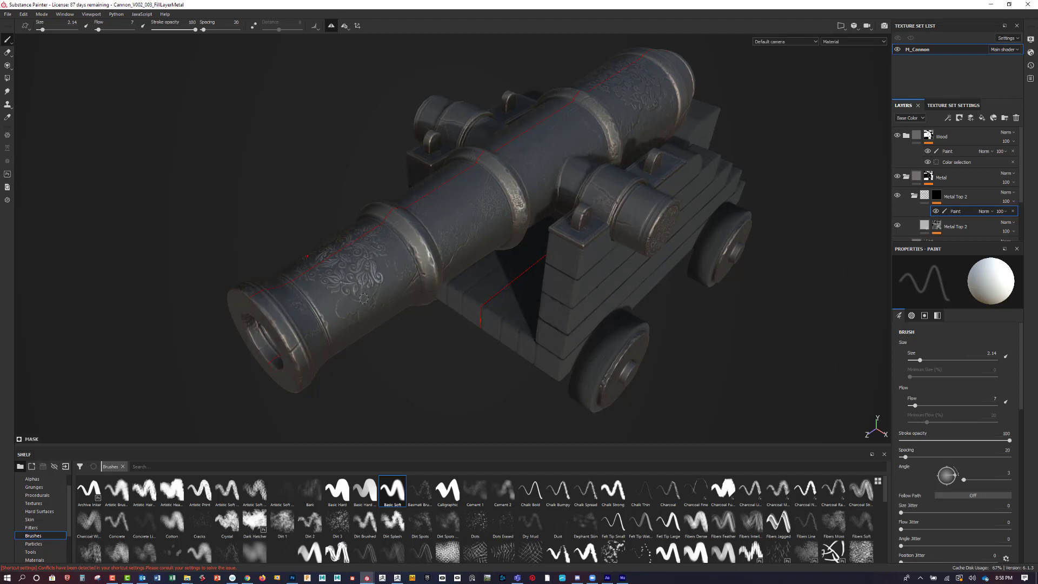
Reduce the mask brush's size to 0.35 and readjust it to 0.53 for fine highlights on the barrel's metal.
left_click_drag(919, 360, 911, 361)
left_click_drag(433, 415, 403, 346, "alt")
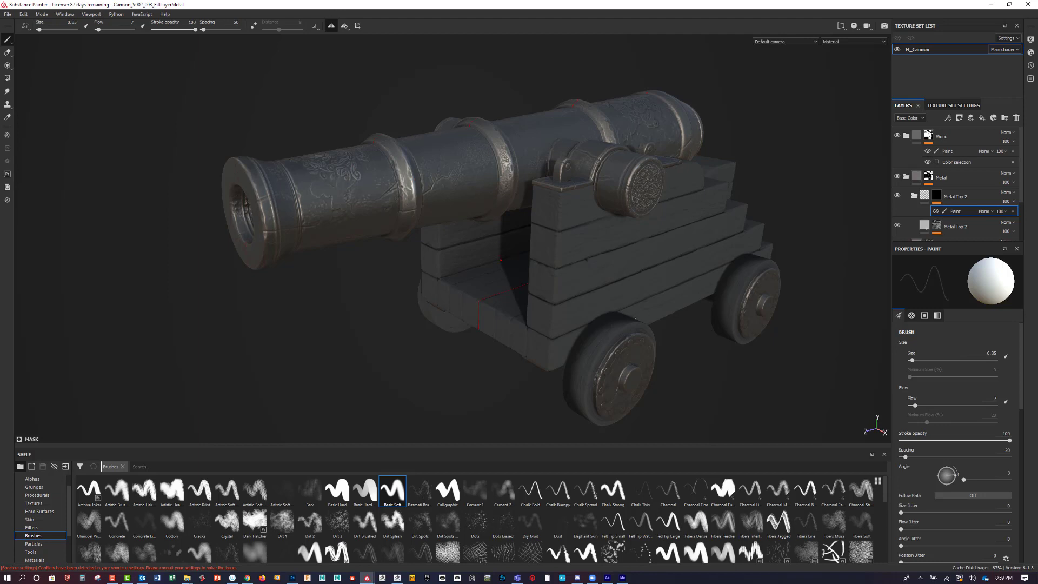
left_click_drag(500, 260, 711, 419, "alt")
left_click_drag(662, 328, 746, 352, "alt")
scroll(746, 352, "up", 3)
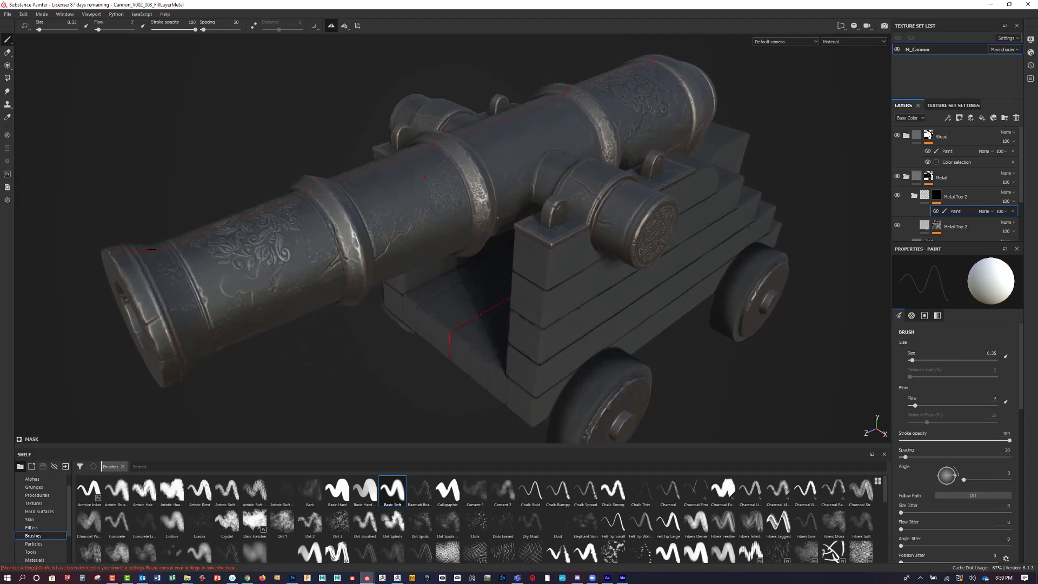
left_click_drag(912, 360, 914, 360)
left_click_drag(714, 375, 689, 367, "alt")
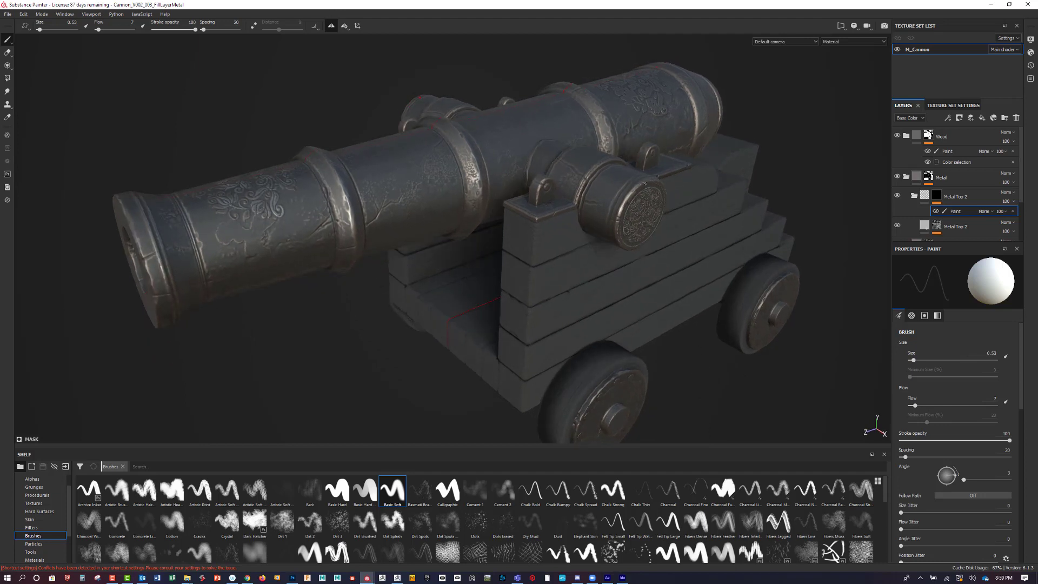
mouse_move(669, 311)
left_mouse_down("alt")
mouse_move(696, 359)
mouse_move(656, 364)
left_mouse_up("alt")
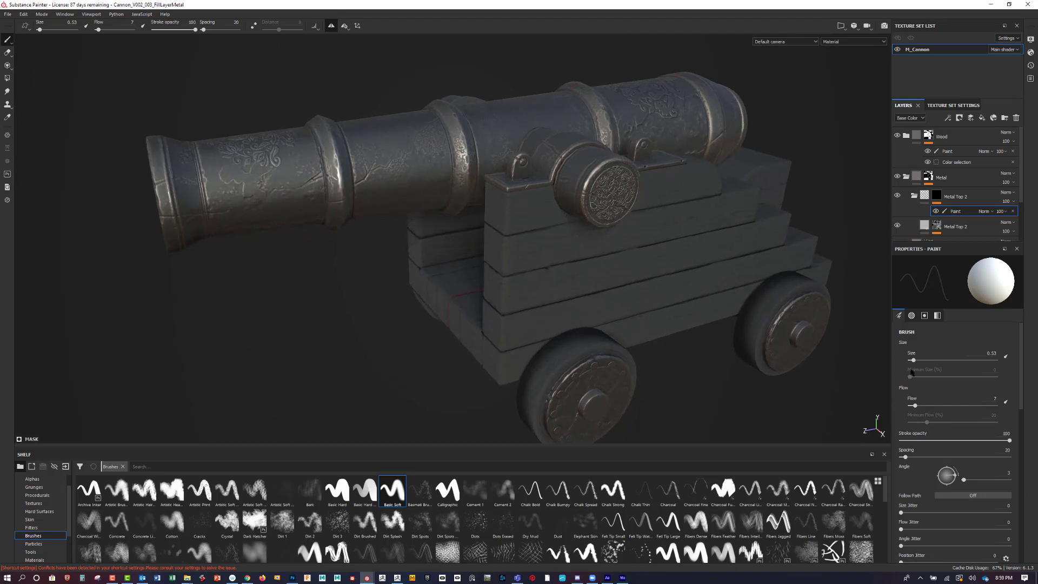
Set the mask brush's size to 1.31 and paint highlights on the front trunnion bracket and the barrel band behind the trunnion.
left_click_drag(913, 360, 916, 360)
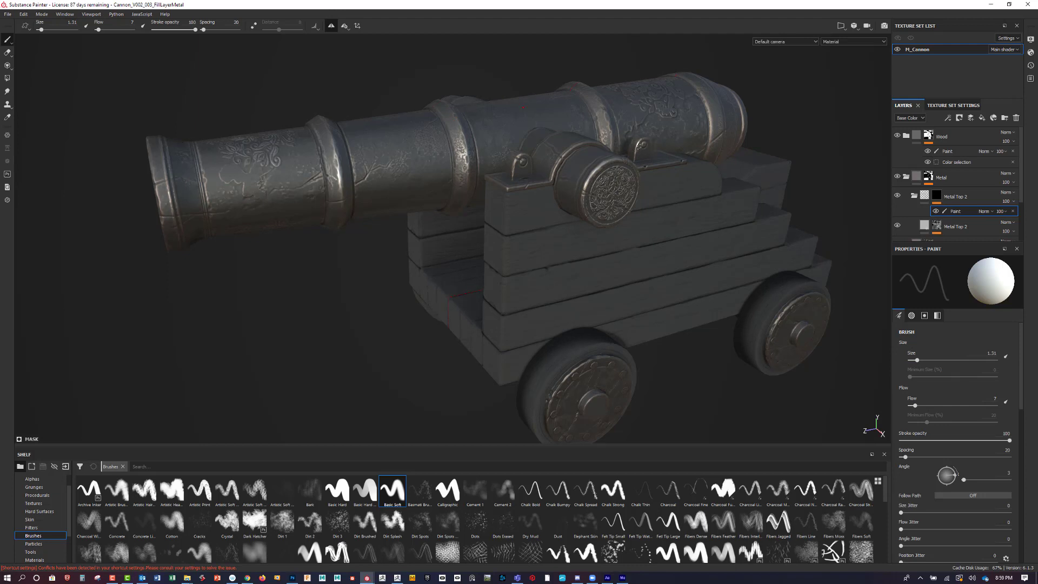
left_click_drag(516, 161, 515, 165)
left_click_drag(605, 122, 606, 129)
Examine the worn-metal highlights on the barrel, breech, trunnions and wheels from the rear, above and the front side.
left_click_drag(789, 169, 586, 218, "alt")
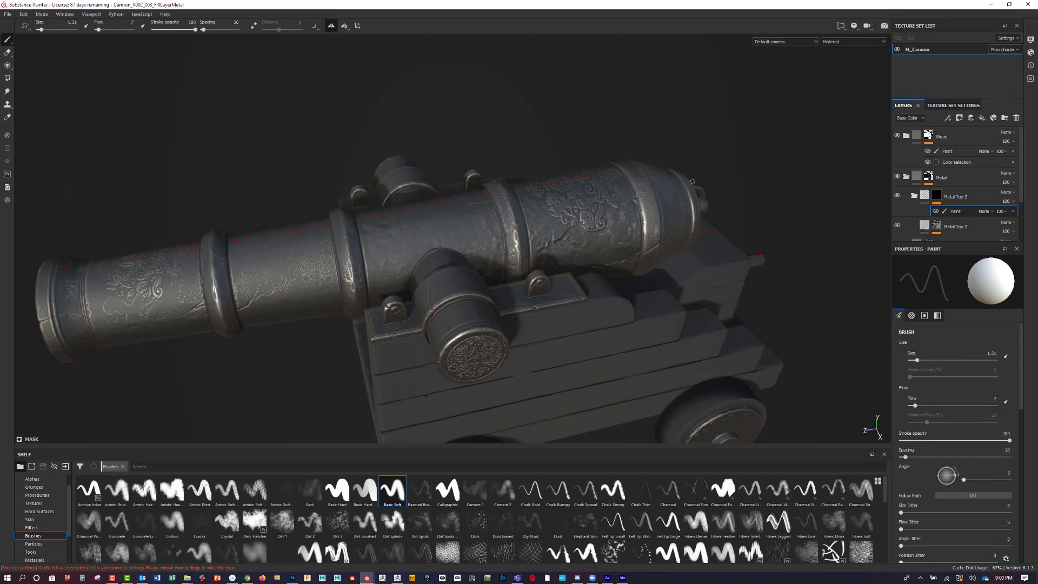
left_click_drag(820, 211, 730, 231, "alt")
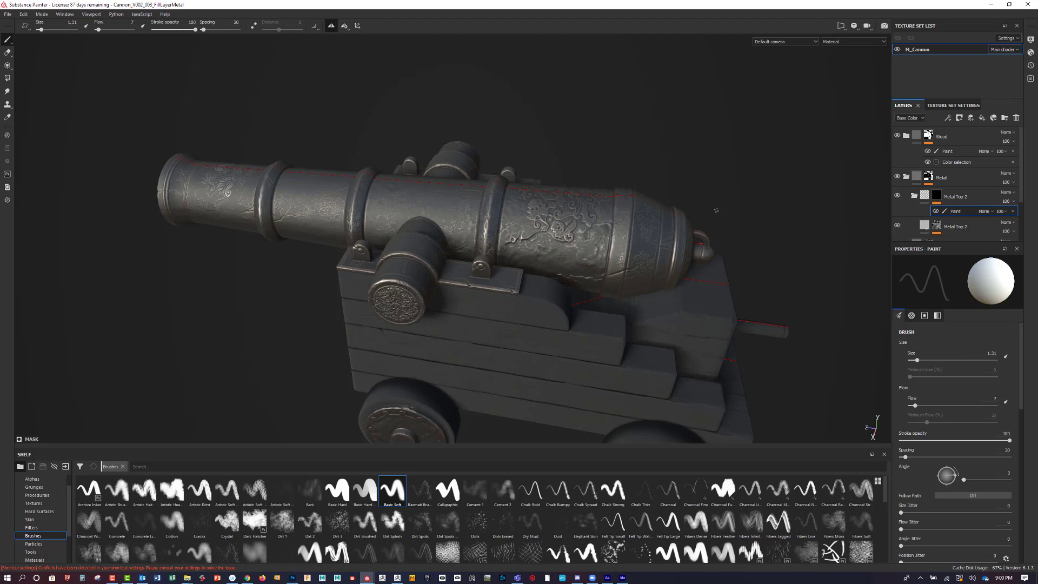
mouse_move(709, 250)
left_mouse_down("alt")
mouse_move(723, 232)
mouse_move(733, 266)
left_mouse_up("alt")
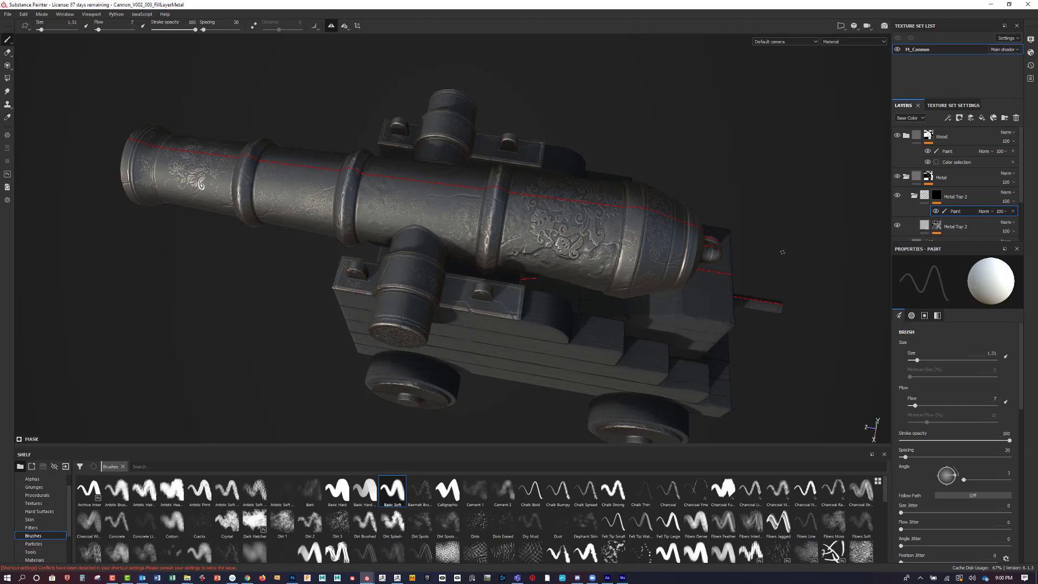
left_click_drag(783, 280, 718, 258, "alt")
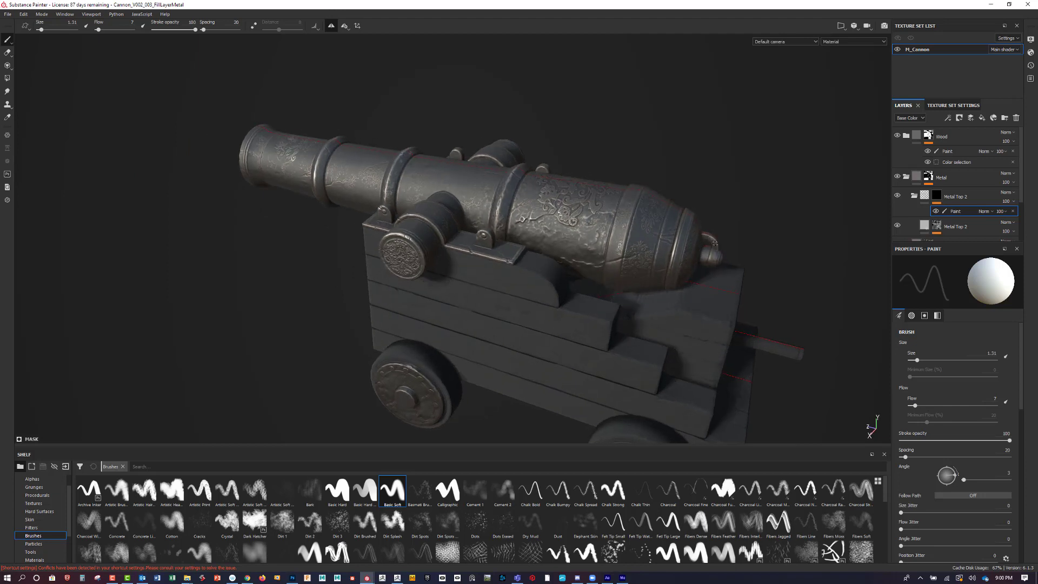
left_click_drag(690, 243, 642, 263, "alt")
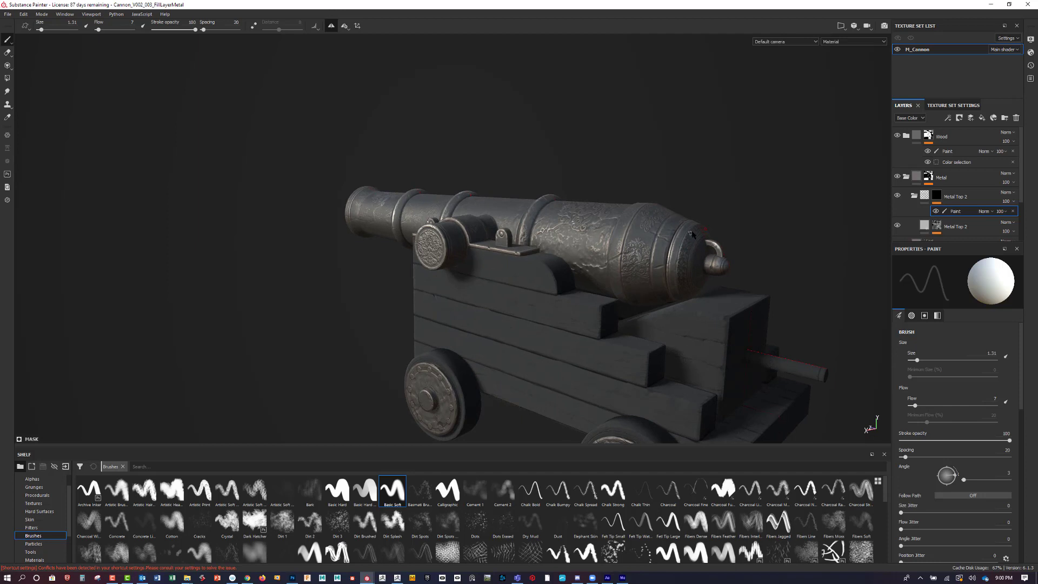
left_click_drag(726, 257, 664, 224, "alt")
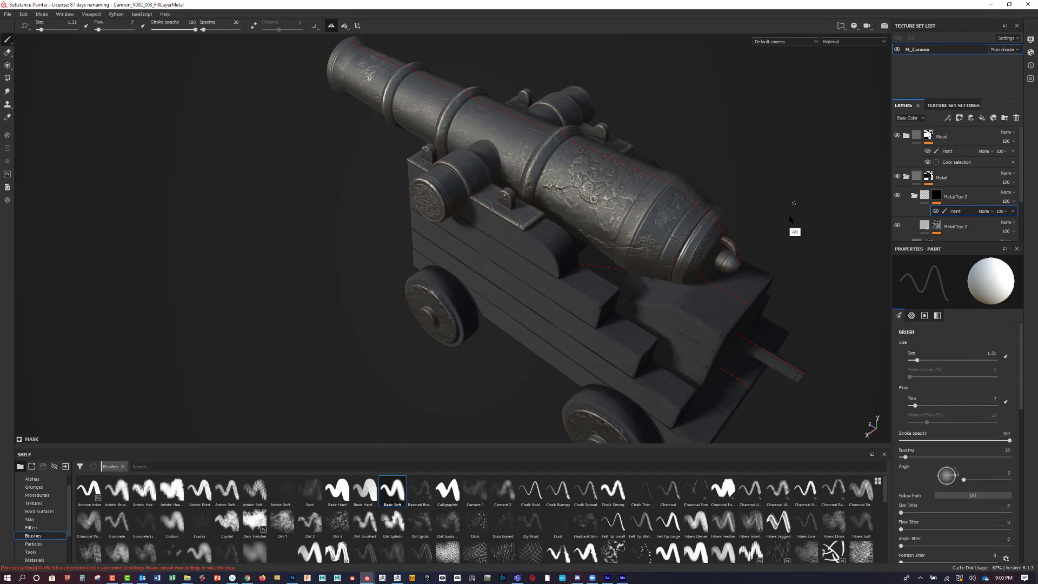
left_click_drag(779, 237, 760, 173, "alt")
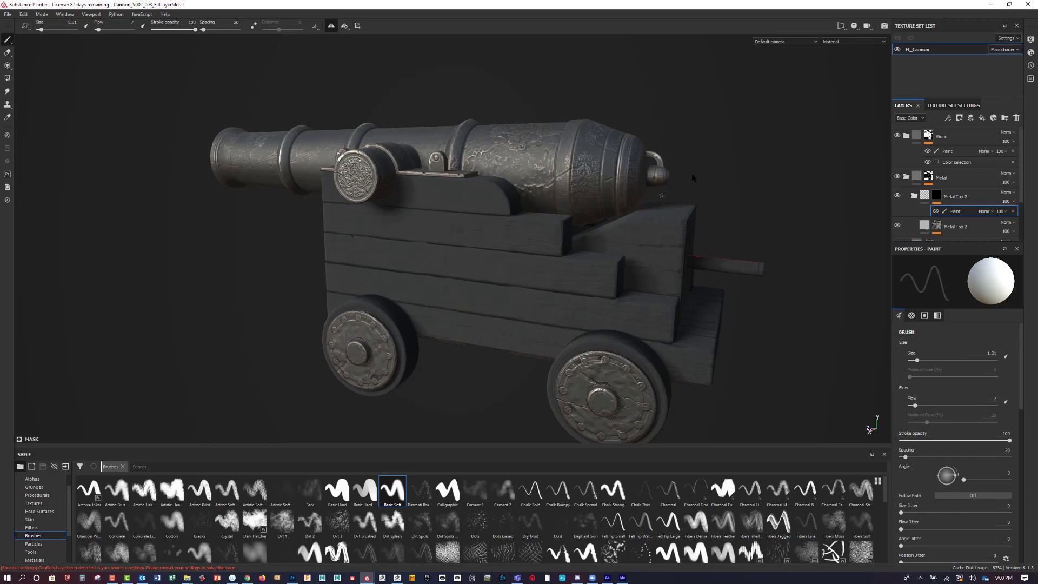
left_click_drag(658, 239, 769, 233, "alt")
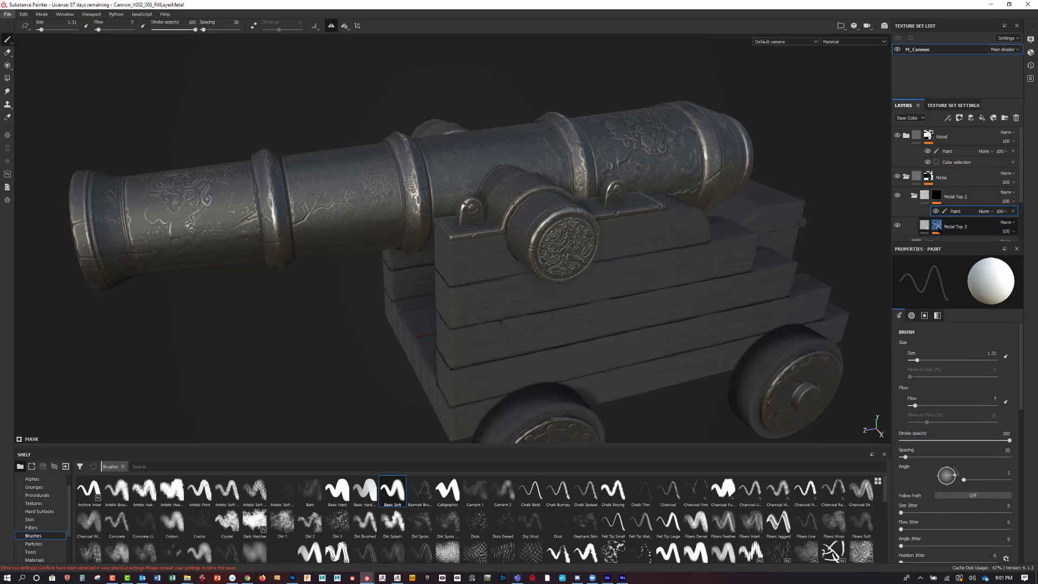
mouse_move(334, 368)
left_mouse_down("alt")
mouse_move(342, 355)
mouse_move(364, 382)
mouse_move(346, 368)
left_mouse_up("alt")
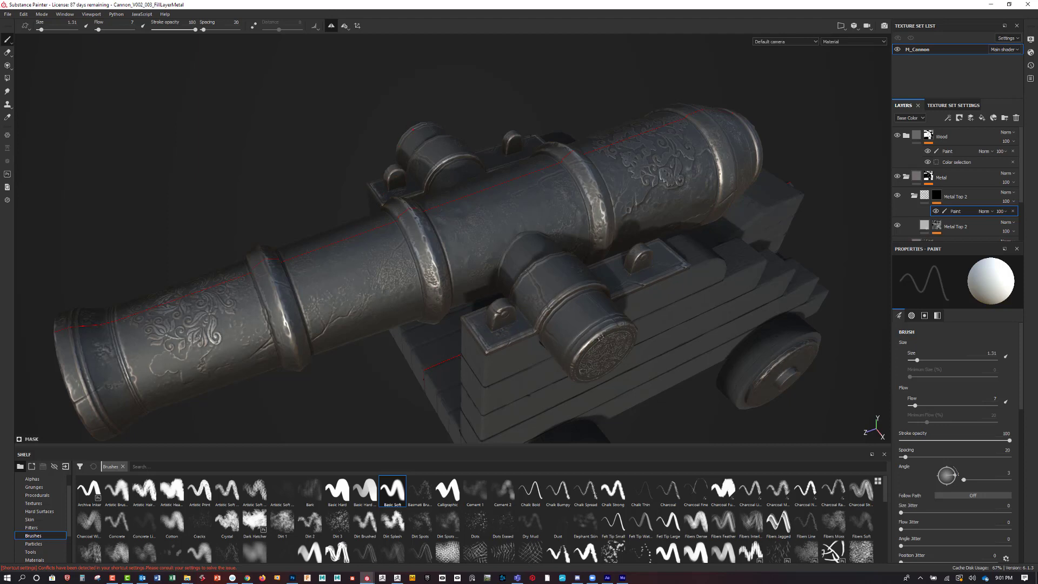
mouse_move(767, 218)
left_mouse_down("alt")
mouse_move(815, 199)
mouse_move(778, 210)
left_mouse_up("alt")
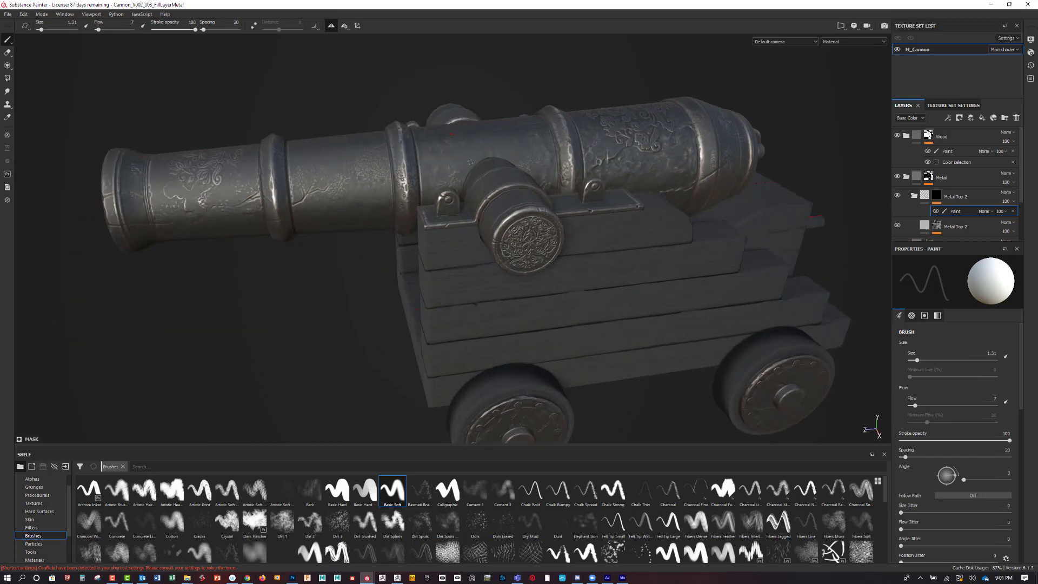
Enlarge the mask brush to size 7.87 over the barrel beside the trunnion.
mouse_move(470, 163)
right_mouse_down("ctrl")
mouse_move(501, 147)
mouse_move(488, 151)
right_mouse_up("ctrl")
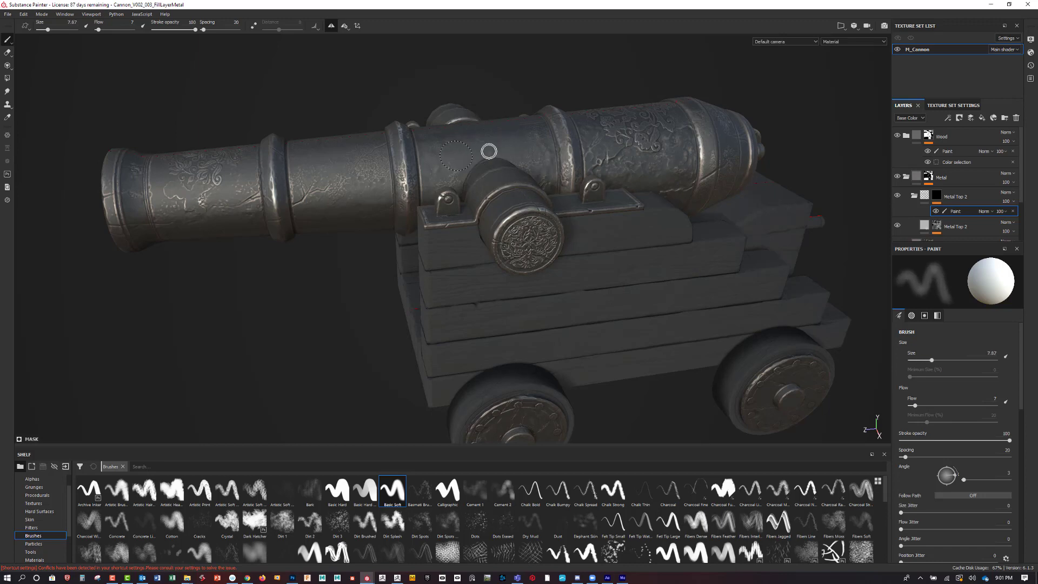
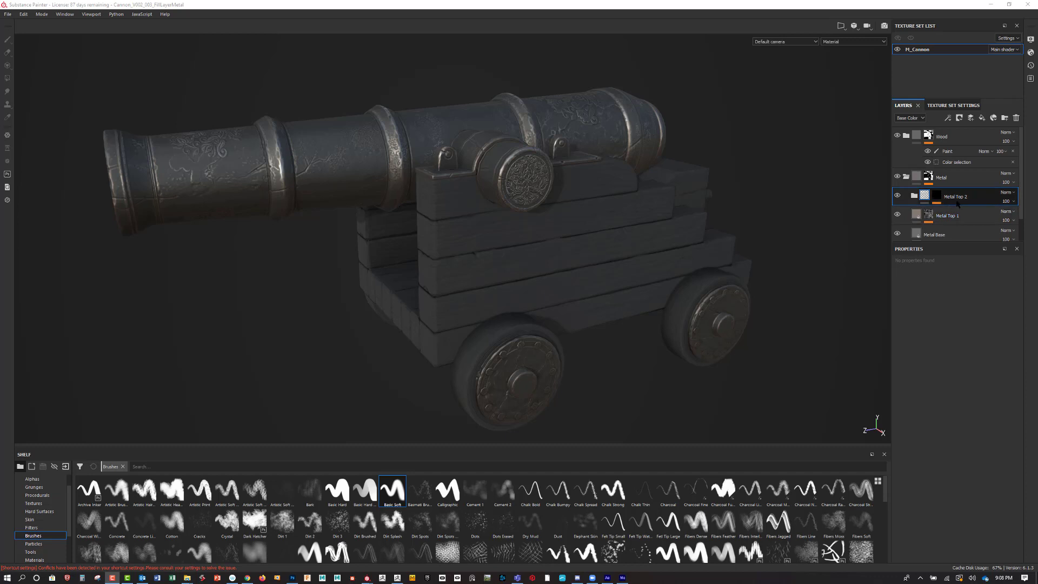
Create a folder named Metal AO above the Metal Top 2 folder inside the Metal folder.
double_click(958, 199)
key("Return")
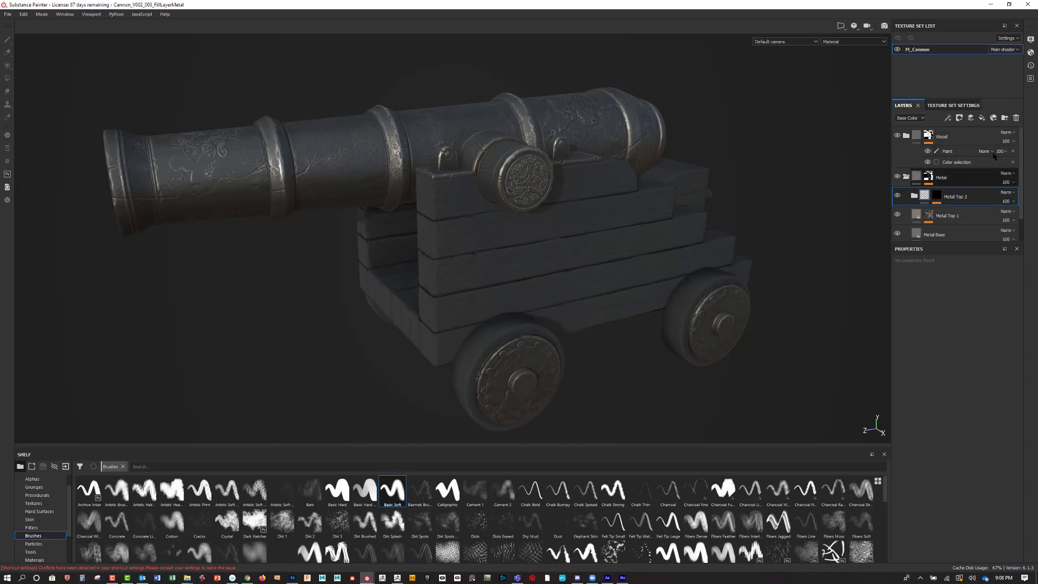
left_click(1004, 119)
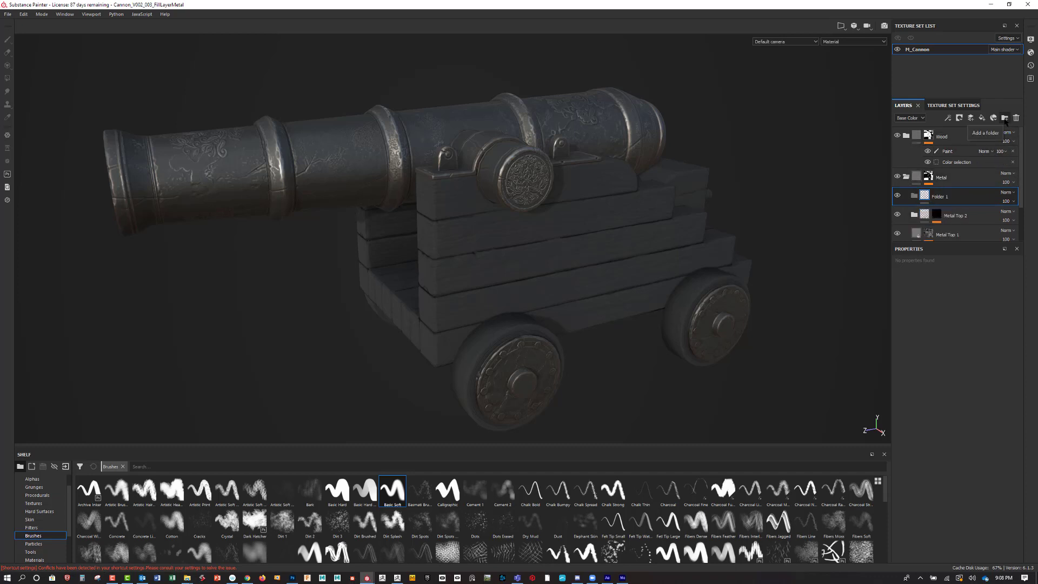
double_click(943, 197)
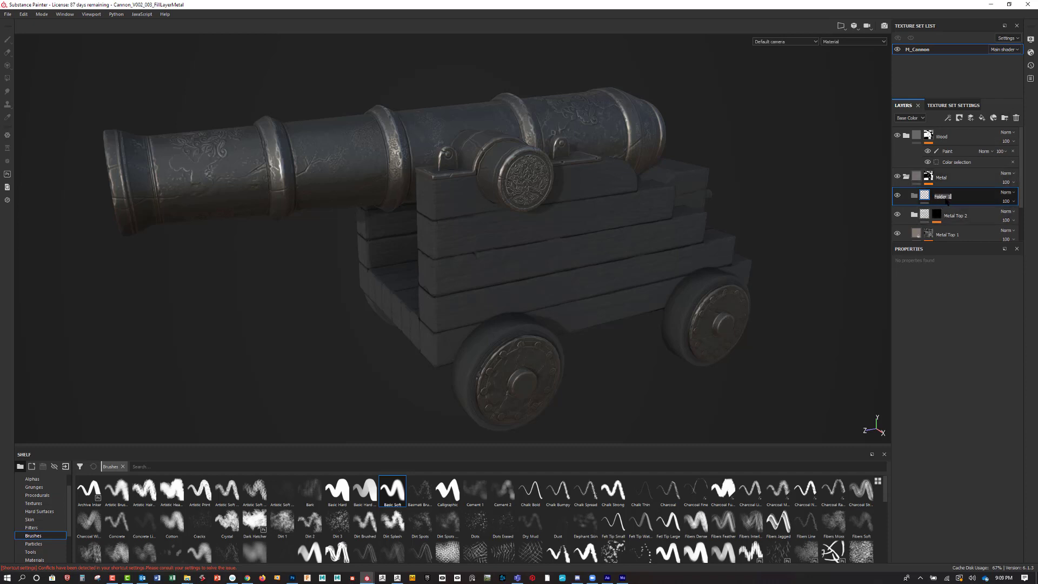
type("Metal AO")
key("Return")
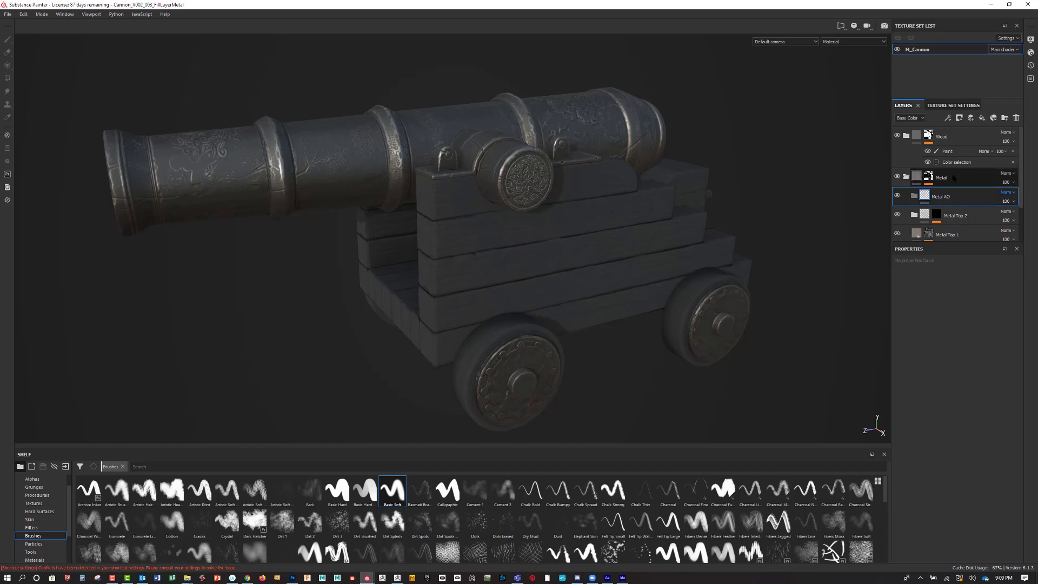
double_click(955, 179)
key("Return")
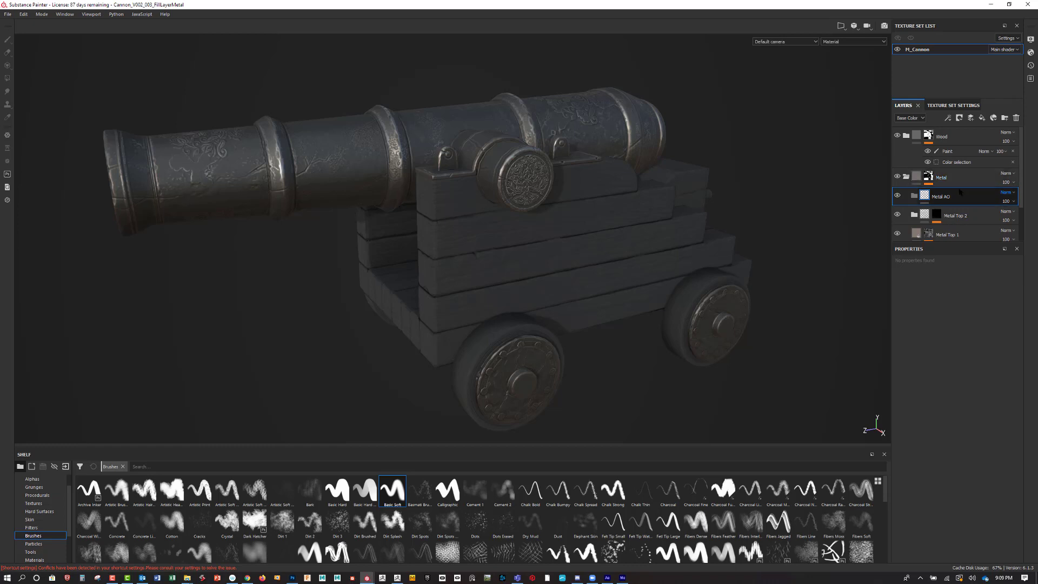
Add a fill layer inside the Metal AO folder and rename it Metal AO 1.
left_click(982, 119)
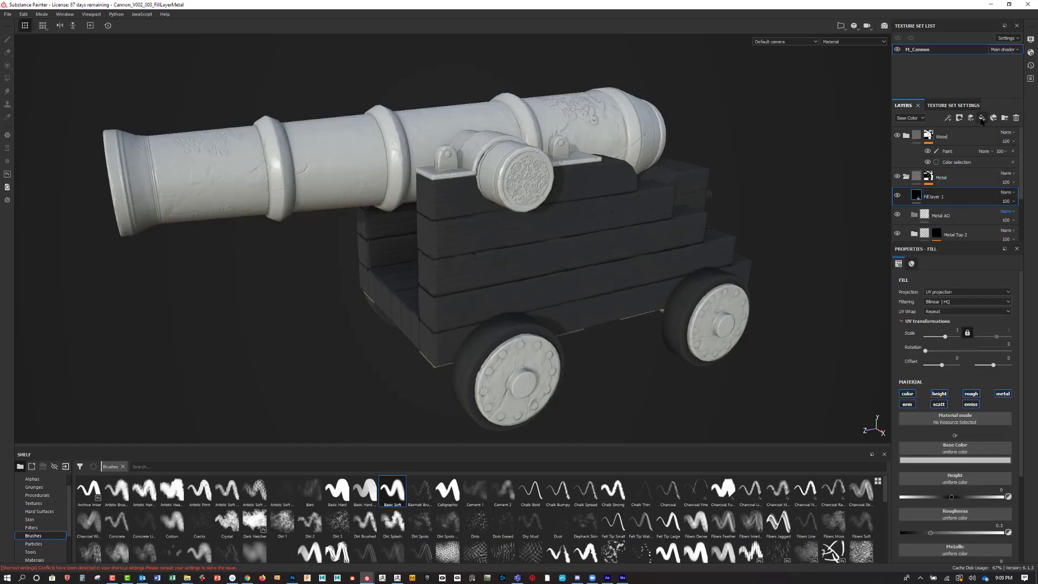
left_click_drag(919, 197, 924, 202)
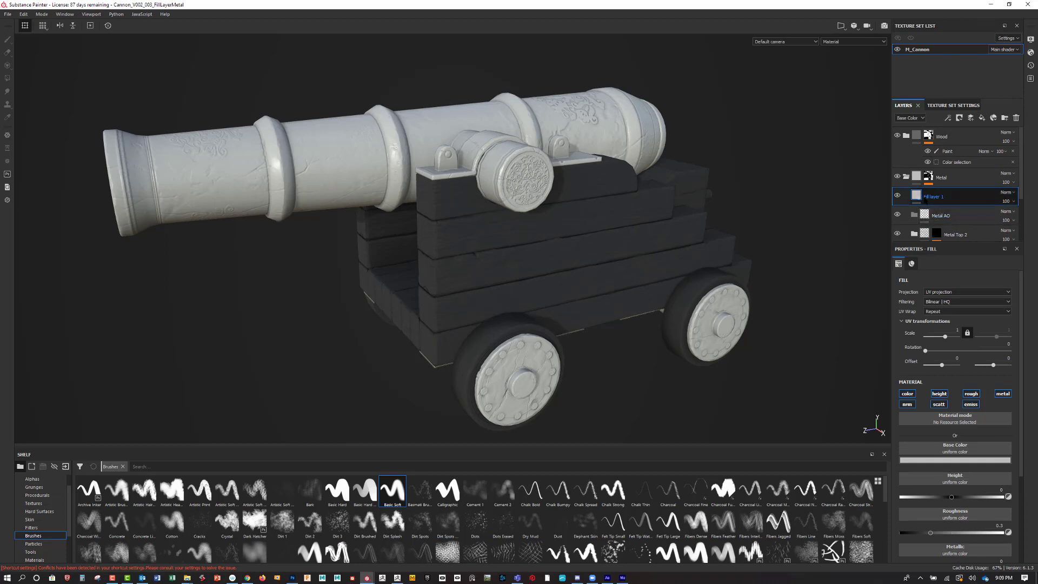
left_click_drag(940, 197, 945, 215)
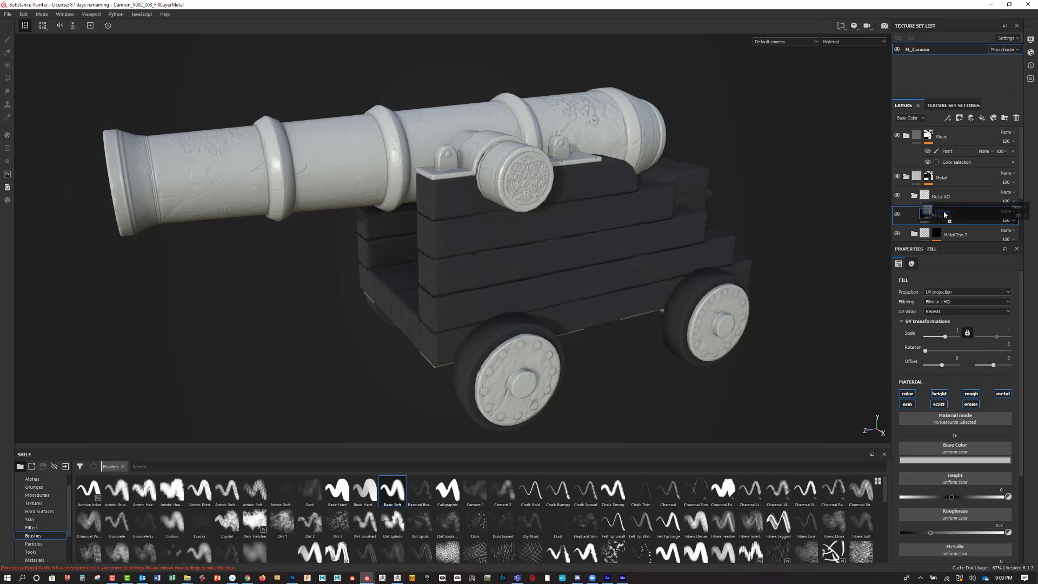
double_click(945, 215)
type("Metal AO")
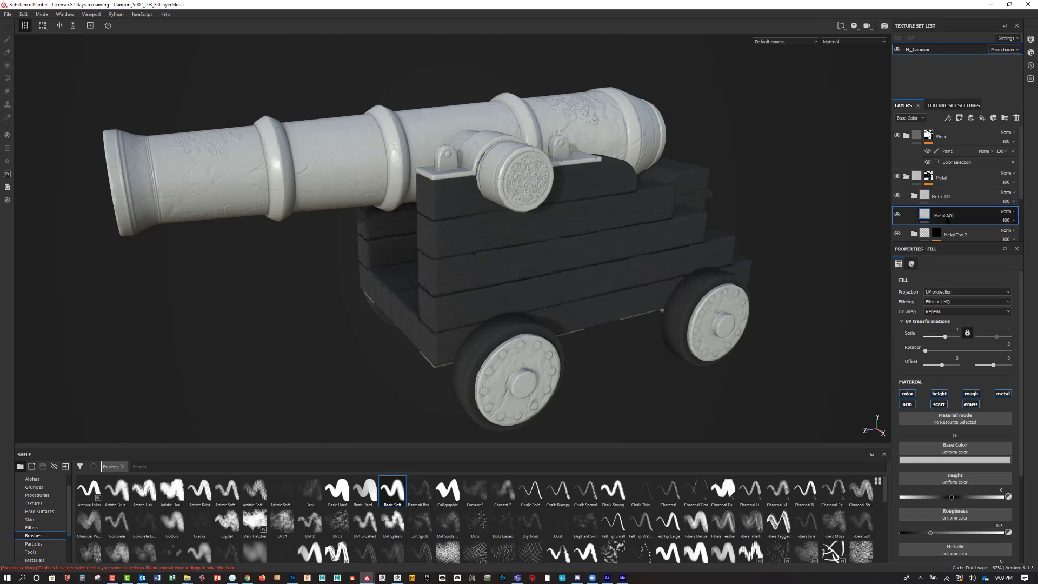
key("Return")
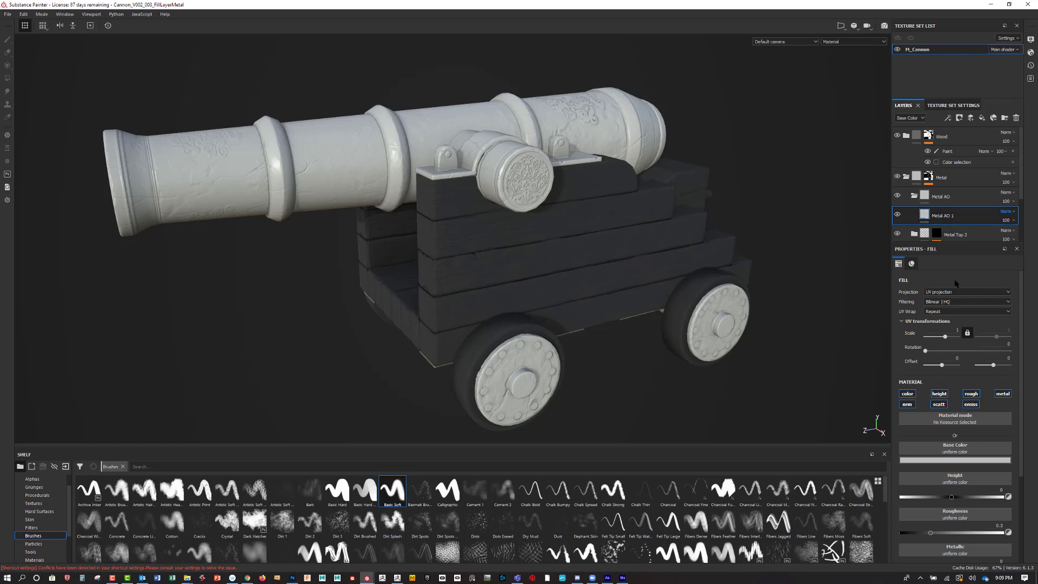
Limit the Metal AO 1 fill to the color, roughness and metallic channels.
left_click(939, 393)
left_click(907, 404)
left_click(938, 404)
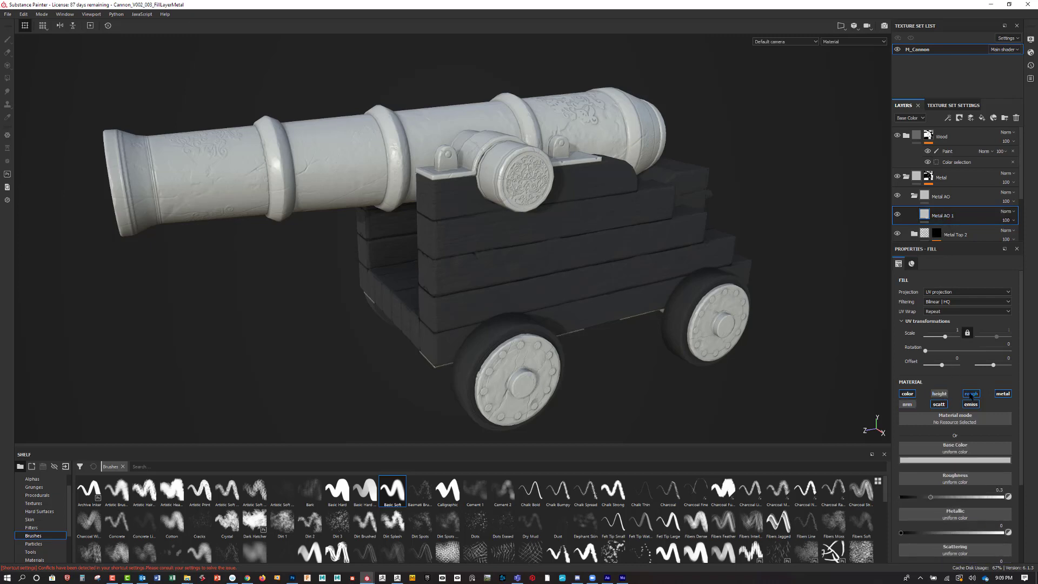
left_click(971, 393)
left_click(968, 403)
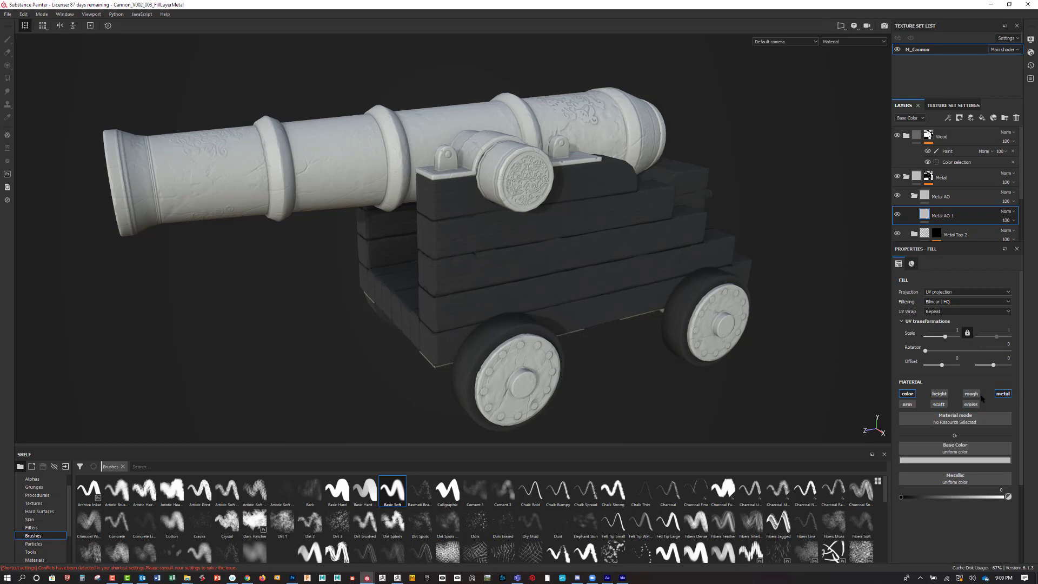
left_click(971, 393)
left_click(1003, 394)
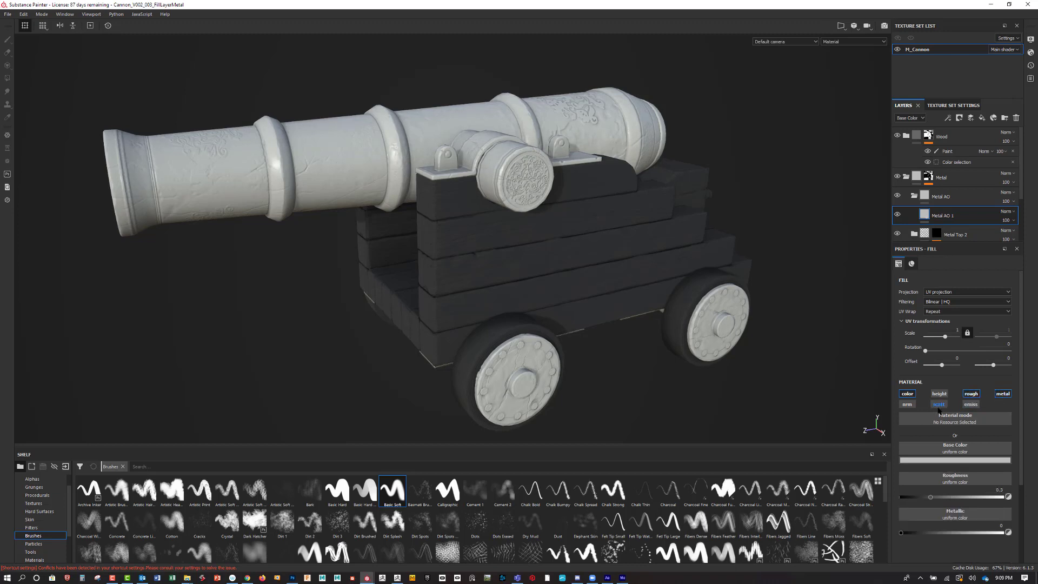
Set the Metal AO 1 fill's base color to a dark, muted purple with hue 0.760.
left_click(929, 463)
left_click(927, 536)
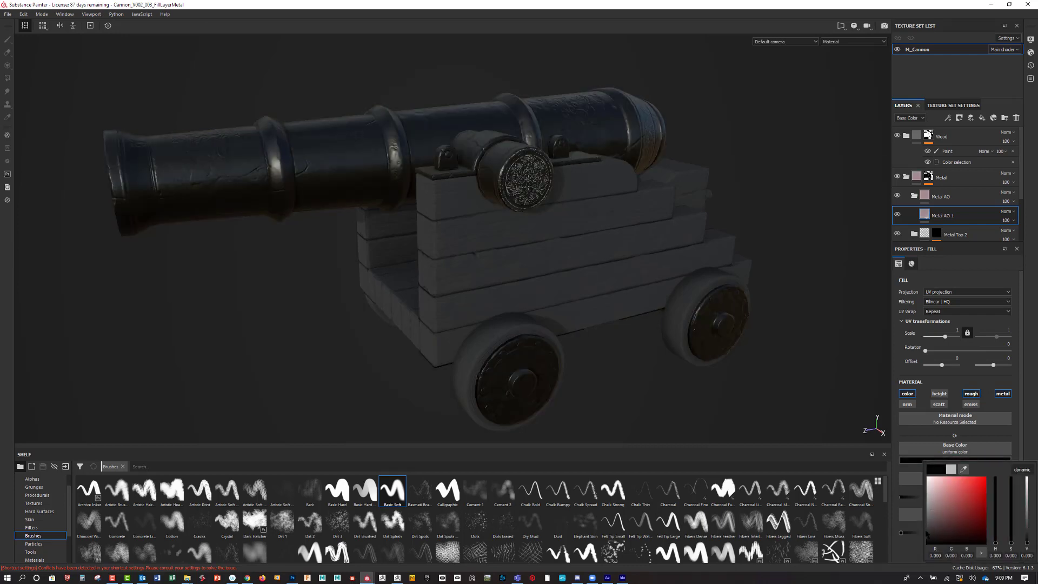
mouse_move(928, 536)
left_mouse_down()
mouse_move(929, 520)
mouse_move(918, 547)
left_mouse_up()
left_click_drag(914, 550, 935, 528)
left_click_drag(995, 542, 995, 493)
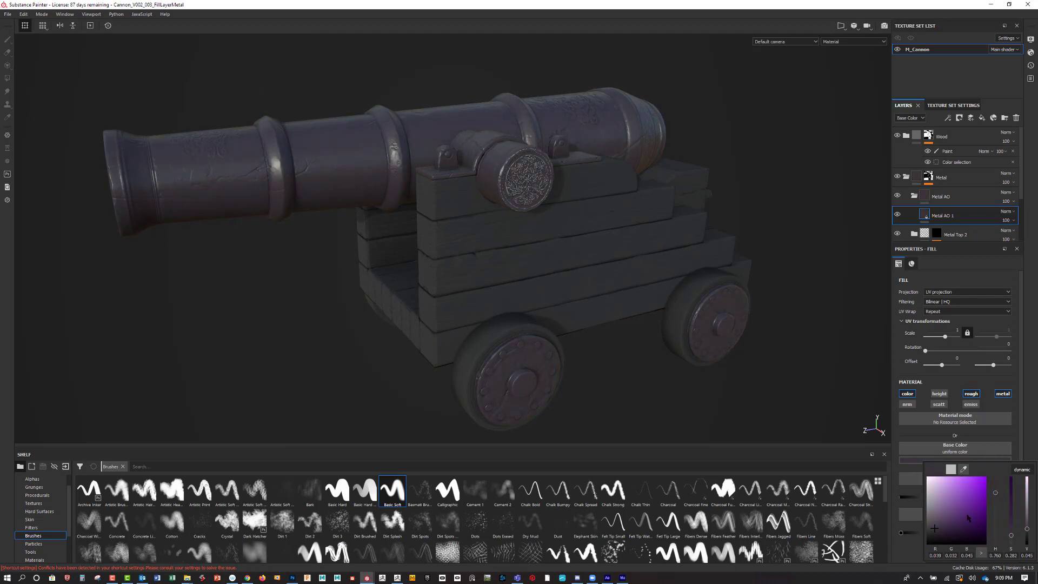
left_click_drag(945, 528, 932, 524)
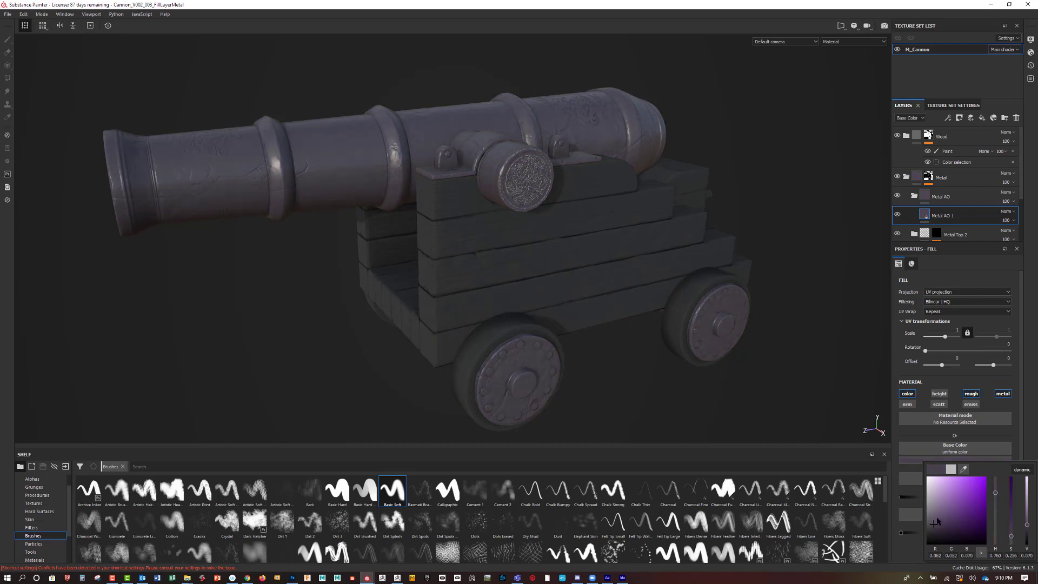
Set the Metal AO 1 fill's roughness to 1 and keep its metallic value at 0.
left_click(972, 394)
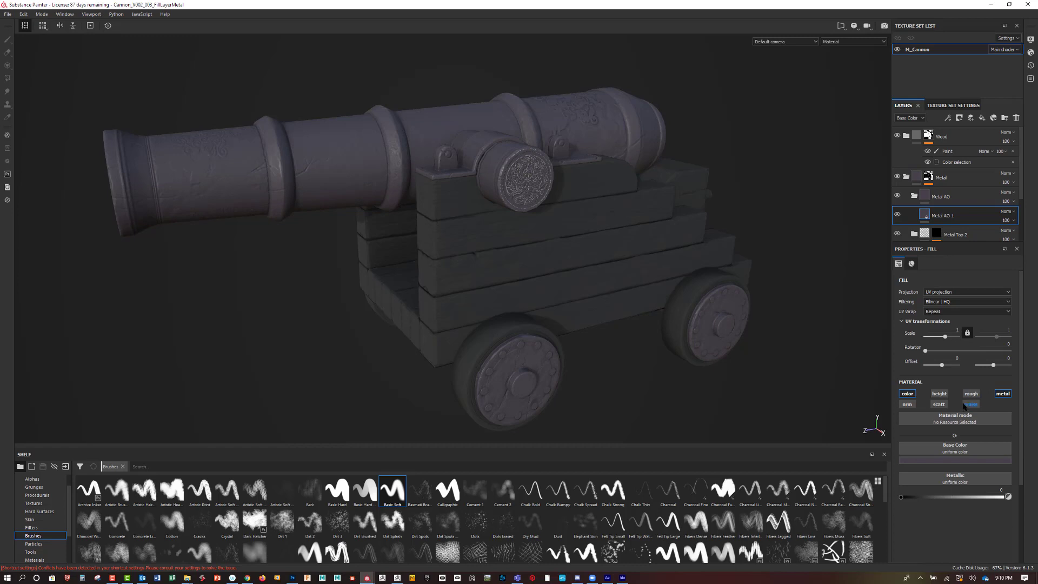
left_click(971, 394)
left_click_drag(930, 496, 1008, 501)
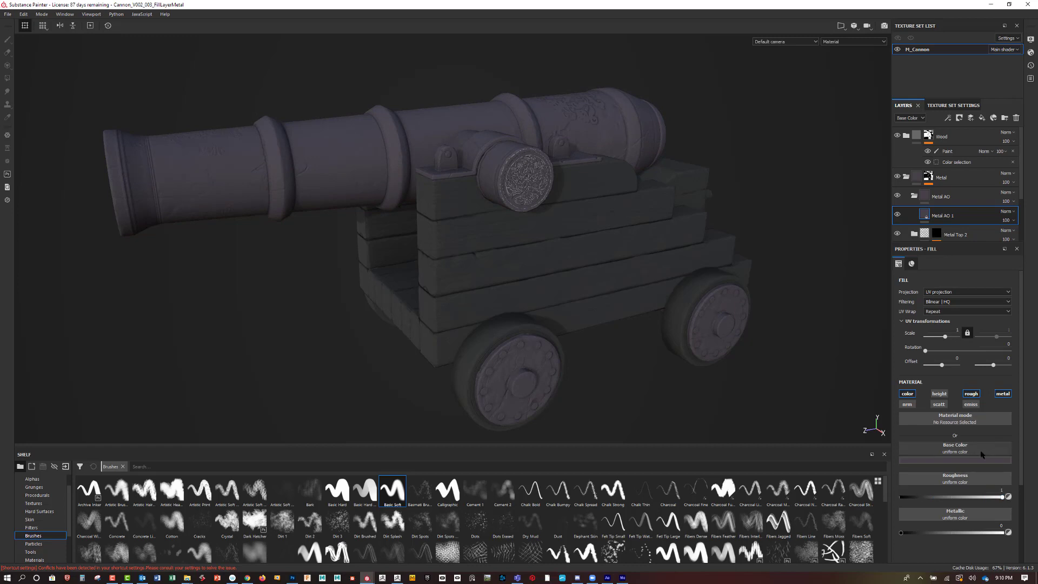
left_click(1003, 394)
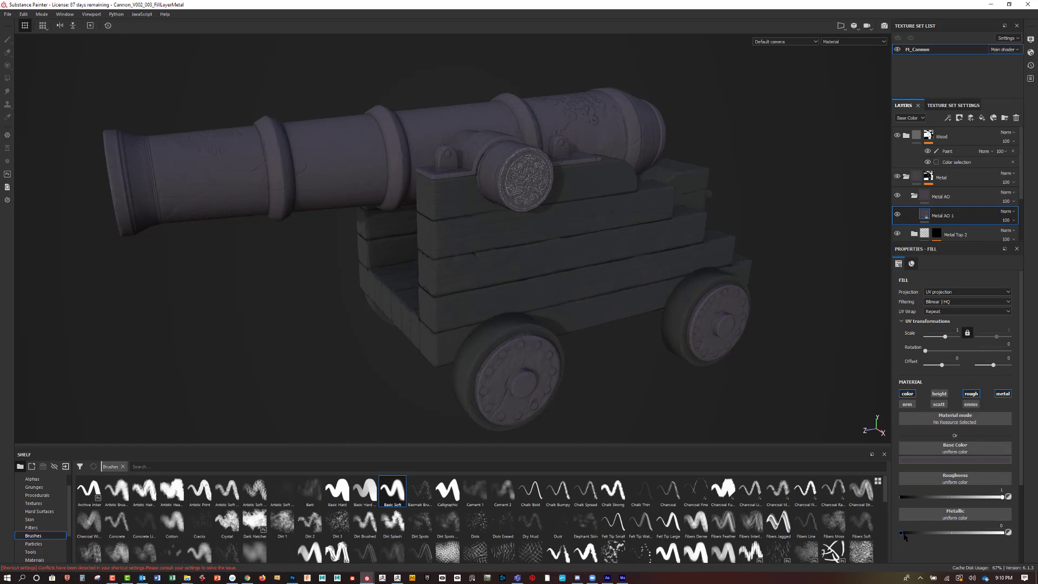
mouse_move(902, 533)
left_mouse_down()
mouse_move(1035, 538)
mouse_move(886, 532)
left_mouse_up()
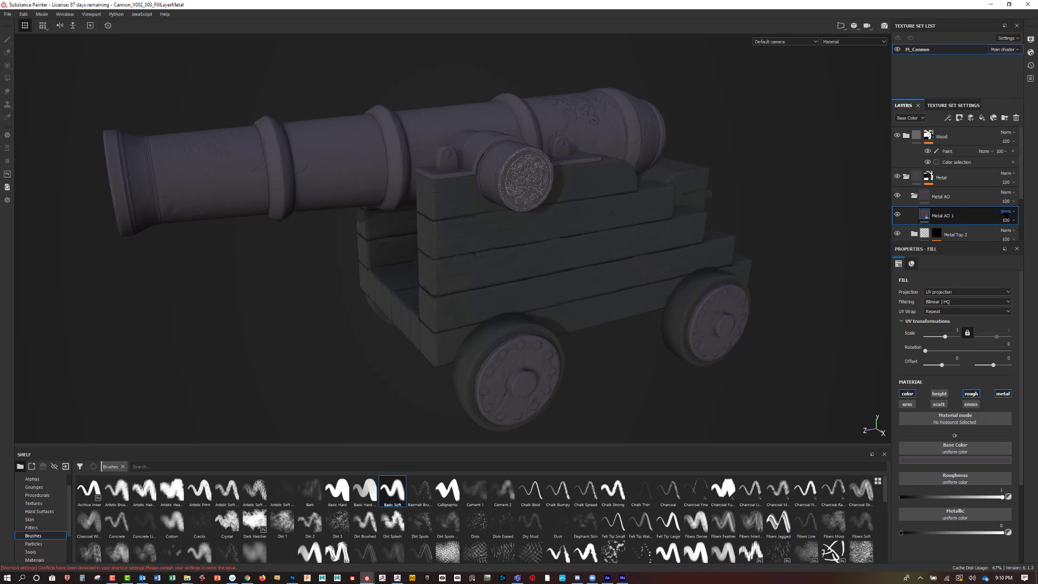
Set the Metal AO 1 layer's blending mode to Multiply and the Metal AO folder's to Passthrough.
left_click(1005, 212)
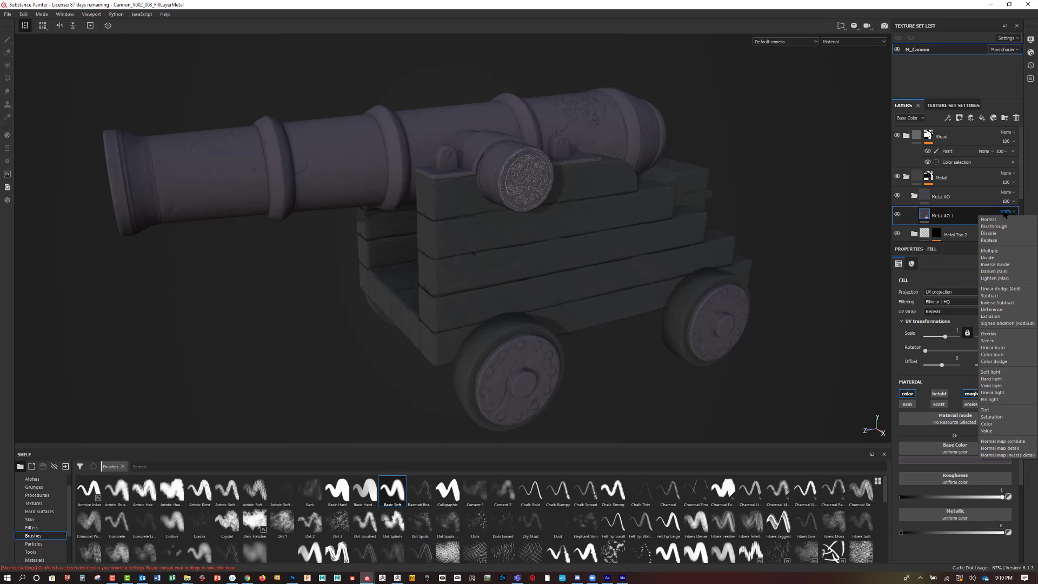
left_click(1007, 252)
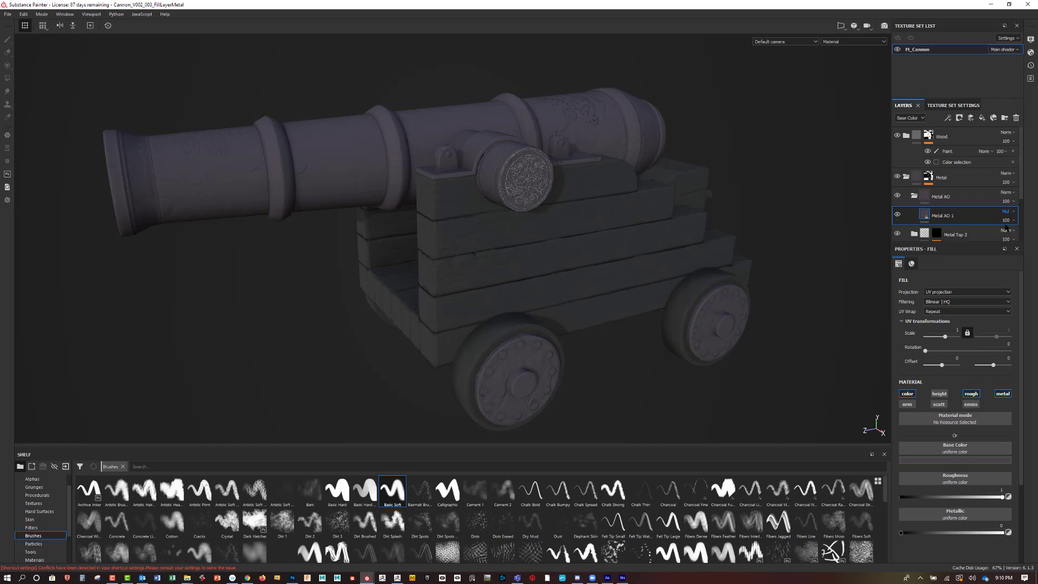
left_click(916, 196)
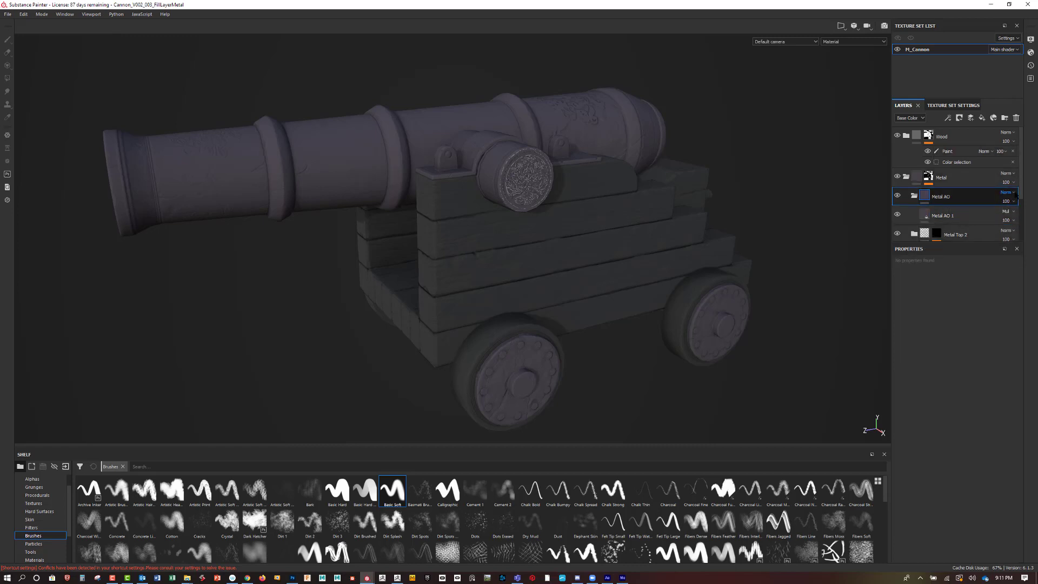
left_click(1016, 193)
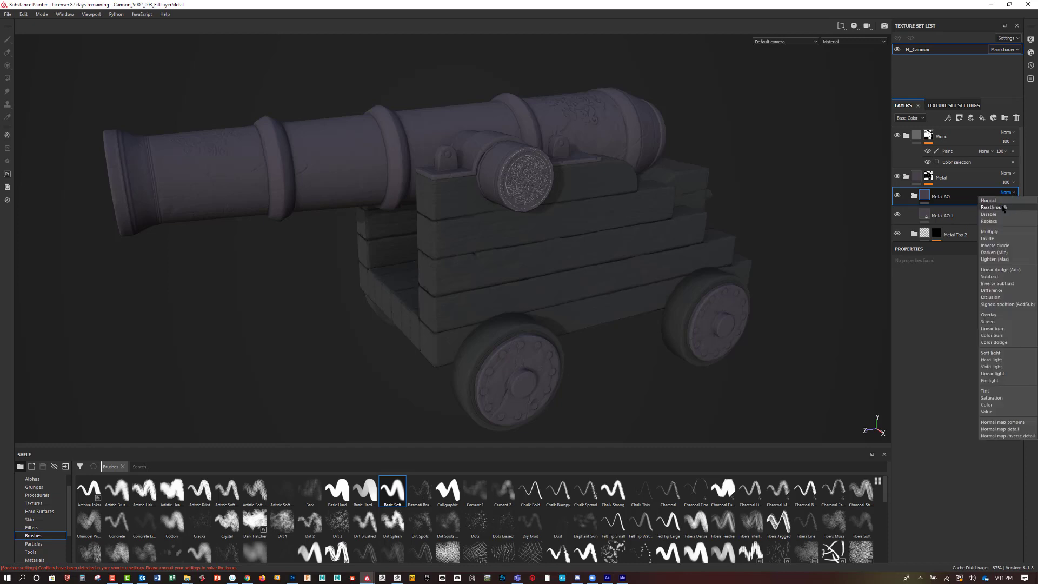
left_click(1003, 209)
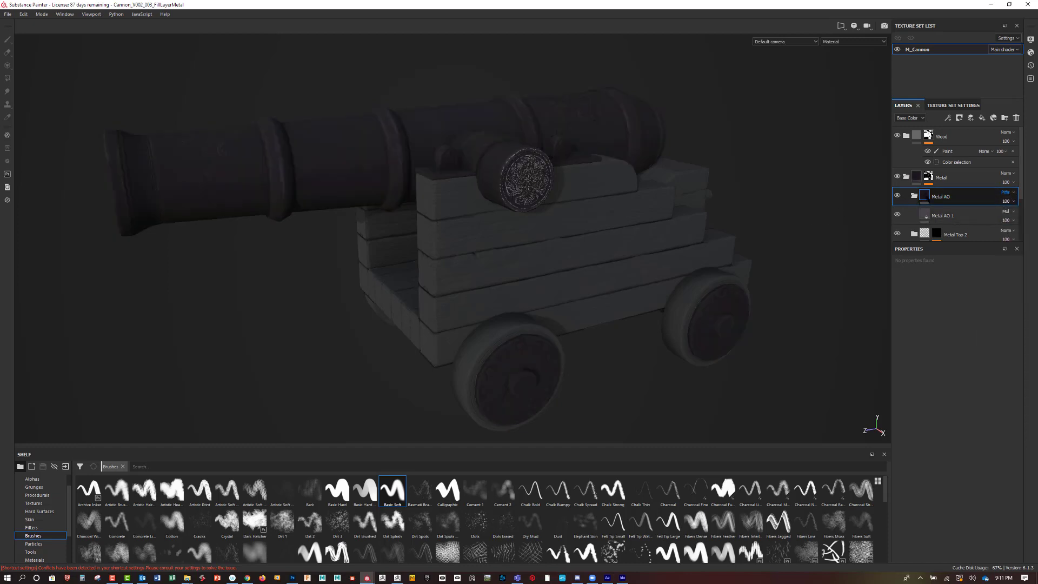
Adjust the Metal AO 1 fill's base color to a slightly more saturated dark purple.
mouse_move(927, 215)
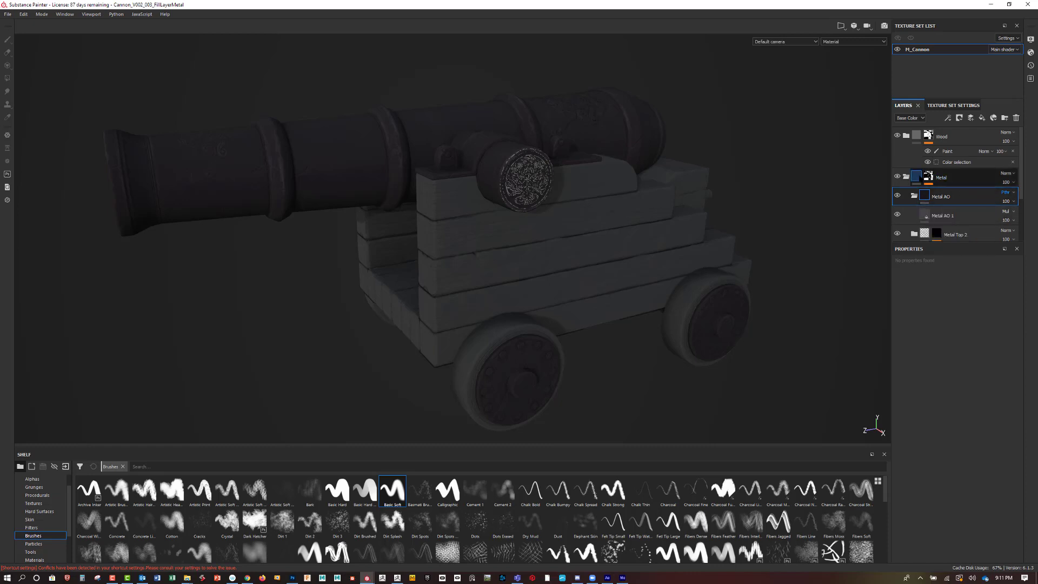
left_click(967, 177)
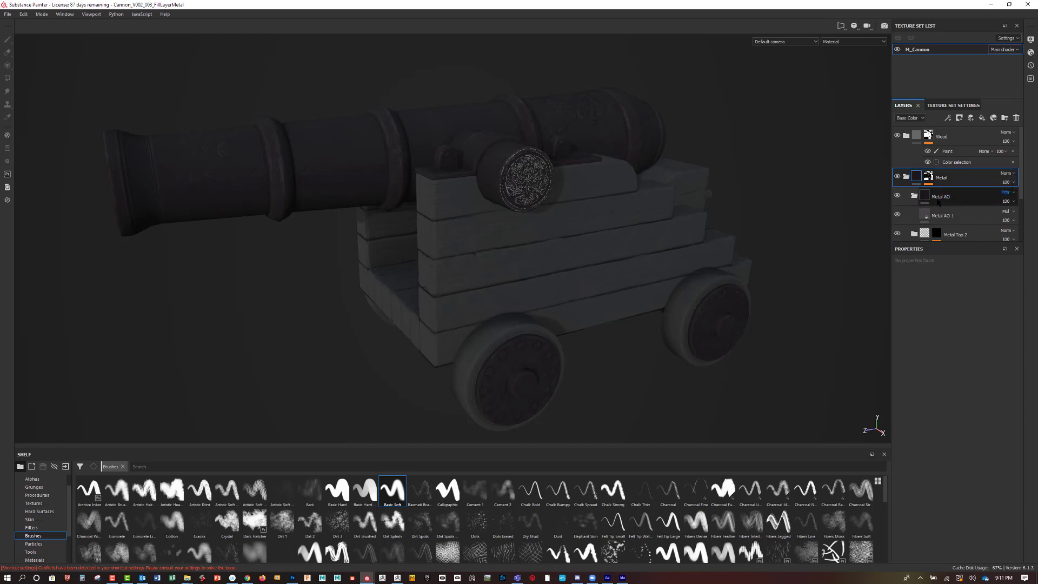
left_click(975, 216)
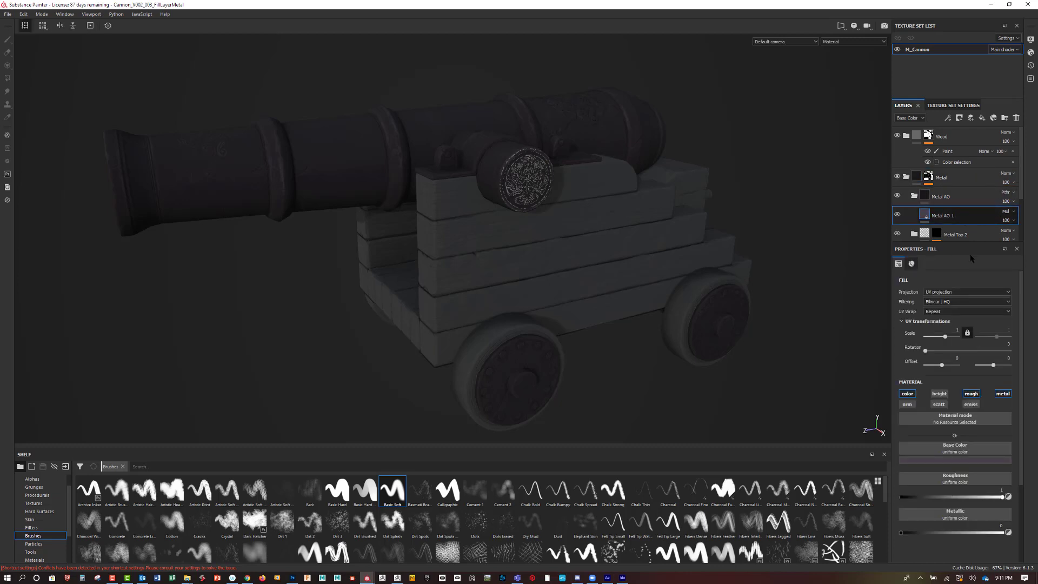
left_click(970, 461)
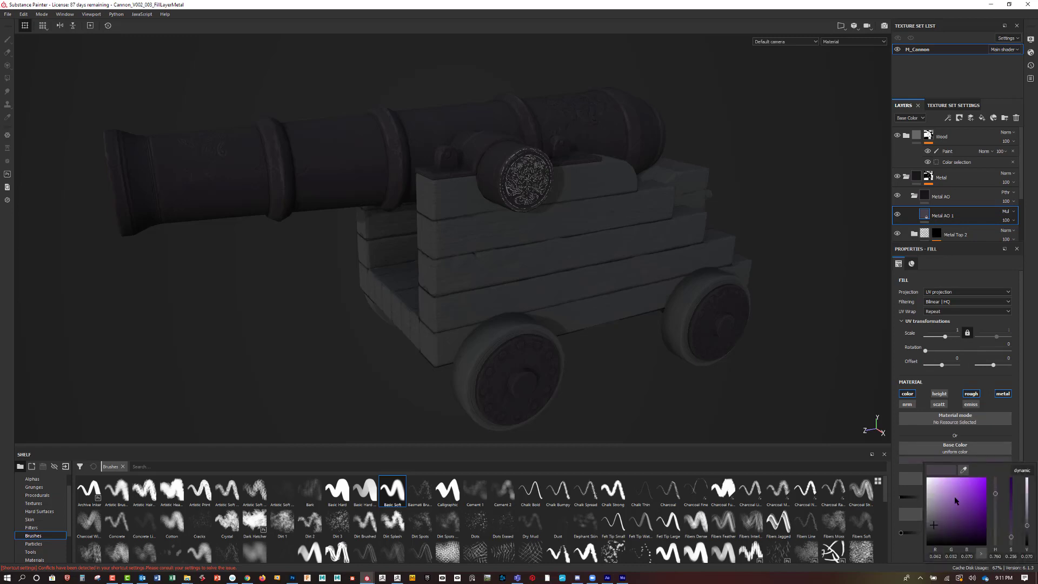
left_click_drag(938, 523, 944, 517)
mouse_move(957, 507)
left_mouse_down()
mouse_move(1003, 479)
mouse_move(992, 530)
mouse_move(974, 520)
mouse_move(940, 526)
left_mouse_up()
double_click(943, 215)
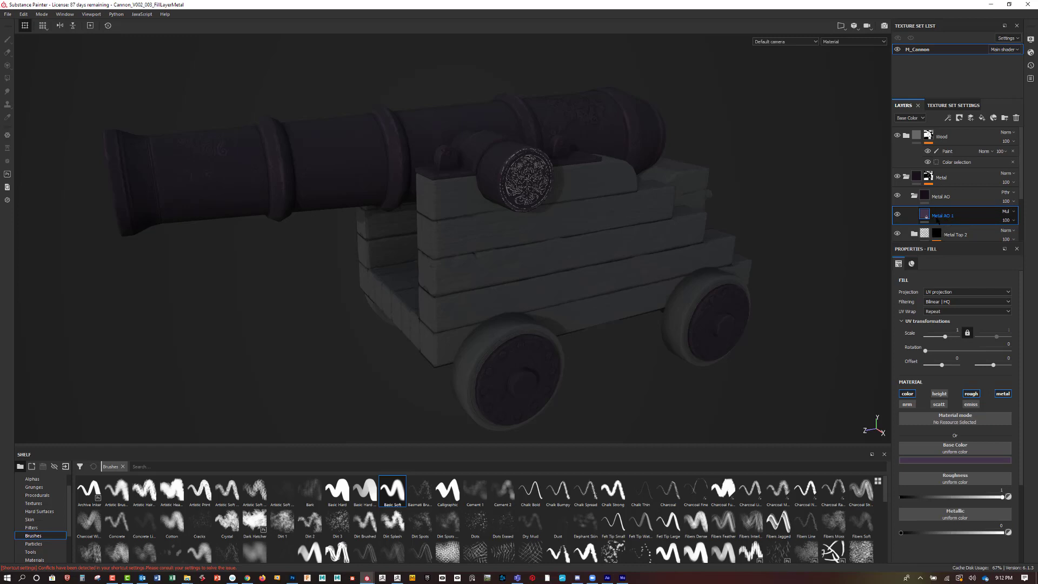
left_click(944, 215)
left_click_drag(927, 216, 926, 196)
double_click(943, 197)
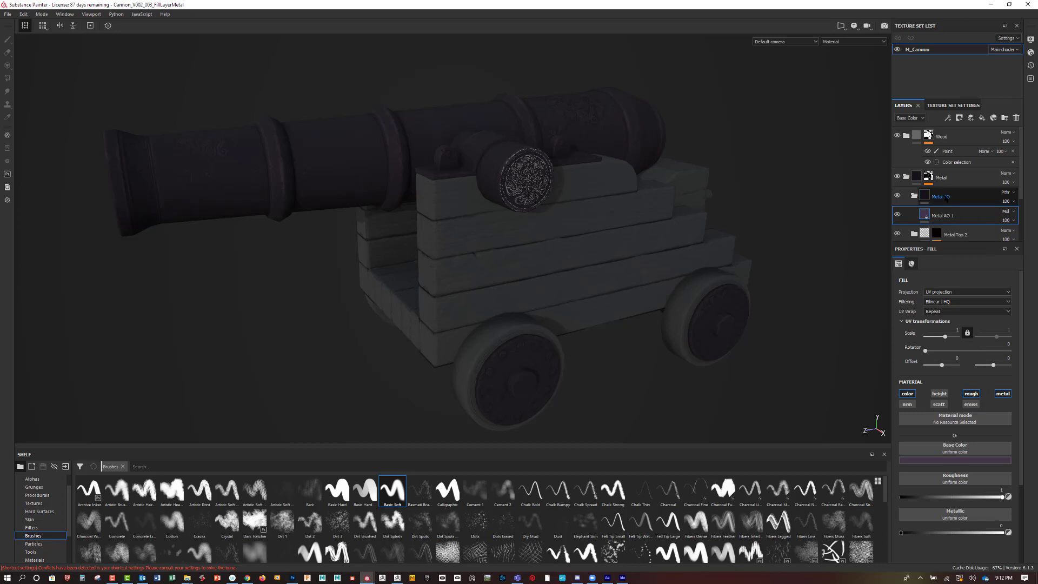
key("Return")
double_click(946, 216)
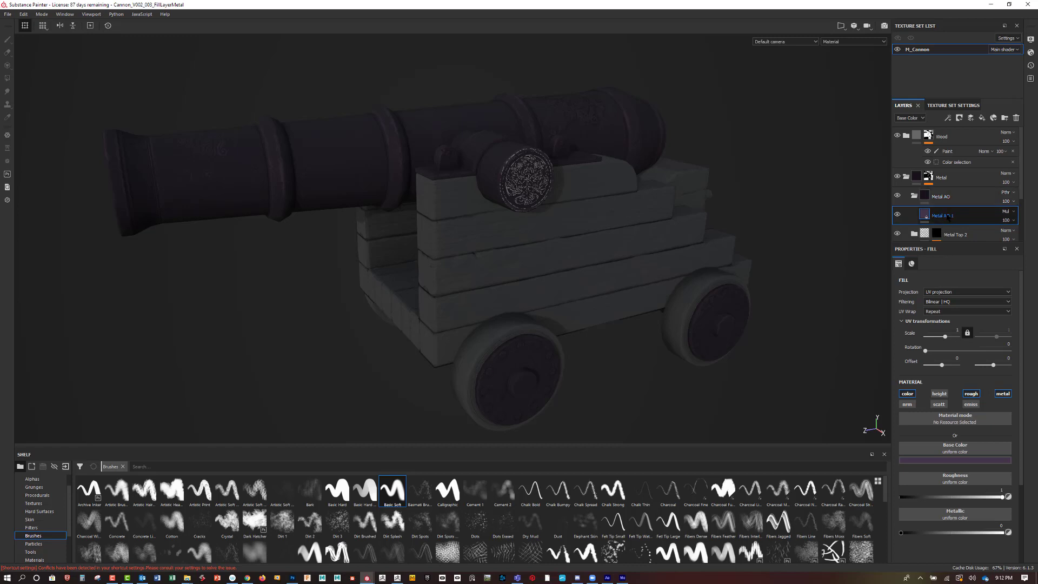
key("Return")
Add a bitmap mask to the Metal AO 1 layer using the cannon's ambient occlusion map, found by searching for "ao".
left_click(959, 117)
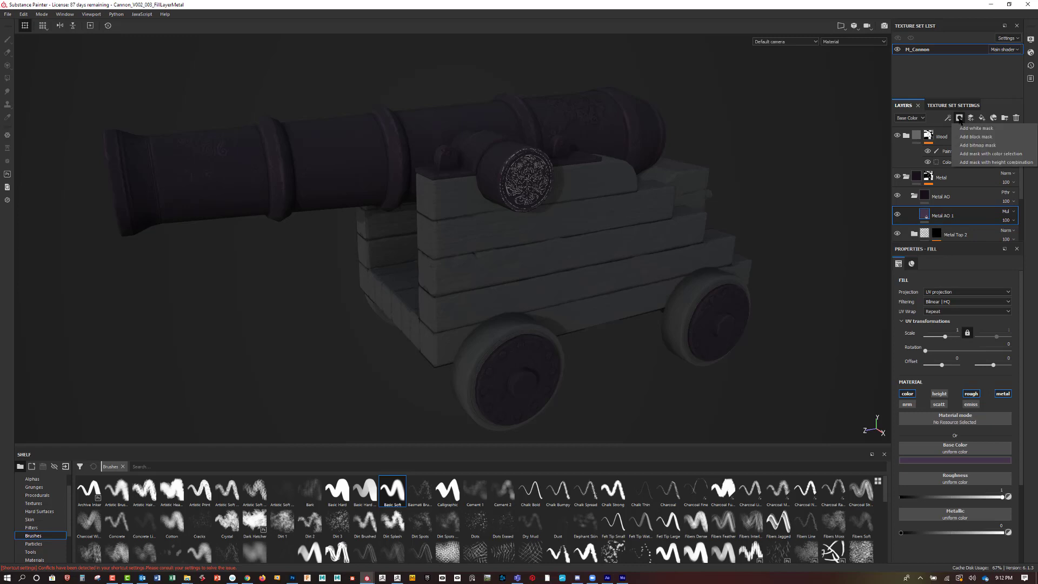
left_click(962, 145)
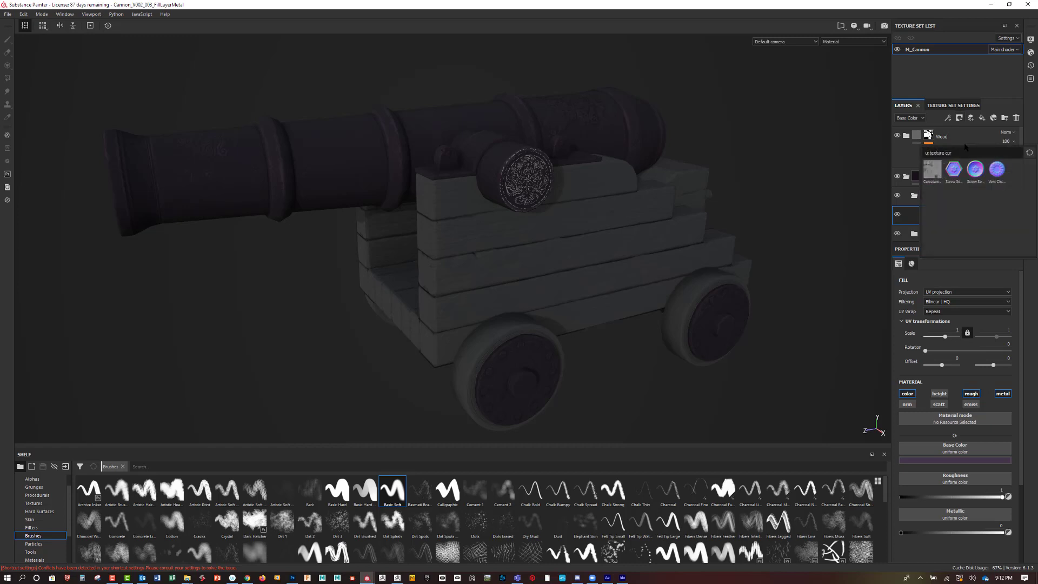
left_click_drag(954, 153, 946, 153)
type("ao")
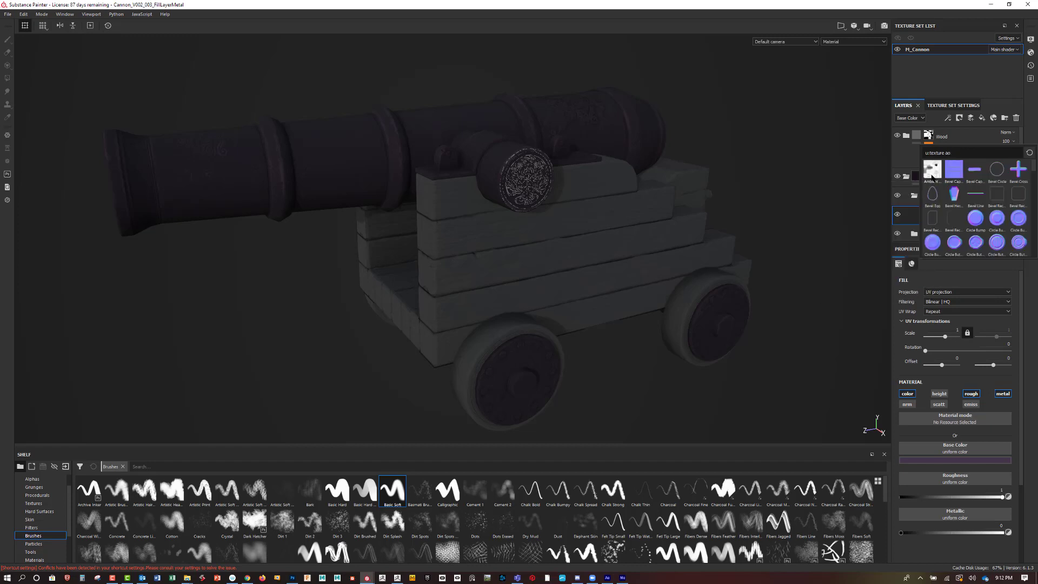
left_click(932, 178)
key("1")
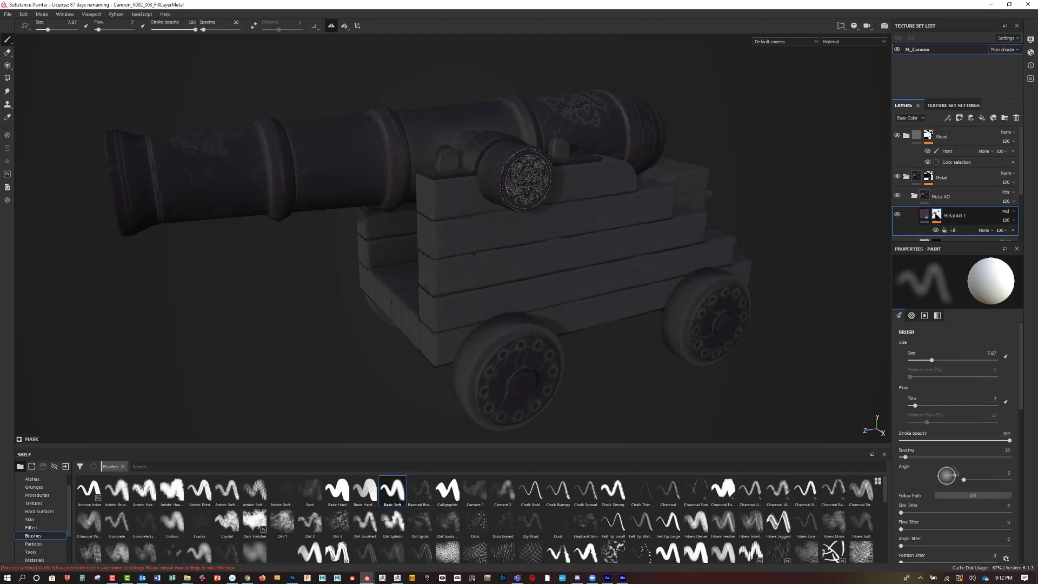
Examine the Metal AO 1 mask on its own on the cannon and return to the material view.
left_click(936, 215, "alt")
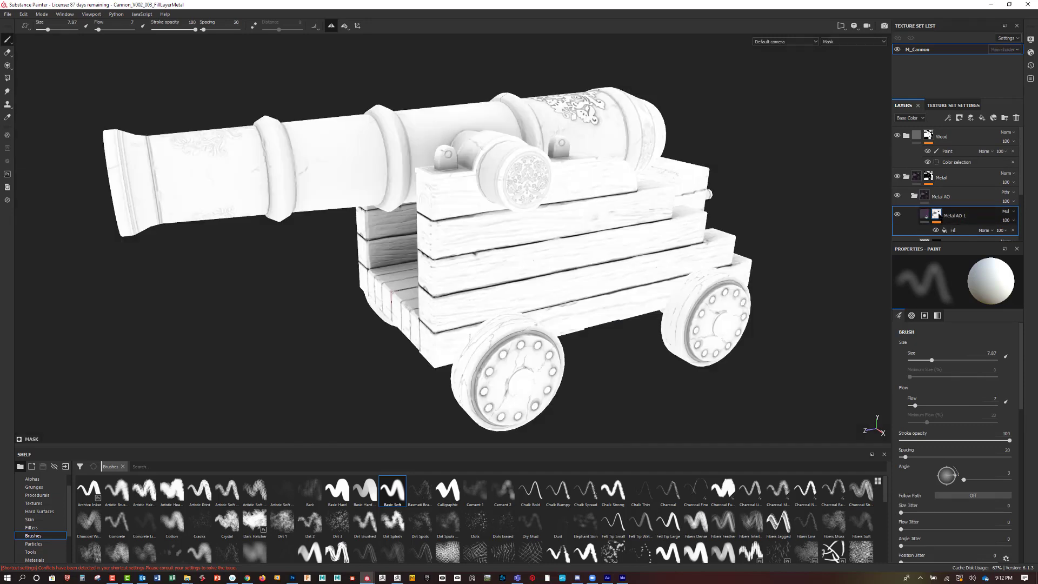
mouse_move(934, 215)
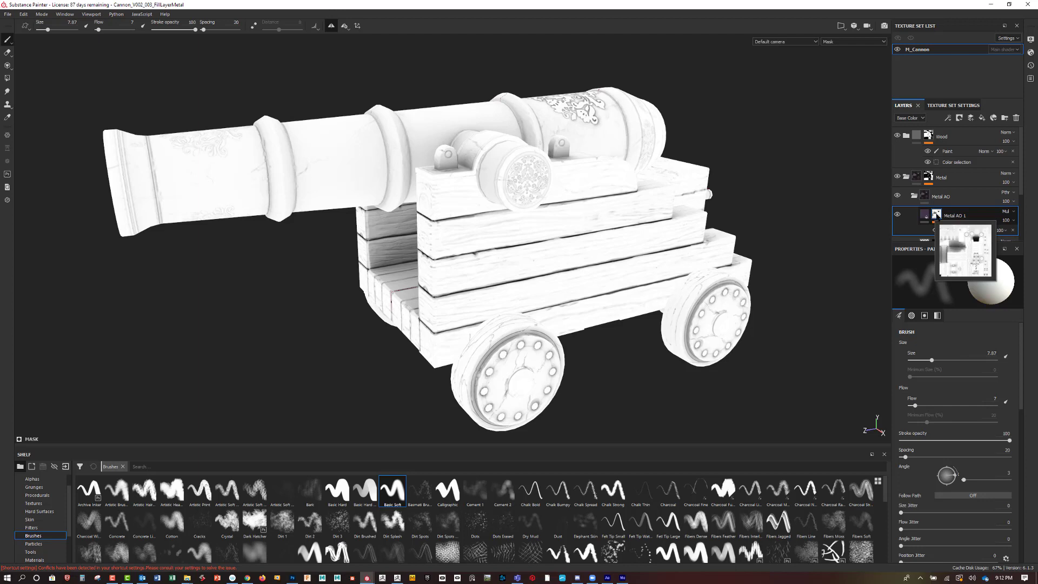
left_click(936, 215, "alt")
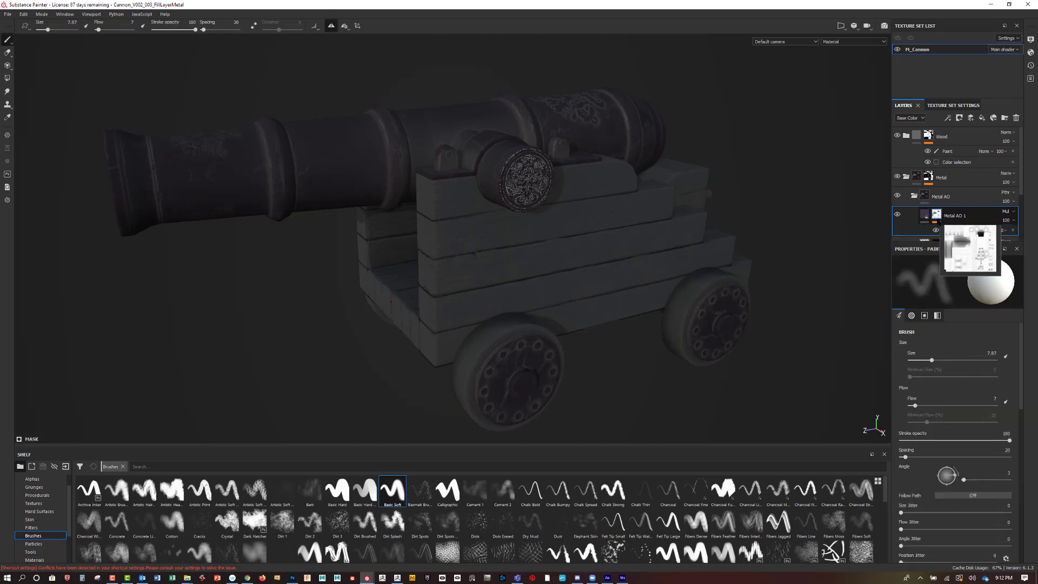
Invert the Metal AO 1 mask and toggle the Metal AO folder's visibility to compare the metal with and without it.
right_click(936, 216)
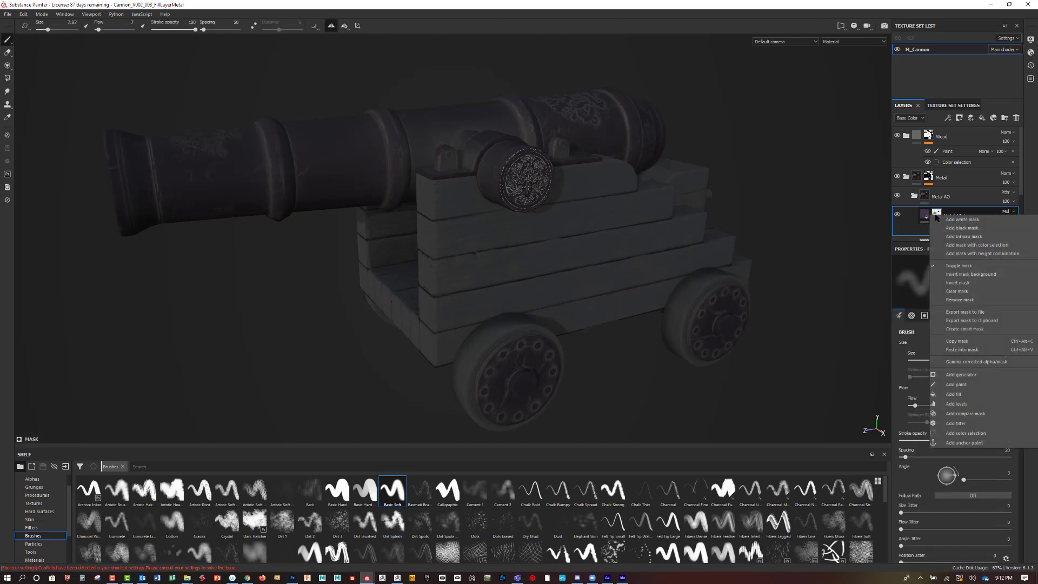
left_click(965, 283)
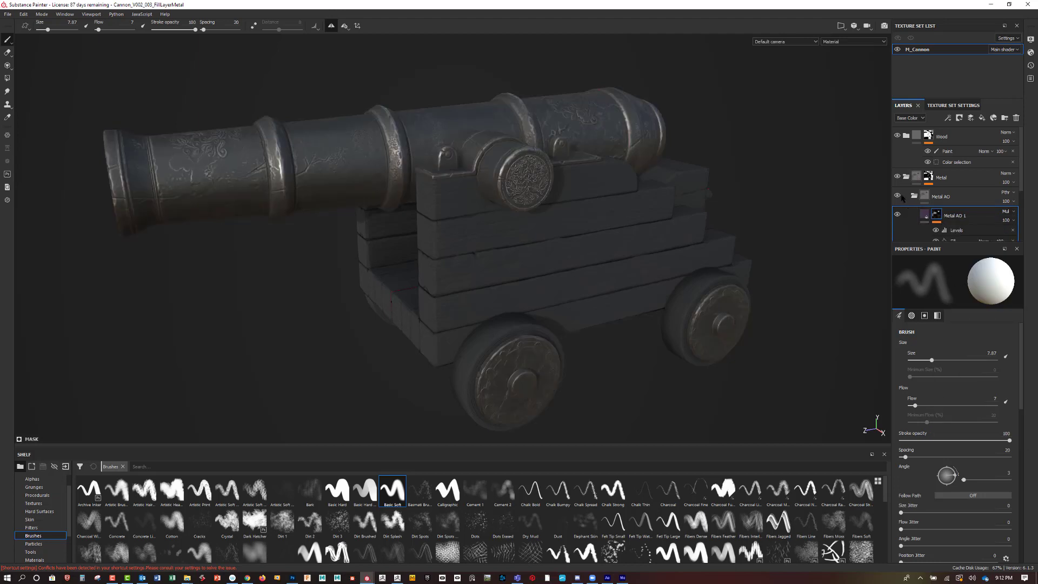
left_click(897, 196)
left_click(898, 195)
left_click(897, 196)
left_click(897, 196)
left_click(897, 196)
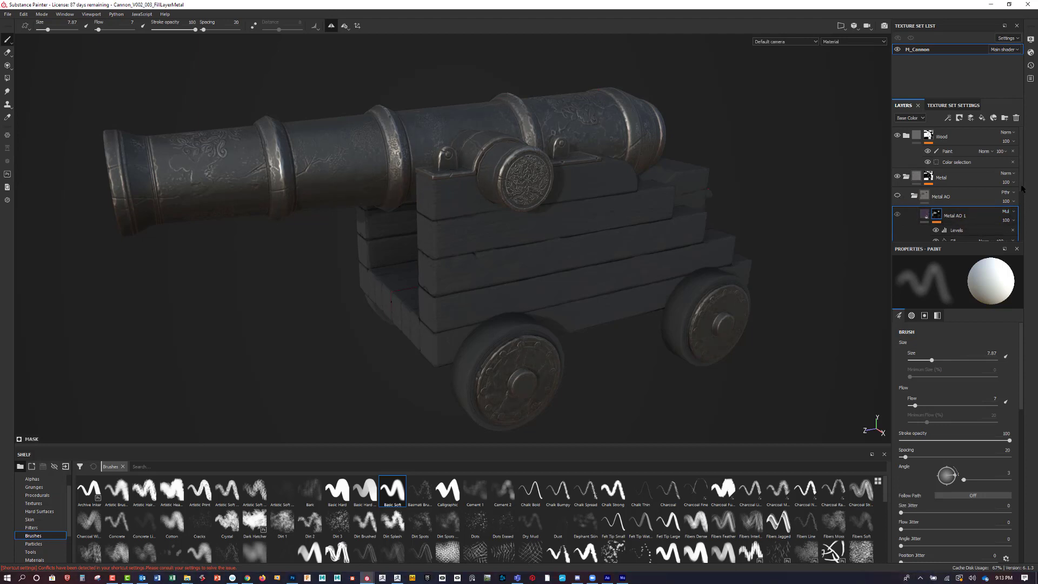
Raise the black input of the Levels effect on the Metal AO 1 mask to about 0.285.
scroll(962, 194, "down", 2)
left_click(952, 196)
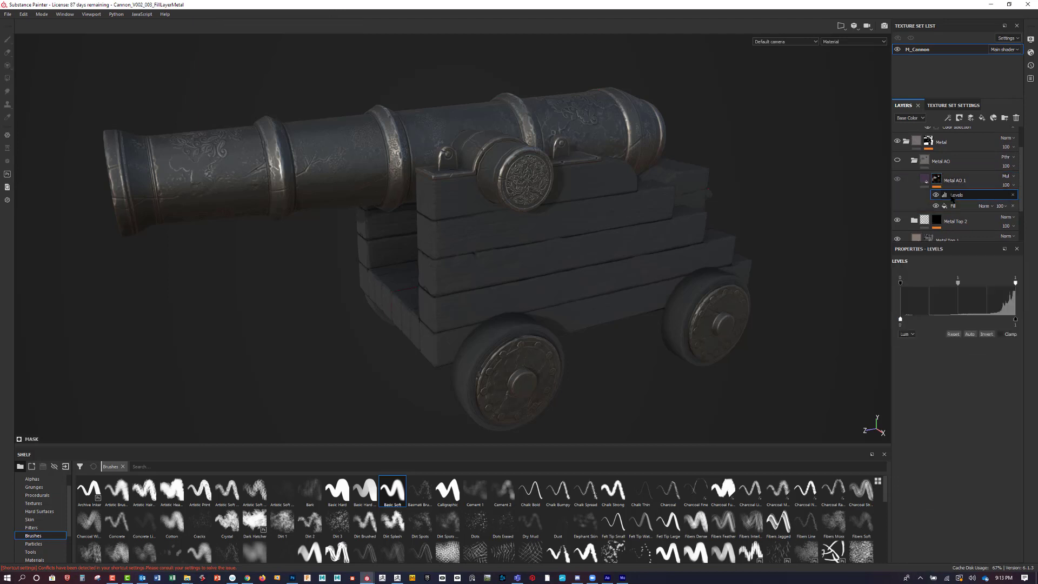
left_click(948, 118)
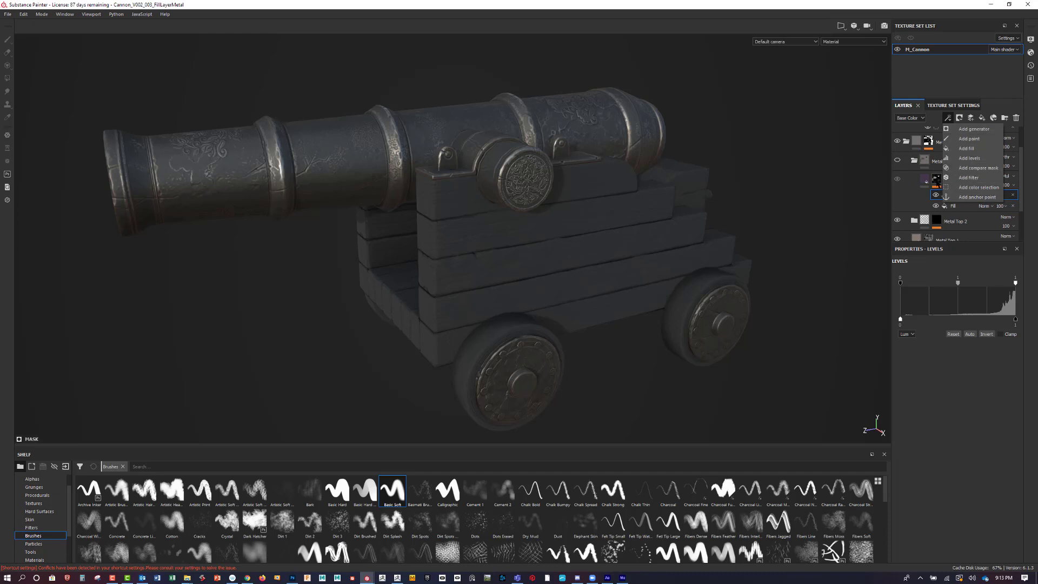
left_click(937, 181)
left_click(951, 195)
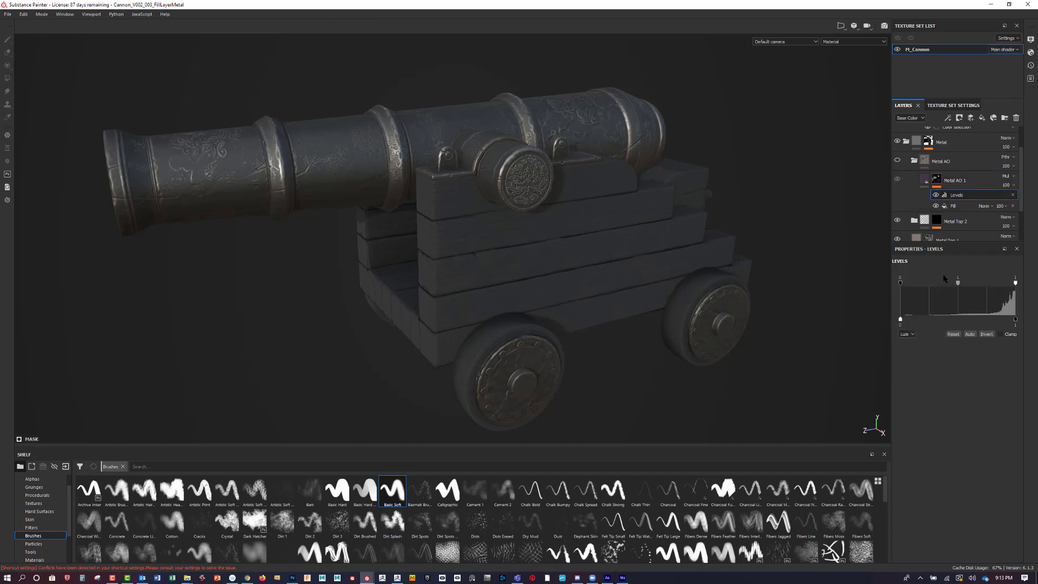
mouse_move(900, 282)
left_mouse_down()
mouse_move(1007, 283)
mouse_move(977, 283)
left_mouse_up()
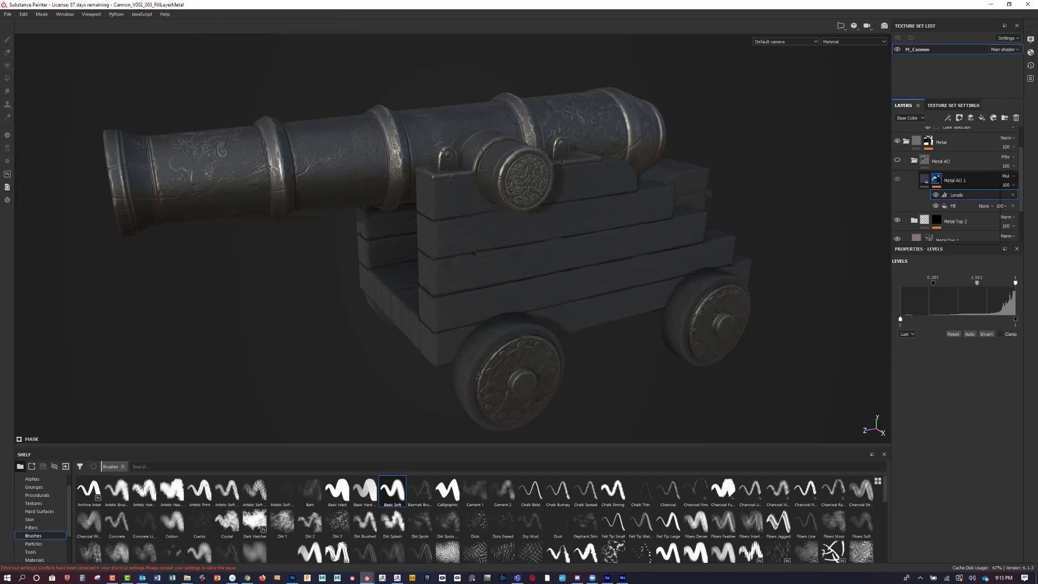
Isolate the Metal AO 1 mask, raise its Levels black input to 0.447 and fine-tune the midtones, then return to the material view.
left_click(936, 180, "alt")
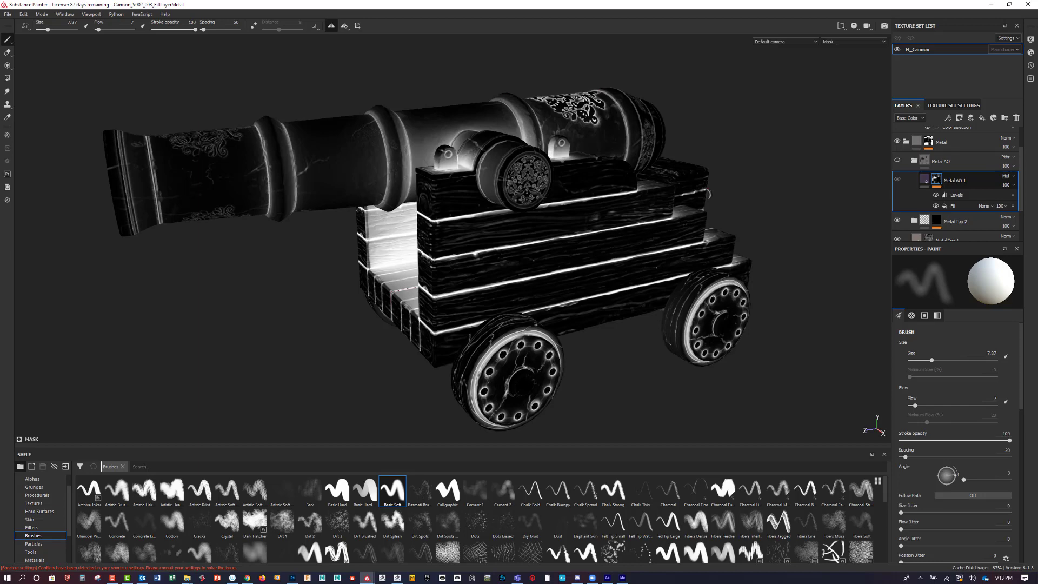
left_click(956, 194)
mouse_move(976, 283)
left_mouse_down()
mouse_move(991, 285)
mouse_move(941, 285)
mouse_move(980, 286)
left_mouse_up()
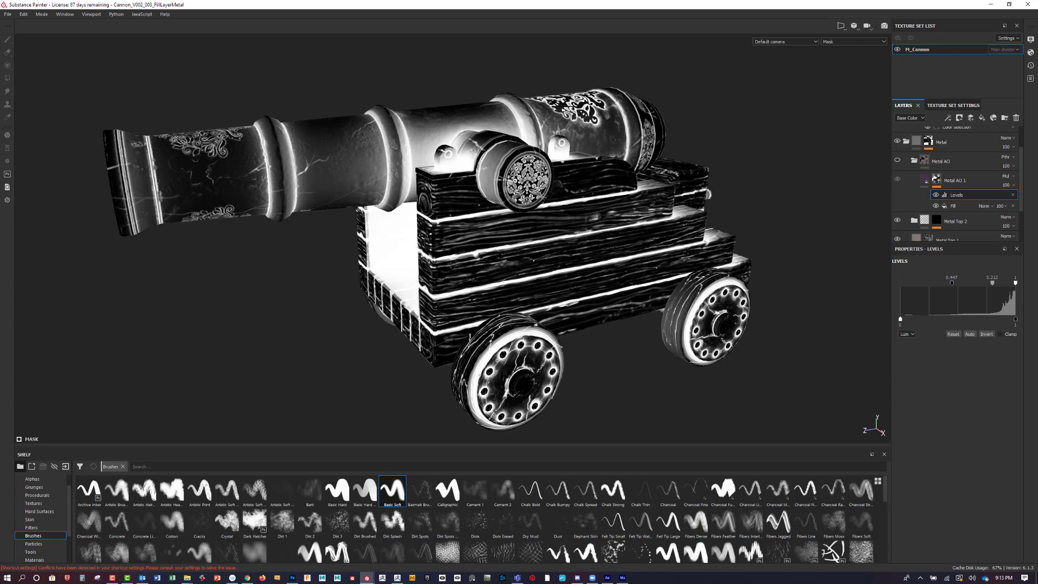
left_click_drag(379, 294, 411, 286, "alt")
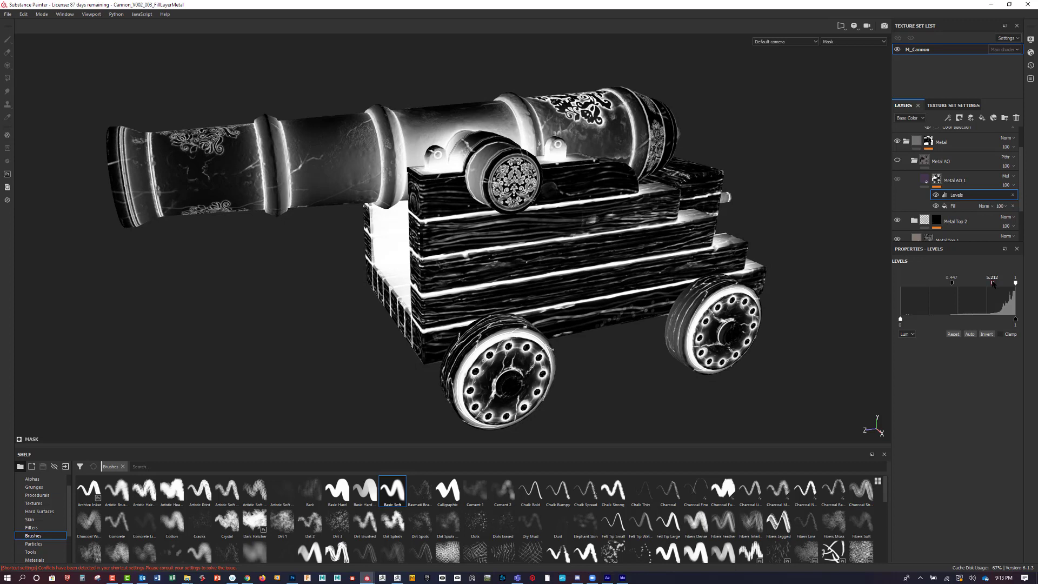
left_click_drag(993, 284, 988, 285)
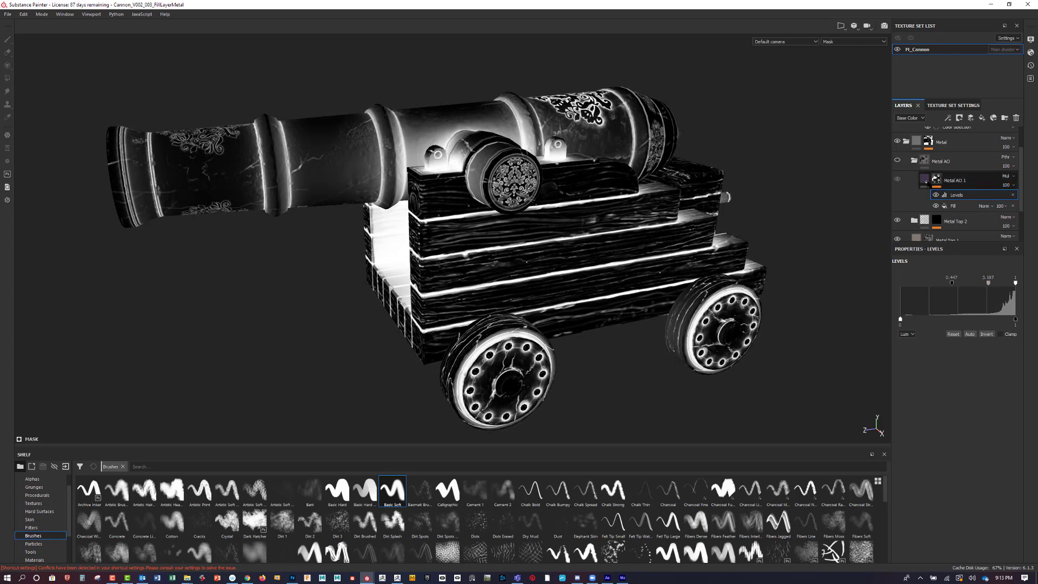
left_click(924, 180)
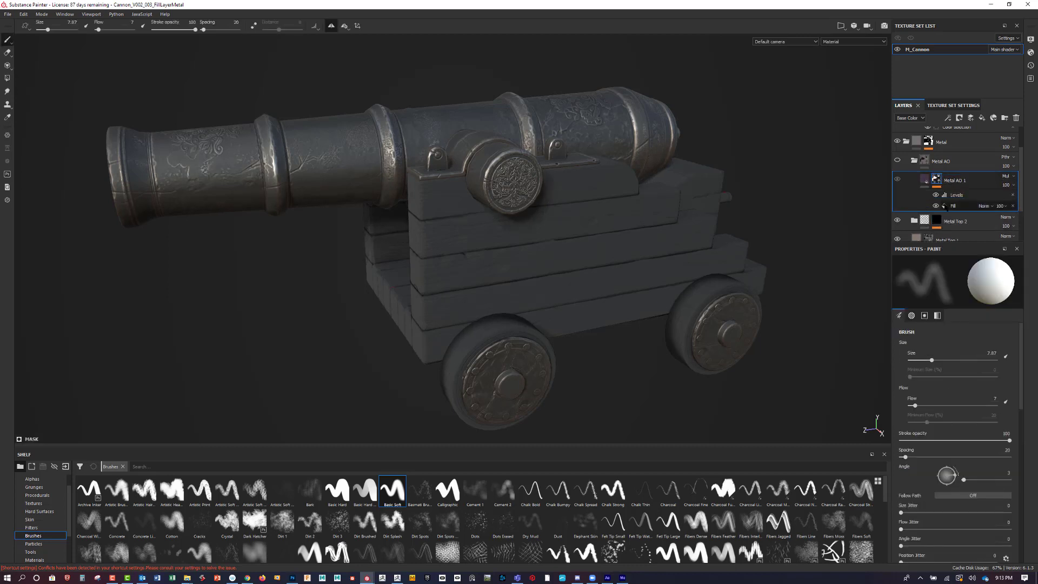
Compare the cannon with the Metal AO 1 layer and Metal AO folder hidden and shown, leaving both visible.
left_click(954, 195)
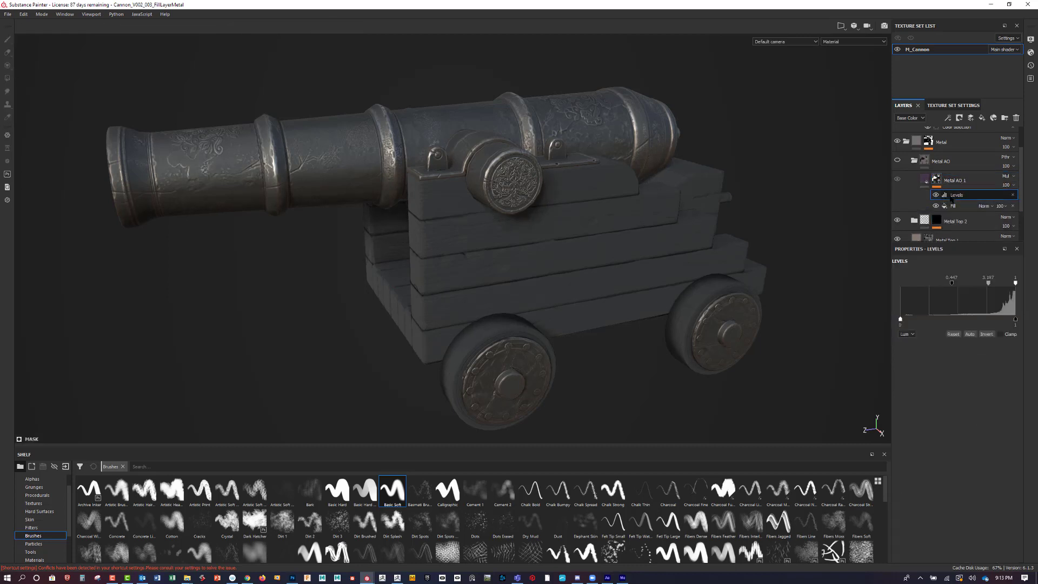
left_click(897, 180)
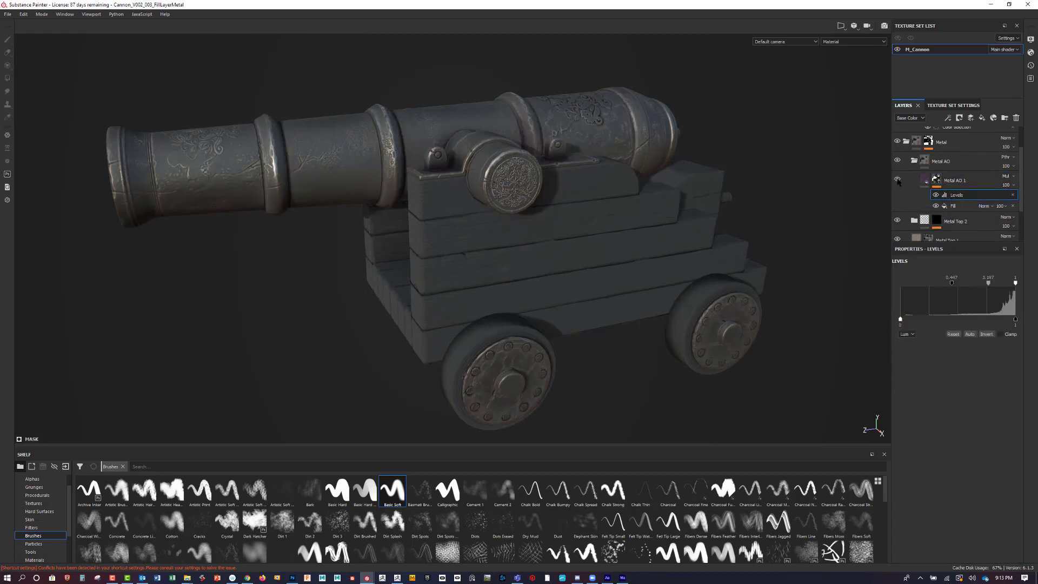
left_click(897, 180)
left_click(898, 180)
left_click(897, 179)
left_click(897, 179)
left_click(897, 179)
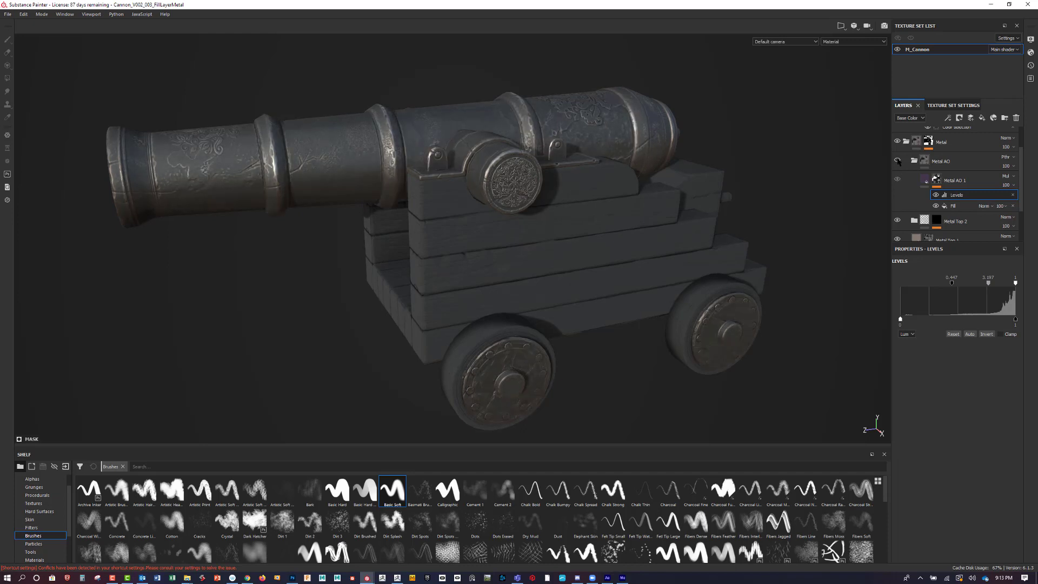
left_click(897, 161)
left_click(898, 161)
left_click(898, 161)
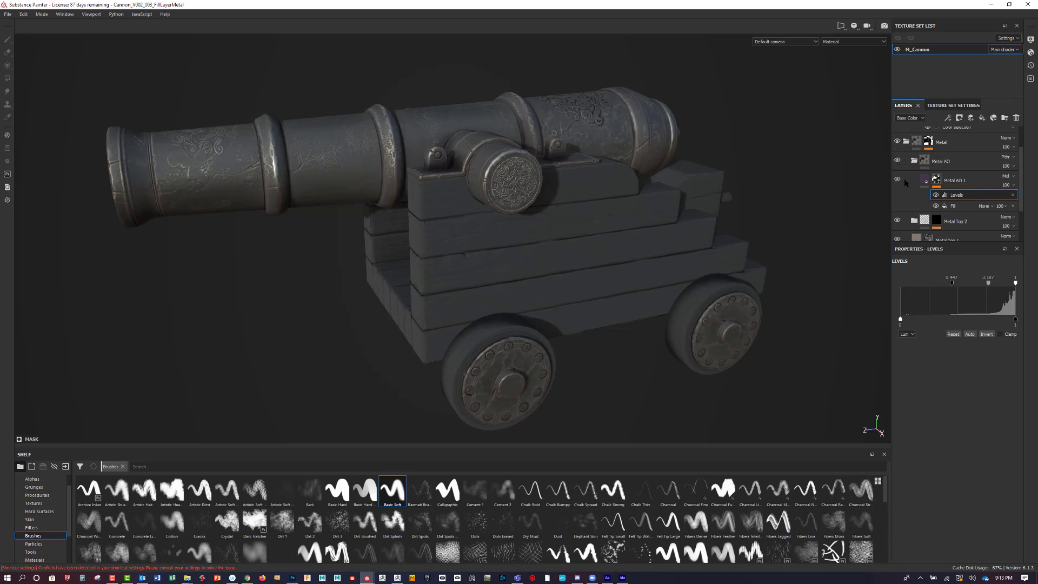
Disable the roughness and metallic channels of the Metal AO 1 fill, keeping only color.
left_click(924, 180)
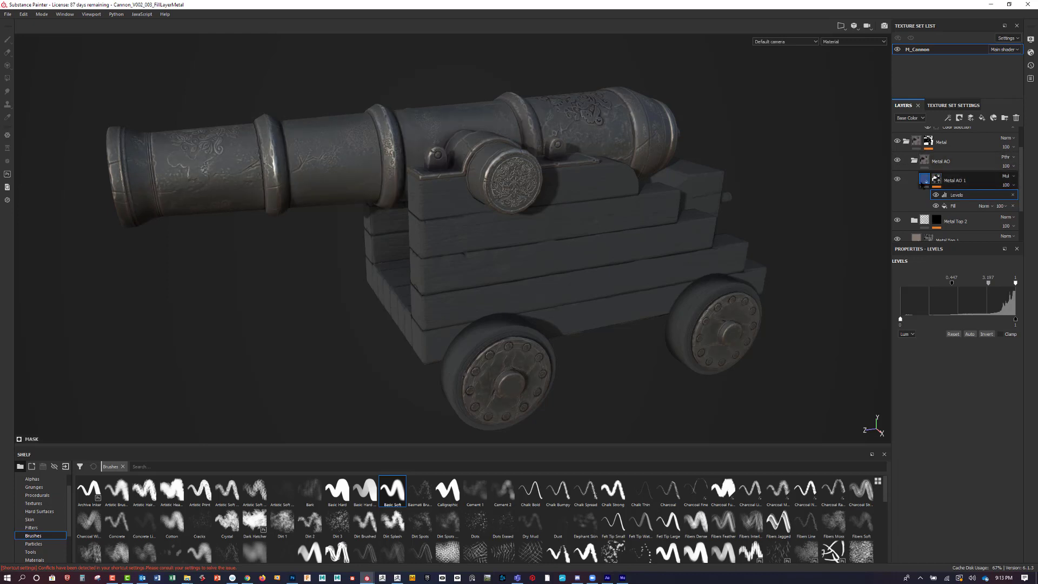
left_click(924, 180)
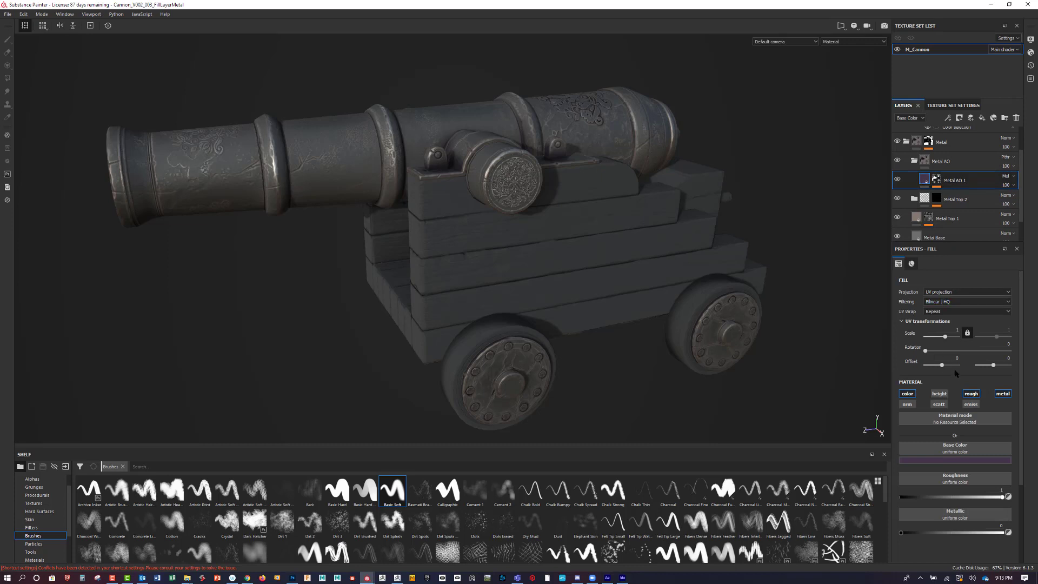
left_click(971, 394)
left_click(1003, 394)
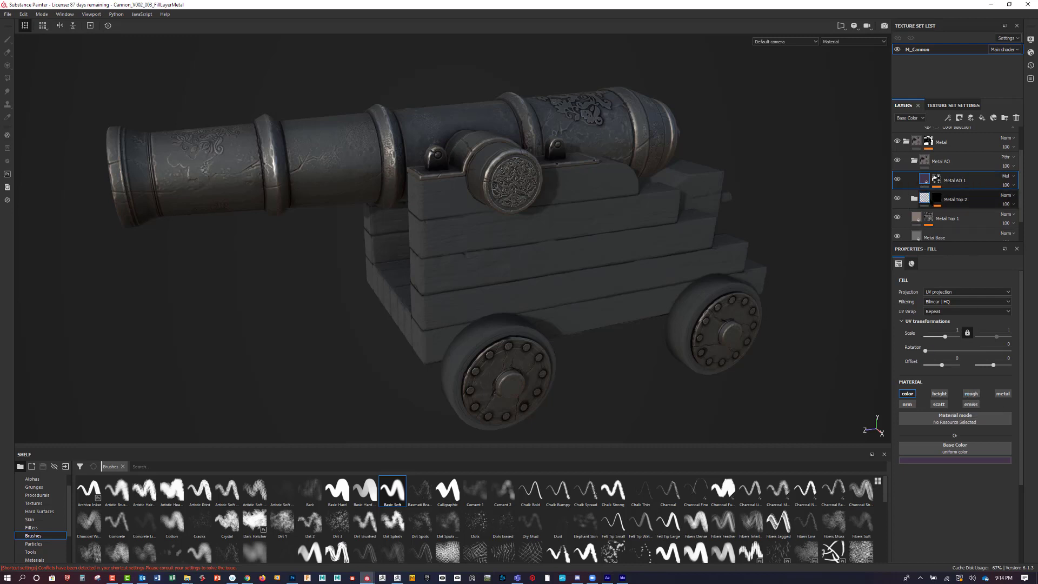
Try different midtone and output values in the Levels effect of the Metal AO 1 mask.
mouse_move(924, 198)
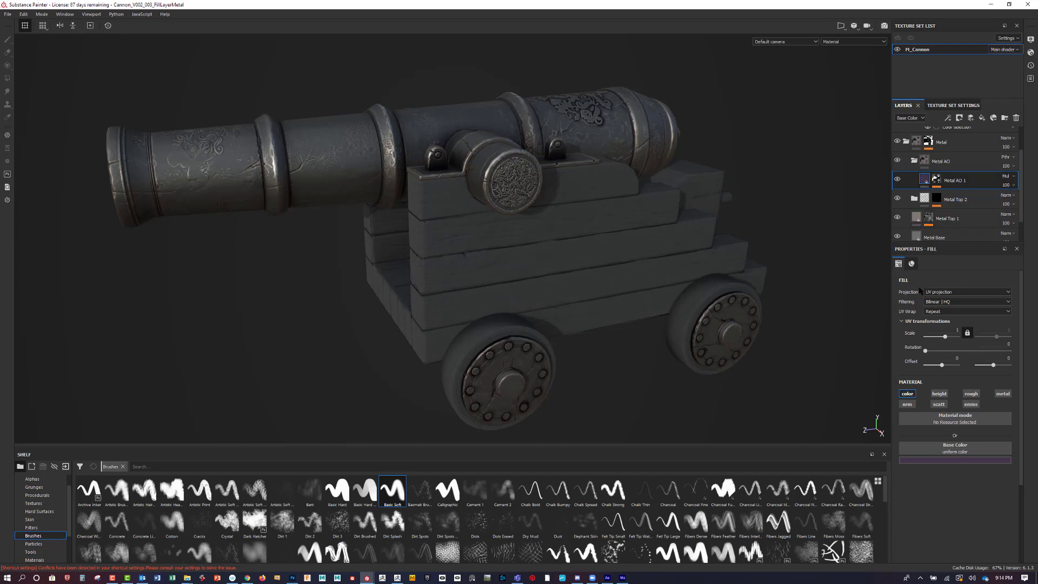
left_click(936, 180)
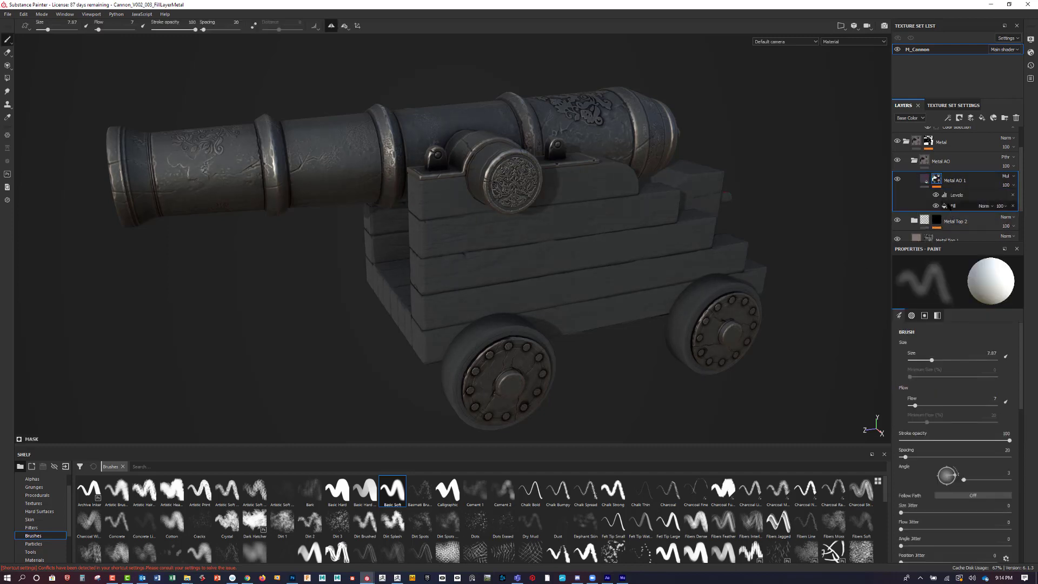
left_click(957, 194)
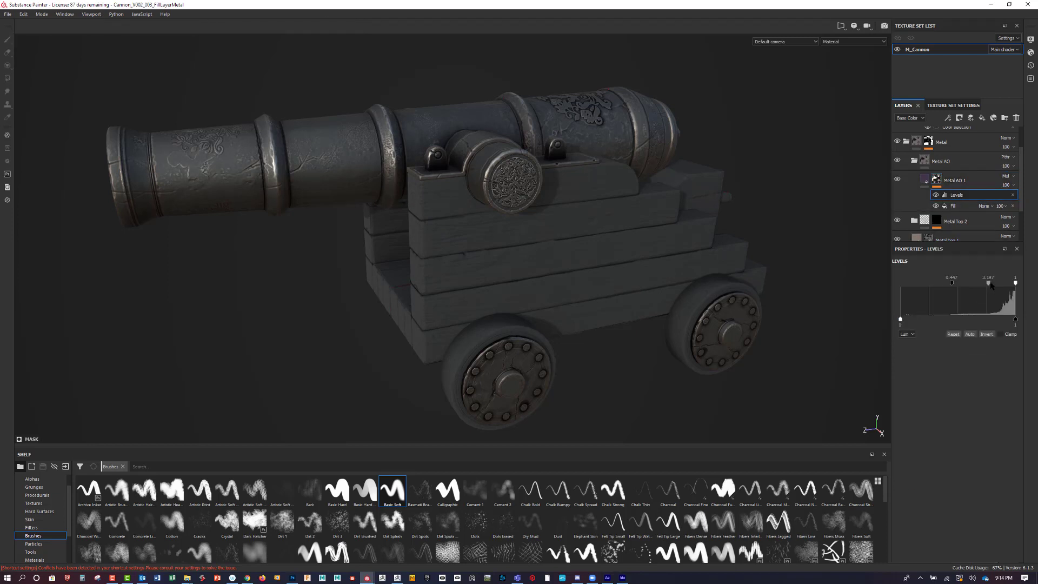
left_click_drag(990, 284, 989, 286)
mouse_move(900, 319)
left_mouse_down()
mouse_move(970, 319)
mouse_move(900, 319)
left_mouse_up()
mouse_move(1015, 319)
left_mouse_down()
mouse_move(954, 324)
mouse_move(1017, 329)
left_mouse_up()
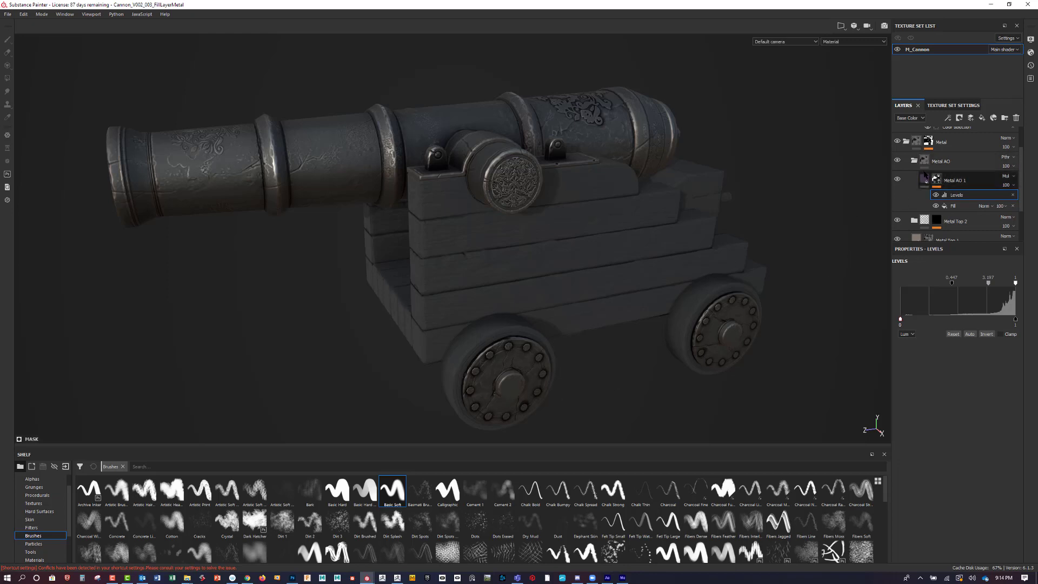
Set the Metal AO 1 base color to a muted dark purple, RGB 0.112, 0.083, 0.134, and check it on the cannon.
left_click(924, 178)
left_click(941, 460)
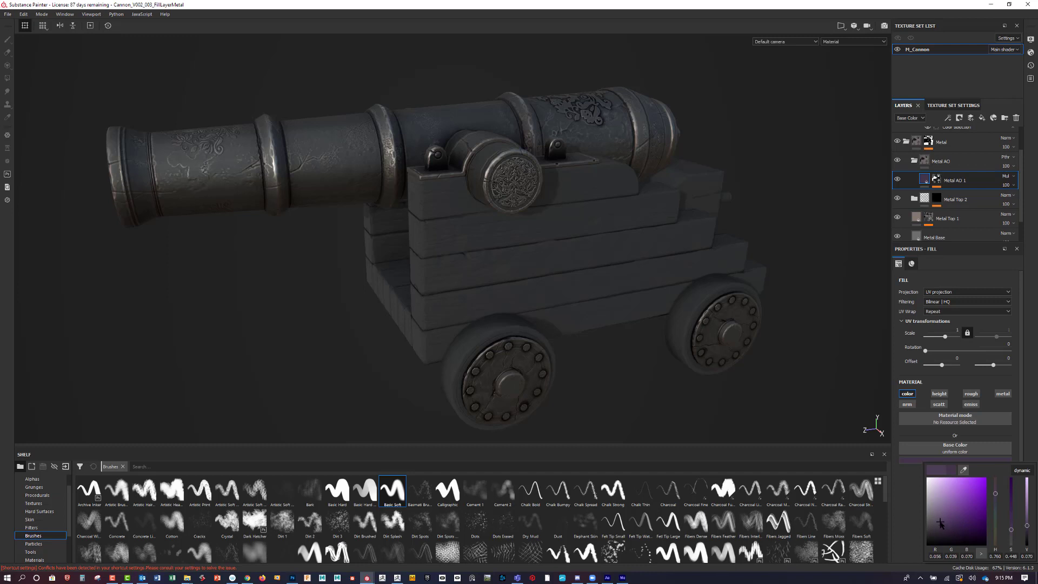
left_click_drag(940, 523, 933, 502)
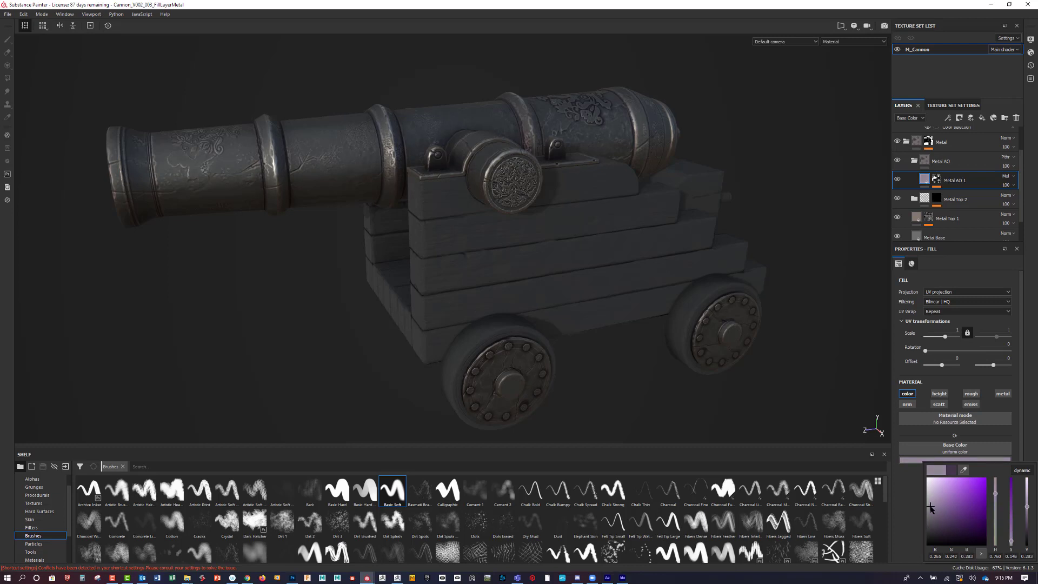
left_click_drag(932, 501, 950, 520)
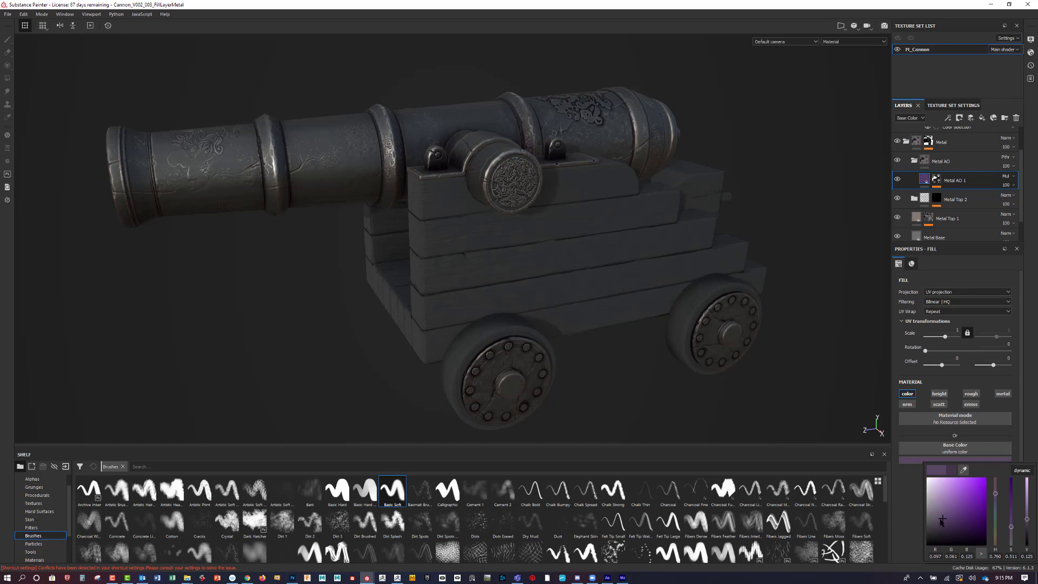
left_click_drag(939, 520, 932, 520)
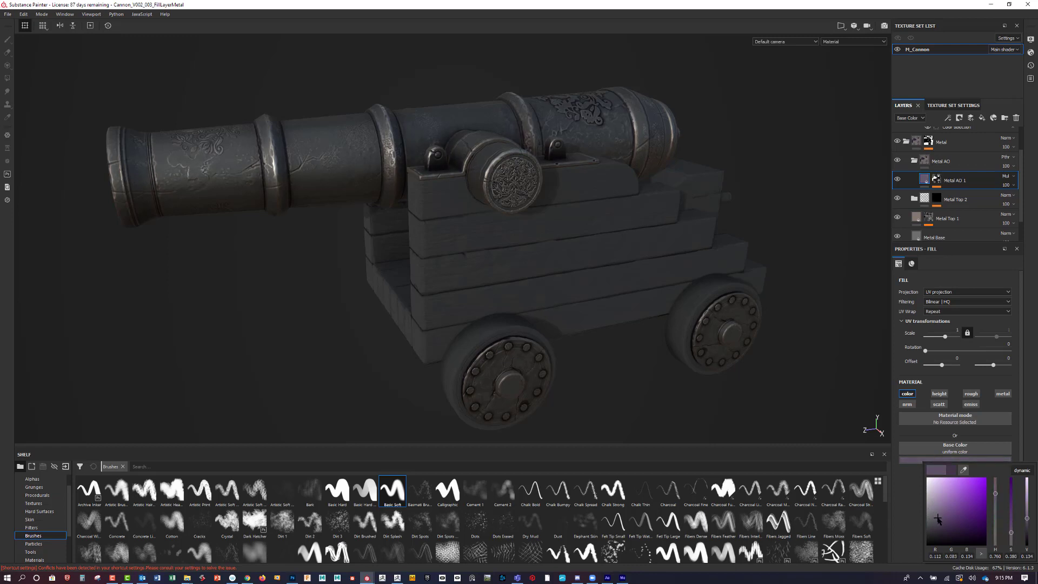
left_click_drag(340, 160, 476, 331, "alt")
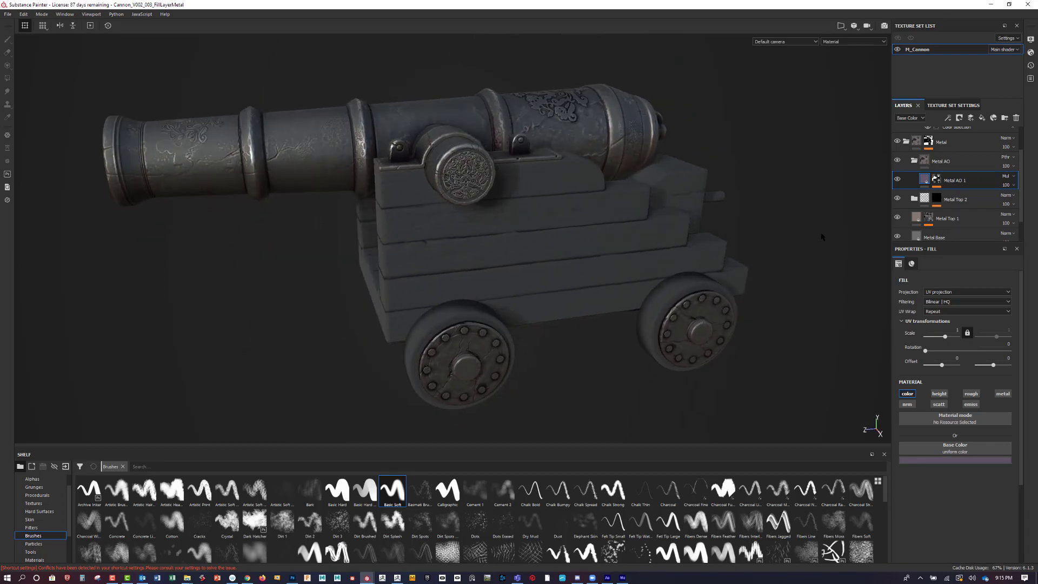
Add a white mask to the Metal AO folder and check the brush's grayscale value for painting on it.
left_click(923, 162)
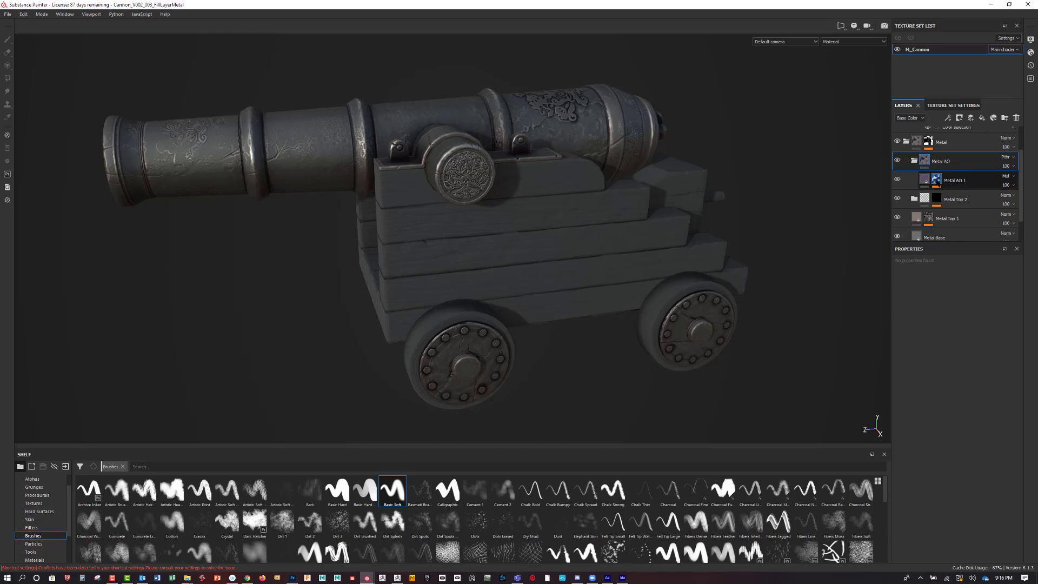
mouse_move(936, 180)
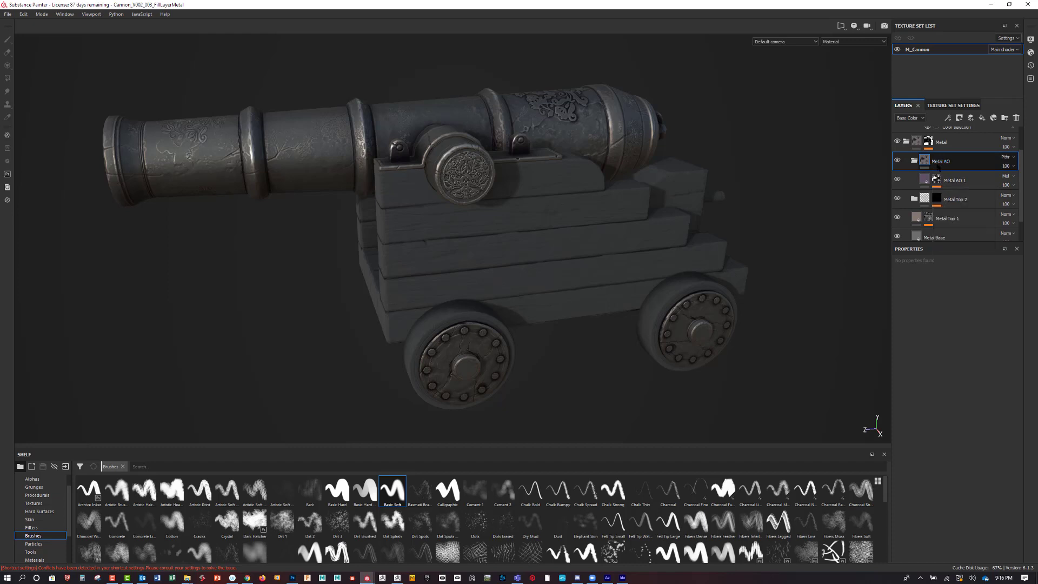
left_click(960, 118)
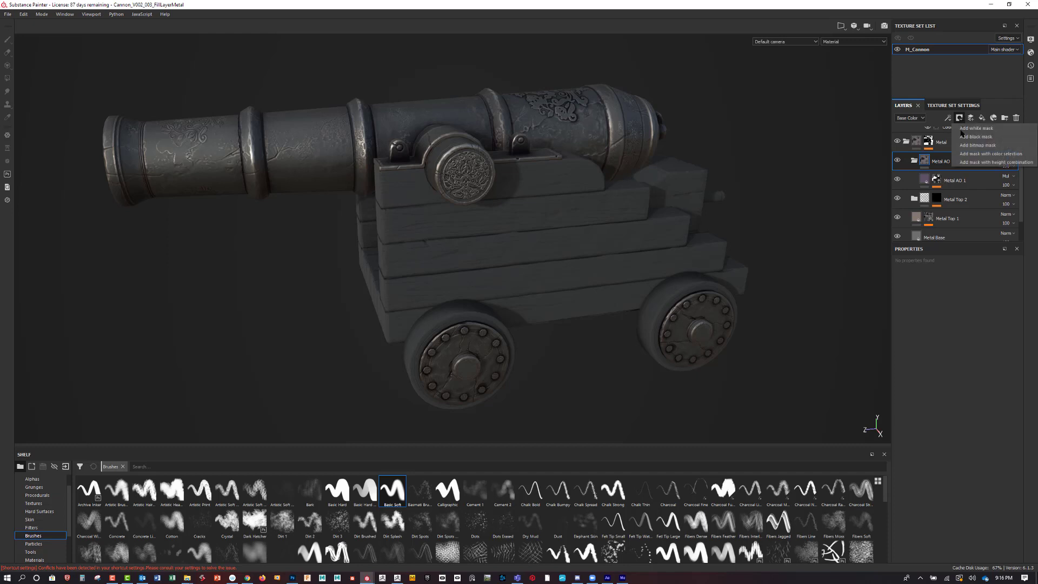
left_click(973, 137)
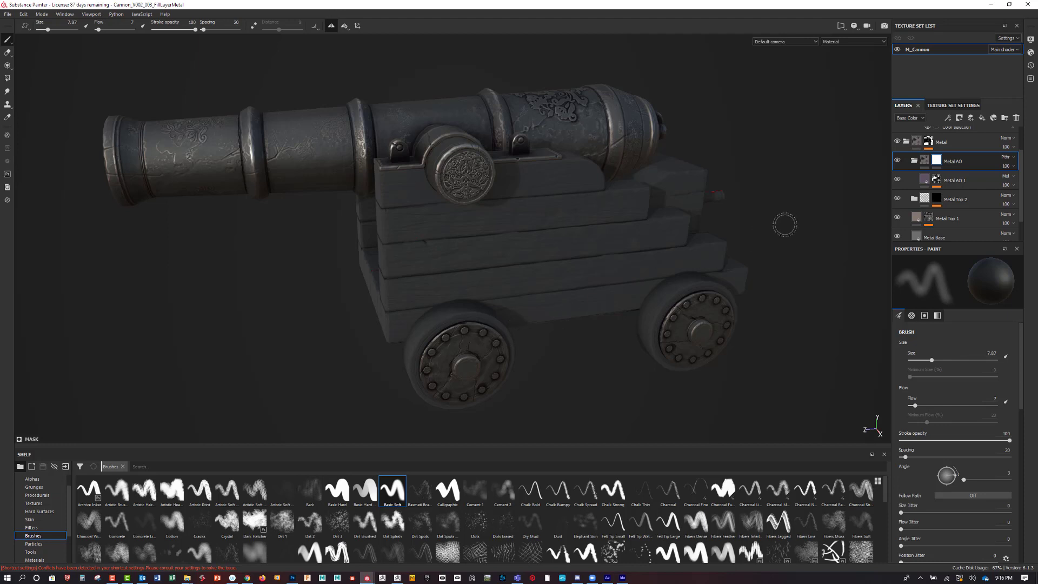
scroll(1023, 350, "down", 10)
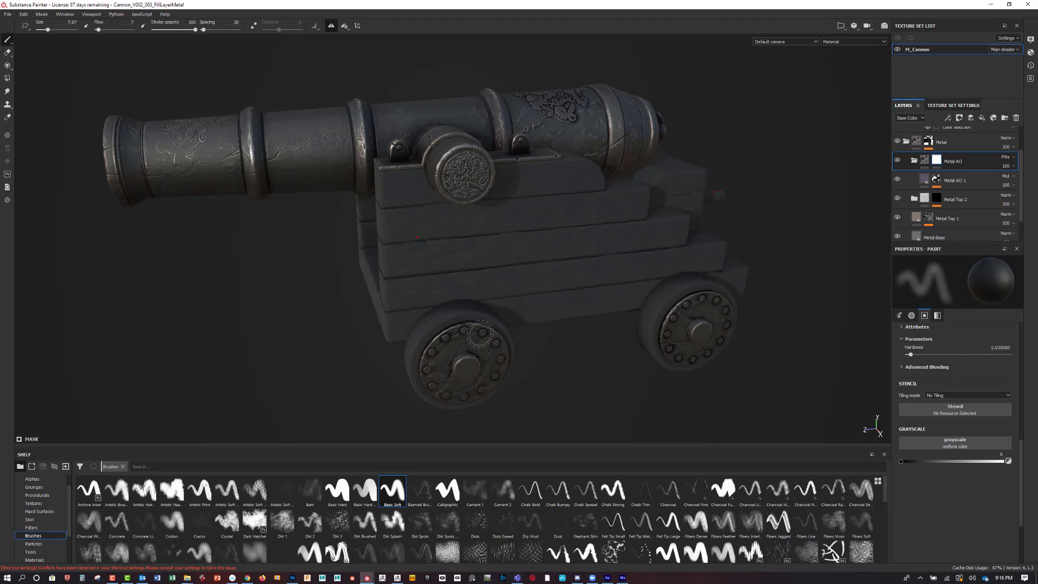
mouse_move(722, 353)
left_mouse_down("alt")
mouse_move(753, 398)
mouse_move(741, 364)
left_mouse_up("alt")
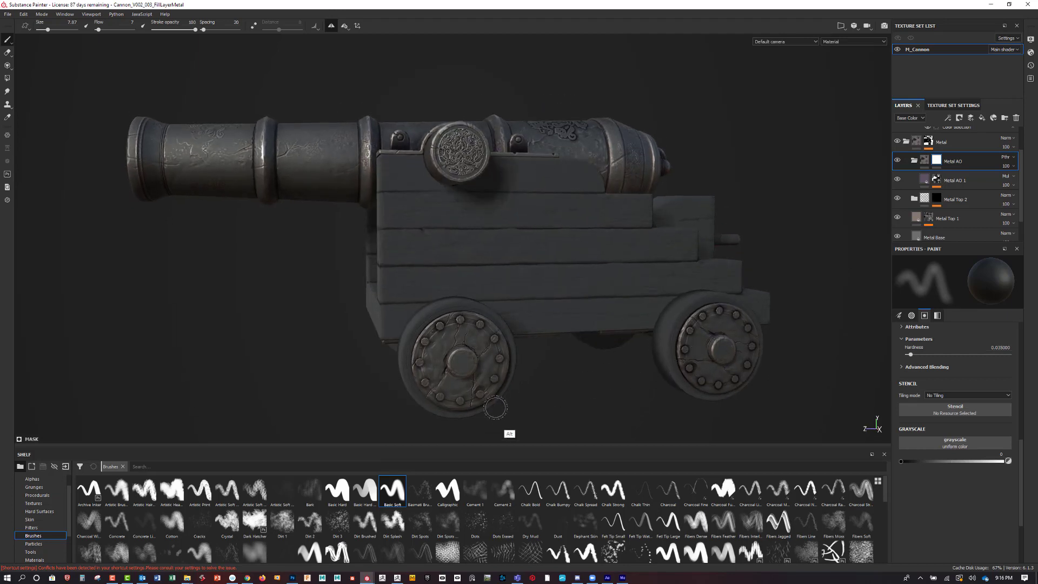
Examine the metal shading on the cannon barrel, trunnions, brackets and wheel hubs from several side and raised angles.
left_click_drag(500, 423, 492, 420, "alt")
left_click_drag(697, 395, 489, 376, "alt")
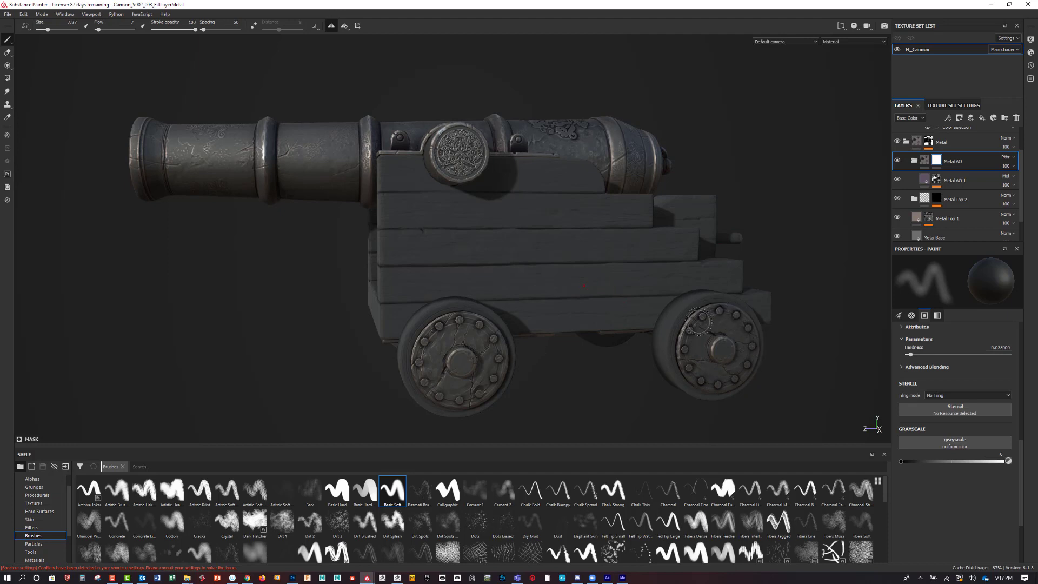
mouse_move(766, 267)
left_mouse_down("alt")
mouse_move(793, 261)
mouse_move(753, 258)
left_mouse_up("alt")
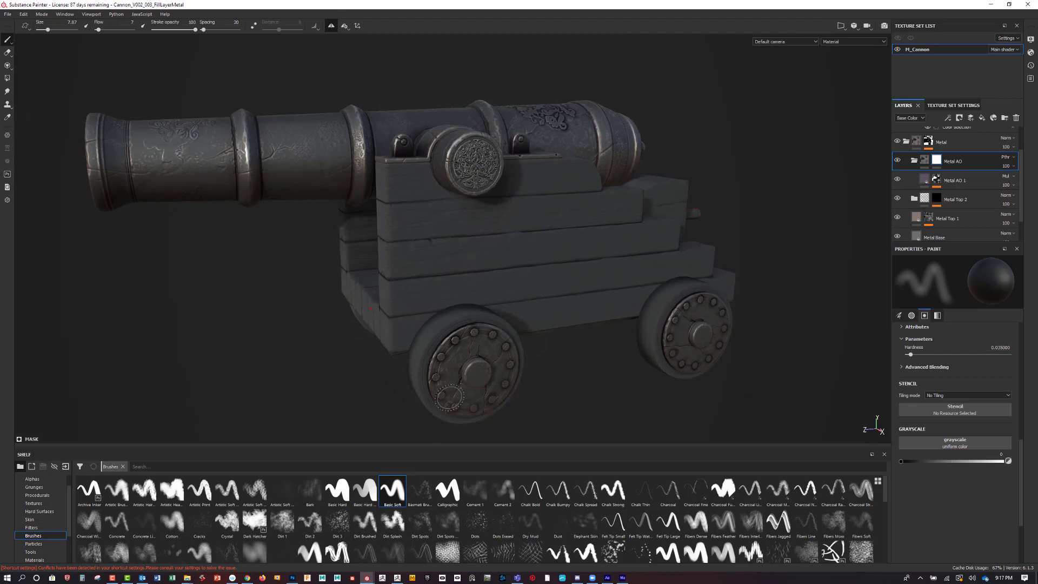
key("x")
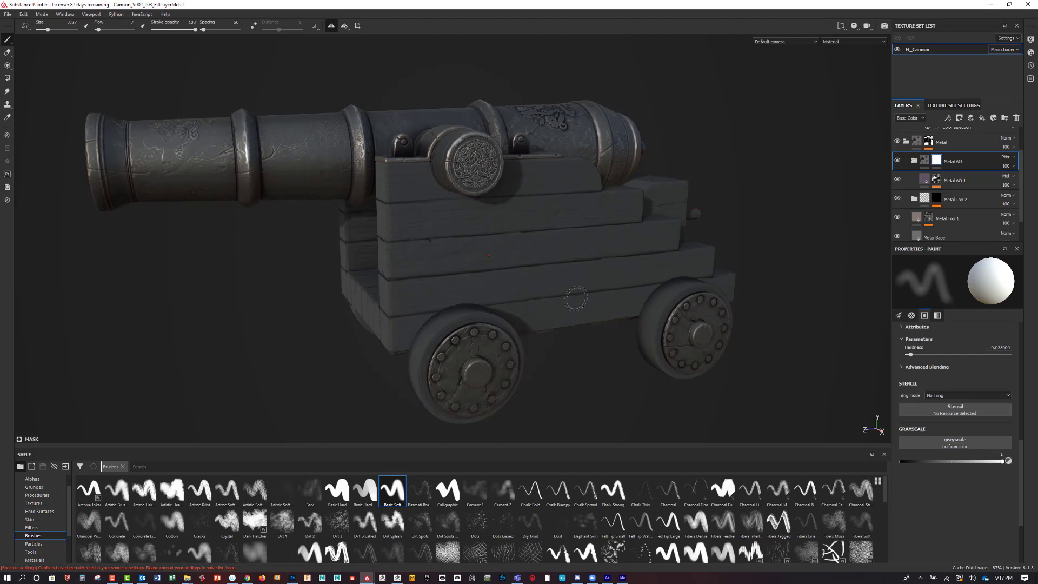
left_click_drag(597, 366, 602, 351, "alt")
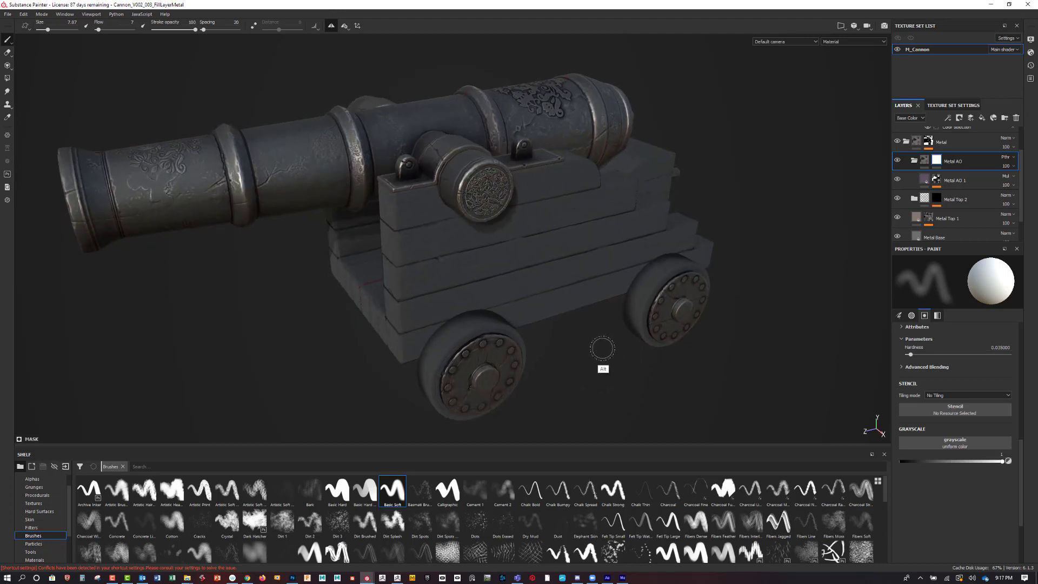
key("x")
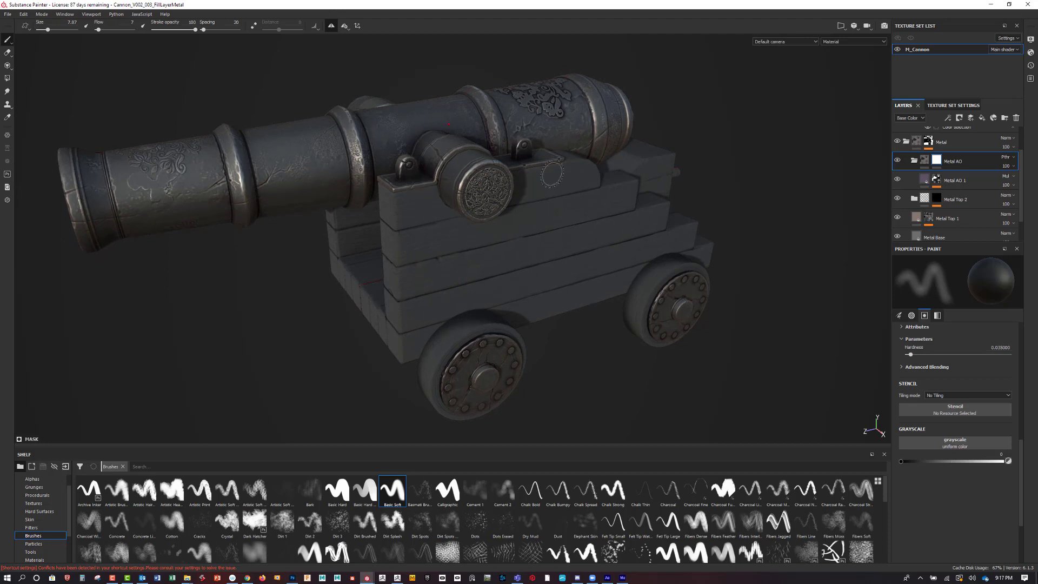
left_click_drag(552, 174, 590, 175, "alt")
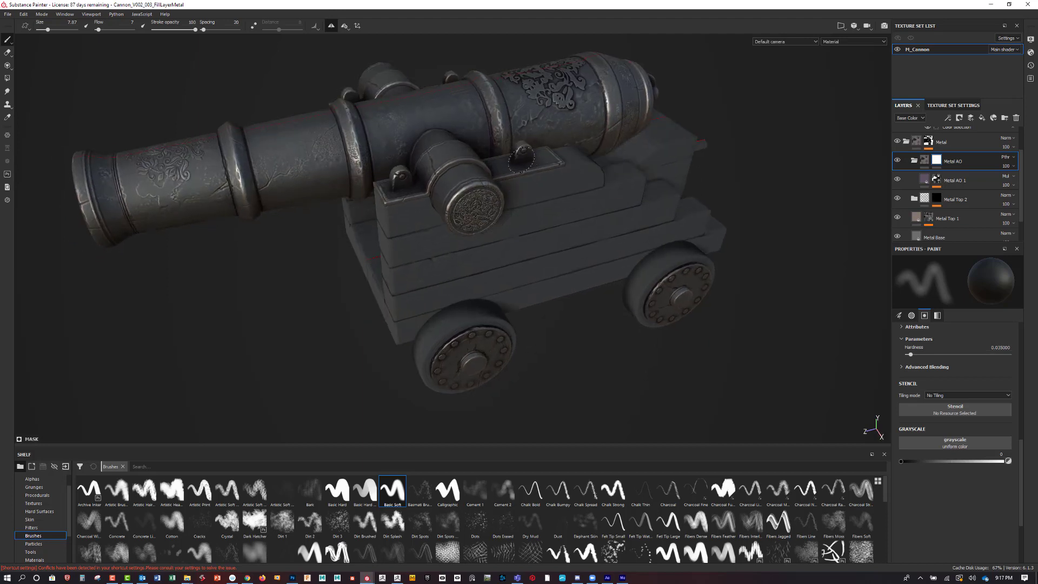
left_click_drag(658, 148, 519, 156, "alt")
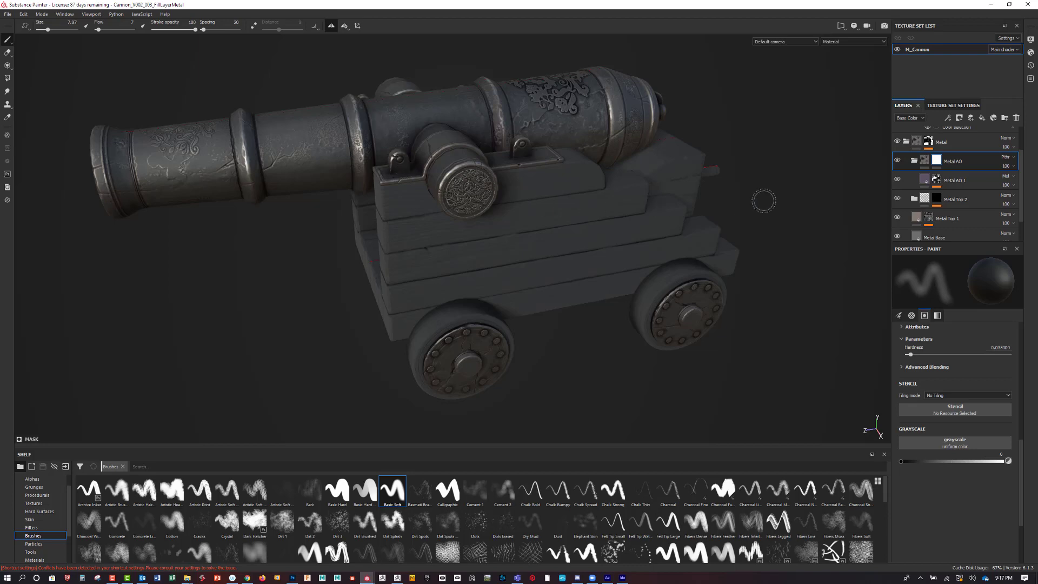
key("alt")
left_click_drag(782, 266, 733, 299, "alt")
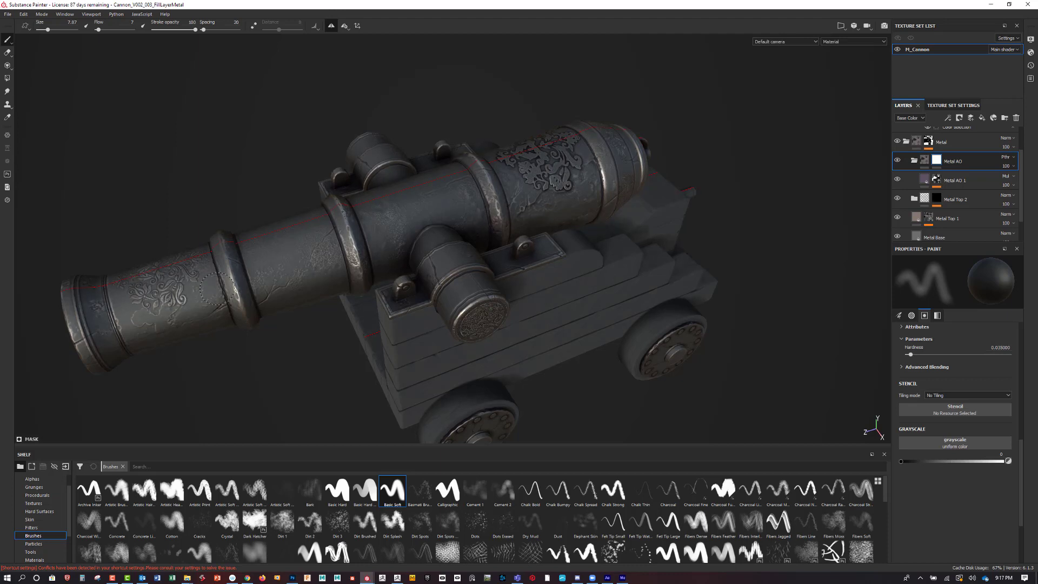
left_click_drag(765, 232, 760, 215, "alt")
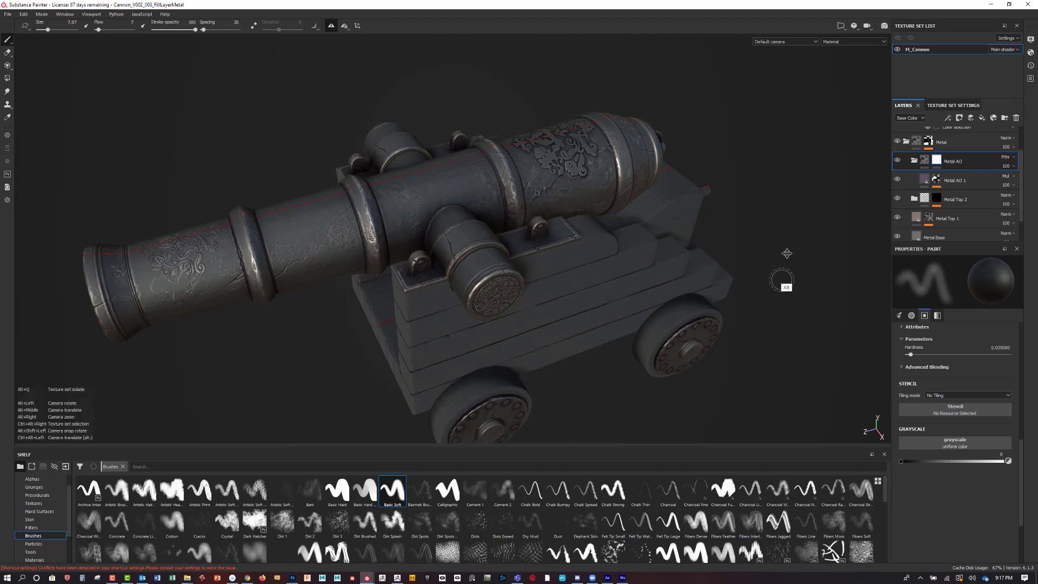
mouse_move(788, 254)
left_mouse_down("alt")
mouse_move(793, 241)
mouse_move(778, 226)
mouse_move(783, 252)
mouse_move(800, 269)
mouse_move(790, 250)
mouse_move(810, 255)
mouse_move(803, 262)
left_mouse_up("alt")
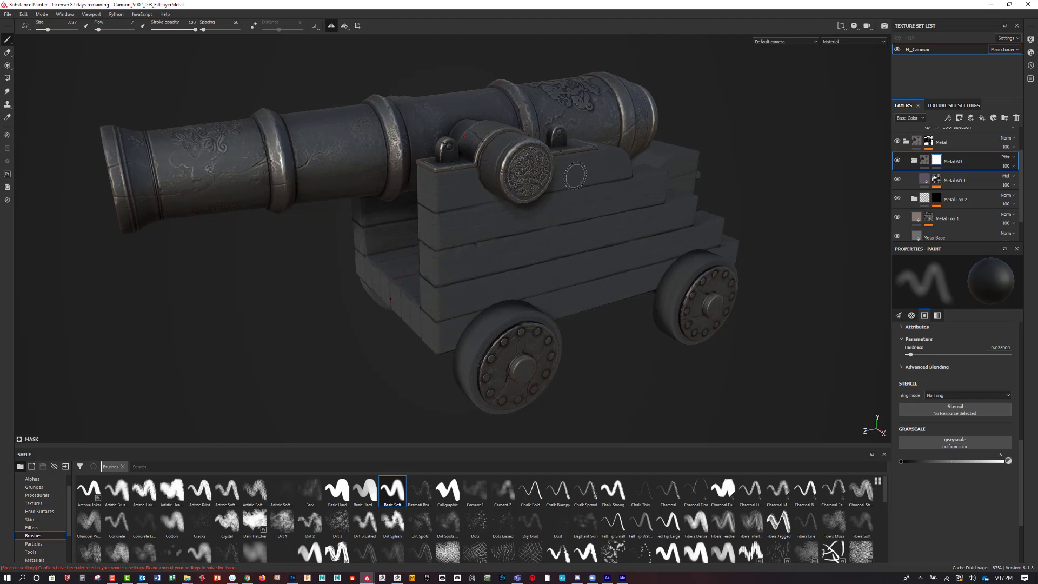
left_click_drag(757, 199, 753, 200, "alt")
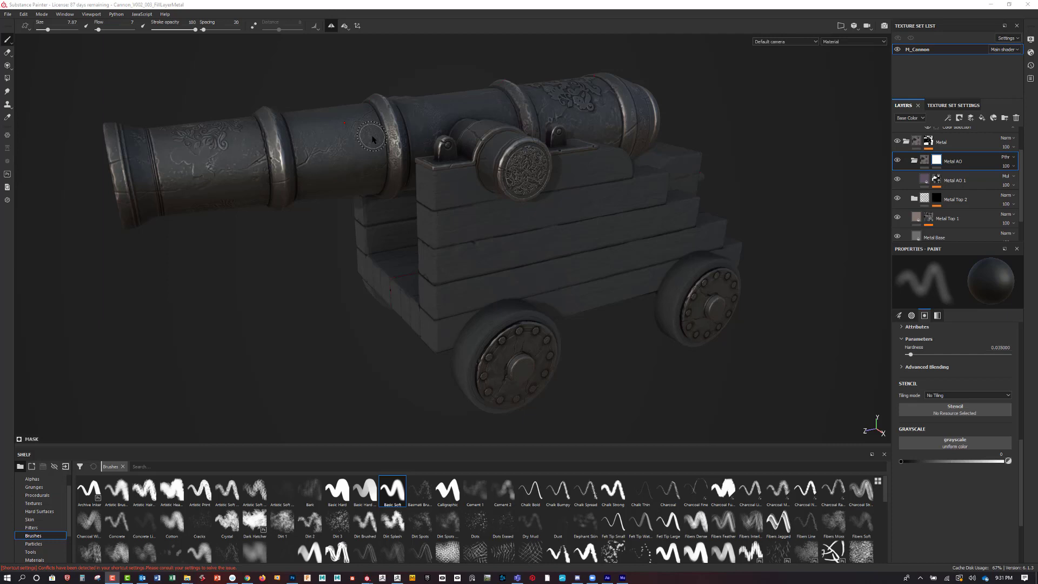
Create a folder named Secondary Colors directly above the Metal Top 2 folder in the Metal group.
key("ctrl+z")
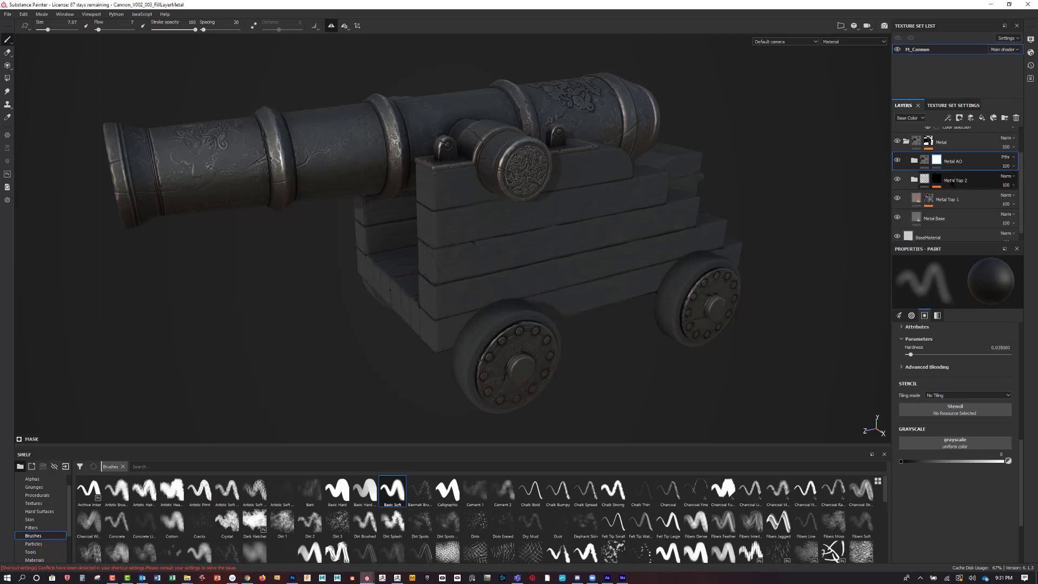
left_click(965, 187)
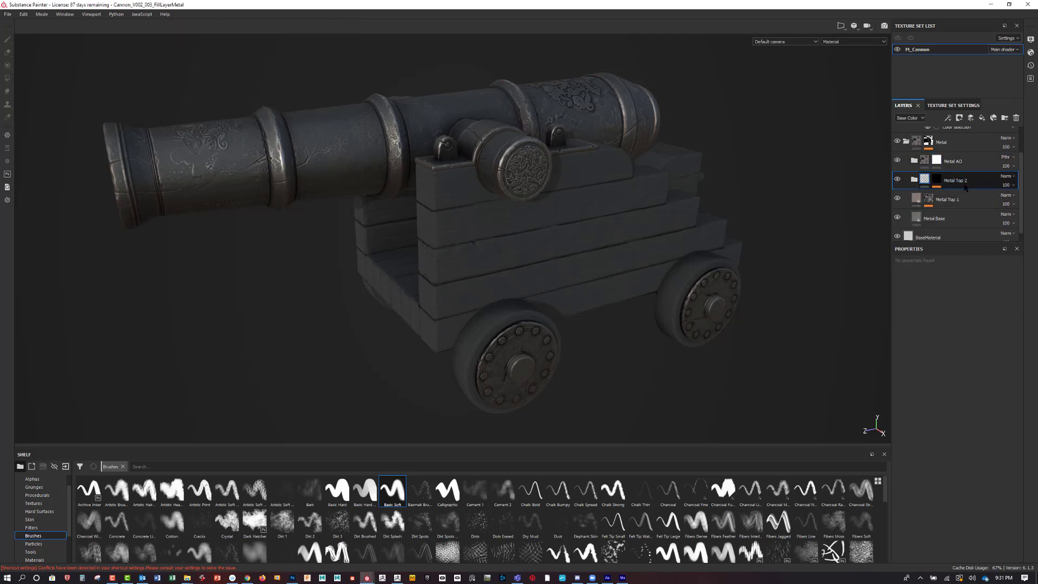
left_click(1004, 118)
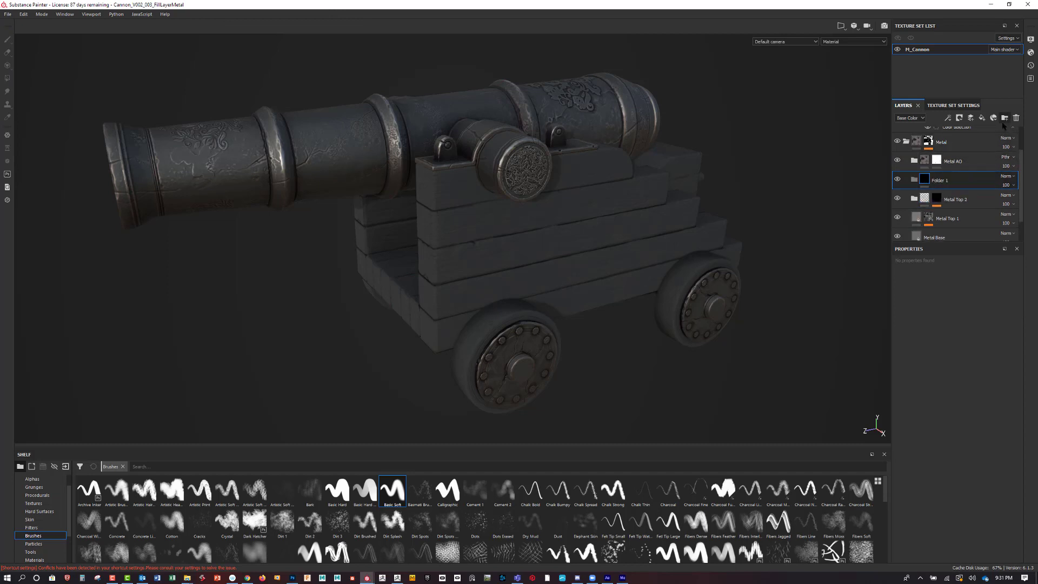
double_click(943, 181)
type("s")
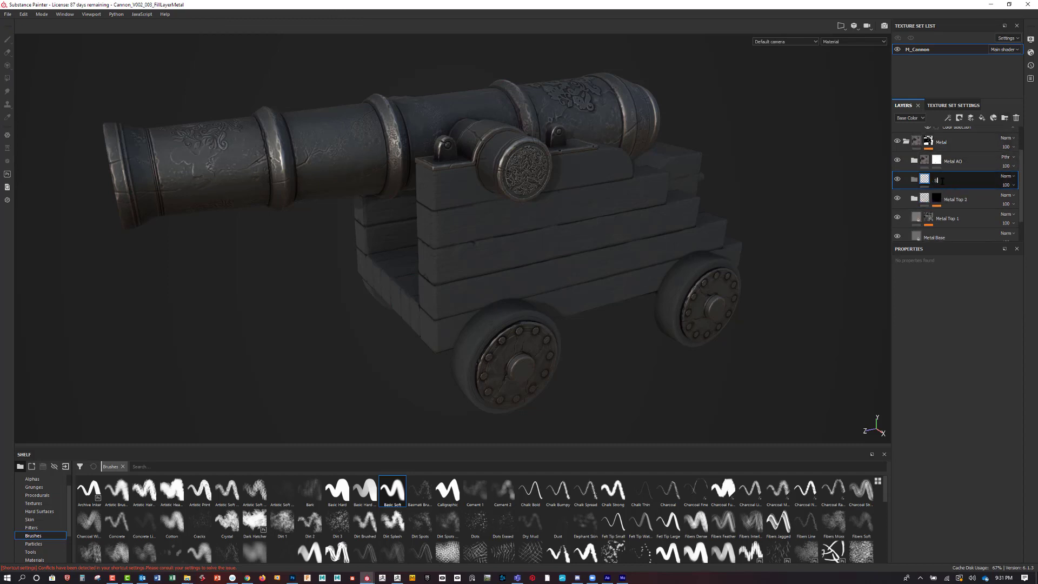
type("econdary Co")
key("Return")
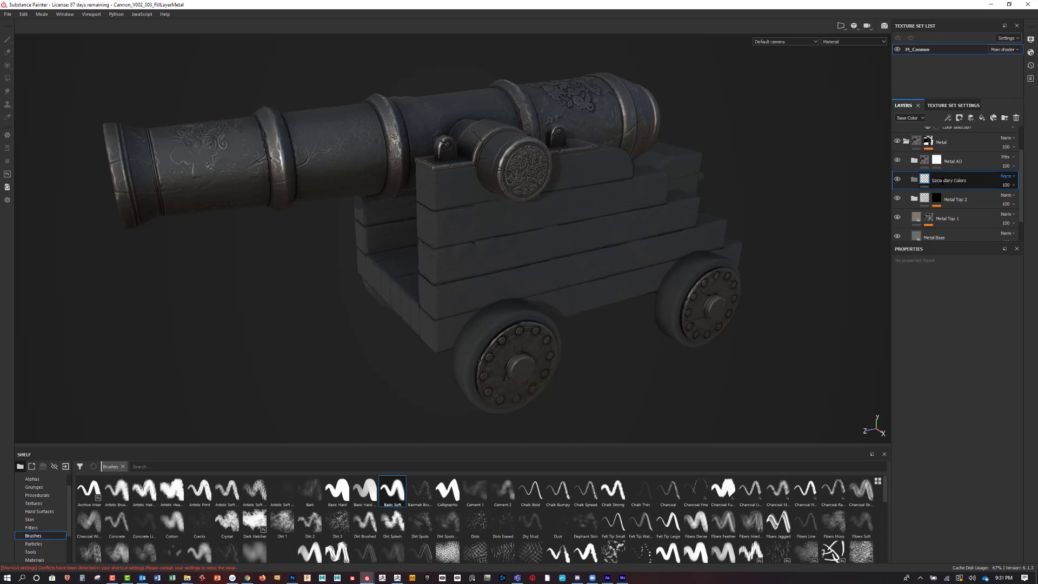
Add a fill layer named S C and place it inside the Secondary Colors folder.
left_click(981, 118)
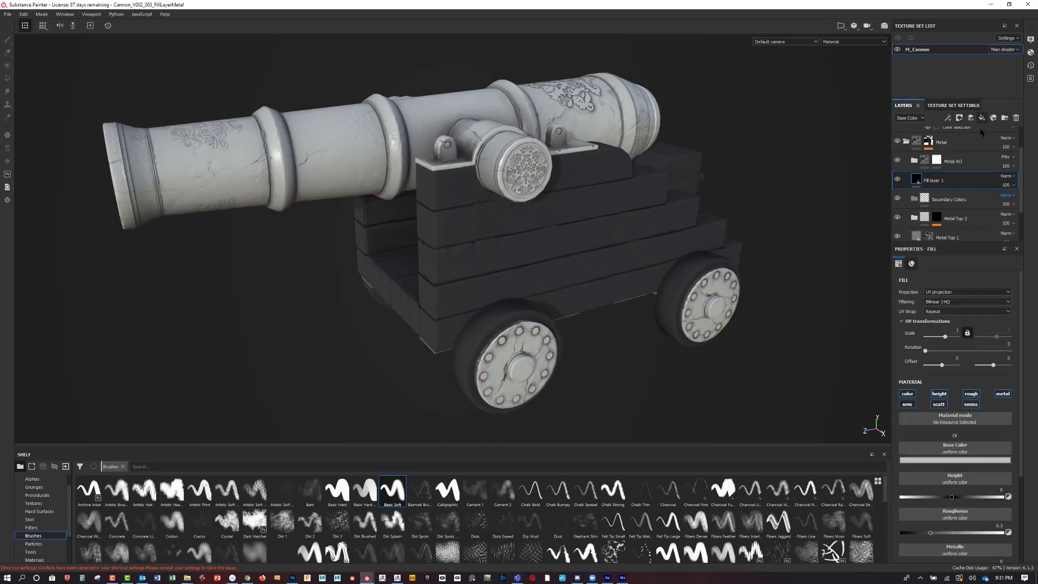
double_click(940, 180)
type("s")
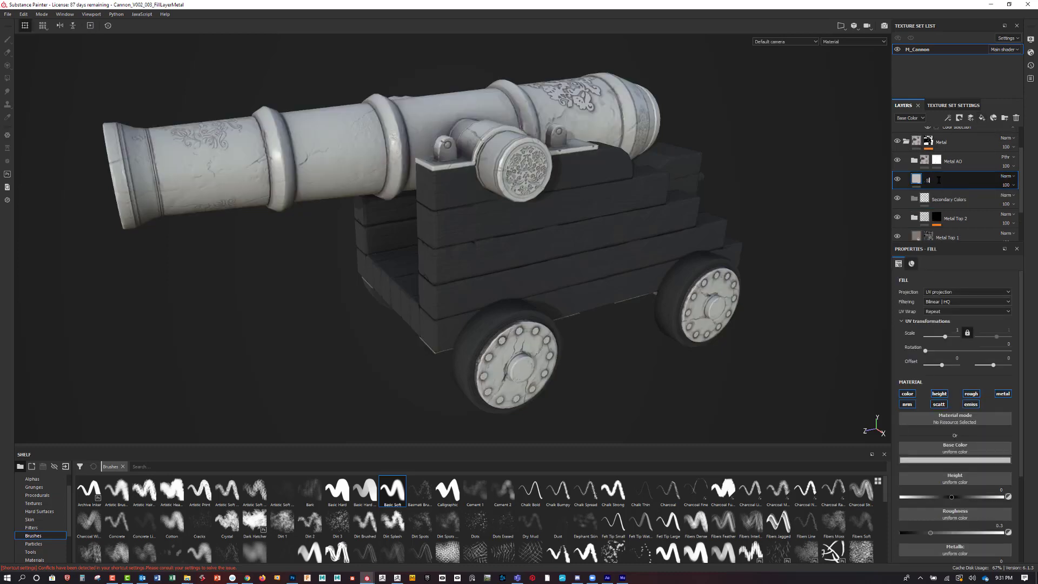
type("c")
key("Return")
left_click_drag(920, 180, 939, 202)
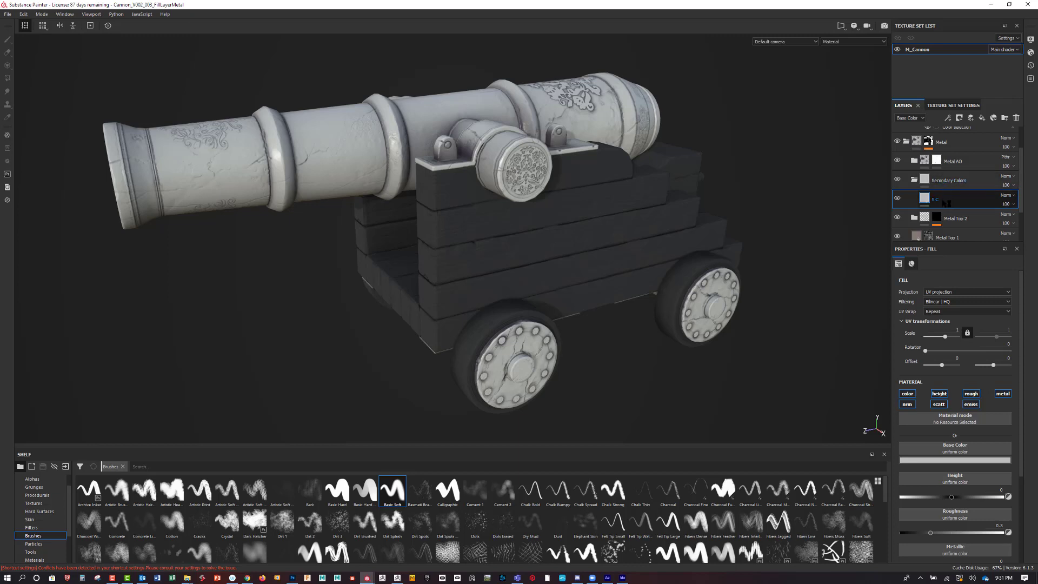
Limit the S C fill layer to the color channel by disabling height, roughness, metallic, normal, scattering and emissive.
left_click(939, 394)
left_click(907, 404)
left_click(939, 403)
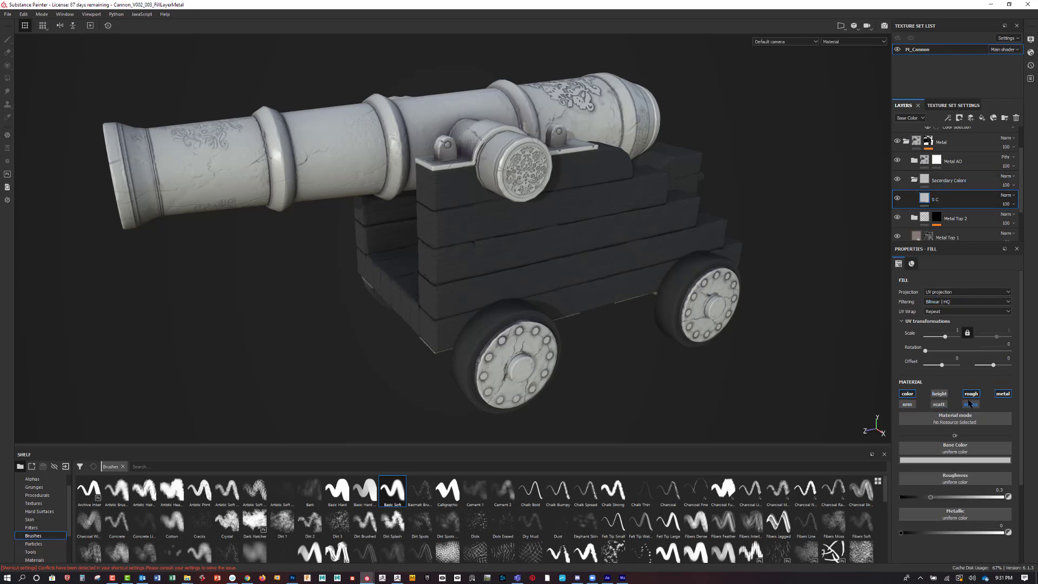
left_click(971, 394)
left_click(970, 404)
left_click(1002, 394)
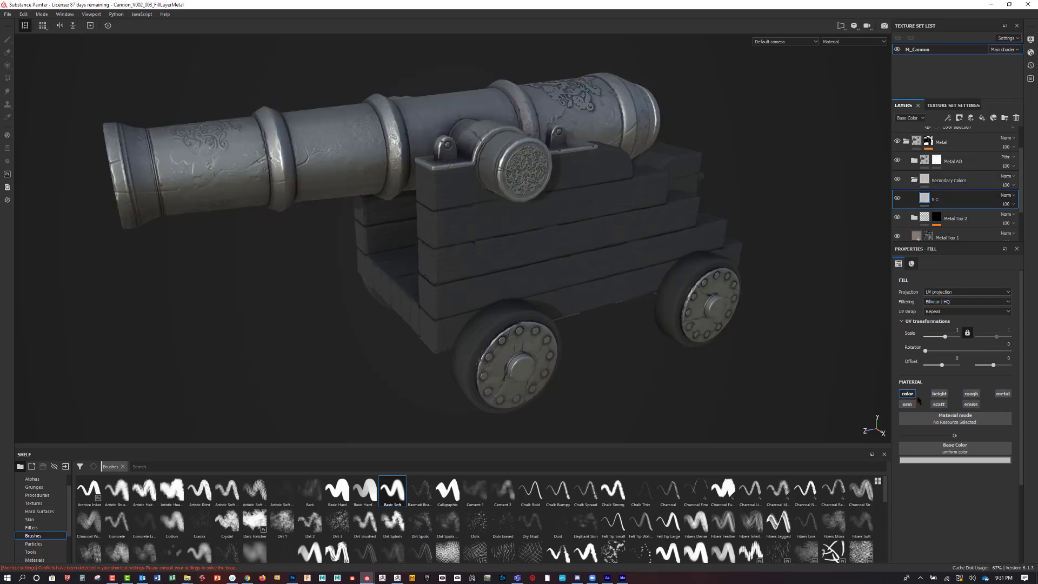
Set the base color of the S C fill layer to a muted red.
left_click(962, 460)
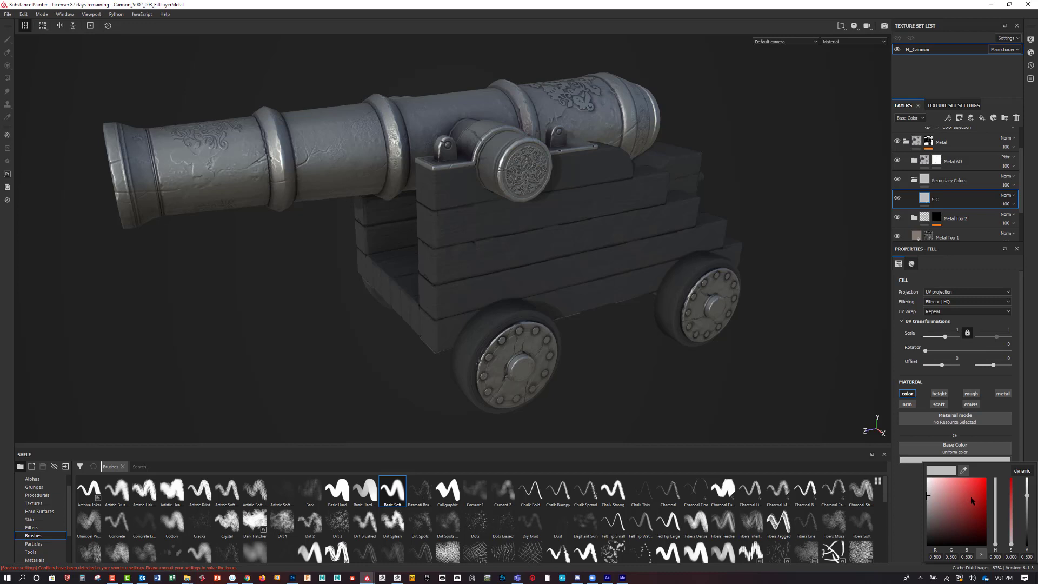
left_click(954, 493)
left_click_drag(954, 494, 955, 493)
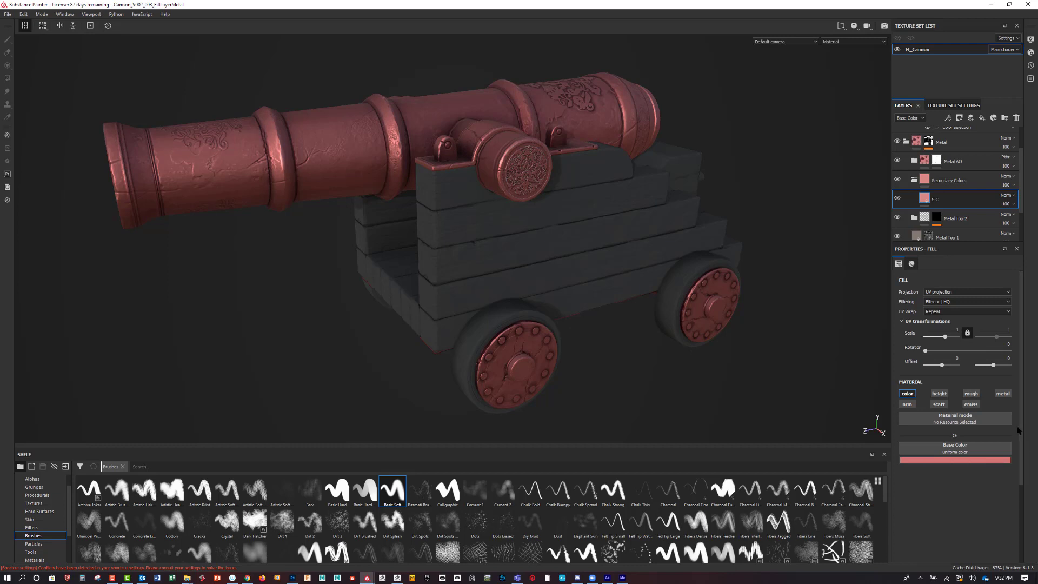
Set the S C layer's blending mode to Multiply and the Secondary Colors folder's to Passthrough.
left_click(1007, 195)
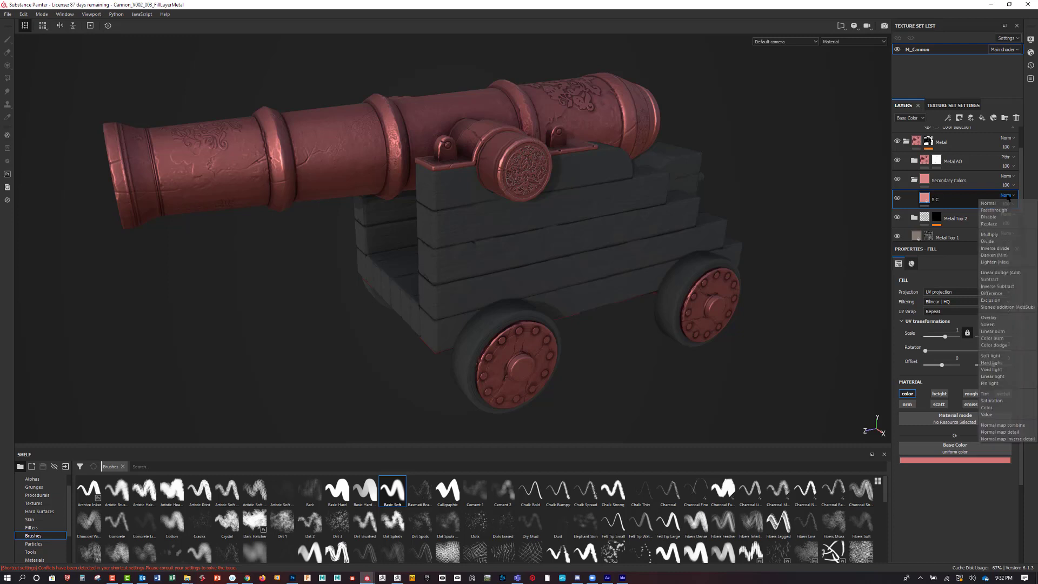
left_click(1000, 234)
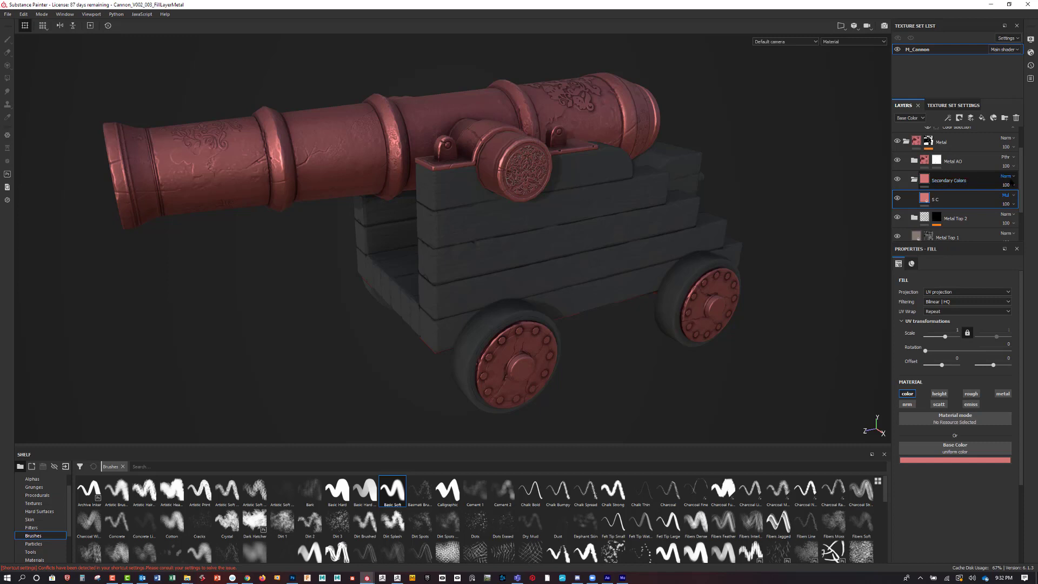
left_click(1005, 176)
left_click(1000, 187)
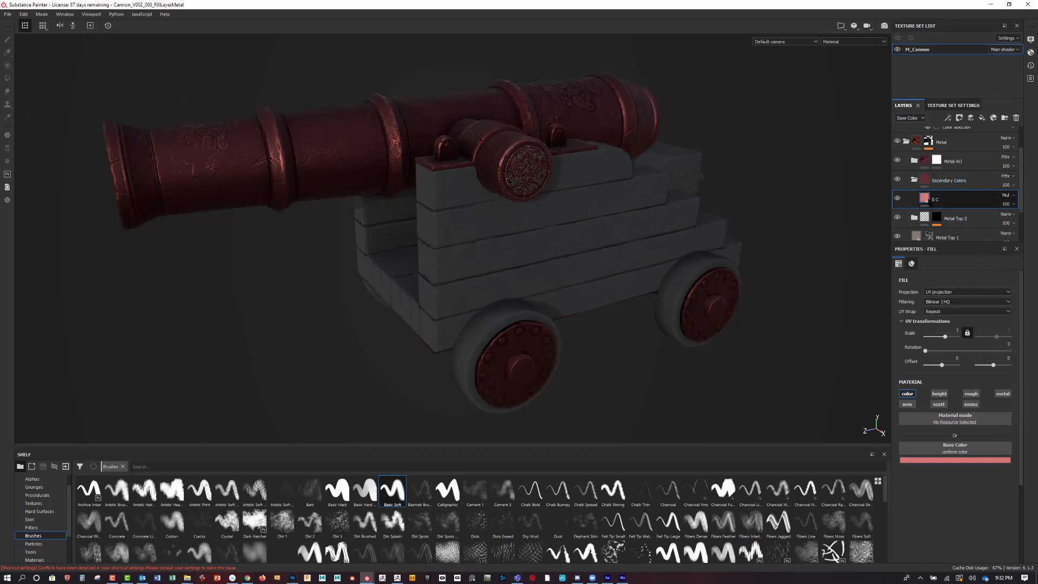
Lighten the S C layer's base color to a pale pink.
left_click(954, 460)
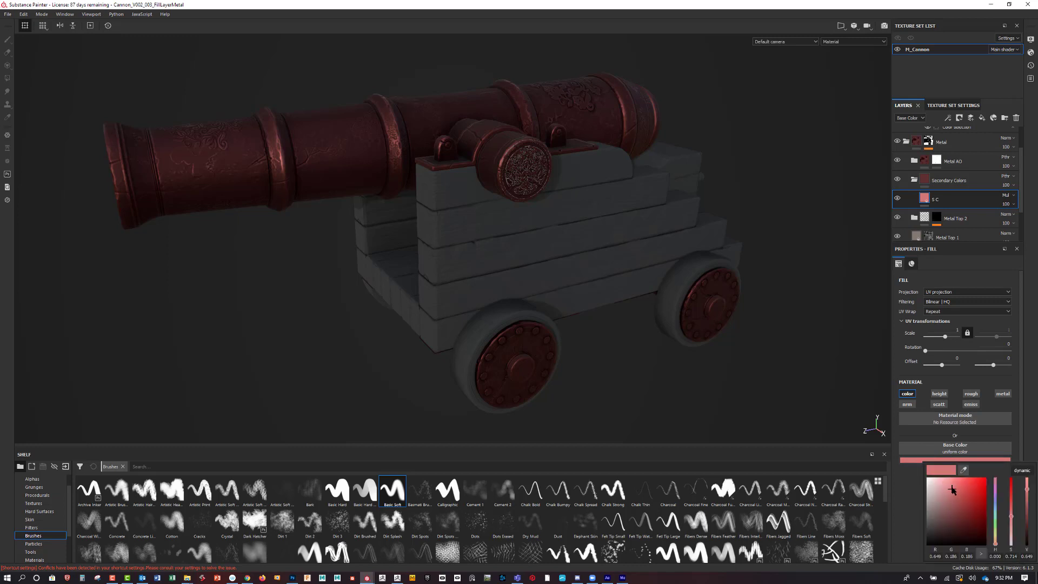
left_click_drag(952, 489, 941, 481)
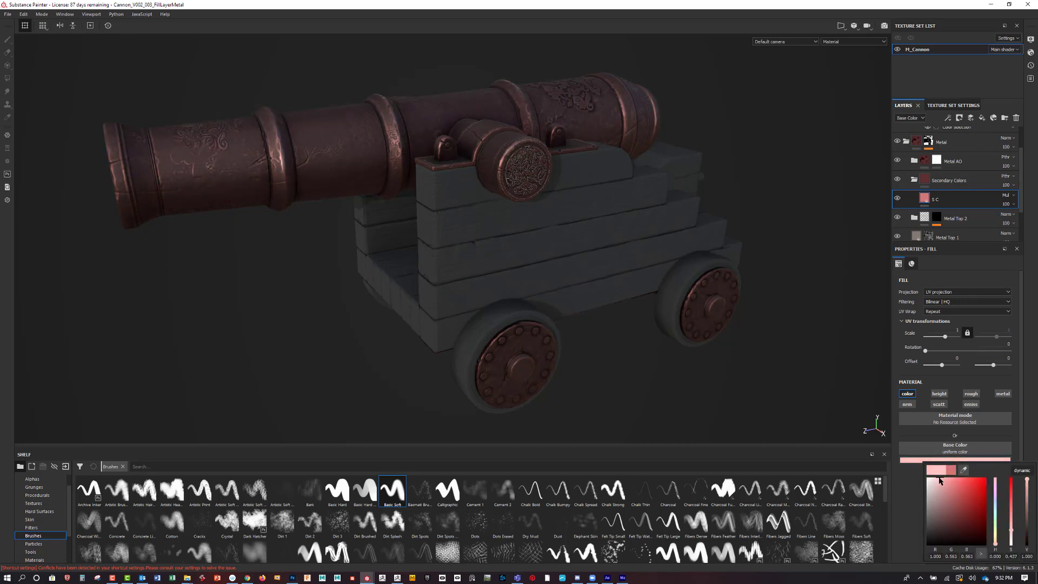
left_click(940, 480)
Try the Screen blending mode on the S C layer with a more saturated, bright red base color.
left_click(1005, 196)
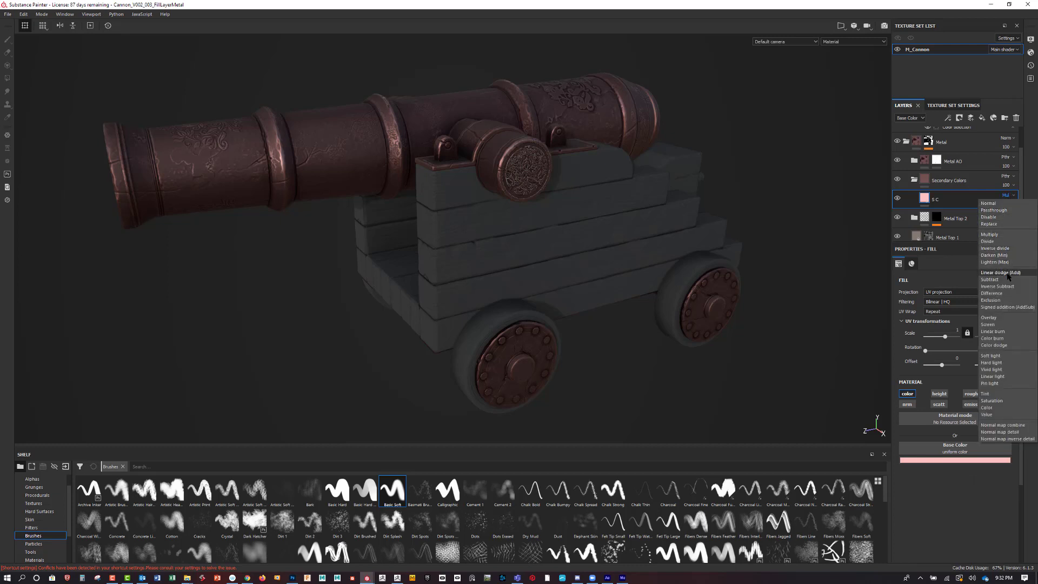
left_click(1005, 325)
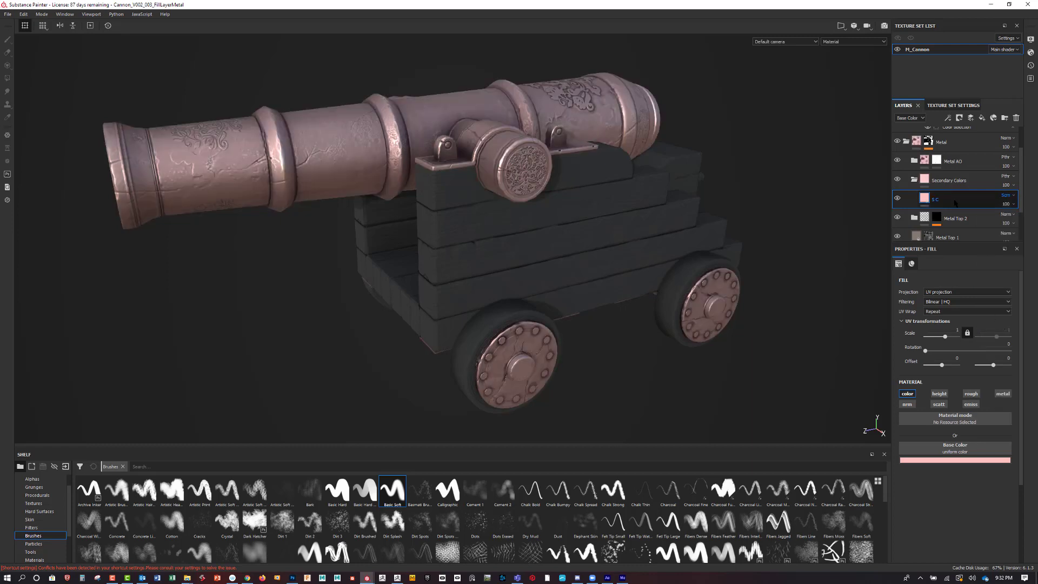
left_click(978, 460)
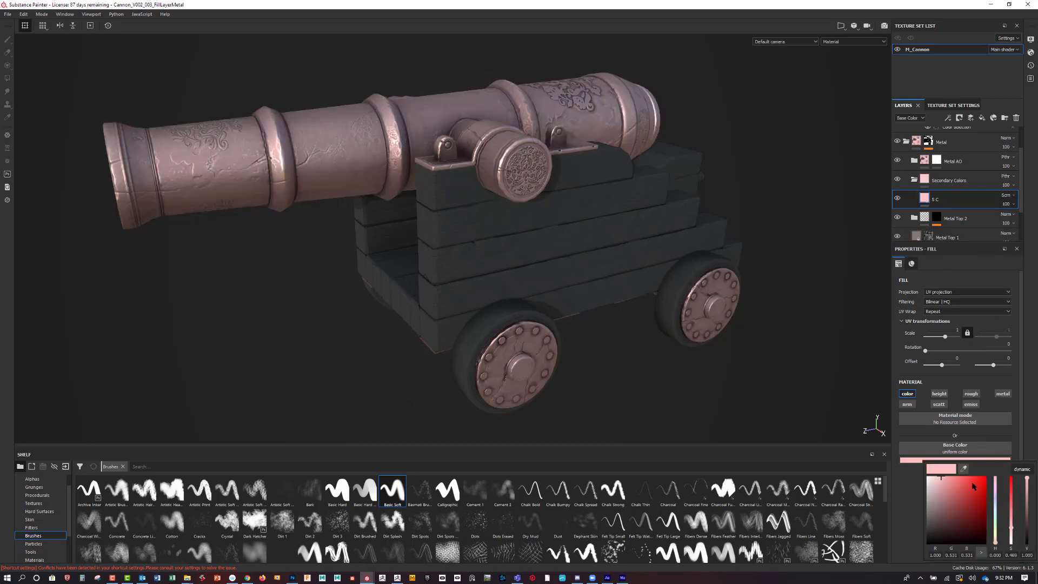
left_click_drag(973, 486, 965, 476)
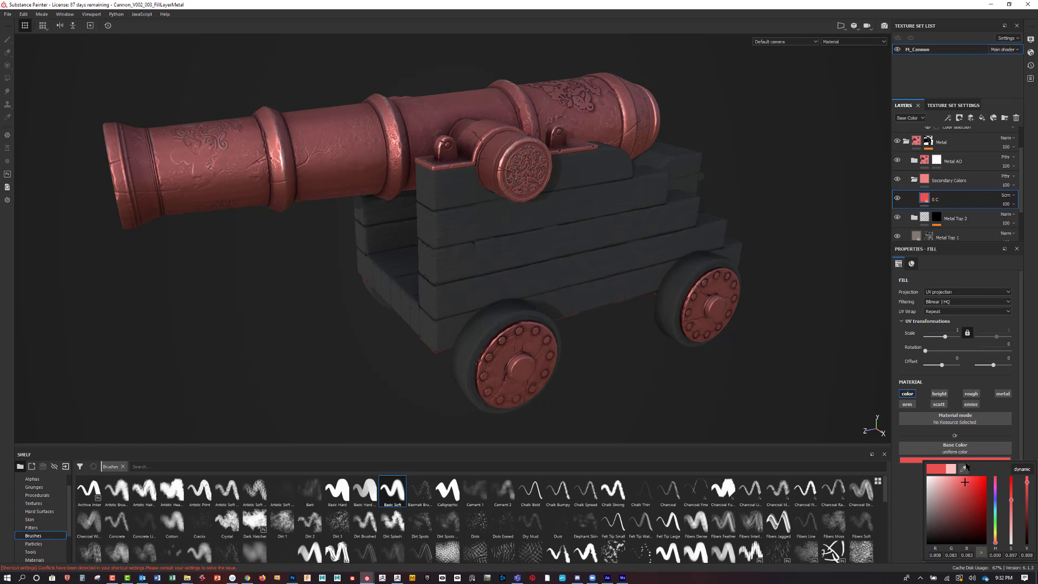
Switch the S C layer to Color burn blending and set its base color to a darker, muted red.
left_click(1006, 197)
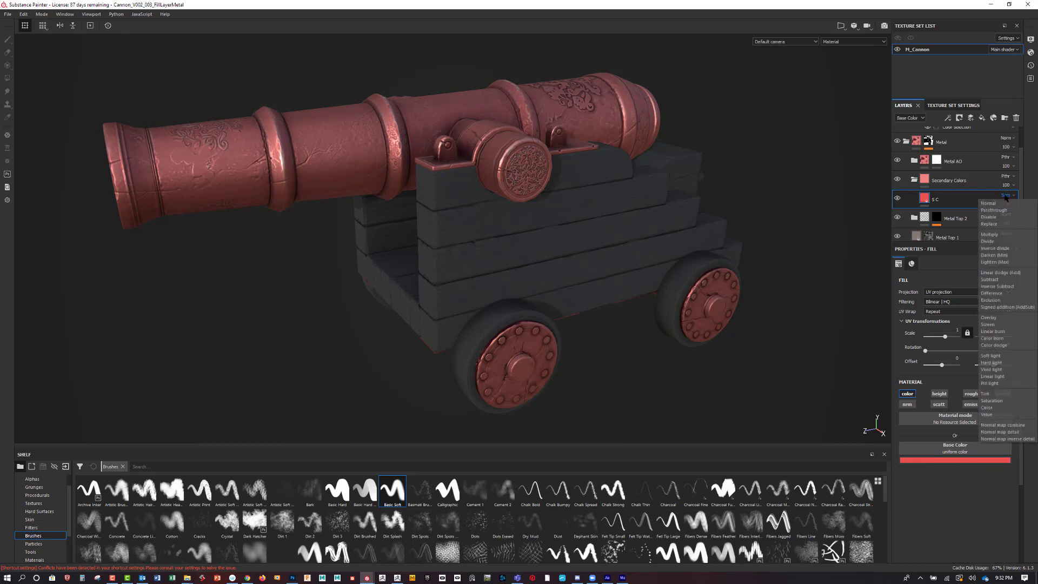
left_click(1001, 338)
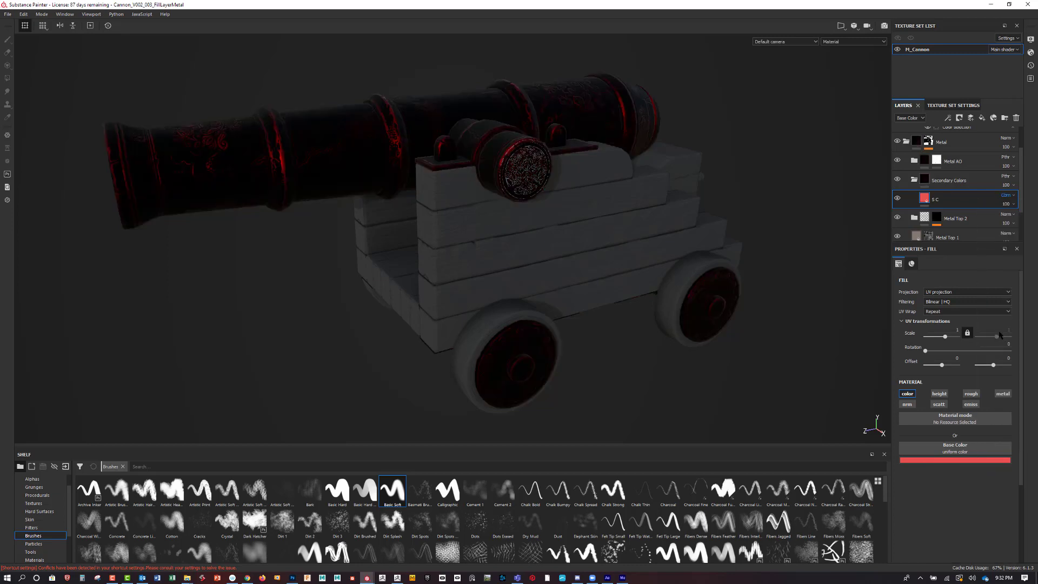
left_click(975, 460)
left_click(947, 502)
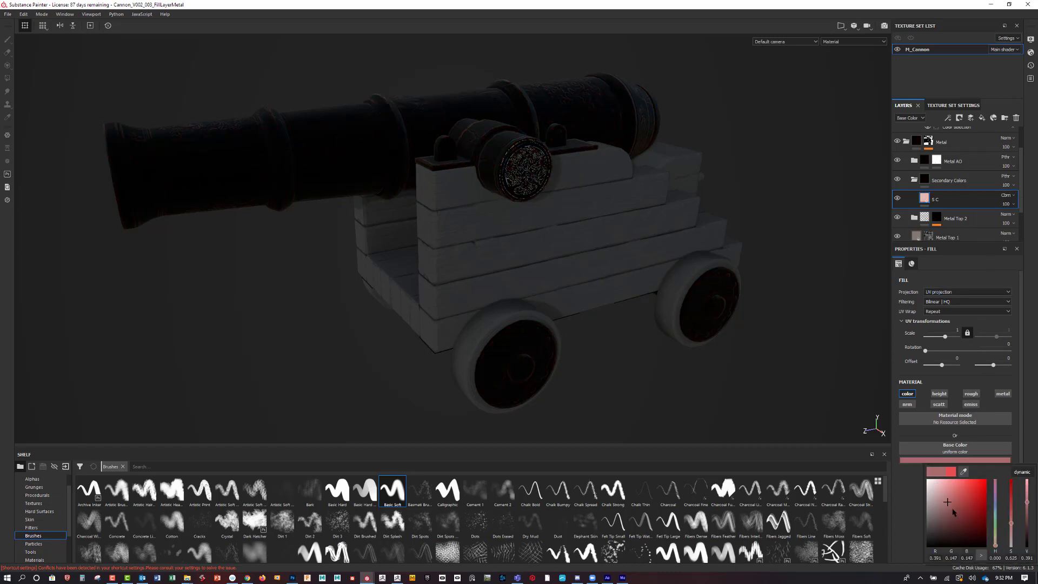
Lighten the S C layer's base color to nearly white and try Linear burn blending with a pale pink tint.
left_click_drag(953, 512, 929, 480)
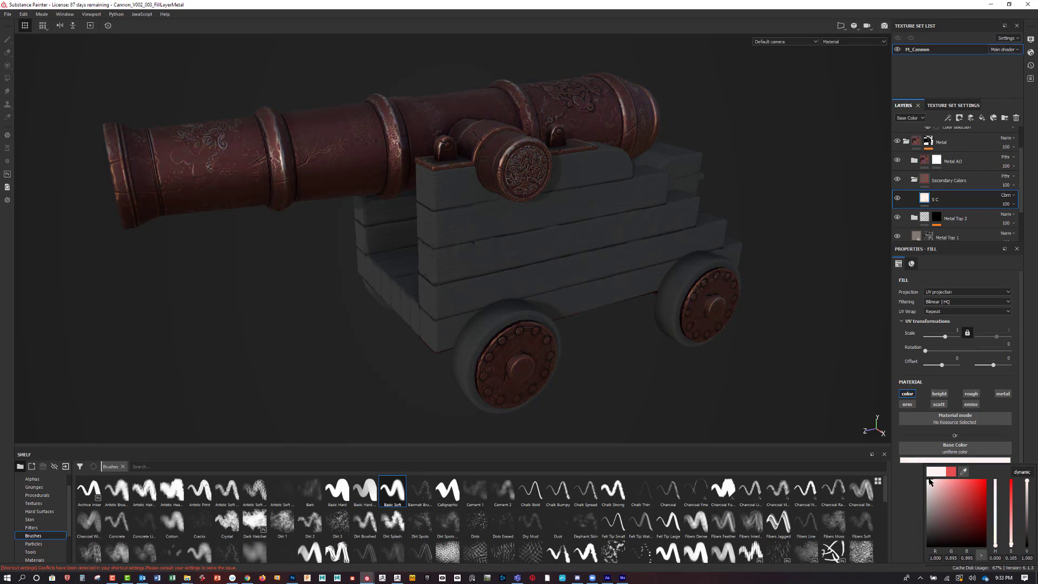
left_click_drag(931, 483, 928, 476)
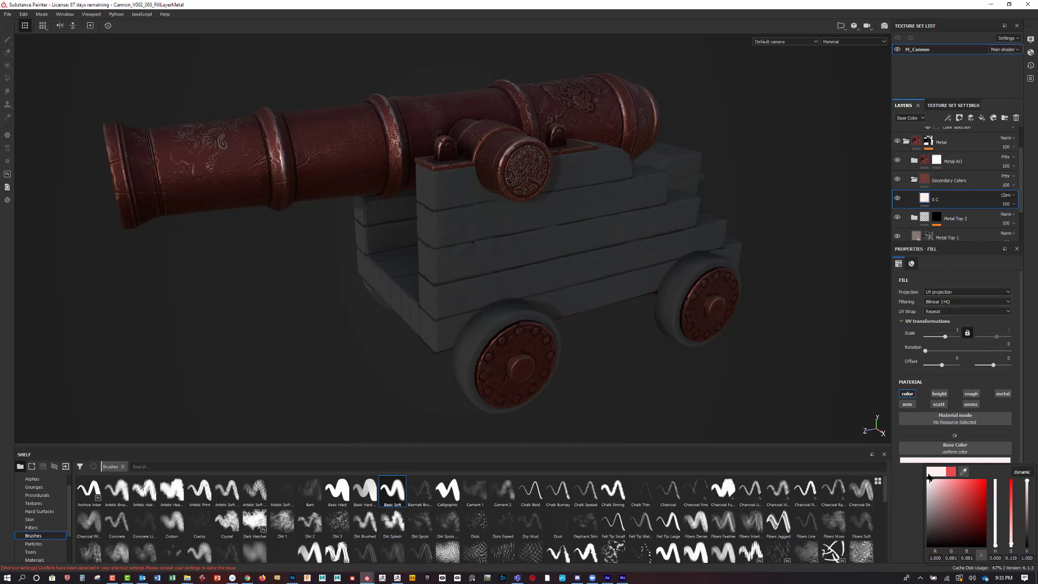
left_click(1006, 195)
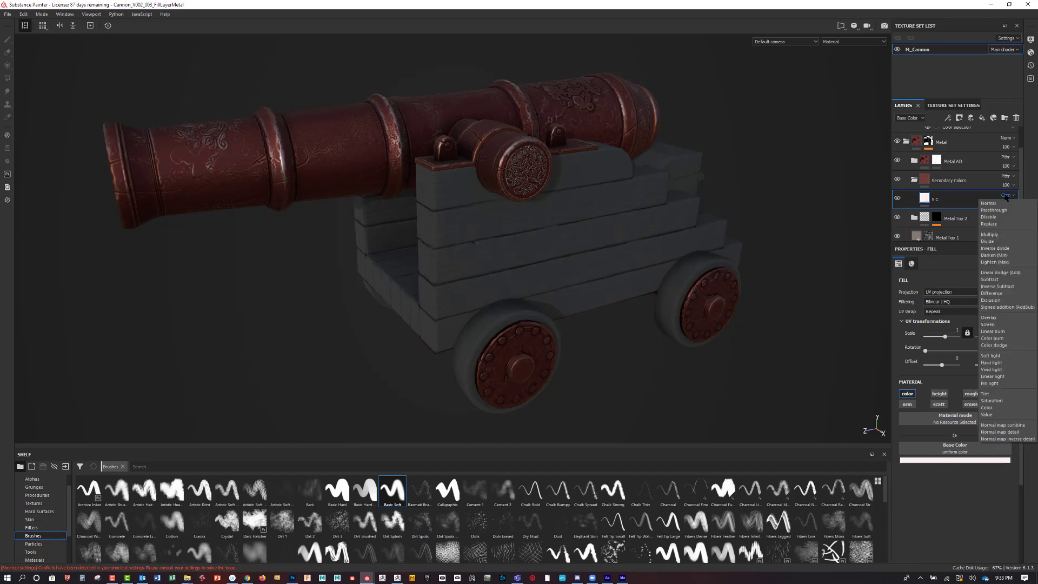
left_click(1001, 331)
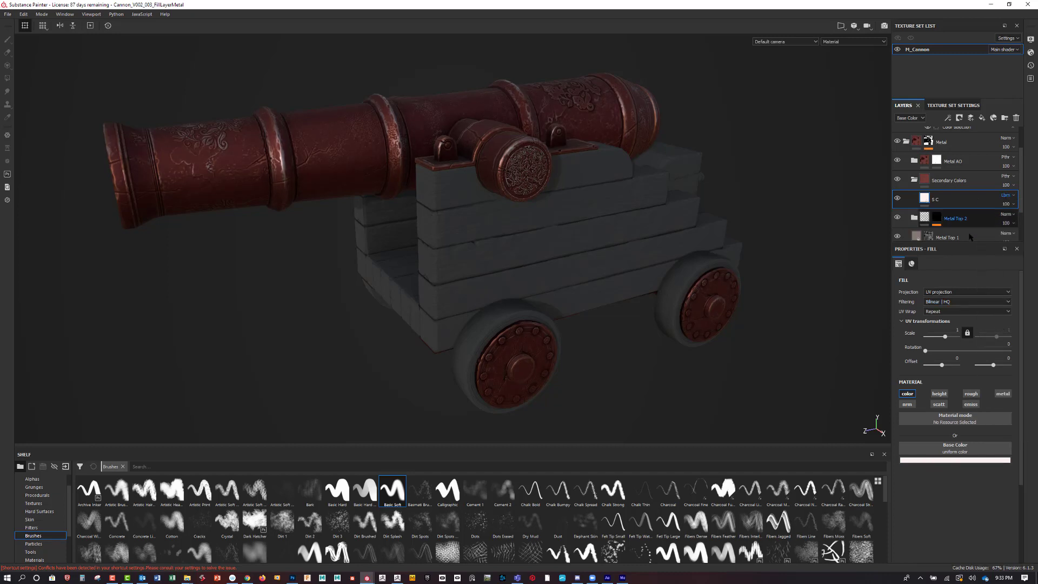
left_click(934, 460)
left_click(937, 480)
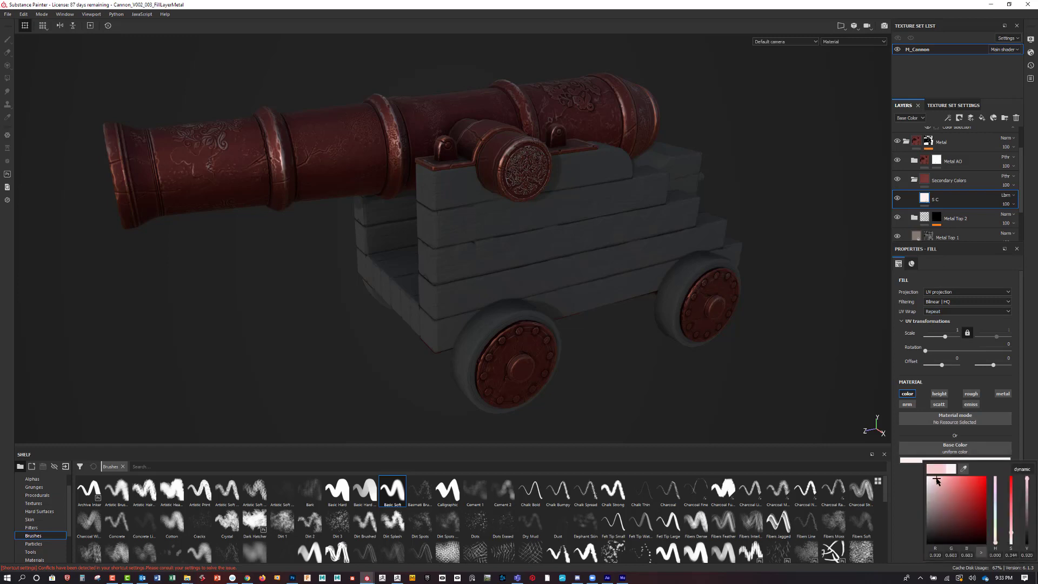
left_click_drag(936, 480, 931, 479)
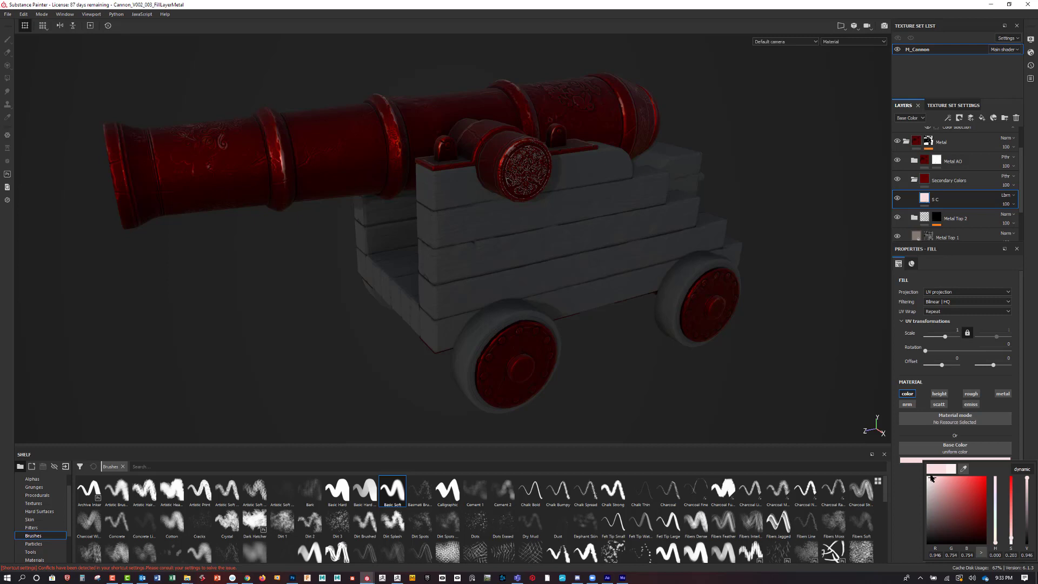
Set the S C layer's blending mode to Overlay and darken its base color to a muted dusty pink.
left_click(1007, 199)
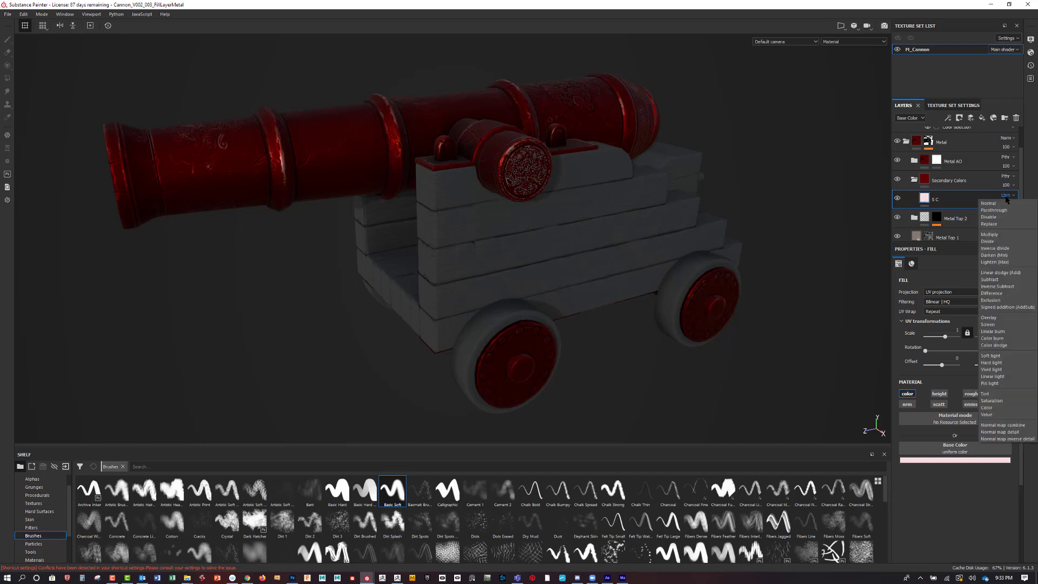
left_click(991, 317)
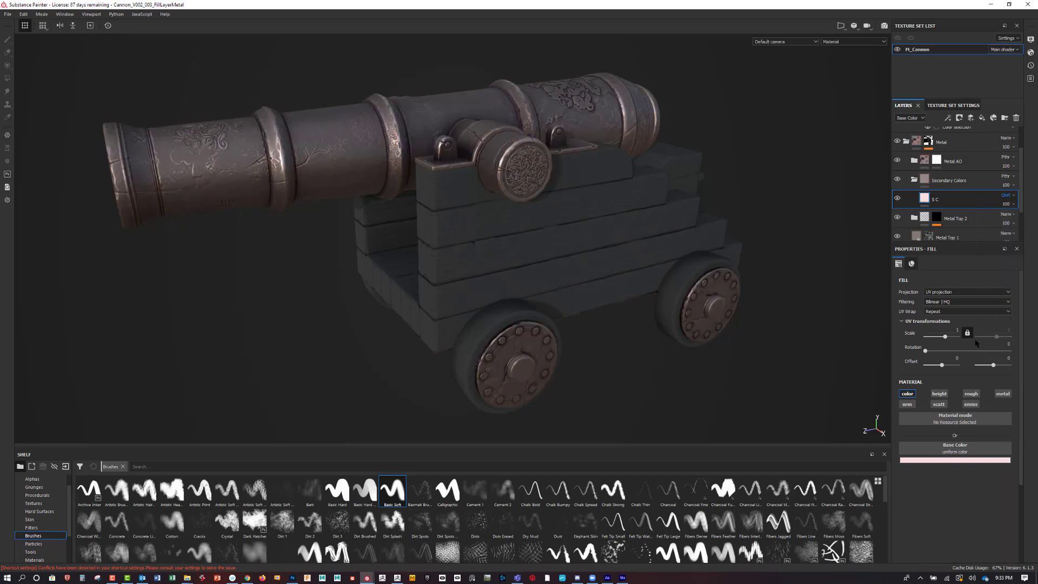
left_click(949, 461)
left_click(926, 508)
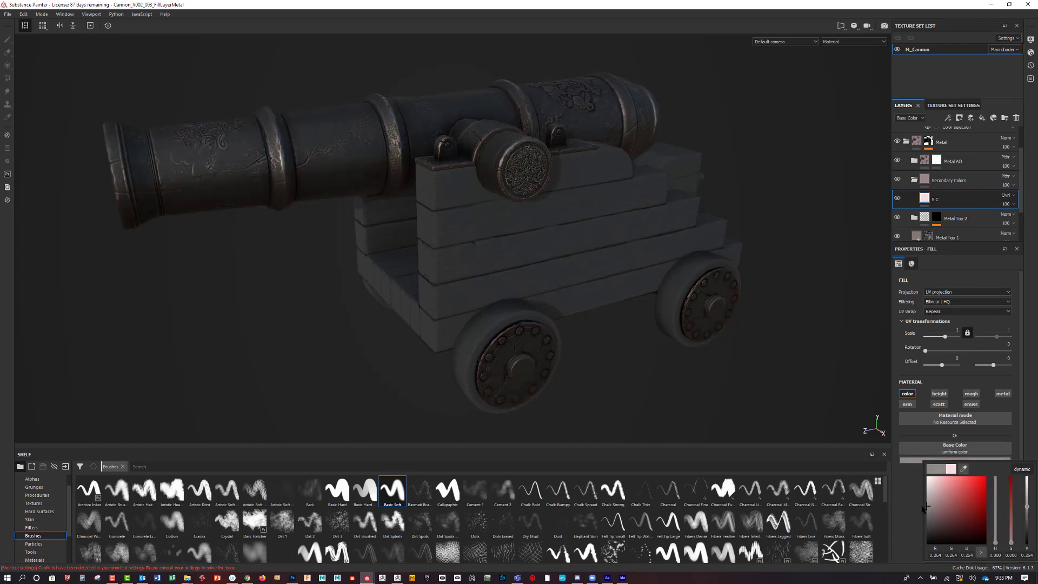
left_click_drag(921, 505, 940, 488)
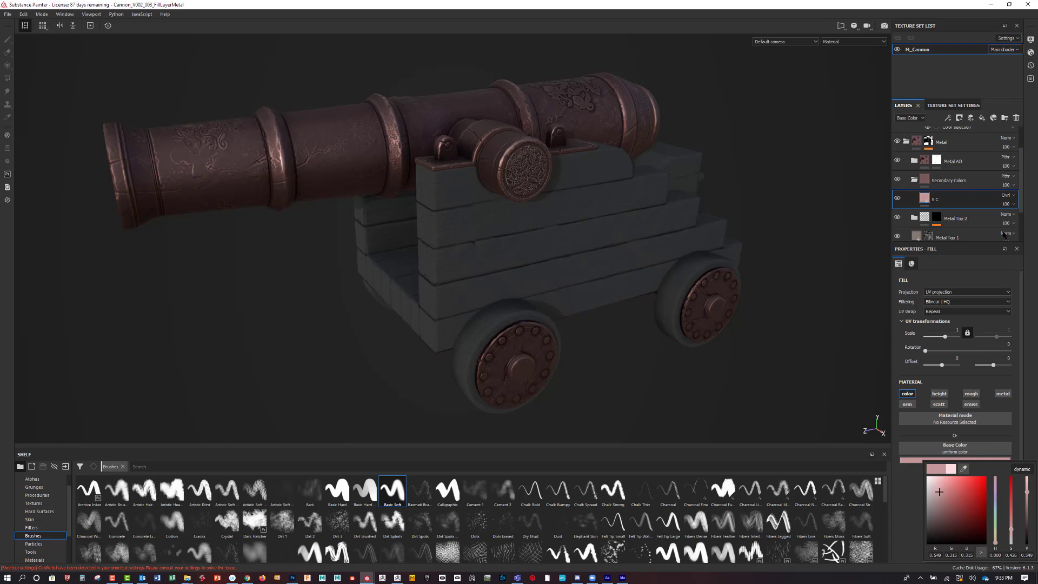
Try a more saturated red base color on the S C layer, about R 0.671, G 0.154, B 0.154.
left_click(976, 208)
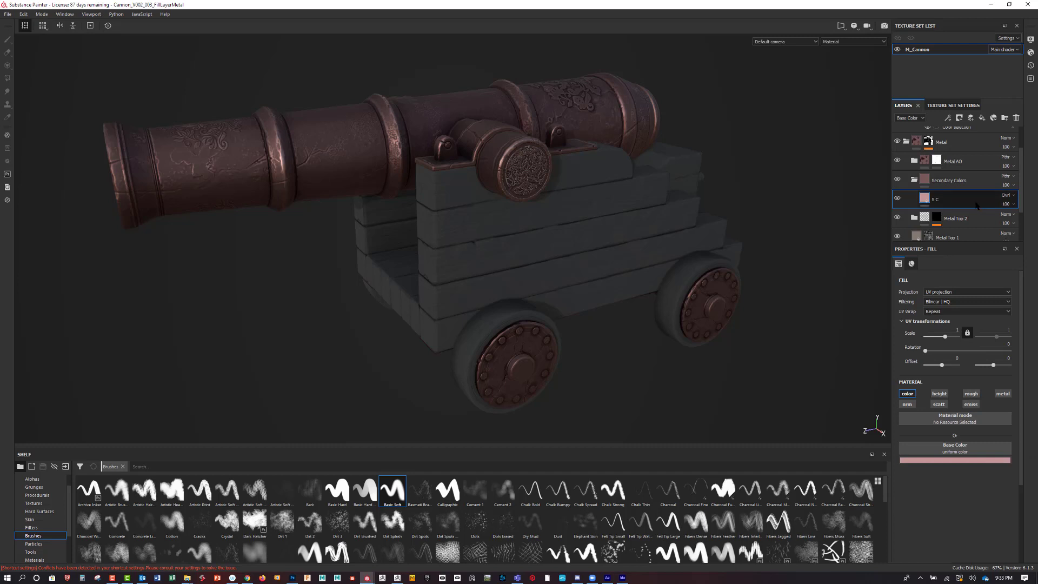
double_click(945, 200)
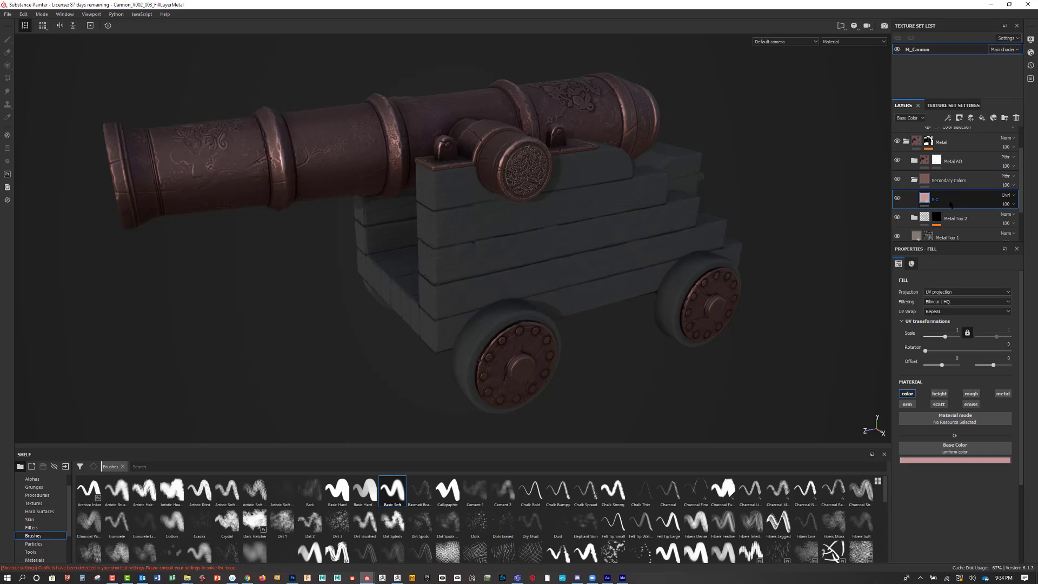
key("Return")
left_click(968, 460)
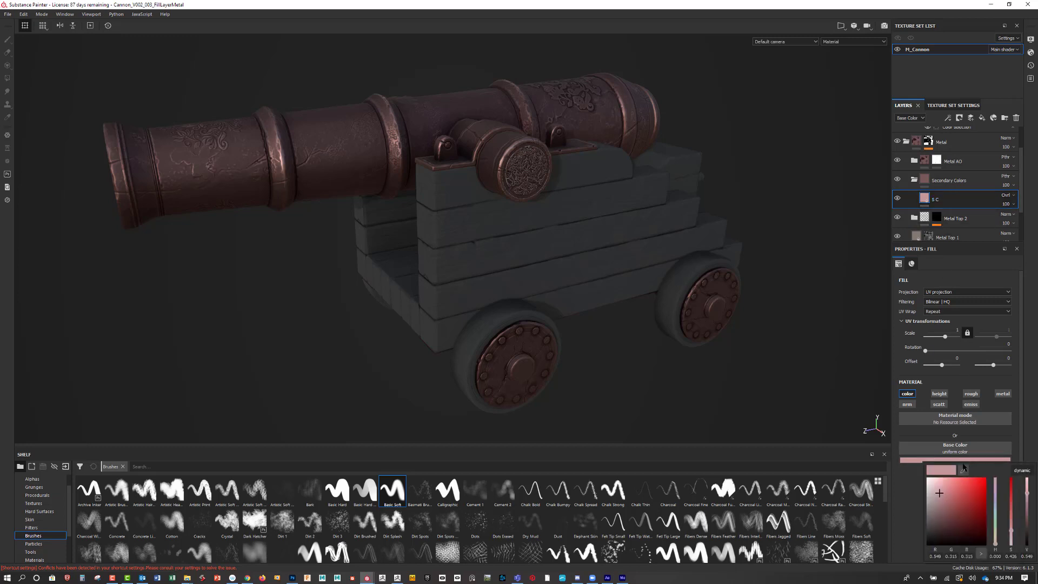
left_click(956, 488)
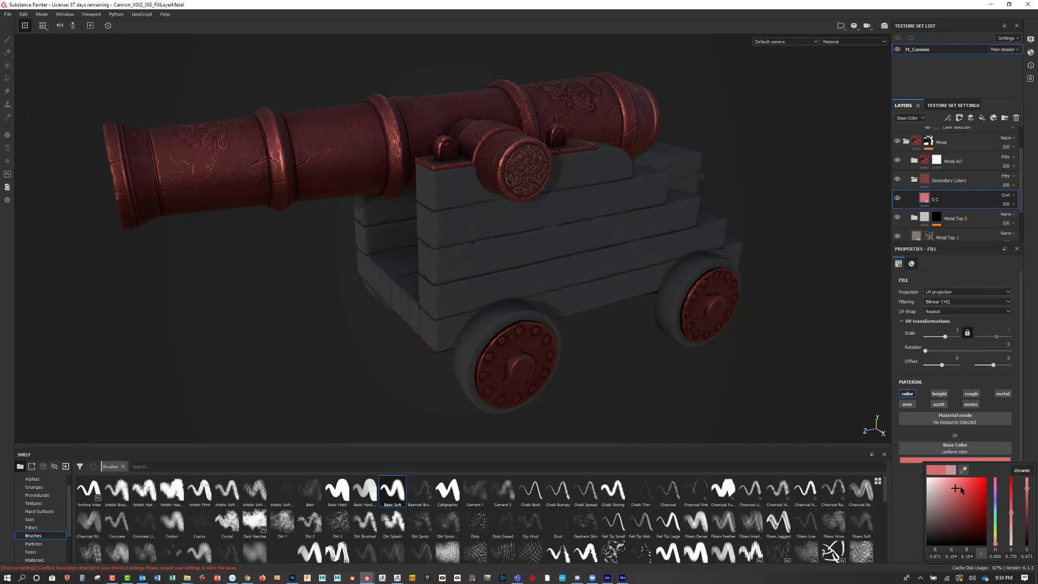
Add a color selection mask to the S C layer and pick the dark red ID color of the barrel bands.
left_click(937, 204)
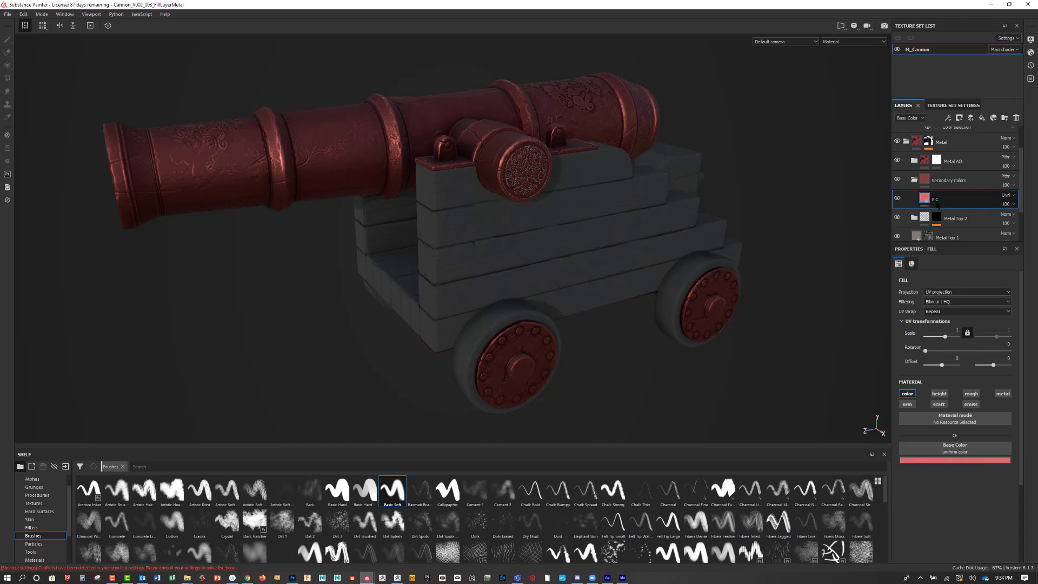
left_click(959, 118)
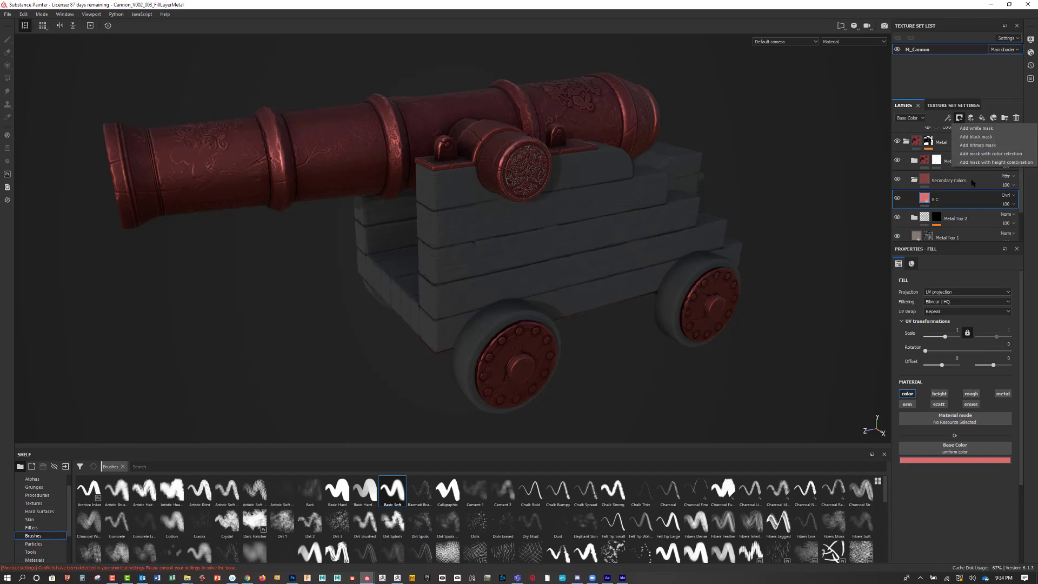
left_click(1000, 154)
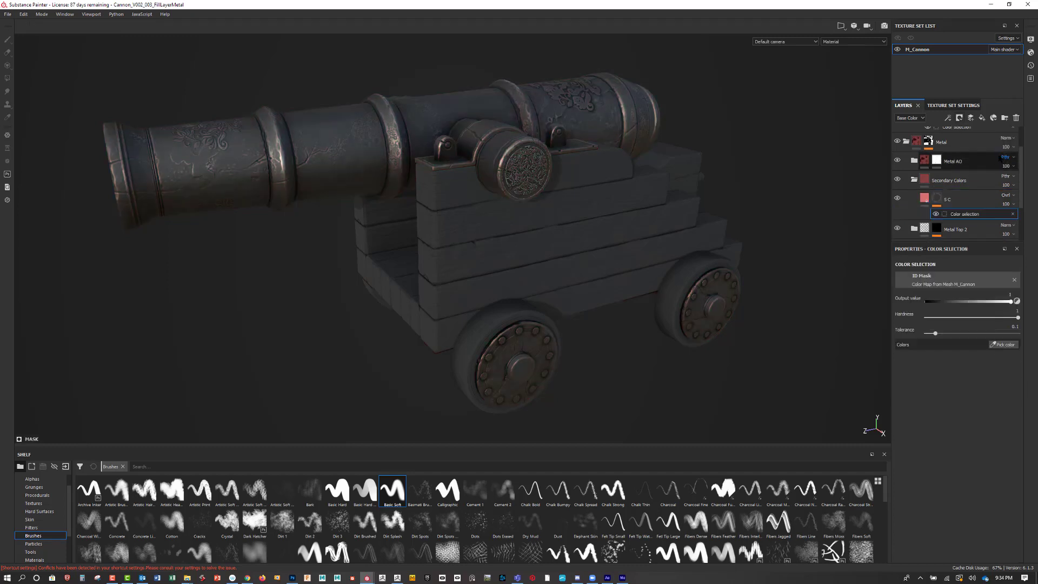
left_click(1002, 345)
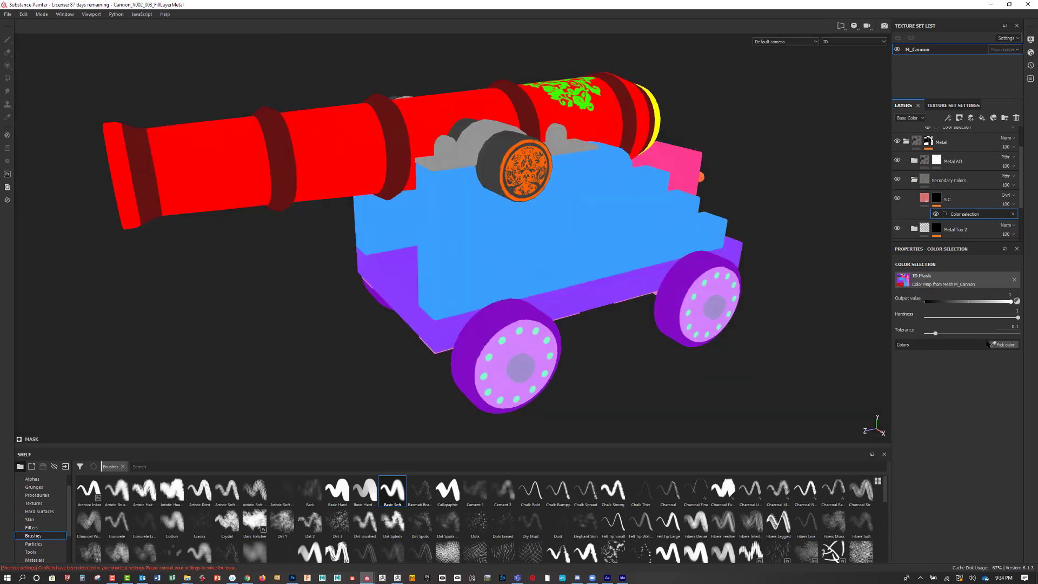
left_click(280, 154)
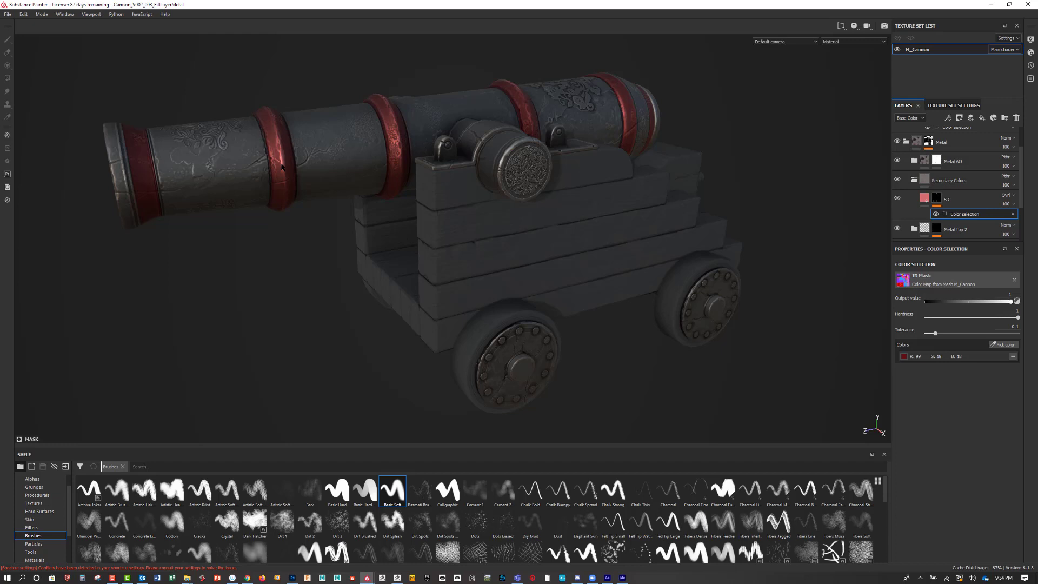
Add the light gray ID color of the barrel's mounting brackets to the S C mask's color selection.
left_click_drag(768, 349, 788, 370, "alt")
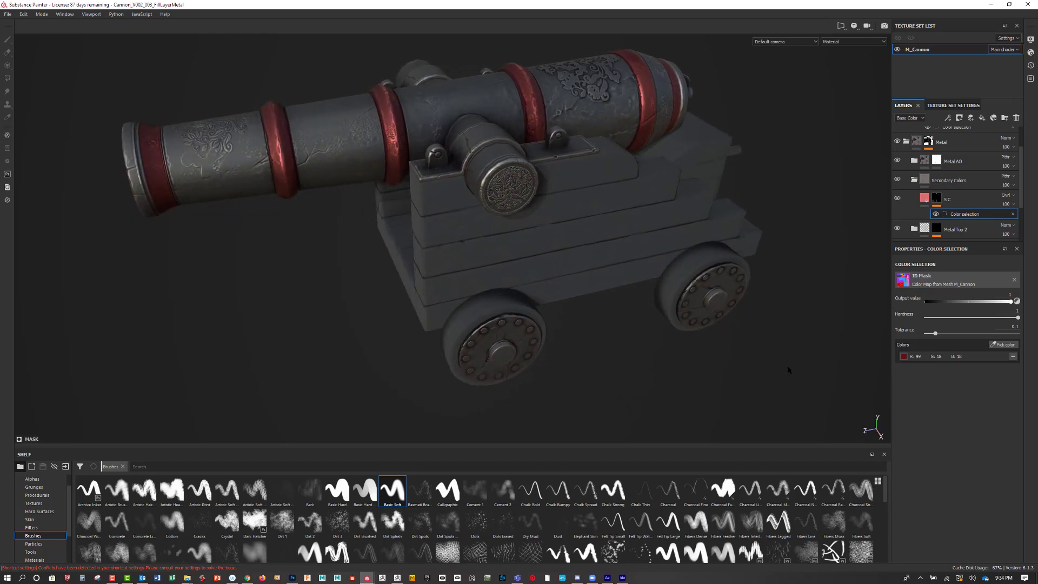
left_click(1002, 345)
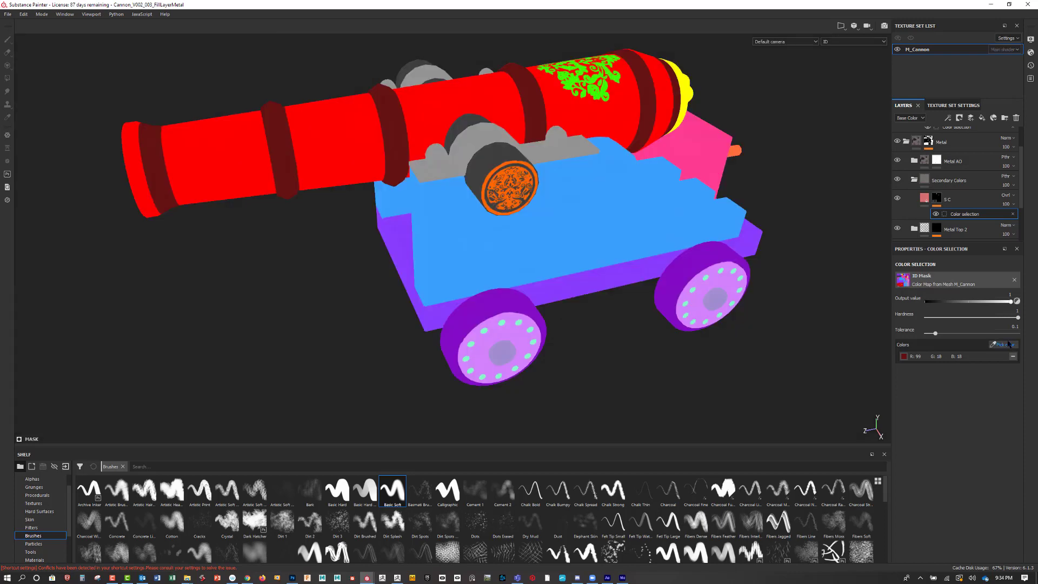
left_click(483, 133)
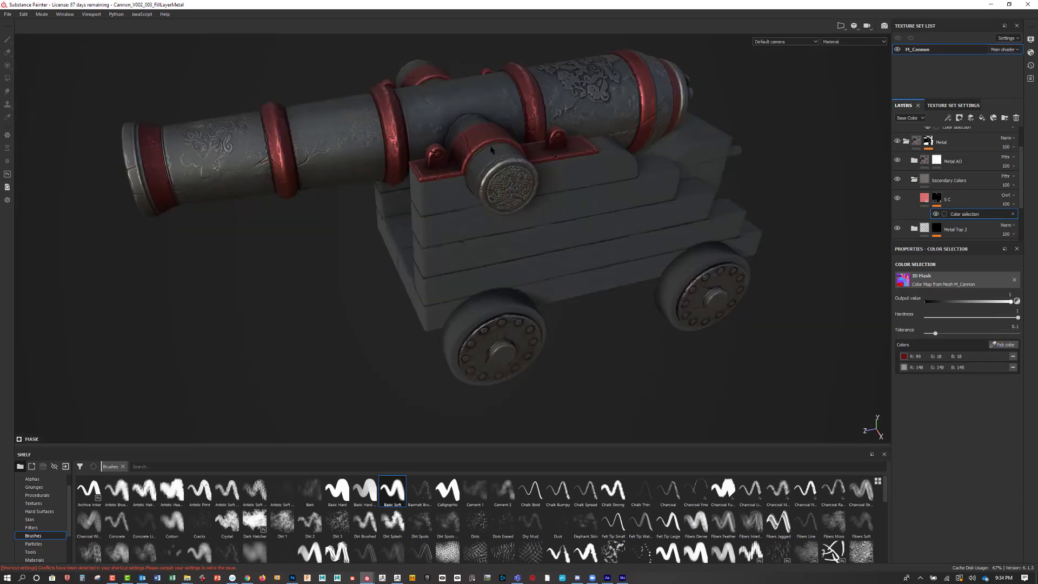
Try adding the wheels' dark purple rim color to the S C mask, then remove it from the selection.
left_click_drag(751, 412, 680, 358, "alt")
left_click(1003, 344)
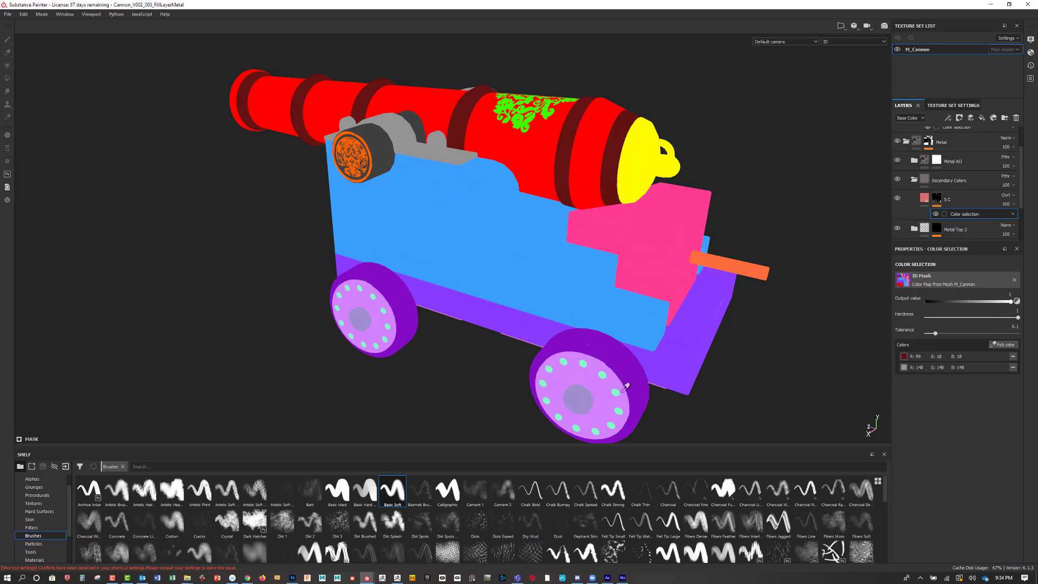
left_click(625, 374)
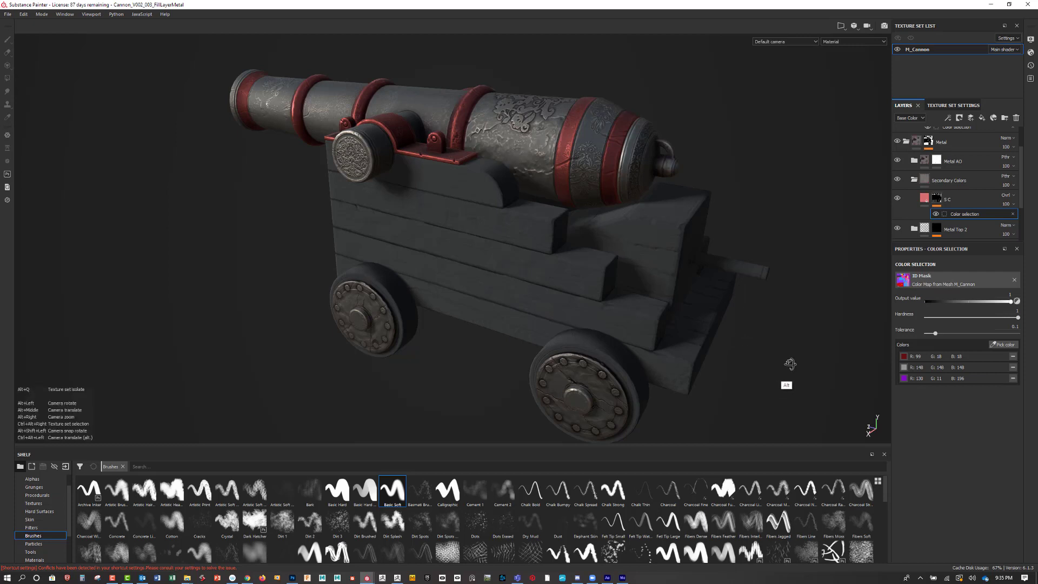
left_click_drag(788, 363, 778, 411, "alt")
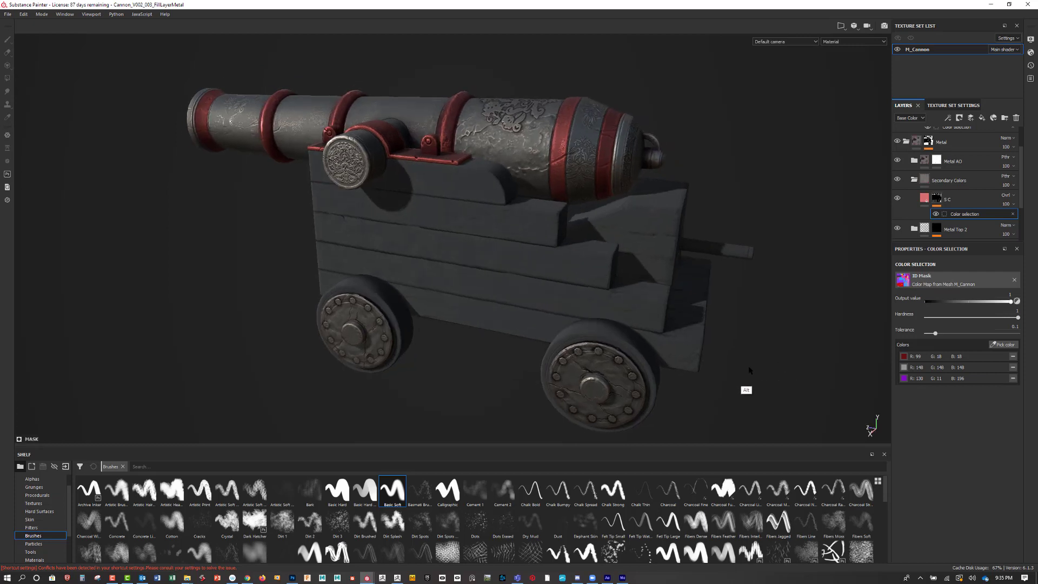
left_click(1013, 377)
Add the light purple ID color of the wheel faces to the S C mask's color selection.
left_click(1002, 345)
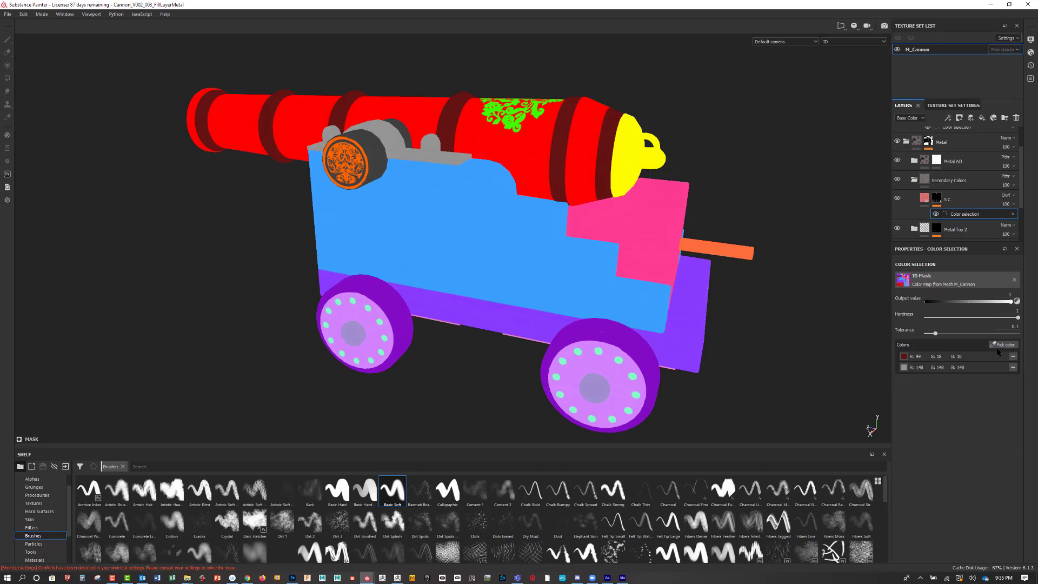
left_click(613, 371)
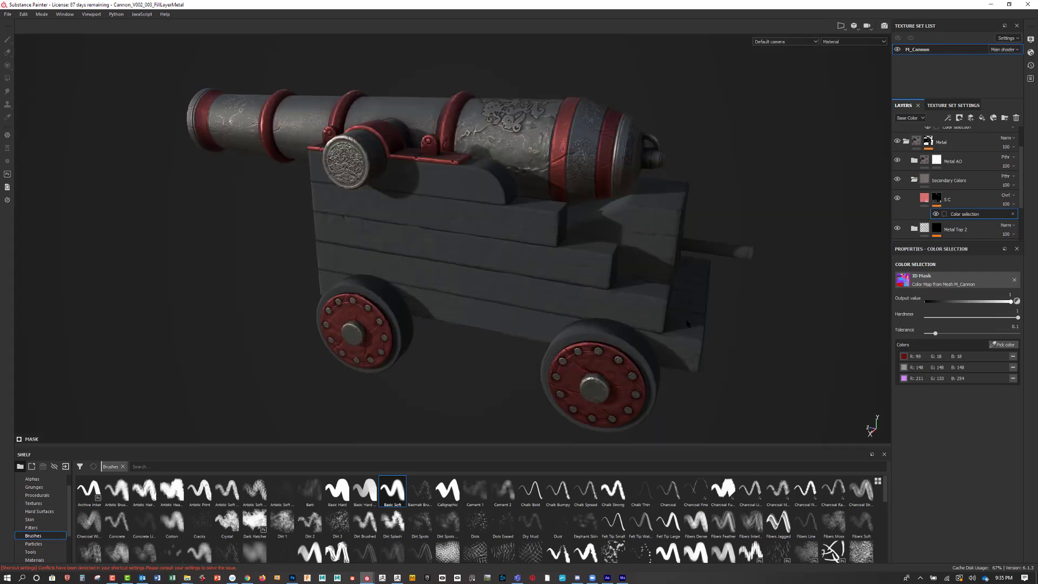
left_click_drag(730, 351, 813, 306, "alt")
left_click(1008, 345)
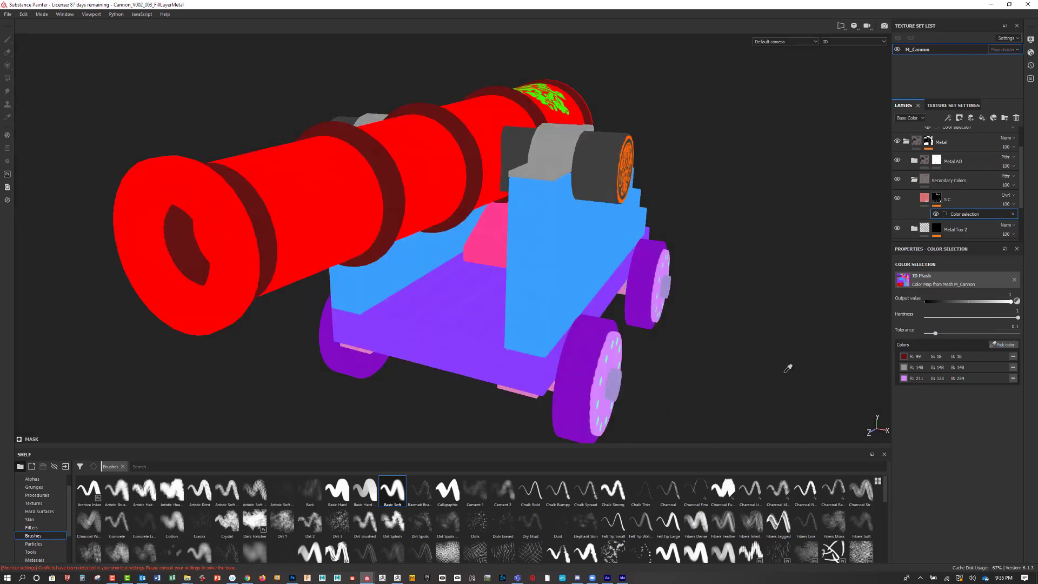
key("alt")
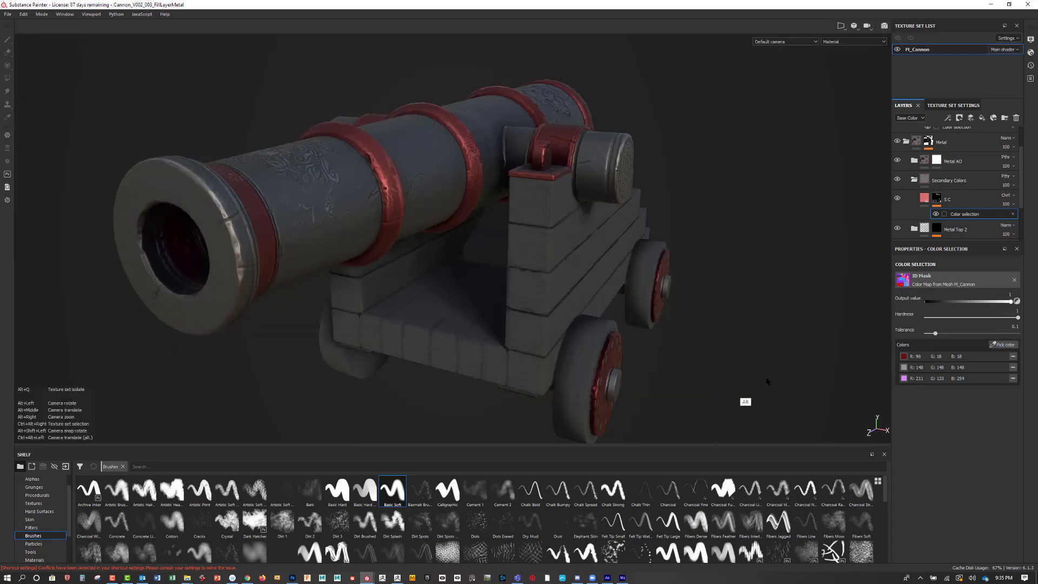
left_click_drag(753, 378, 758, 354, "alt")
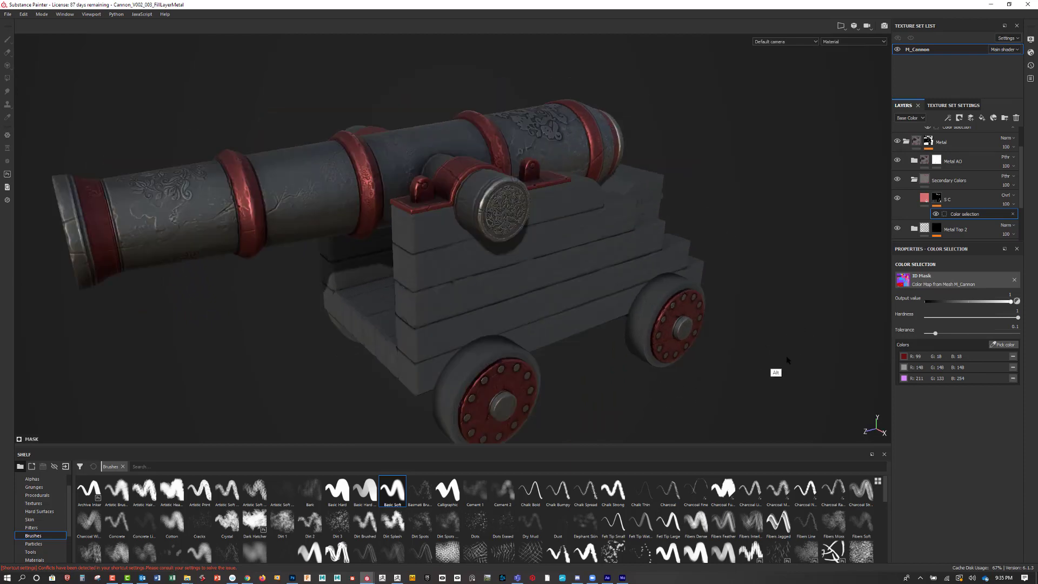
left_click(1003, 345)
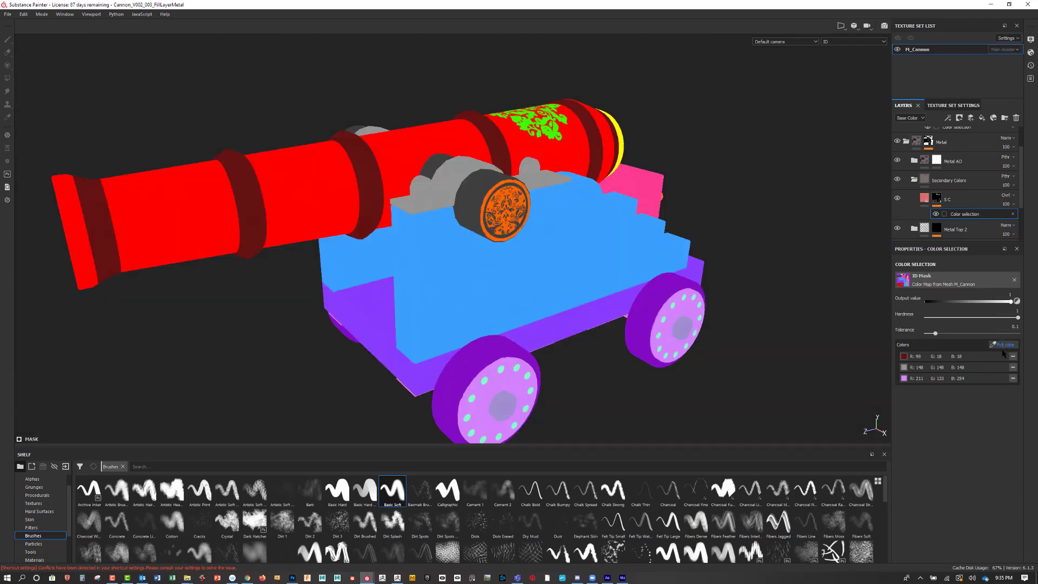
key("alt")
left_click_drag(788, 363, 809, 347, "alt")
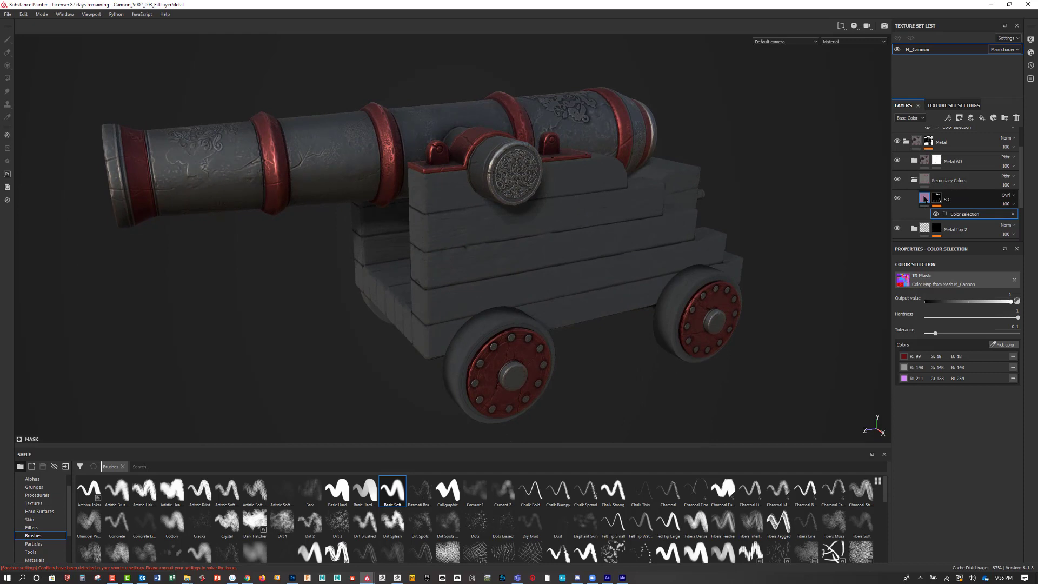
Mute the S C layer's base color to a grayish pink, about R 0.331, G 0.282, B 0.282.
left_click(925, 199)
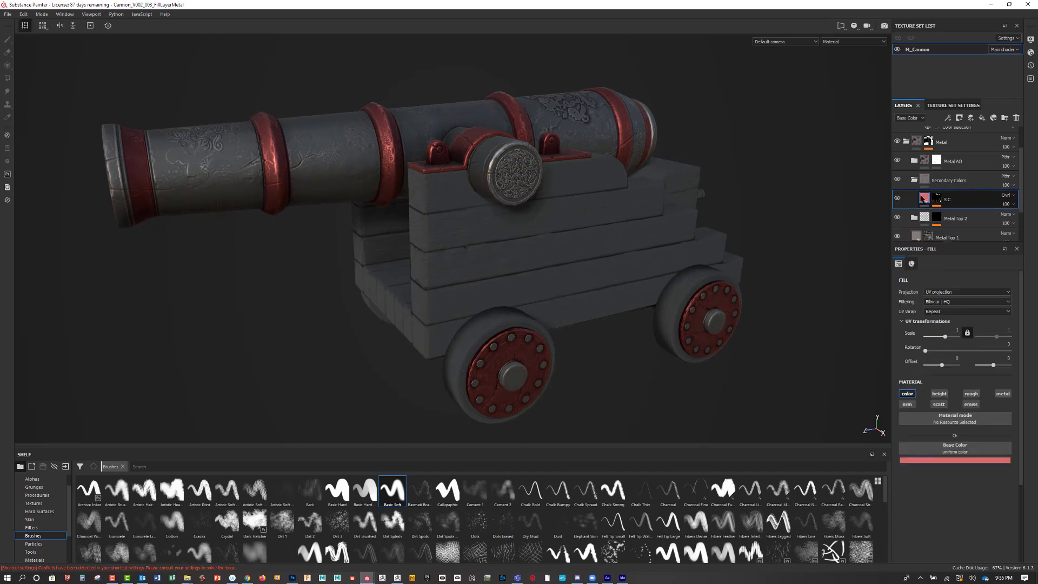
left_click(923, 460)
left_click(939, 481)
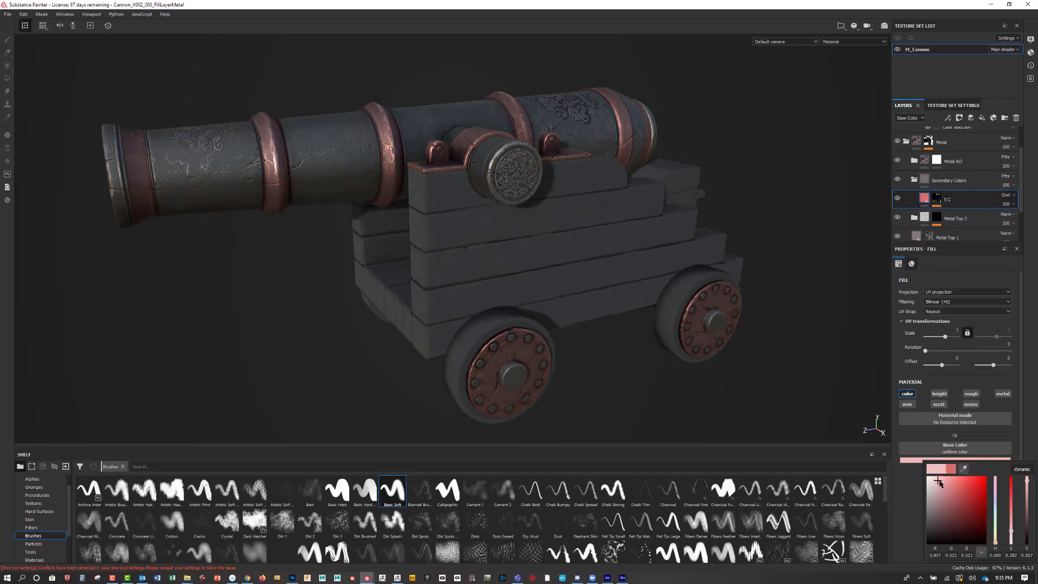
left_click_drag(933, 484, 935, 497)
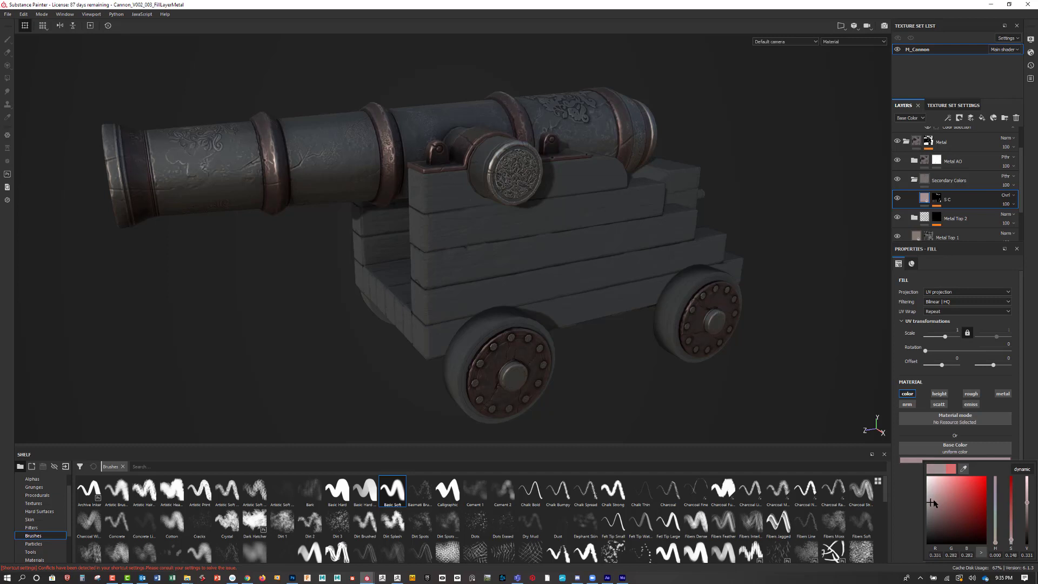
Desaturate the S C layer's base color to a near-neutral gray, about R 0.297, G 0.283, B 0.283.
left_click_drag(933, 502, 929, 506)
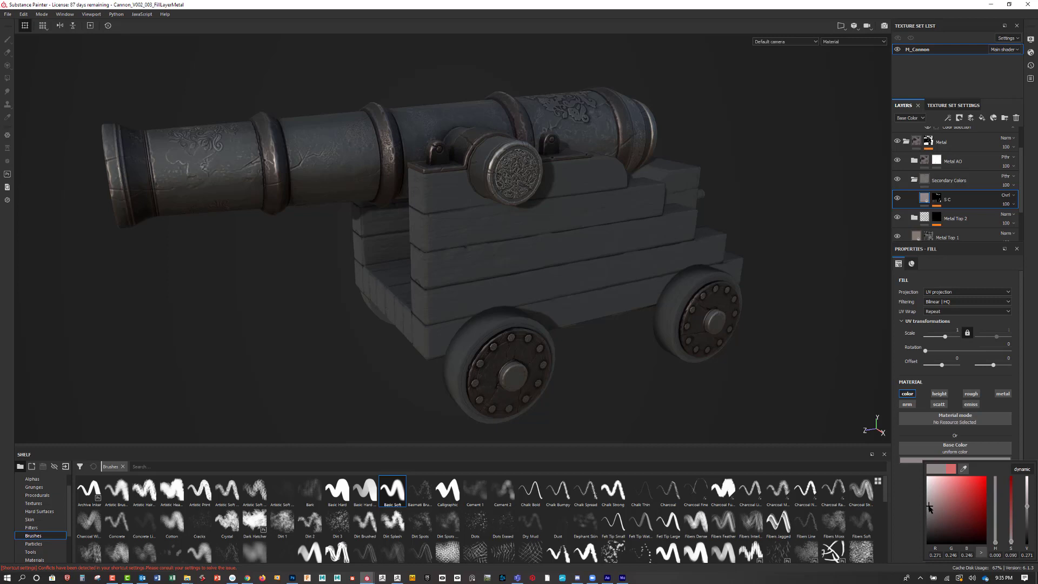
mouse_move(929, 507)
left_mouse_down()
mouse_move(929, 485)
mouse_move(930, 505)
left_mouse_up()
left_click_drag(928, 507, 929, 509)
left_click_drag(815, 274, 809, 324, "alt")
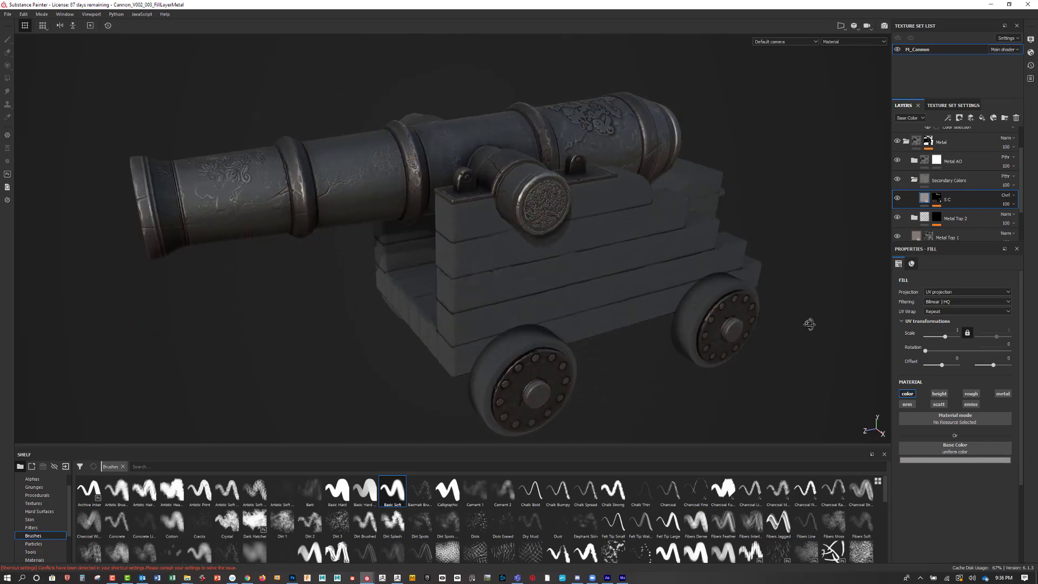
Add a white mask to the Secondary Colors folder and reduce the brush size to 4.87.
left_click(948, 182)
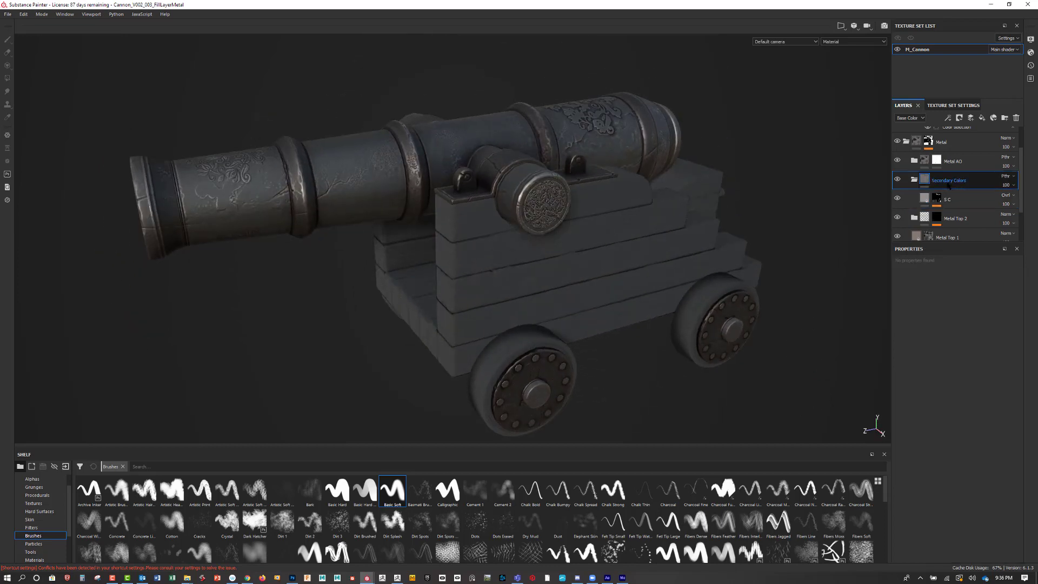
left_click(959, 118)
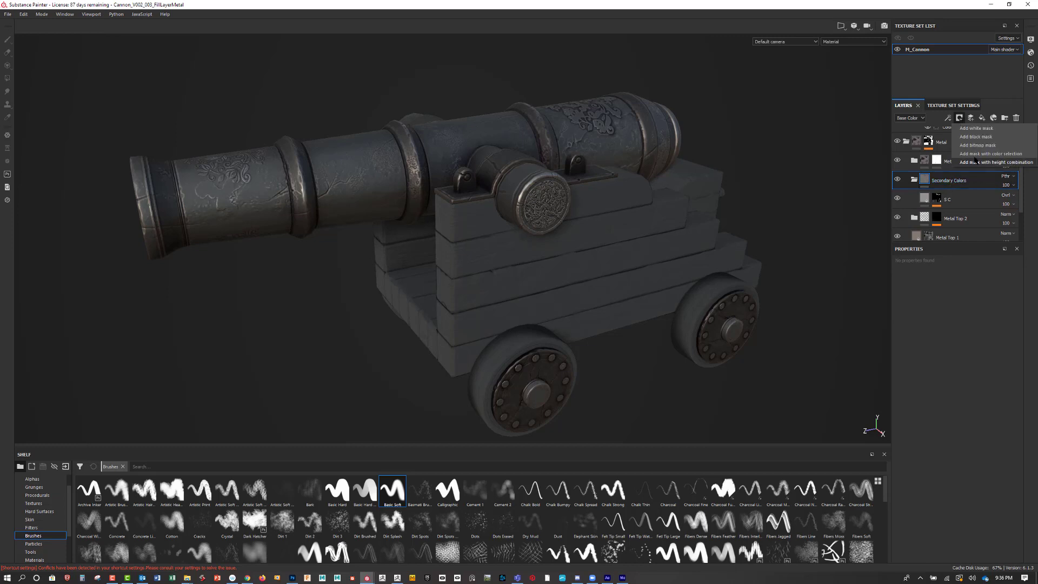
left_click(975, 128)
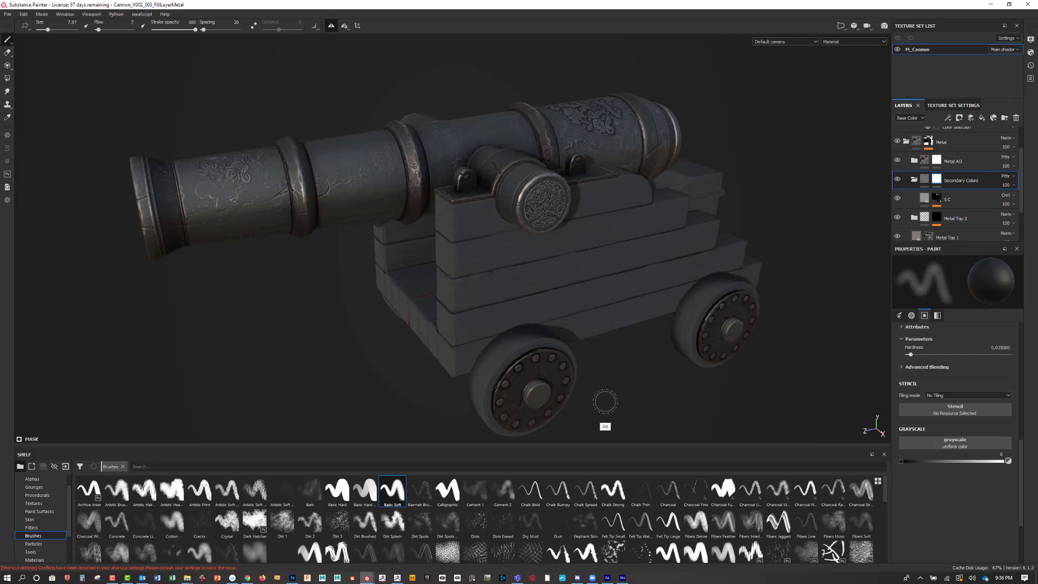
left_click_drag(603, 401, 593, 382, "alt")
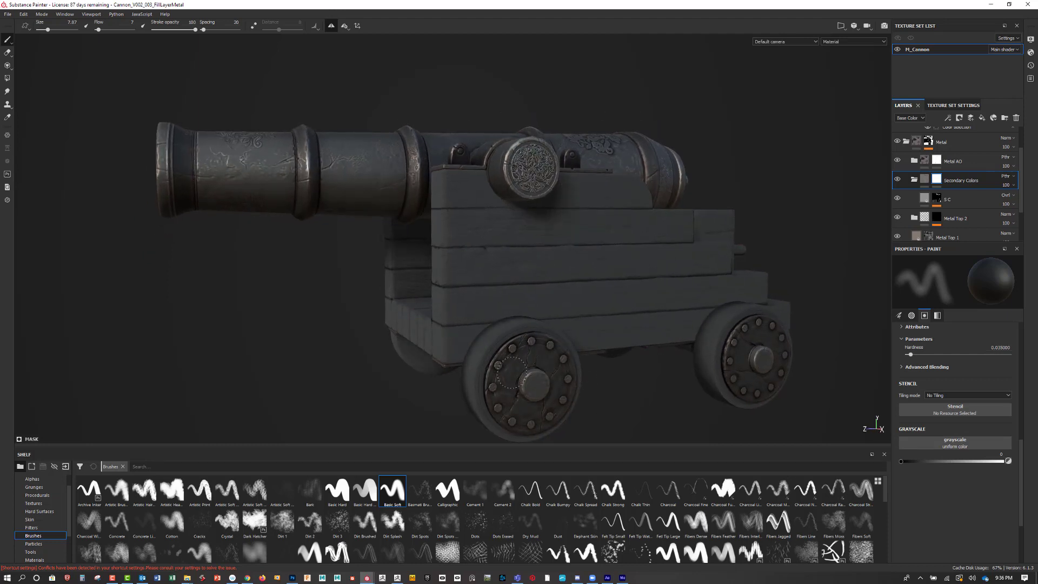
key("bracketleft")
key("bracketleft")
key("bracketleft")
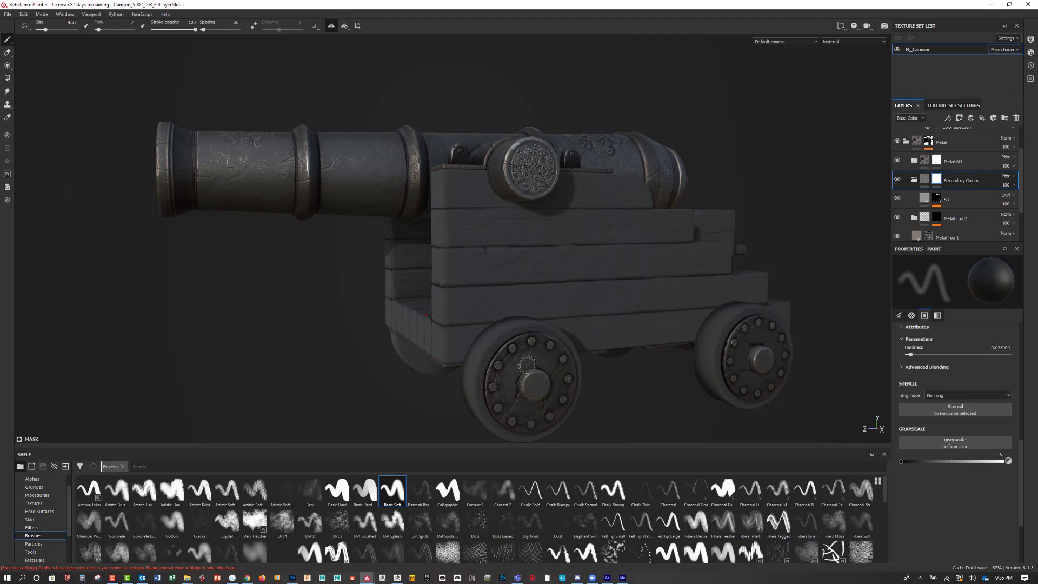
left_click_drag(816, 366, 747, 364, "alt")
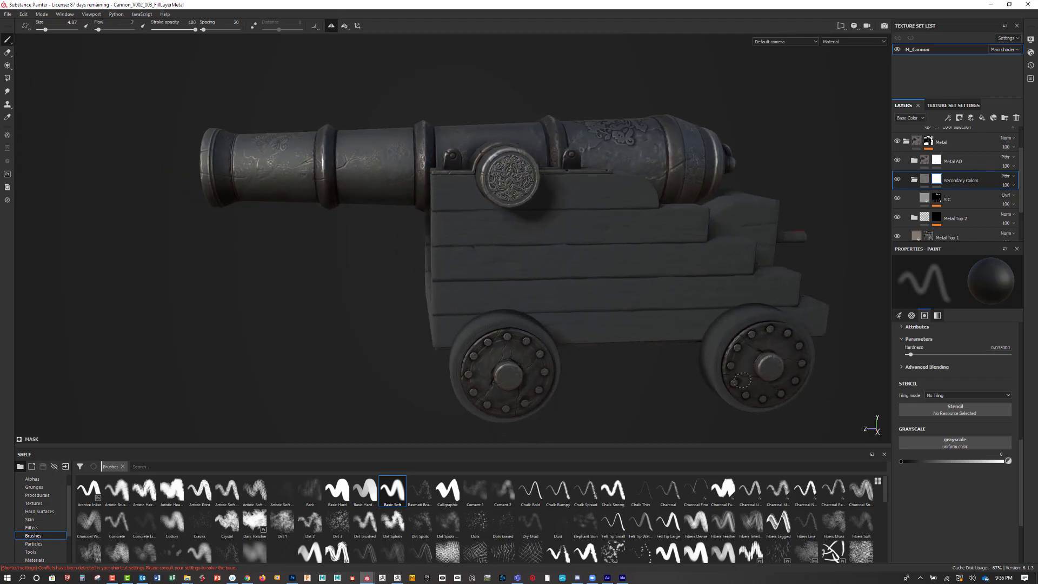
left_click_drag(739, 395, 676, 389, "alt")
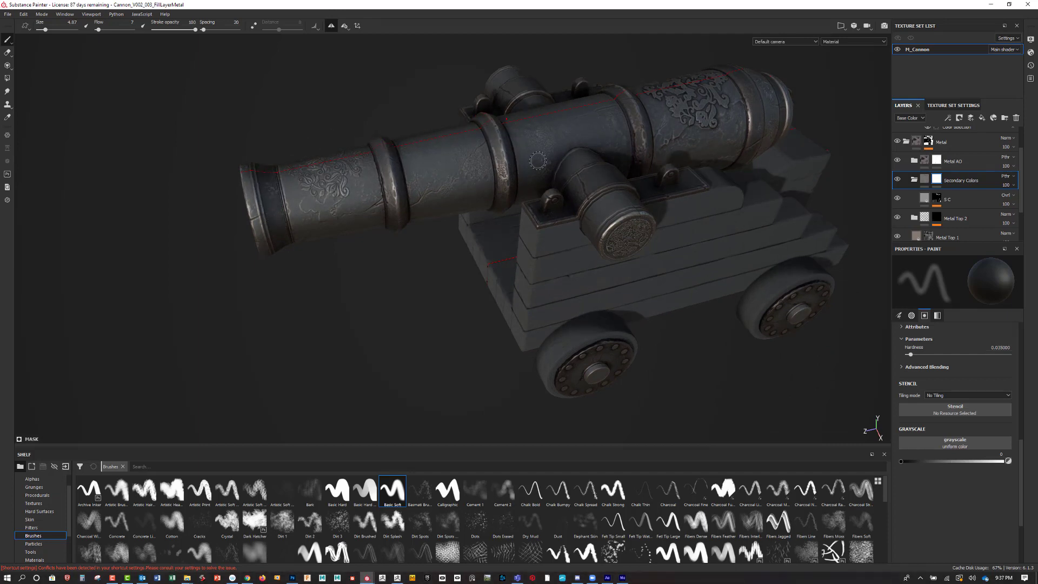
mouse_move(713, 358)
left_mouse_down("alt")
mouse_move(674, 405)
mouse_move(639, 273)
left_mouse_up("alt")
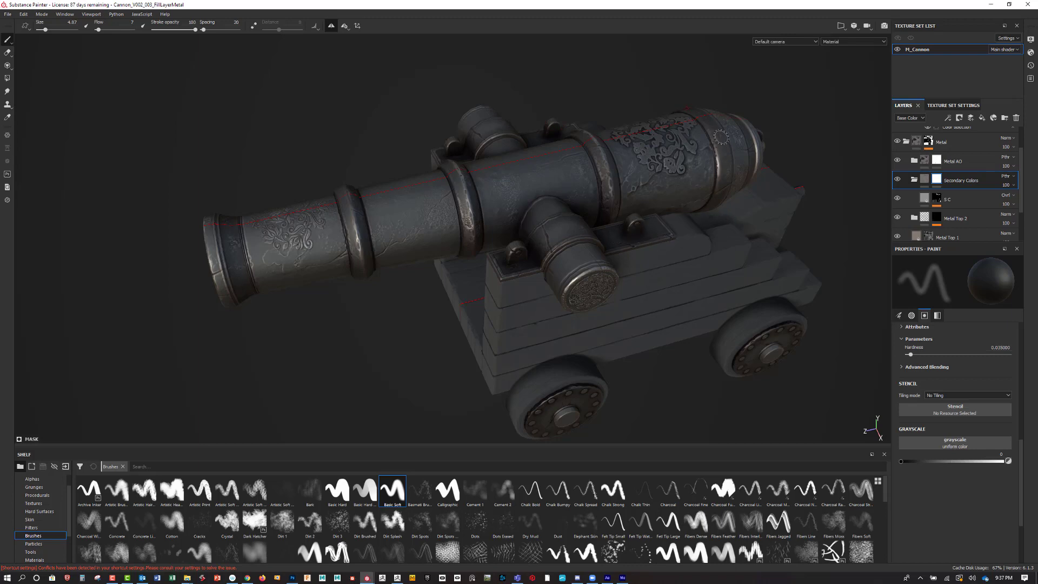
mouse_move(819, 196)
left_mouse_down("alt")
mouse_move(806, 208)
mouse_move(817, 200)
left_mouse_up("alt")
mouse_move(823, 142)
left_mouse_down("alt")
mouse_move(798, 175)
mouse_move(741, 168)
mouse_move(764, 174)
left_mouse_up("alt")
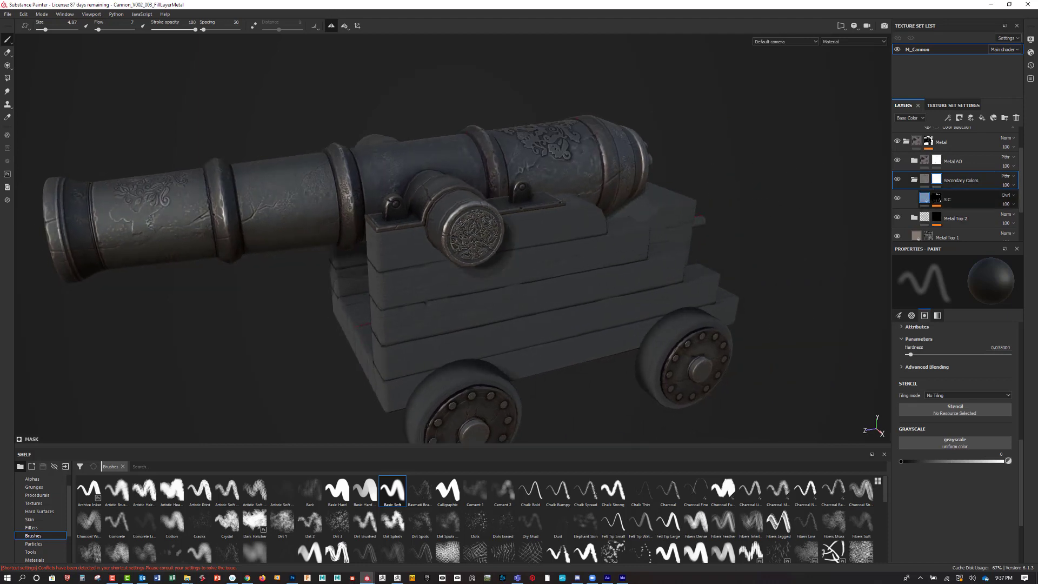
Try enabling the roughness channel on the S C fill layer with a value of about 0.315.
left_click(927, 201)
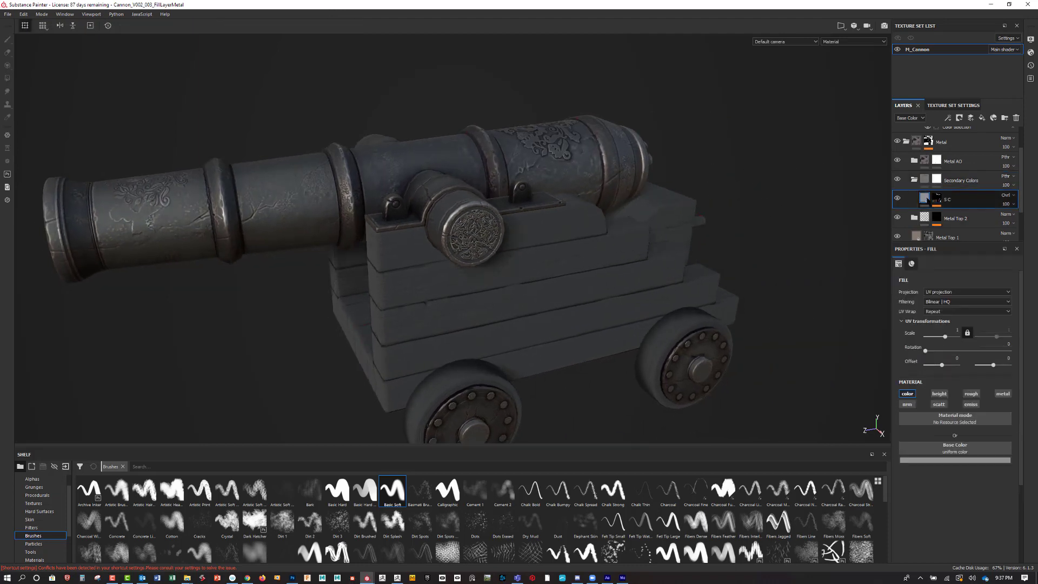
left_click(970, 394)
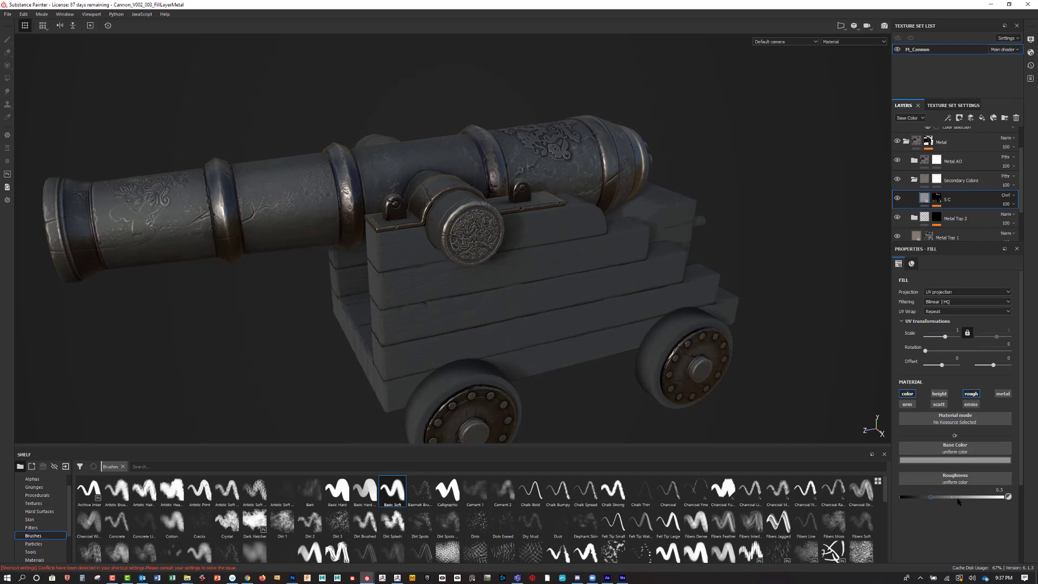
left_click_drag(932, 498, 932, 497)
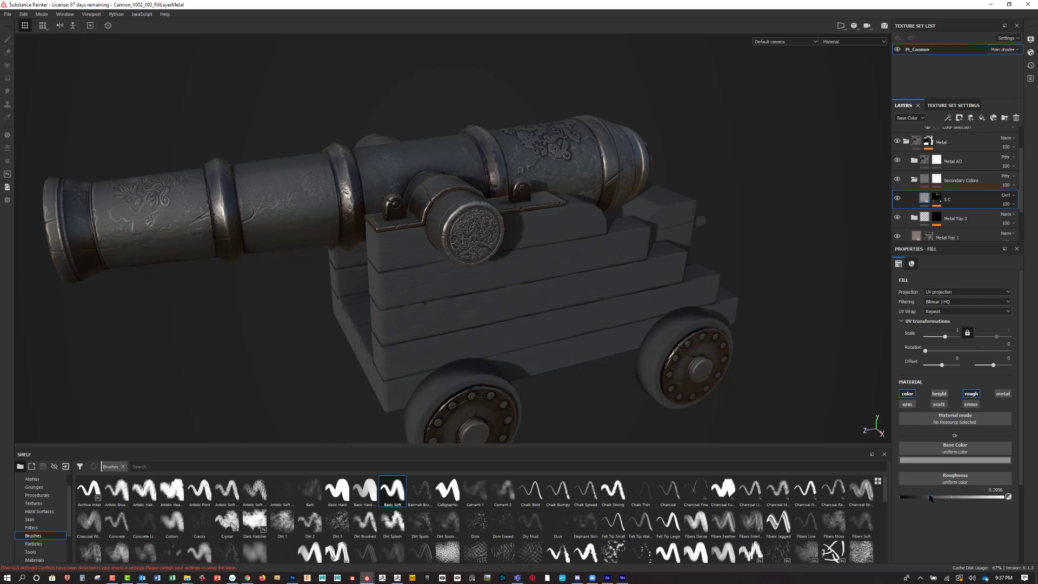
left_click_drag(926, 498, 932, 497)
Try the S C layer's metallic channel at 1 and adjust its roughness to about 0.327.
left_click(1002, 394)
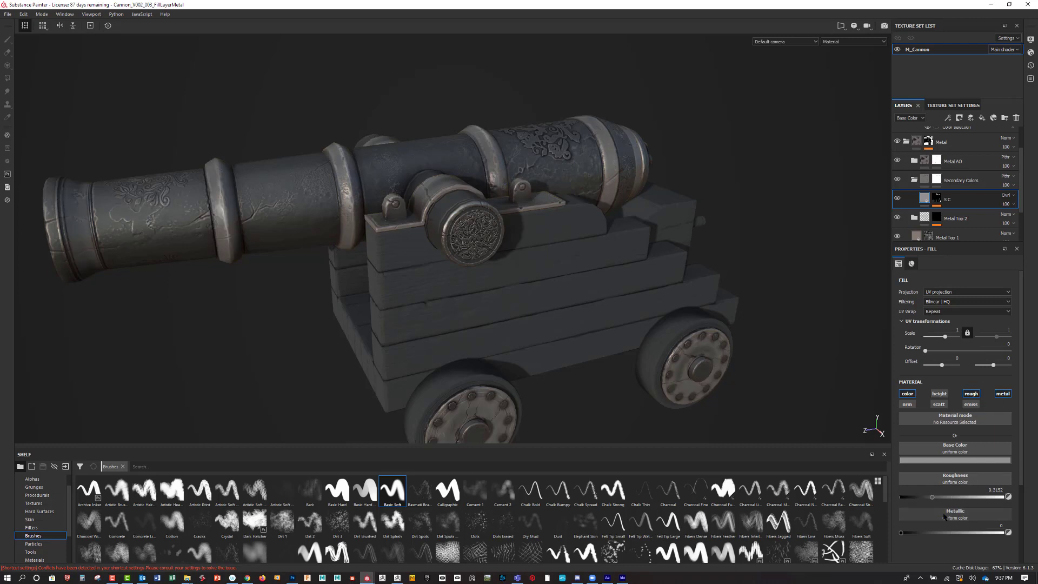
left_click_drag(934, 535, 1014, 534)
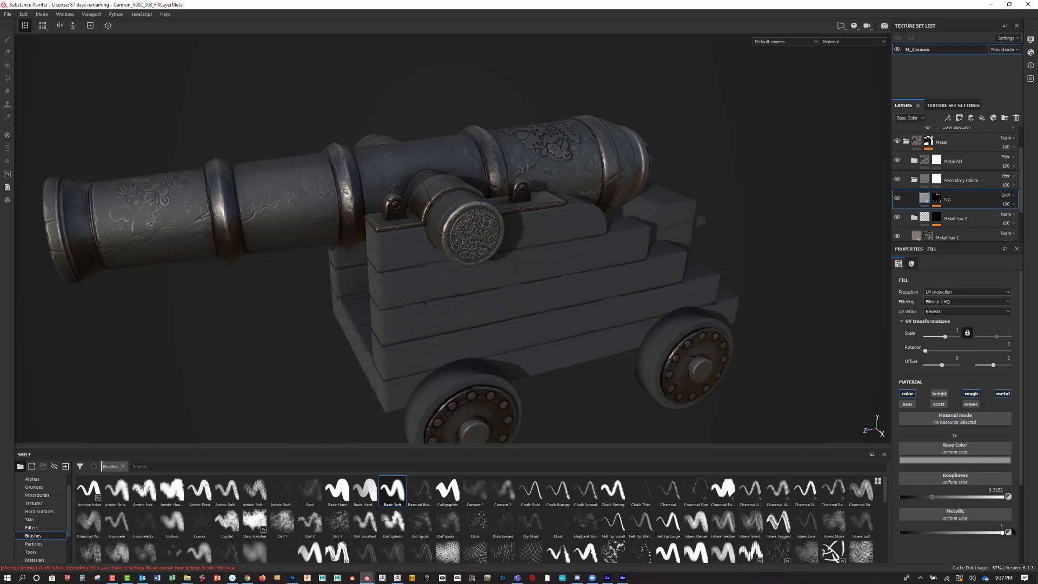
left_click_drag(776, 288, 814, 258, "alt")
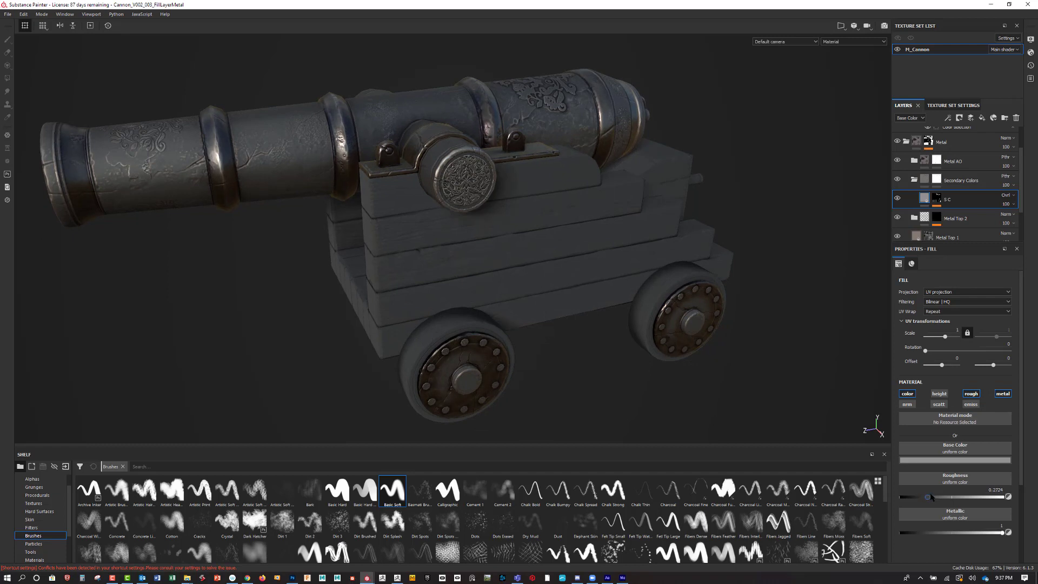
left_click_drag(930, 498, 934, 495)
mouse_move(795, 313)
left_mouse_down("alt")
mouse_move(819, 309)
mouse_move(786, 323)
mouse_move(776, 303)
mouse_move(813, 303)
mouse_move(802, 322)
left_mouse_up("alt")
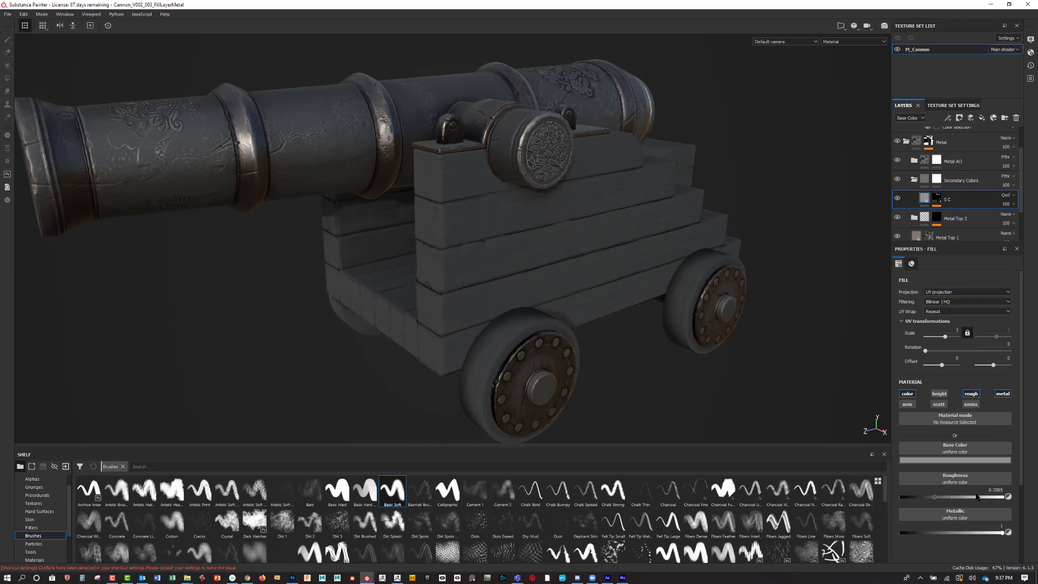
Compare the S C layer with and without roughness, and turn off its roughness and metallic channels.
left_click(970, 394)
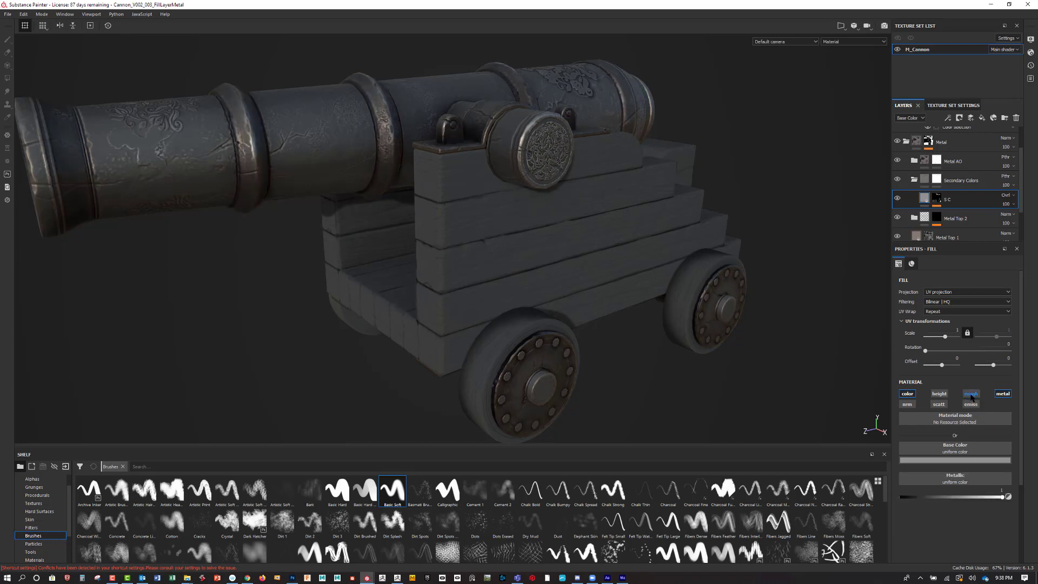
left_click(970, 394)
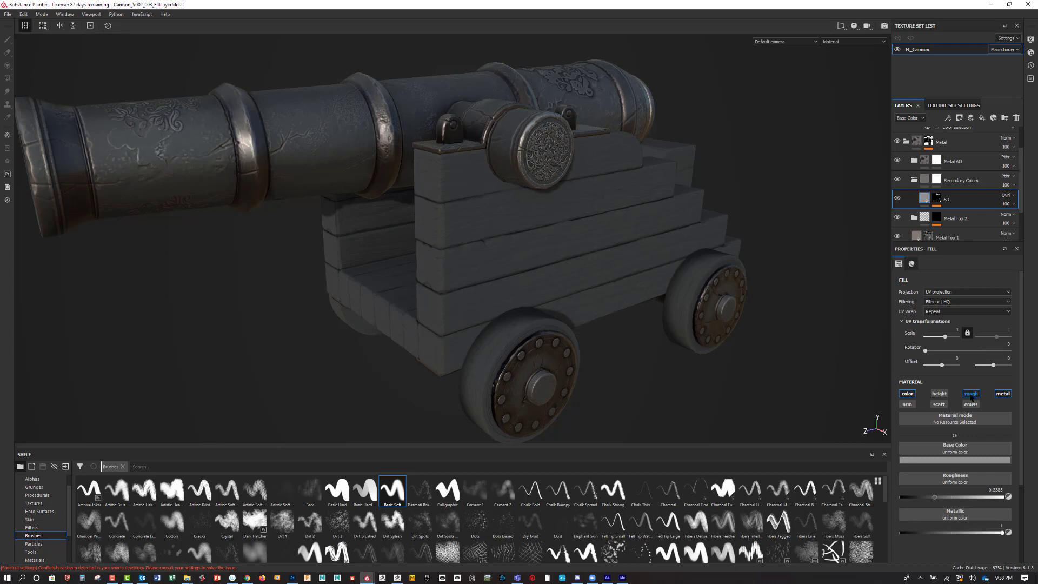
left_click(971, 394)
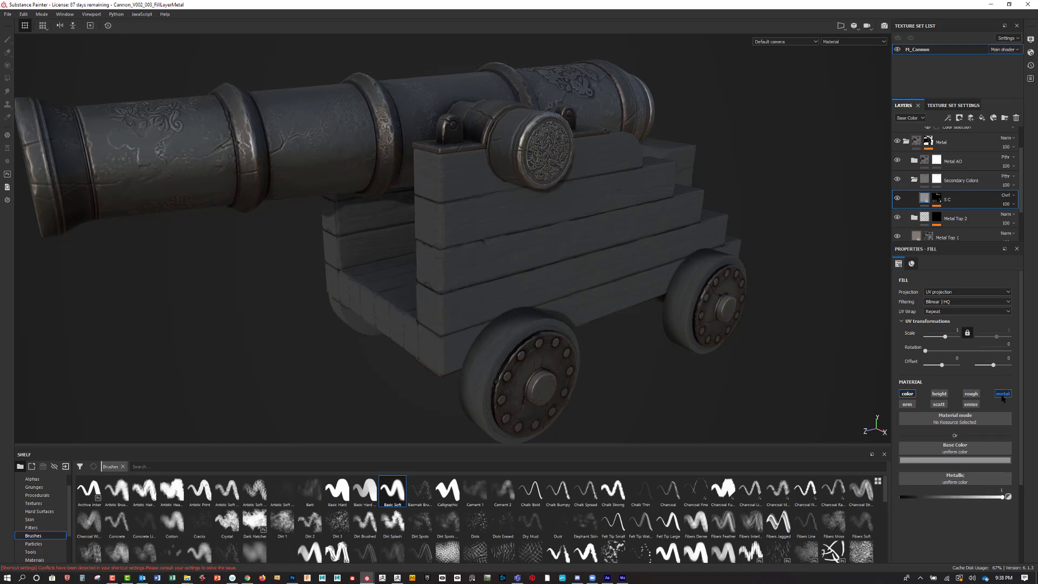
left_click(1002, 394)
mouse_move(658, 382)
left_mouse_down("alt")
mouse_move(625, 394)
mouse_move(681, 367)
mouse_move(714, 389)
mouse_move(725, 375)
mouse_move(633, 381)
mouse_move(663, 370)
left_mouse_up("alt")
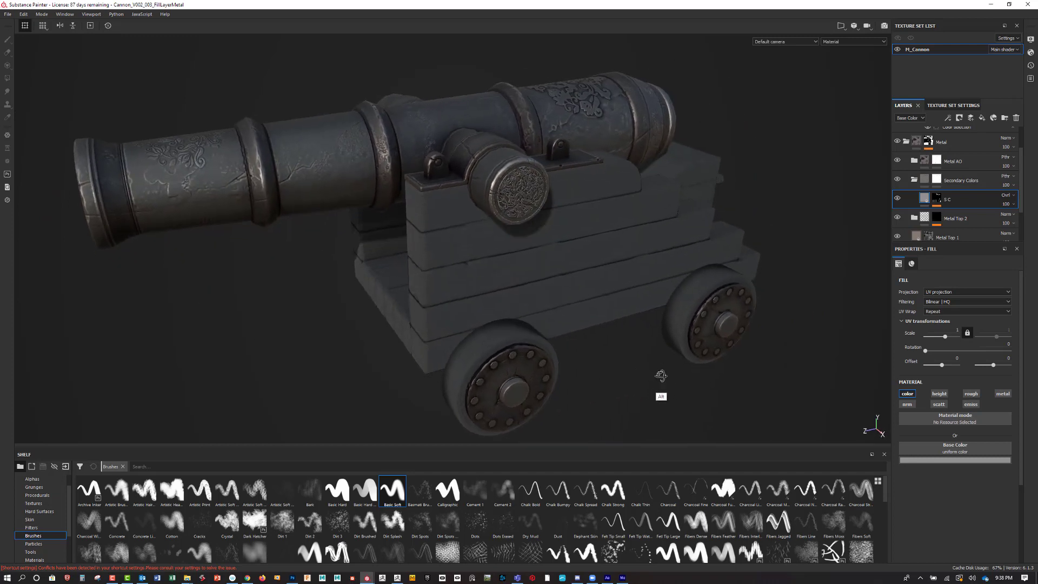
Try reddish and gold tints for the S C layer's base color, settling on a pinkish gray, about R 0.324, G 0.290, B 0.301.
left_click(946, 460)
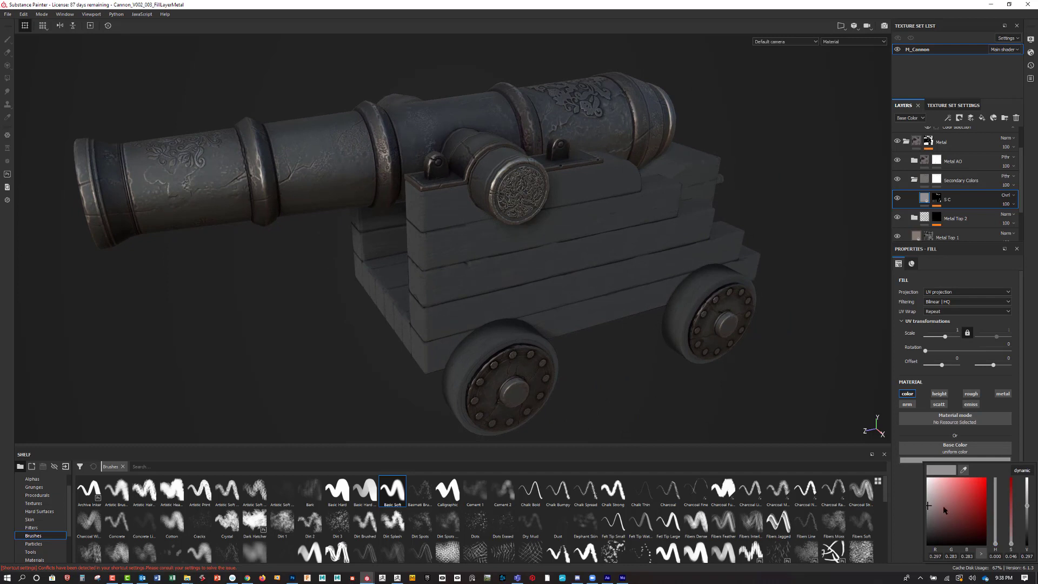
left_click_drag(944, 510, 935, 505)
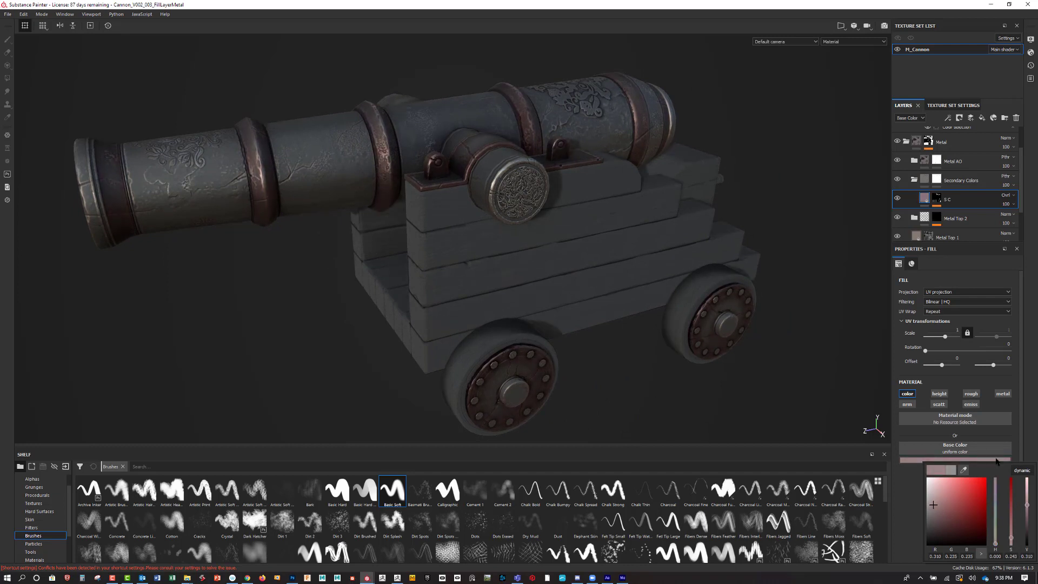
left_click_drag(995, 545, 994, 541)
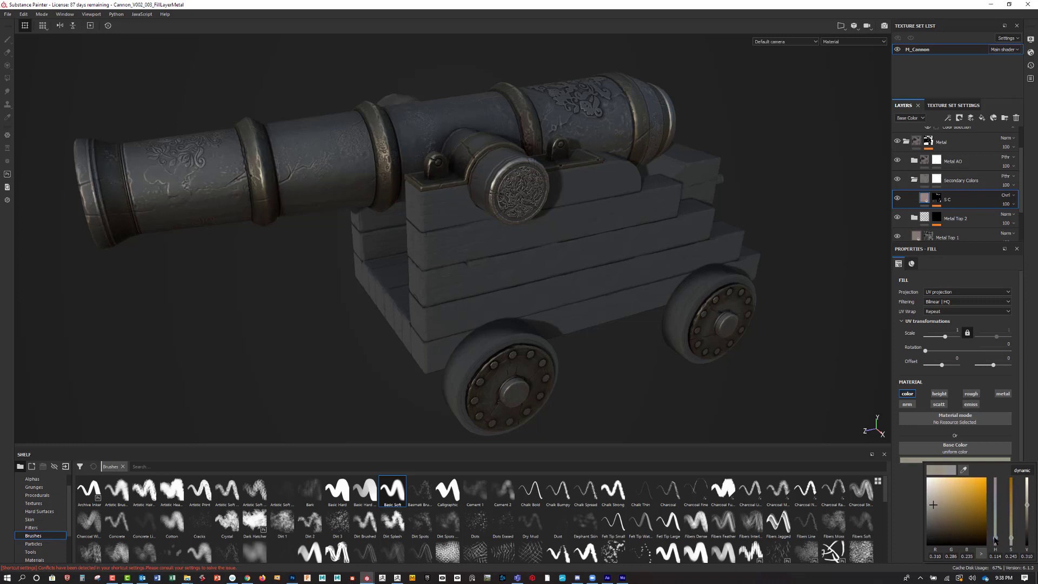
left_click(956, 503)
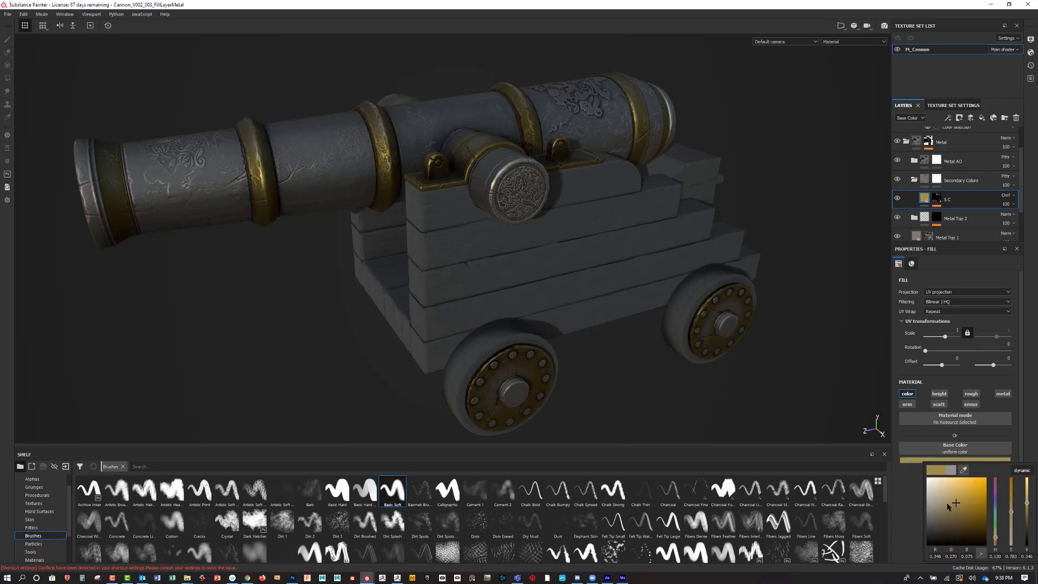
left_click_drag(995, 539, 992, 487)
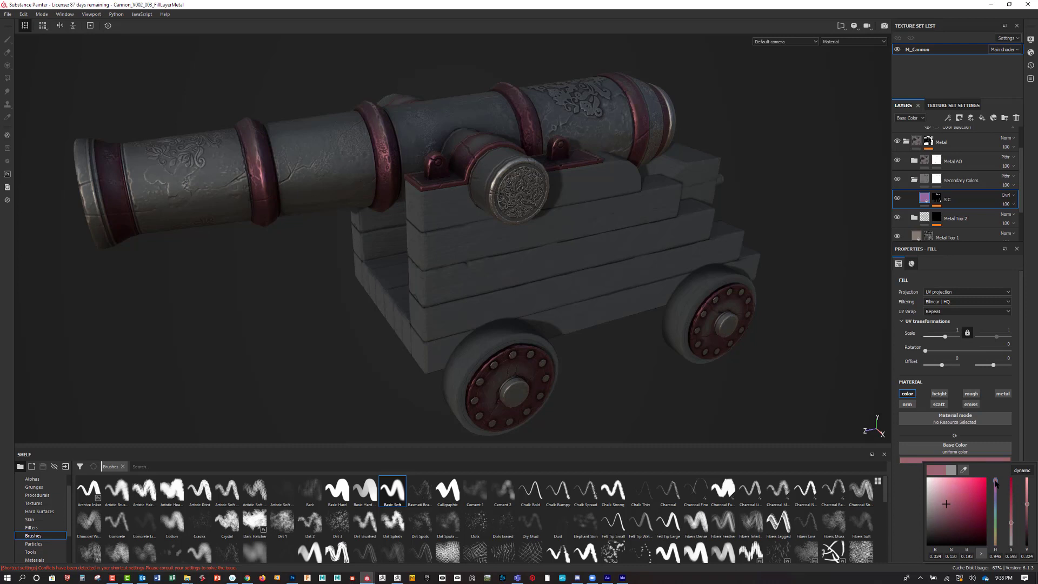
left_click_drag(946, 505, 928, 502)
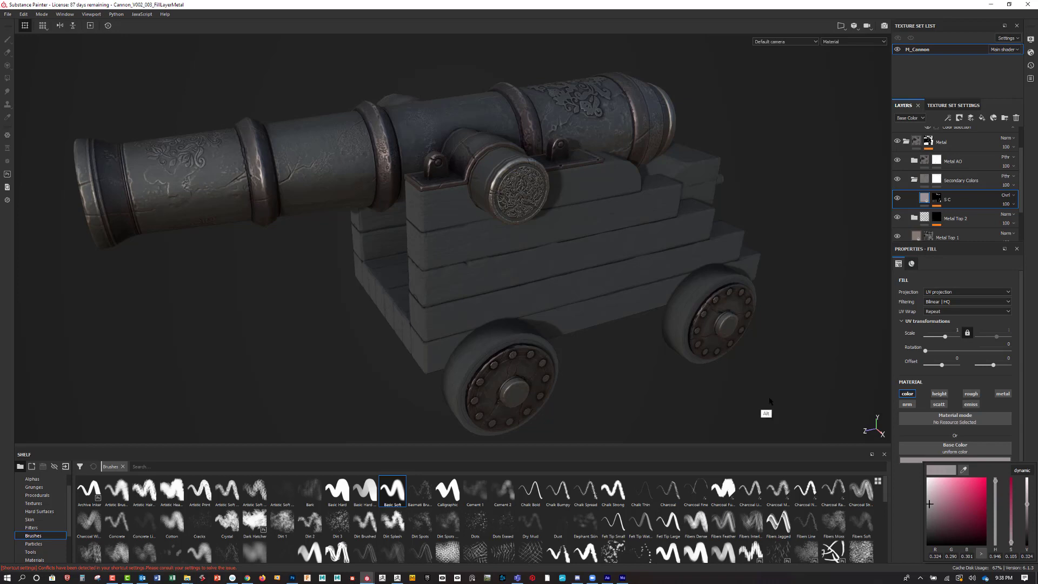
left_click_drag(770, 401, 820, 340, "alt")
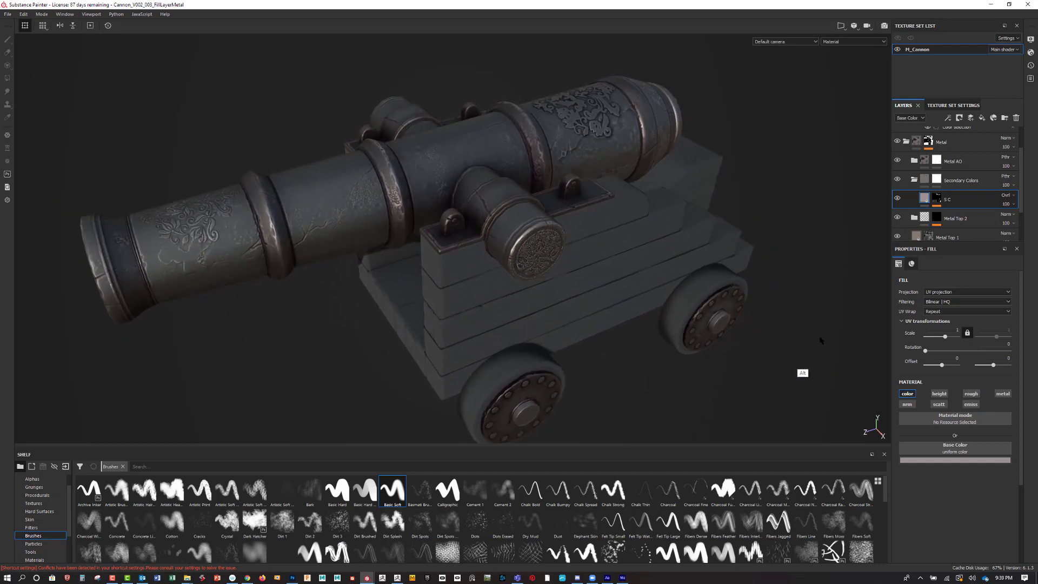
Add the barrel ornament's green and the trunnion end ornament's orange ID colors to the S C mask's color selection.
left_click(940, 198)
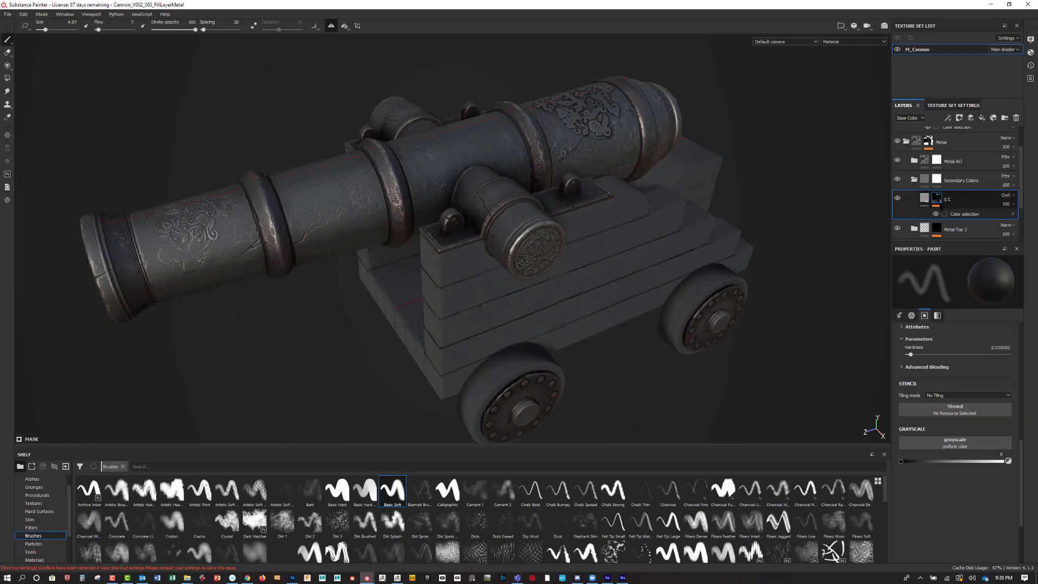
left_click(968, 217)
left_click(1003, 344)
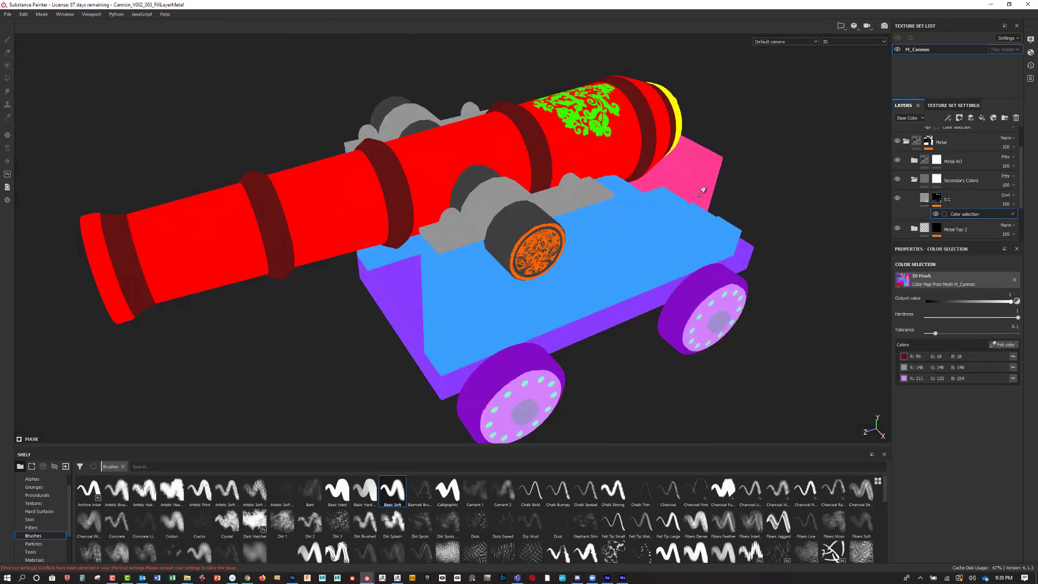
left_click(608, 118)
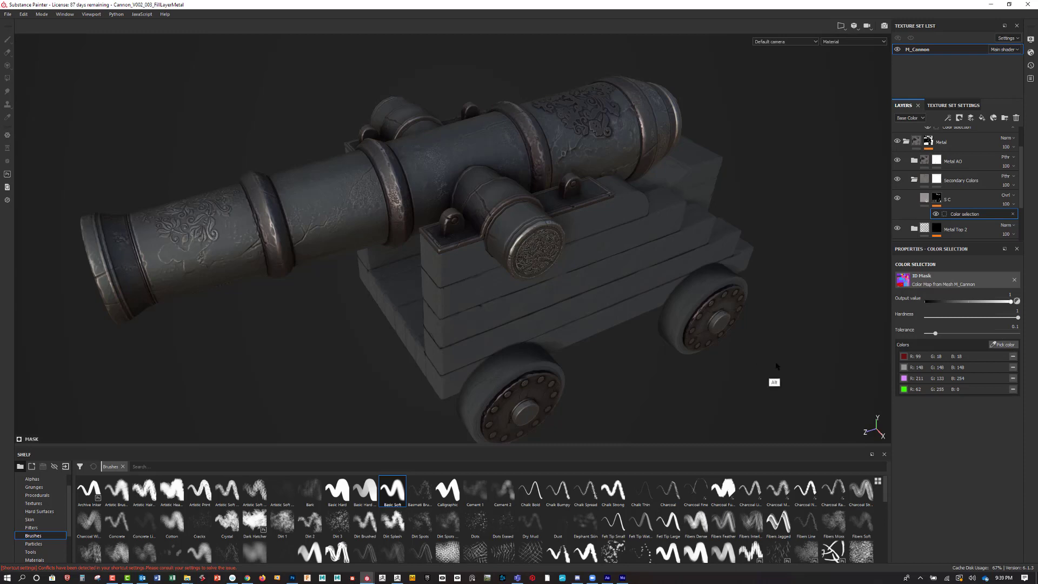
left_click_drag(772, 380, 773, 268, "alt")
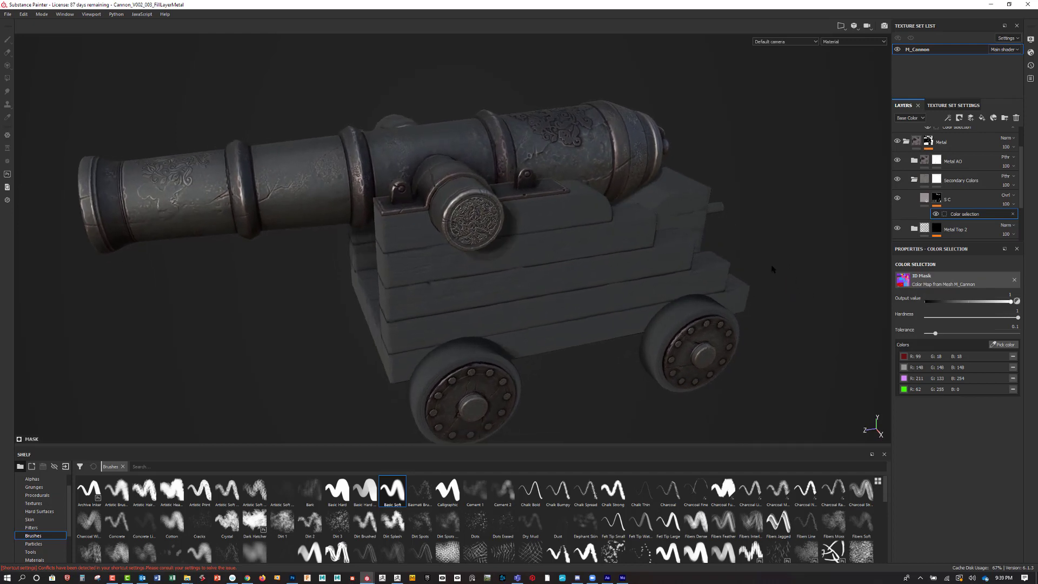
left_click(1008, 345)
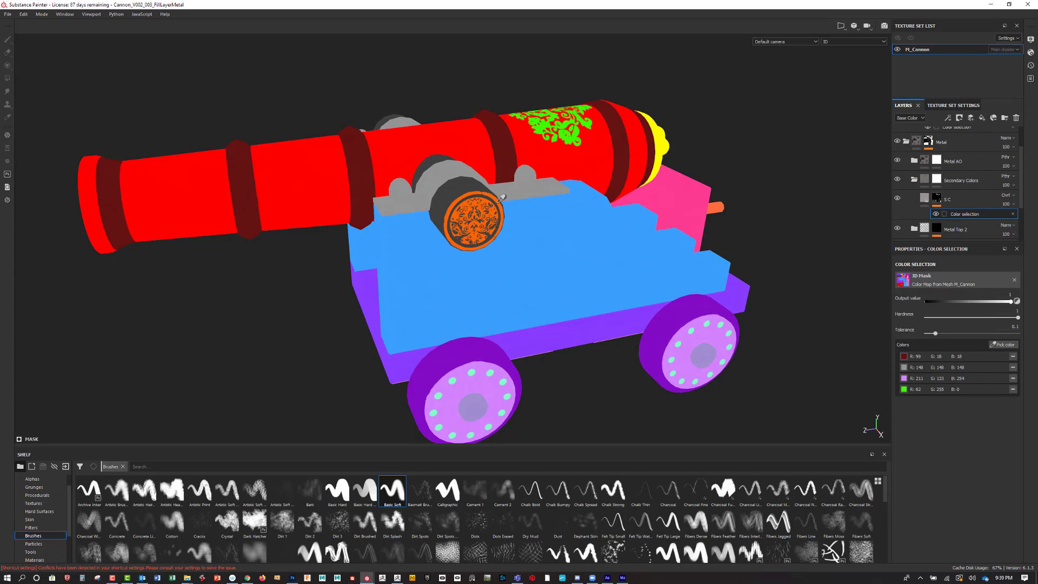
left_click(497, 221)
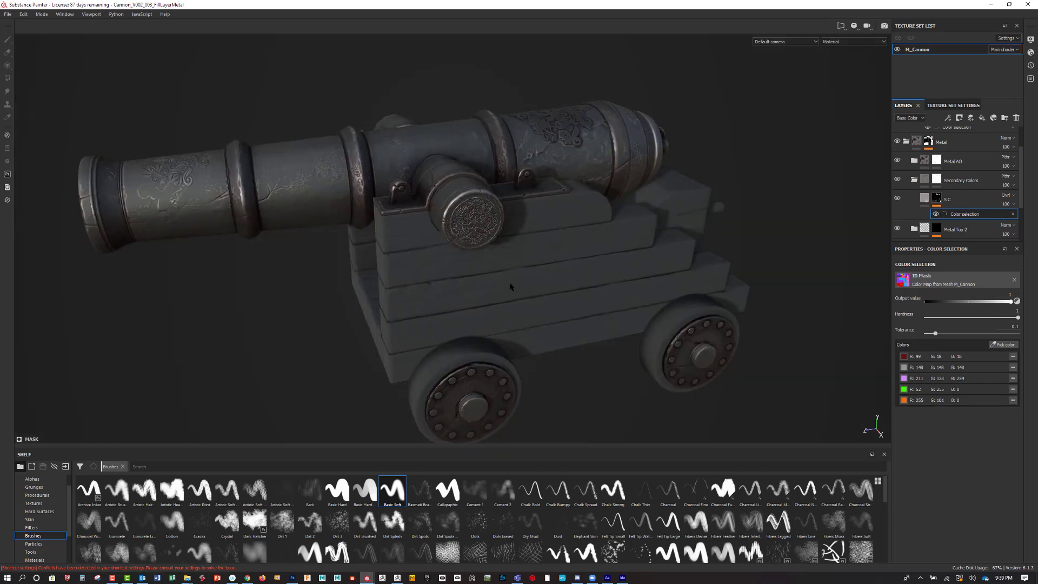
Inspect the Secondary Colors folder's mask on its own on the model, and return to the material view.
left_click_drag(793, 291, 748, 280, "alt")
left_click(936, 199)
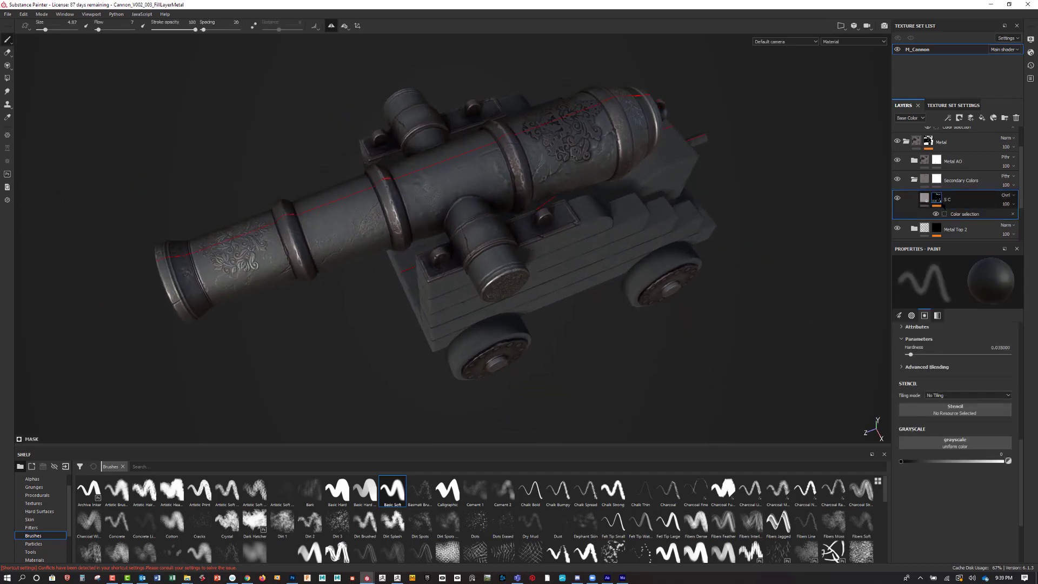
left_click(937, 179)
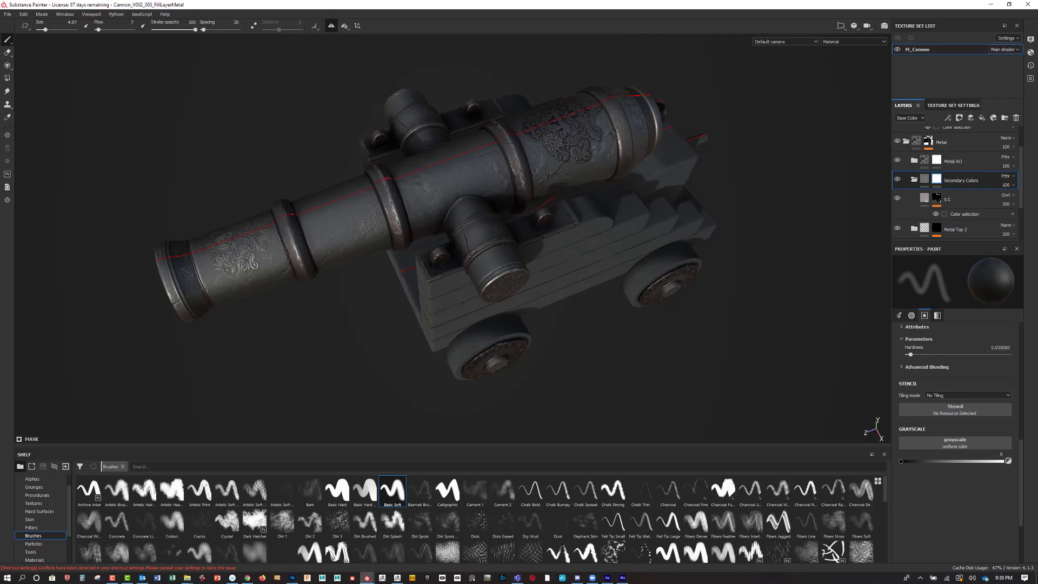
left_click(937, 179, "alt")
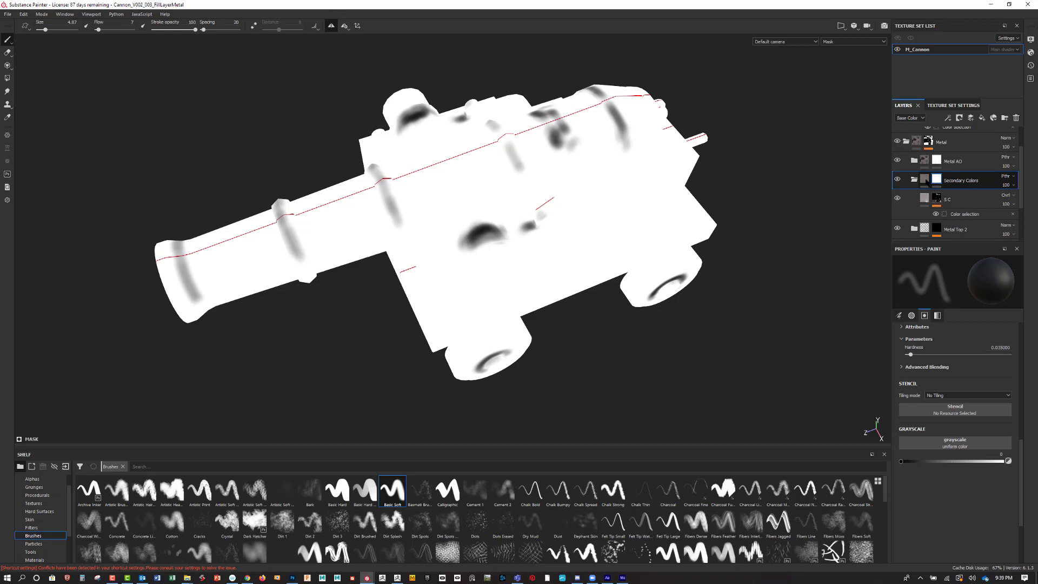
left_click(924, 179)
left_click(936, 179)
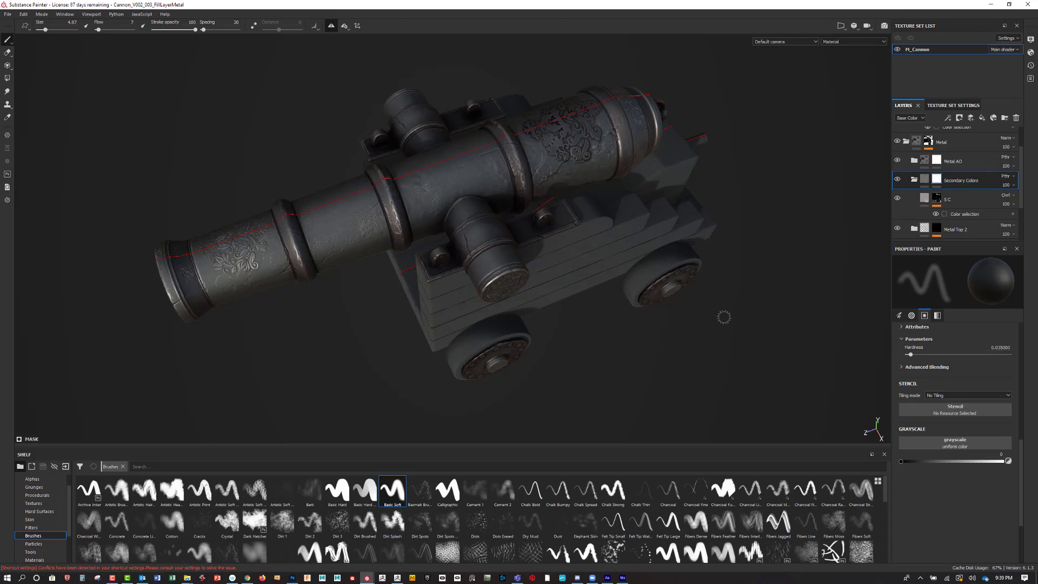
Examine the cannon's tinted metal from the front, rear and side under different environment lighting angles.
left_click_drag(737, 324, 762, 301, "alt")
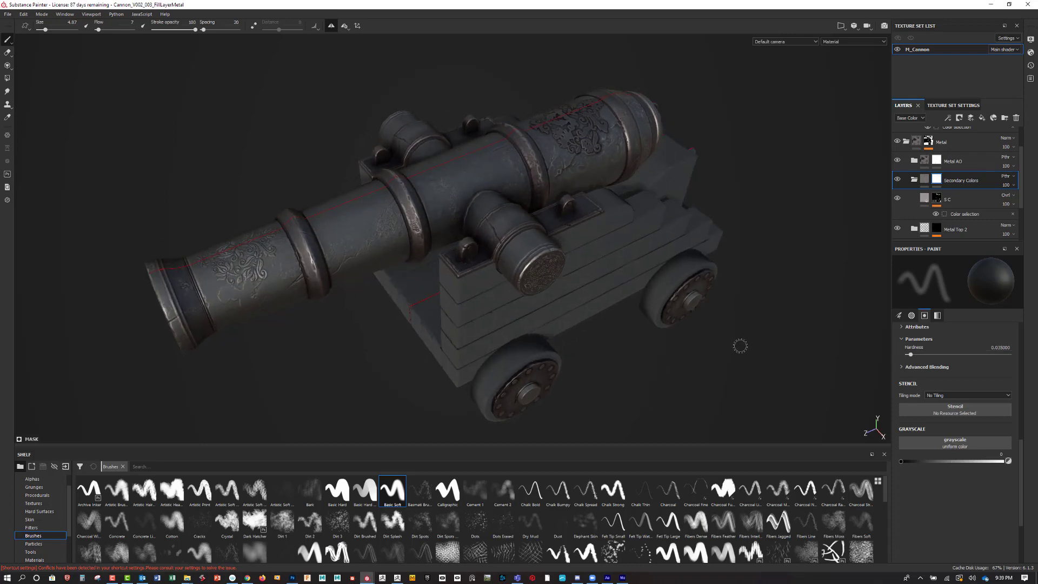
mouse_move(731, 362)
right_mouse_down("shift")
mouse_move(746, 359)
mouse_move(712, 371)
mouse_move(737, 362)
right_mouse_up("shift")
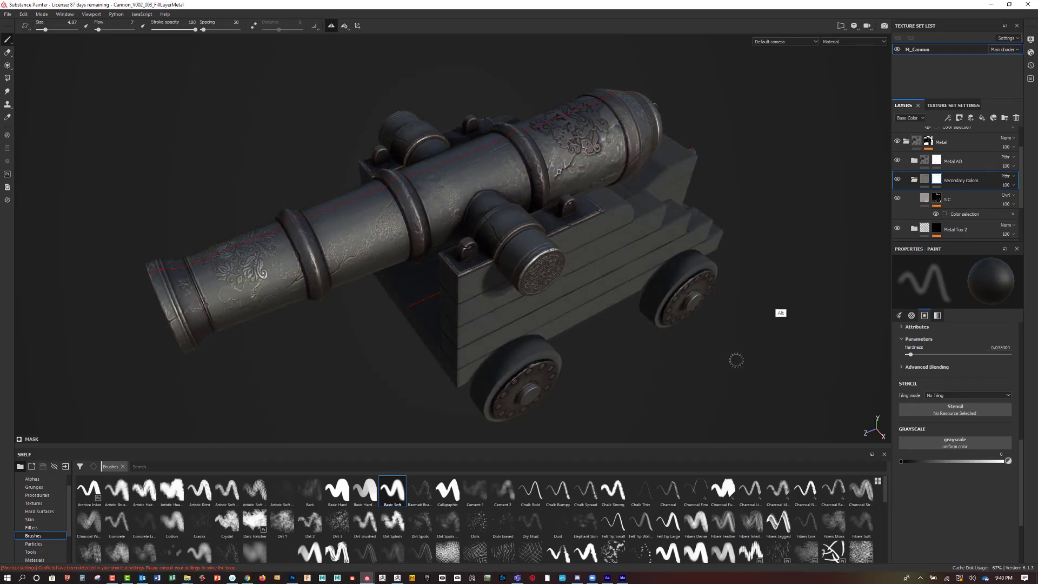
mouse_move(736, 360)
left_mouse_down("alt")
mouse_move(713, 324)
mouse_move(627, 303)
mouse_move(702, 292)
mouse_move(674, 345)
mouse_move(727, 306)
mouse_move(672, 338)
mouse_move(694, 317)
mouse_move(677, 336)
mouse_move(741, 329)
mouse_move(732, 327)
left_mouse_up("alt")
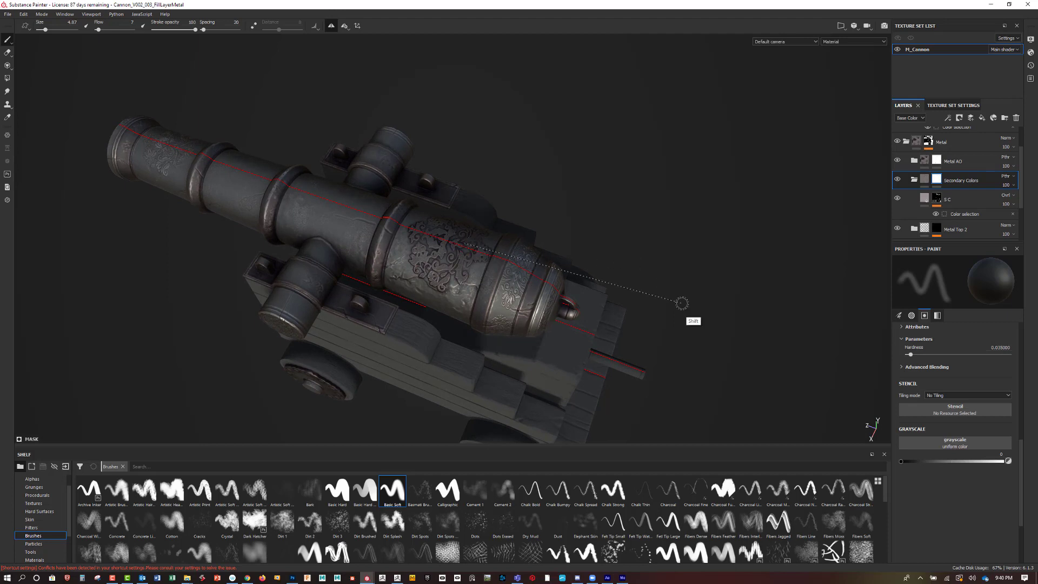
right_click_drag(681, 303, 701, 296, "shift")
left_click_drag(698, 294, 783, 267, "alt")
right_click_drag(784, 243, 767, 267, "shift")
mouse_move(818, 294)
left_mouse_down("alt")
mouse_move(754, 254)
mouse_move(773, 288)
mouse_move(819, 291)
left_mouse_up("alt")
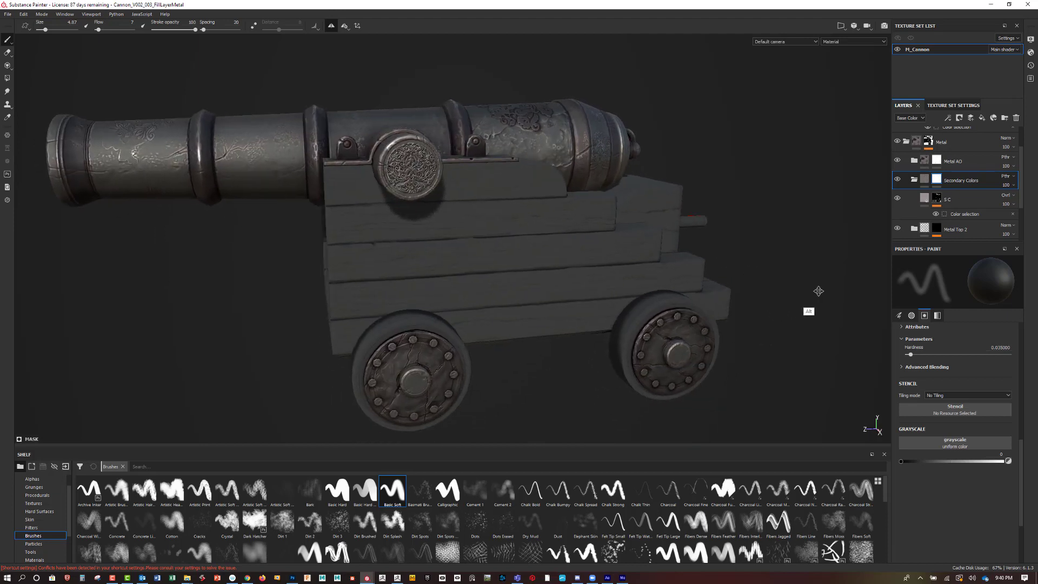
Review the cannon through the render cameras persp_Render_005 down to persp_Render_001, and return to the default camera.
left_click(810, 41)
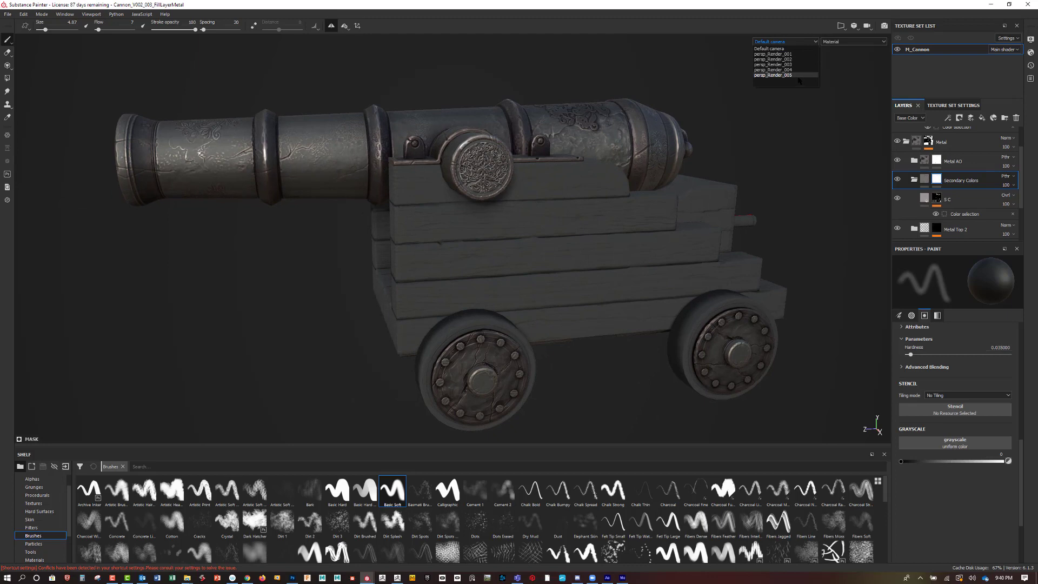
left_click(798, 77)
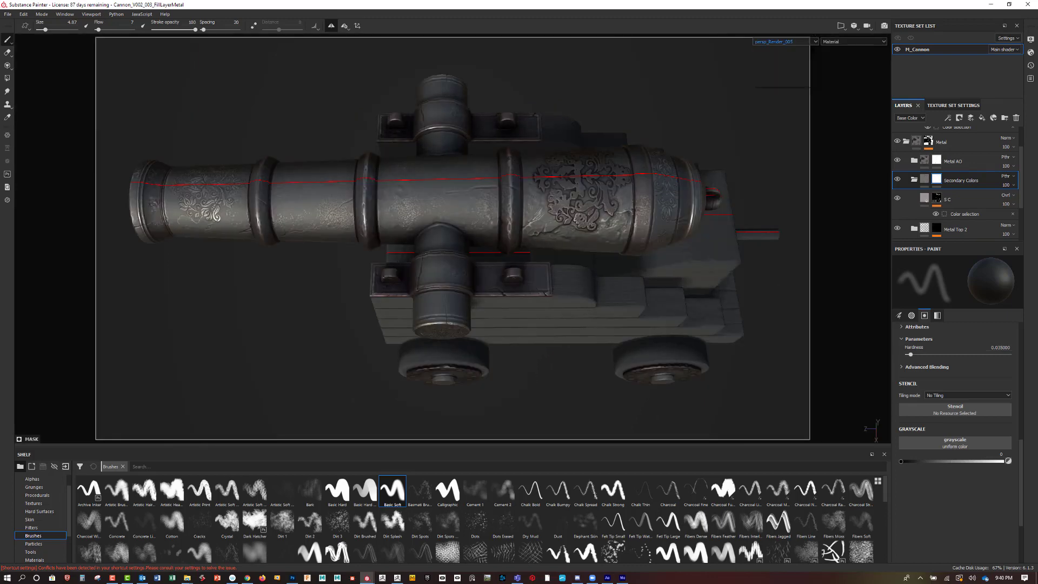
left_click(811, 42)
left_click(800, 68)
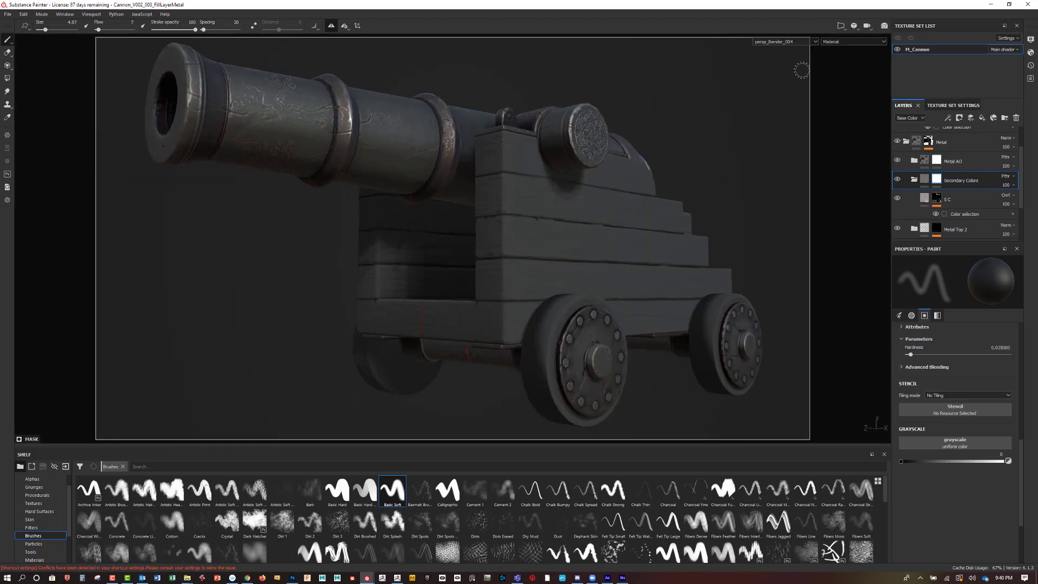
left_click(810, 42)
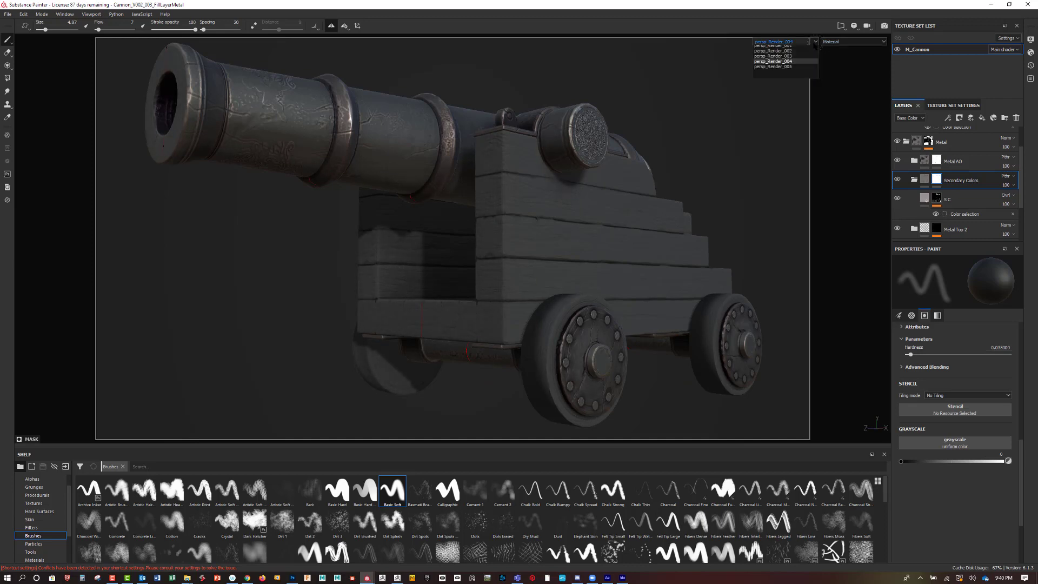
left_click(798, 61)
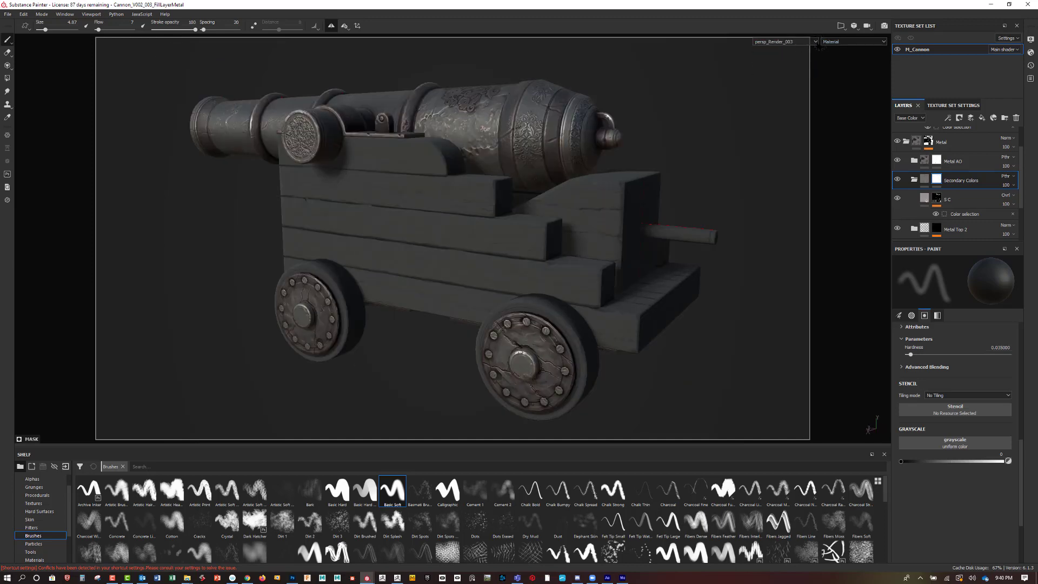
left_click(813, 42)
left_click(804, 54)
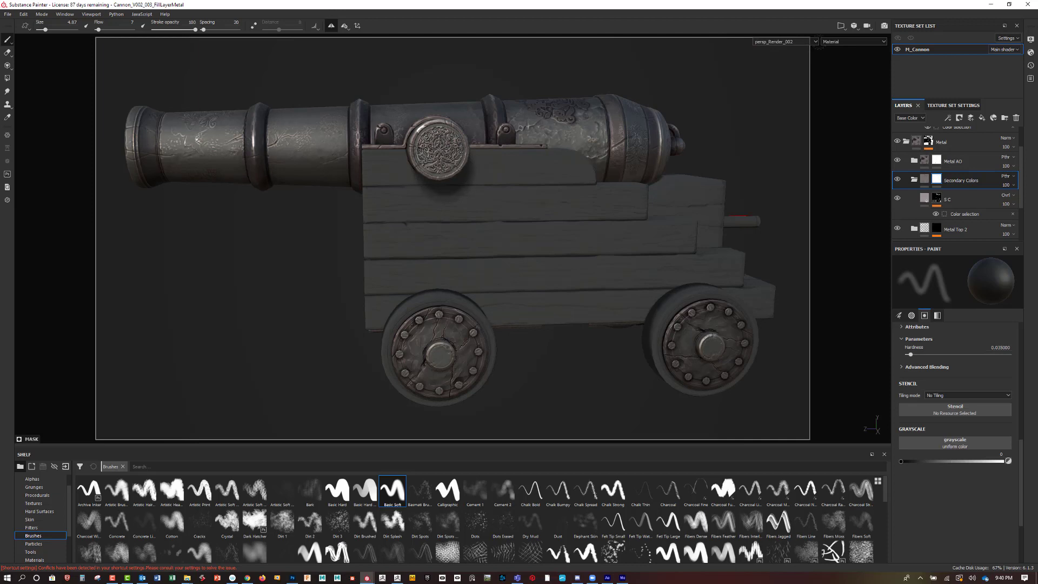
left_click(813, 43)
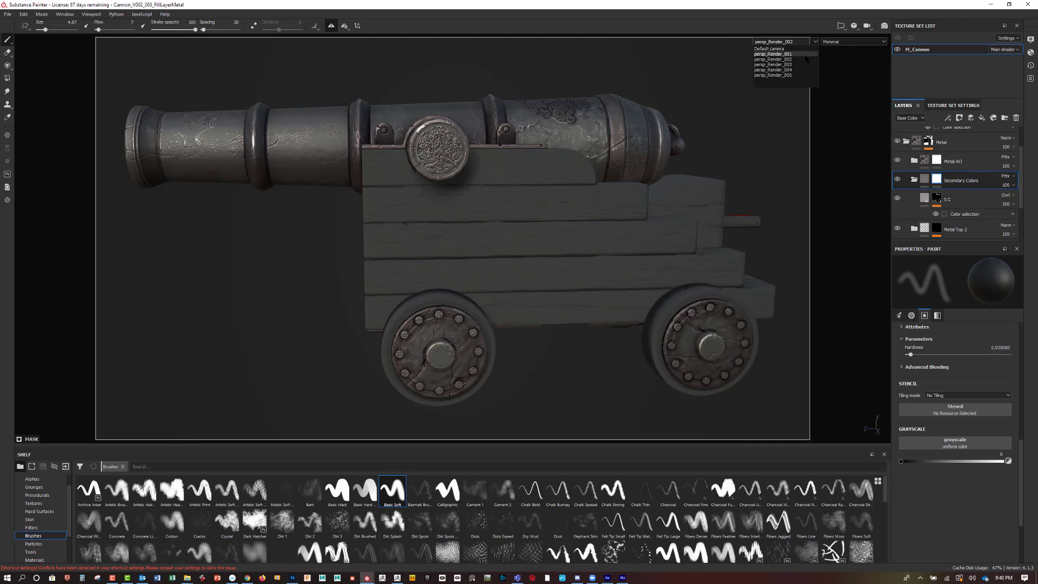
left_click(803, 54)
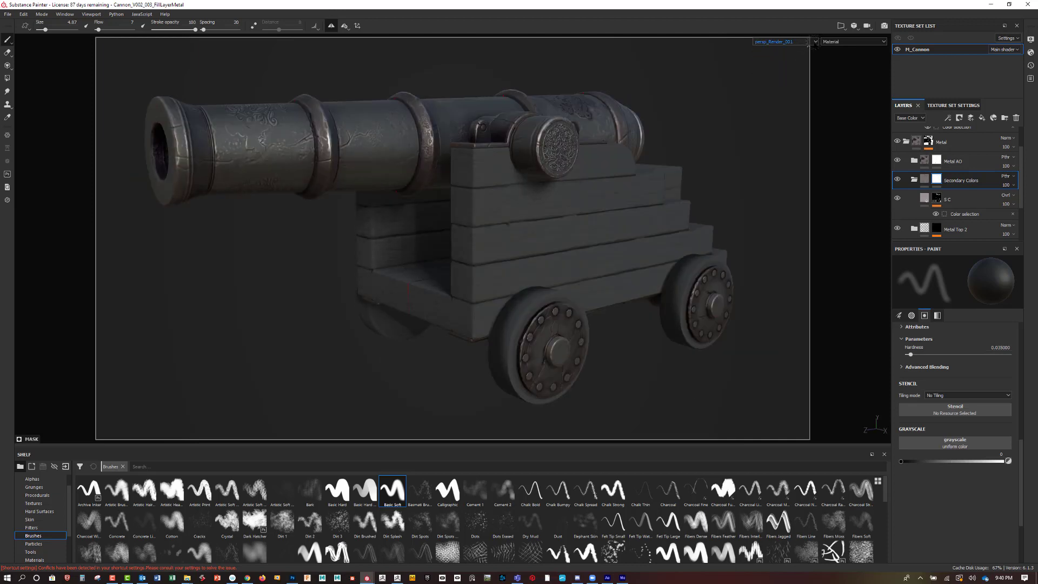
left_click(811, 41)
left_click(784, 48)
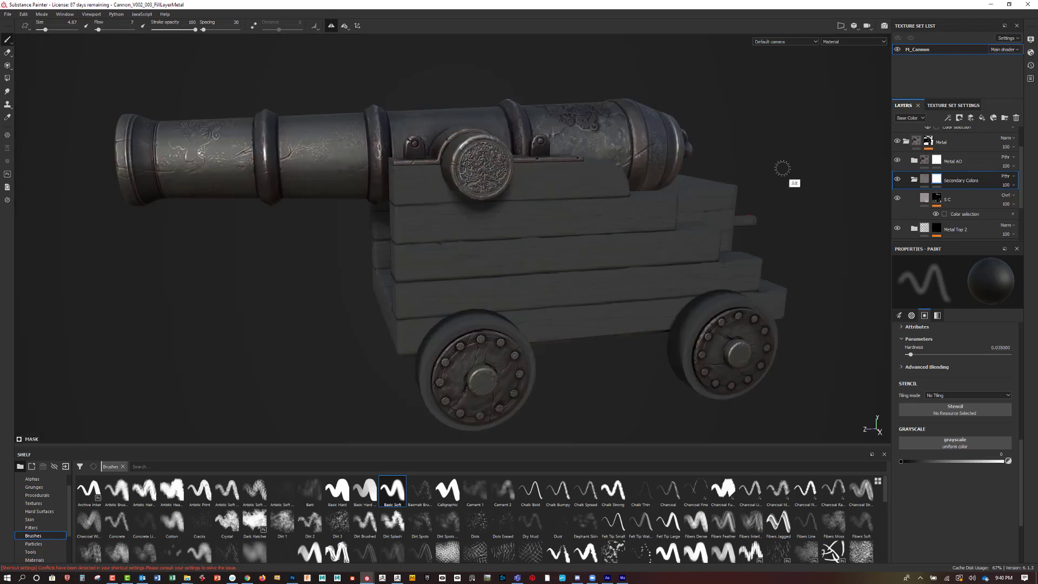
mouse_move(782, 168)
left_mouse_down("alt")
mouse_move(811, 174)
mouse_move(789, 167)
mouse_move(799, 175)
mouse_move(790, 162)
mouse_move(806, 160)
mouse_move(796, 173)
left_mouse_up("alt")
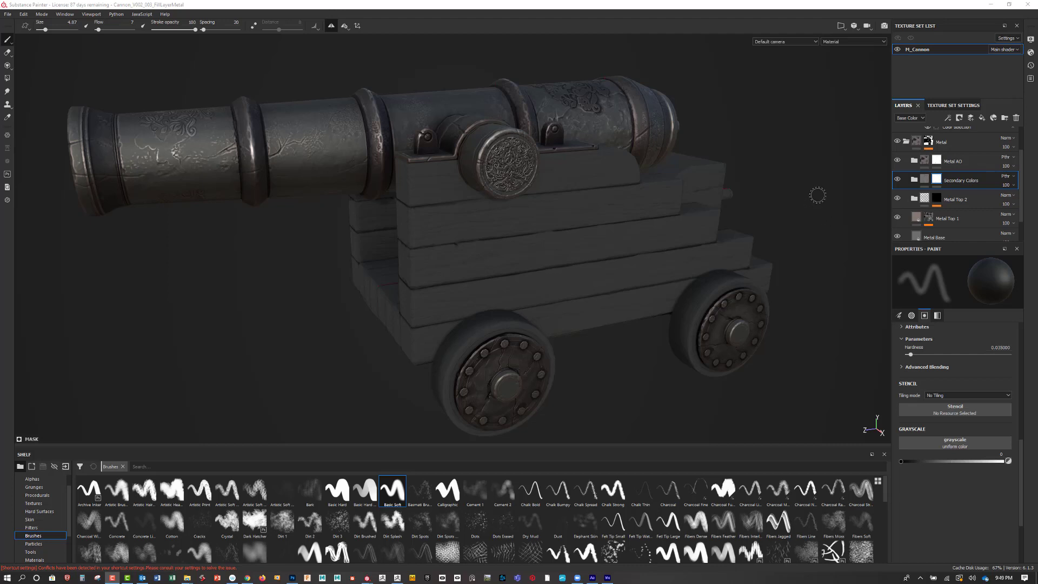
Add a new folder named Gold above the Secondary Colors folder inside the Metal group.
double_click(975, 181)
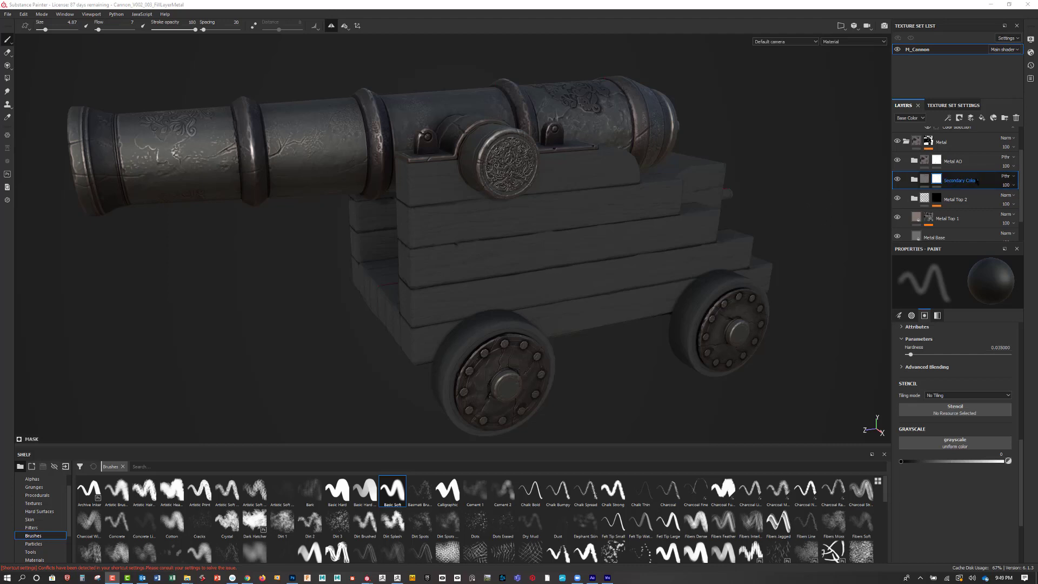
key("Return")
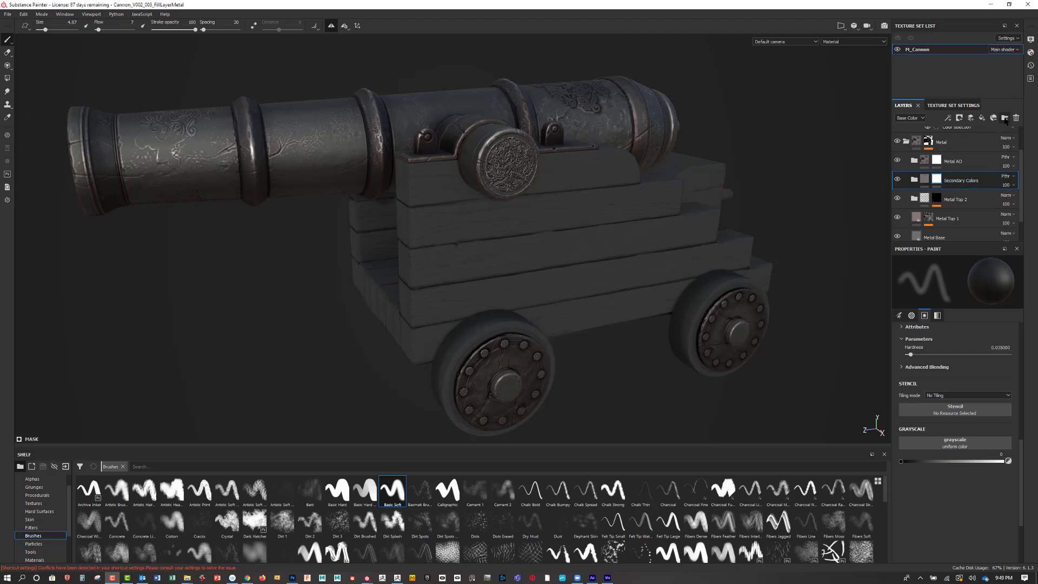
left_click(1005, 118)
double_click(943, 183)
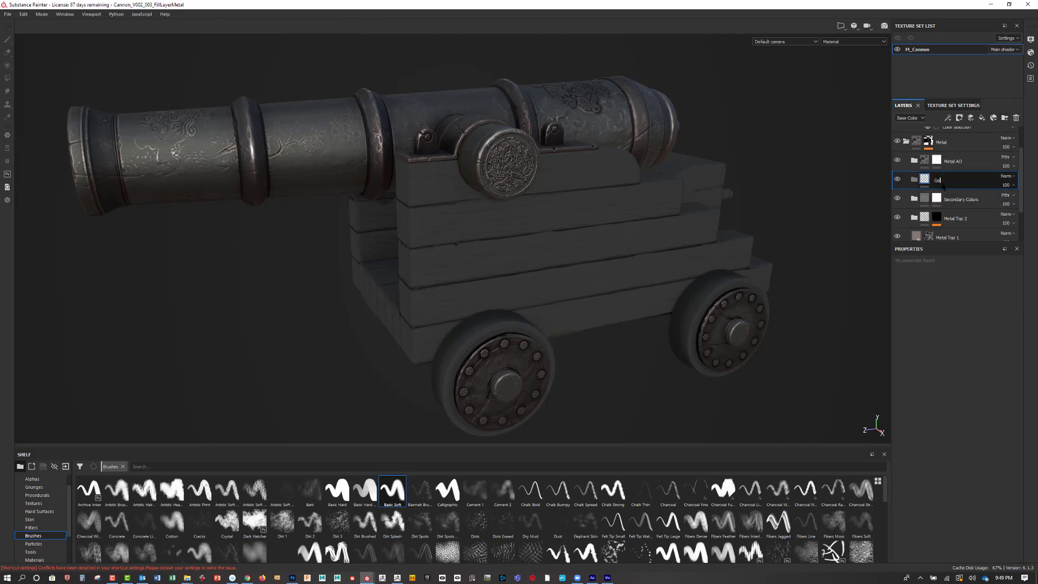
key("Return")
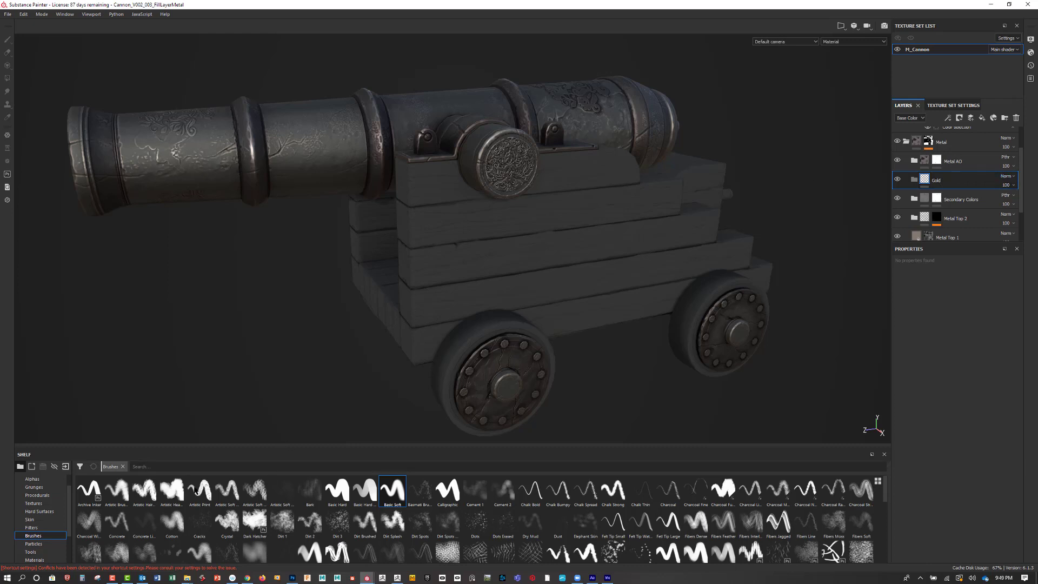
Add the Gold Armor smart material to the Gold folder.
scroll(54, 524, "down", 2)
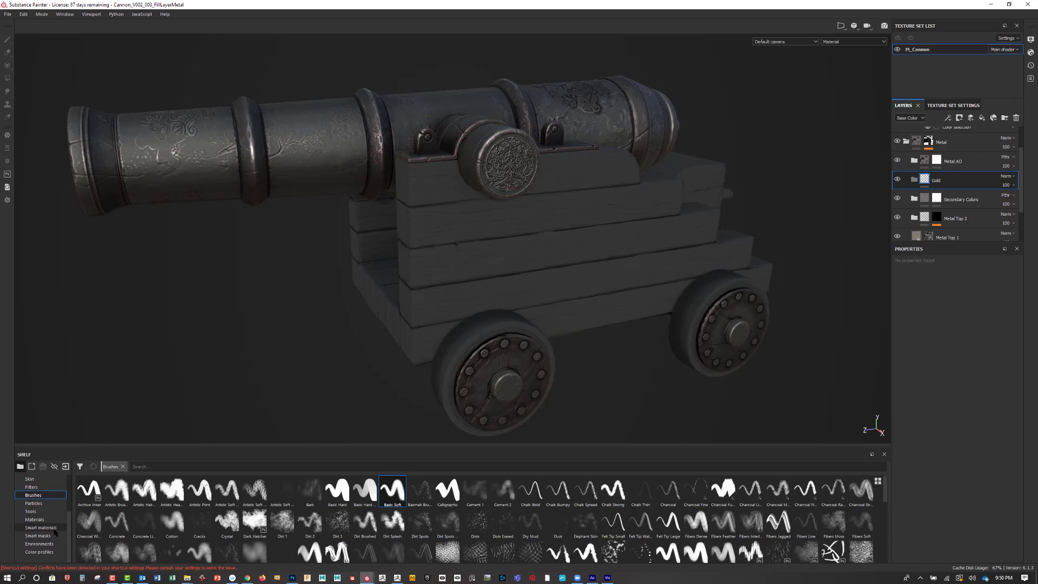
left_click(55, 528)
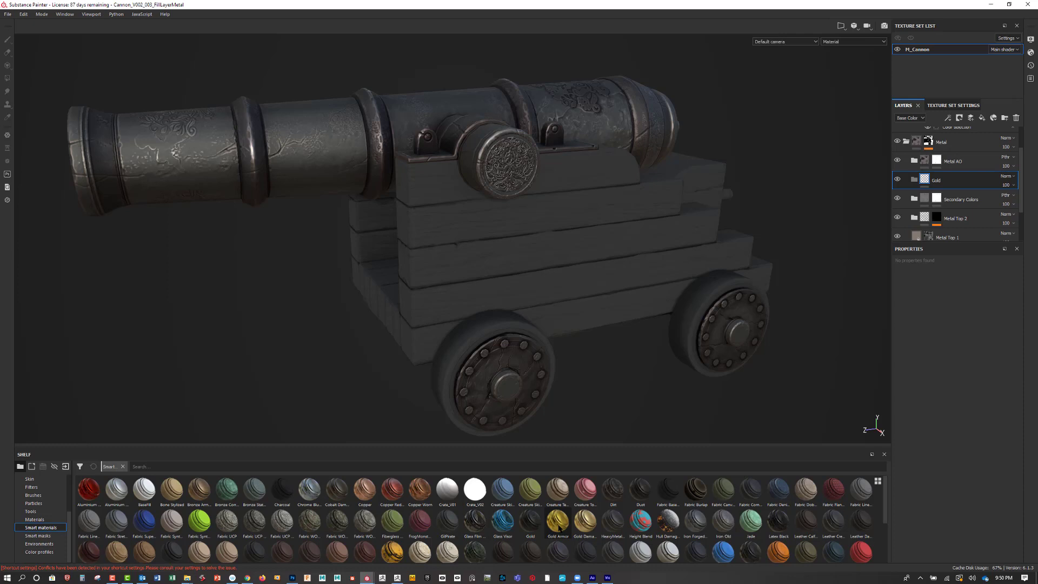
mouse_move(558, 527)
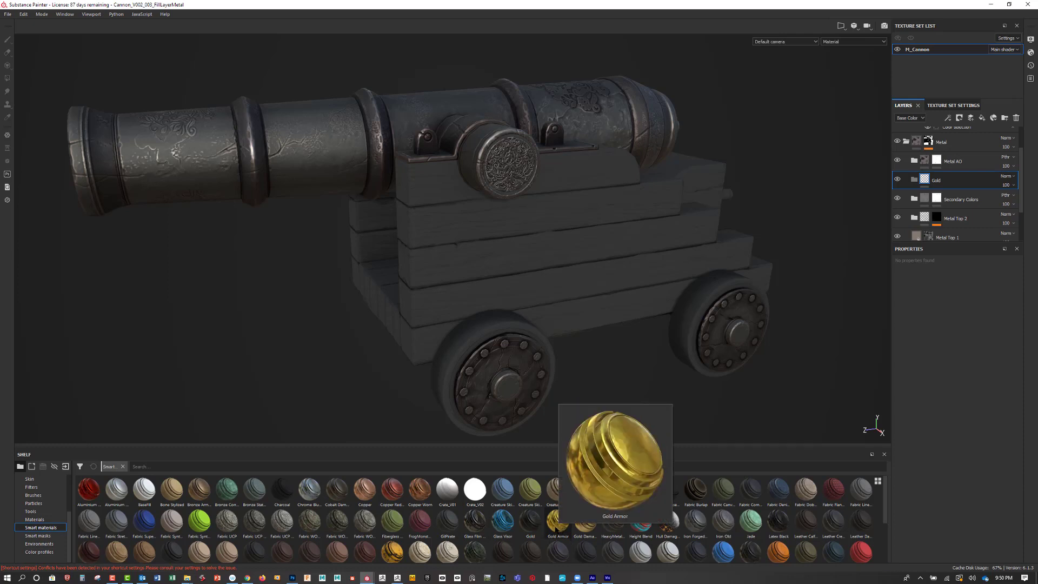
left_click_drag(557, 528, 938, 183)
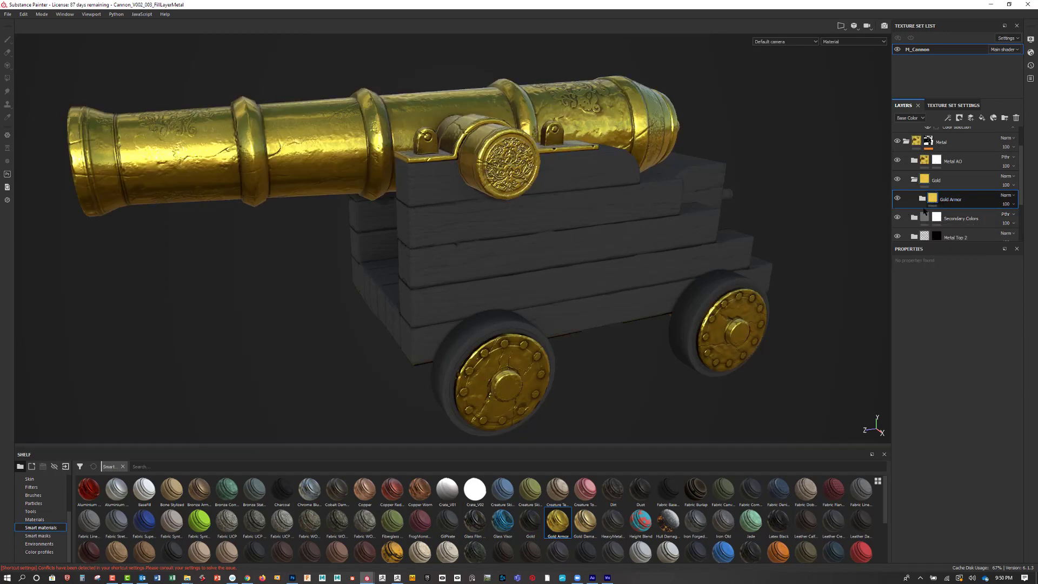
Expand the Gold Armor material and set its Base Metal layer's base color to a slightly darker, more saturated gold.
mouse_move(916, 222)
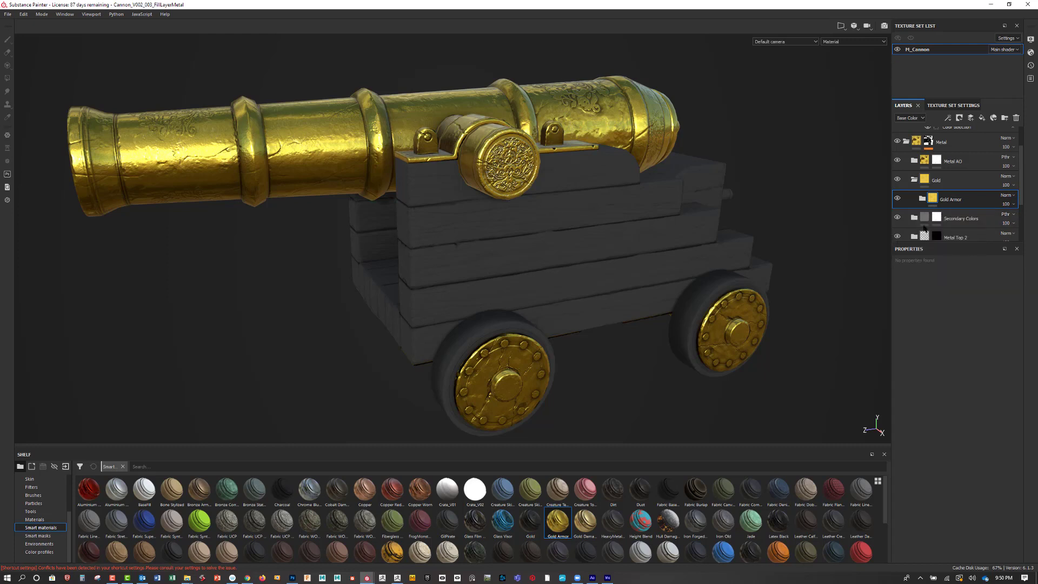
left_click(922, 199)
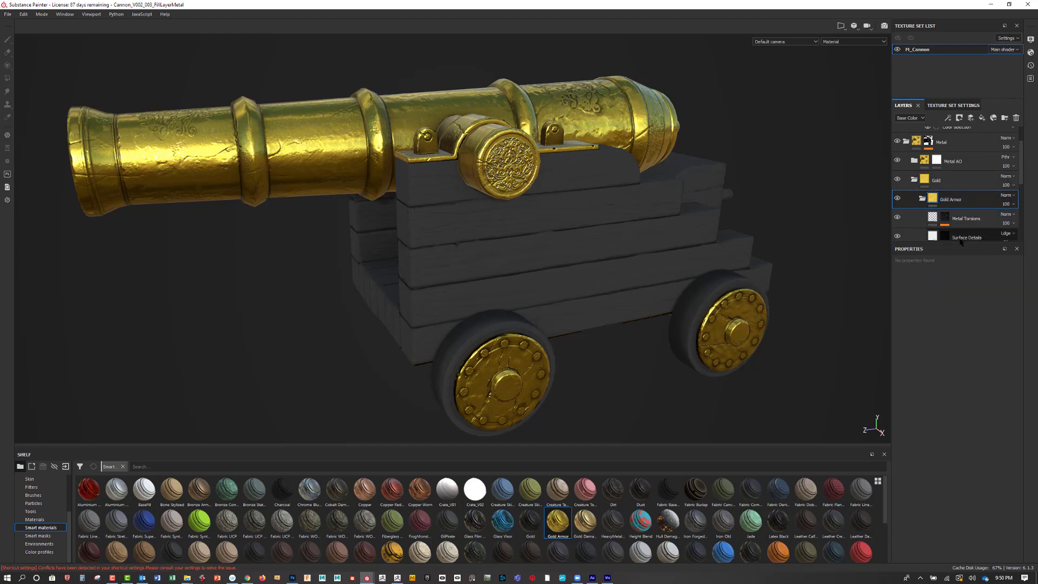
scroll(1022, 186, "down", 2)
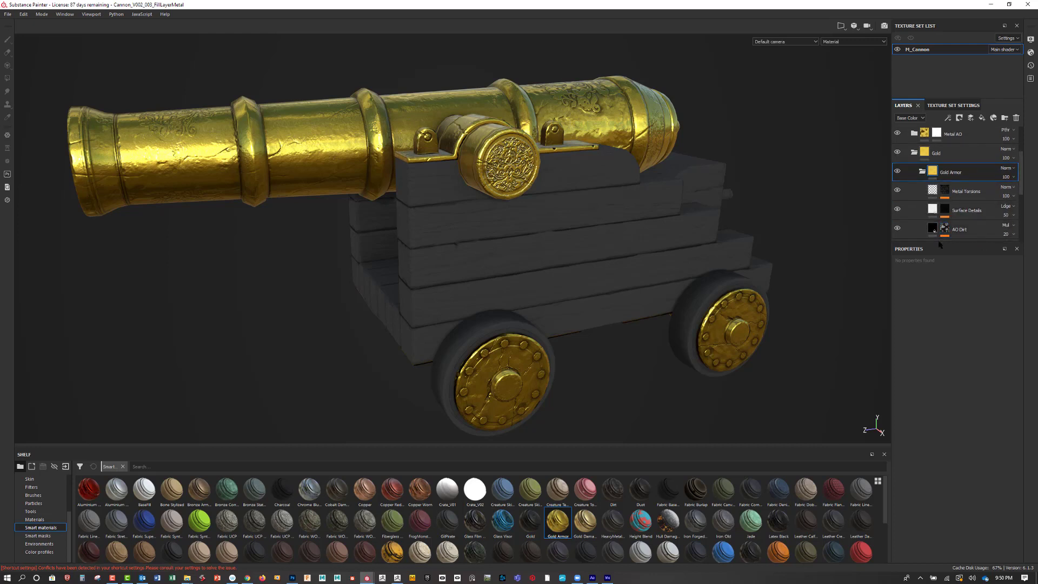
left_click_drag(939, 245, 939, 326)
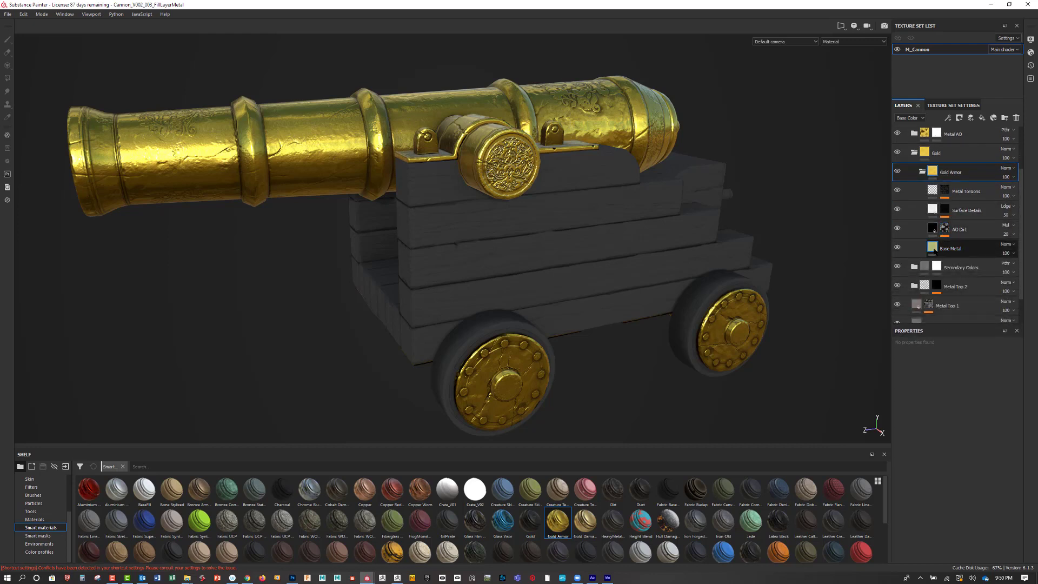
left_click(933, 249)
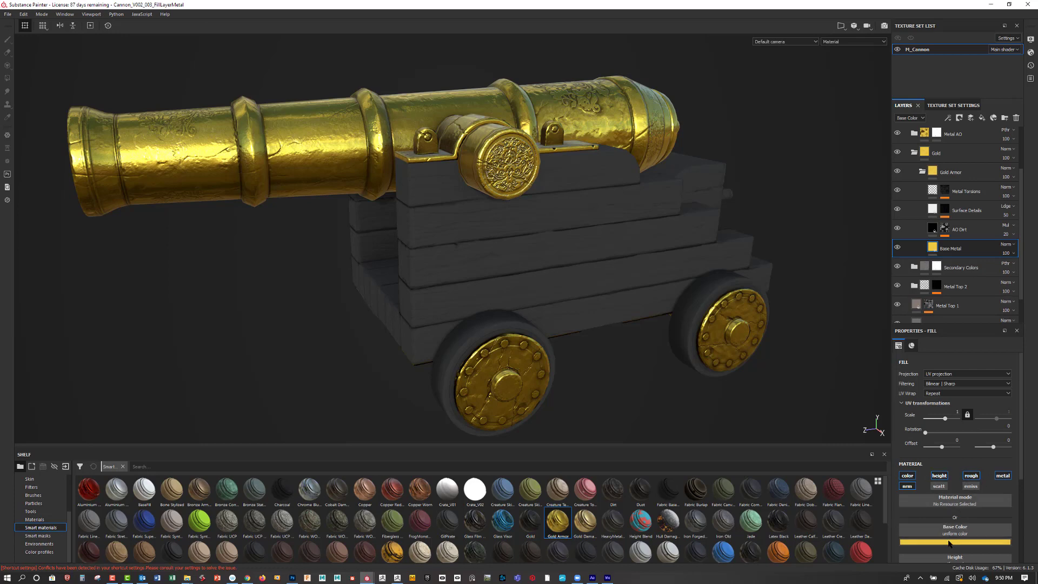
left_click(948, 542)
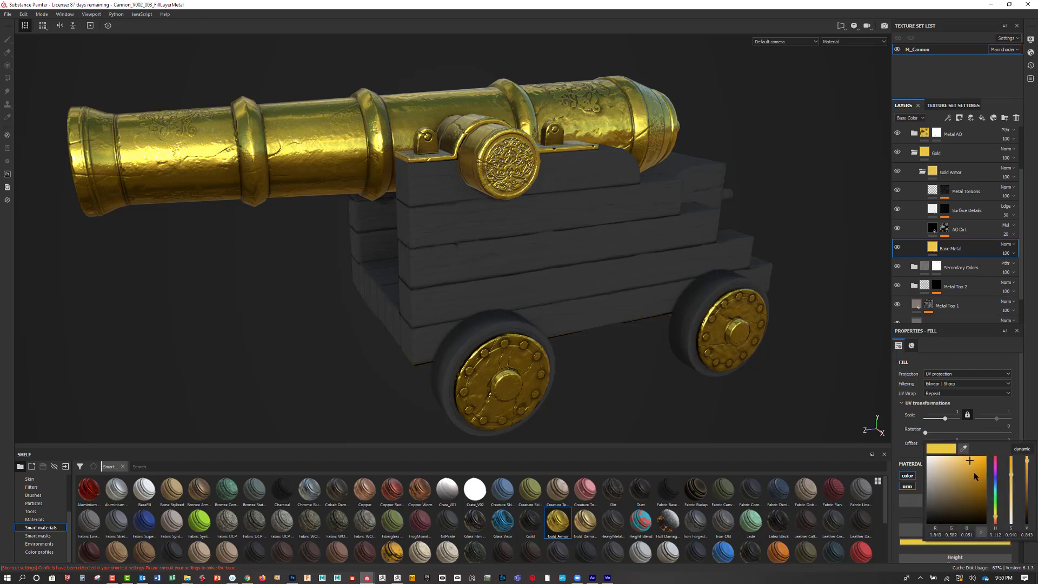
left_click(973, 473)
left_click(974, 468)
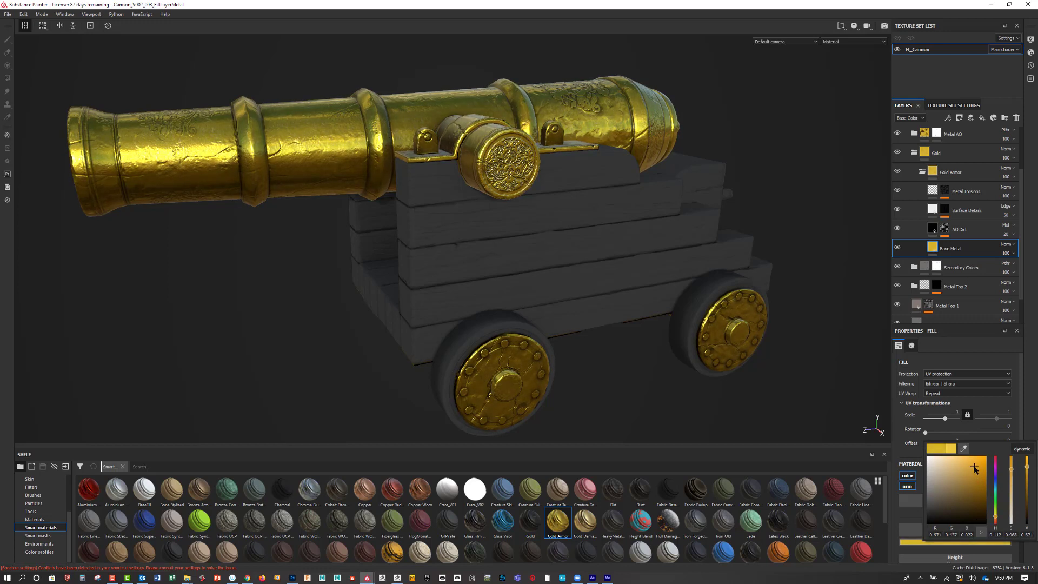
left_click(975, 463)
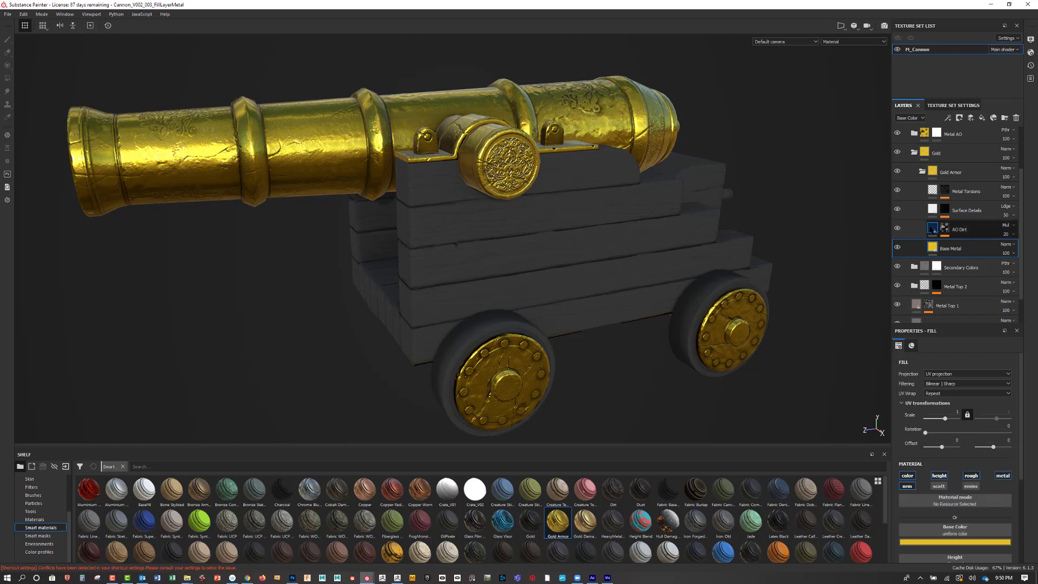
Inspect the fill settings of the Gold Armor material's three layers above Base Metal, and collapse the material.
left_click(959, 230)
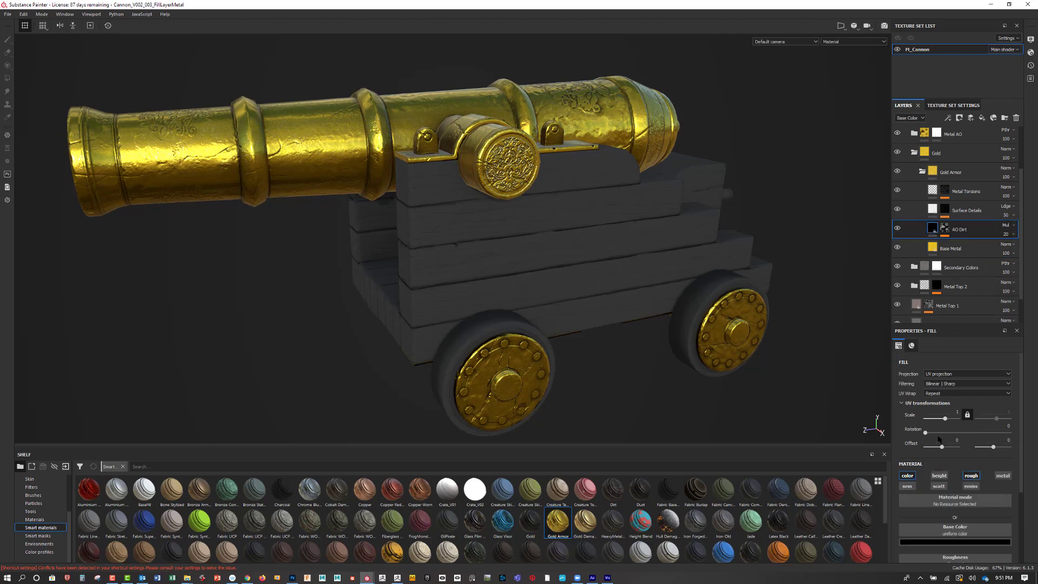
scroll(969, 518, "down", 1)
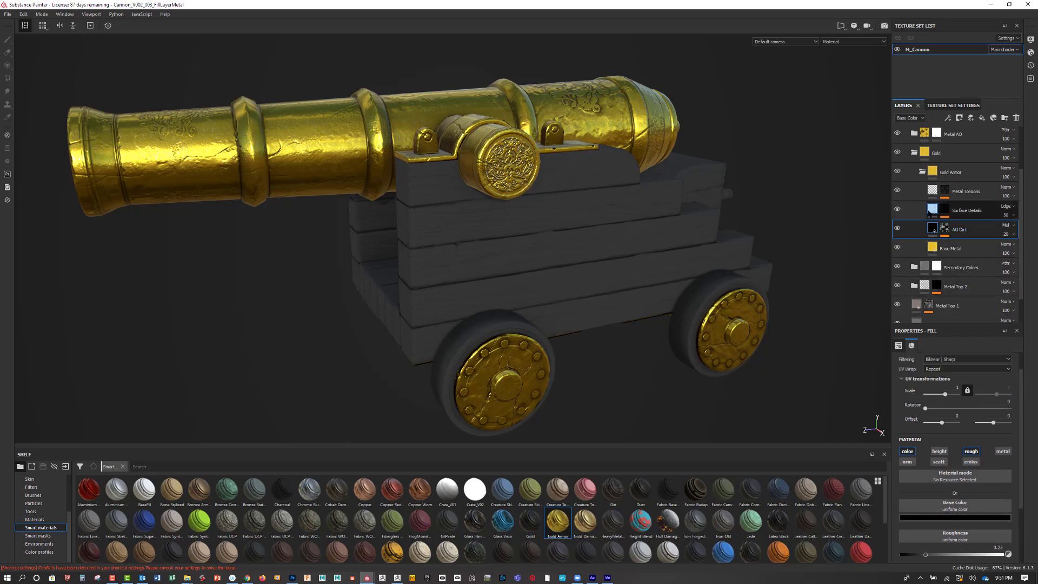
mouse_move(934, 210)
left_click(933, 211)
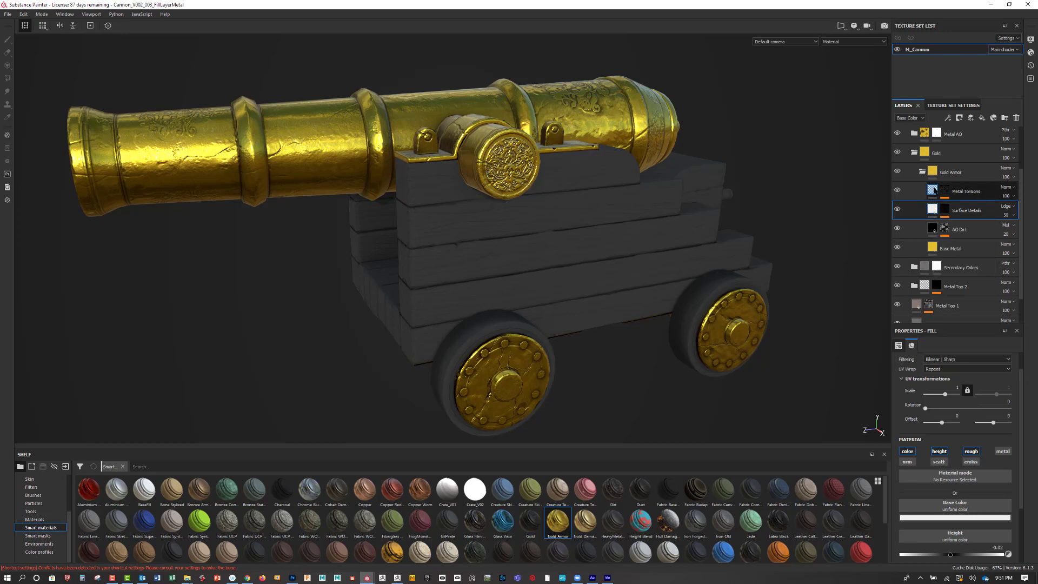
left_click(932, 190)
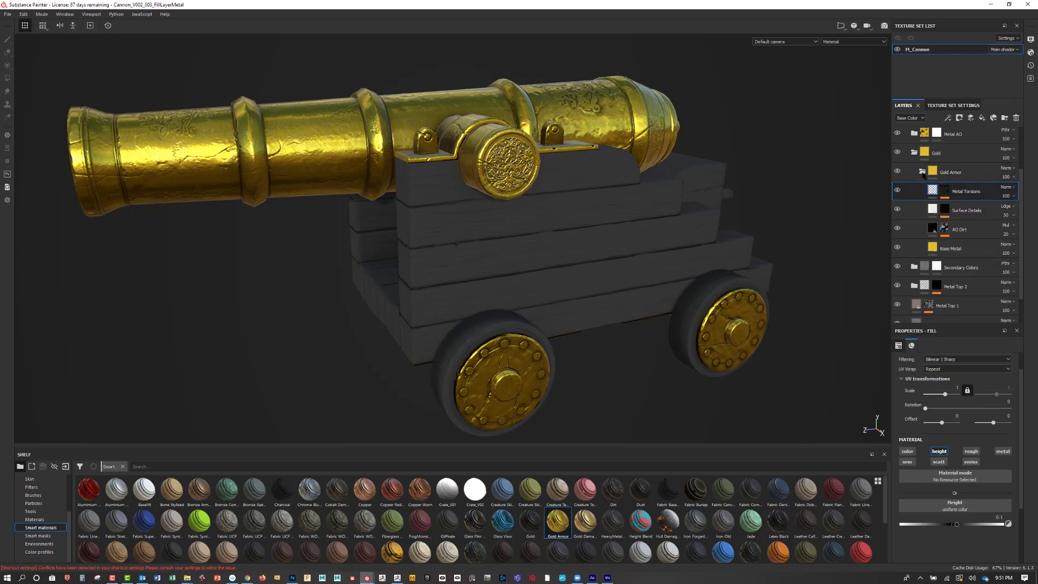
left_click(922, 172)
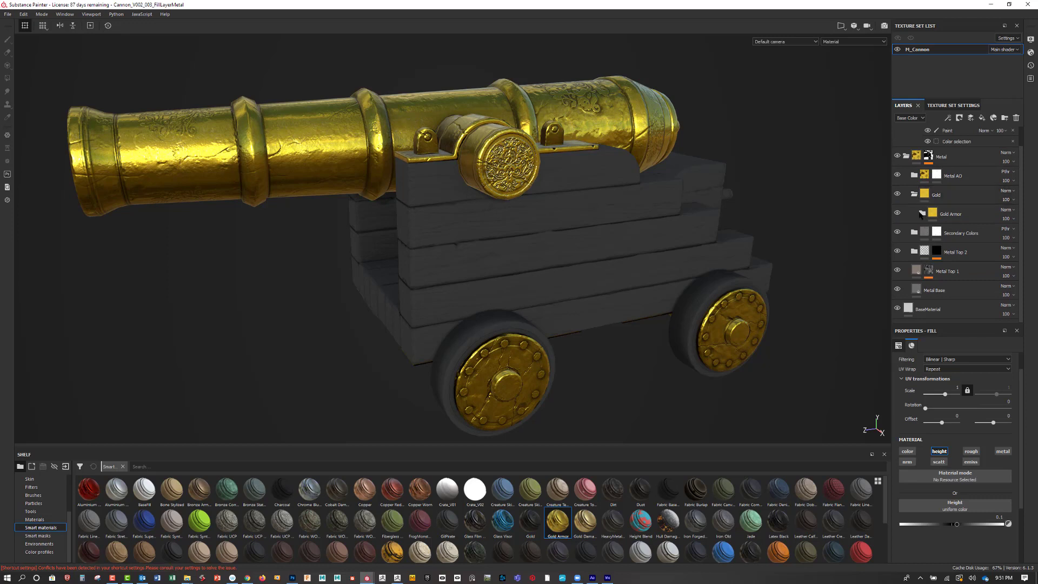
Try a color selection mask on Gold Armor using the engraved trunnion cap's color, with hardness 0.35 and tolerance 0.34.
left_click_drag(933, 212, 949, 199)
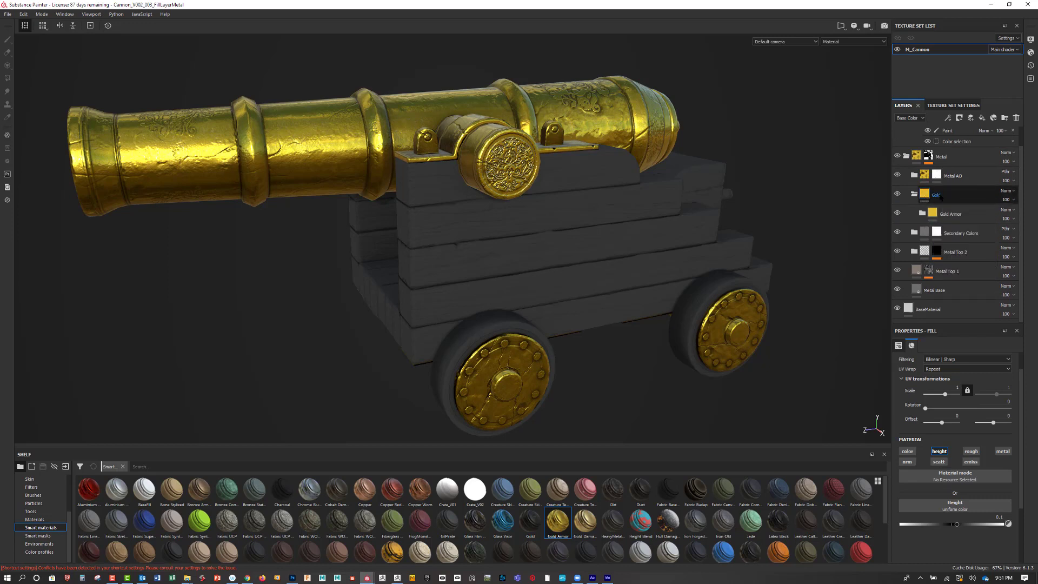
left_click(952, 196)
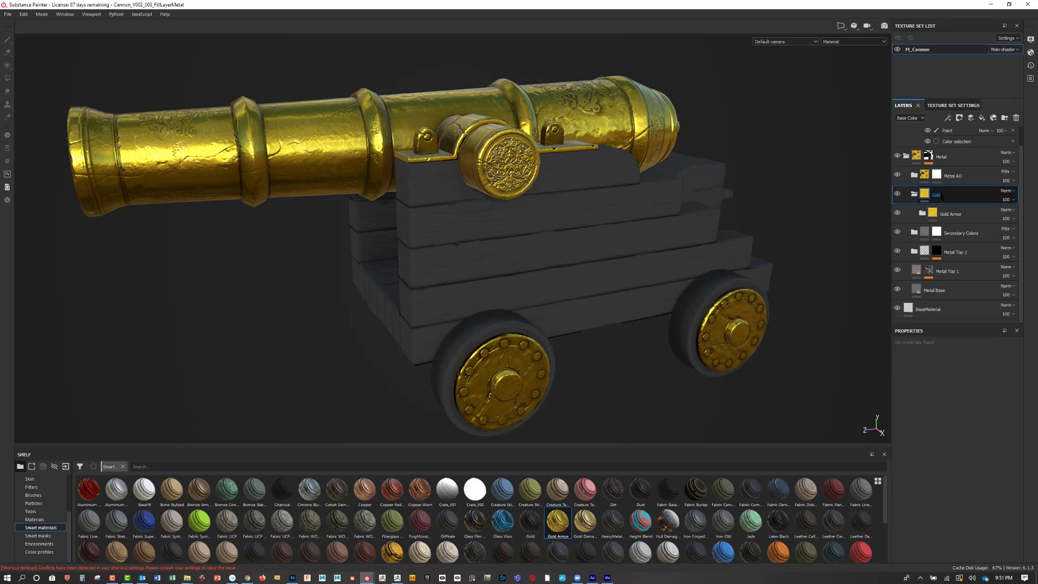
left_click(944, 216)
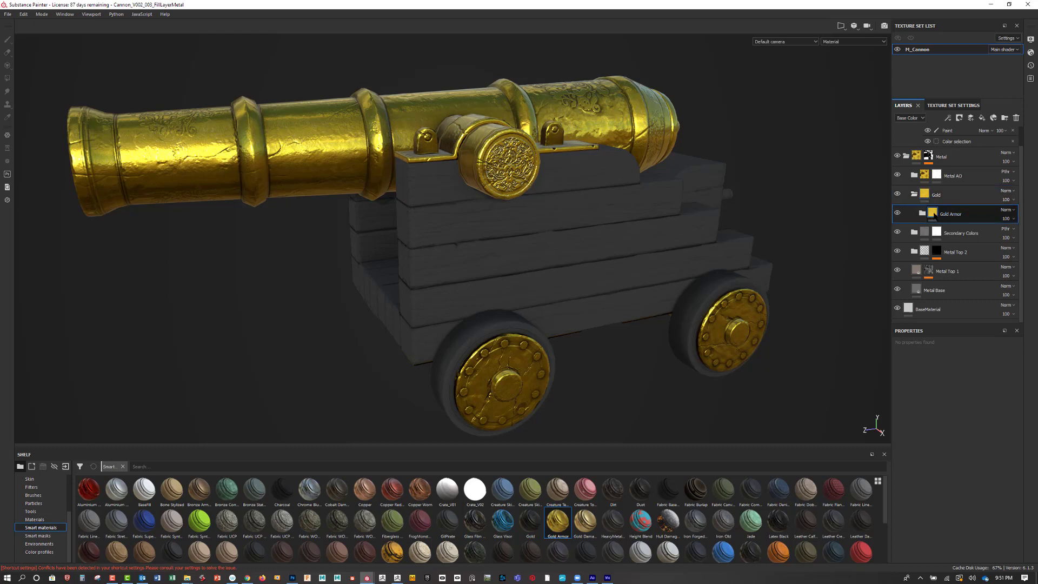
mouse_move(934, 215)
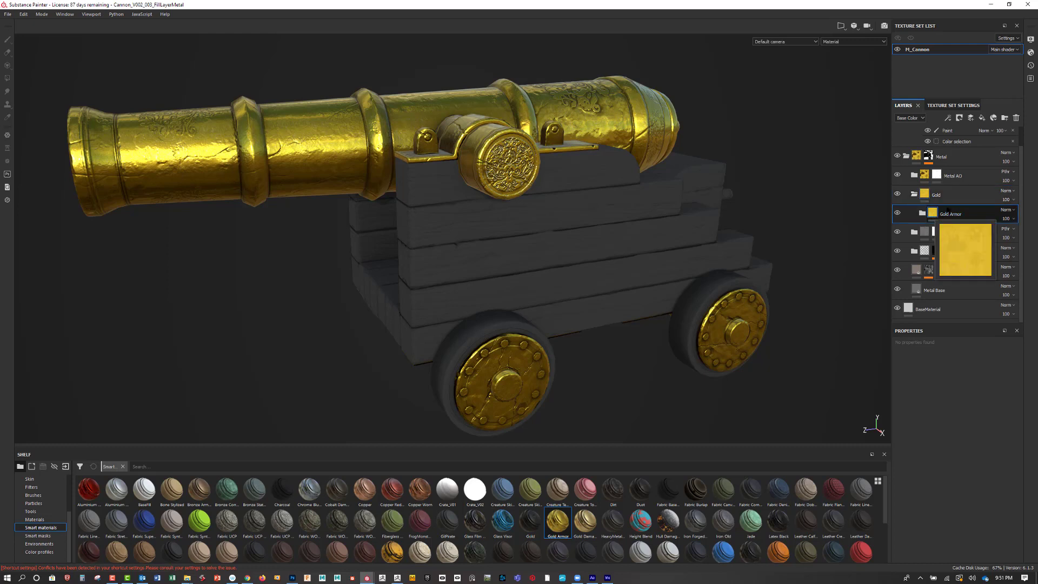
left_click_drag(555, 524, 958, 221)
double_click(953, 216)
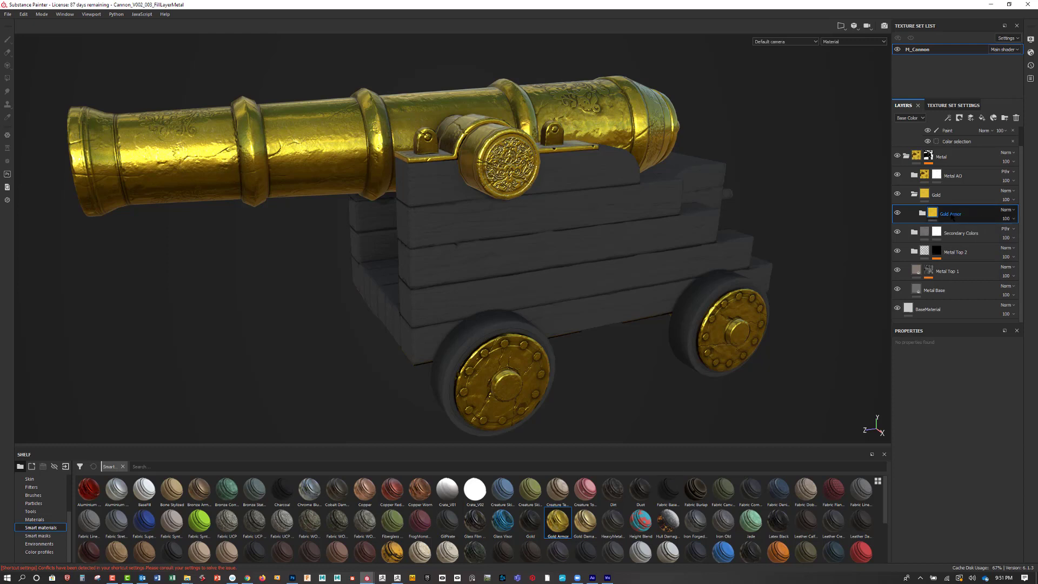
key("Return")
left_click(959, 118)
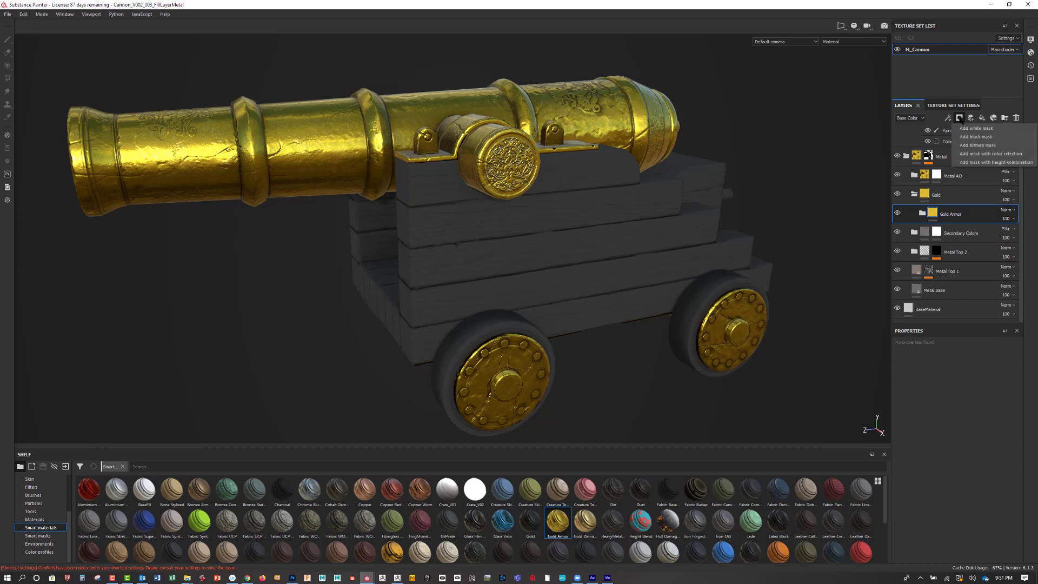
left_click(977, 154)
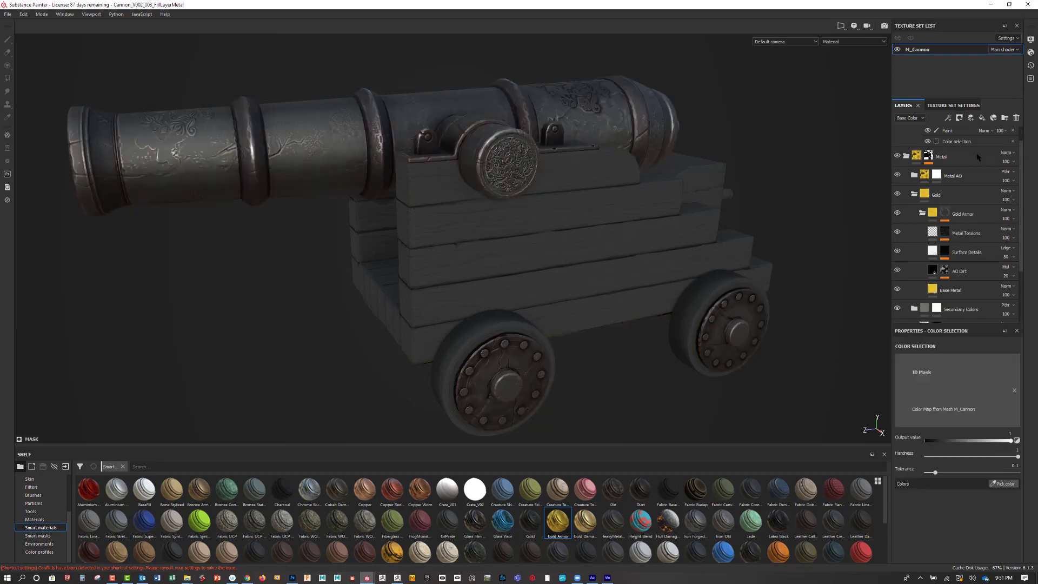
left_click(1013, 425)
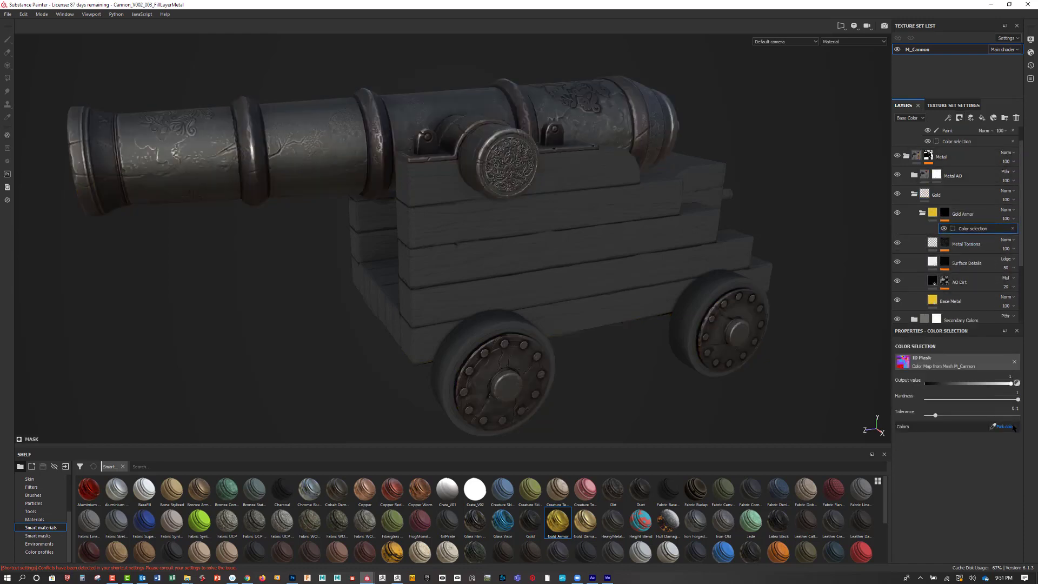
left_click(533, 146)
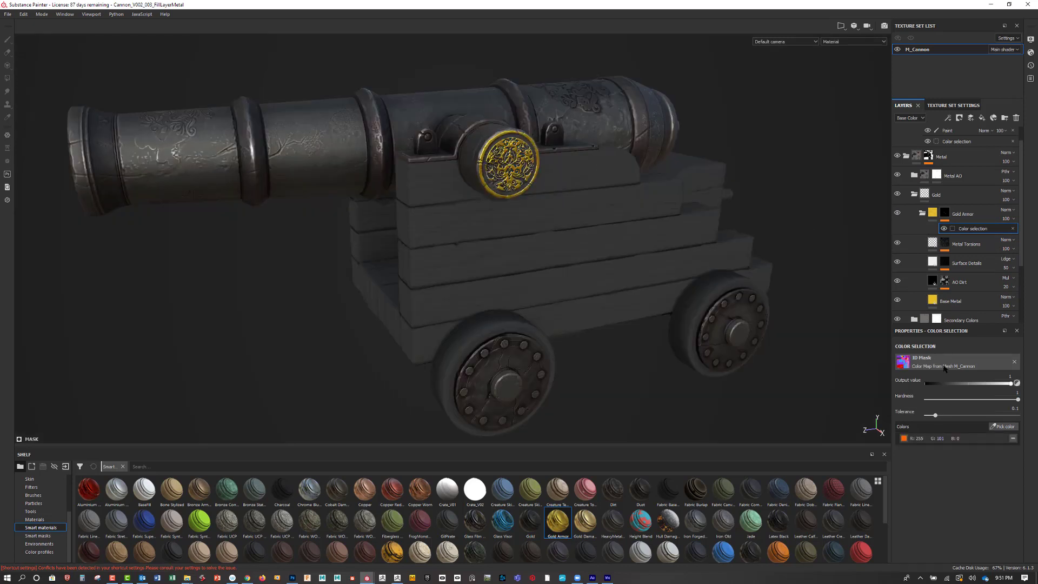
left_click_drag(1017, 400, 961, 415)
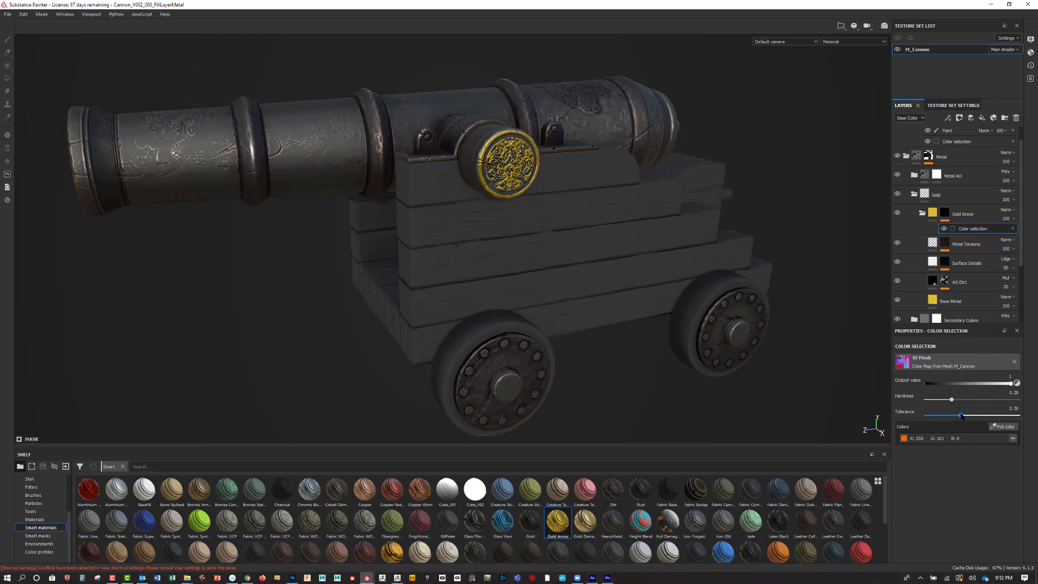
mouse_move(961, 415)
left_mouse_down()
mouse_move(957, 399)
mouse_move(945, 399)
mouse_move(959, 399)
left_mouse_up()
Examine the masked gold on the trunnion cap and the cannon's engraved barrel from several sides.
left_click_drag(780, 122, 953, 133, "alt")
scroll(746, 137, "up", 3)
left_click_drag(595, 243, 487, 249, "alt")
left_click_drag(746, 140, 790, 163, "alt")
mouse_move(790, 163)
right_mouse_down("shift")
mouse_move(773, 160)
mouse_move(787, 165)
right_mouse_up("shift")
left_click_drag(786, 164, 359, 181, "alt")
middle_click_drag(359, 180, 637, 196, "alt")
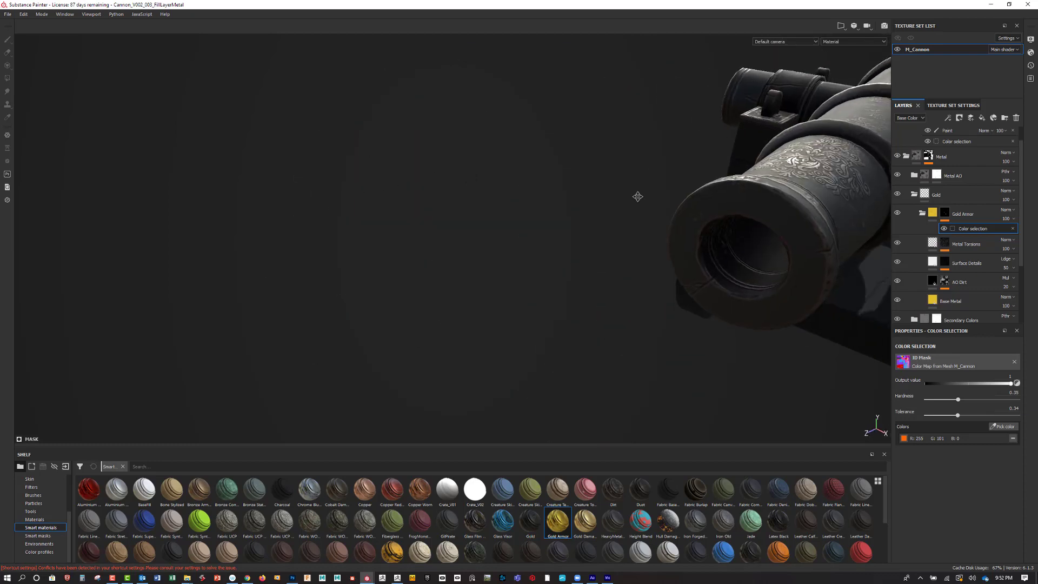
left_click_drag(637, 197, 541, 240, "alt")
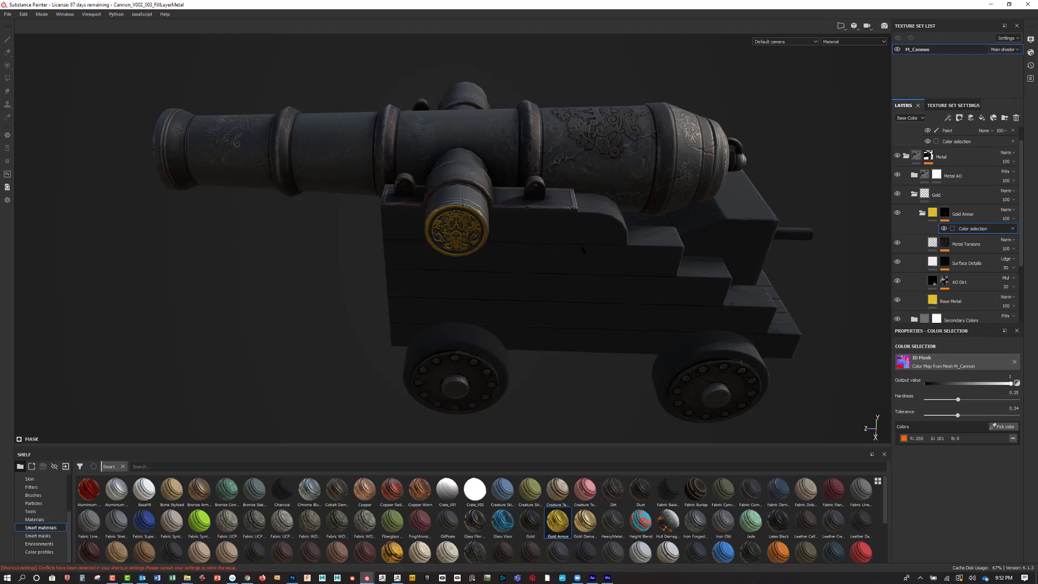
left_click_drag(521, 219, 590, 213, "alt")
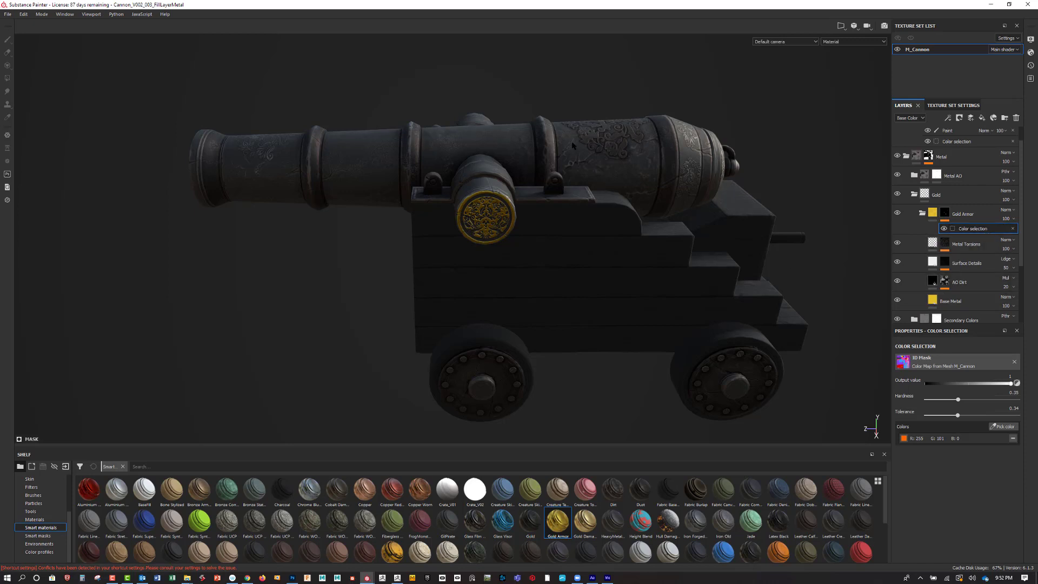
left_click_drag(708, 169, 648, 243, "alt")
scroll(648, 242, "down", 2)
scroll(664, 243, "up", 4)
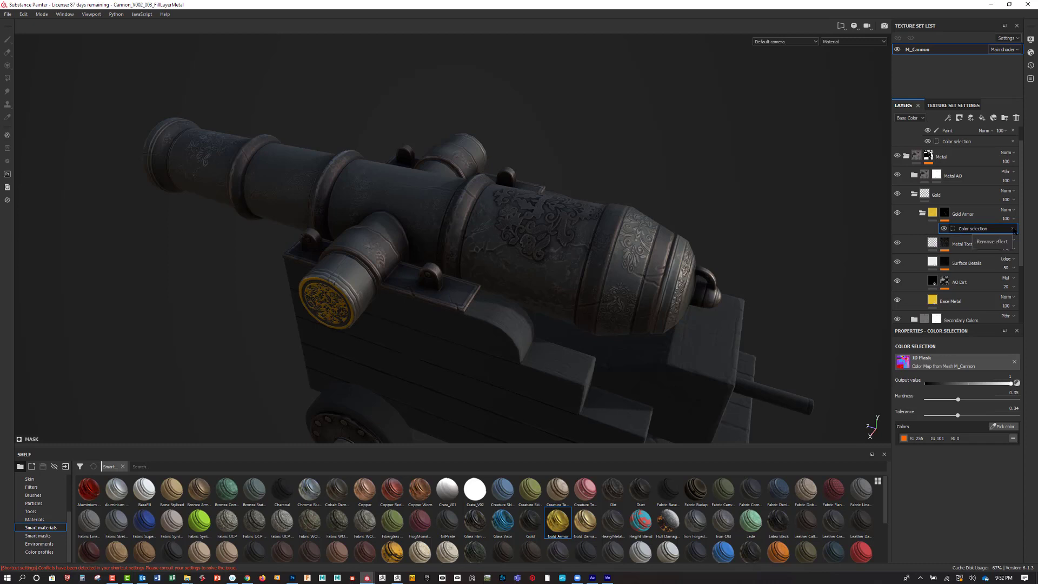
Remove the color selection from the Gold Armor mask and add a bitmap mask using the cannon's curvature map.
mouse_move(944, 214)
left_click(1013, 229)
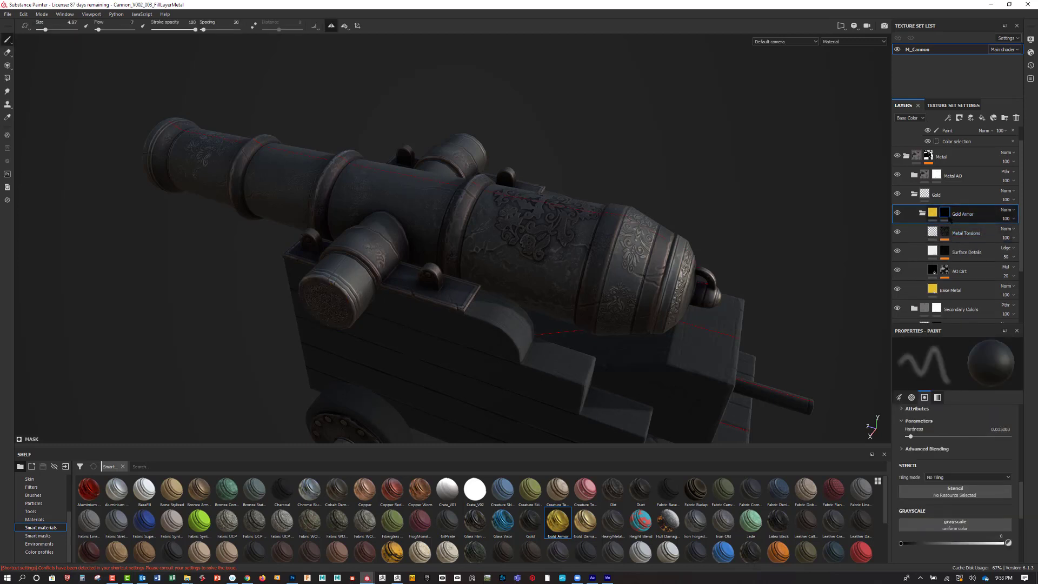
left_click(959, 118)
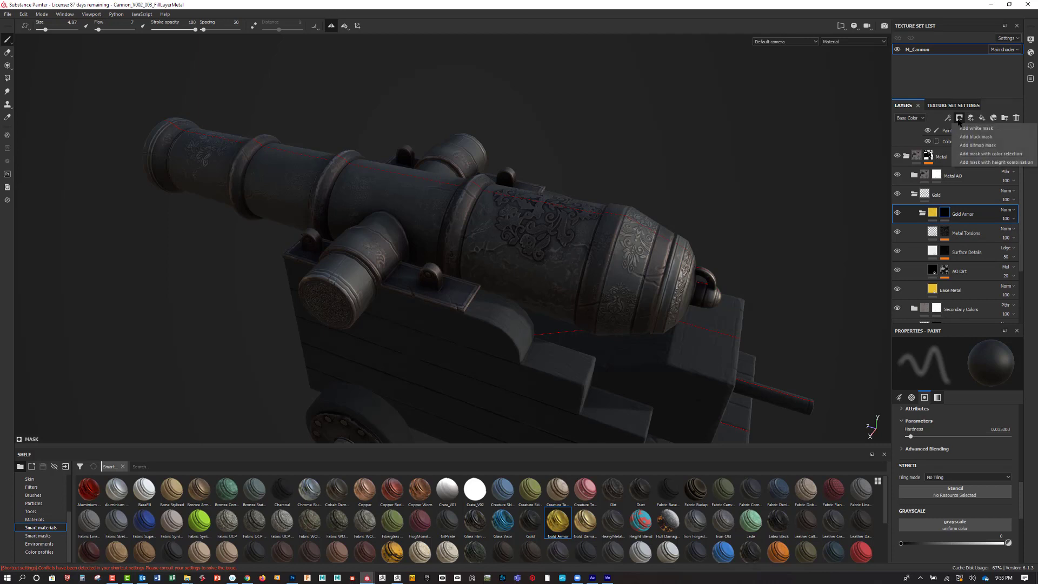
left_click(968, 146)
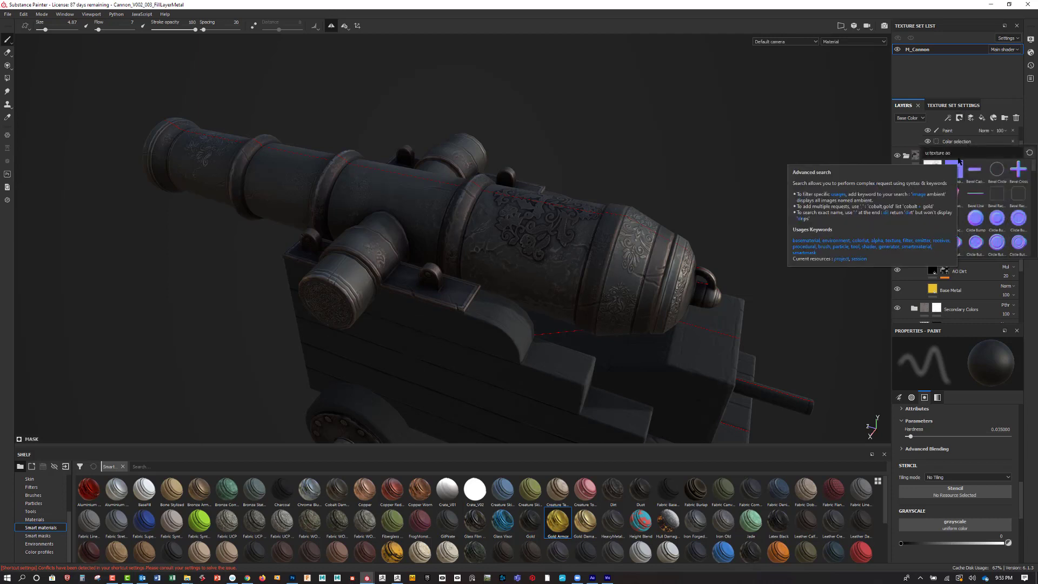
type("cur")
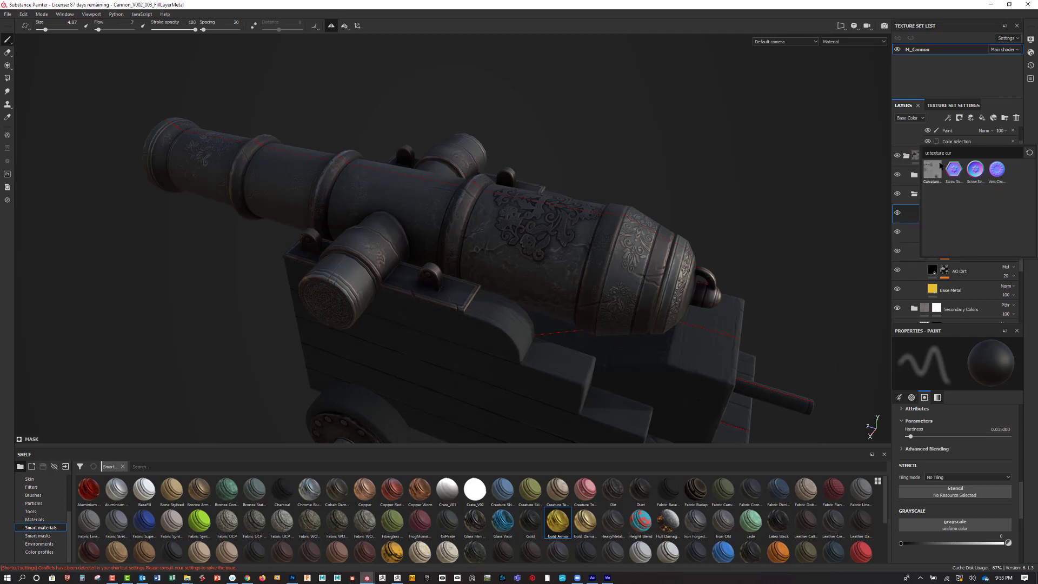
left_click(897, 213)
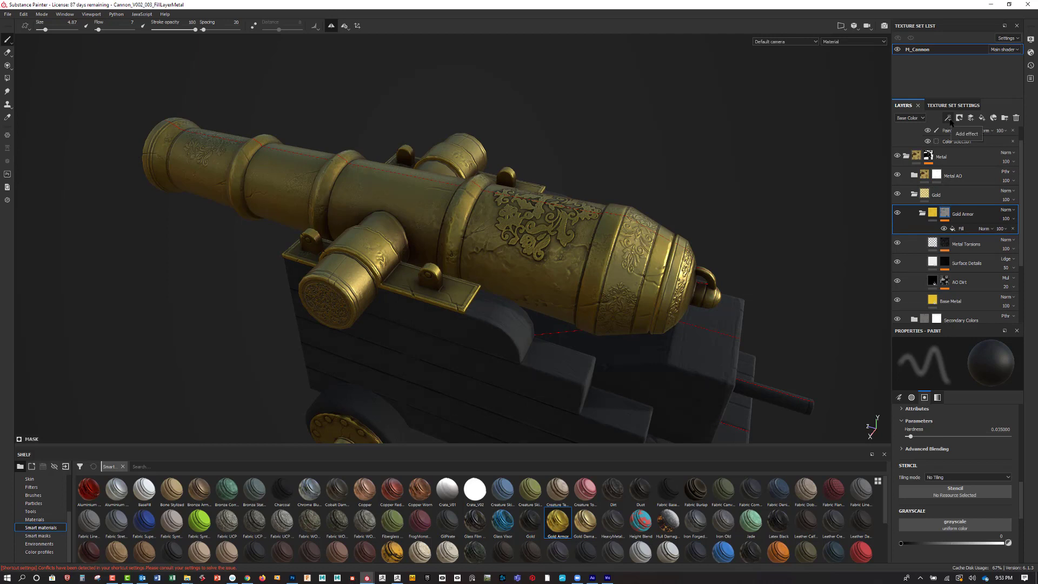
Add a Levels effect to the Gold Armor mask and narrow its input range to about 0.44 to 0.59.
left_click(947, 118)
left_click(959, 156)
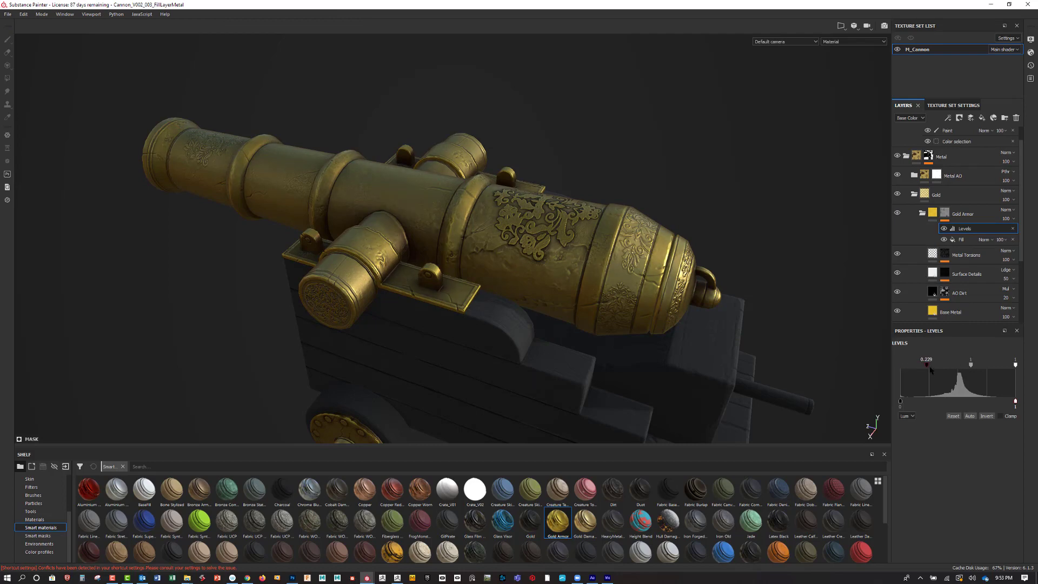
left_click_drag(930, 370, 968, 367)
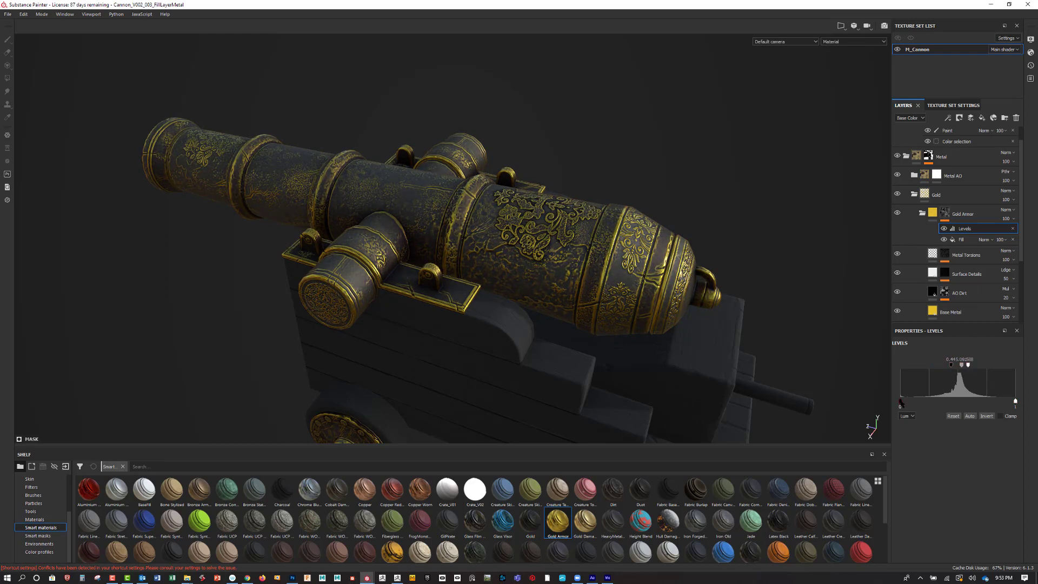
Test the mask's output levels, returning the output minimum to 0 and setting the output maximum to about 0.82.
left_click_drag(900, 403, 996, 407)
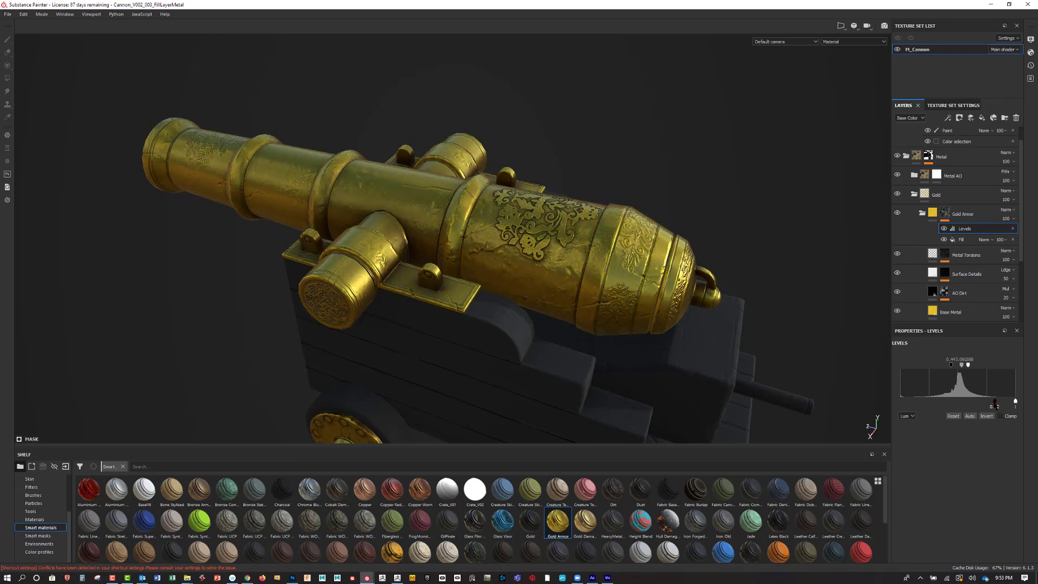
left_click_drag(919, 399, 892, 400)
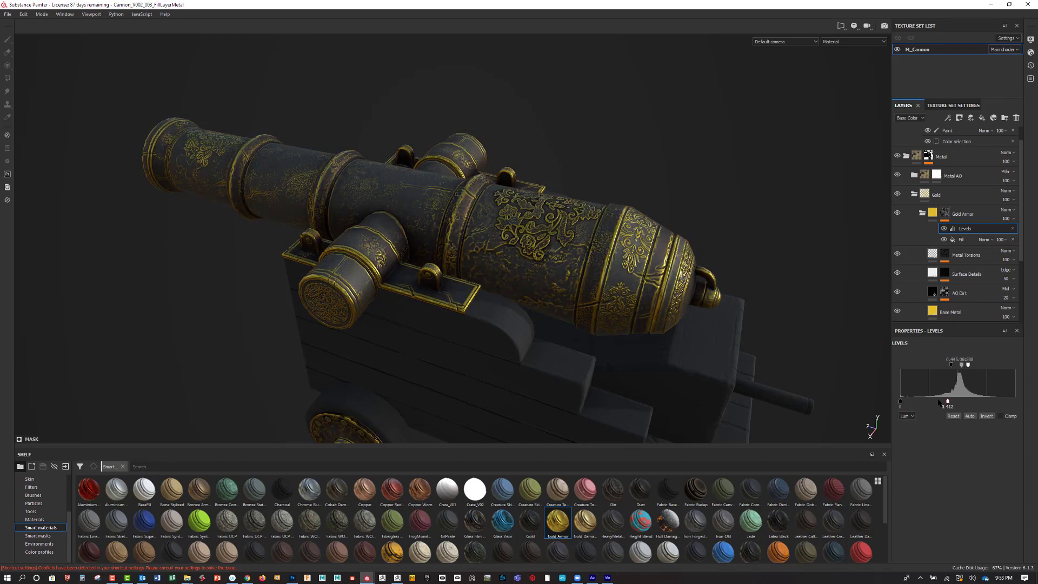
left_click_drag(930, 404, 909, 400)
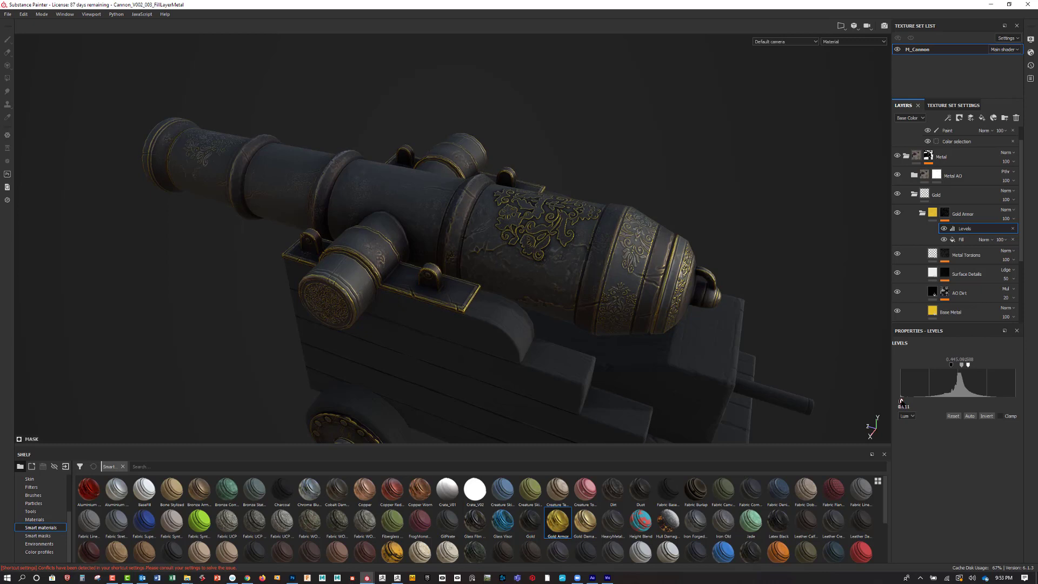
left_click_drag(906, 401, 919, 406)
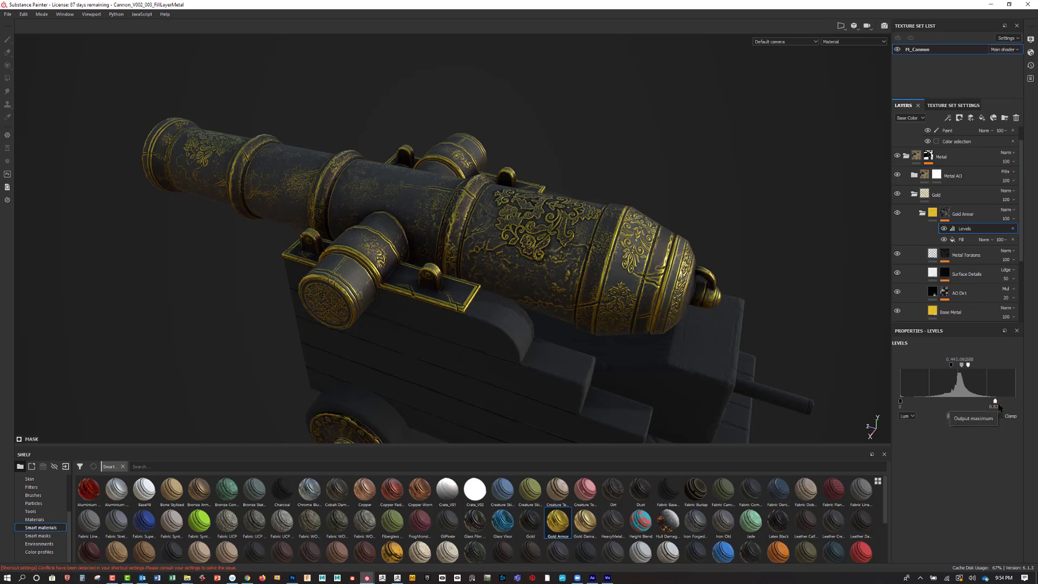
Add a black mask to the Gold folder and choose the Bark brush for painting on it.
left_click(934, 214)
left_click(938, 198)
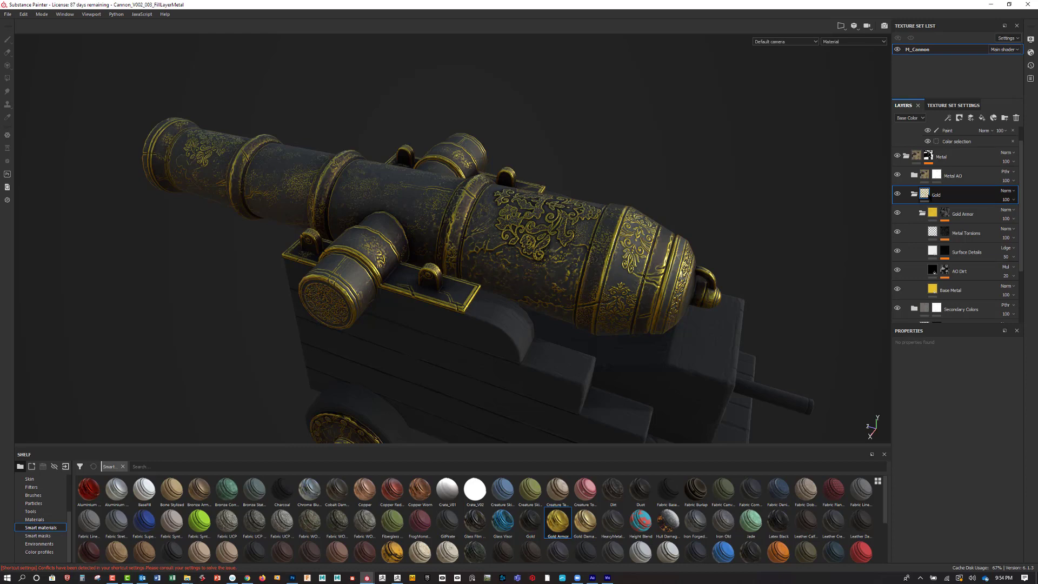
left_click(959, 118)
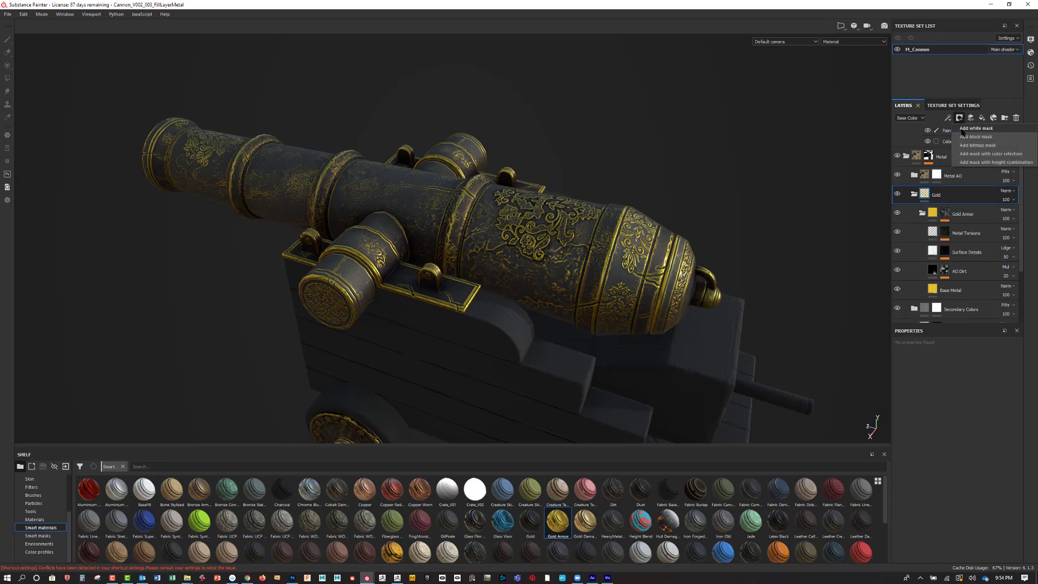
left_click(952, 136)
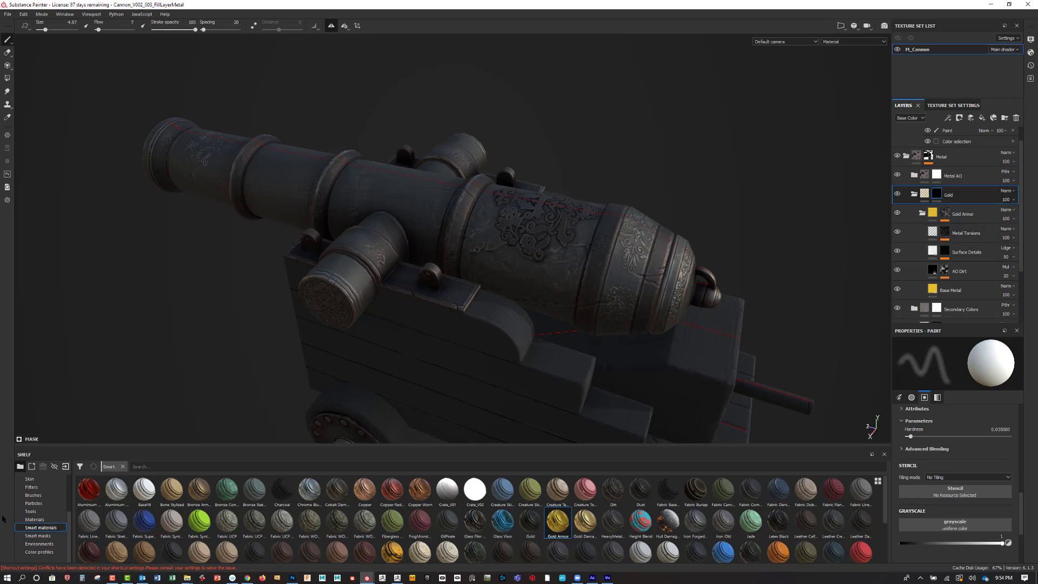
left_click(40, 495)
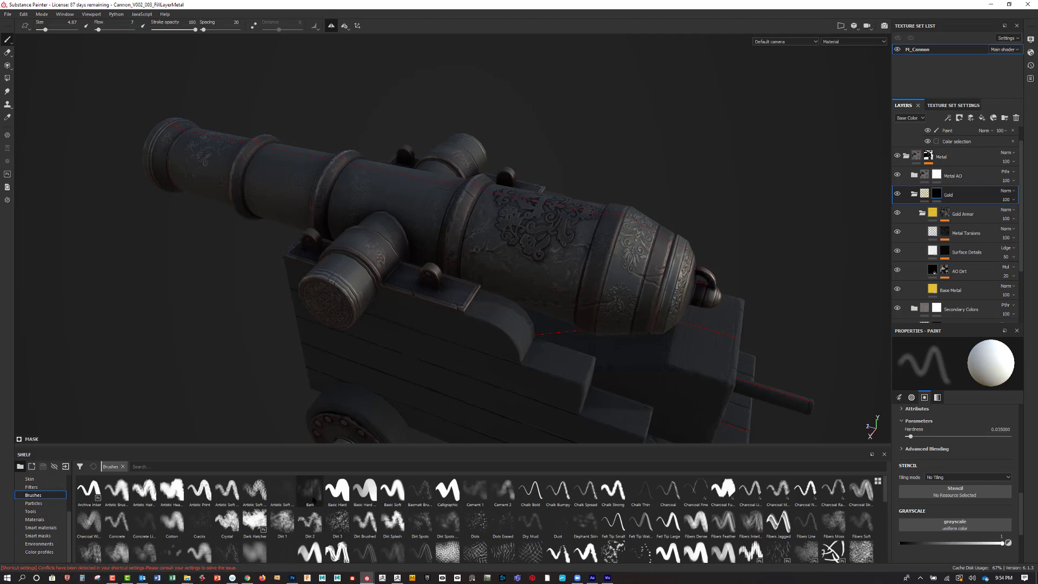
left_click(312, 488)
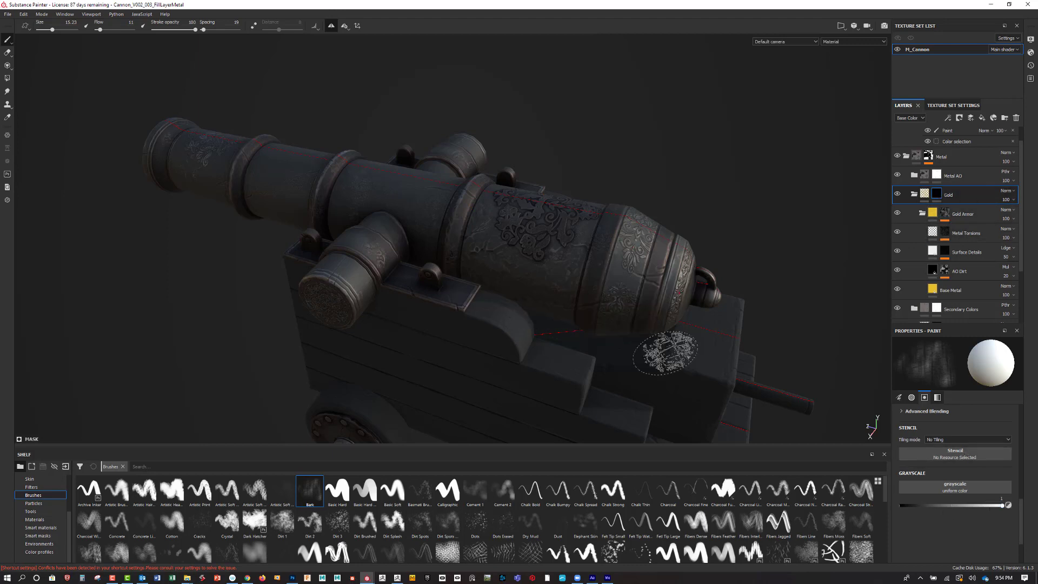
Rotate the environment lighting to brighten the cannon and paint gold on the trunnion's ornate end cap, reducing the brush size to 6.27.
left_click_drag(696, 197, 764, 197, "alt")
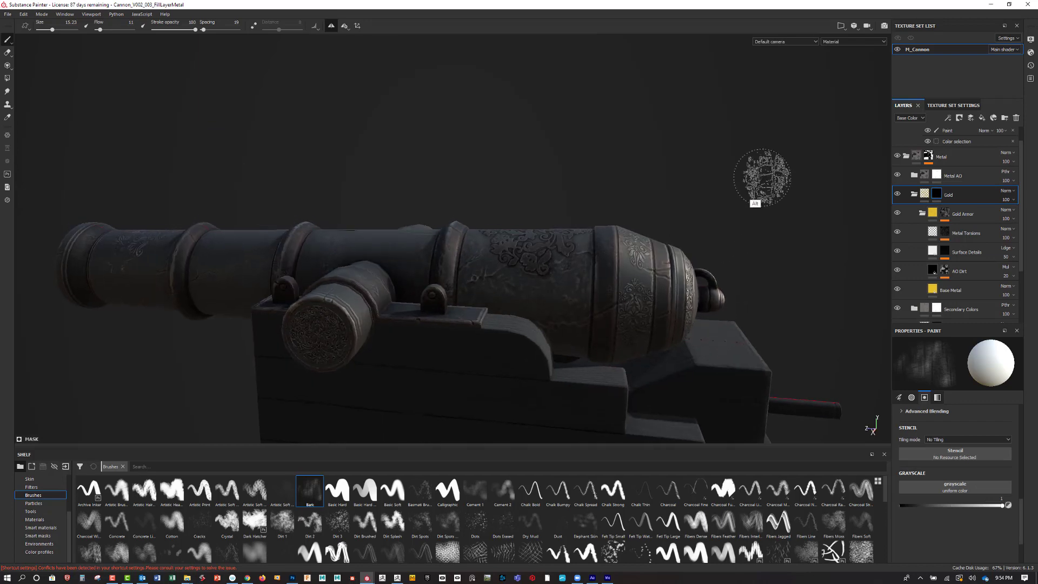
mouse_move(732, 254)
right_mouse_down("shift")
mouse_move(714, 260)
mouse_move(724, 256)
right_mouse_up("shift")
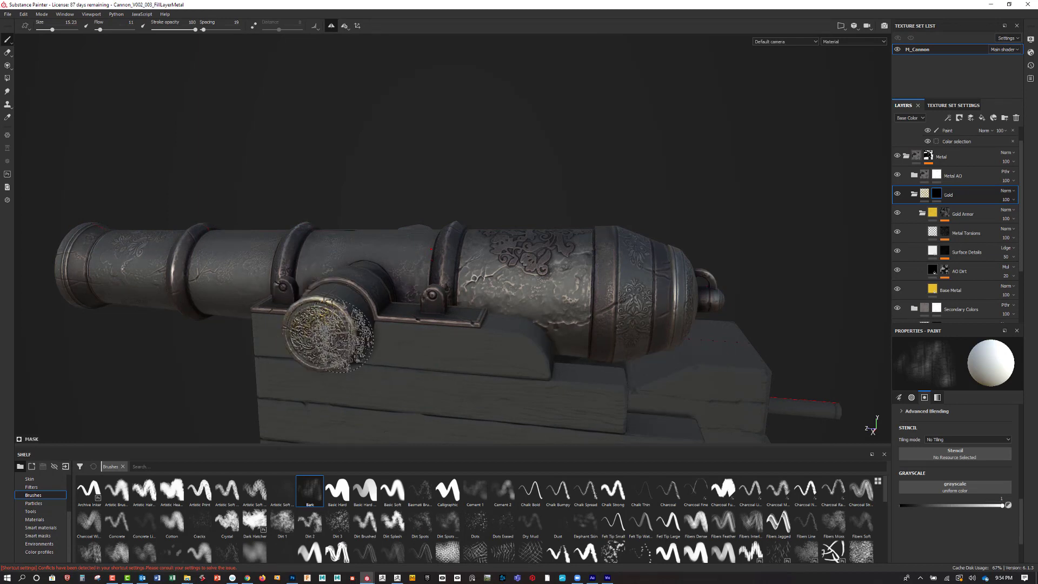
key("bracketleft")
key("bracketleft")
key("bracketleft")
key("bracketleft")
key("bracketleft")
key("bracketleft")
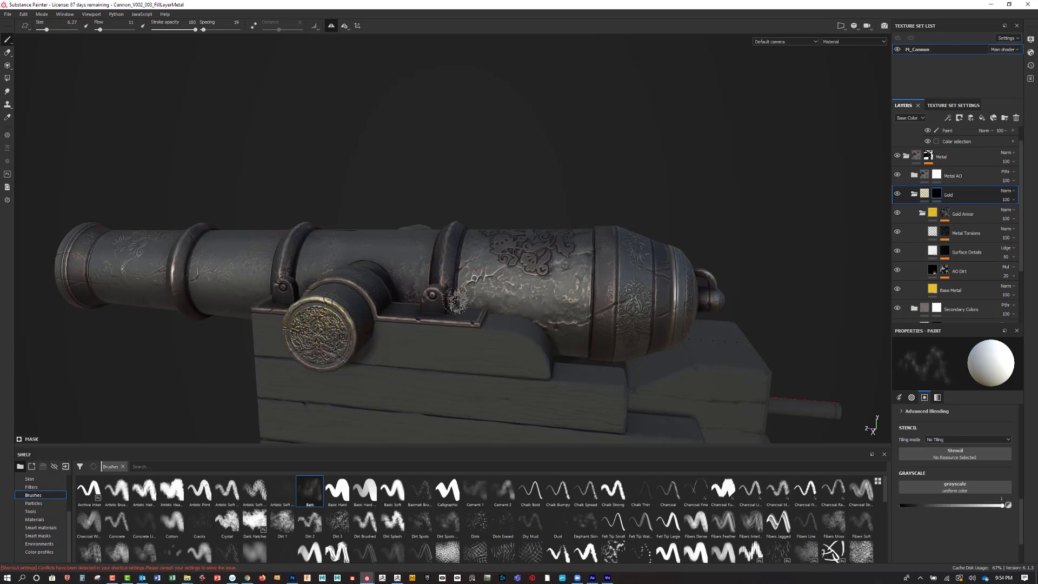
Paint gold into the Gold folder mask over the breech emblem and the ornaments on the breech bands.
mouse_move(622, 190)
left_mouse_down("alt")
mouse_move(621, 232)
mouse_move(606, 254)
left_mouse_up("alt")
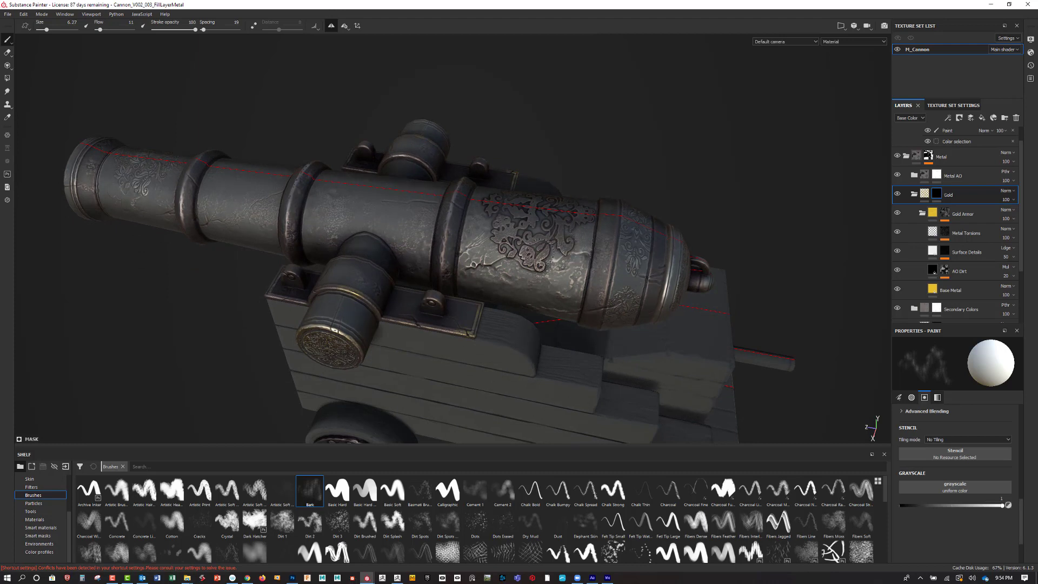
left_click(502, 221)
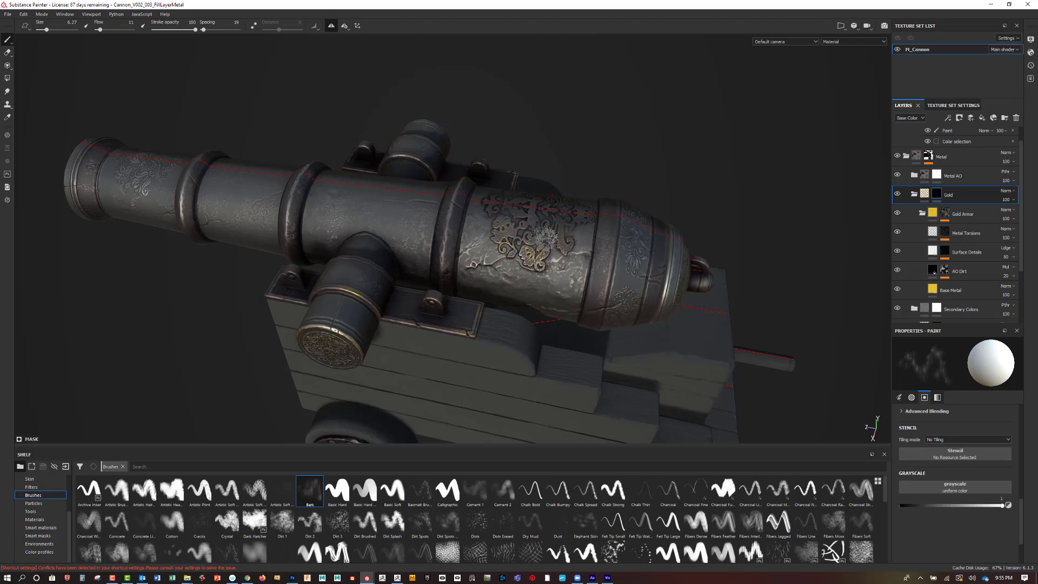
left_click(546, 238)
mouse_move(705, 231)
left_mouse_down("alt")
mouse_move(688, 197)
mouse_move(700, 260)
mouse_move(751, 257)
mouse_move(675, 303)
mouse_move(679, 289)
left_mouse_up("alt")
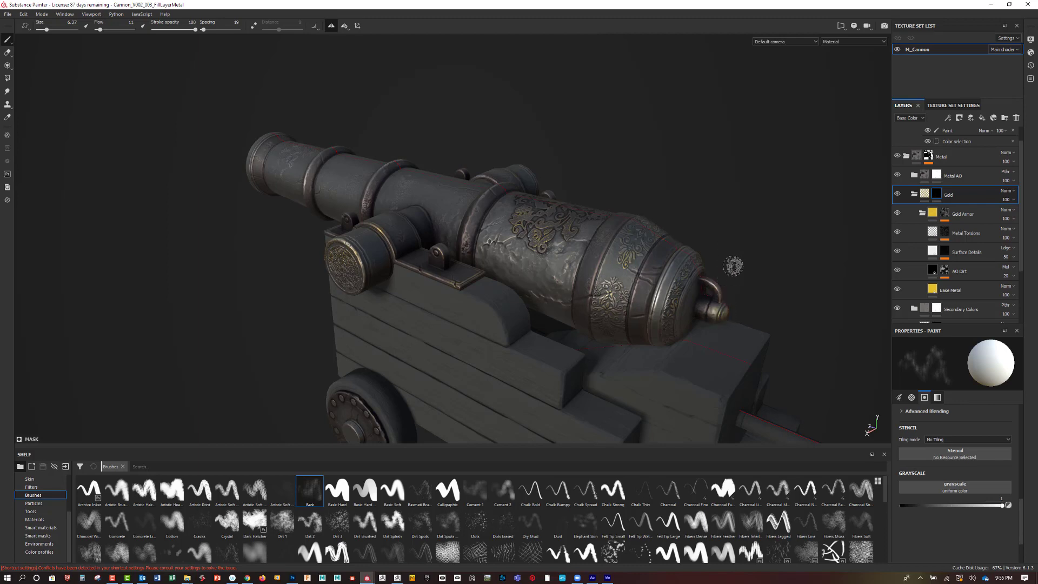
left_click_drag(733, 265, 804, 276, "alt")
right_click_drag(663, 223, 718, 274, "alt")
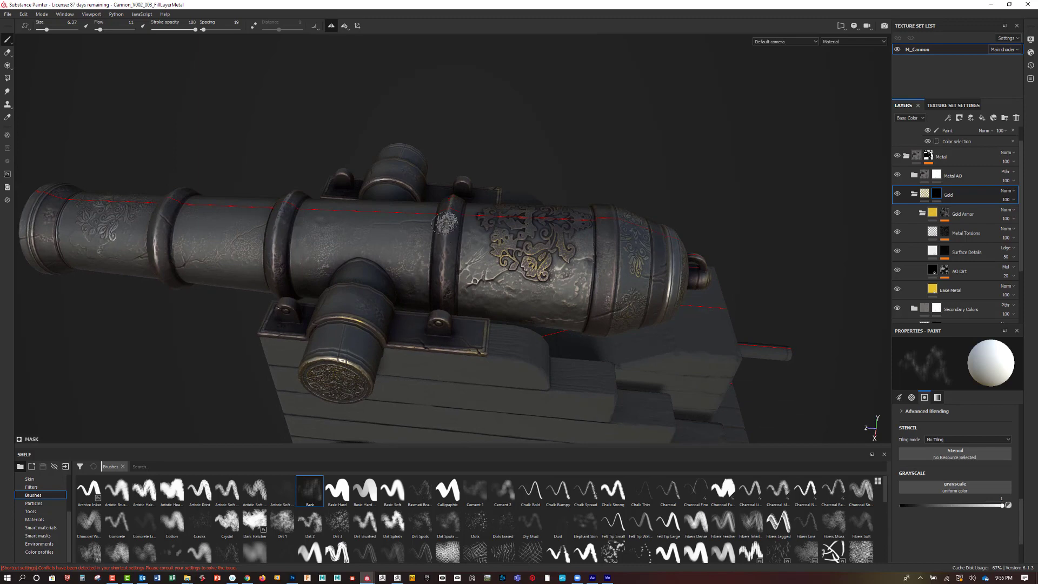
Paint gold on the floral ornament near the muzzle and on the muzzle's raised ring edges.
mouse_move(596, 189)
left_mouse_down("alt")
mouse_move(714, 194)
mouse_move(748, 167)
mouse_move(389, 274)
left_mouse_up("alt")
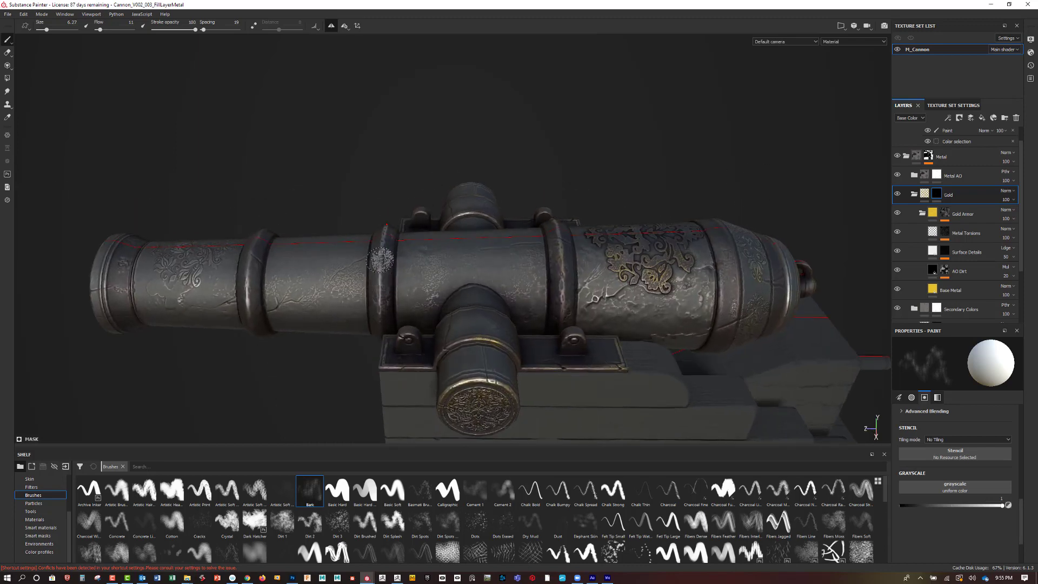
middle_click_drag(414, 216, 608, 211, "alt")
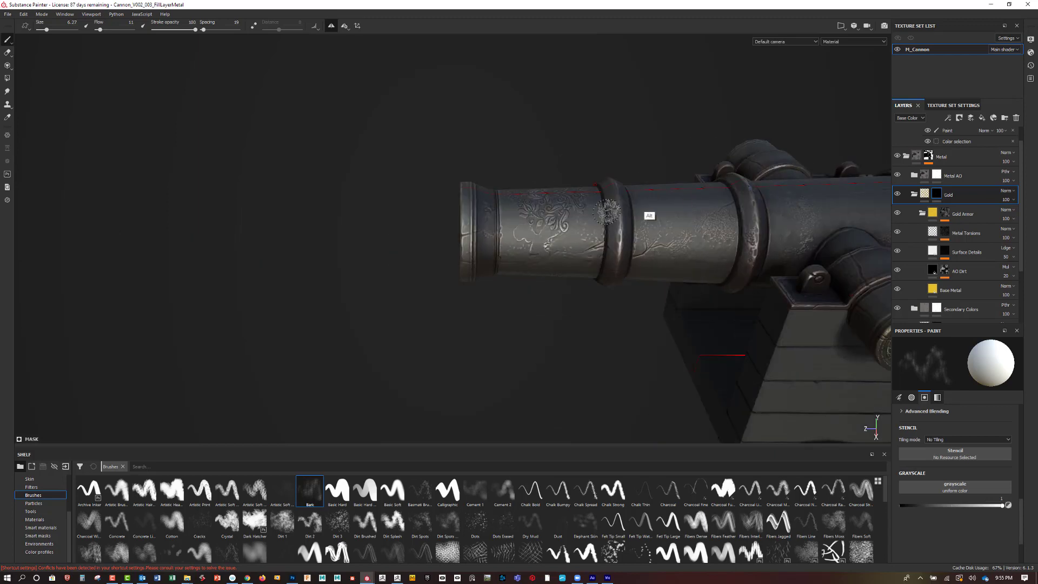
left_click_drag(504, 298, 483, 249, "alt")
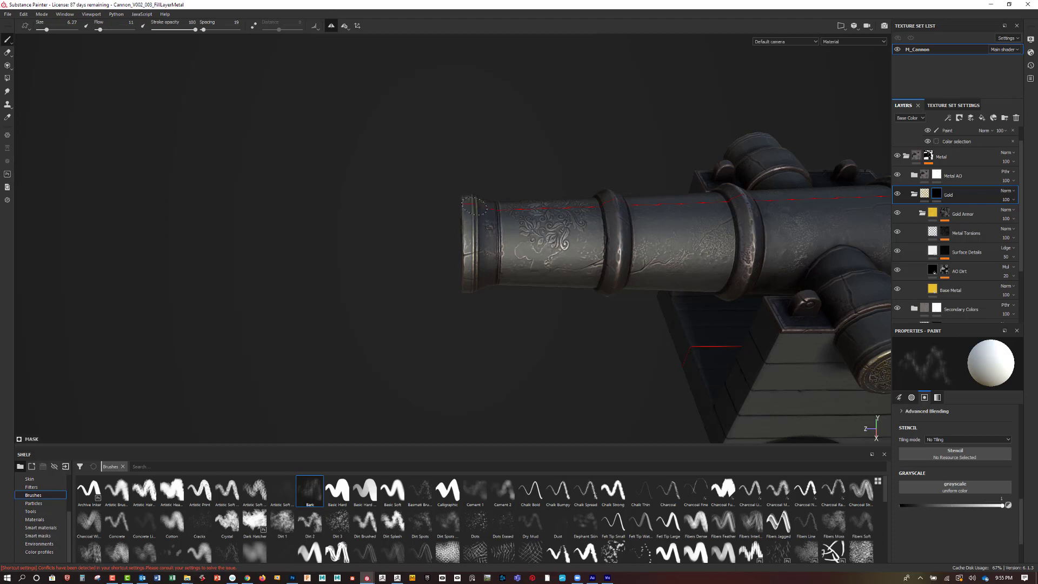
key("alt")
left_click_drag(508, 333, 491, 261, "alt")
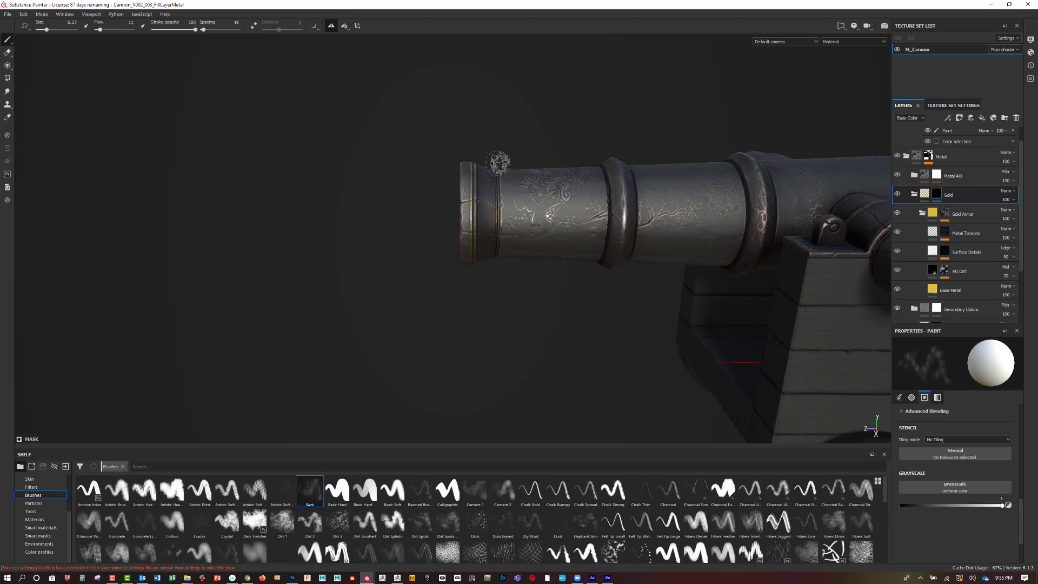
mouse_move(496, 163)
left_mouse_down("alt")
mouse_move(544, 153)
mouse_move(545, 208)
left_mouse_up("alt")
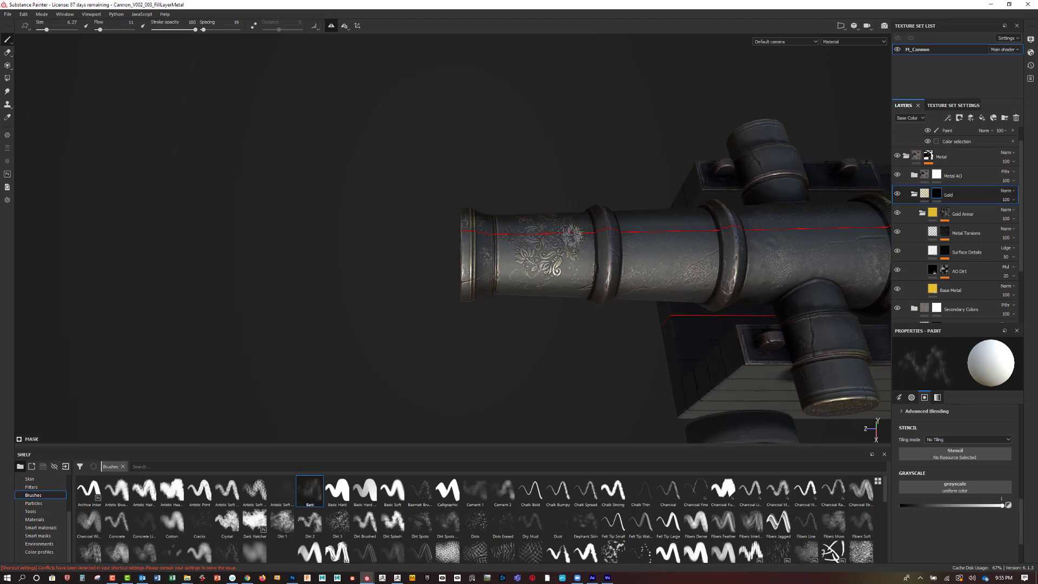
Extend the painted gold around the muzzle's front rim and touch up the raised details seen from the front.
mouse_move(556, 303)
left_mouse_down("alt")
mouse_move(384, 345)
mouse_move(320, 331)
mouse_move(484, 301)
mouse_move(504, 307)
left_mouse_up("alt")
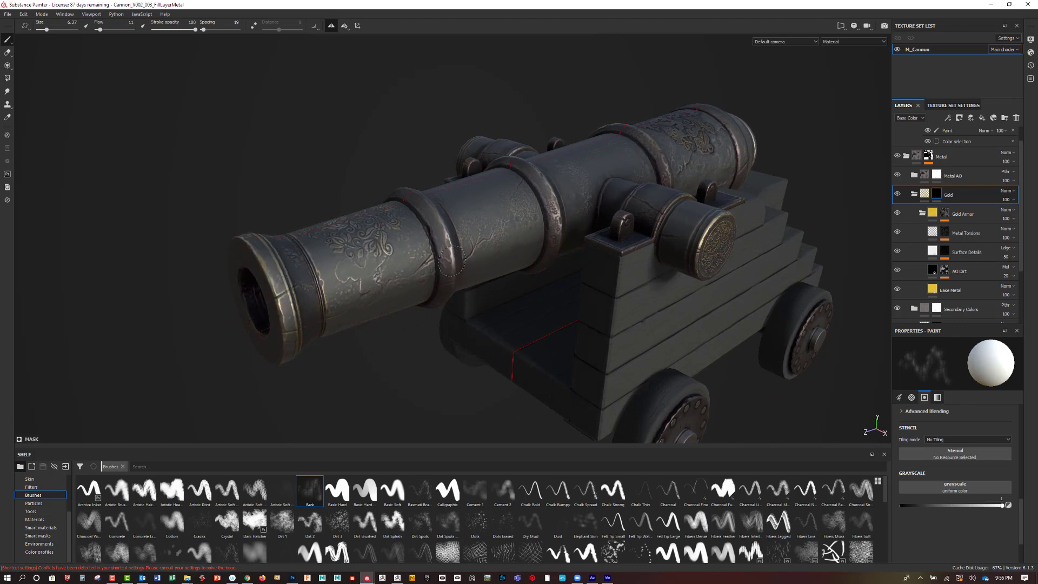
left_click_drag(800, 383, 642, 324, "alt")
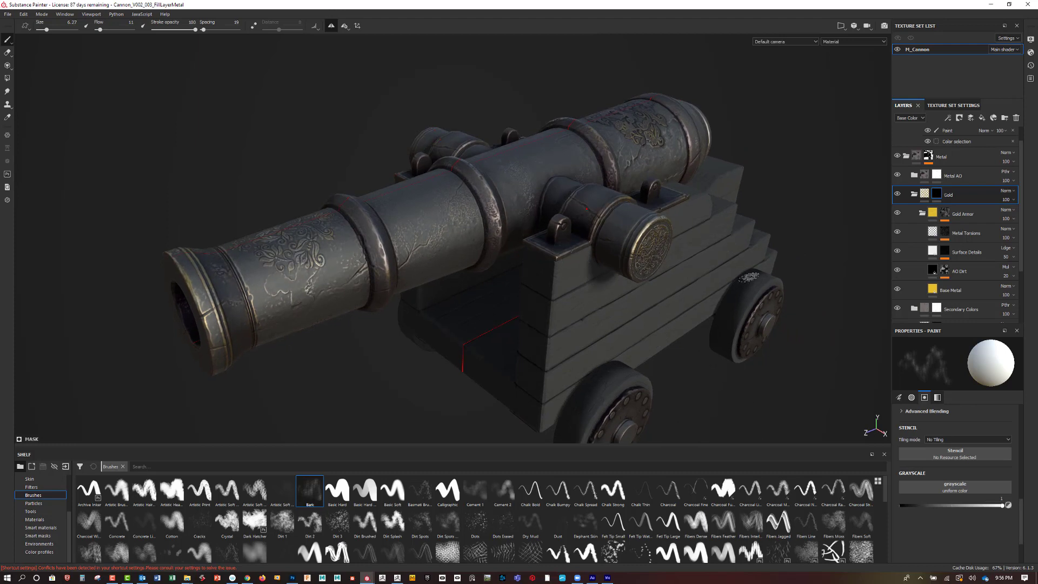
mouse_move(724, 319)
left_mouse_down("alt")
mouse_move(717, 353)
mouse_move(764, 249)
mouse_move(762, 273)
left_mouse_up("alt")
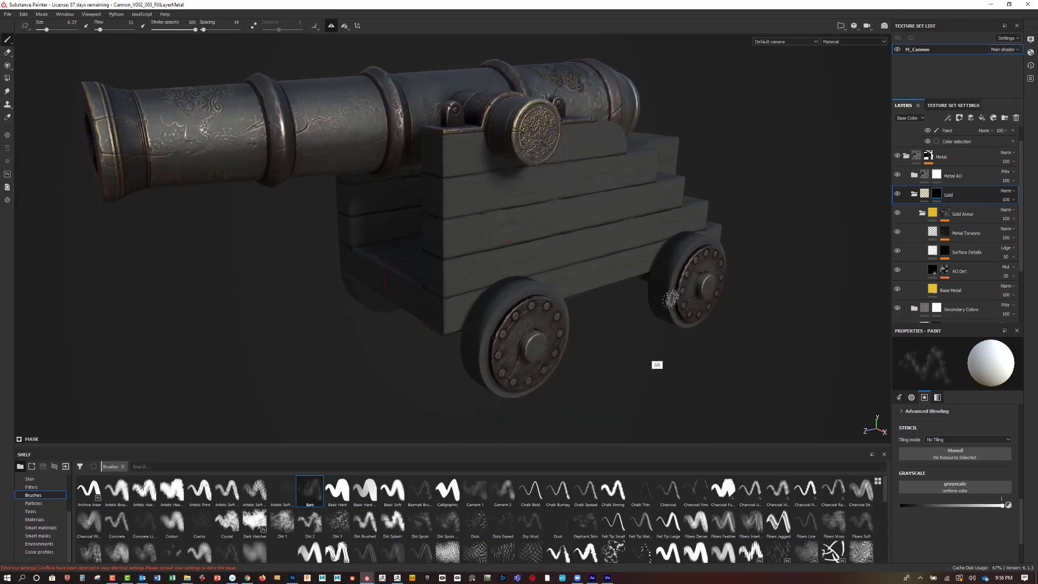
Paint gold on the rear breech ornaments, ring edges and cascabel, refining the details with a brush size of 2.27.
mouse_move(656, 341)
left_mouse_down("alt")
mouse_move(627, 341)
mouse_move(760, 255)
mouse_move(729, 300)
mouse_move(680, 318)
mouse_move(717, 267)
mouse_move(689, 299)
mouse_move(630, 304)
mouse_move(713, 214)
mouse_move(649, 322)
mouse_move(827, 355)
mouse_move(681, 279)
mouse_move(753, 304)
mouse_move(746, 262)
mouse_move(725, 297)
mouse_move(740, 277)
mouse_move(630, 239)
left_mouse_up("alt")
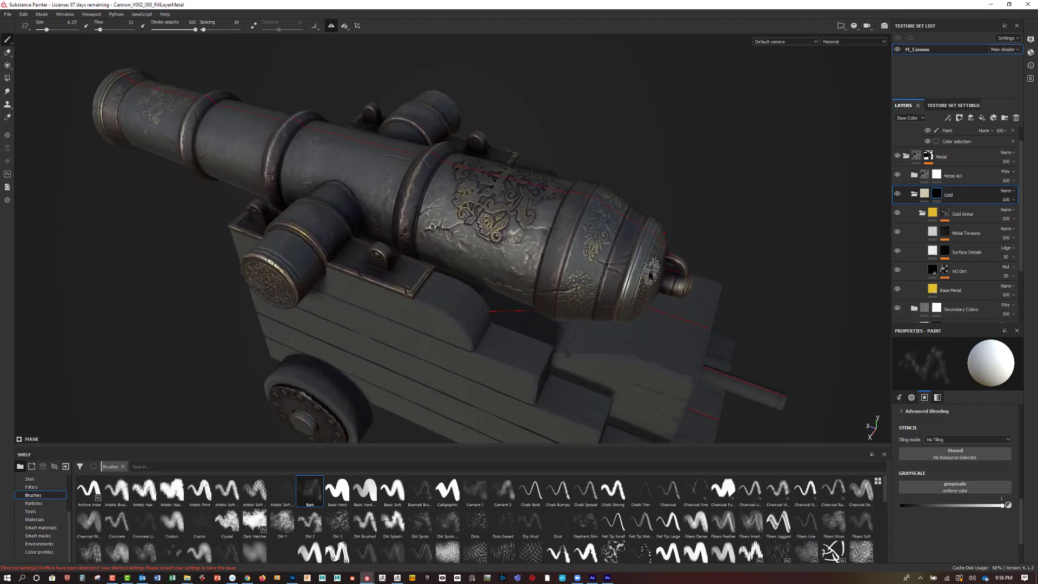
right_click_drag(684, 255, 673, 223, "alt")
mouse_move(703, 257)
right_mouse_down("alt")
mouse_move(625, 266)
mouse_move(683, 270)
mouse_move(800, 325)
mouse_move(682, 232)
mouse_move(691, 216)
right_mouse_up("alt")
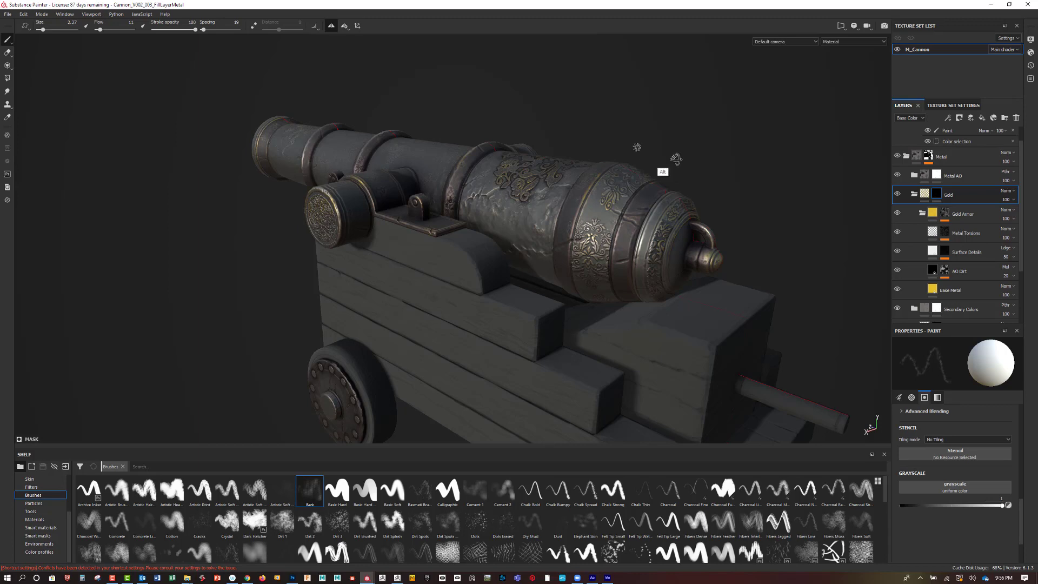
right_click_drag(675, 178, 709, 173, "alt")
left_click_drag(711, 179, 676, 216, "alt")
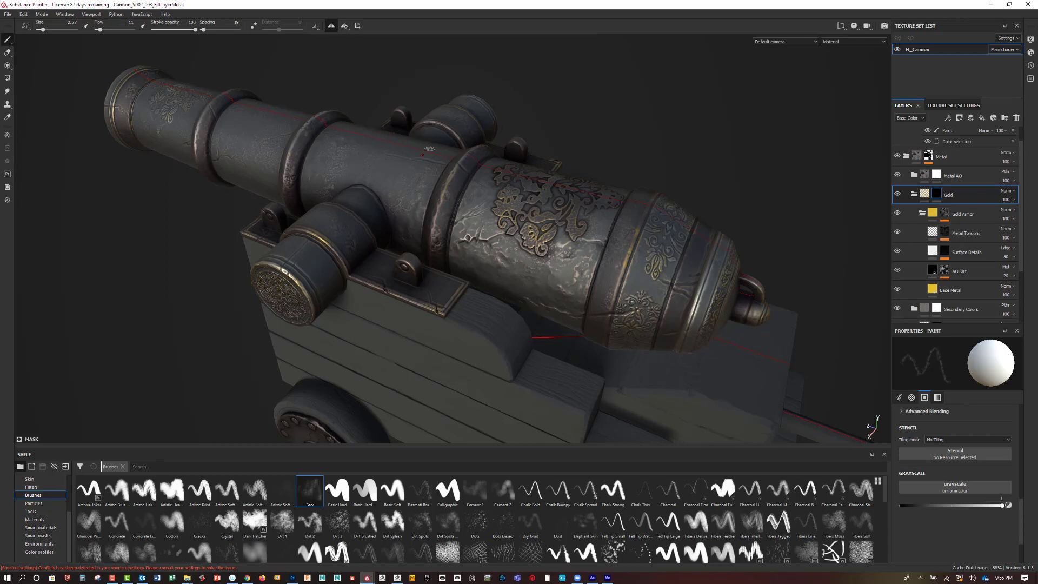
left_click_drag(760, 228, 561, 225, "alt")
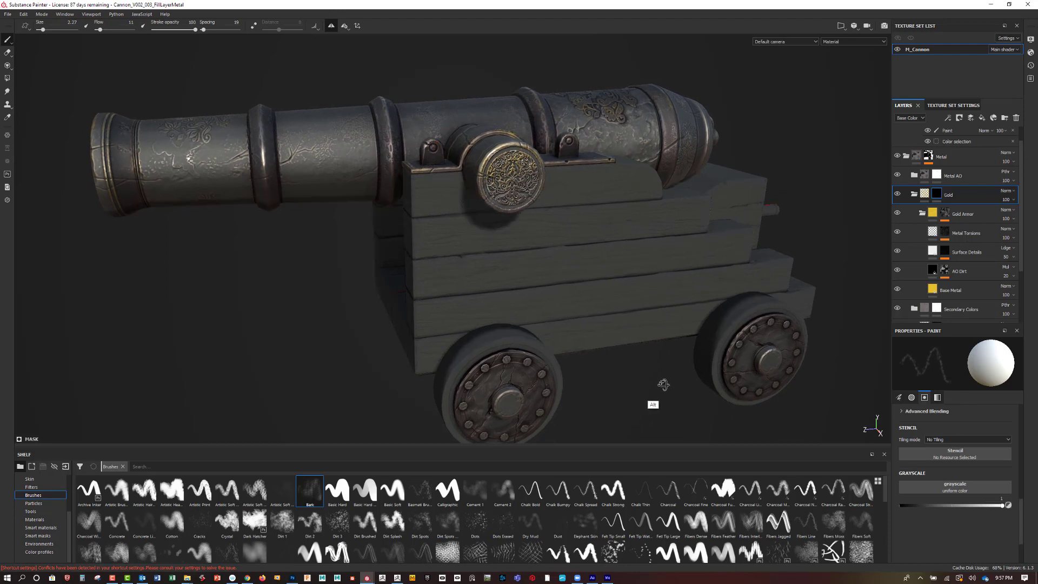
left_click_drag(645, 380, 699, 340, "alt")
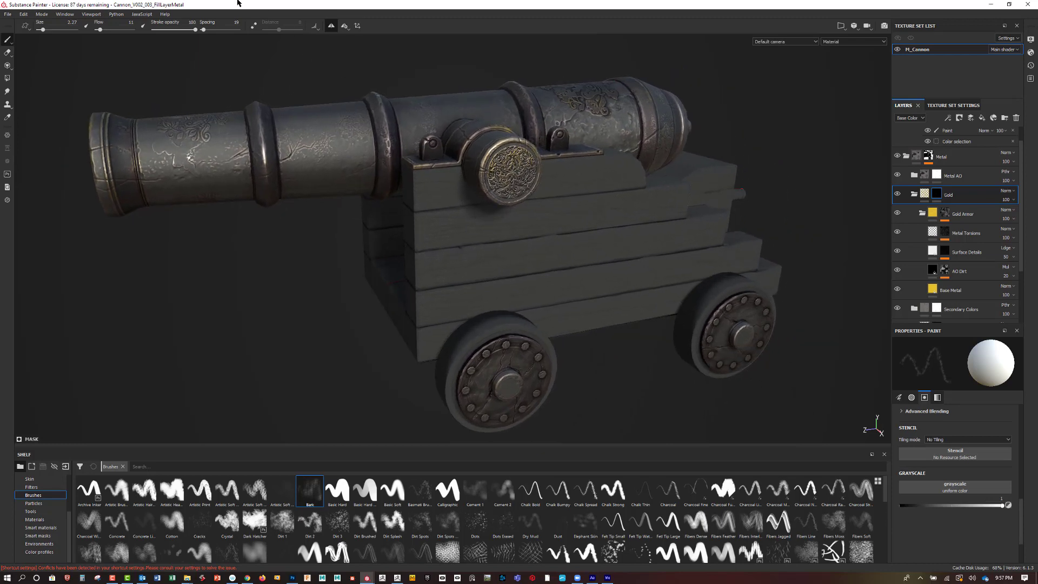
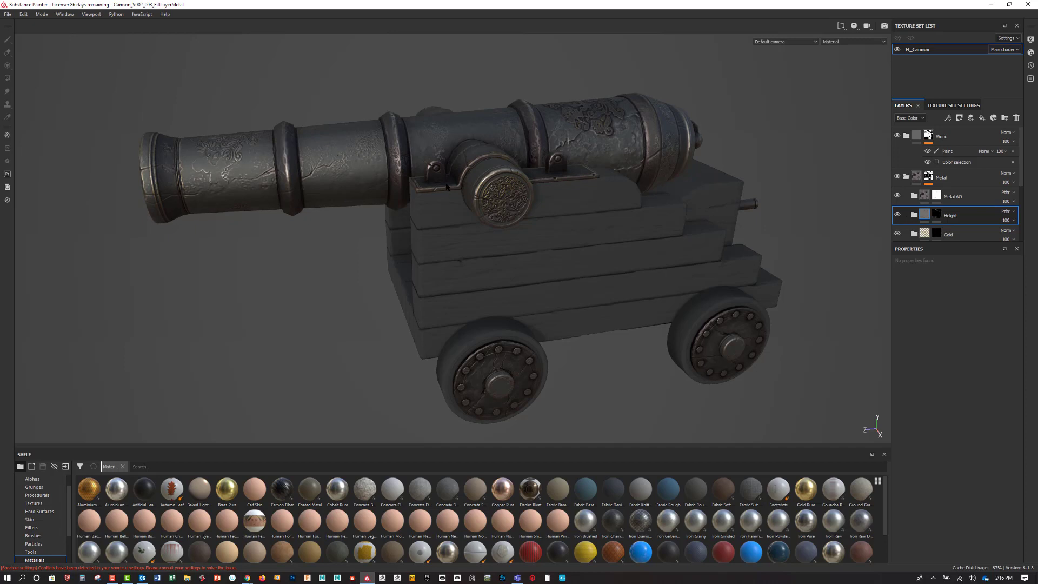
Hide the existing Height folder in the Metal group, check its contents and collapse it again.
left_click_drag(812, 222, 832, 268, "alt")
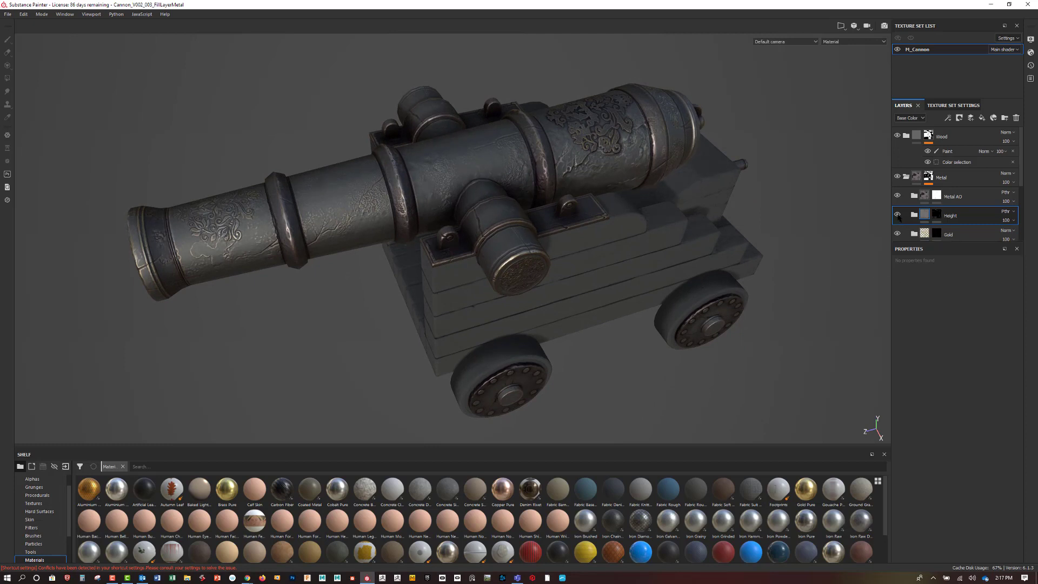
left_click(897, 215)
left_click(914, 215)
scroll(917, 215, "down", 2)
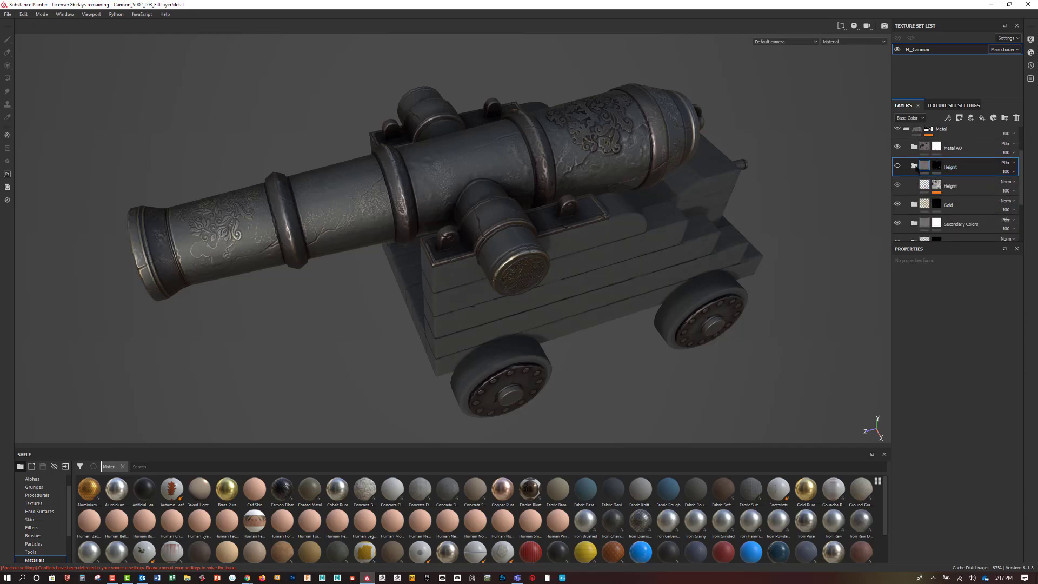
left_click(914, 166)
scroll(915, 168, "up", 1)
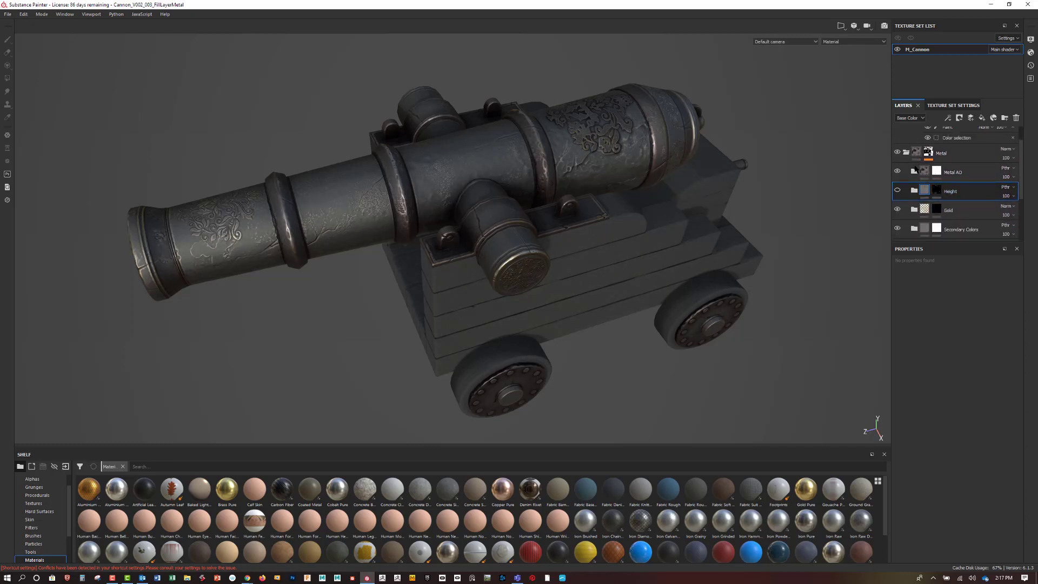
Add a new folder above the hidden Height folder and name it Height.
left_click(1005, 117)
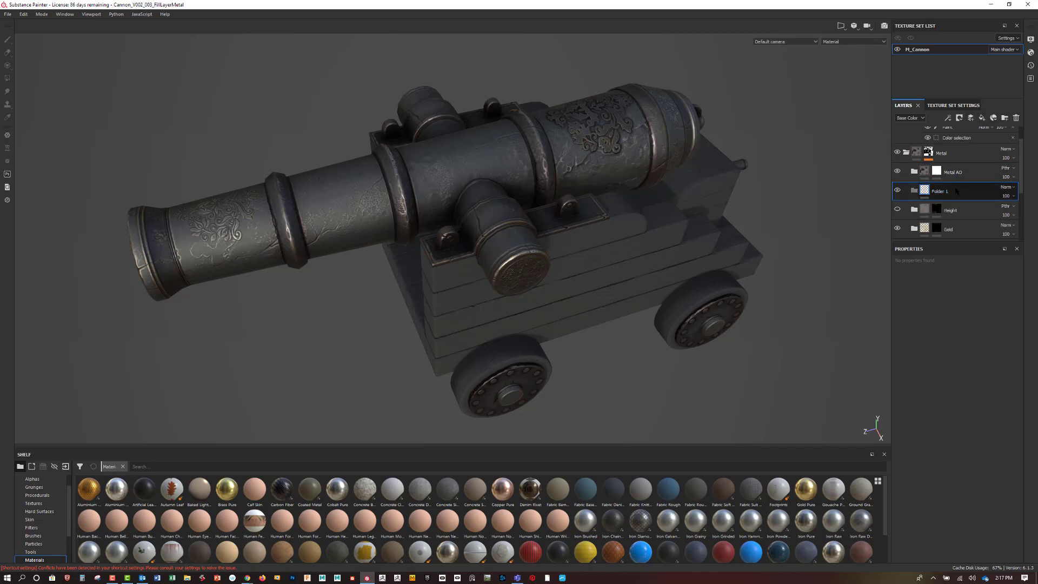
double_click(944, 191)
type("Height")
key("Return")
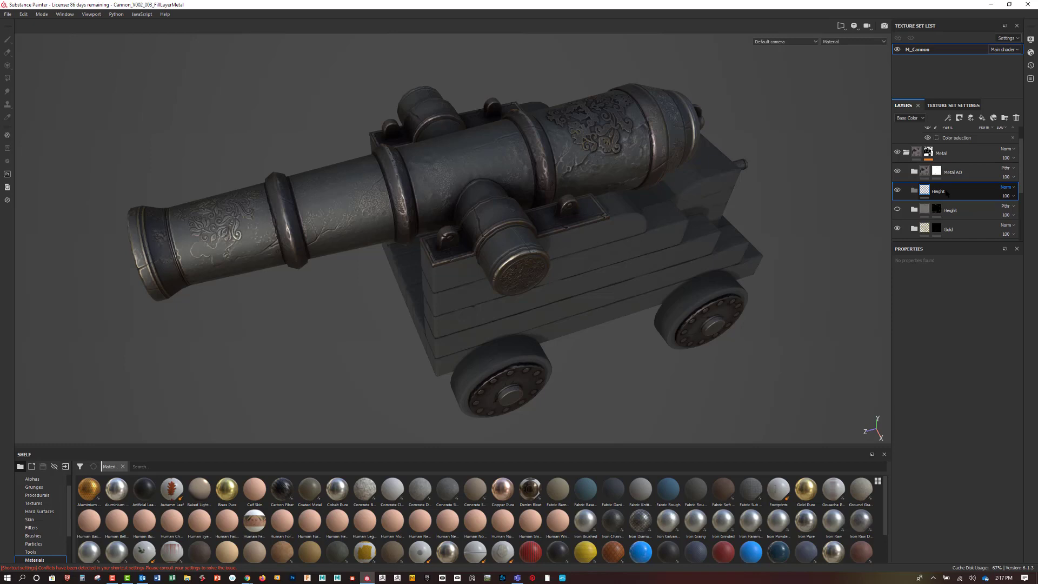
Add a fill layer named Height and move it into the new Height folder.
left_click(981, 118)
double_click(938, 192)
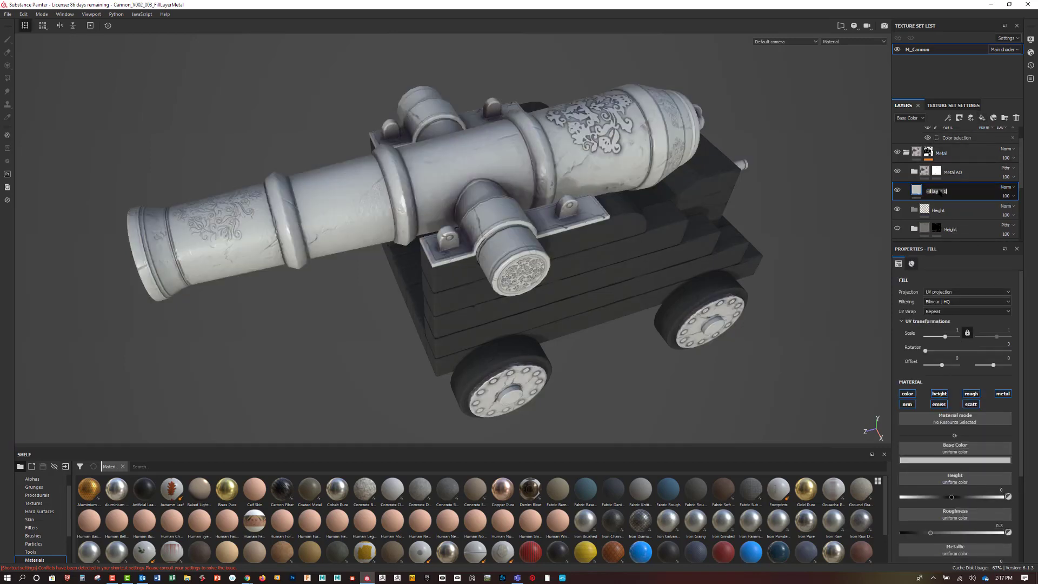
type("Height")
key("Return")
left_click_drag(938, 193, 937, 211)
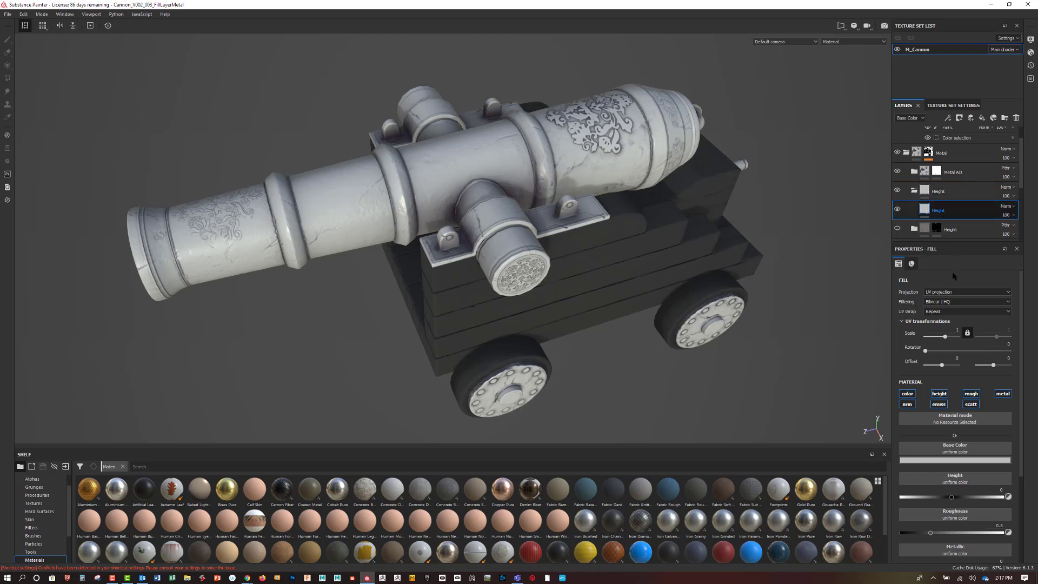
Turn off every material channel of the Height fill layer except height.
left_click(907, 394)
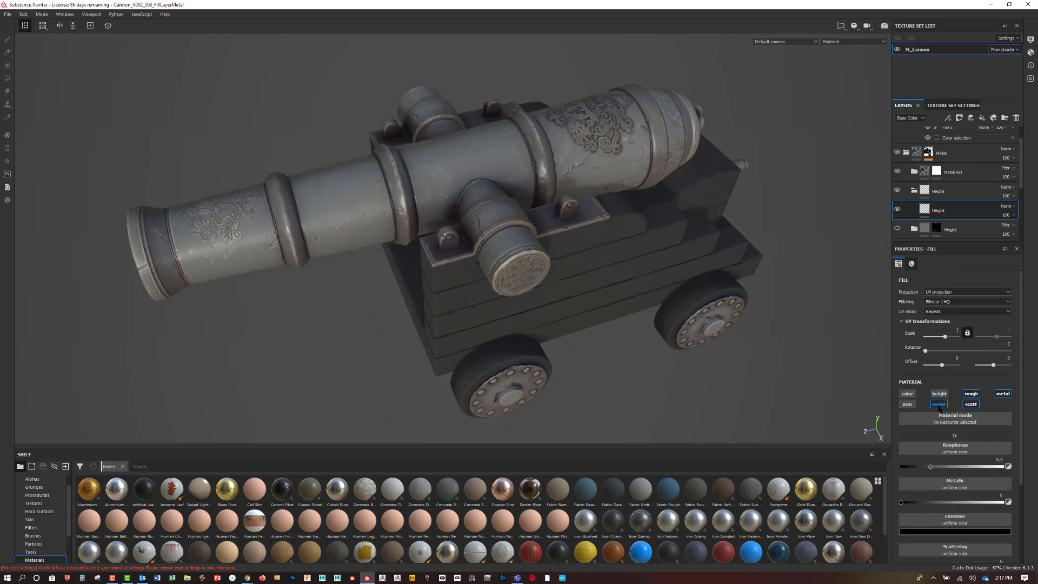
left_click(939, 404)
left_click(969, 394)
left_click(973, 406)
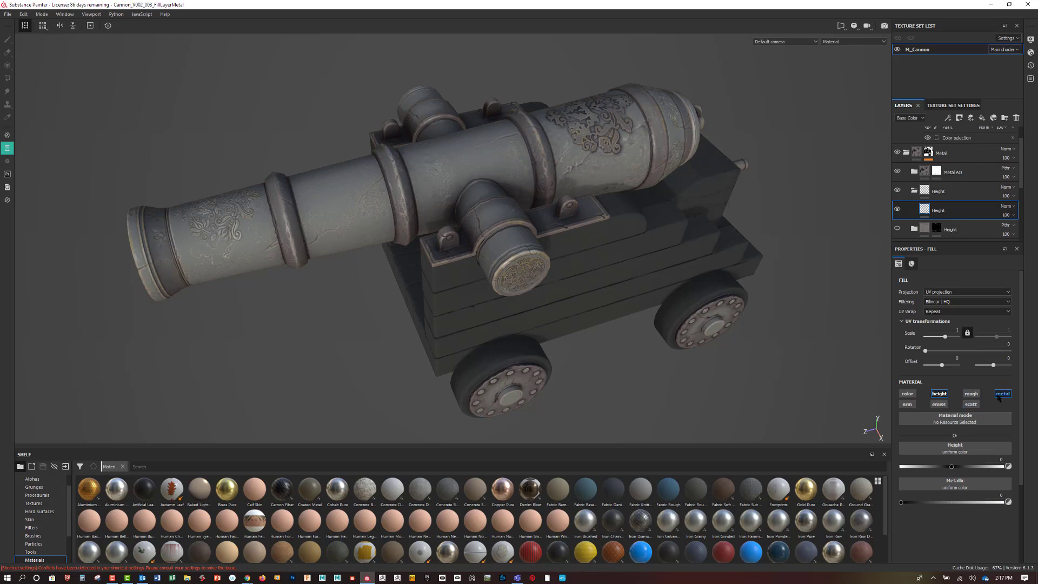
left_click(1000, 395)
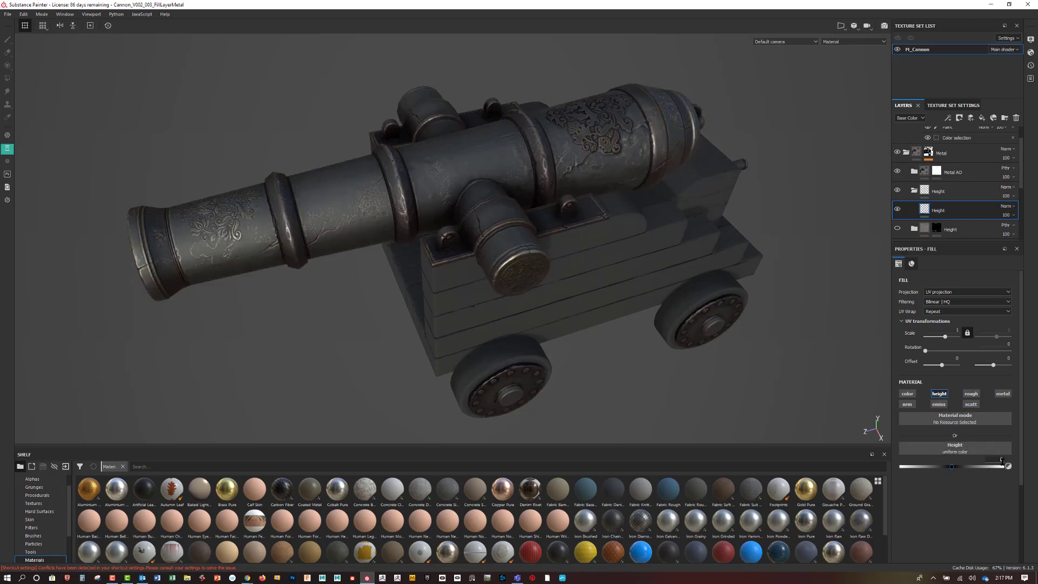
Set the Height fill layer's height value to 0.25 and save the project.
left_click_drag(1001, 459, 959, 474)
left_click(996, 459)
key("BackSpace")
key("BackSpace")
key("BackSpace")
key("BackSpace")
key("BackSpace")
key("BackSpace")
type("0.25")
key("ctrl+s")
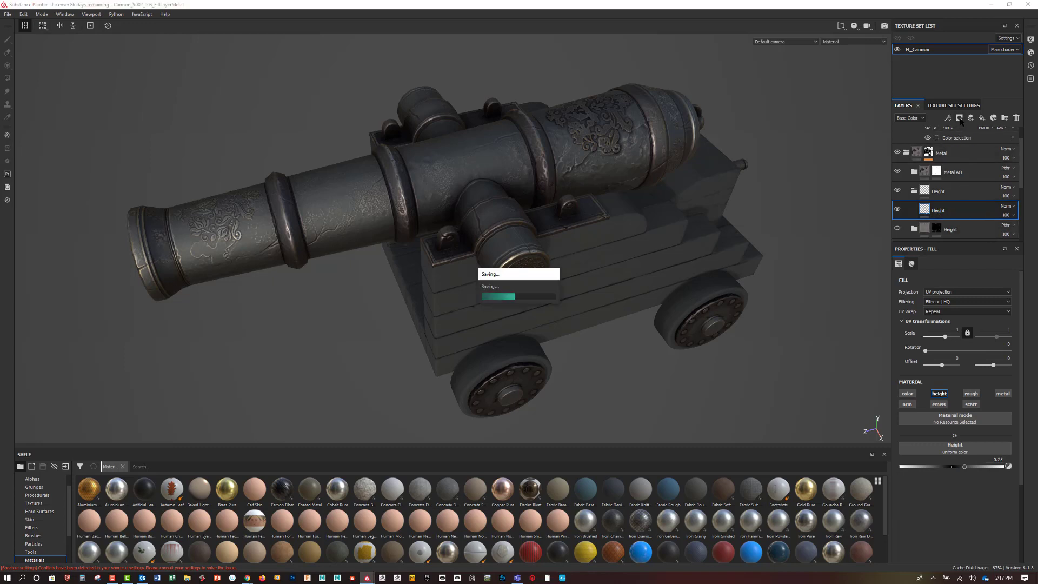
Add a bitmap mask that uses the curvature map to the Height fill layer.
left_click(959, 118)
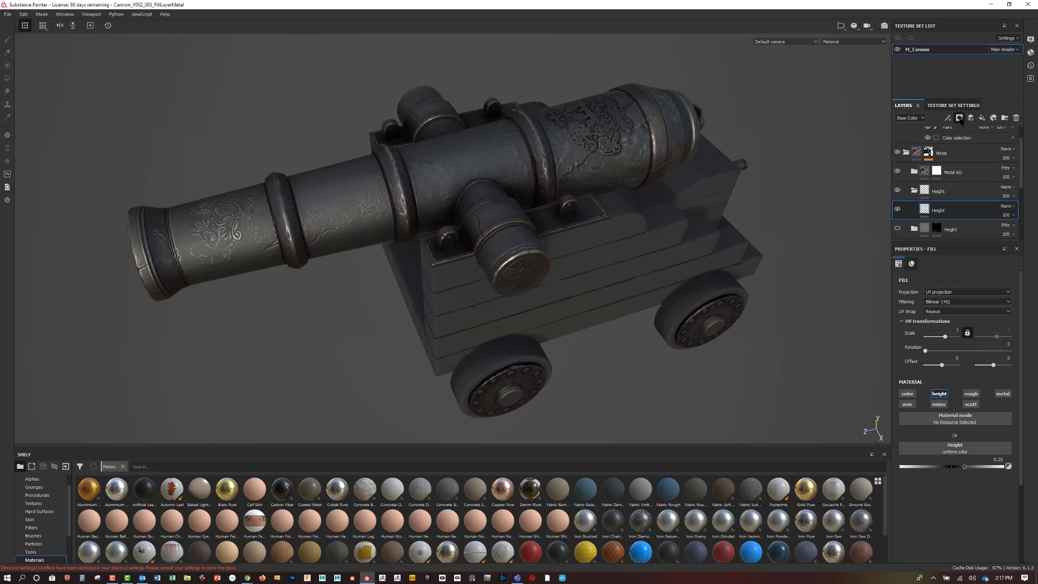
left_click(967, 153)
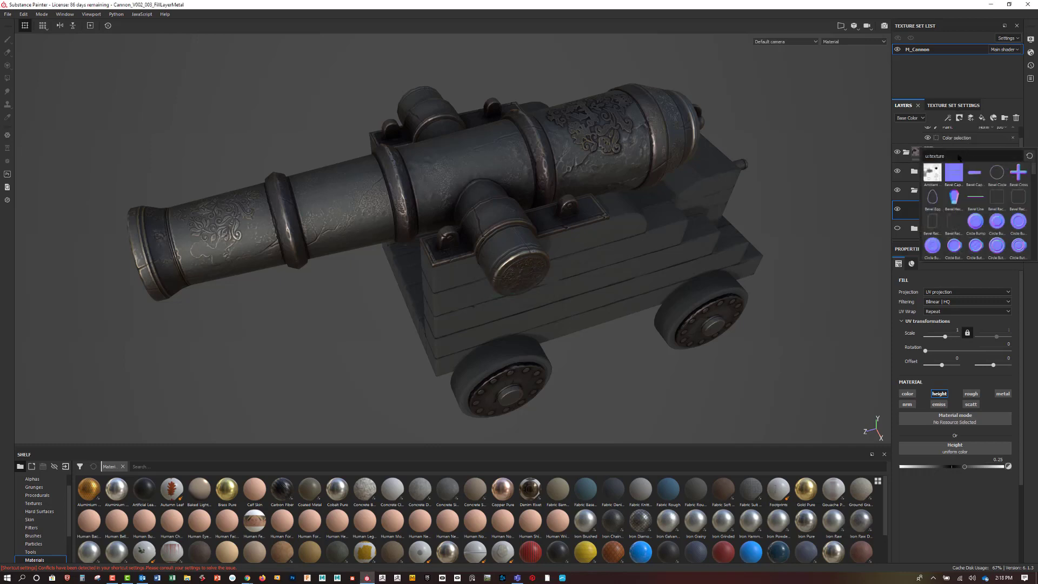
type("cur")
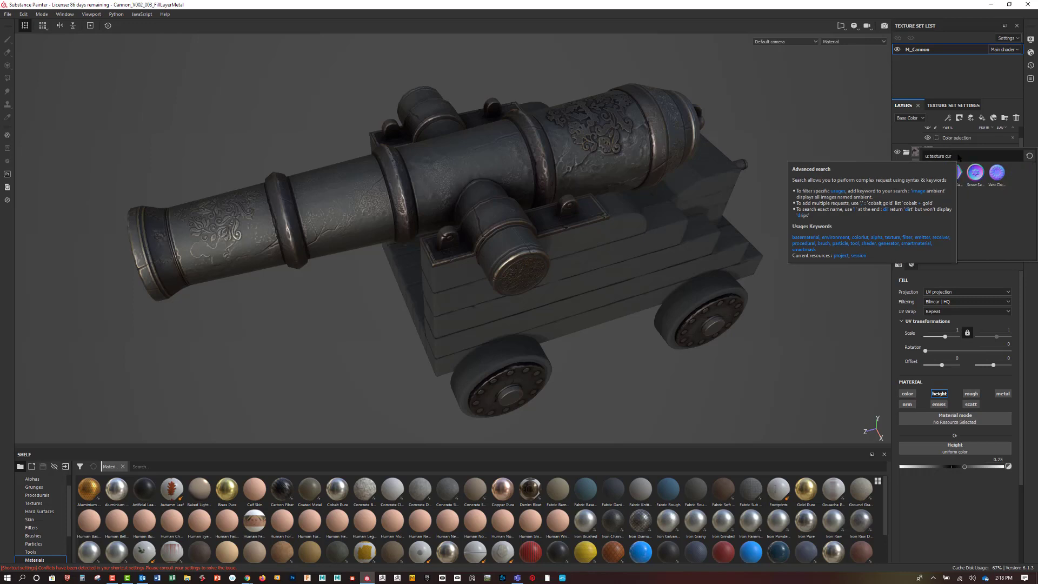
left_click(934, 188)
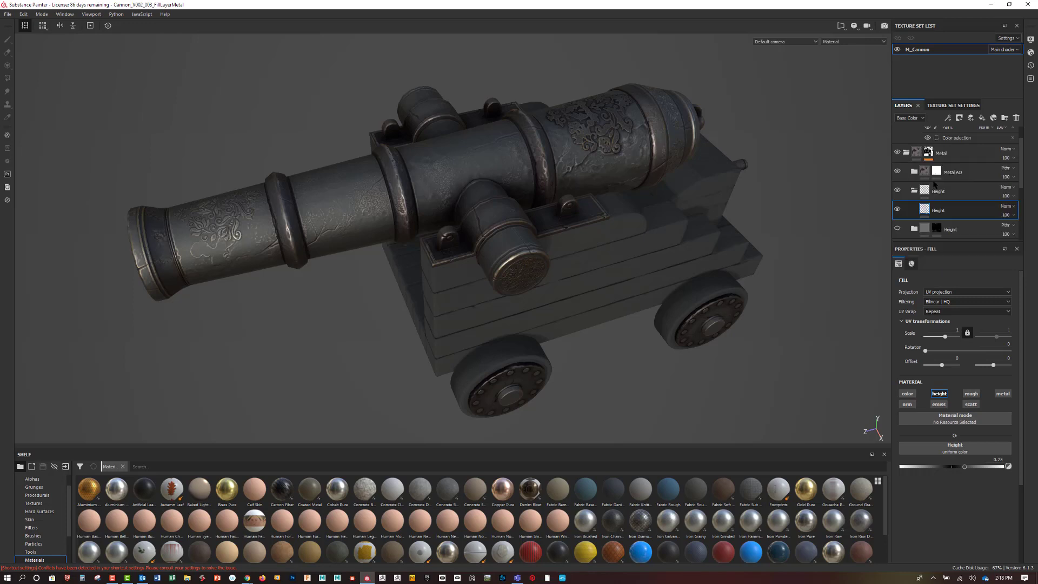
left_click(913, 219)
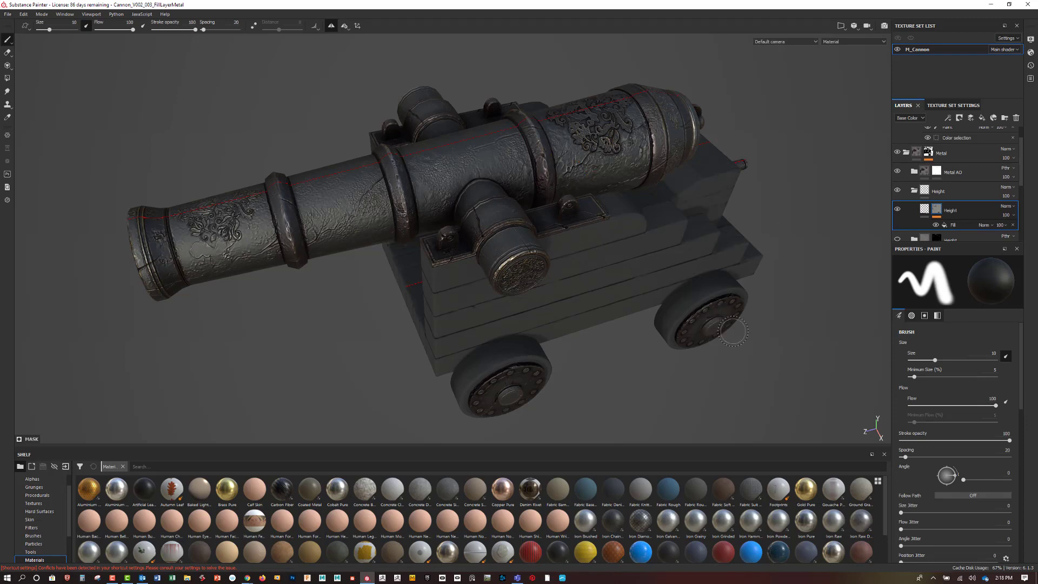
Add a Levels effect to the Height layer's mask and narrow its input range to 0.352 for black and 0.606 for white.
left_click_drag(784, 320, 396, 330, "alt")
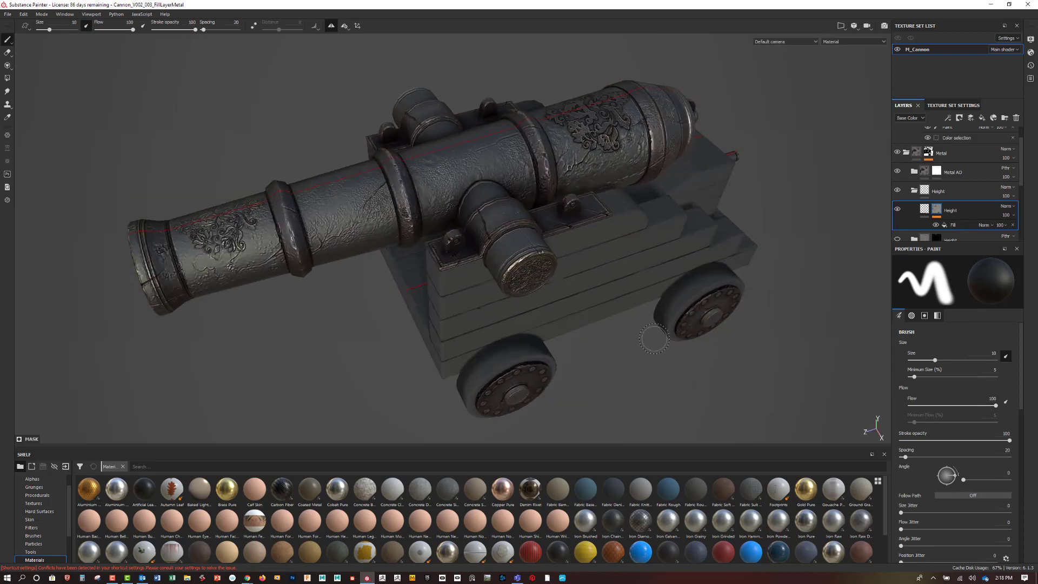
mouse_move(296, 352)
left_mouse_down("alt")
mouse_move(402, 333)
mouse_move(335, 358)
mouse_move(344, 345)
left_mouse_up("alt")
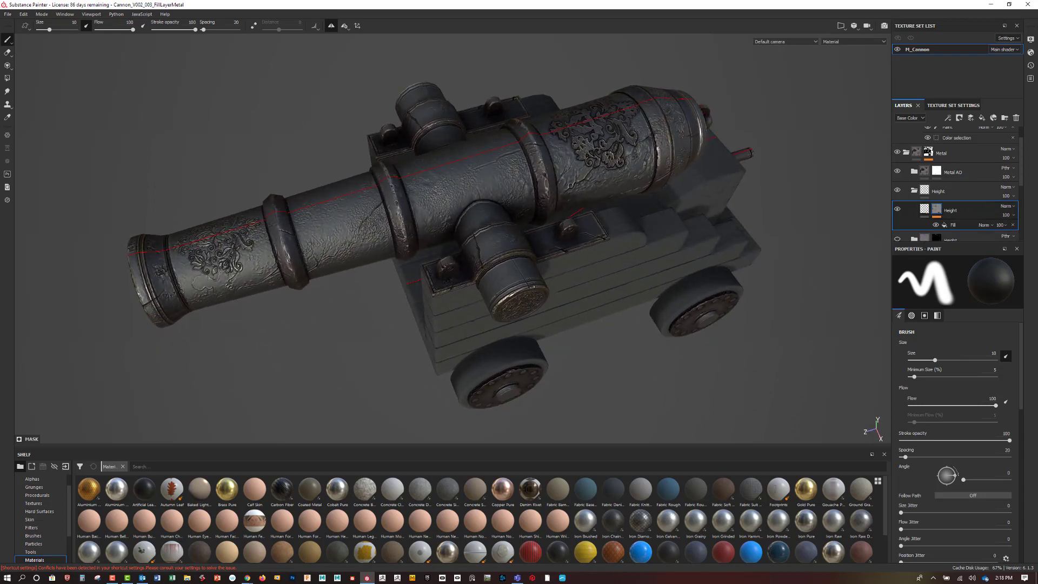
left_click(948, 121)
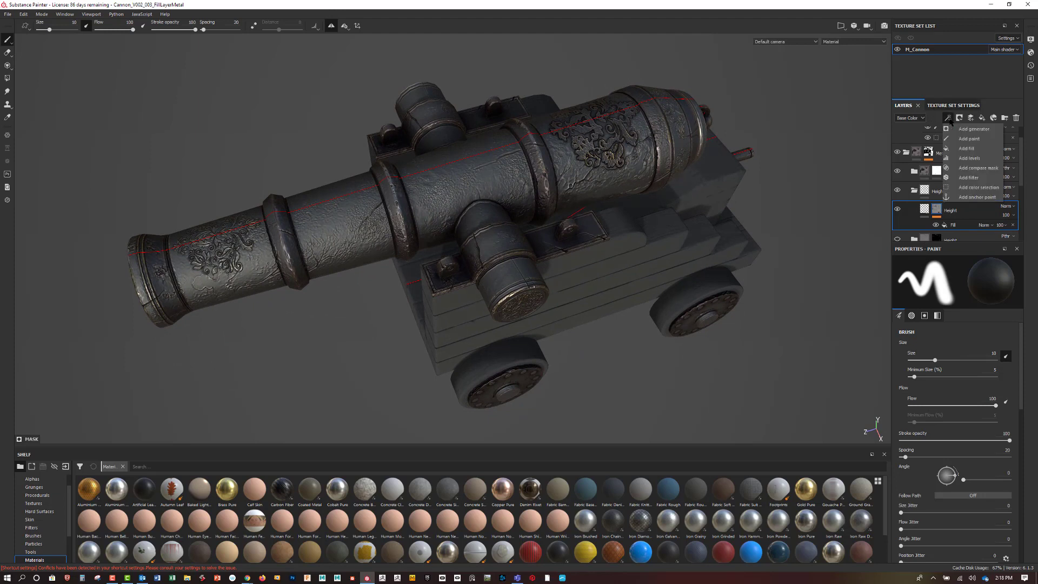
left_click(956, 160)
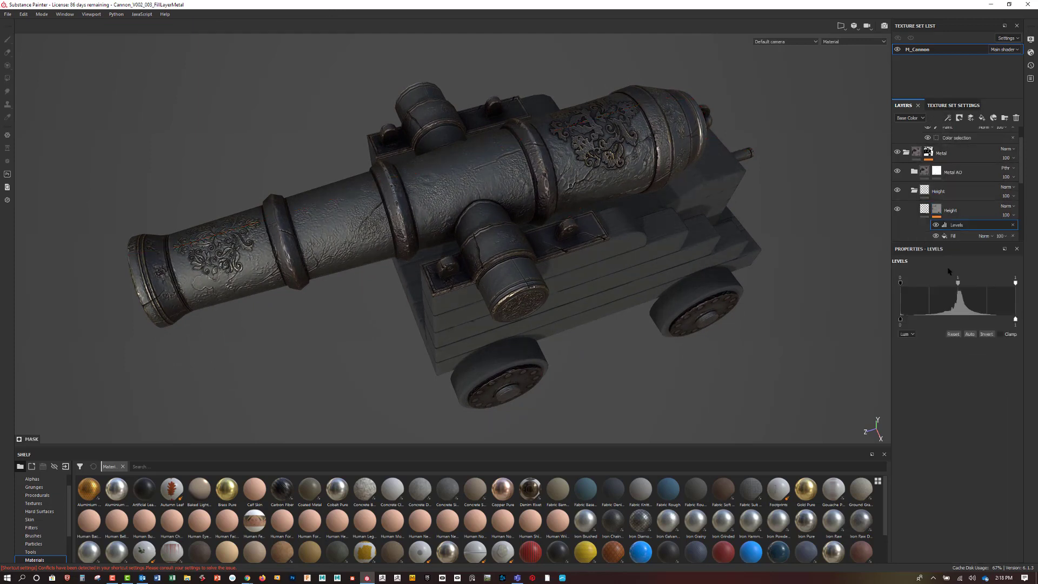
left_click_drag(901, 286, 970, 285)
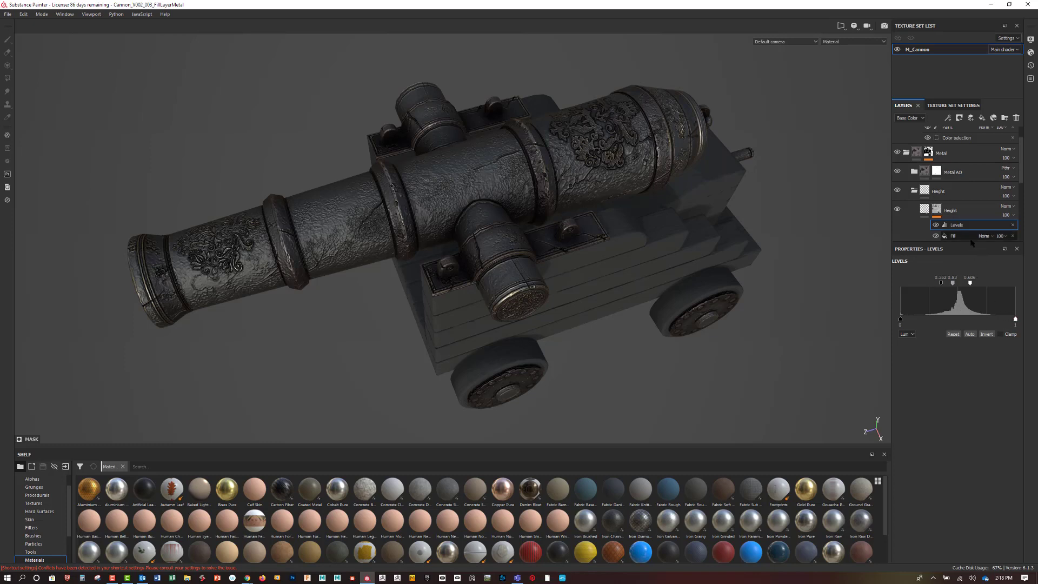
Set the new Height folder's blending mode to Passthrough.
left_click(950, 210)
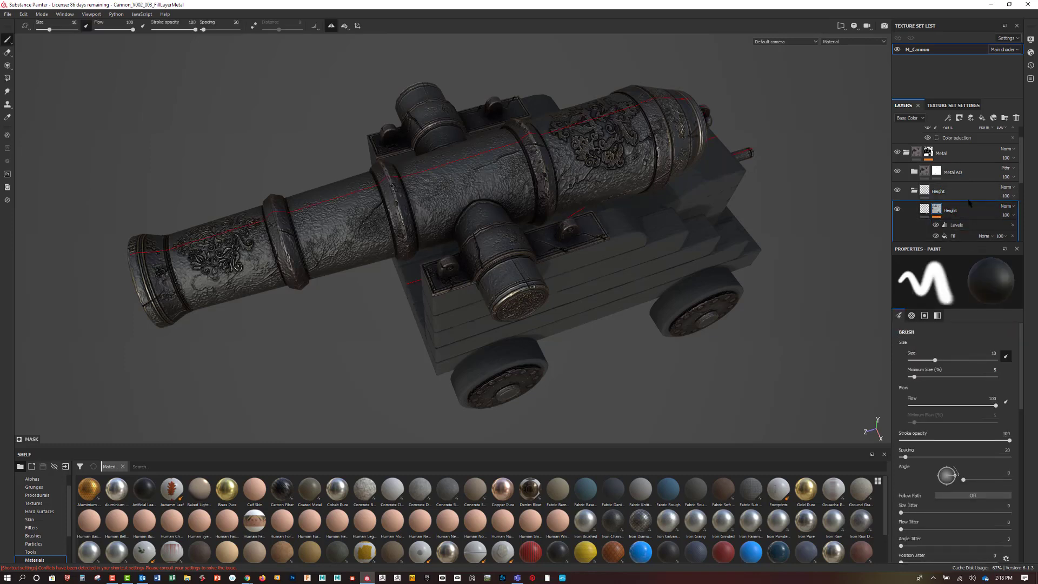
left_click(1006, 187)
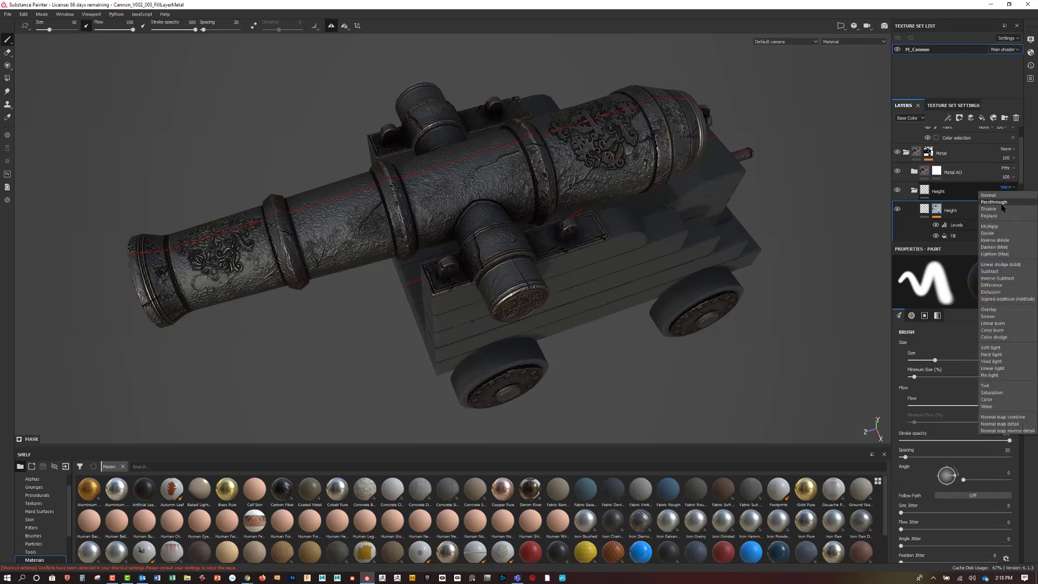
left_click(997, 197)
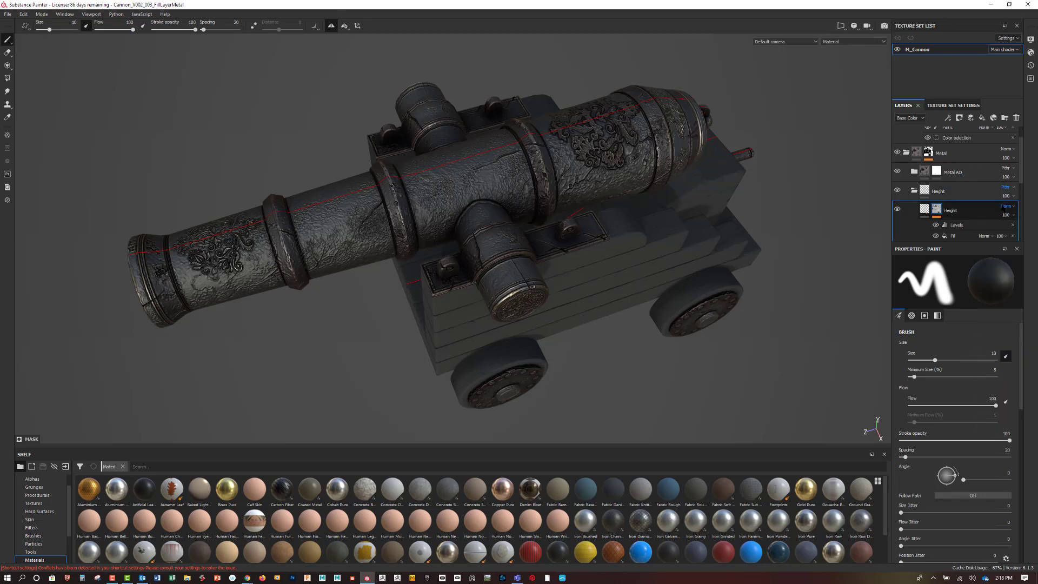
Add a black mask to the Height folder and swap it for a white mask.
left_click(941, 192)
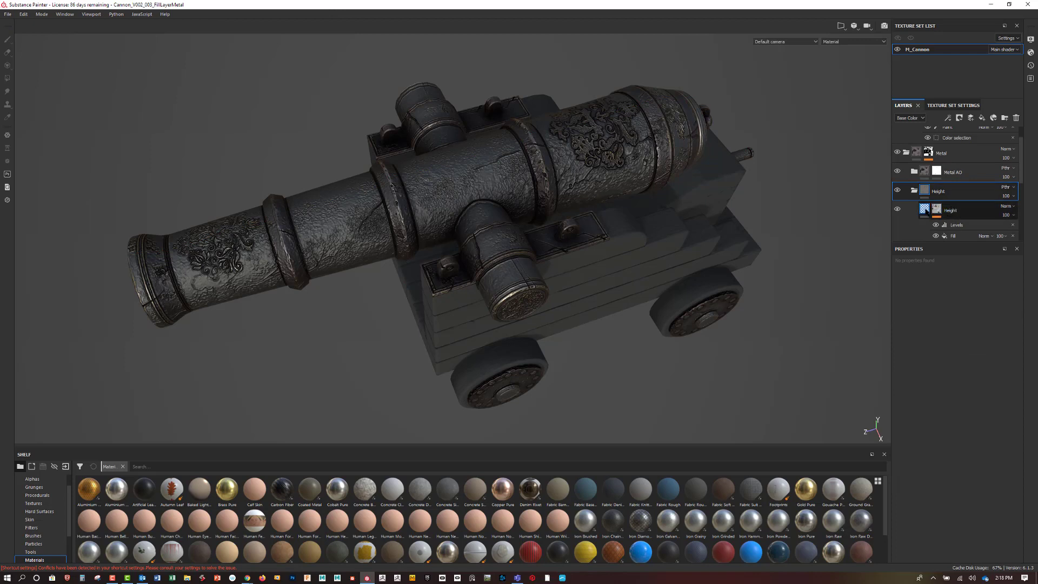
left_click(925, 209)
left_click(924, 190)
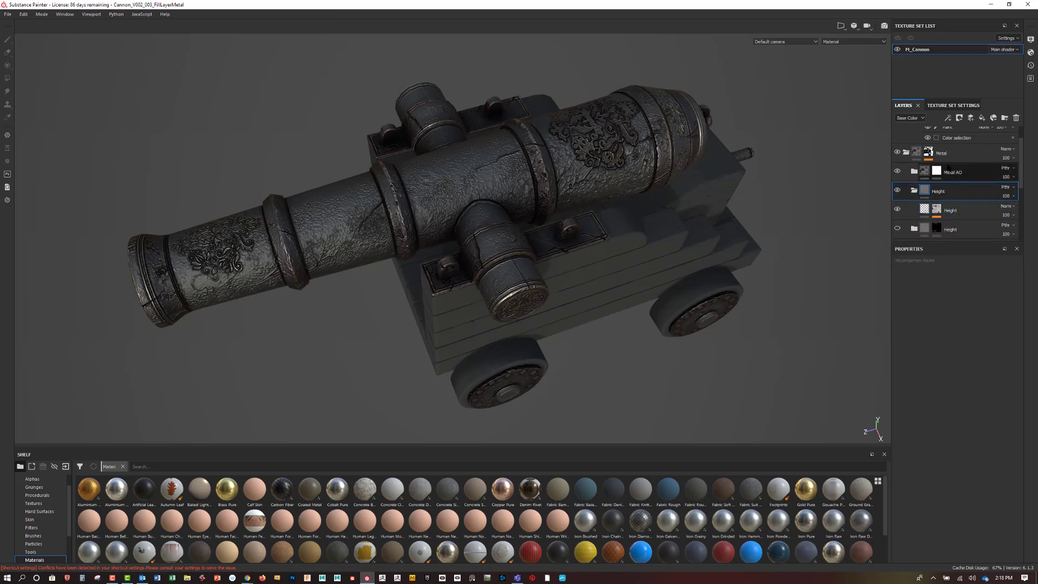
left_click(959, 119)
left_click(975, 137)
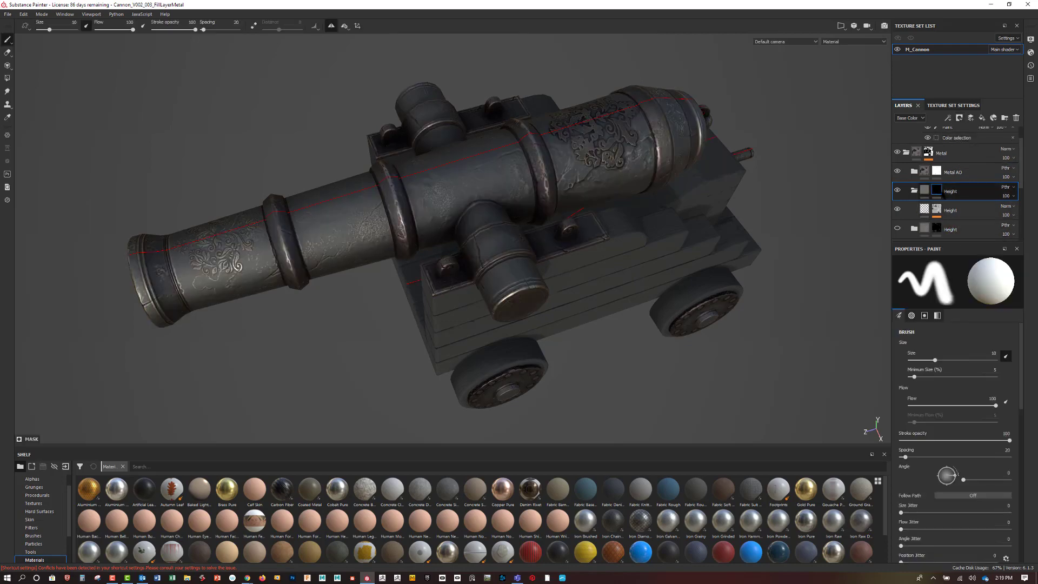
mouse_move(941, 194)
left_click(959, 117)
left_click(968, 128)
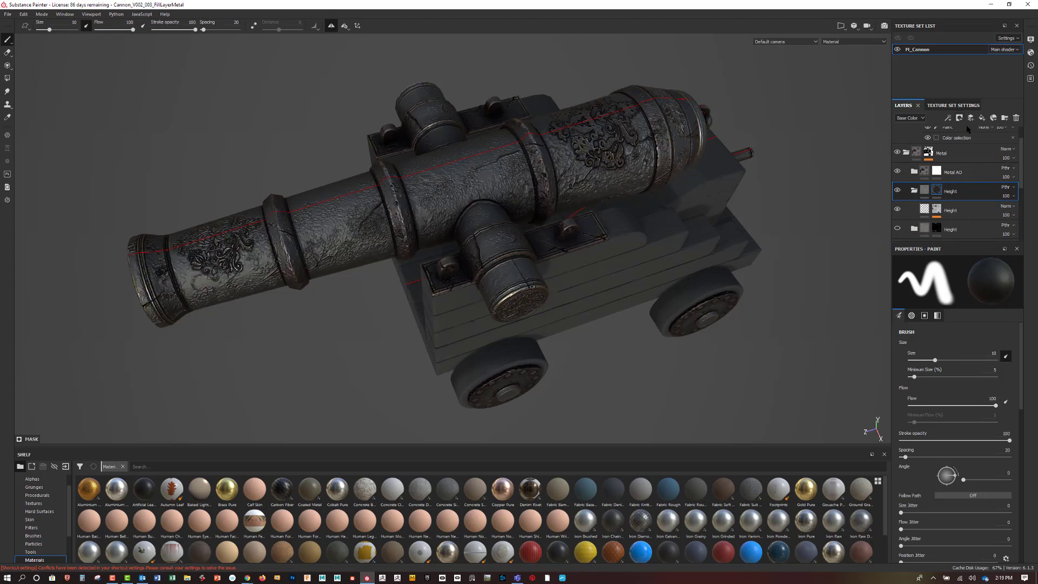
Set the Height fill layer's height value to 0.1.
left_click(924, 210)
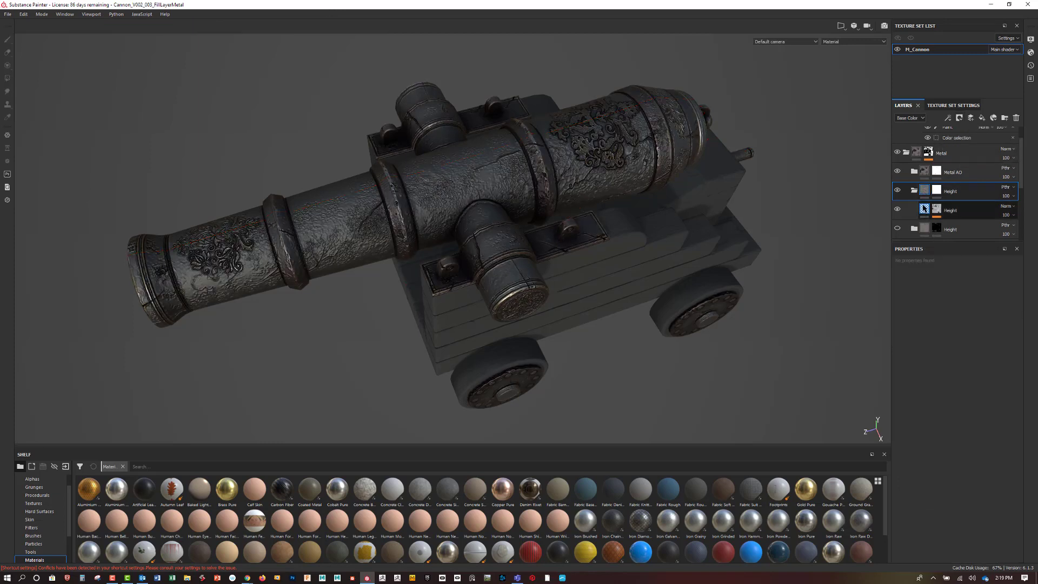
left_click(924, 209)
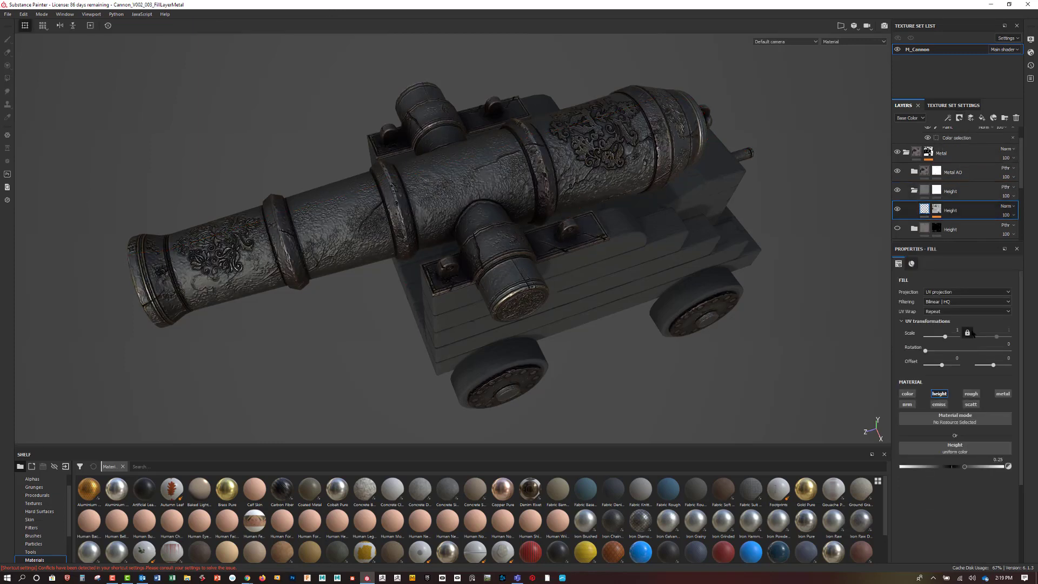
left_click(997, 459)
key("Return")
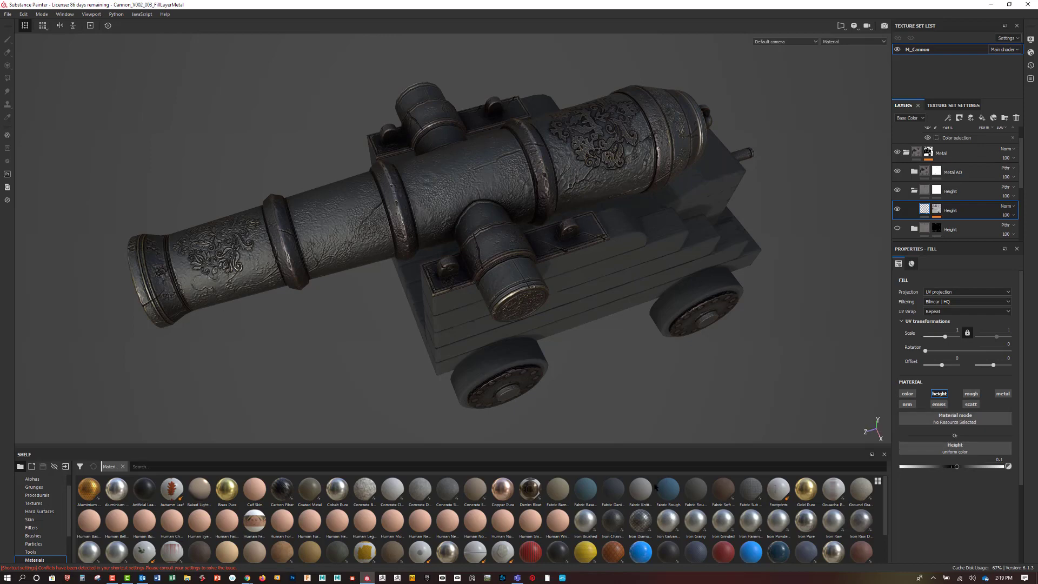
Inspect the height detail around the cannon and change the Height folder's mask to black.
left_click_drag(295, 334, 208, 262, "alt")
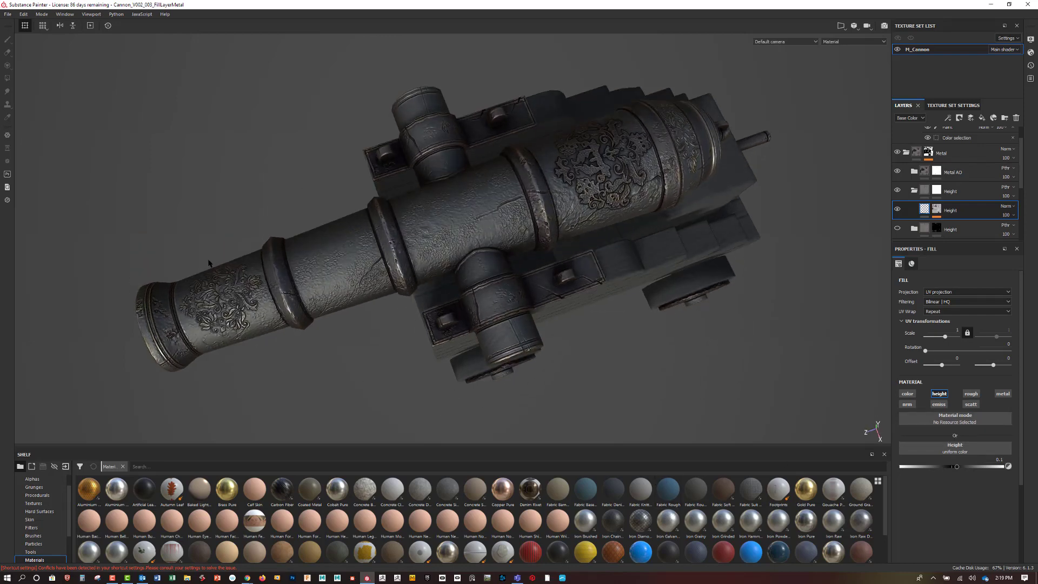
left_click_drag(232, 363, 308, 305, "alt")
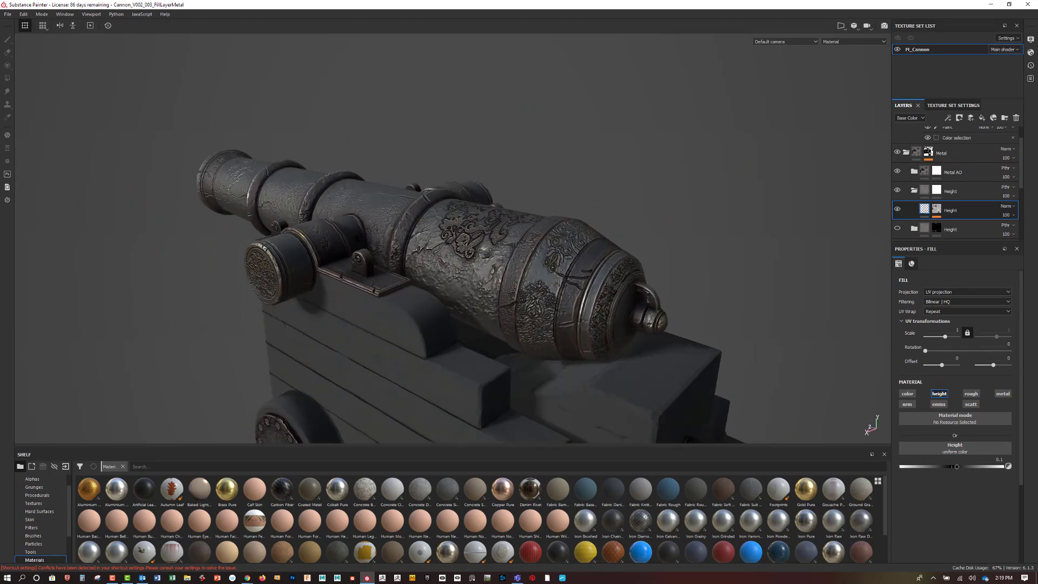
left_click_drag(625, 257, 679, 287, "alt")
right_click_drag(678, 287, 514, 271, "alt")
left_click_drag(514, 270, 623, 283, "alt")
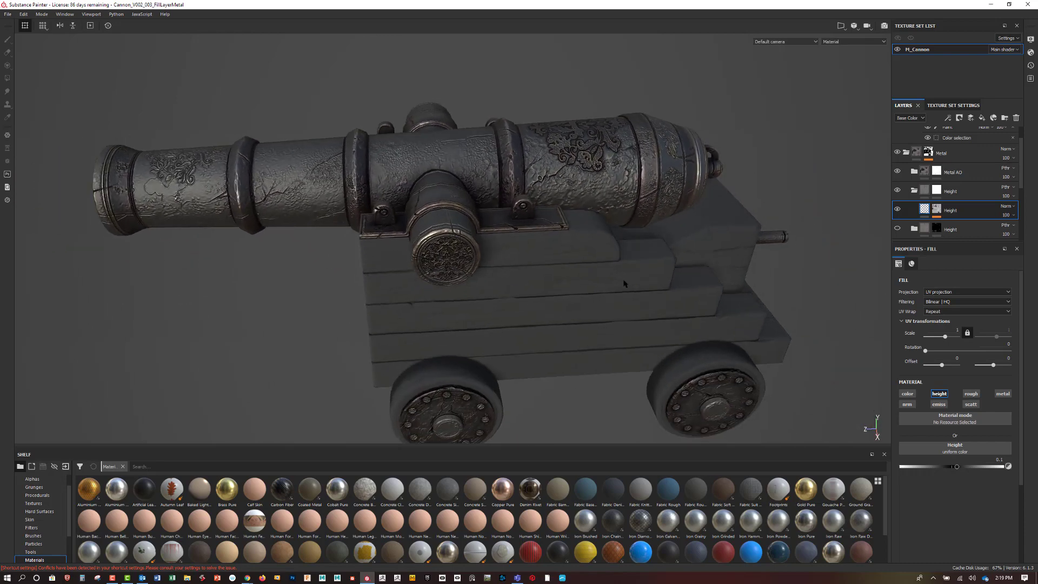
left_click(954, 192)
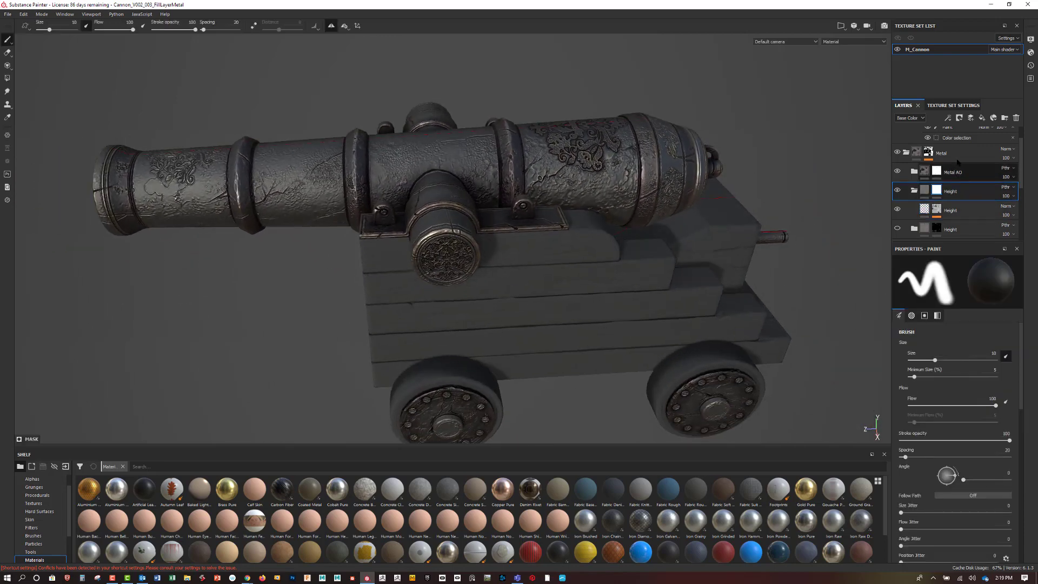
left_click(959, 118)
left_click(976, 137)
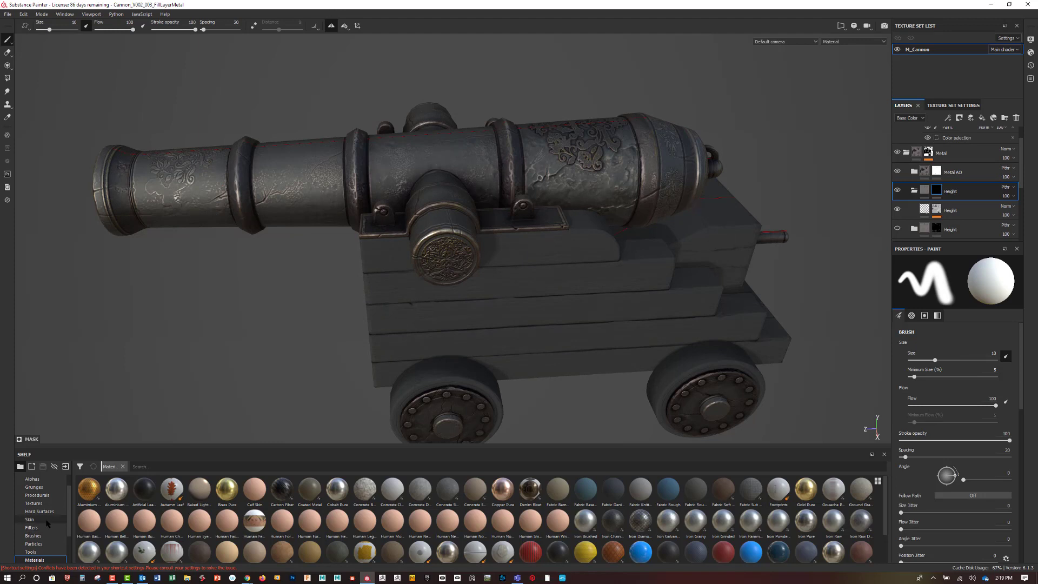
Choose the Basic Soft brush, turn off pen pressure for its size, and set the flow to 8.
scroll(48, 522, "up", 1)
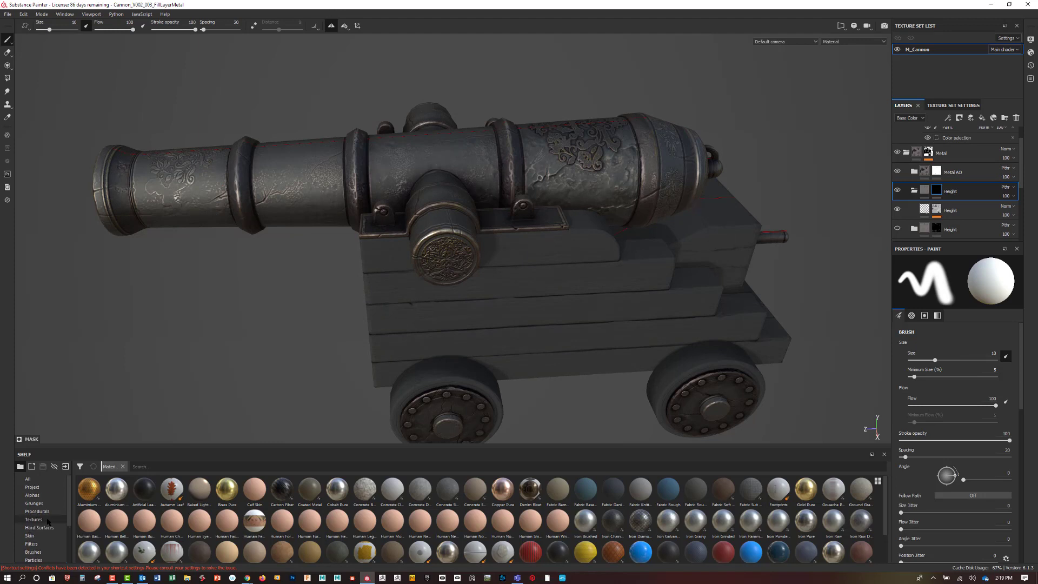
left_click(33, 552)
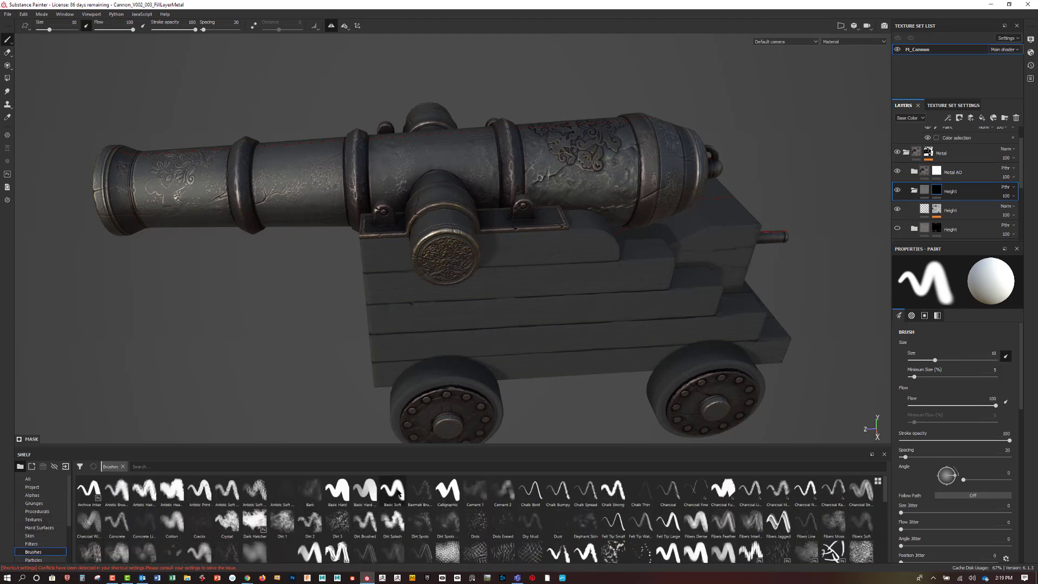
left_click_drag(399, 492, 444, 389)
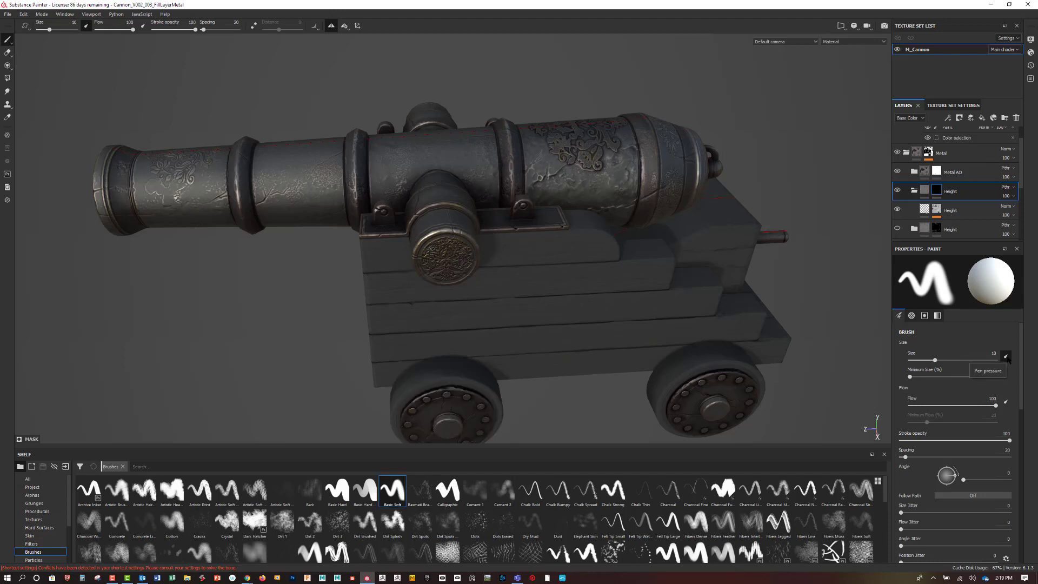
left_click(1006, 357)
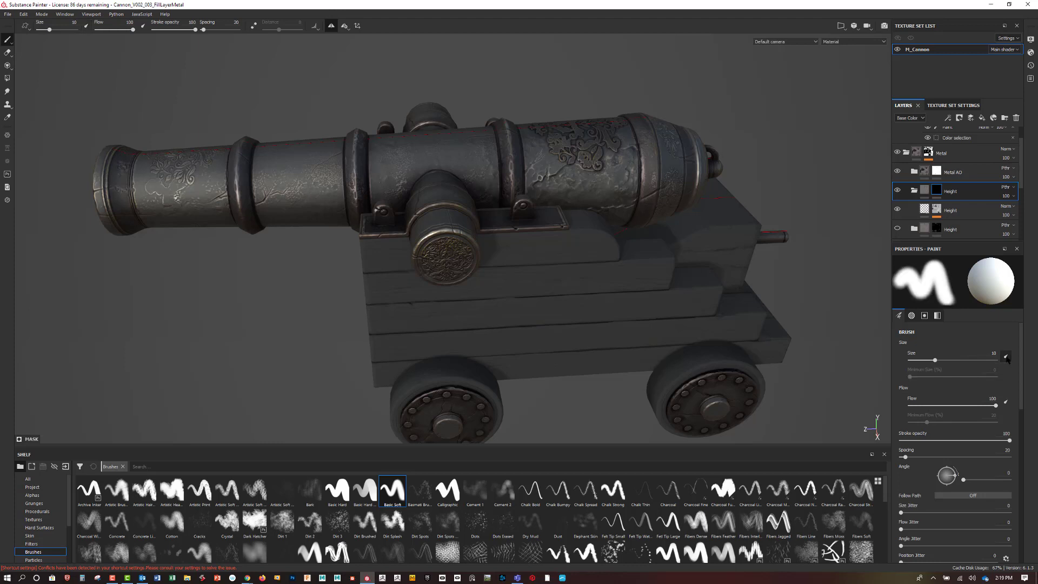
left_click_drag(959, 411, 917, 409)
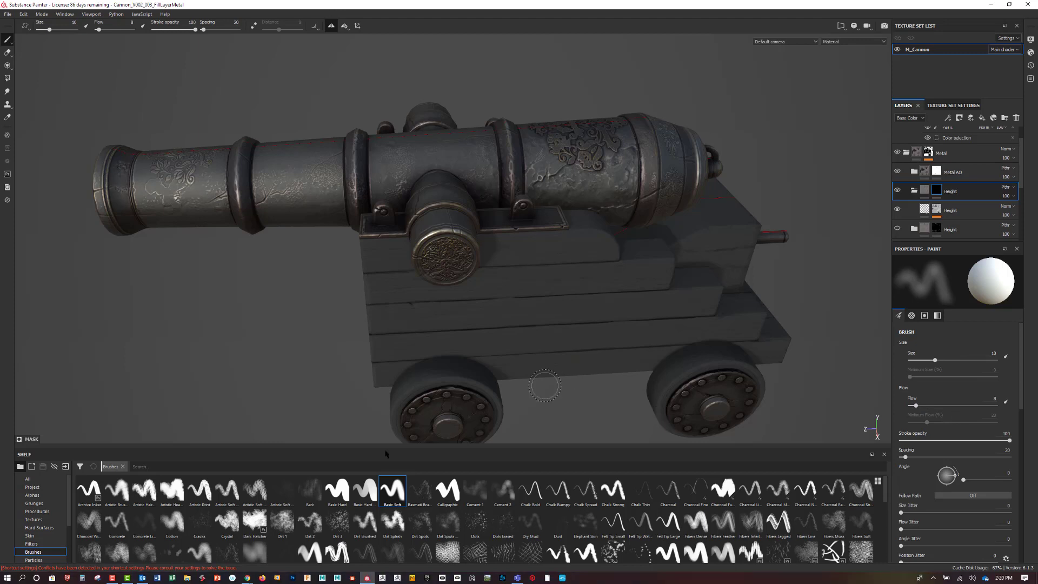
Create a new brush preset from the soft brush settings with the flow at 6, and check its entry among the brushes.
right_click(388, 487)
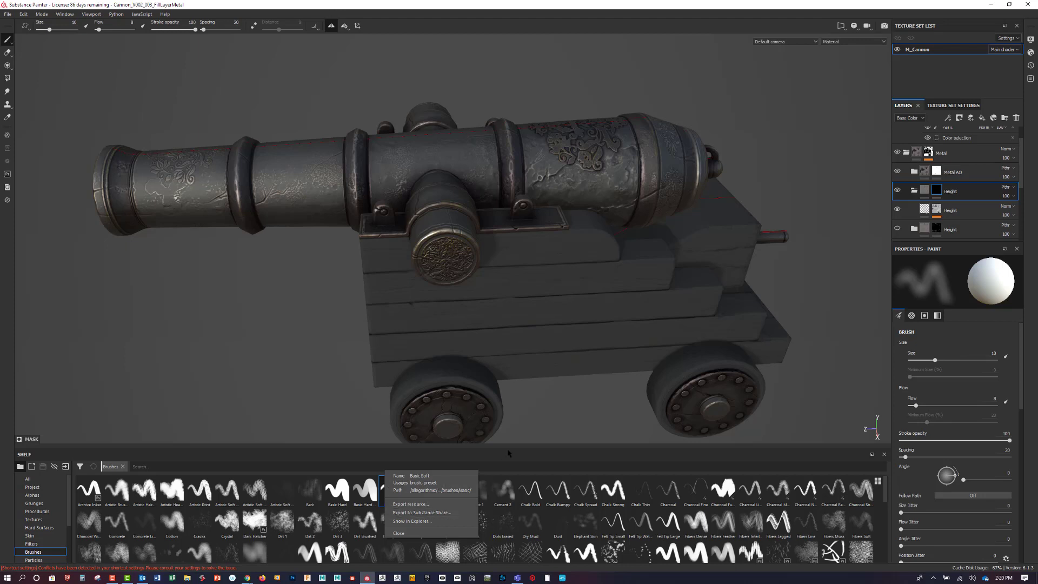
left_click(381, 334)
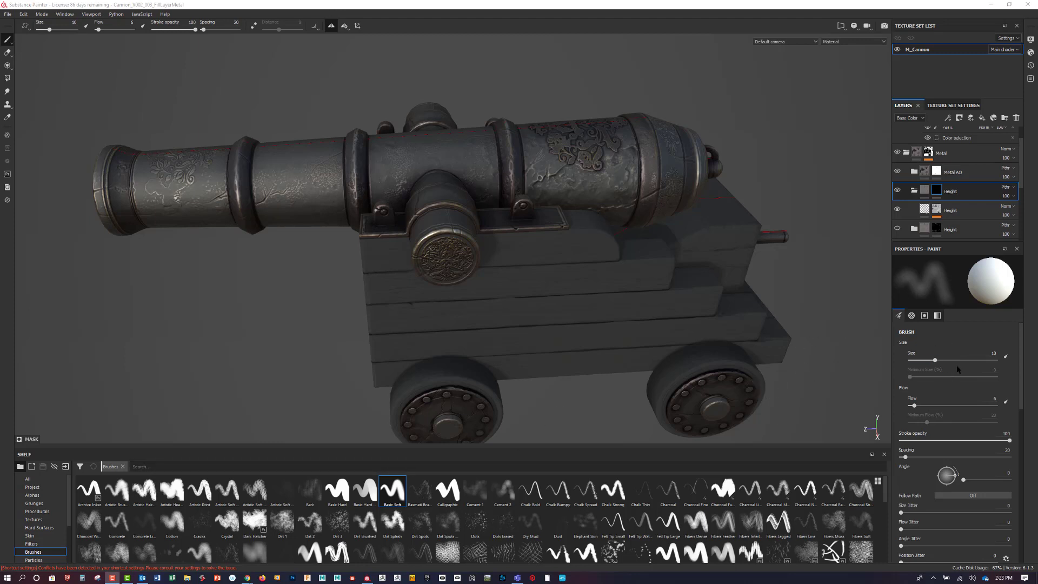
right_click(936, 336)
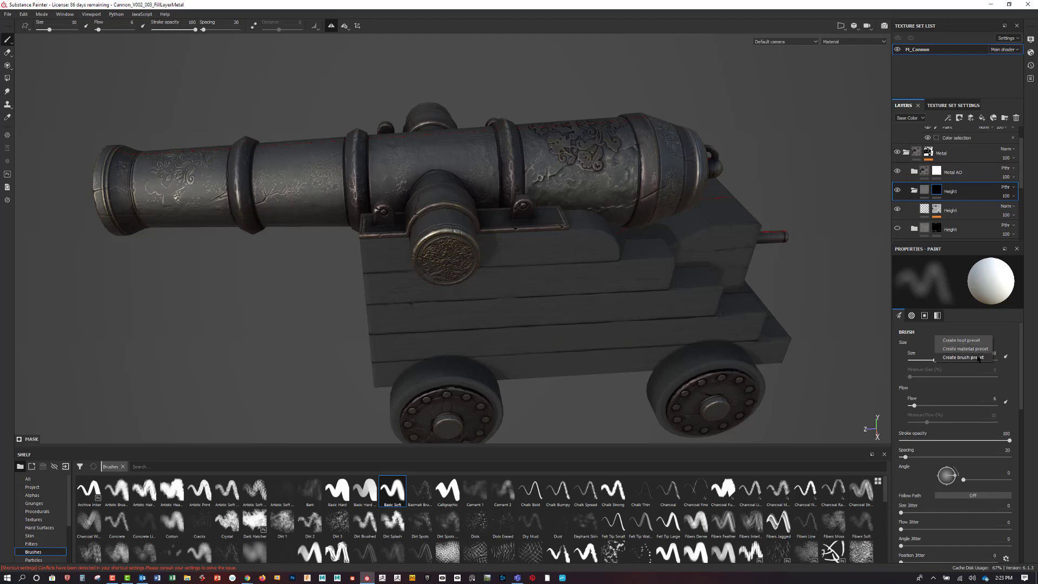
left_click_drag(884, 489, 885, 549)
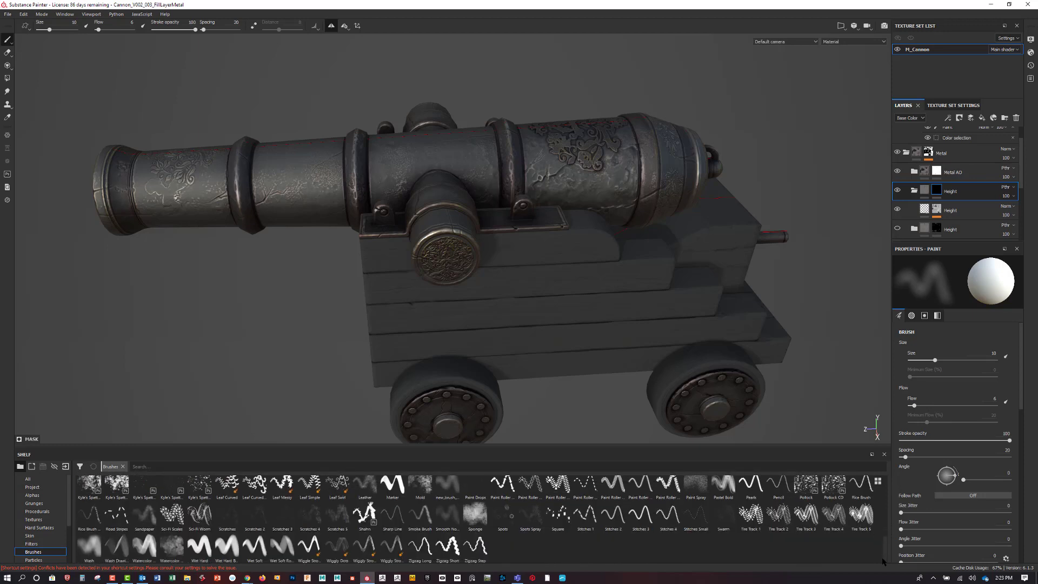
right_click(443, 489)
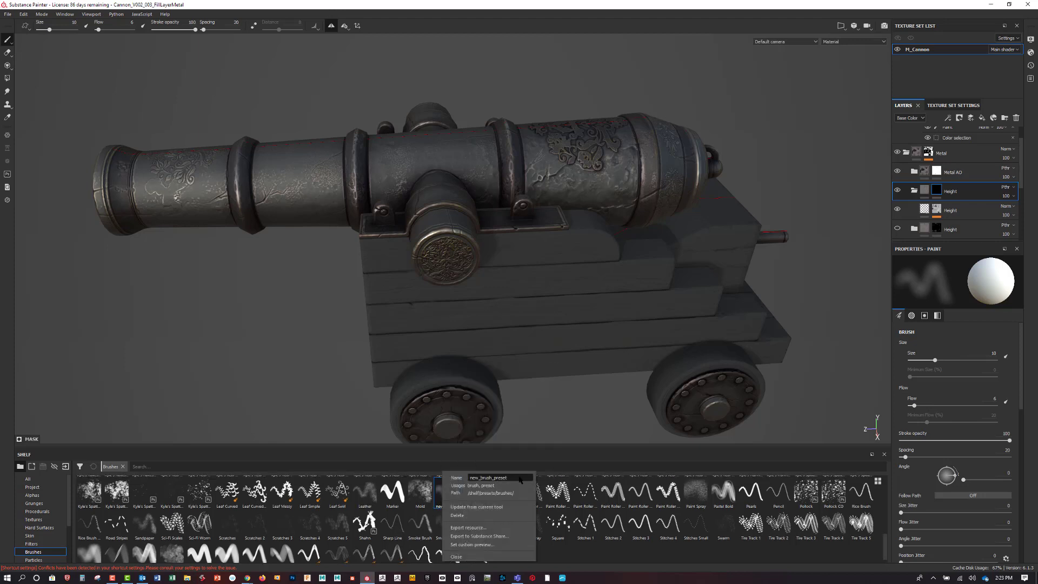
left_click(581, 530)
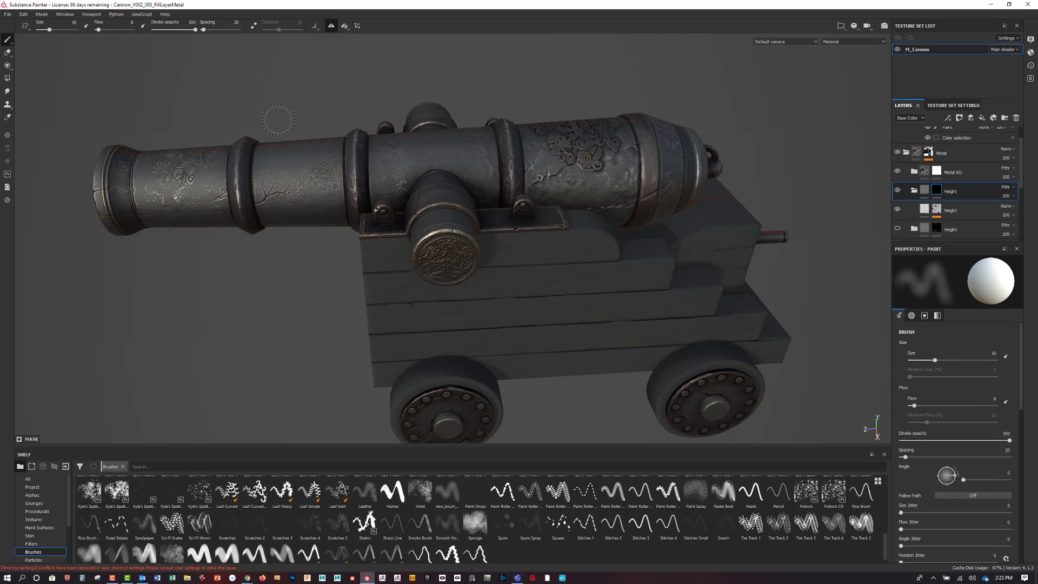
Paint height detail through the Height folder's black mask along the top and side of the cannon barrel.
left_click_drag(273, 105, 301, 167, "alt")
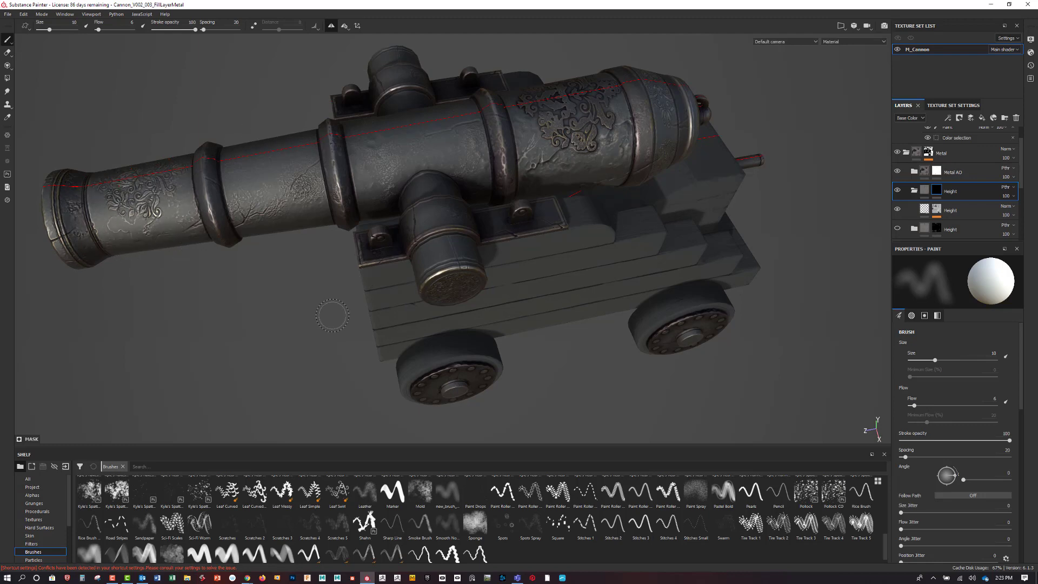
mouse_move(243, 285)
left_mouse_down("alt")
mouse_move(270, 335)
mouse_move(200, 323)
left_mouse_up("alt")
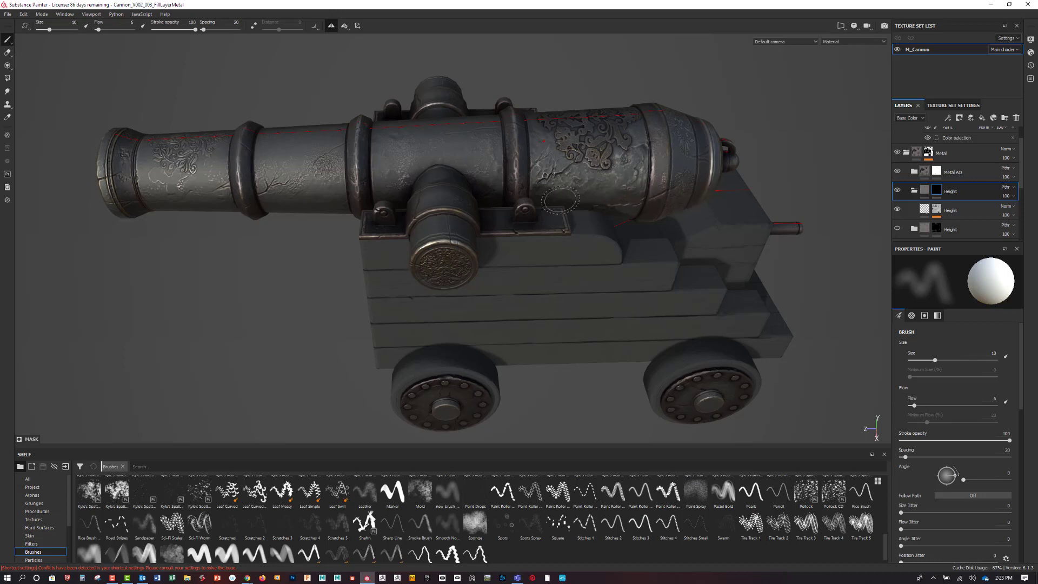
left_click_drag(688, 185, 697, 238, "alt")
scroll(701, 243, "up", 2)
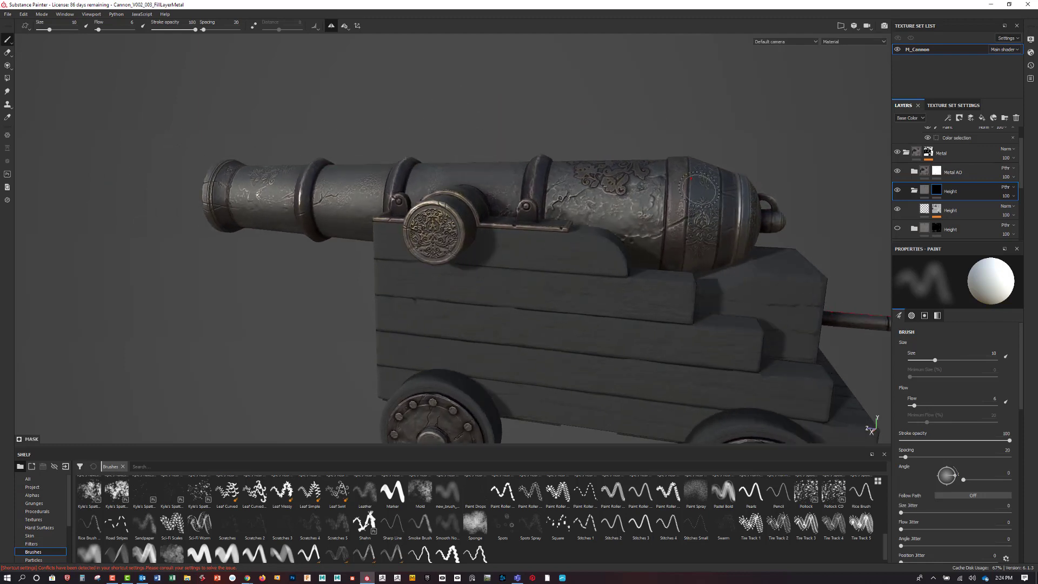
Continue painting height detail into the Height folder's mask around the breech end and the barrel bands.
mouse_move(750, 147)
left_mouse_down("alt")
mouse_move(757, 218)
mouse_move(749, 190)
left_mouse_up("alt")
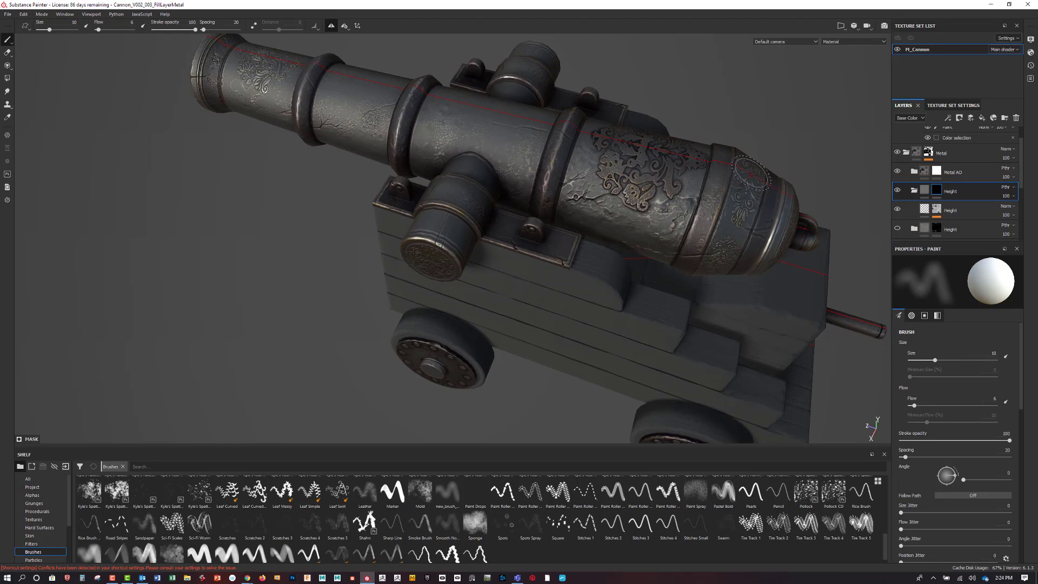
left_click_drag(822, 173, 665, 150, "alt")
middle_click_drag(665, 149, 636, 135, "alt")
mouse_move(636, 135)
left_mouse_down("alt")
mouse_move(608, 186)
mouse_move(654, 211)
left_mouse_up("alt")
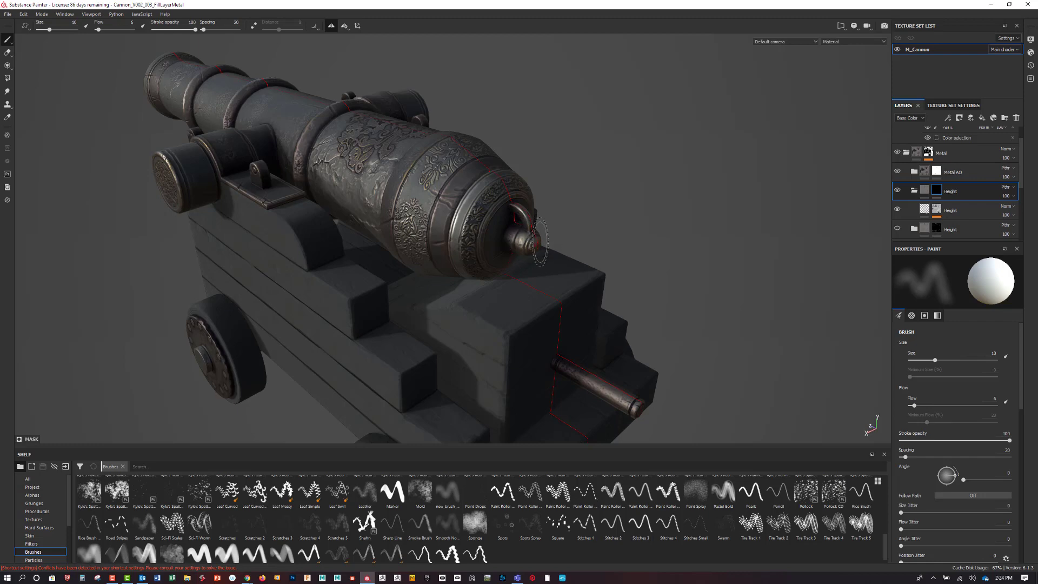
mouse_move(554, 270)
left_mouse_down("alt")
mouse_move(639, 268)
mouse_move(764, 223)
mouse_move(688, 144)
mouse_move(711, 218)
mouse_move(702, 226)
left_mouse_up("alt")
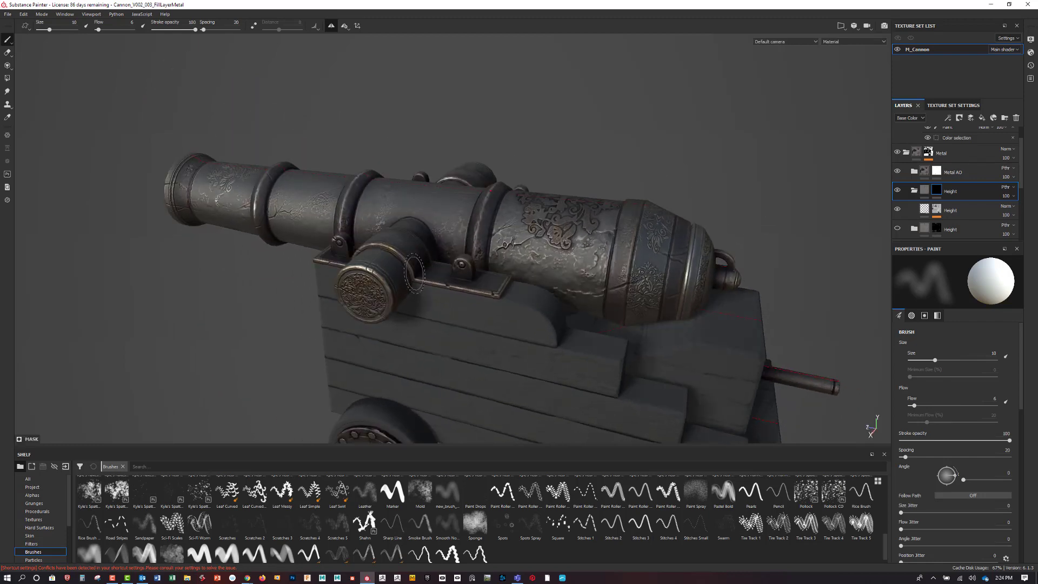
mouse_move(459, 189)
left_mouse_down("alt")
mouse_move(591, 169)
mouse_move(597, 187)
left_mouse_up("alt")
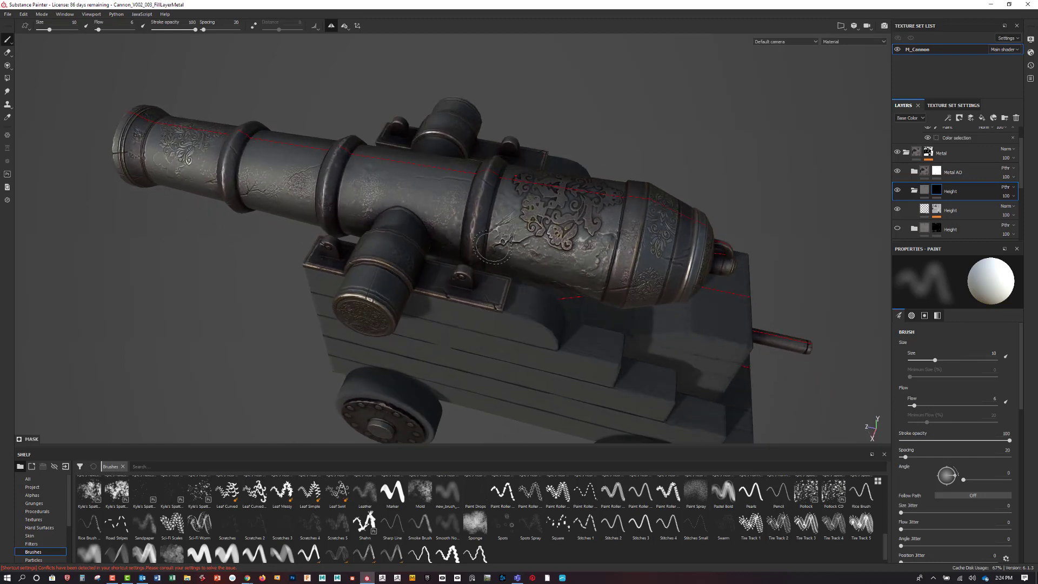
left_click_drag(548, 147, 614, 173, "alt")
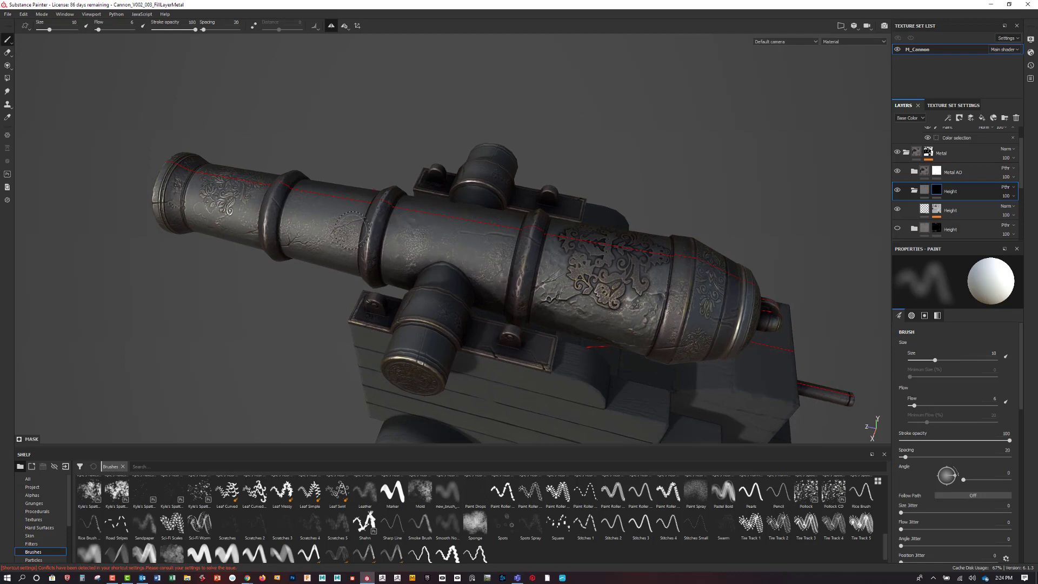
Paint height detail into the Height folder's mask on the muzzle's underside and the metal wheel plates, checking the cannon from several angles.
mouse_move(390, 172)
left_mouse_down("alt")
mouse_move(431, 162)
mouse_move(270, 241)
mouse_move(359, 167)
mouse_move(399, 200)
mouse_move(549, 156)
mouse_move(500, 122)
left_mouse_up("alt")
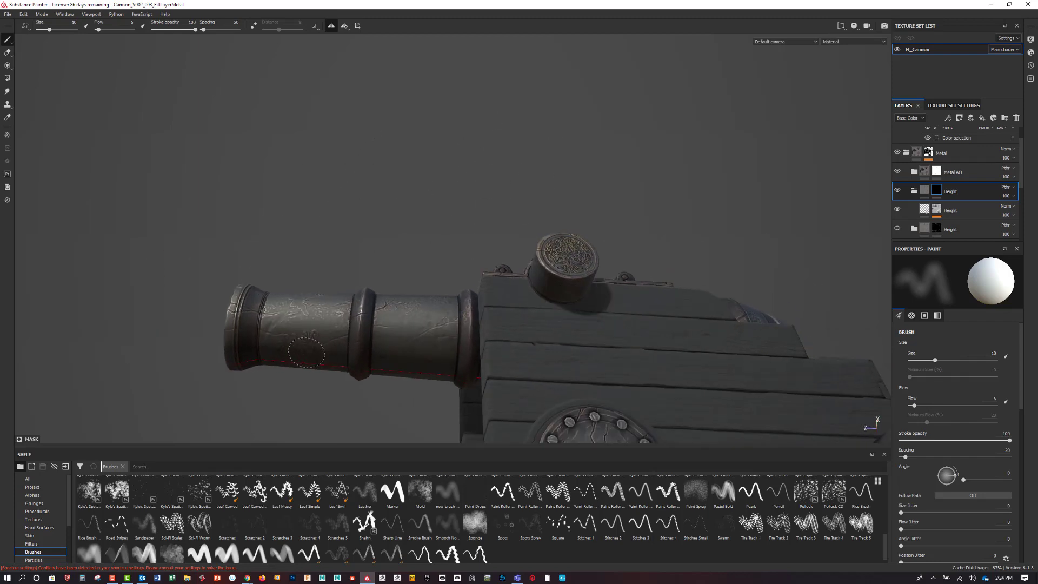
left_click_drag(296, 341, 314, 342)
left_click_drag(587, 182, 614, 252, "alt")
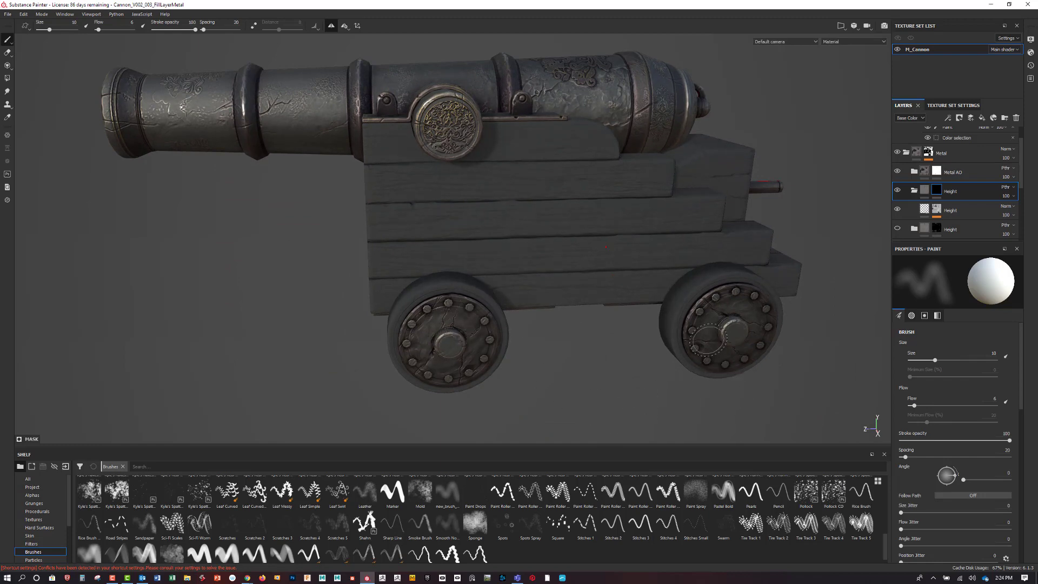
mouse_move(735, 319)
left_mouse_down("alt")
mouse_move(703, 282)
mouse_move(594, 254)
left_mouse_up("alt")
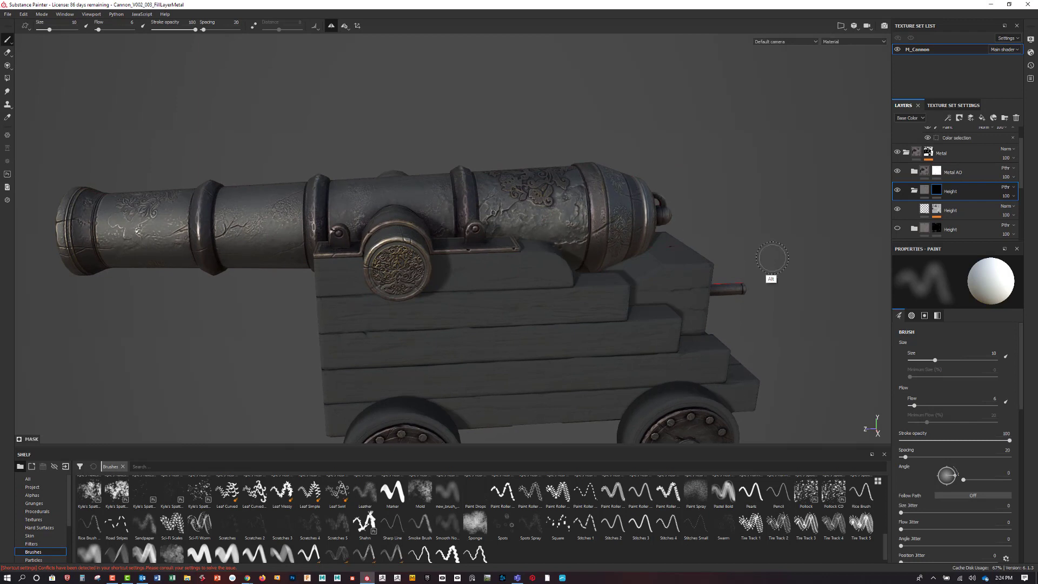
left_click_drag(775, 254, 787, 237, "alt")
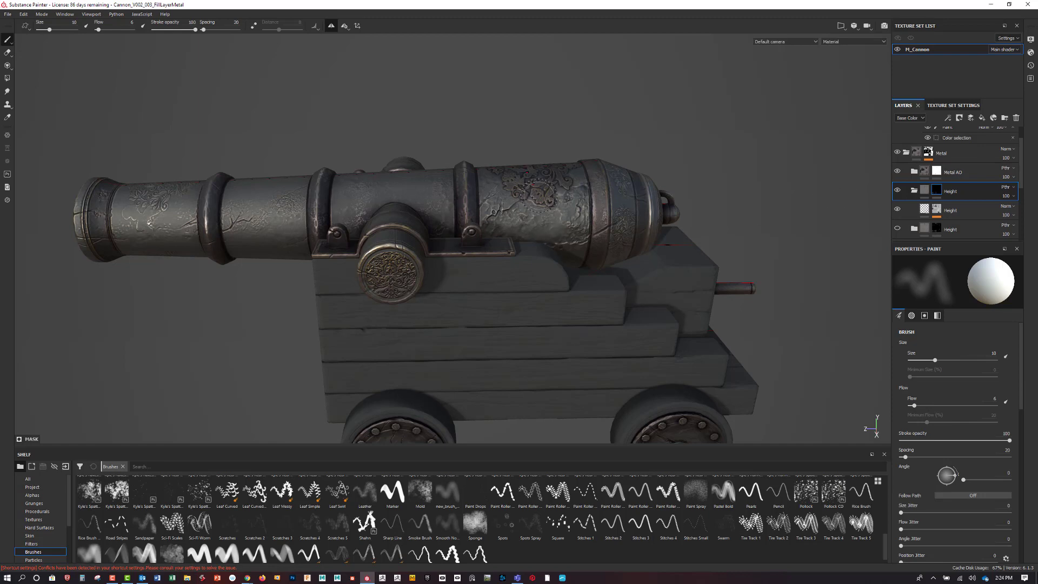
mouse_move(663, 219)
left_mouse_down("alt")
mouse_move(765, 243)
mouse_move(780, 232)
mouse_move(677, 215)
left_mouse_up("alt")
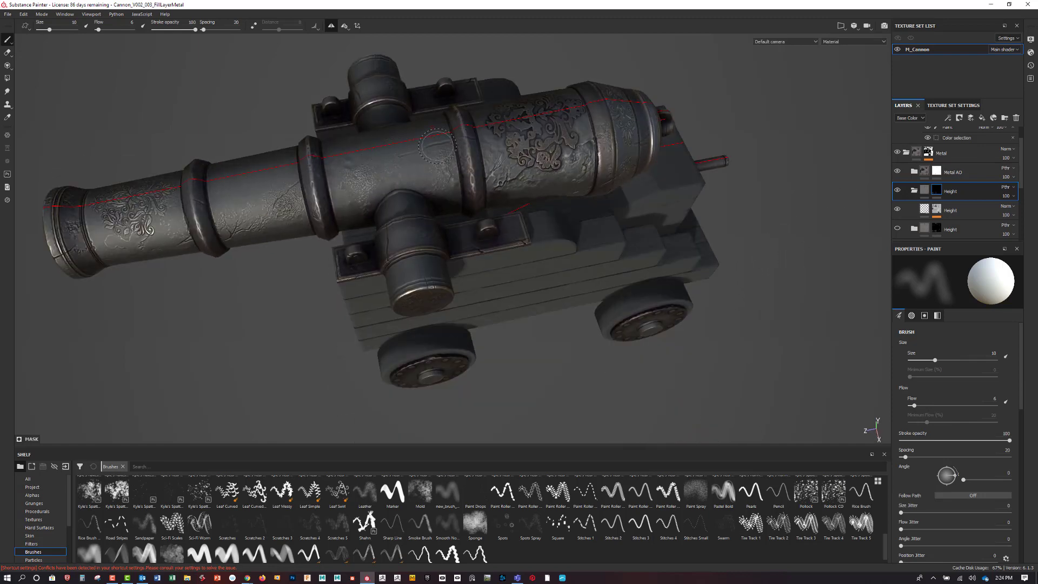
mouse_move(527, 304)
left_mouse_down("alt")
mouse_move(652, 382)
mouse_move(621, 368)
left_mouse_up("alt")
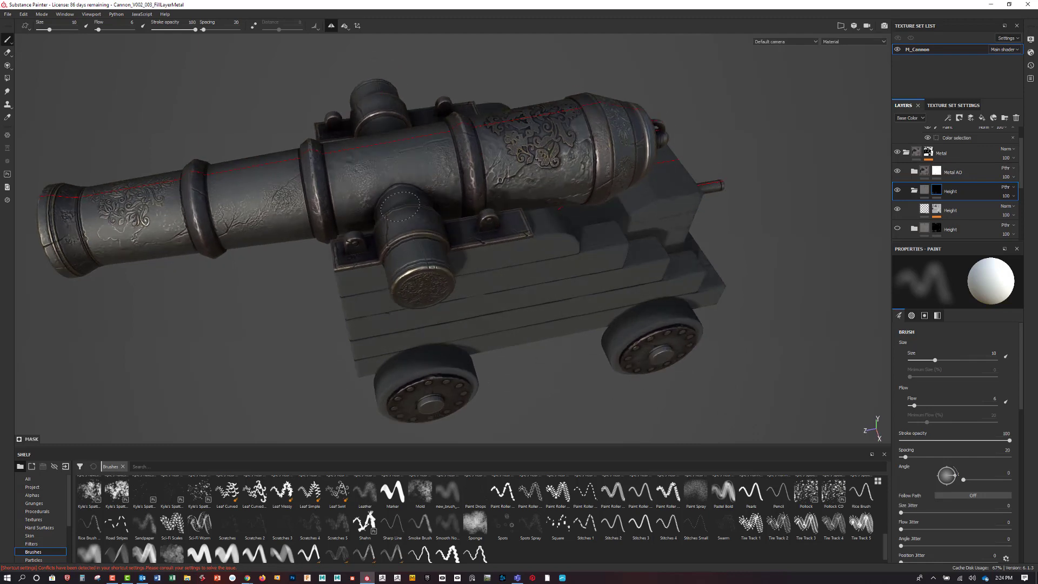
mouse_move(600, 417)
left_mouse_down("alt")
mouse_move(765, 316)
mouse_move(737, 191)
left_mouse_up("alt")
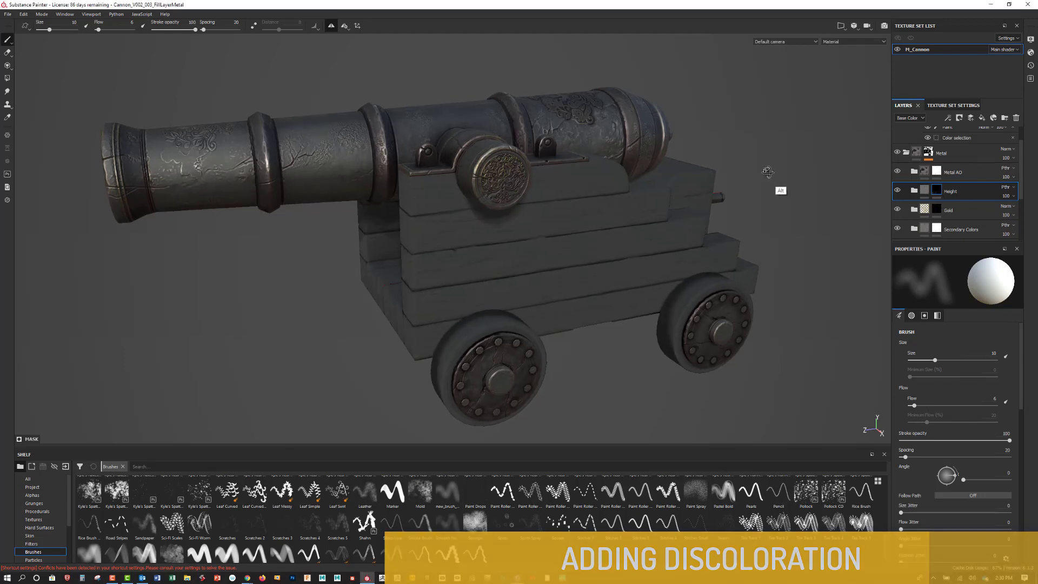
Add a folder above the Height folder in the Metal group and name it Discolor.
mouse_move(767, 172)
left_mouse_down("alt")
mouse_move(760, 162)
mouse_move(738, 231)
mouse_move(760, 204)
mouse_move(700, 227)
mouse_move(557, 227)
left_mouse_up("alt")
mouse_move(655, 173)
right_mouse_down("alt")
mouse_move(622, 212)
mouse_move(766, 282)
mouse_move(785, 269)
mouse_move(687, 218)
right_mouse_up("alt")
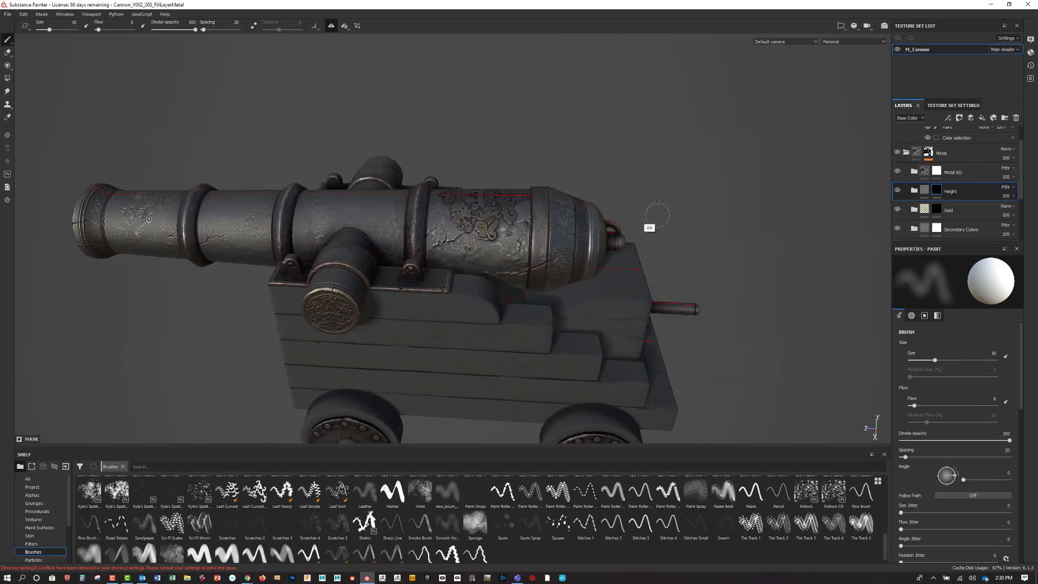
mouse_move(717, 211)
left_mouse_down("alt")
mouse_move(730, 192)
mouse_move(712, 199)
mouse_move(755, 188)
mouse_move(736, 195)
left_mouse_up("alt")
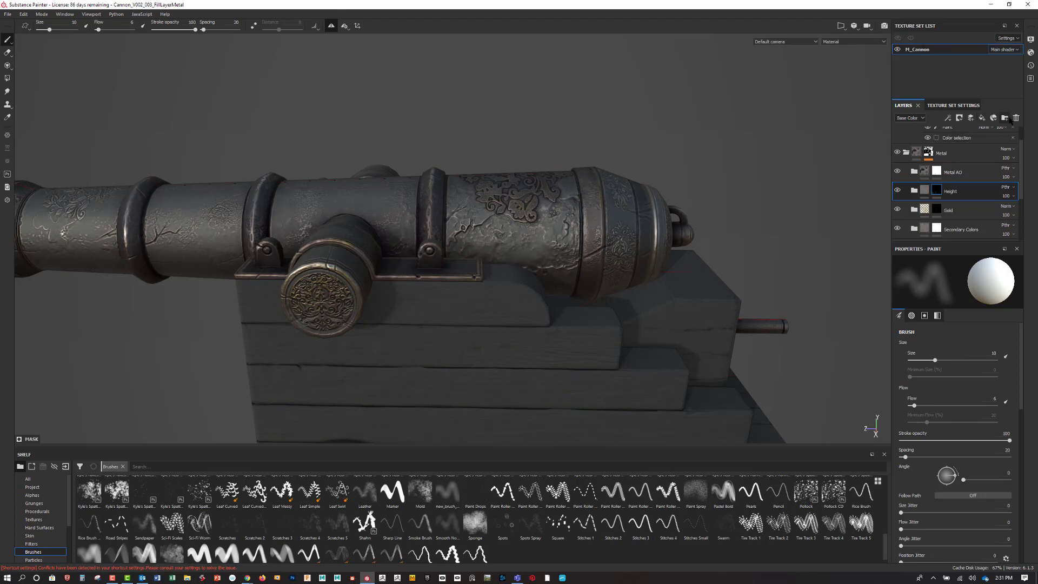
left_click(1004, 117)
double_click(950, 192)
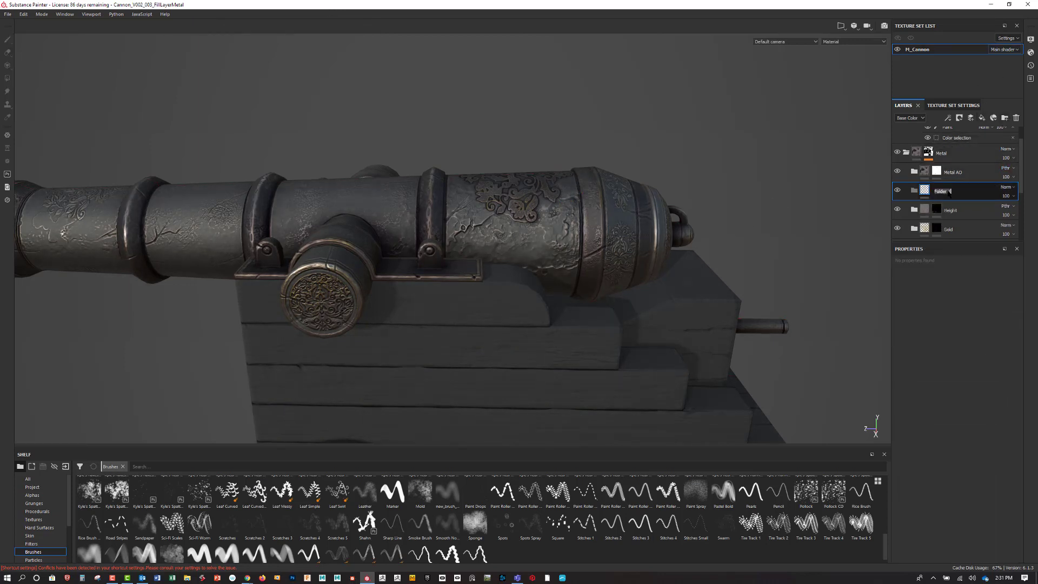
type("Discolor")
key("Return")
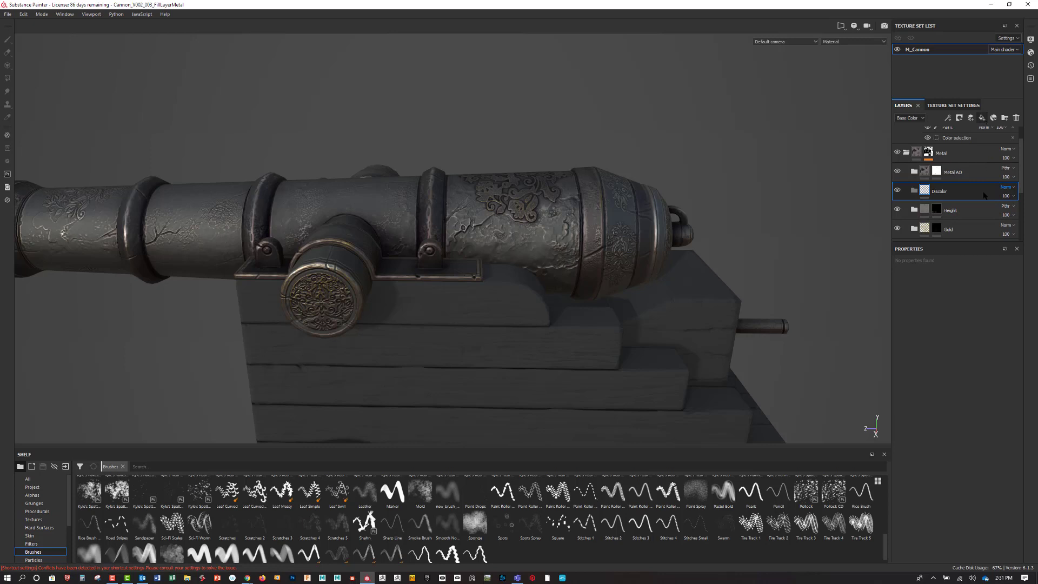
Add a fill layer named Discolor and place it inside the Discolor folder.
double_click(939, 193)
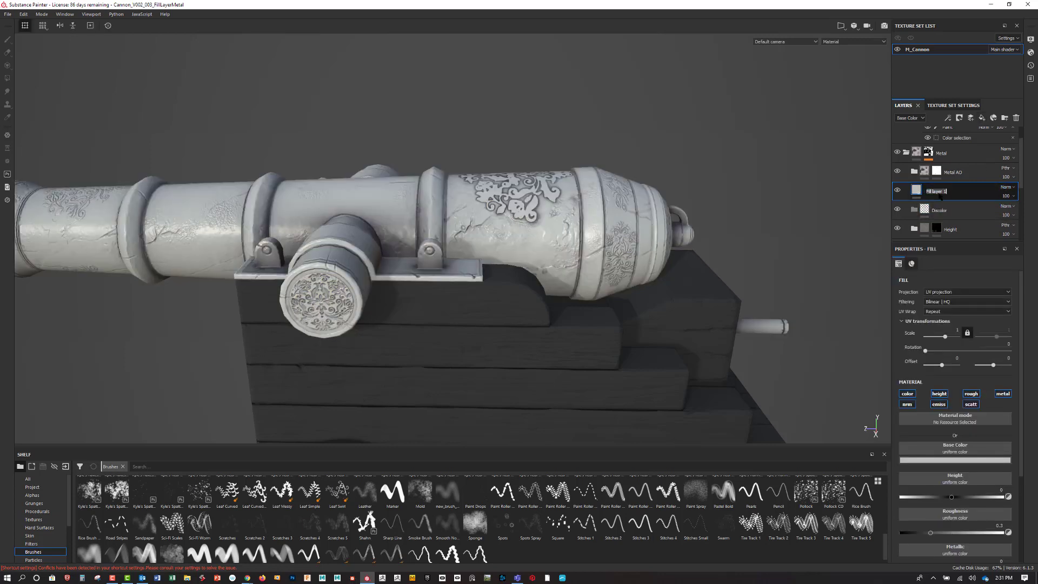
type("Discolor")
key("Return")
mouse_move(939, 196)
left_mouse_down()
mouse_move(949, 210)
mouse_move(957, 201)
left_mouse_up()
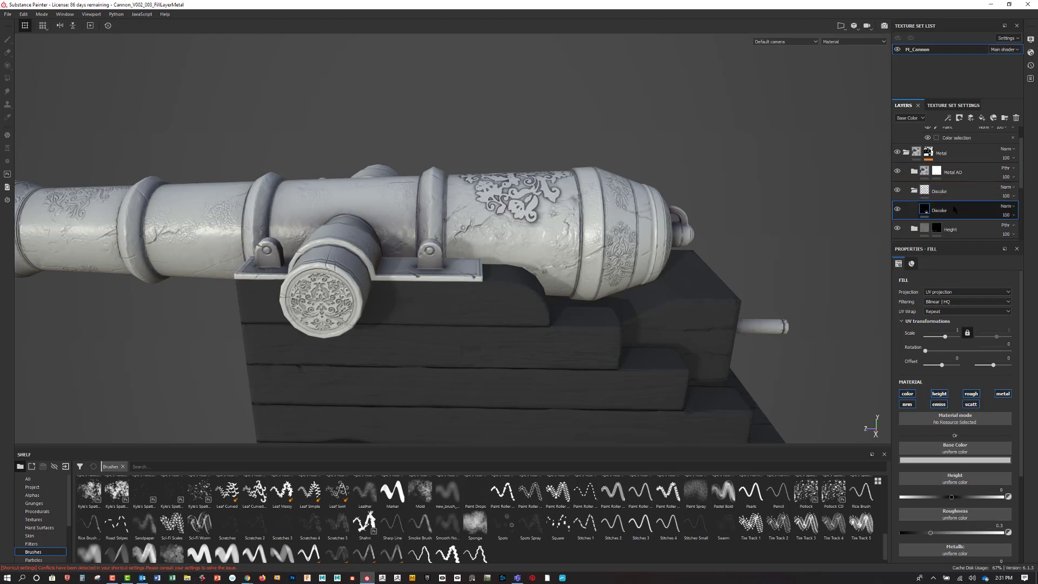
Set the Discolor folder's blend mode to Passthrough and its fill layer's blend mode to Multiply.
left_click(1009, 187)
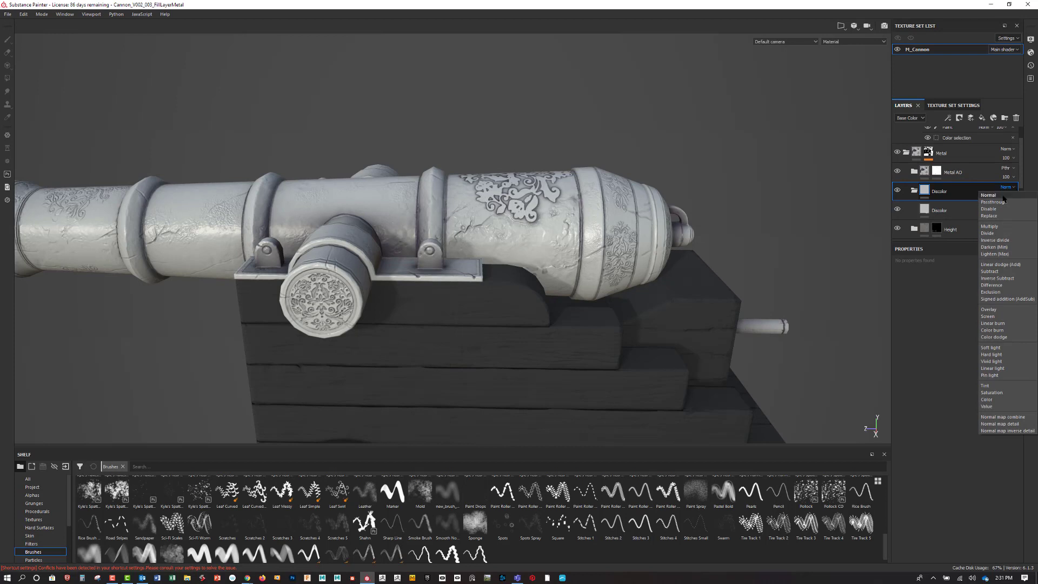
left_click(1000, 201)
left_click(955, 214)
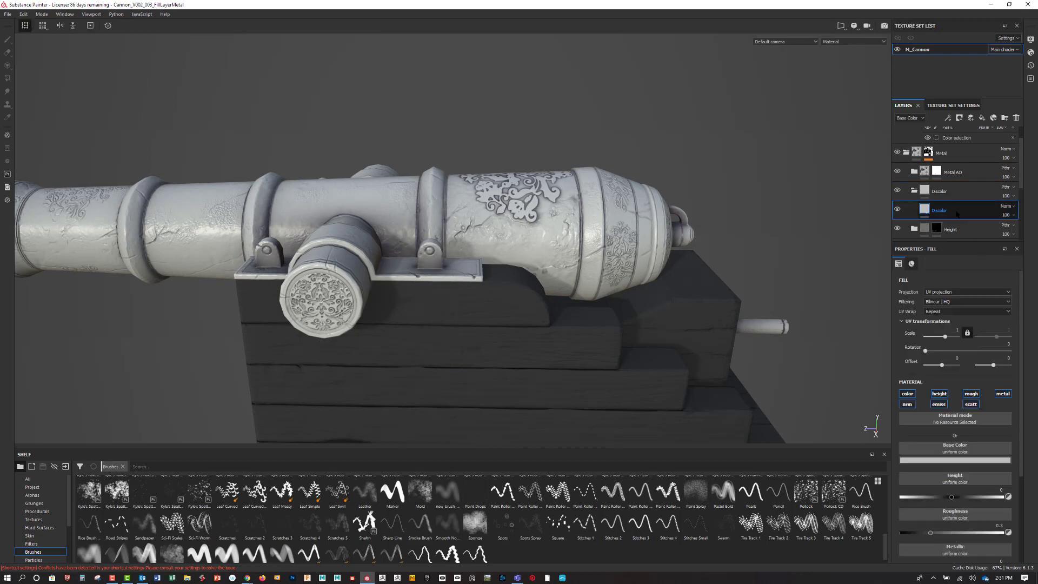
left_click(1009, 206)
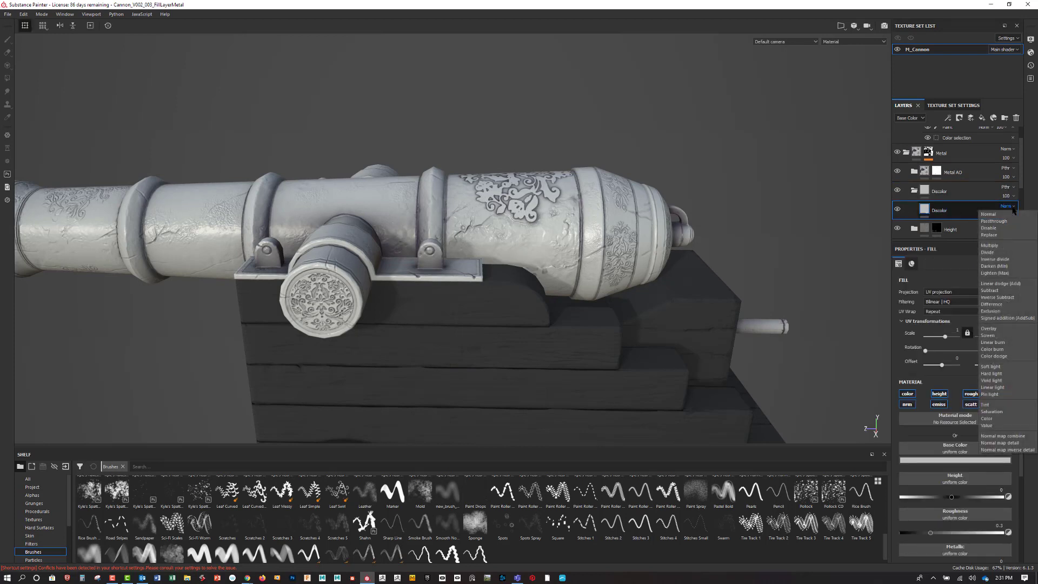
left_click(997, 245)
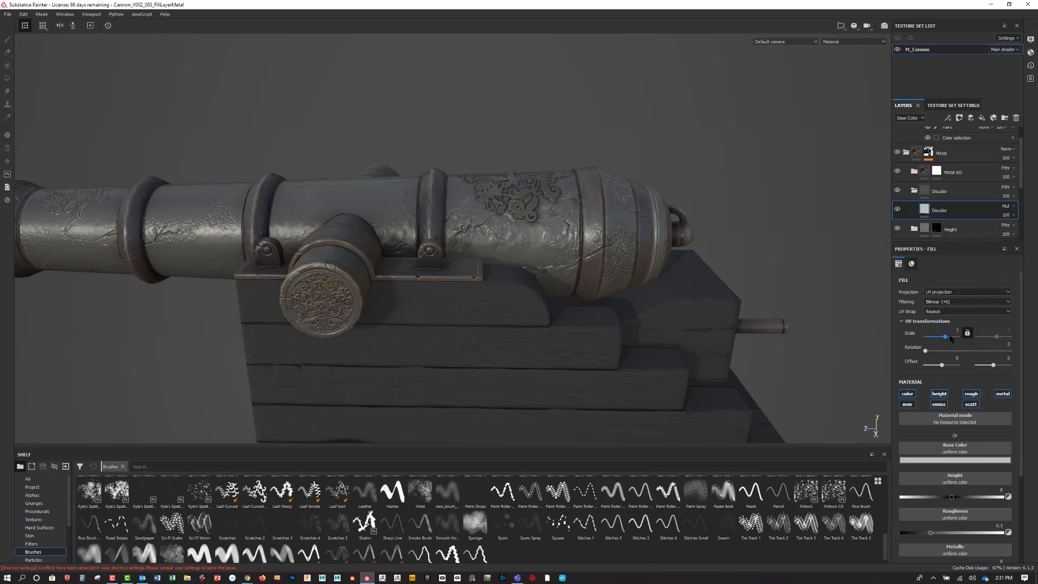
Turn off the normal, emissive and scattering channels of the Discolor fill layer, keeping color, height, roughness and metallic on.
left_click(938, 404)
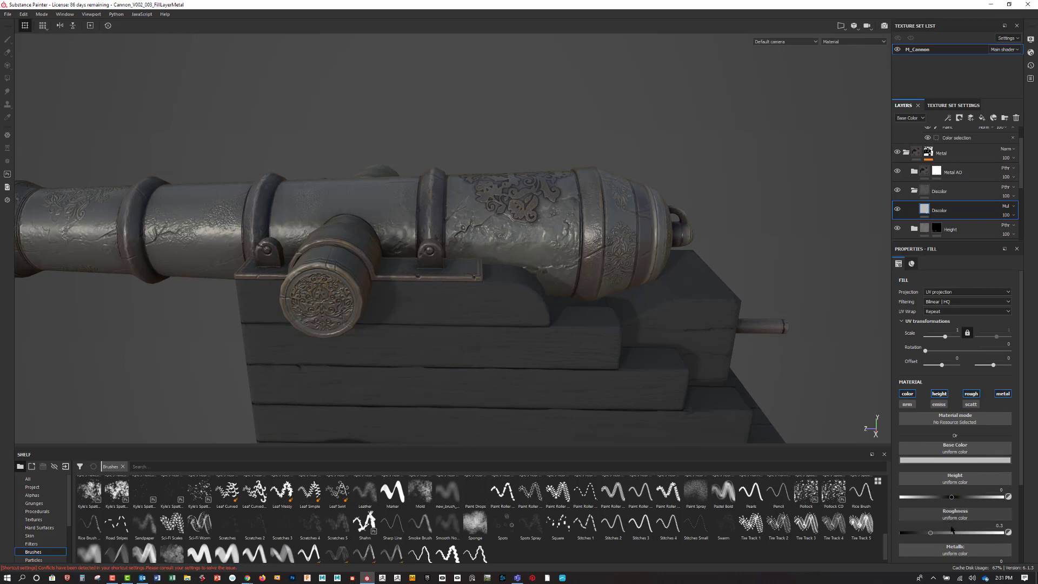
left_click(940, 394)
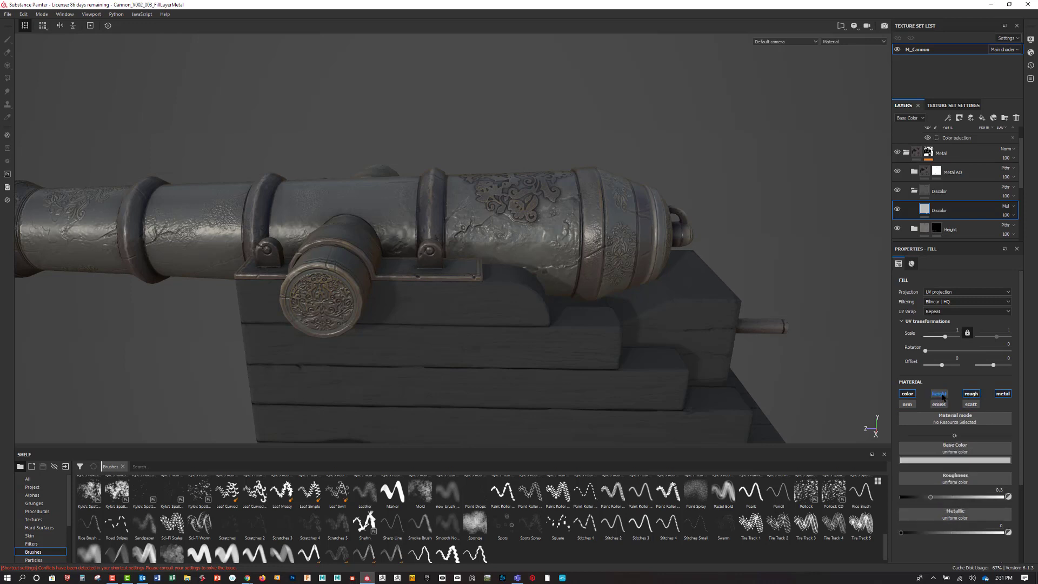
left_click(941, 395)
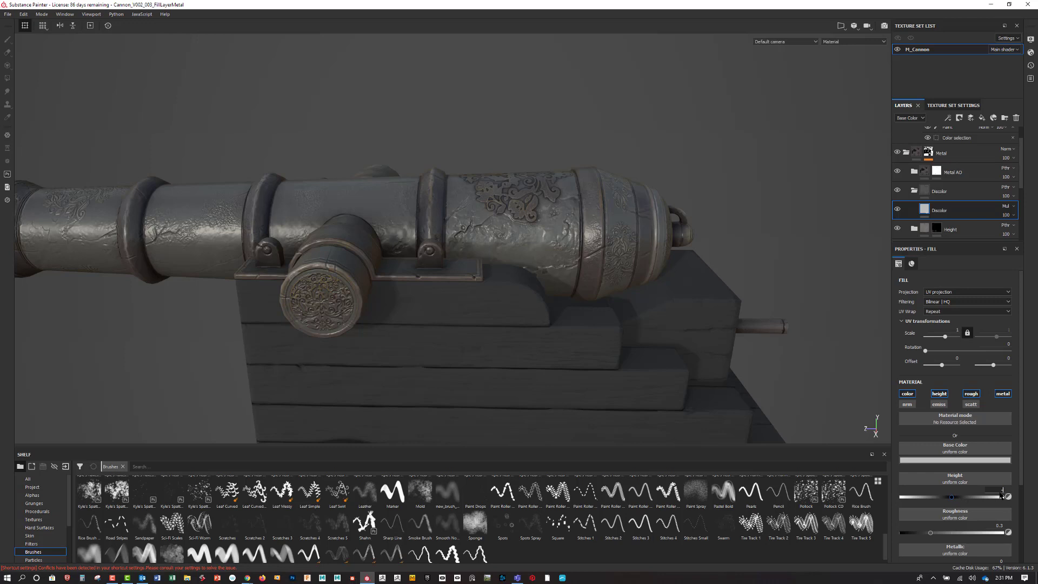
Set the Discolor fill layer's height to -0.01, roughness to 0.32 and metallic to 1.
key("Return")
left_click_drag(931, 533, 1003, 520)
scroll(932, 533, "down", 3)
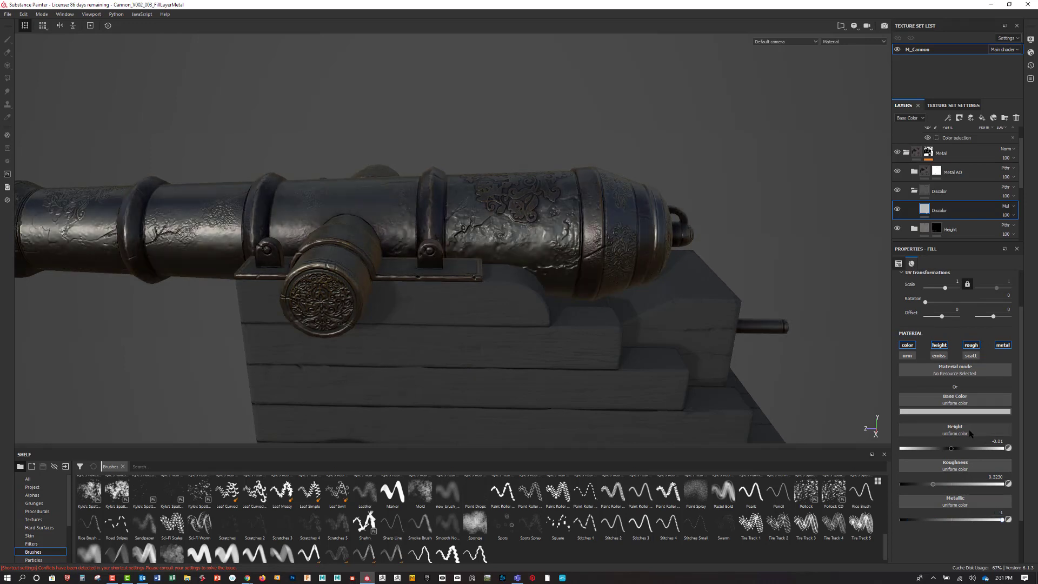
Lighten the Discolor fill's base color to a pale grey of about 0.75 and set its roughness to about 0.385.
left_click(932, 414)
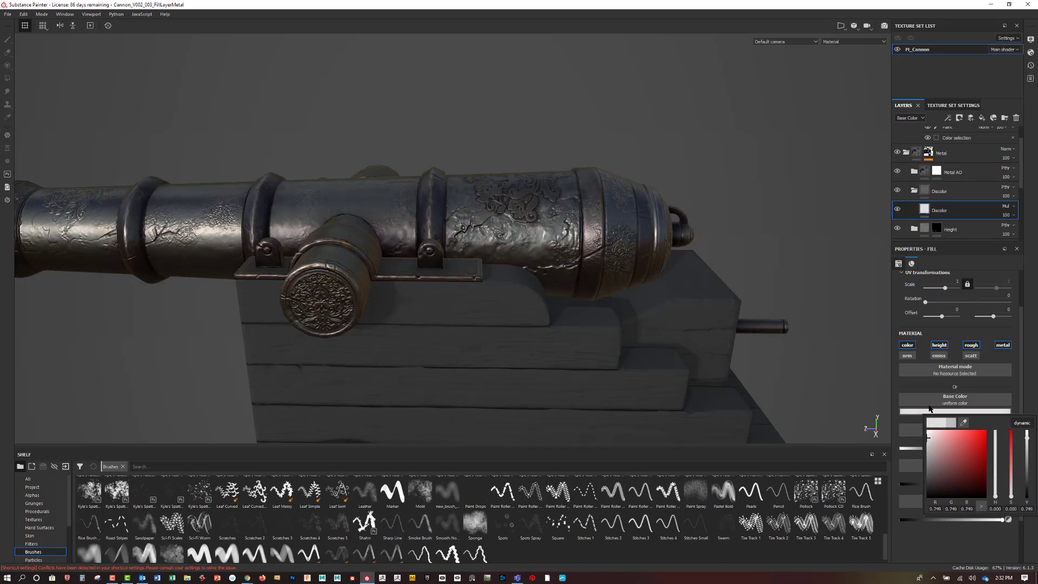
left_click(930, 525)
left_click_drag(937, 482, 941, 489)
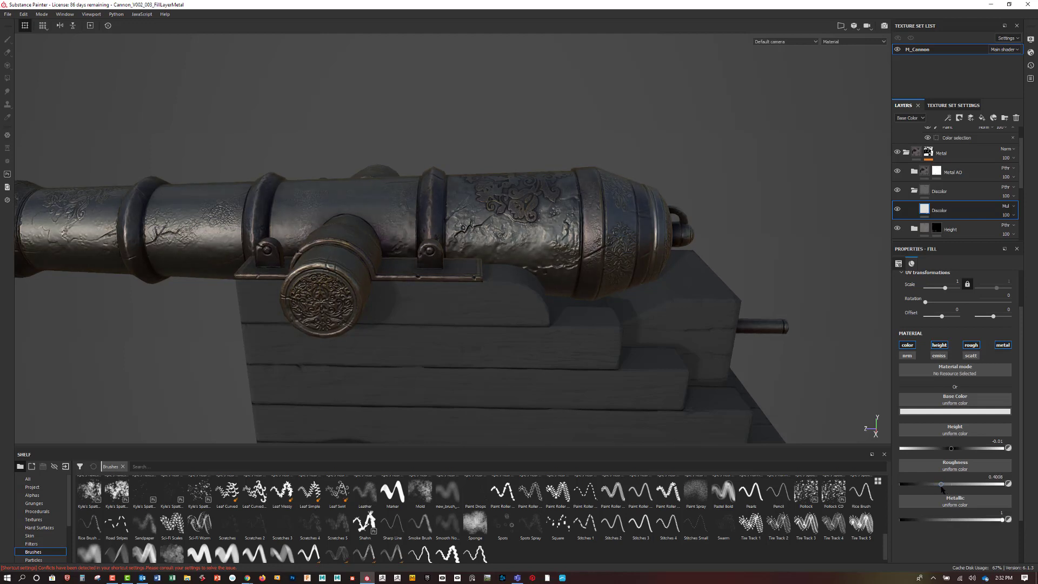
left_click_drag(941, 488, 939, 487)
Add a black mask to the Discolor fill layer and paint a first patch below the barrel ornament with the Basic Hard brush at size 3.26.
left_click(959, 118)
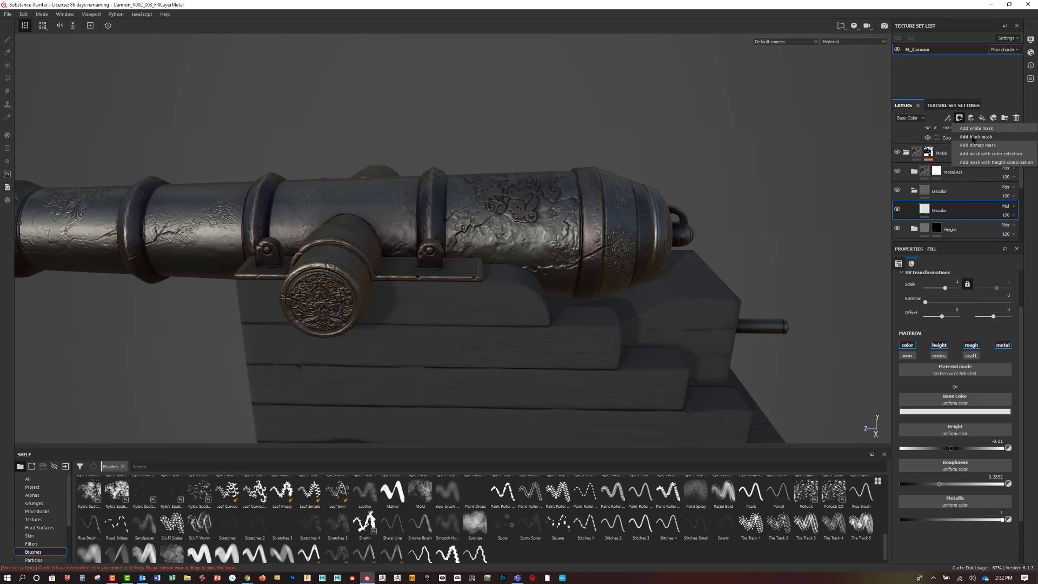
left_click(973, 138)
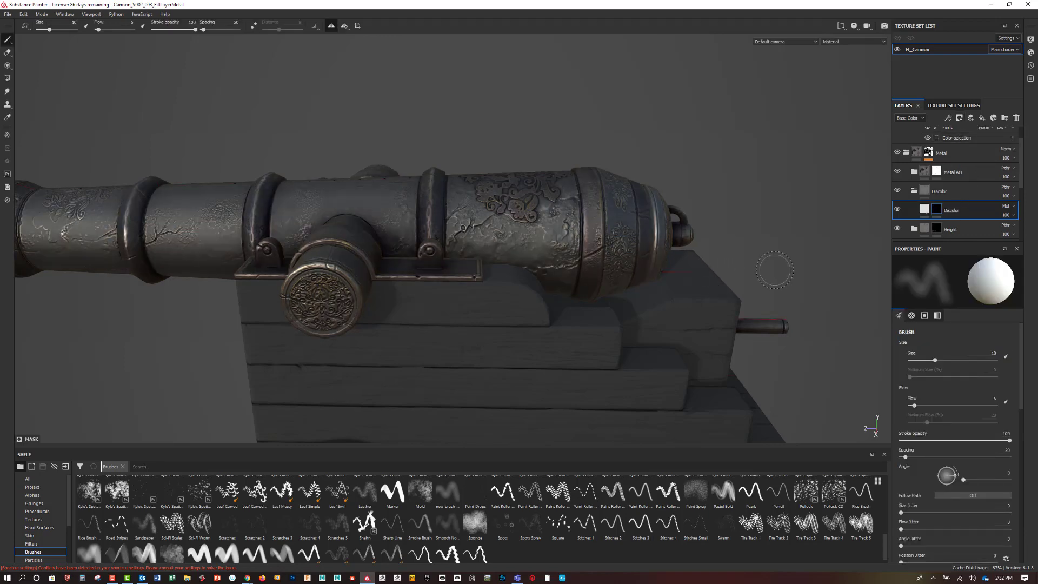
scroll(254, 519, "up", 5)
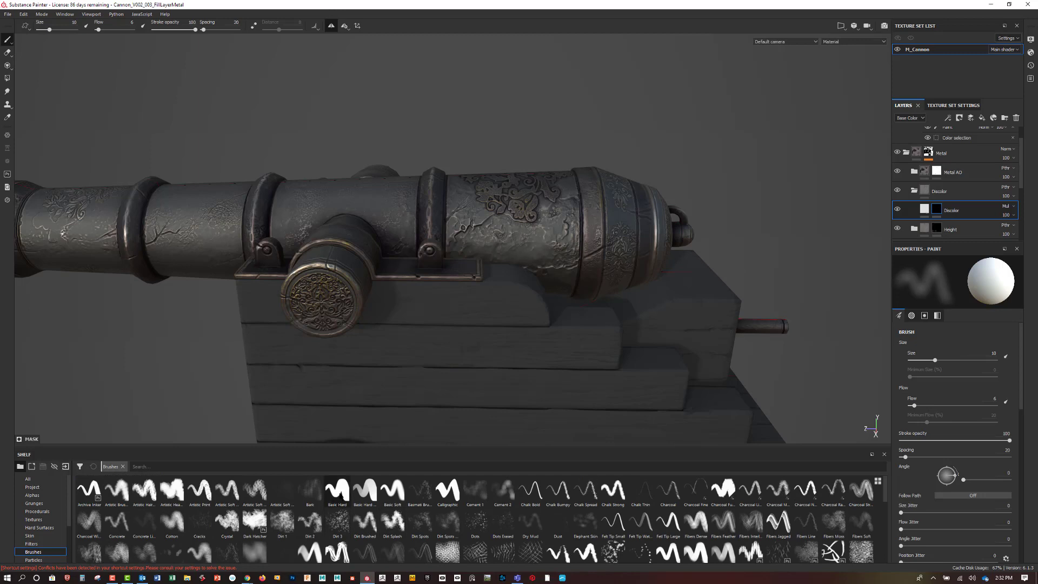
left_click(339, 490)
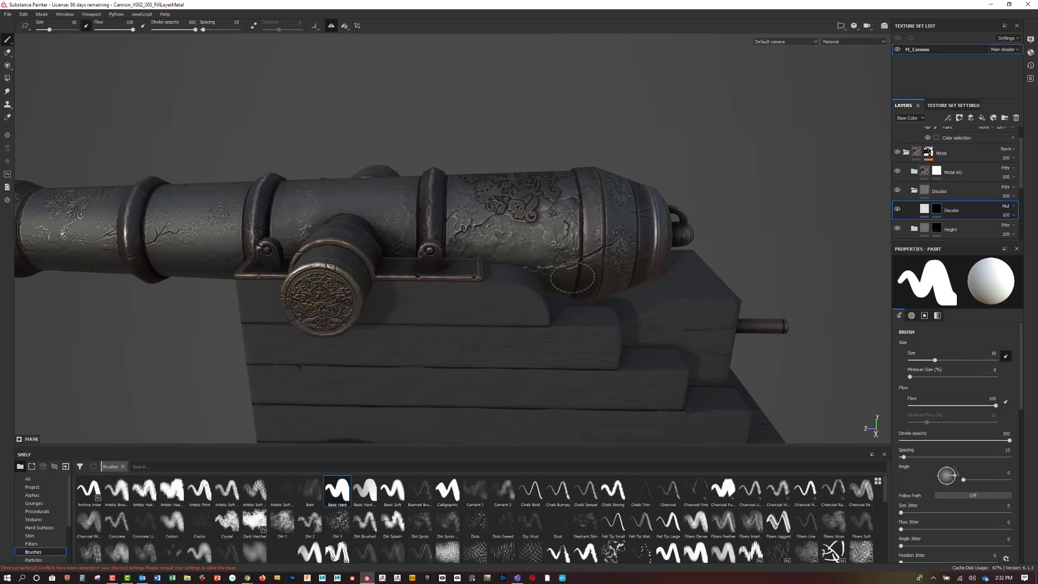
mouse_move(567, 251)
right_mouse_down("ctrl")
mouse_move(544, 244)
mouse_move(530, 254)
mouse_move(545, 248)
right_mouse_up("ctrl")
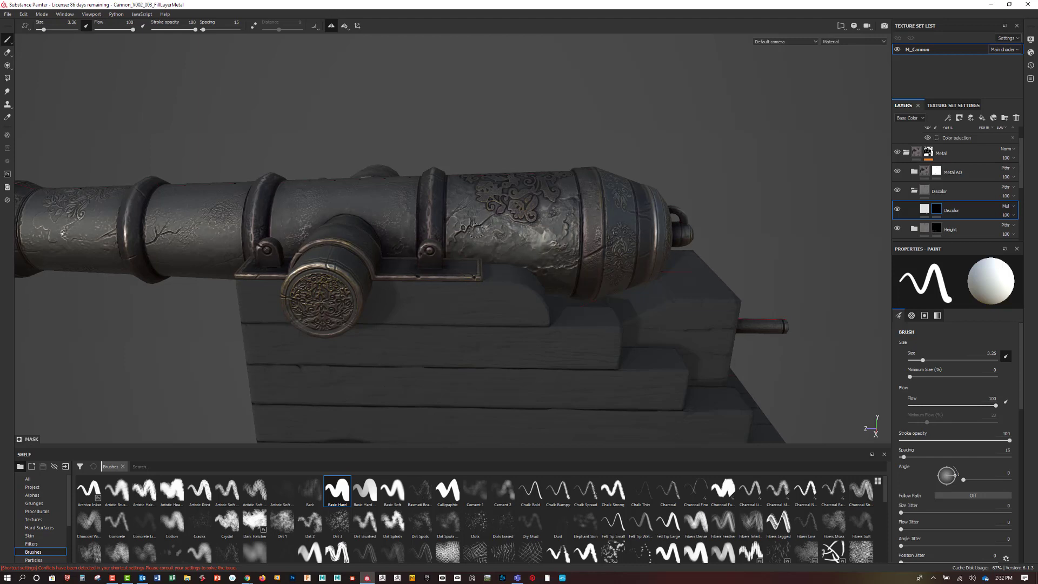
mouse_move(475, 233)
left_mouse_down()
mouse_move(538, 245)
mouse_move(538, 232)
mouse_move(524, 231)
left_mouse_up()
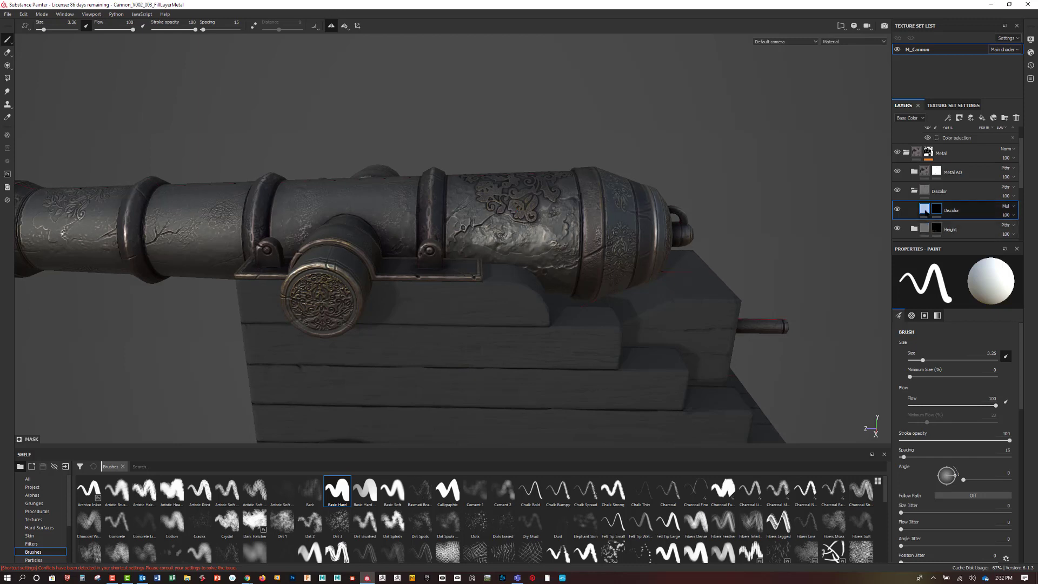
Set the Discolor fill's roughness to about 0.62 and darken its base color to a medium-light grey.
left_click(925, 210)
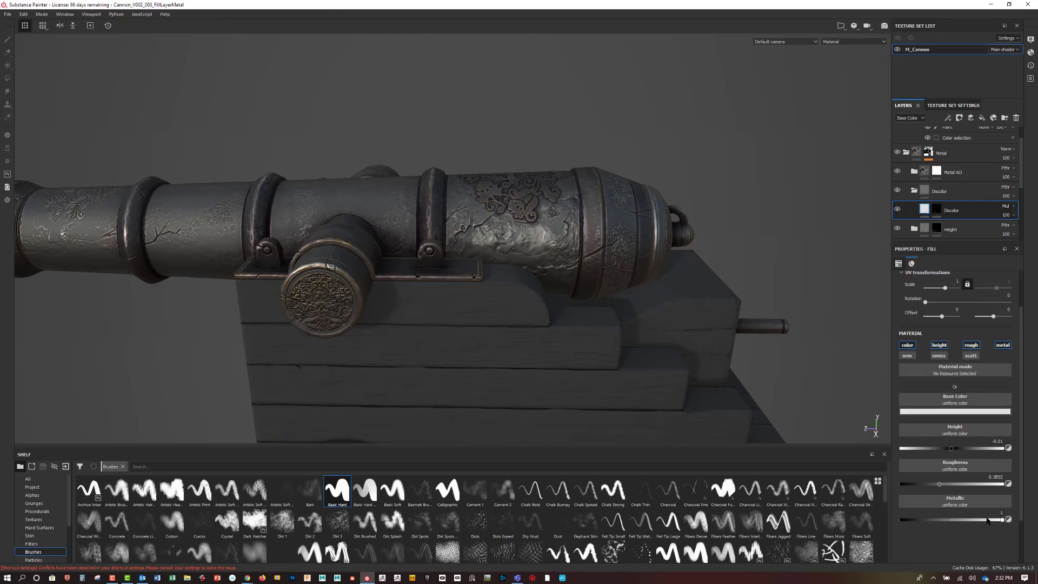
left_click_drag(941, 485, 965, 486)
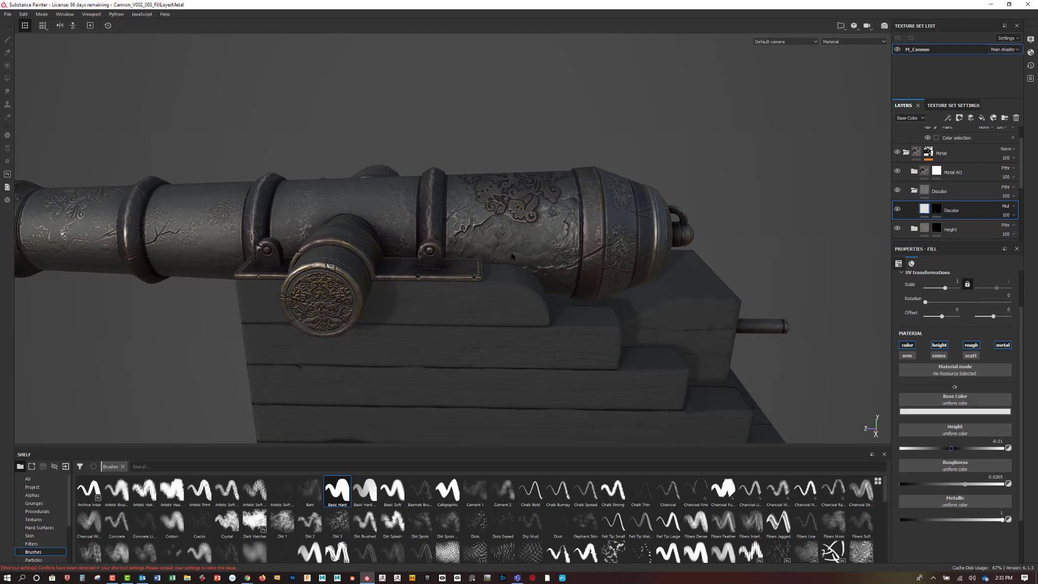
left_click(931, 412)
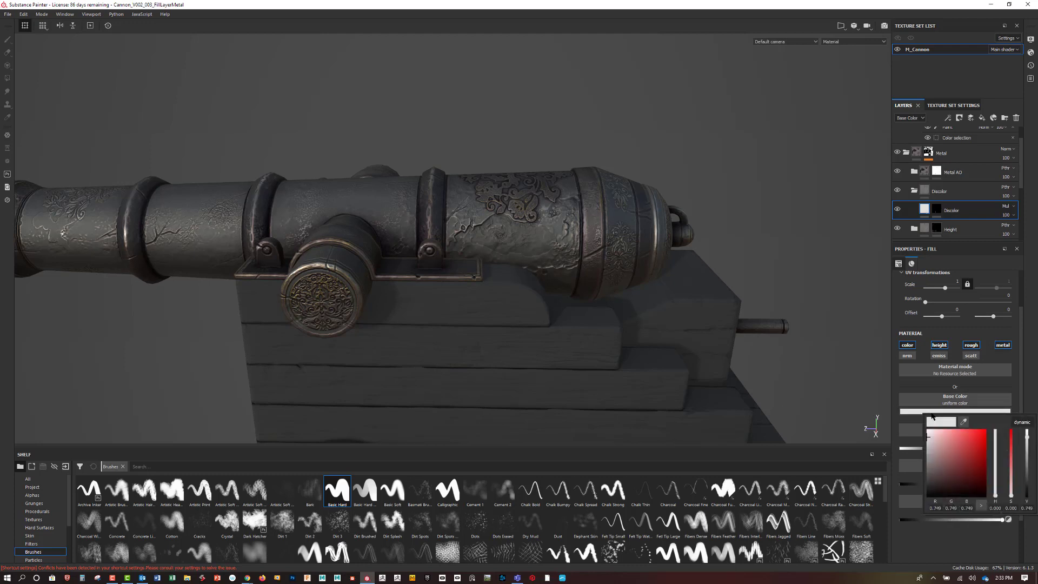
left_click(929, 448)
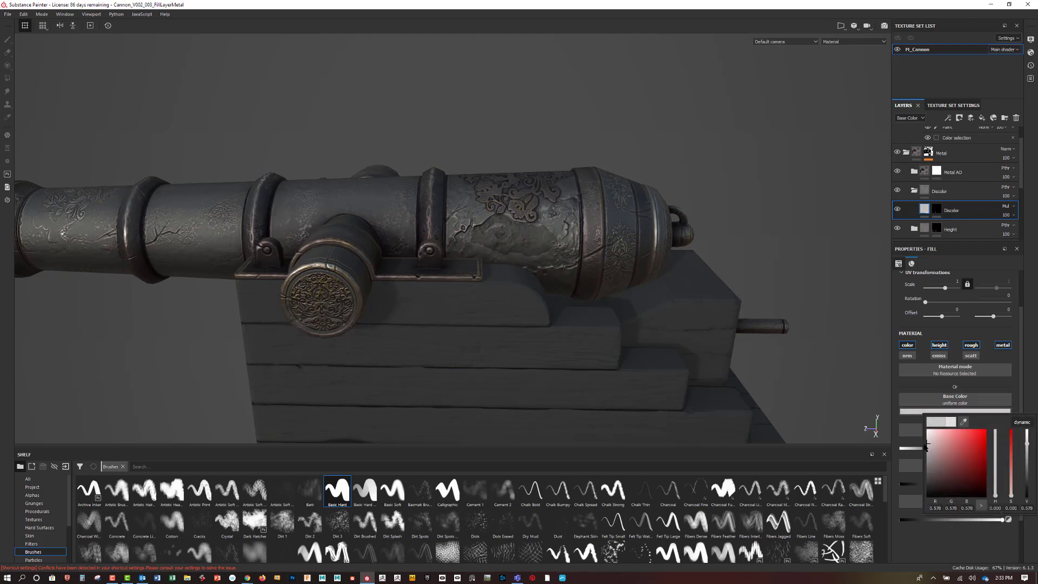
left_click_drag(925, 447, 924, 449)
left_click(980, 387)
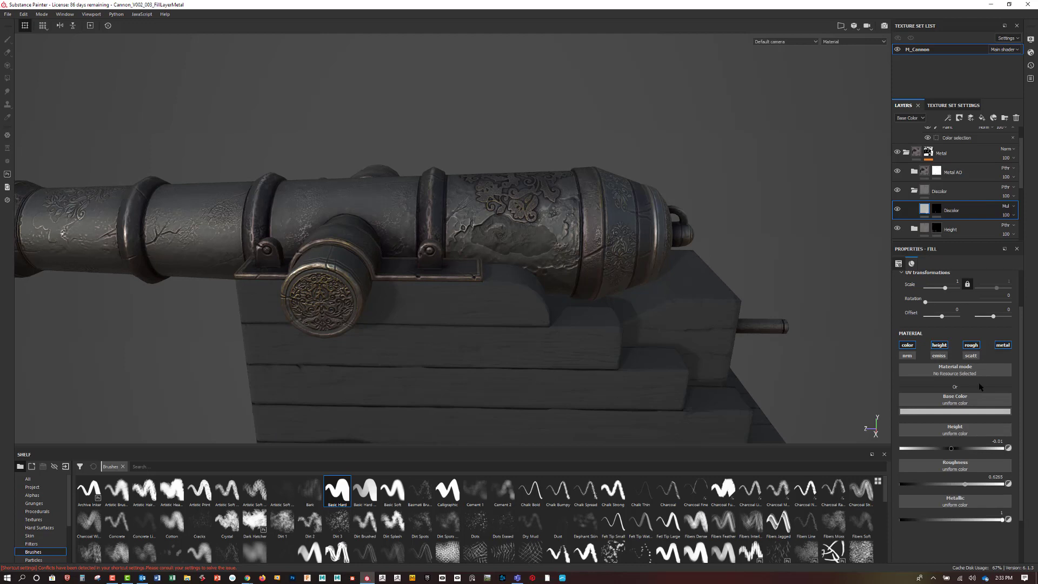
Extend the discoloration patch in the Discolor mask along the cracked edge toward the barrel ring beside the mounting bracket.
left_click(936, 210)
key("1")
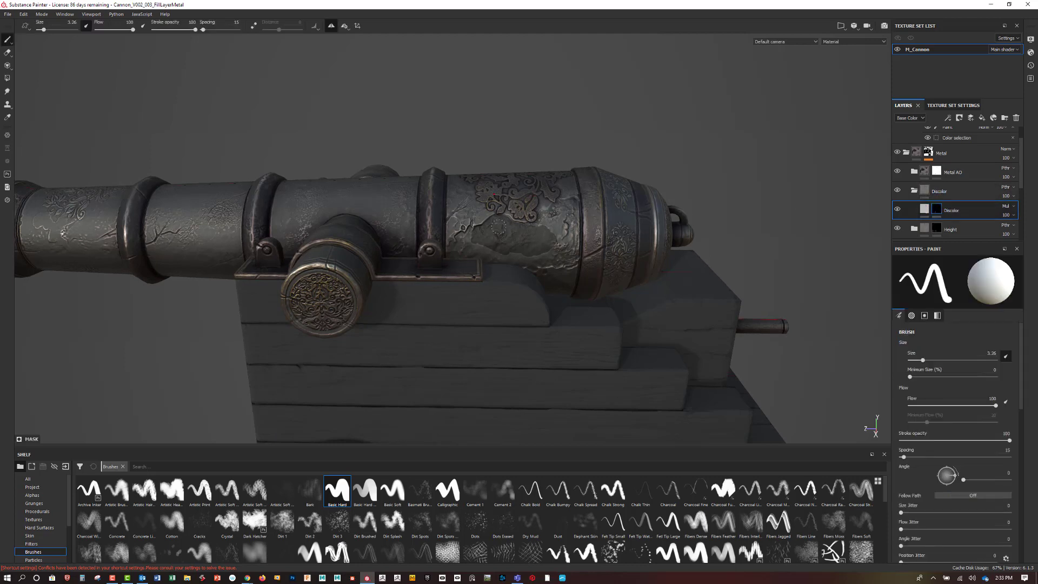
scroll(776, 352, "up", 4)
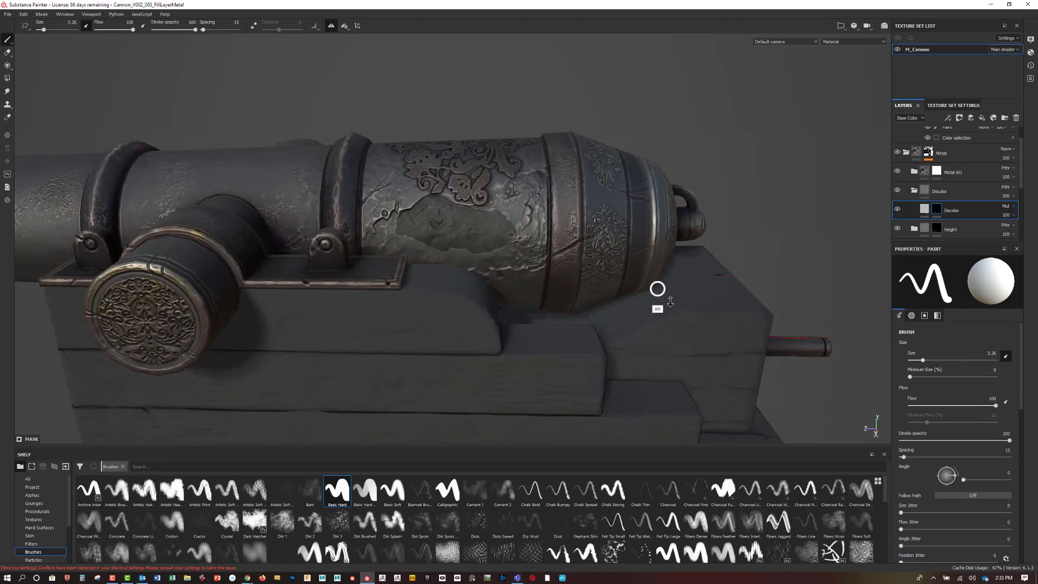
left_click_drag(655, 290, 738, 321, "alt")
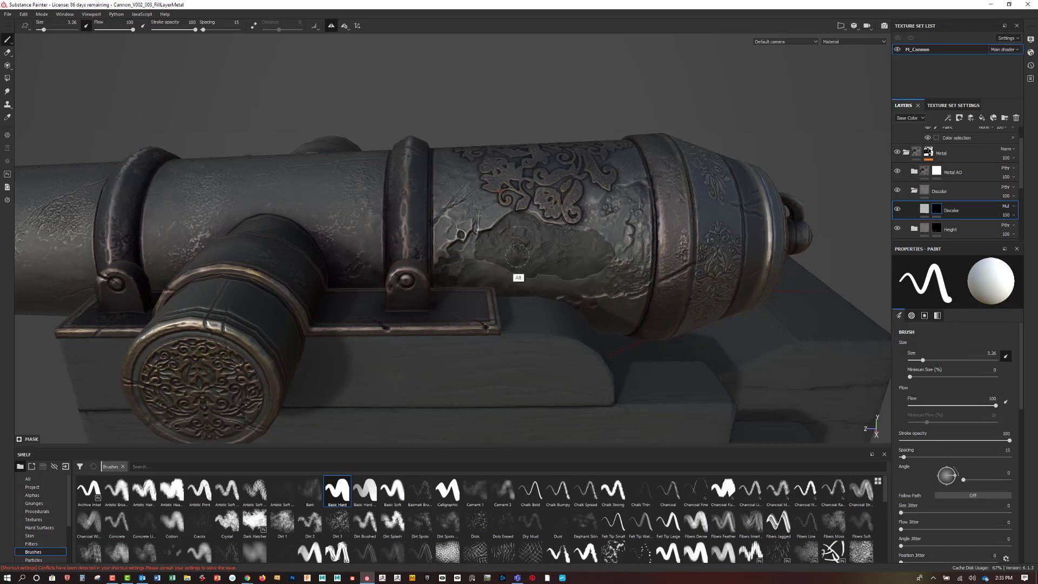
mouse_move(514, 278)
left_mouse_down("alt")
mouse_move(497, 295)
mouse_move(453, 286)
left_mouse_up("alt")
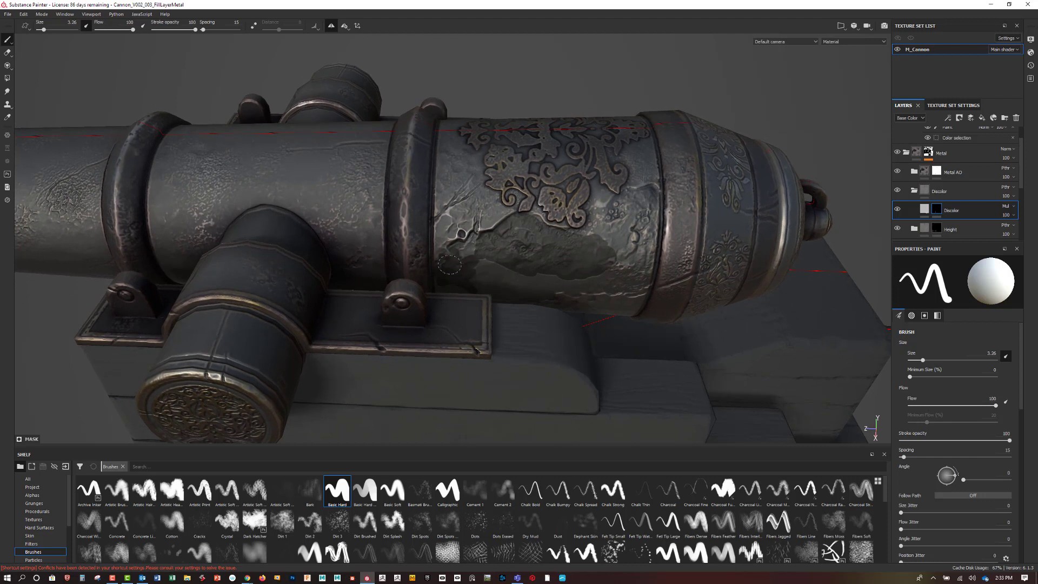
mouse_move(460, 253)
left_mouse_down()
mouse_move(473, 249)
mouse_move(537, 282)
mouse_move(476, 278)
left_mouse_up()
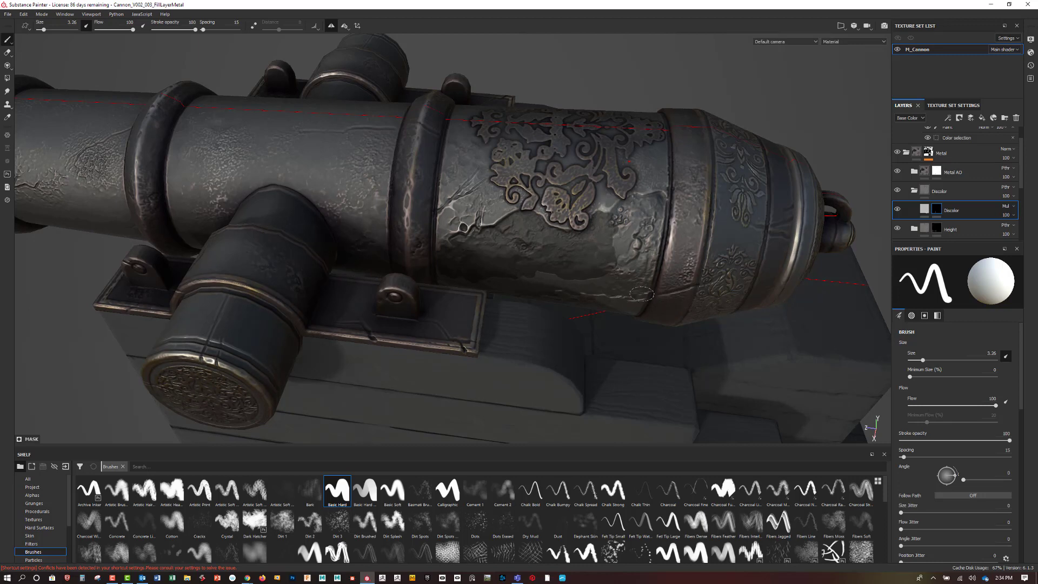
Paint the Discolor mask across the damaged metal up to the breech band and along the chipped lower edge of the barrel.
mouse_move(636, 269)
left_mouse_down("alt")
mouse_move(651, 274)
mouse_move(643, 270)
left_mouse_up("alt")
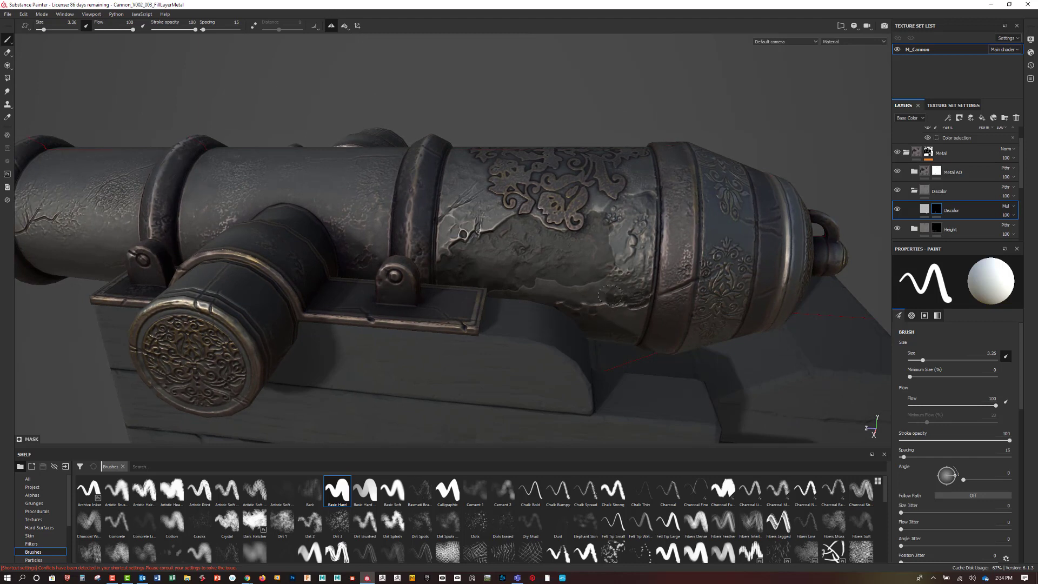
mouse_move(610, 296)
left_mouse_down()
mouse_move(628, 271)
mouse_move(613, 212)
left_mouse_up()
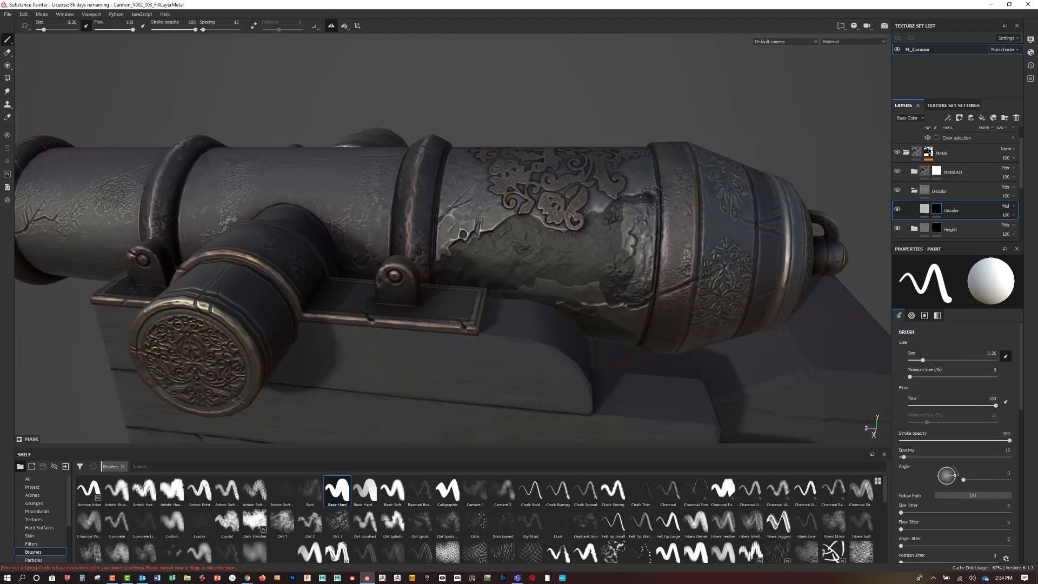
mouse_move(652, 196)
left_mouse_down()
mouse_move(648, 289)
mouse_move(625, 219)
mouse_move(642, 207)
mouse_move(602, 290)
mouse_move(579, 278)
mouse_move(602, 295)
left_mouse_up()
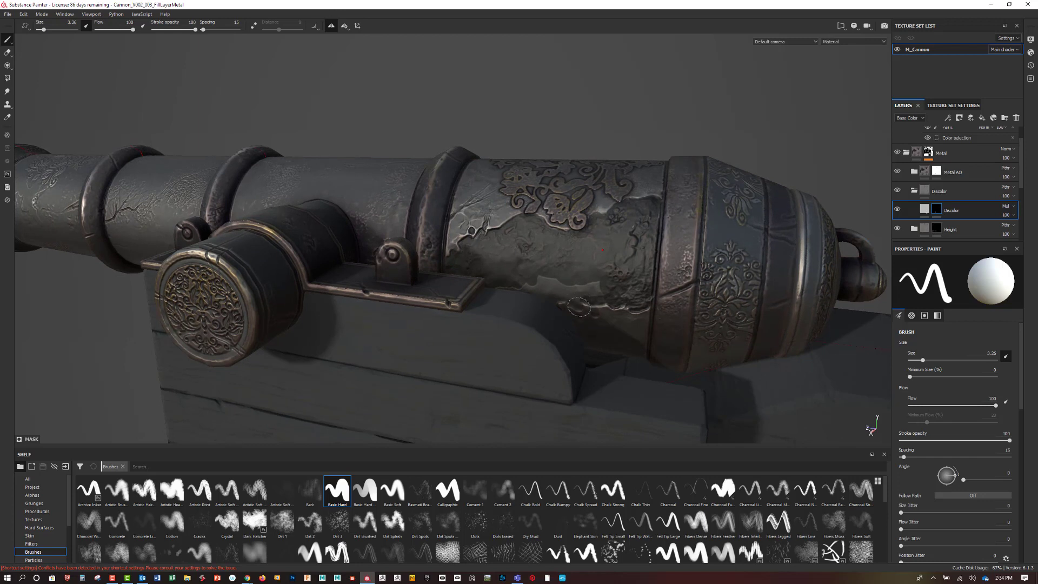
left_click(577, 308)
mouse_move(581, 311)
left_mouse_down()
mouse_move(568, 287)
mouse_move(576, 295)
mouse_move(549, 310)
mouse_move(576, 294)
mouse_move(539, 295)
left_mouse_up()
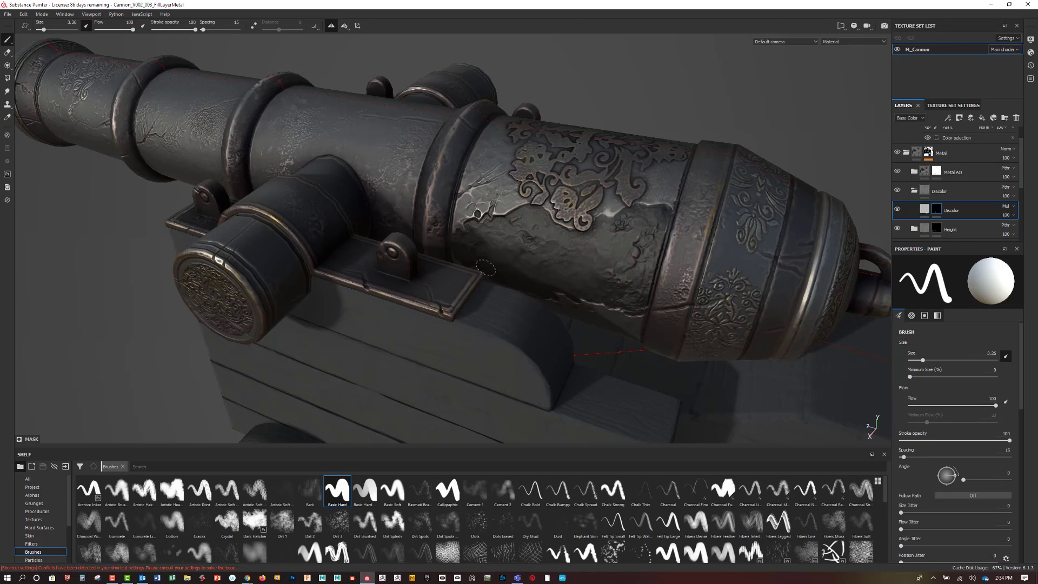
Reduce the brush size to 0.98 and refine the discoloration patch's edge along the cracks between the ornament and the breech band.
left_click_drag(629, 267, 608, 230, "alt")
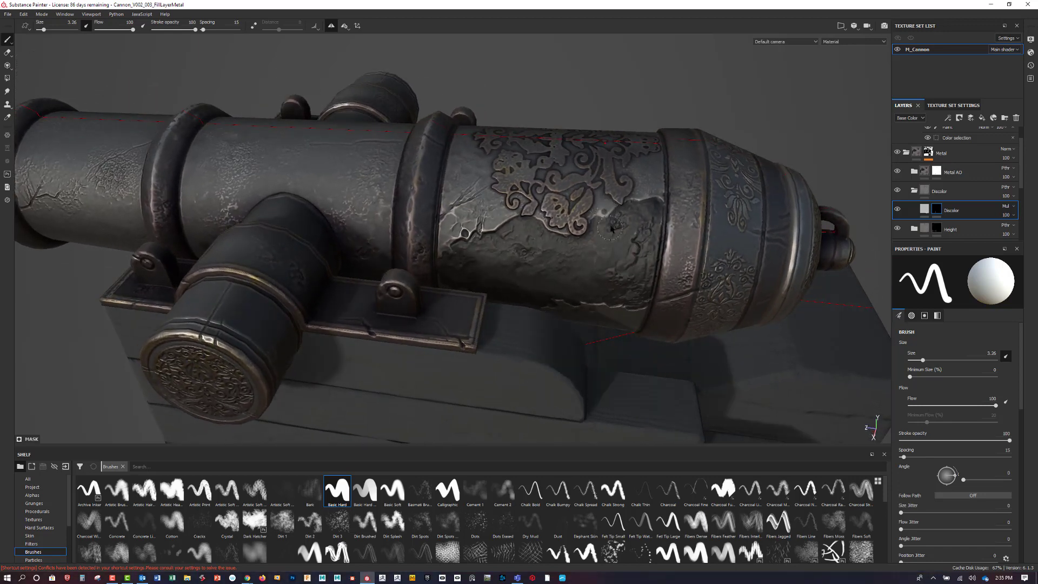
mouse_move(605, 216)
right_mouse_down("ctrl")
mouse_move(616, 215)
mouse_move(606, 213)
right_mouse_up("ctrl")
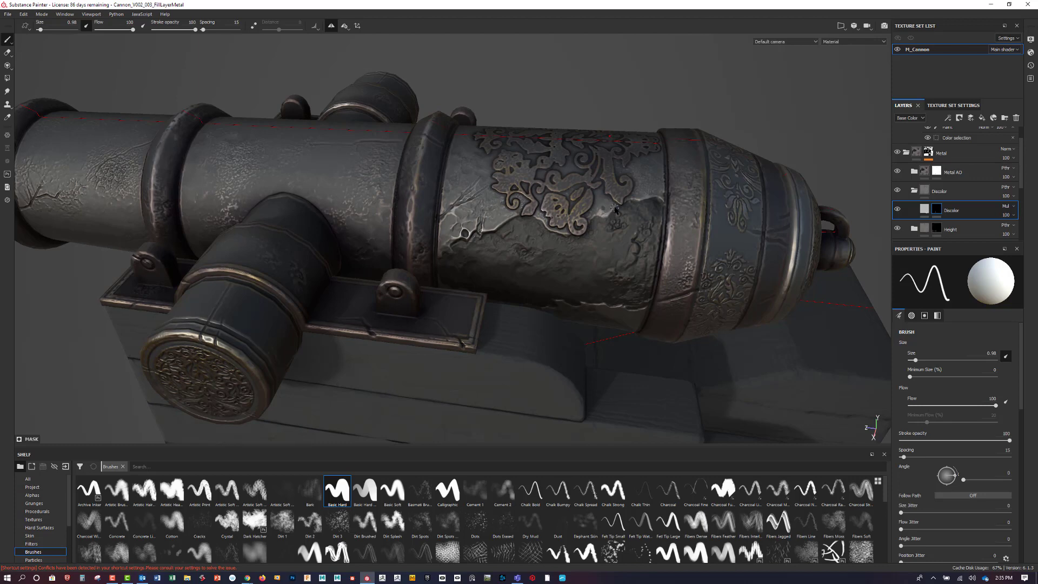
scroll(637, 276, "up", 2)
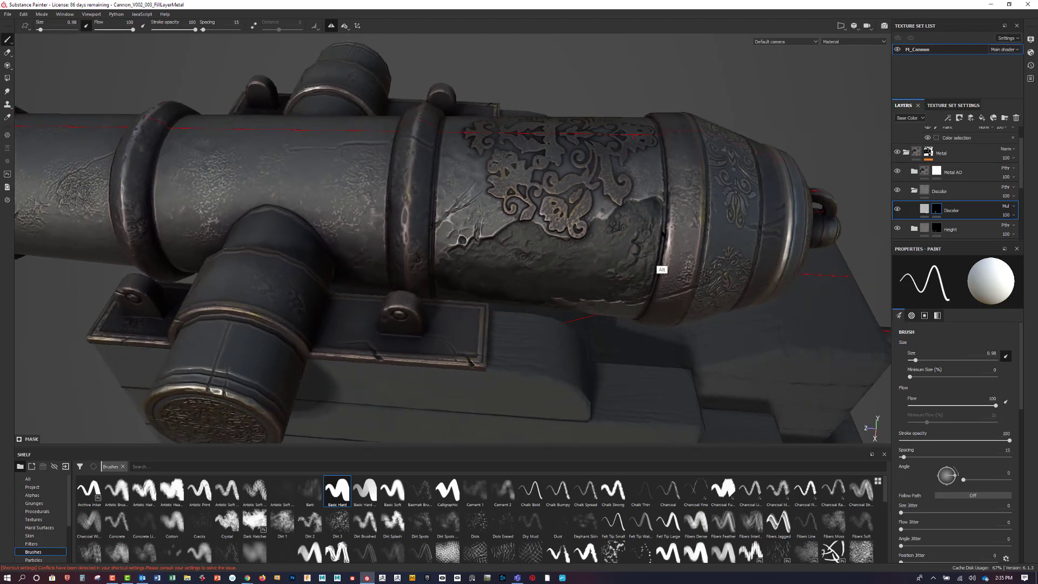
scroll(644, 261, "up", 1)
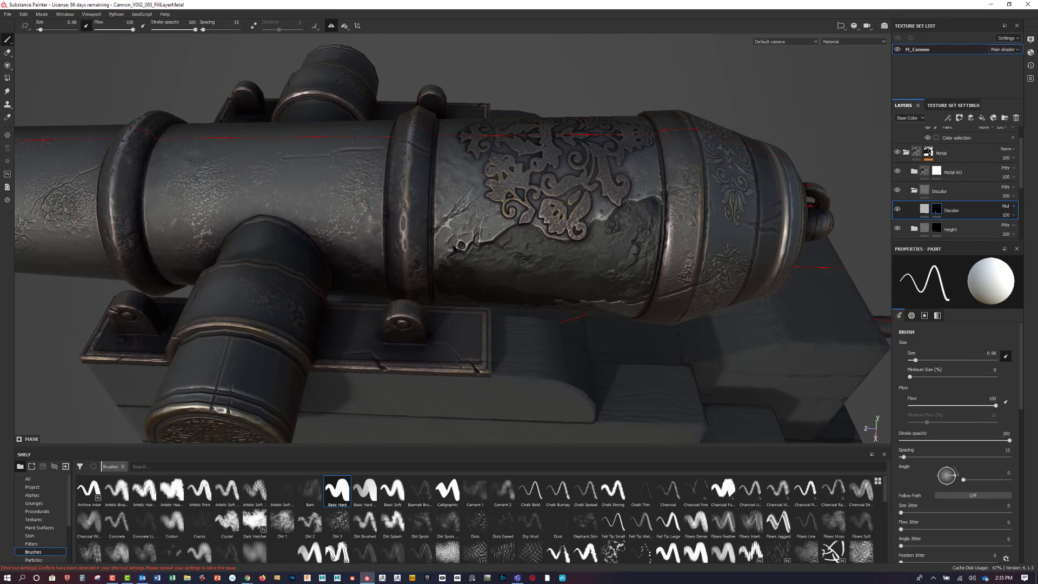
left_click_drag(619, 254, 701, 279, "alt")
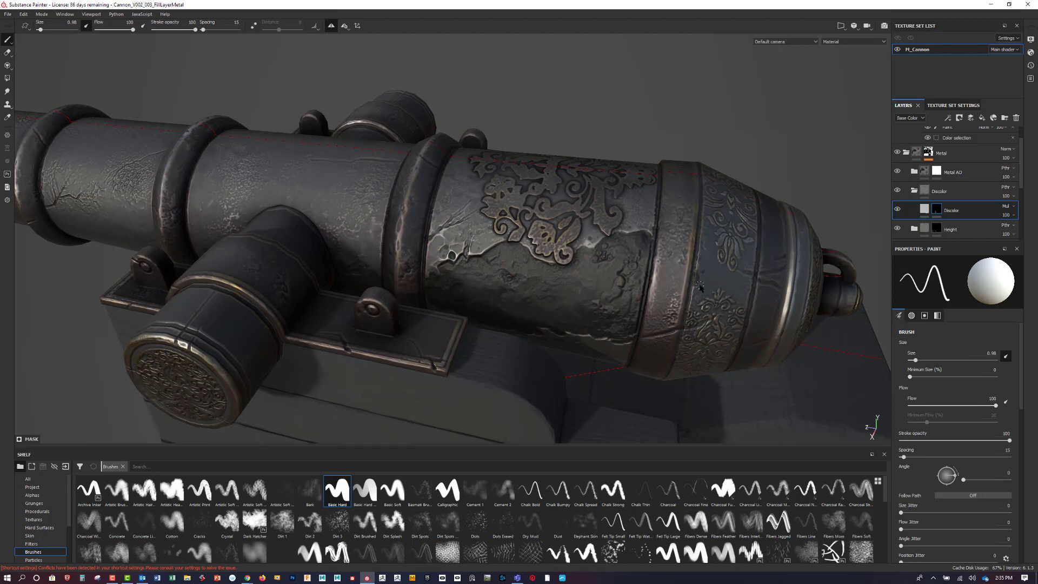
left_click_drag(700, 286, 681, 255, "alt")
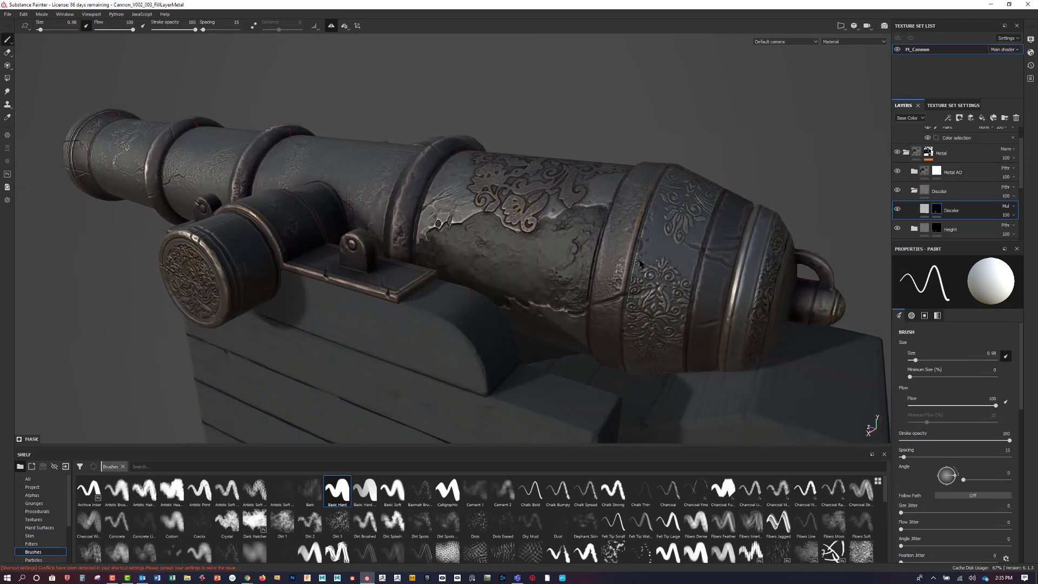
Examine the painted discoloration patch on the barrel from above, from the side and from the breech end.
scroll(669, 257, "up", 3)
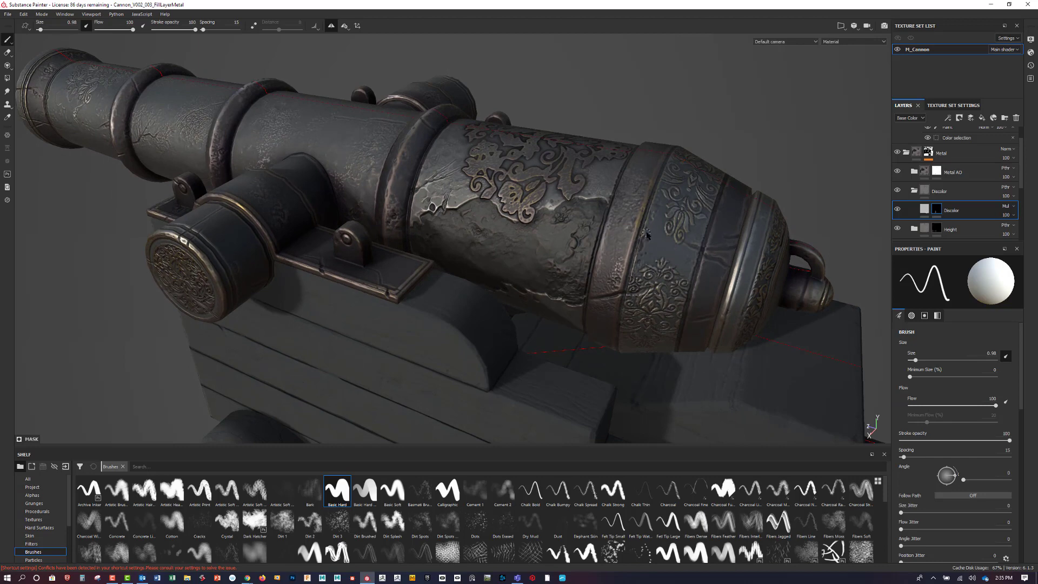
scroll(631, 239, "up", 3)
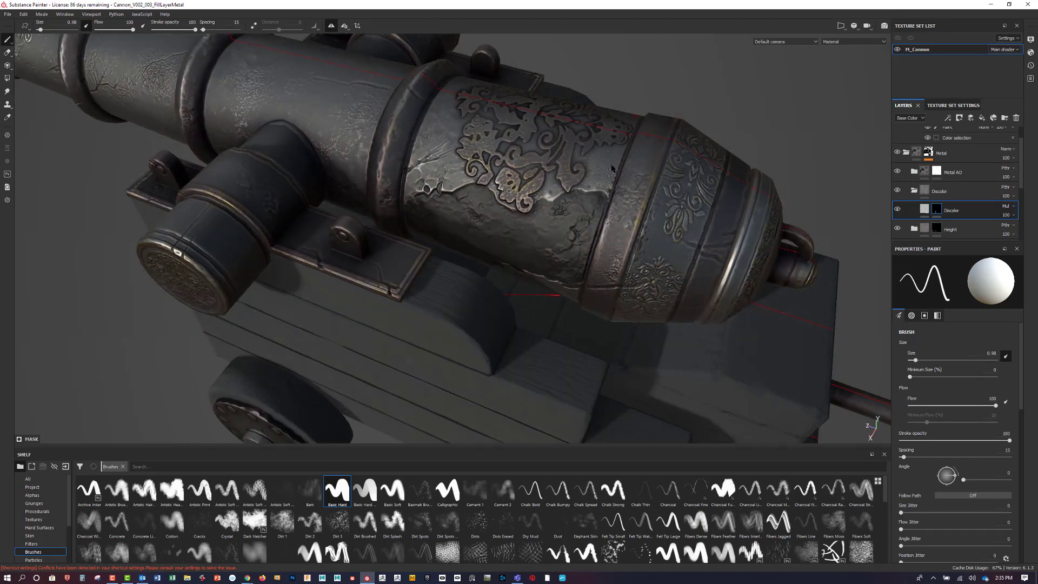
left_click_drag(600, 254, 674, 297, "alt")
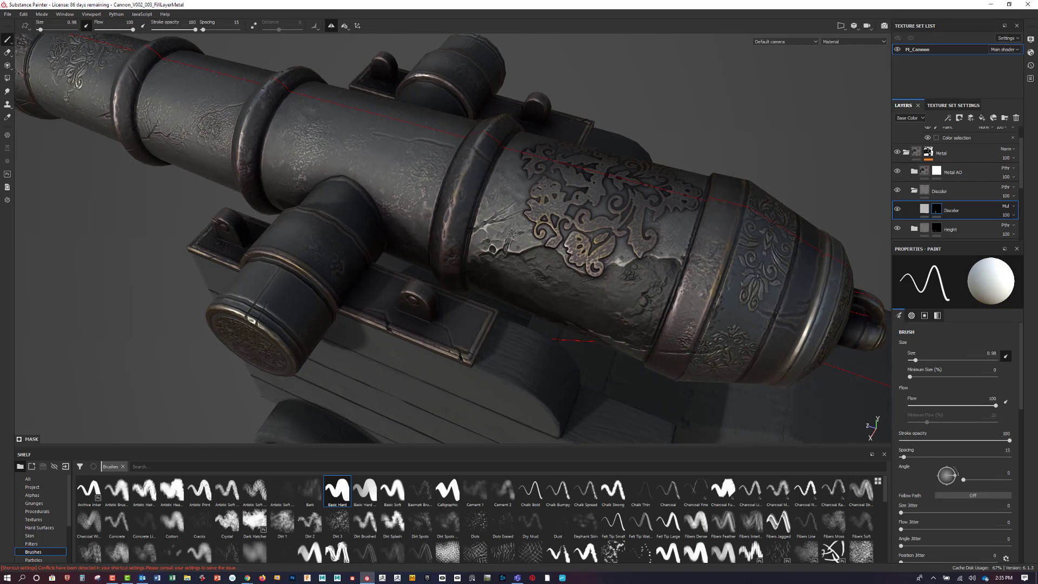
left_click_drag(740, 337, 725, 301, "alt")
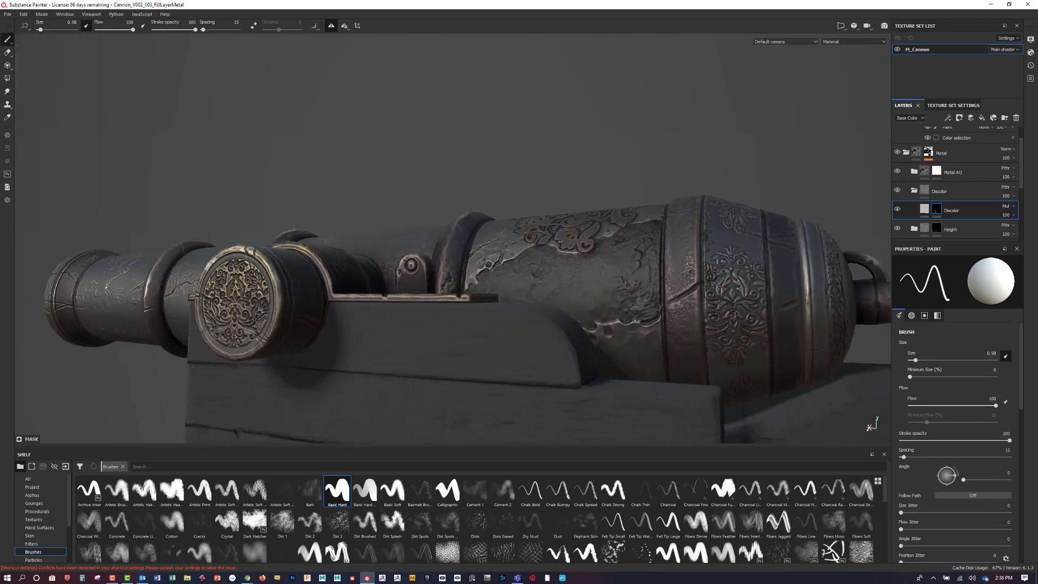
left_click_drag(636, 334, 671, 296, "alt")
left_click_drag(742, 268, 746, 313, "alt")
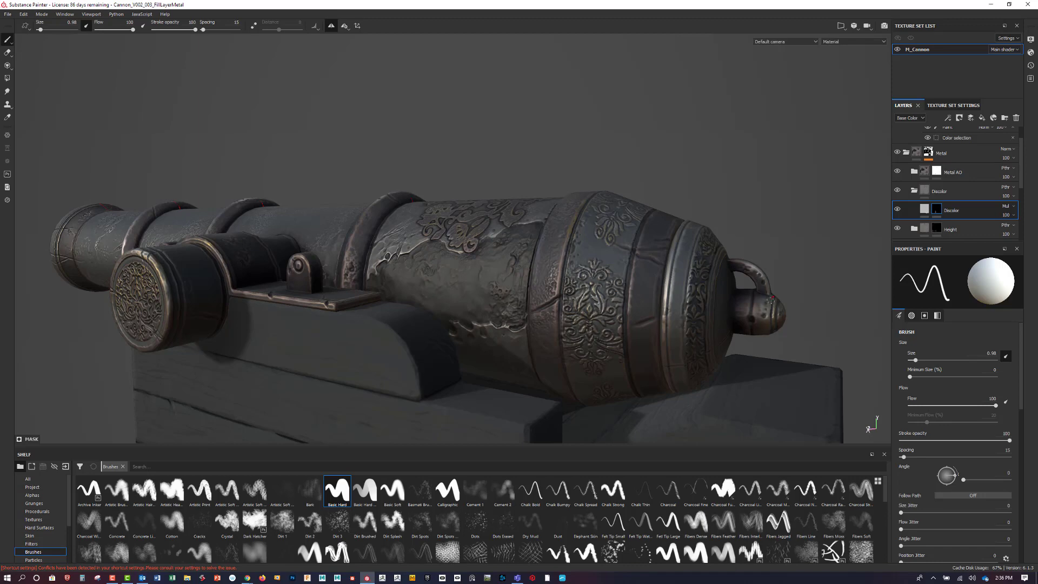
left_click_drag(754, 296, 519, 314, "alt")
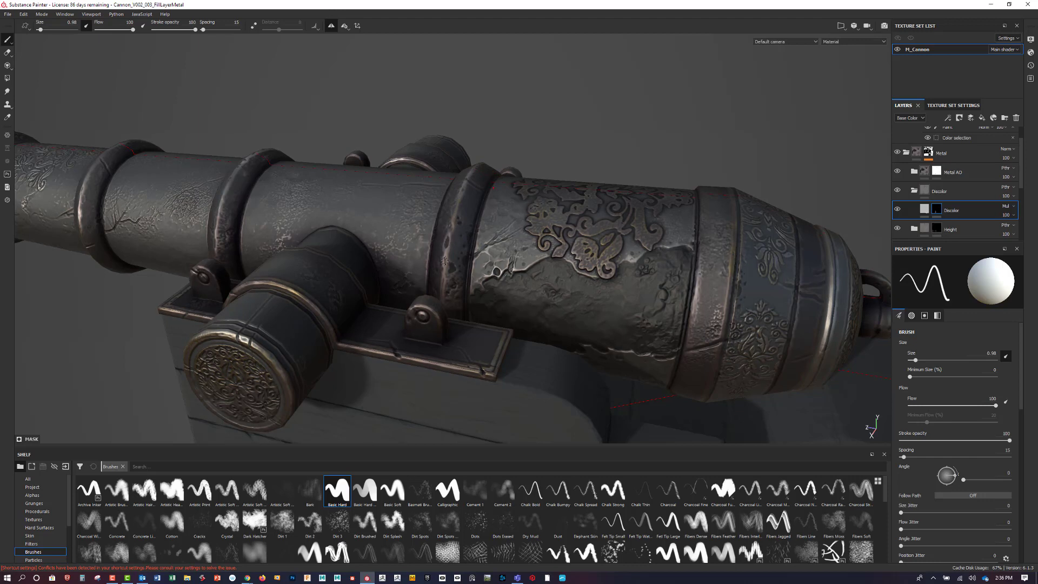
left_click_drag(462, 229, 557, 311, "alt")
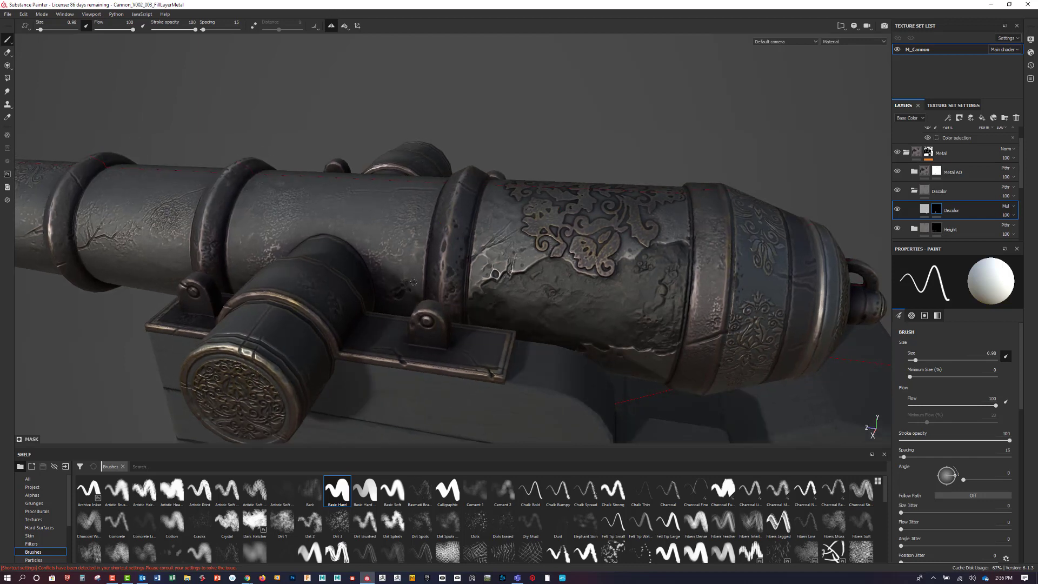
Paint small discoloration spots in the Discolor mask beside the muzzle ornament and along the cracks between the front barrel rings.
left_click_drag(389, 250, 546, 269, "alt")
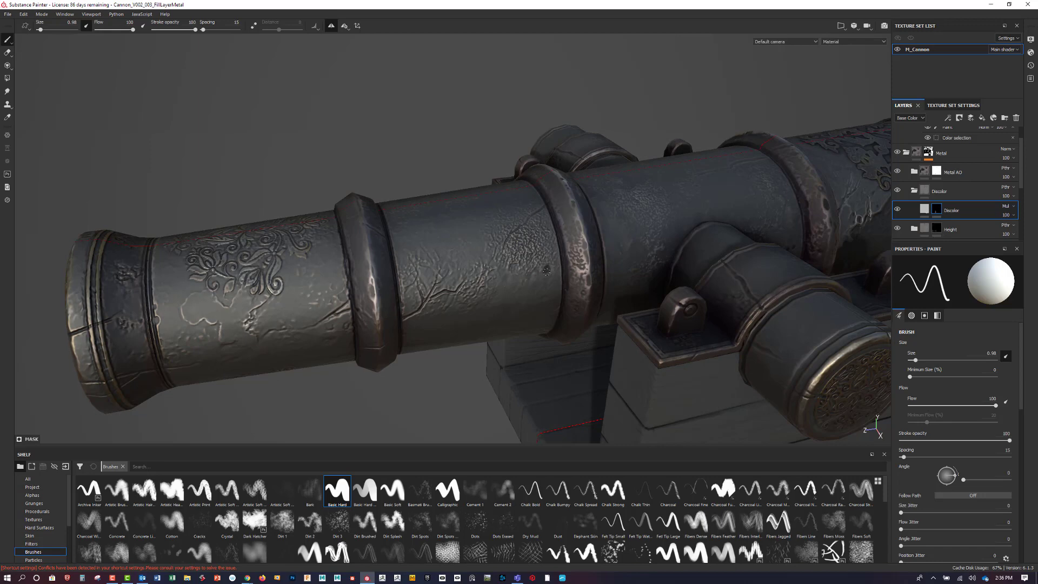
mouse_move(626, 282)
left_mouse_down("alt")
mouse_move(457, 258)
mouse_move(510, 290)
mouse_move(515, 278)
mouse_move(636, 291)
left_mouse_up("alt")
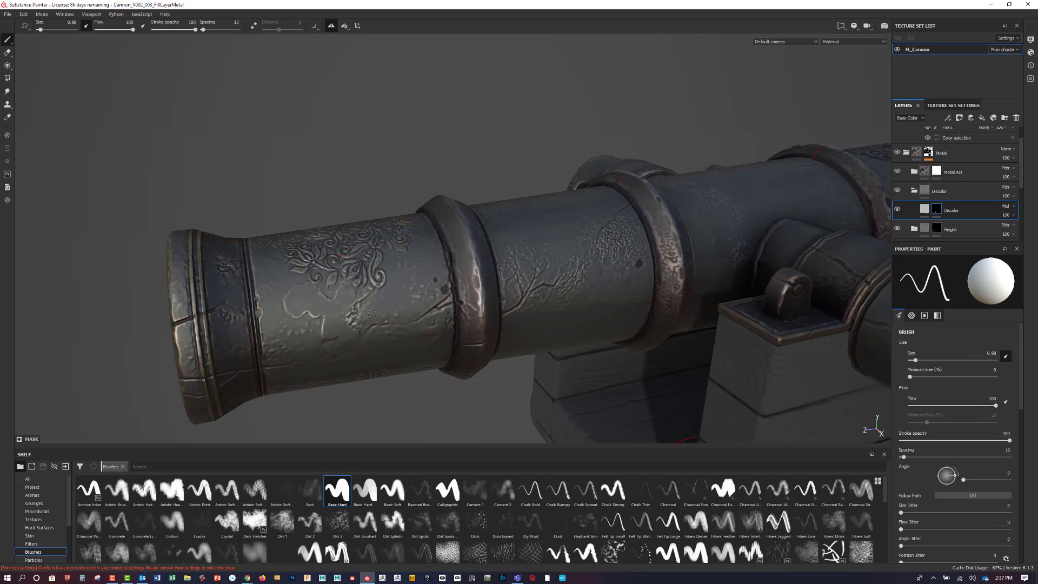
mouse_move(503, 334)
left_mouse_down("alt")
mouse_move(465, 354)
mouse_move(362, 333)
left_mouse_up("alt")
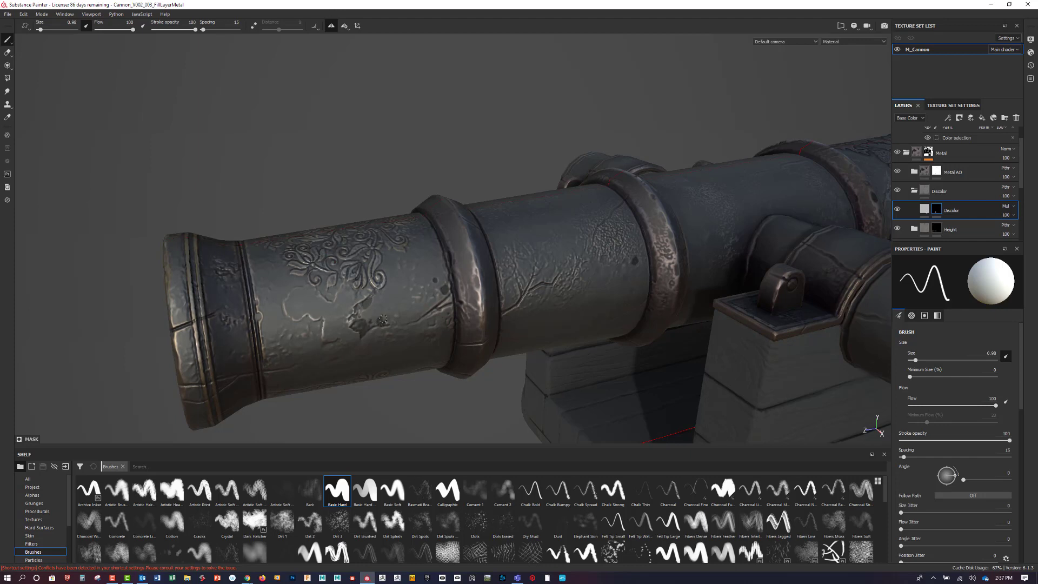
left_click_drag(382, 320, 389, 323)
mouse_move(504, 269)
left_mouse_down("alt")
mouse_move(524, 319)
mouse_move(567, 313)
left_mouse_up("alt")
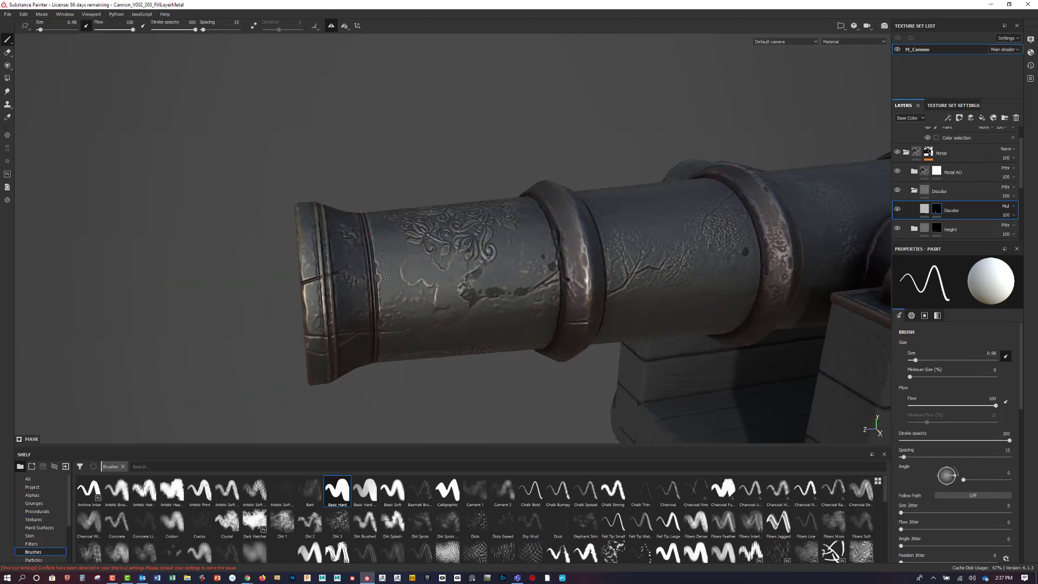
left_click_drag(502, 311, 456, 290, "alt")
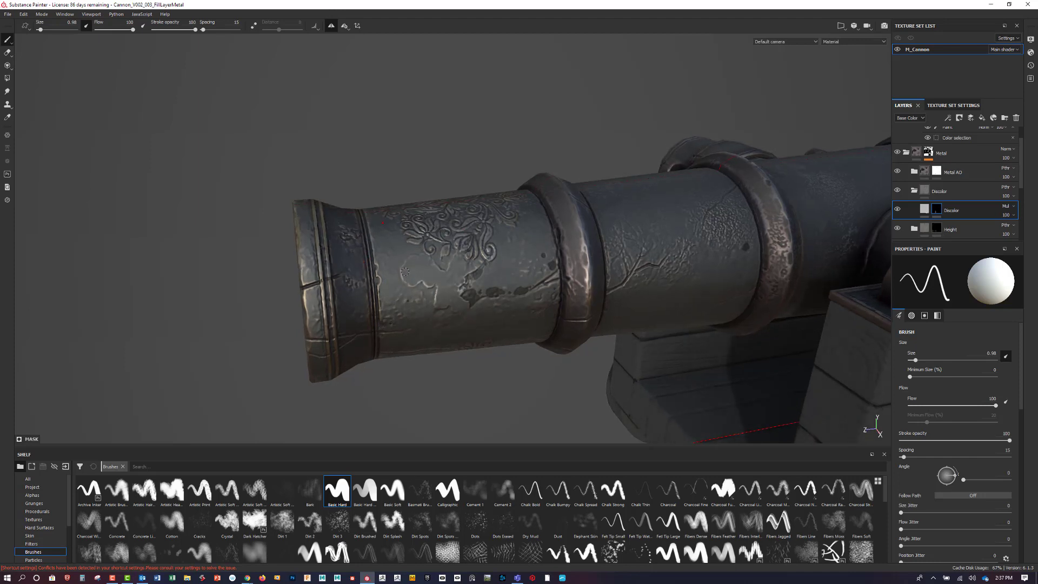
left_click_drag(405, 271, 452, 310, "alt")
mouse_move(473, 307)
left_mouse_down("alt")
mouse_move(592, 273)
mouse_move(582, 240)
mouse_move(577, 268)
mouse_move(486, 299)
left_mouse_up("alt")
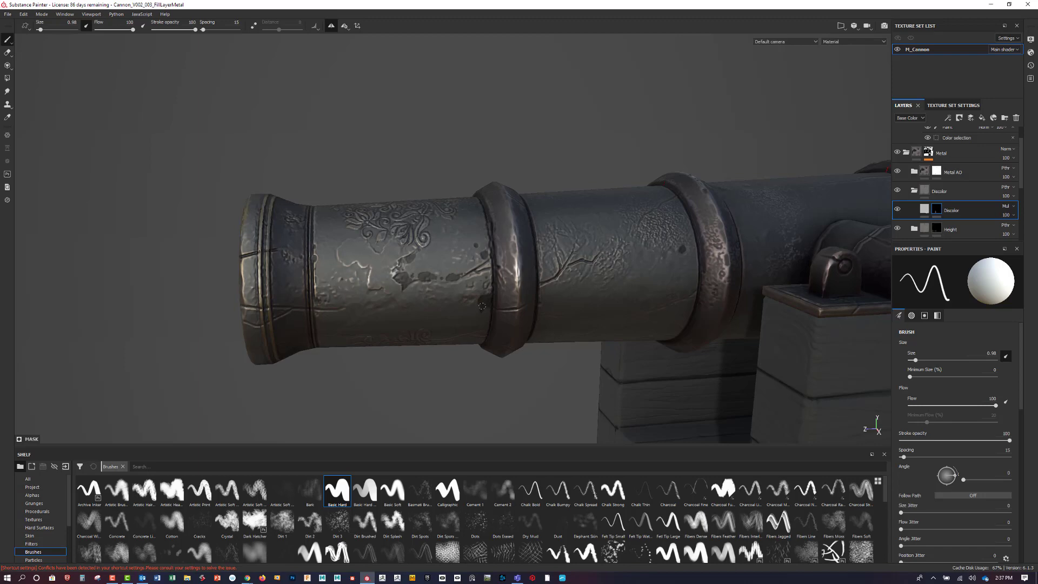
left_click_drag(567, 257, 623, 313, "alt")
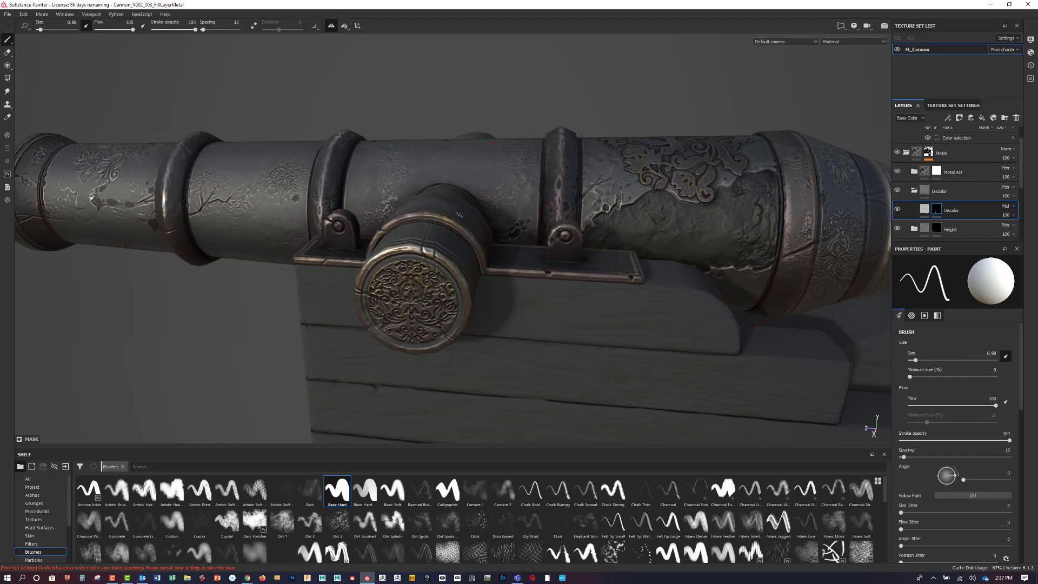
Add a white mask to the Discolor folder and apply a Levels effect to that mask.
left_click(979, 192)
left_click(960, 118)
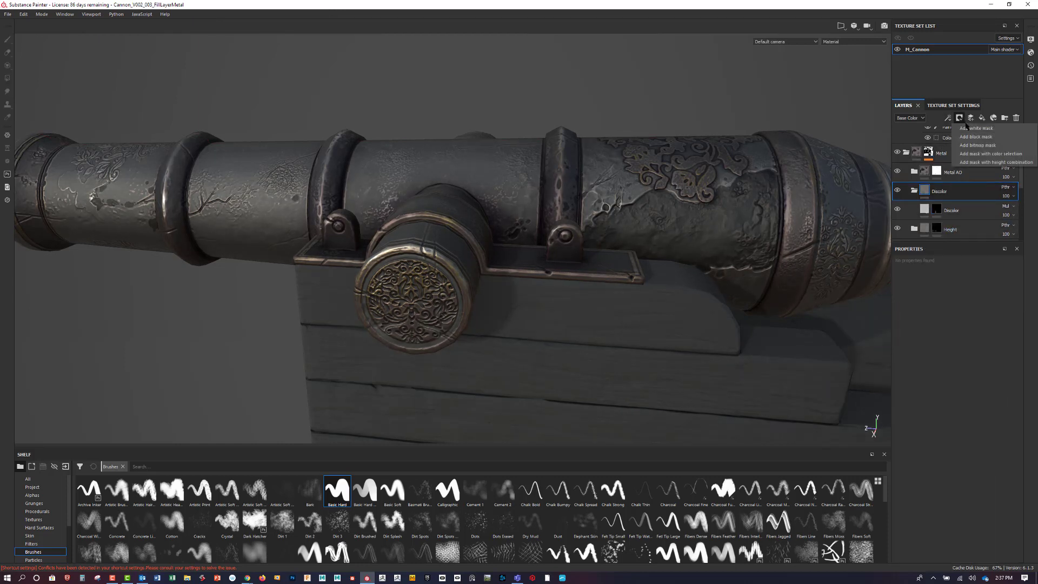
left_click(973, 129)
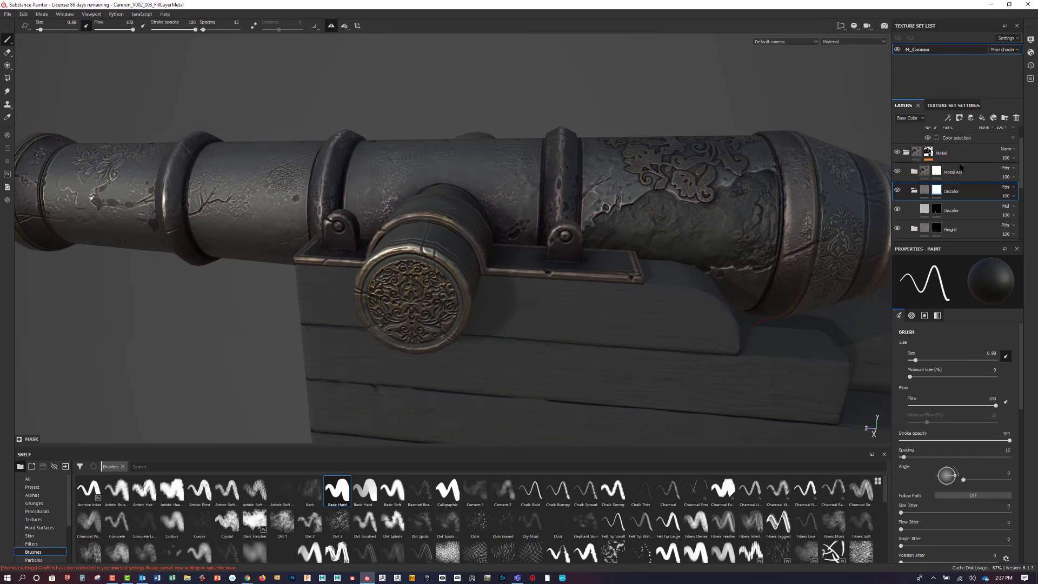
left_click(937, 192)
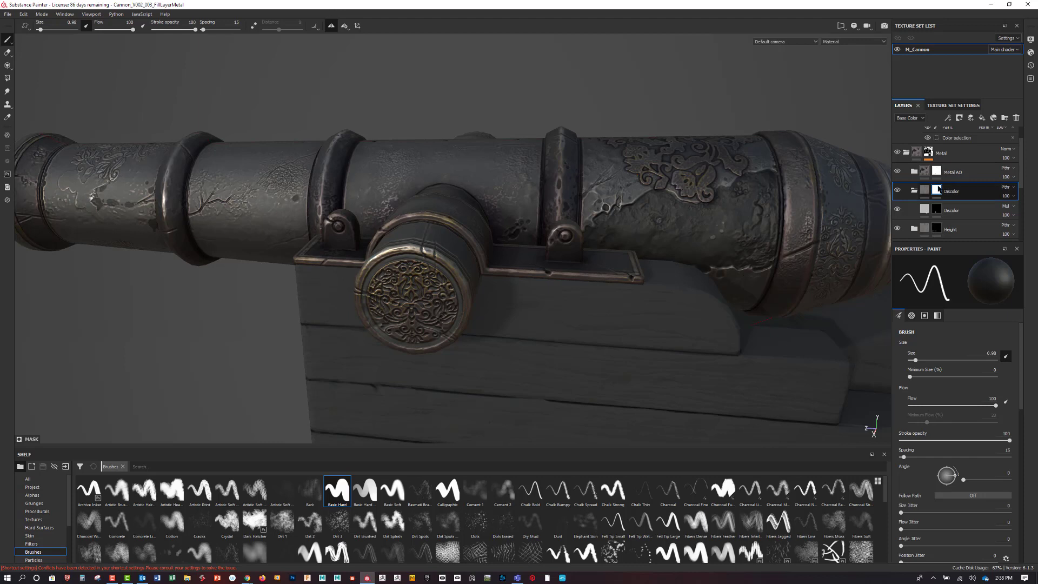
left_click(947, 118)
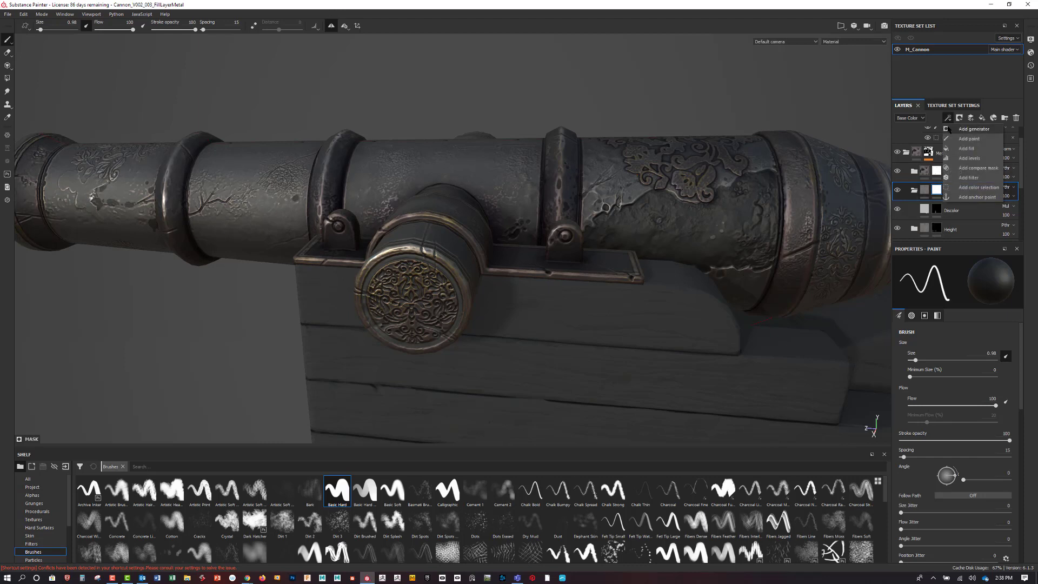
left_click(978, 158)
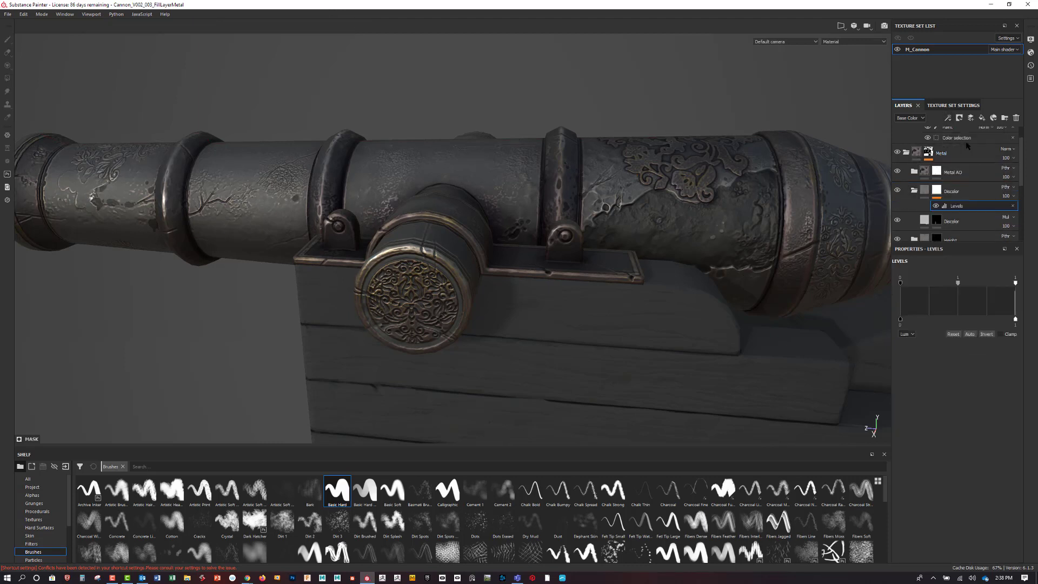
Lower the white output level of the Discolor folder mask's Levels effect to about 0.53, judging the effect on the whole cannon.
left_click_drag(1010, 322, 951, 319)
left_click_drag(751, 306, 741, 284, "alt")
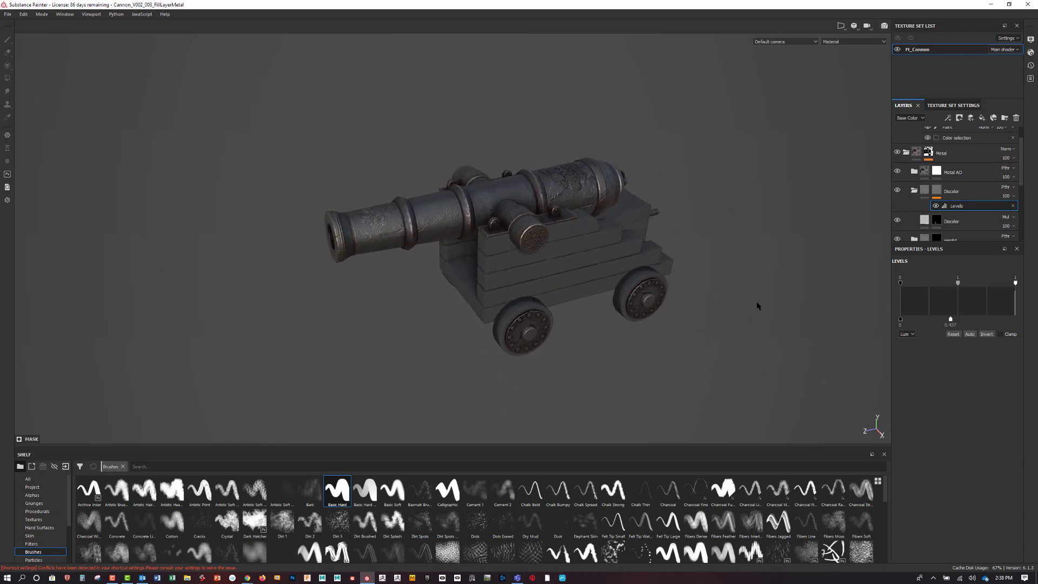
double_click(949, 323)
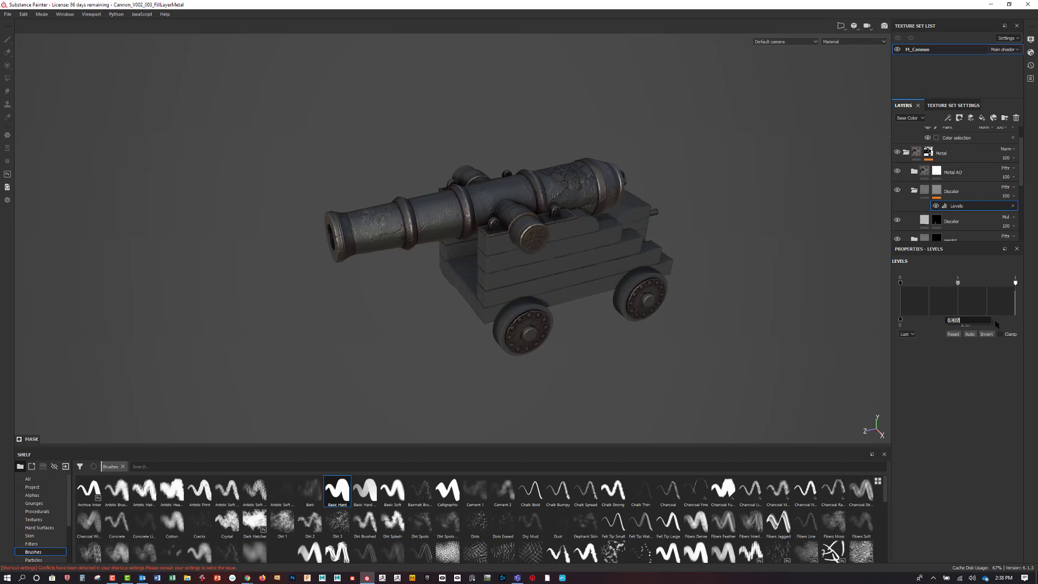
key("Return")
left_click_drag(727, 299, 676, 335, "alt")
mouse_move(710, 291)
left_mouse_down("alt")
mouse_move(781, 287)
mouse_move(684, 286)
mouse_move(703, 311)
left_mouse_up("alt")
right_click_drag(752, 335, 714, 332, "alt")
middle_click_drag(713, 332, 781, 329, "alt")
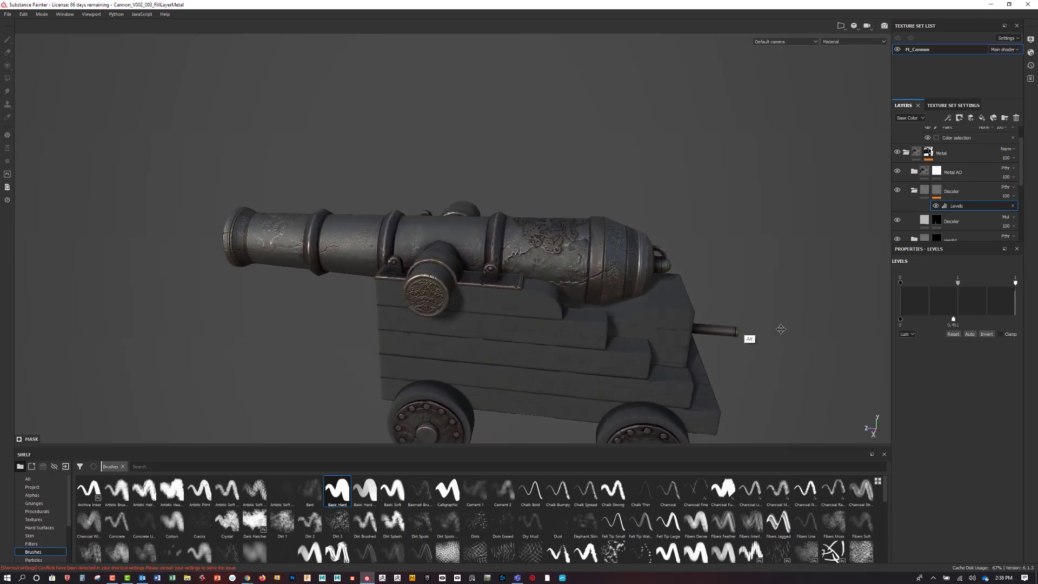
left_click_drag(780, 329, 743, 312, "alt")
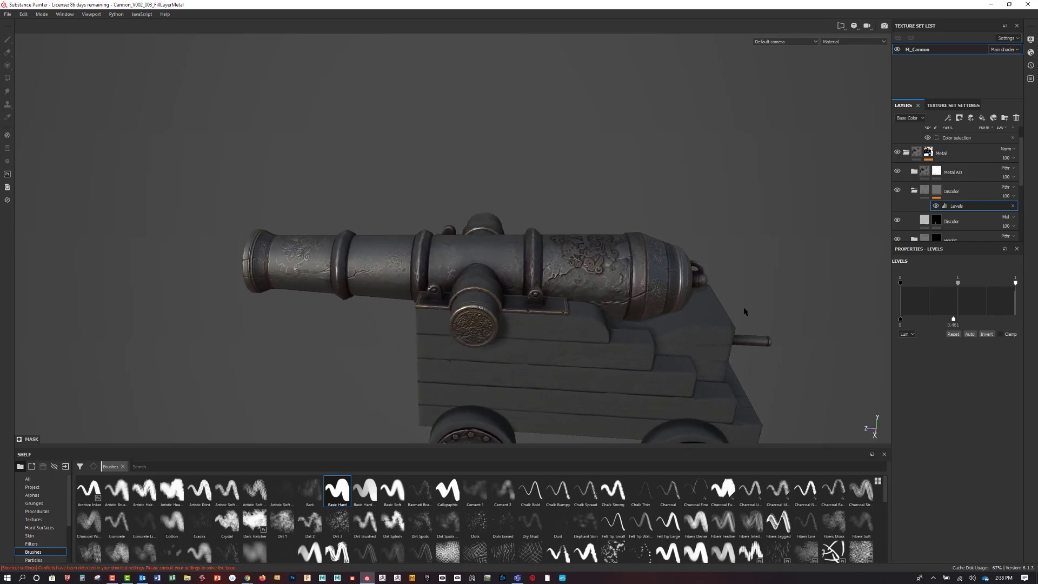
left_click_drag(953, 319, 960, 319)
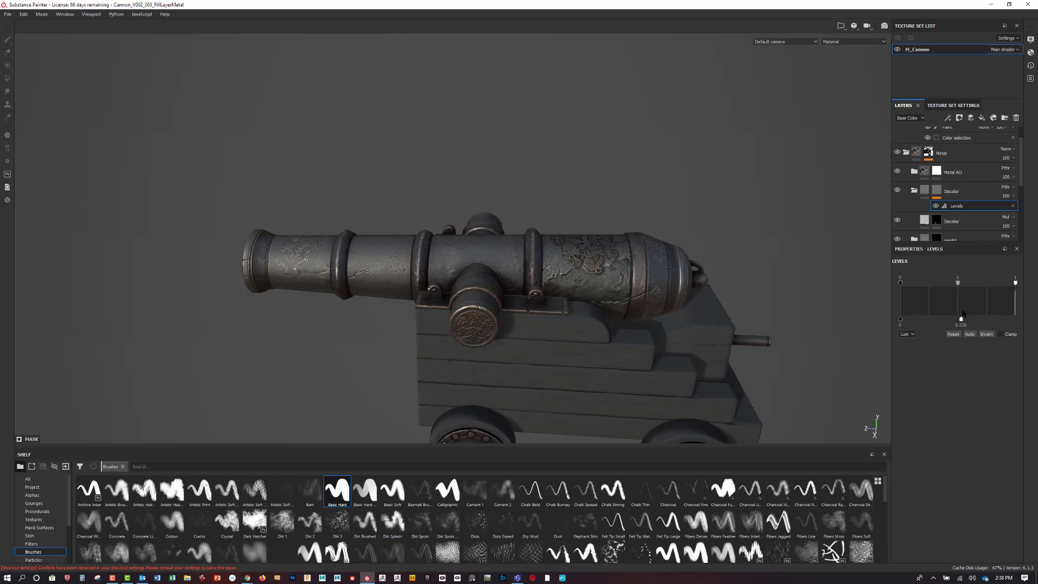
Examine the discoloration along the barrel and around the muzzle up close, with the Discolor layer's mask selected.
left_click_drag(653, 265, 776, 273, "alt")
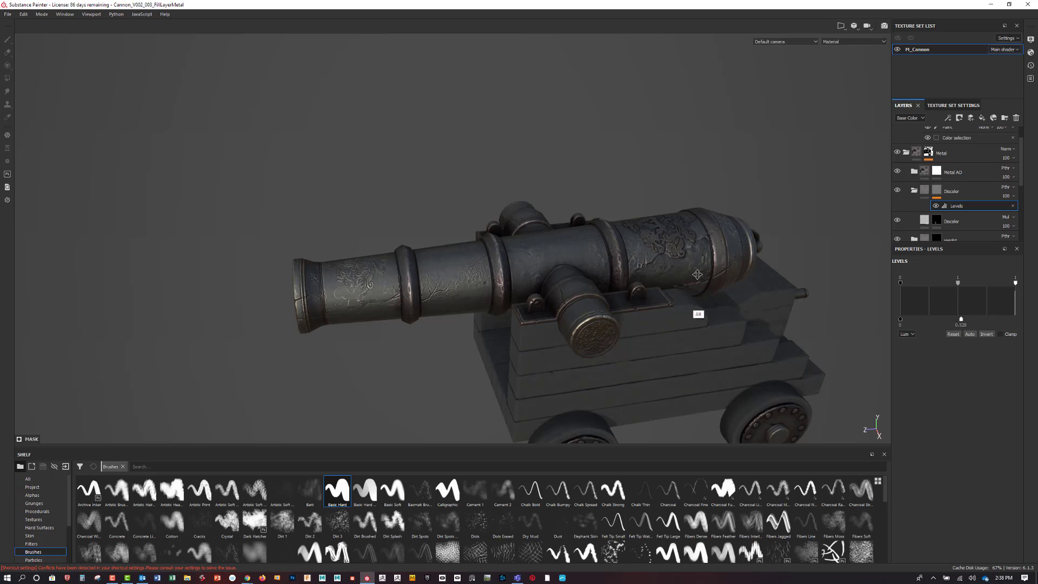
left_click_drag(698, 314, 756, 278, "alt")
right_click_drag(755, 279, 679, 305, "alt")
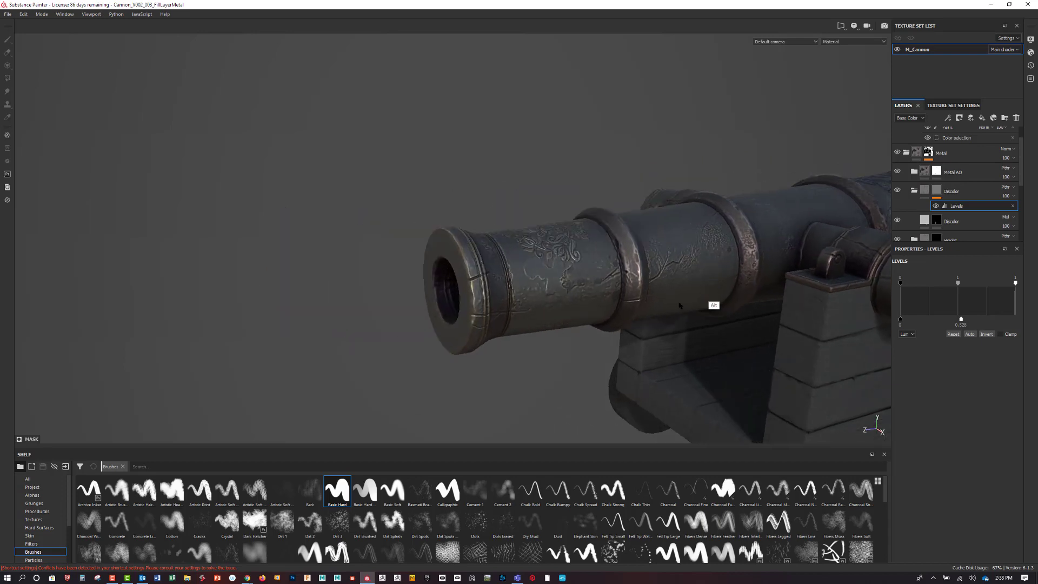
left_click_drag(679, 306, 681, 339, "alt")
right_click_drag(681, 339, 639, 324, "alt")
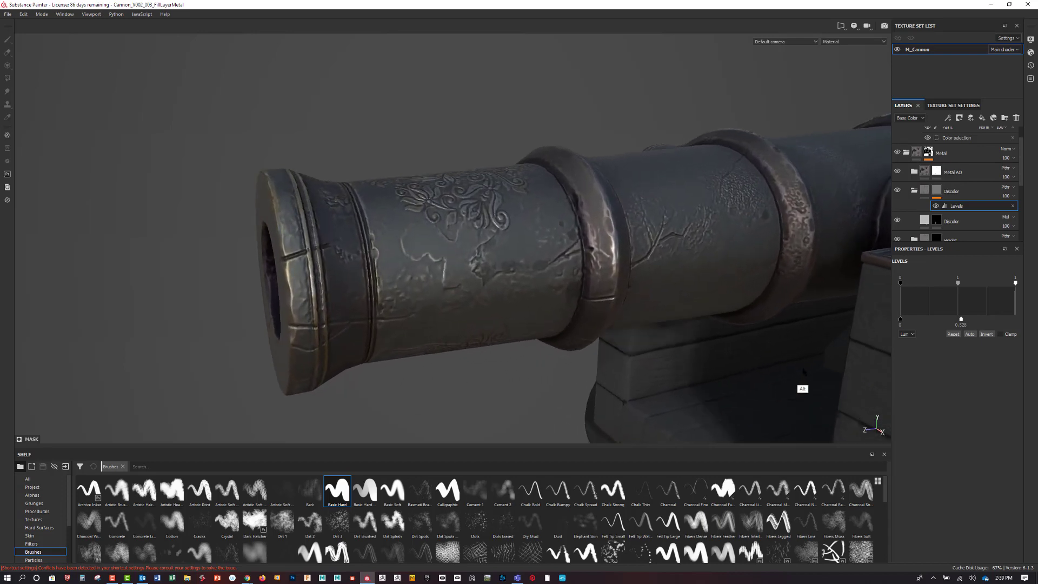
middle_click_drag(638, 324, 739, 319, "alt")
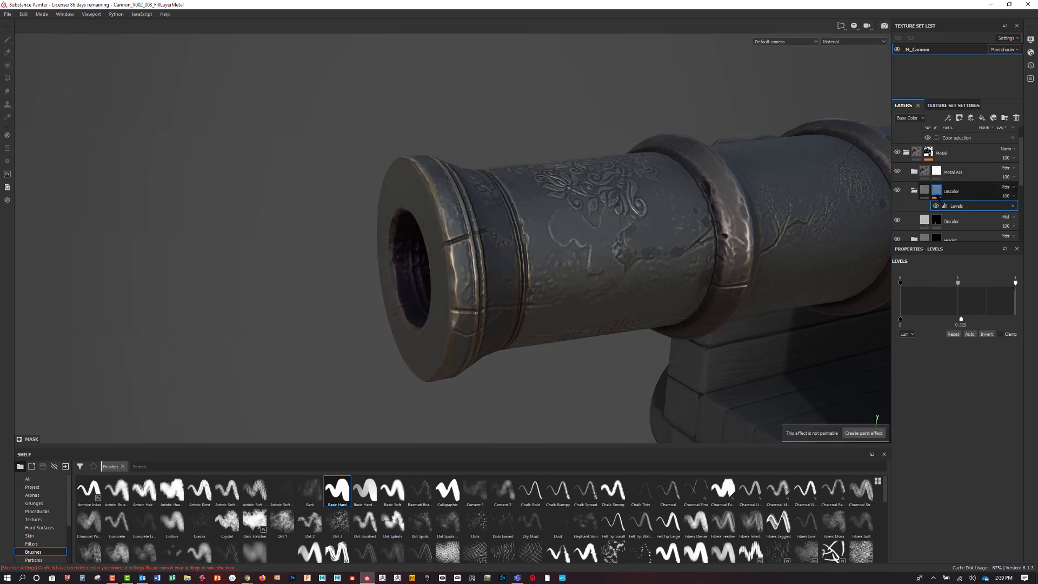
left_click(933, 219)
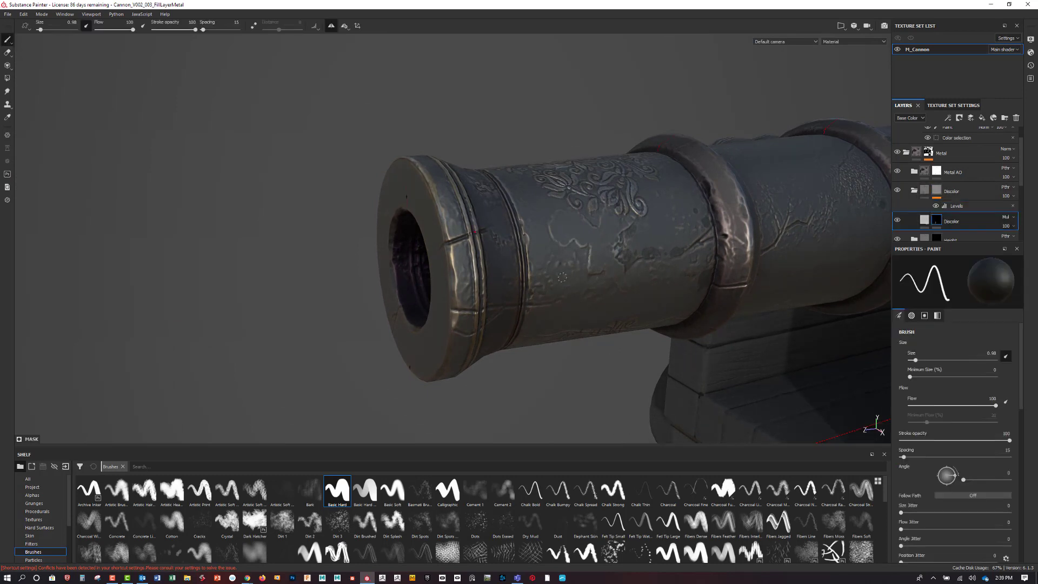
left_click_drag(563, 277, 558, 294, "alt")
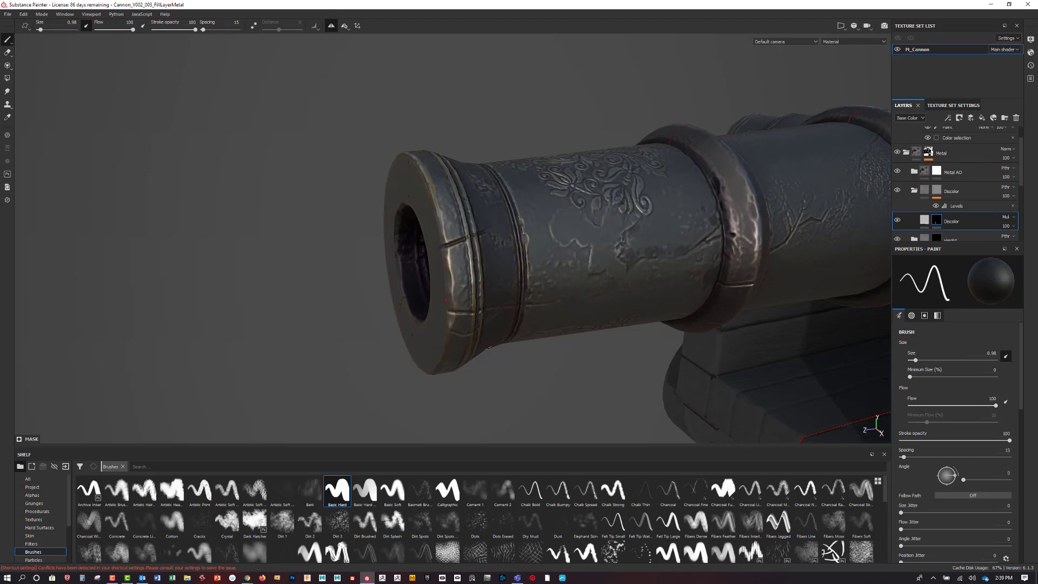
left_click_drag(612, 359, 473, 283, "alt")
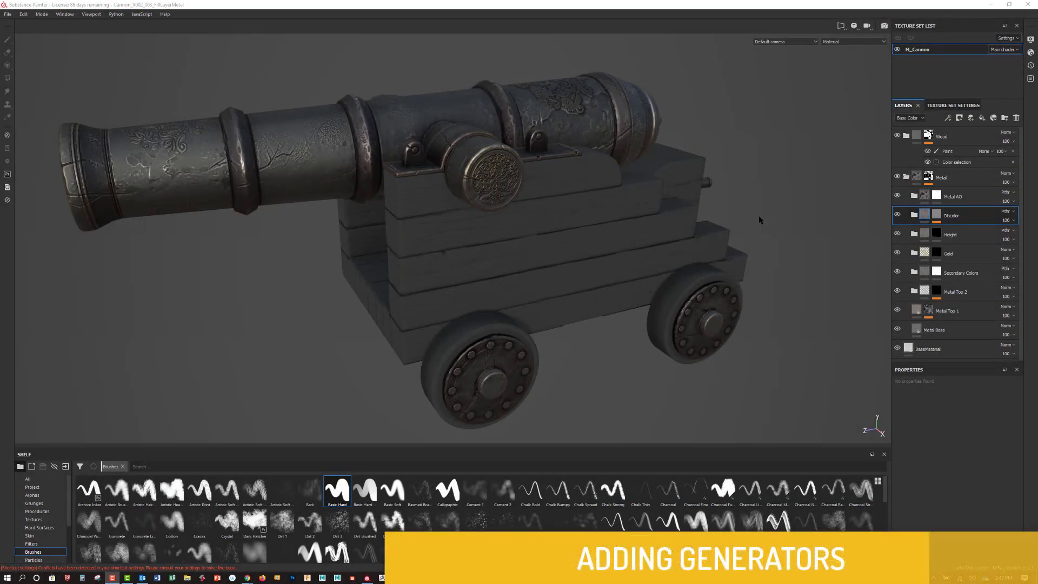
Add a new folder directly above the Metal AO folder and open its name for editing.
left_click(970, 197)
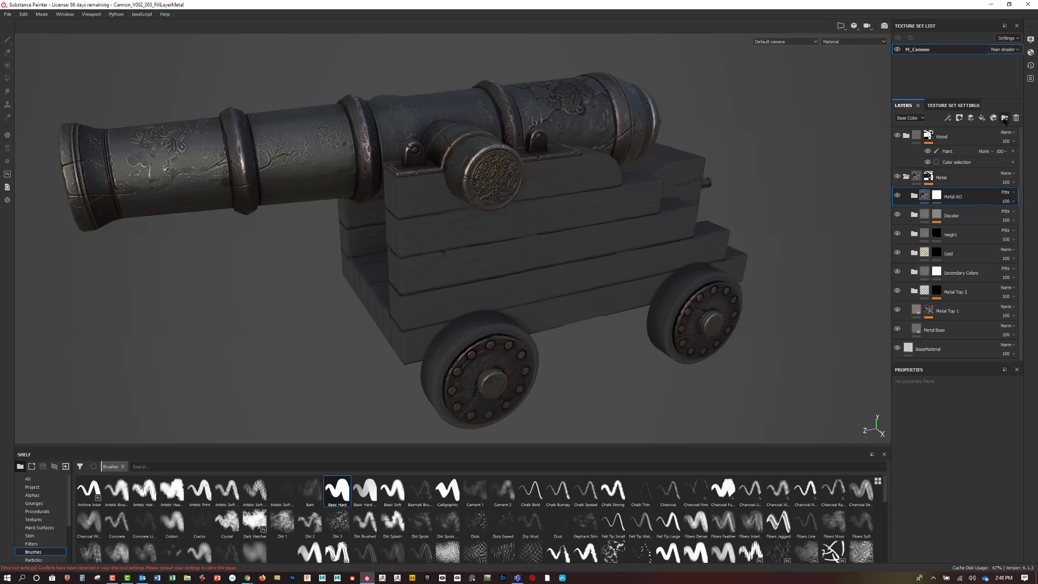
left_click(1004, 118)
double_click(949, 198)
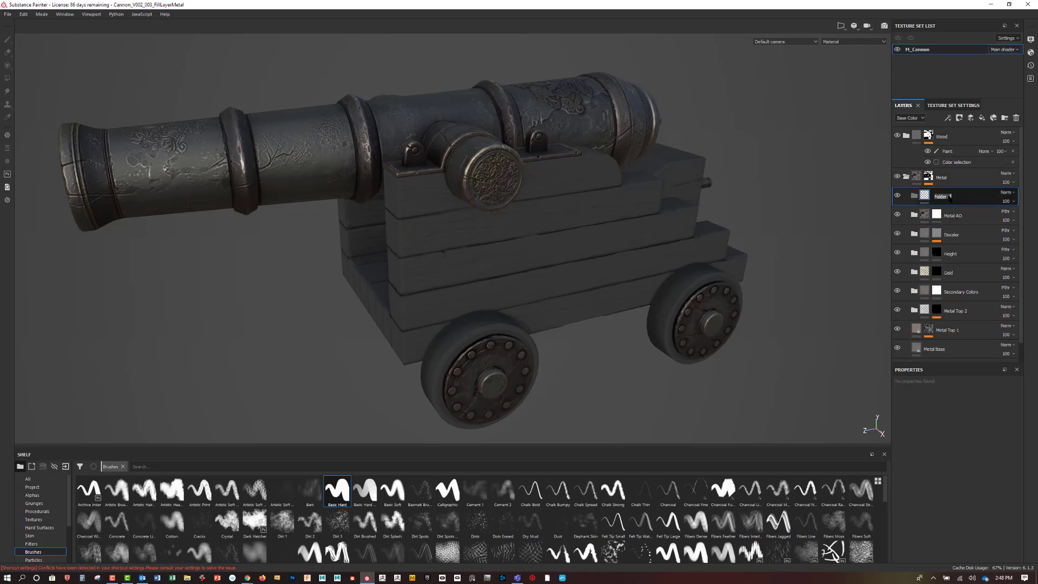
Name the new folder in the Metal group Gen 1 and add a fill layer inside it, also named Gen 1.
type("Gen 1")
key("Return")
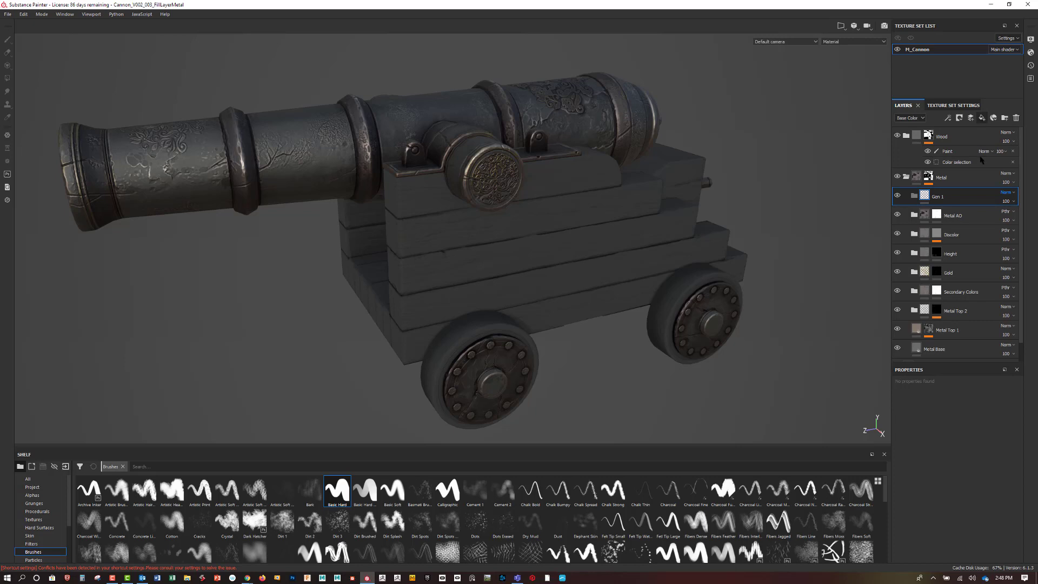
left_click(981, 117)
double_click(925, 197)
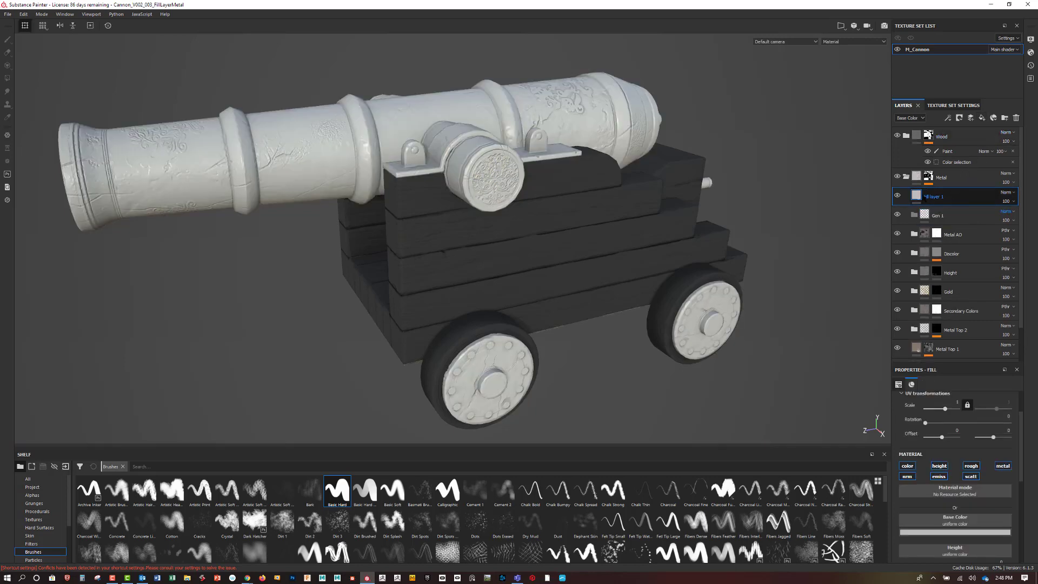
key("Return")
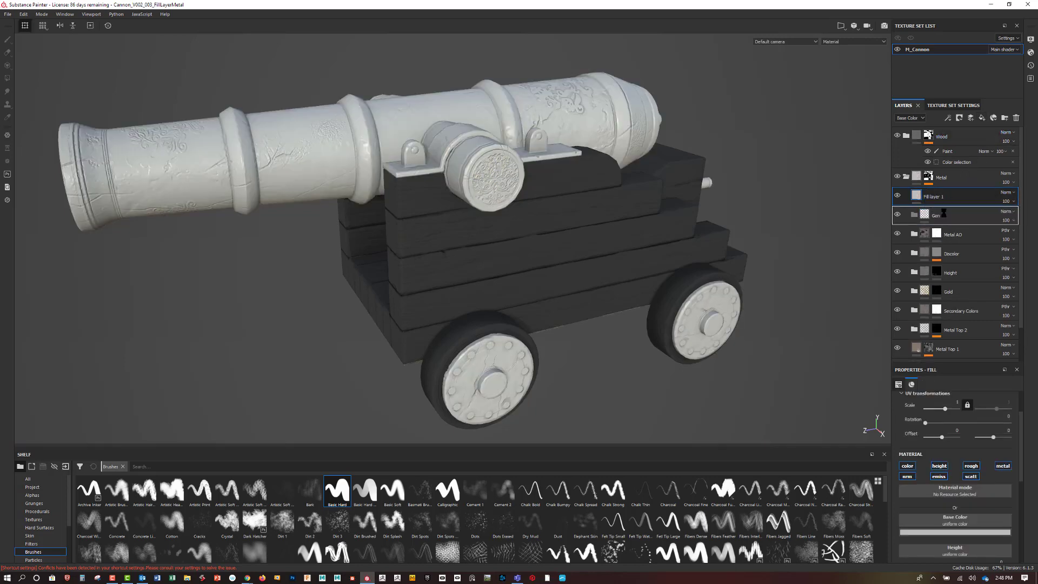
left_click_drag(943, 214, 943, 214)
double_click(944, 215)
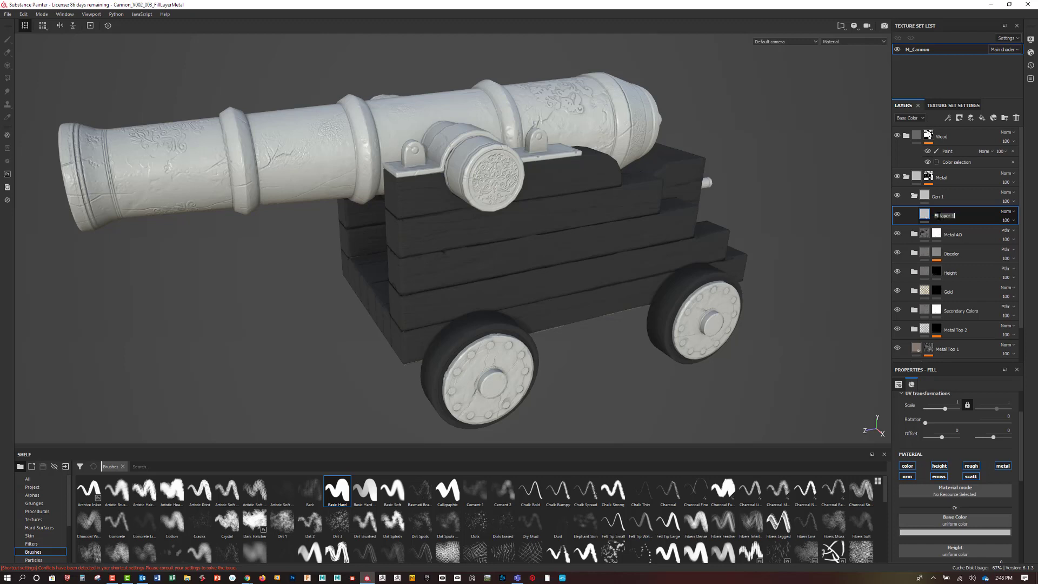
type("Gr")
key("Return")
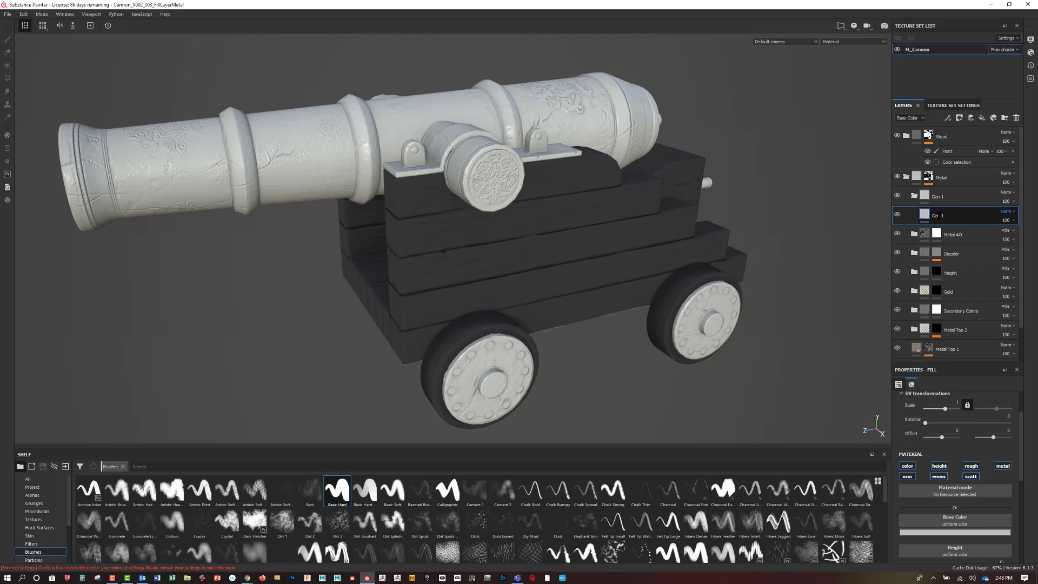
Disable the normal, height, emissive and scattering channels on the Gen 1 fill layer.
left_click(908, 477)
left_click(939, 466)
left_click(939, 476)
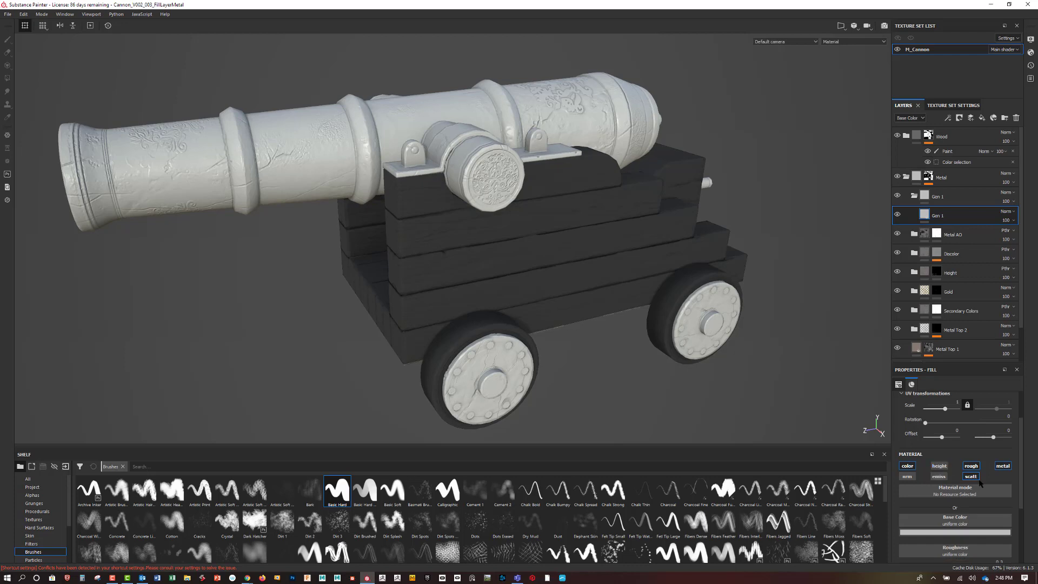
left_click(971, 476)
Set the Gen 1 fill layer's metallic value to 1 and its roughness to about 0.15.
scroll(949, 502, "down", 1)
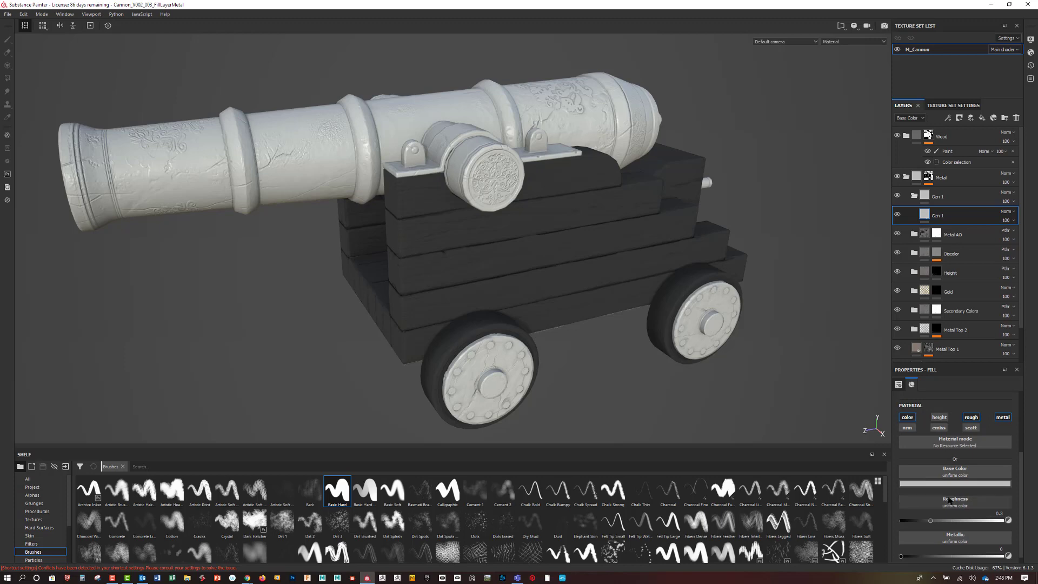
scroll(950, 500, "down", 1)
left_click_drag(901, 548, 1034, 546)
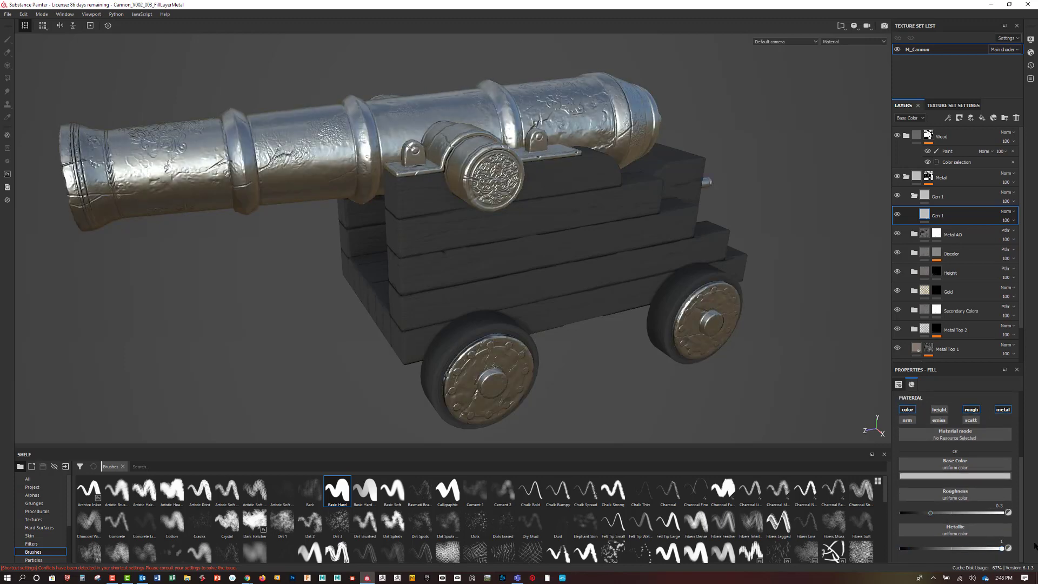
left_click(971, 410)
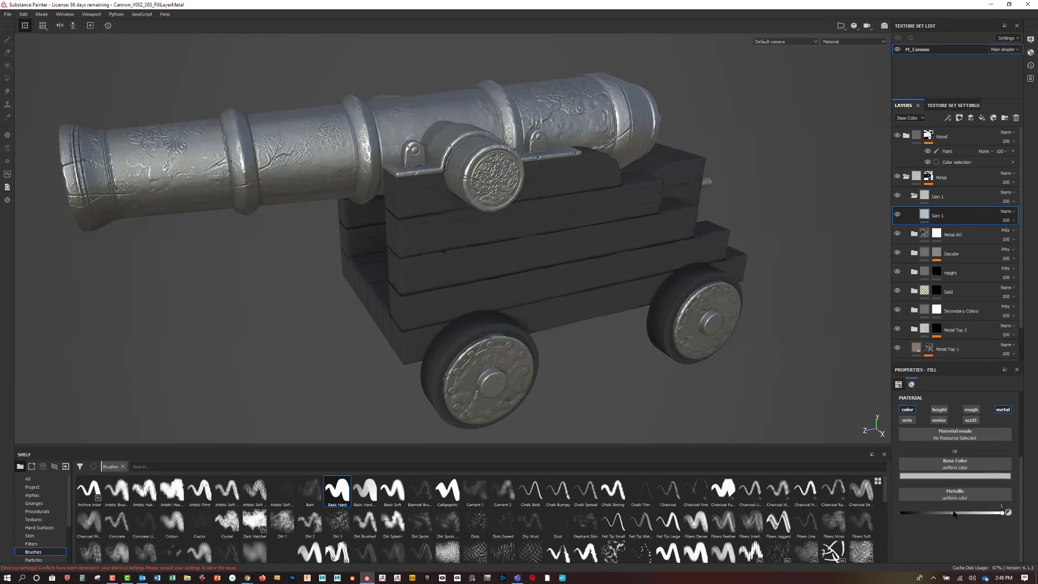
left_click(971, 410)
left_click_drag(932, 513, 915, 514)
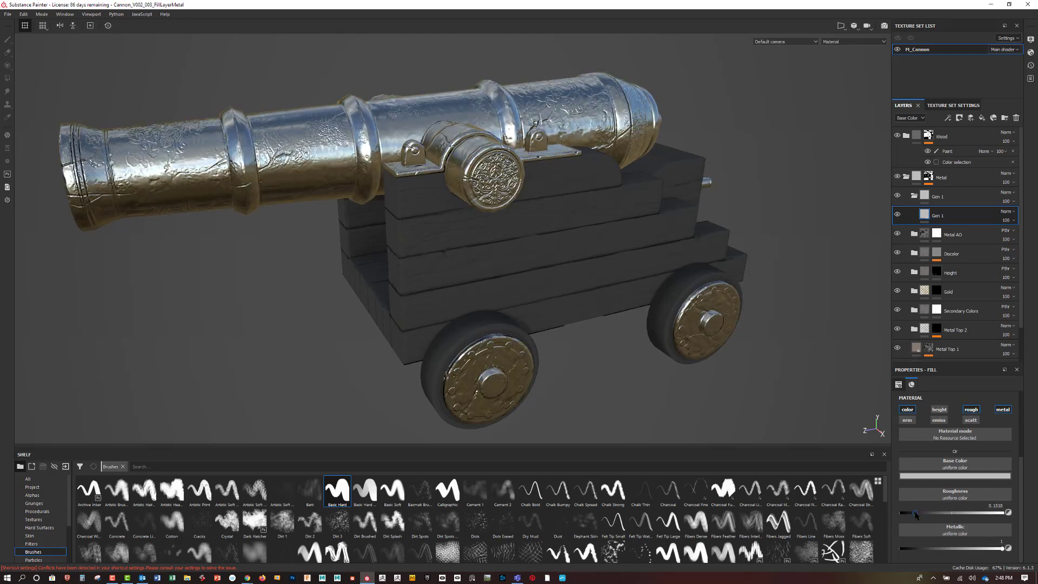
Darken the Gen 1 fill layer's base color to a neutral grey with RGB values of 0.271.
left_click(935, 475)
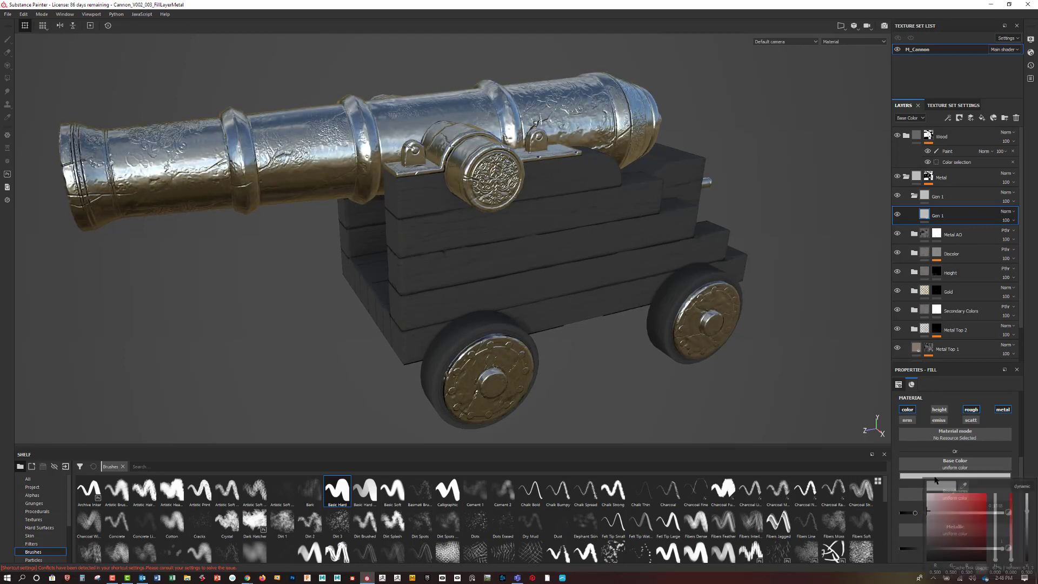
left_click_drag(936, 511, 905, 525)
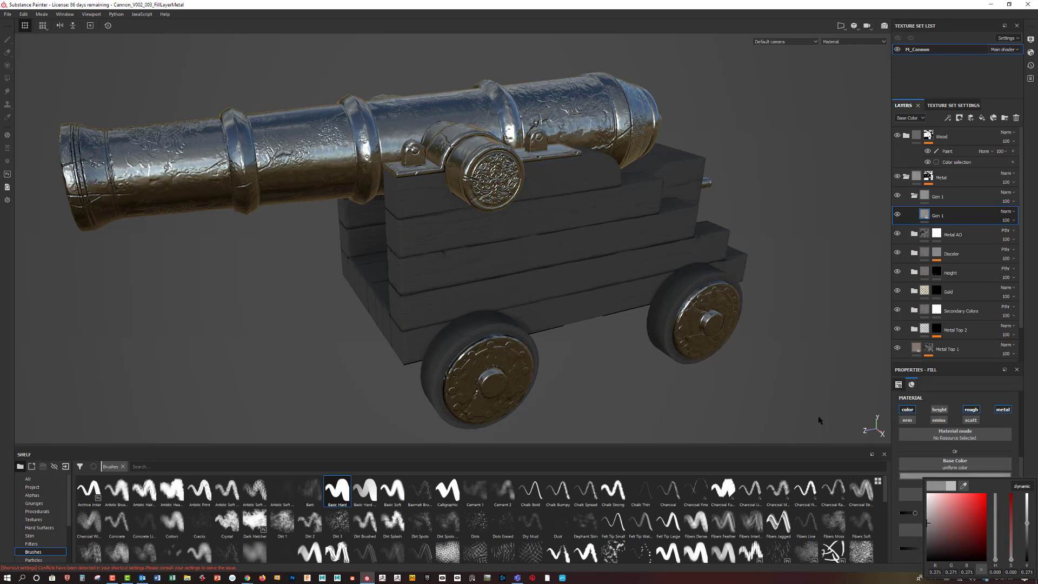
left_click(943, 215)
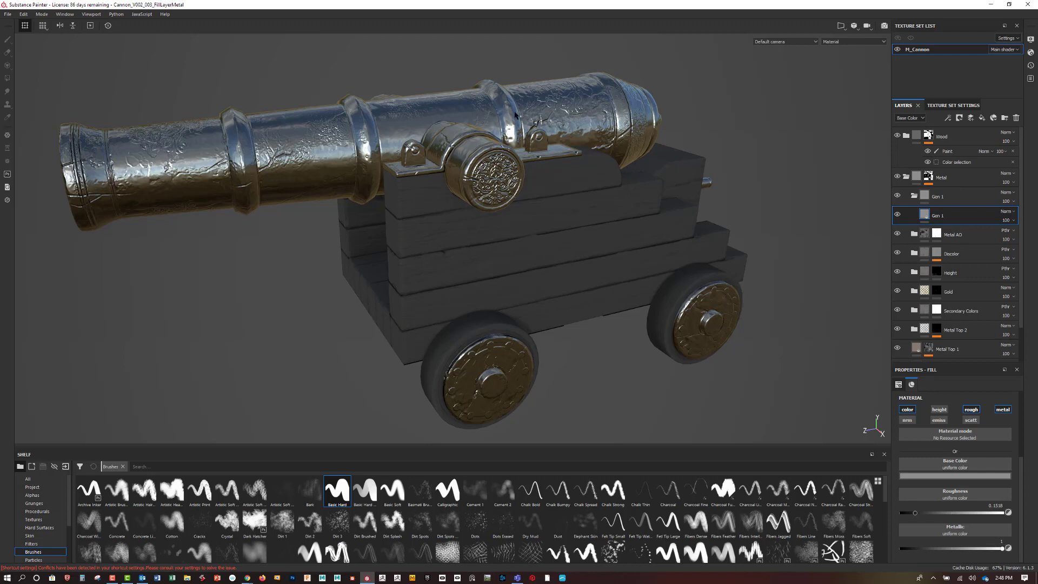
Try a Metal Edge Wear generator directly on the Gen 1 fill layer without a mask, and undo it.
left_click(949, 119)
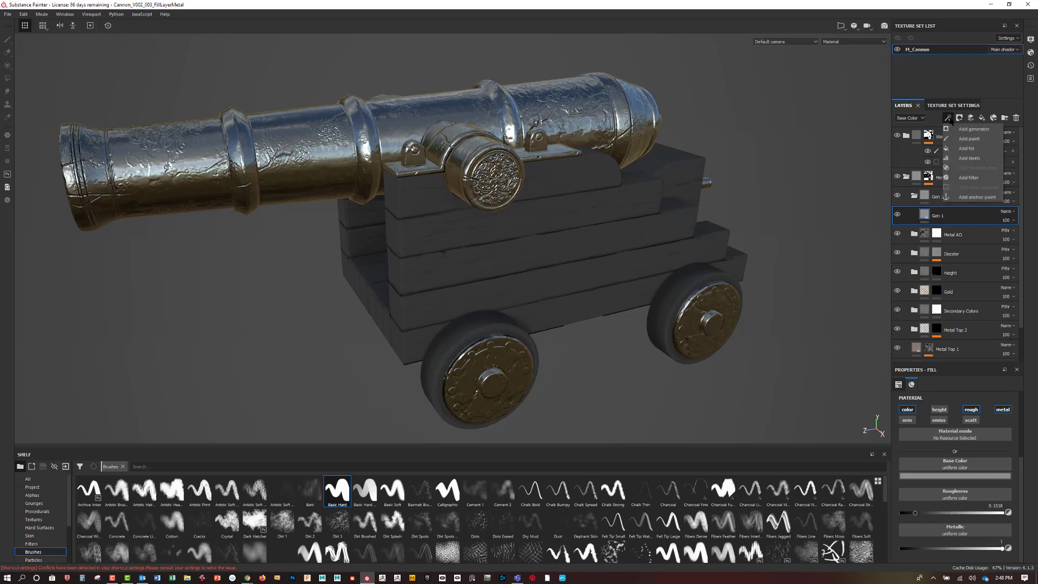
left_click(962, 130)
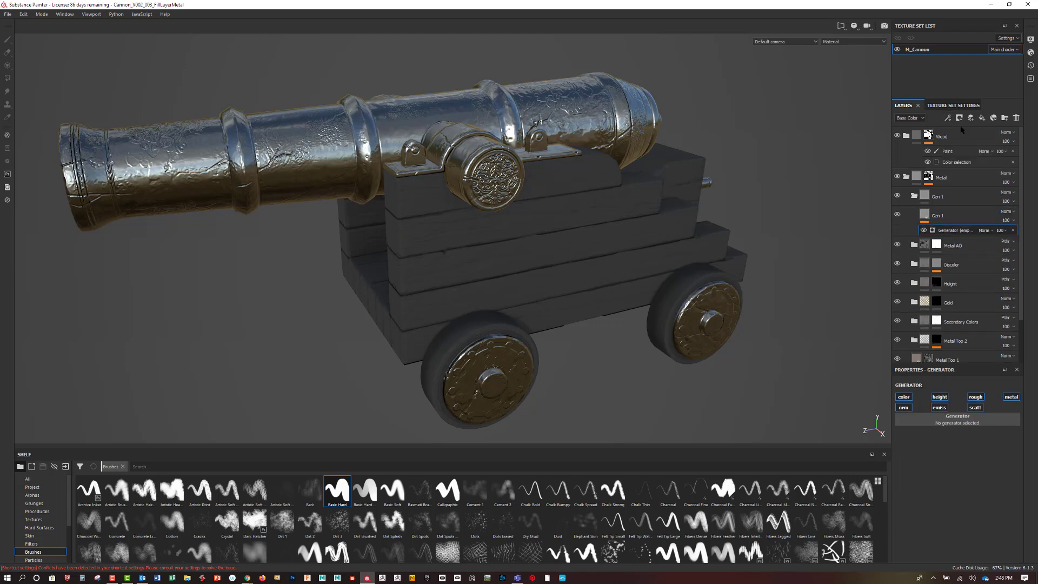
left_click(956, 421)
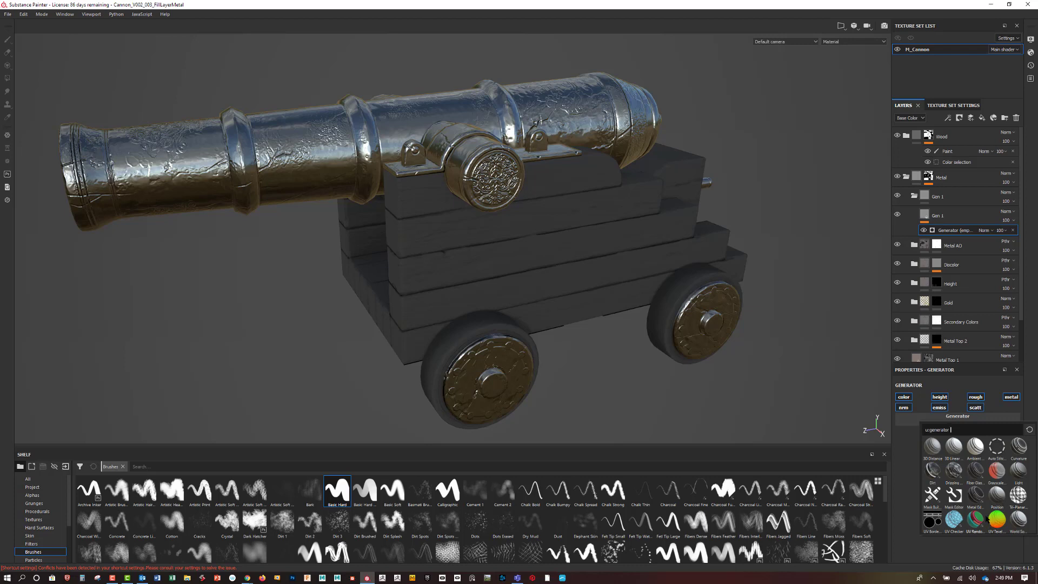
mouse_move(977, 493)
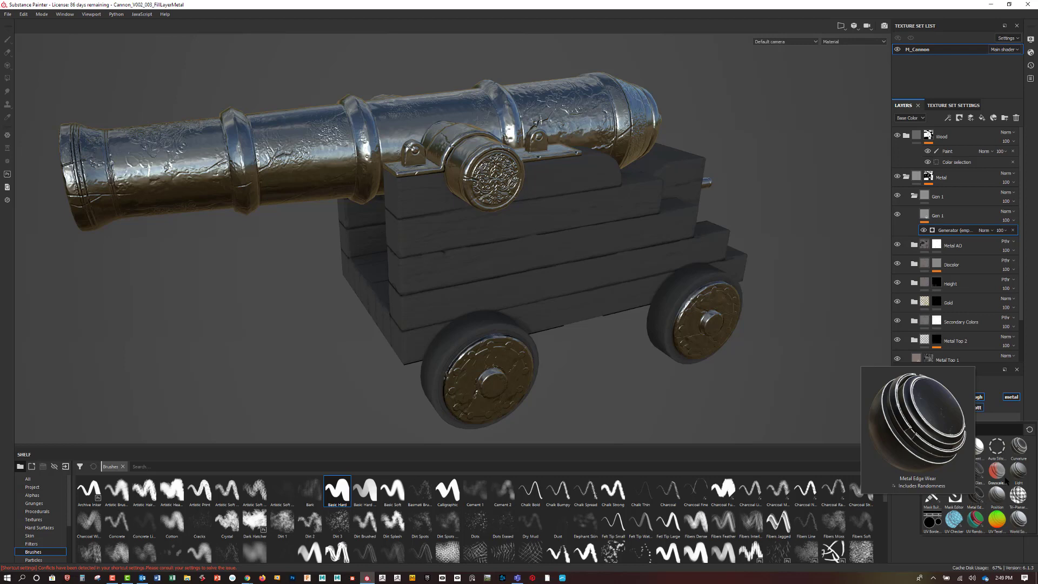
key("Escape")
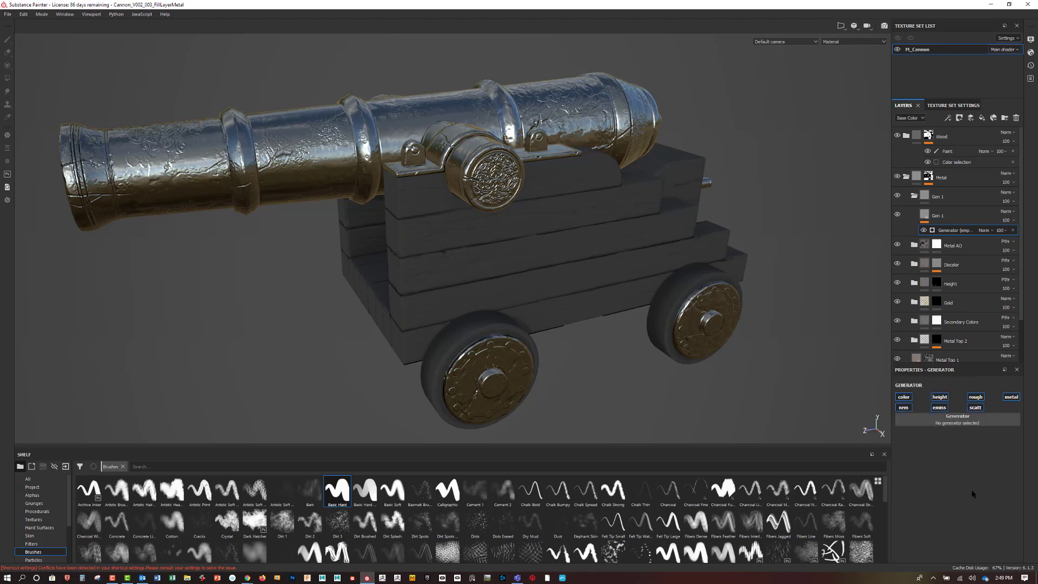
left_click(958, 418)
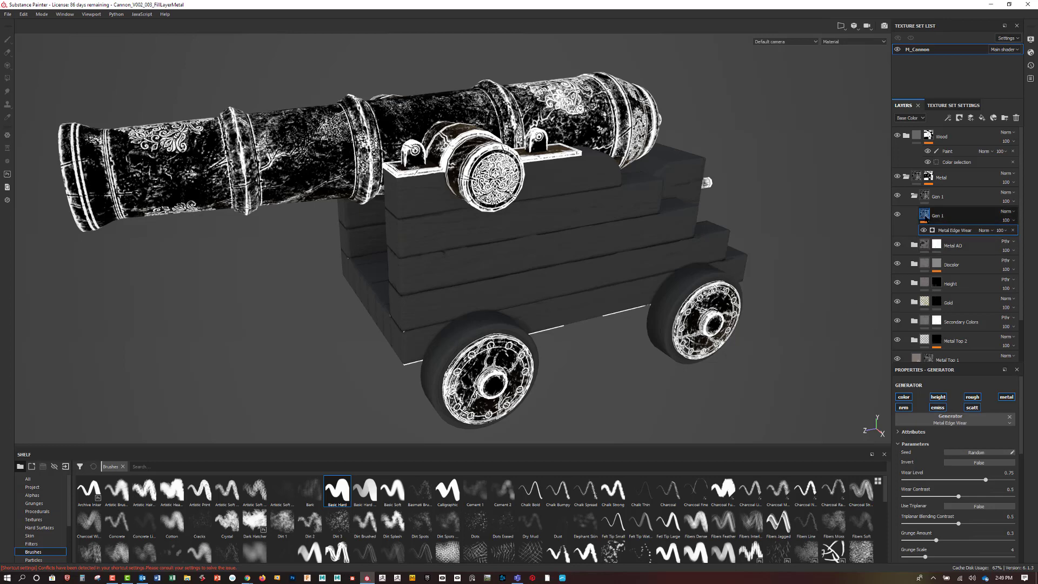
left_click(957, 215)
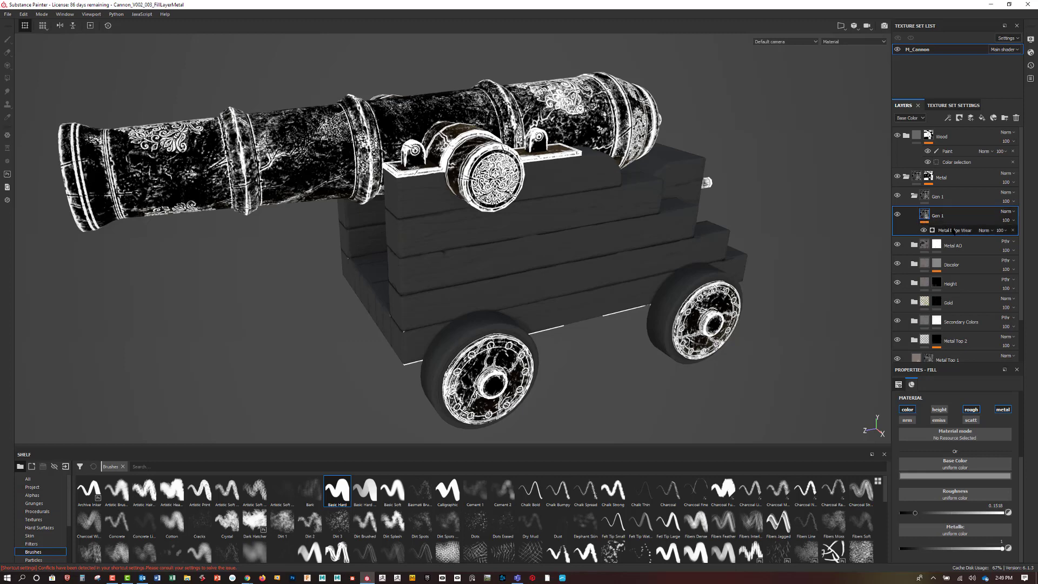
left_click(938, 228)
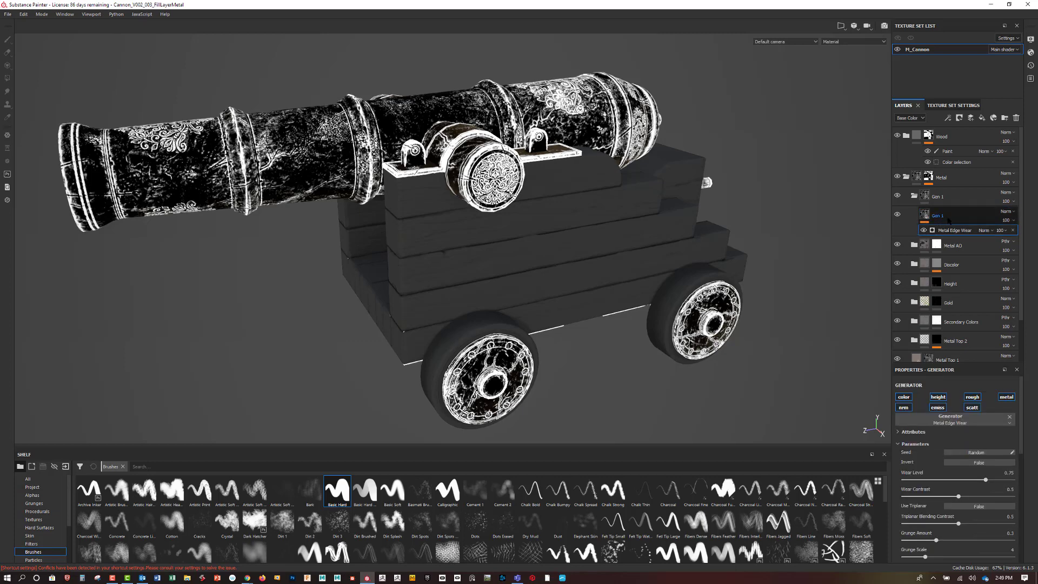
left_click(948, 220)
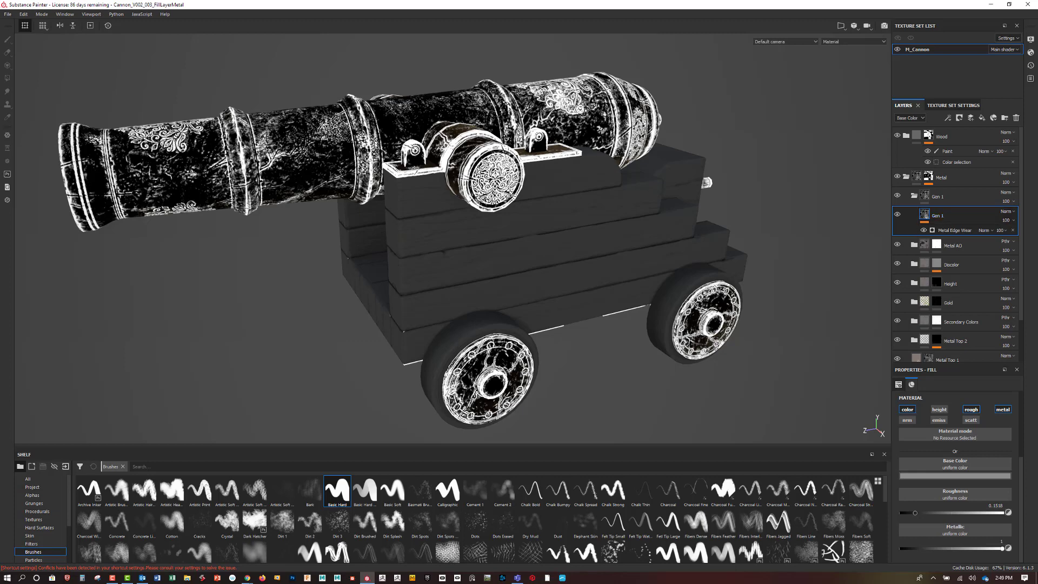
key("ctrl+z")
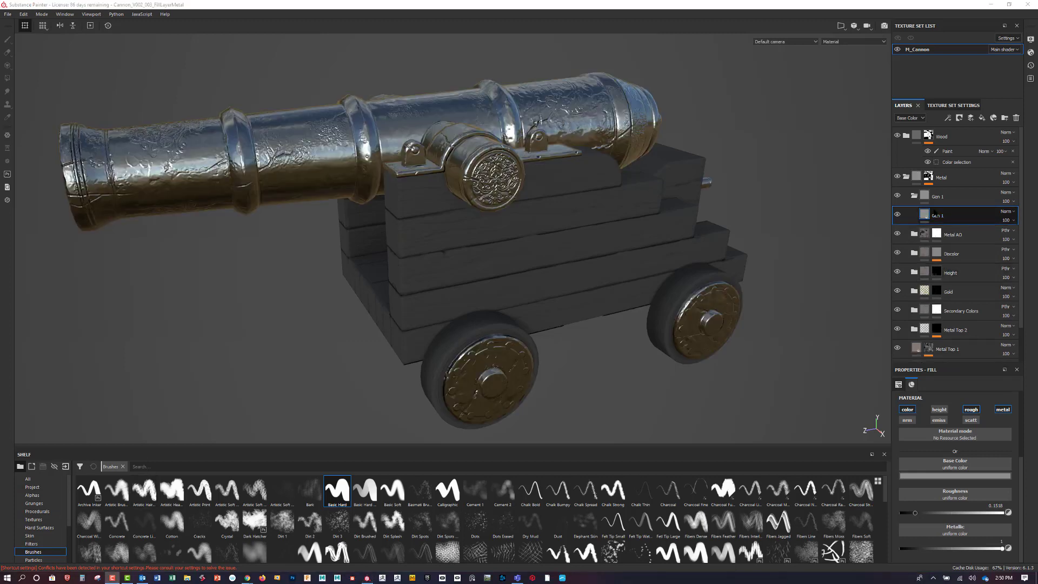
Add a black mask to the Gen 1 fill layer and apply a Metal Edge Wear generator to that mask.
left_click(960, 118)
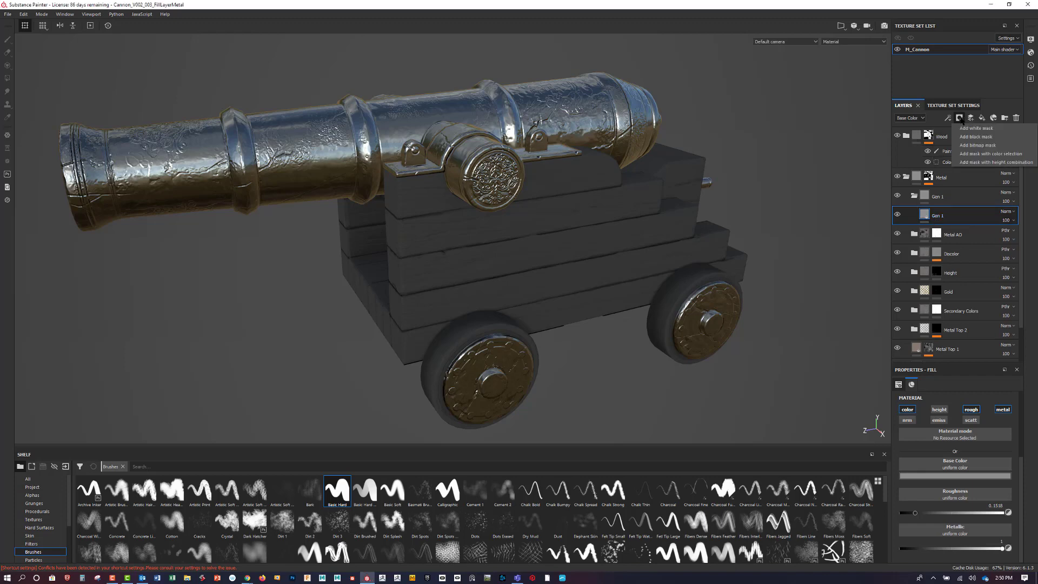
left_click(976, 137)
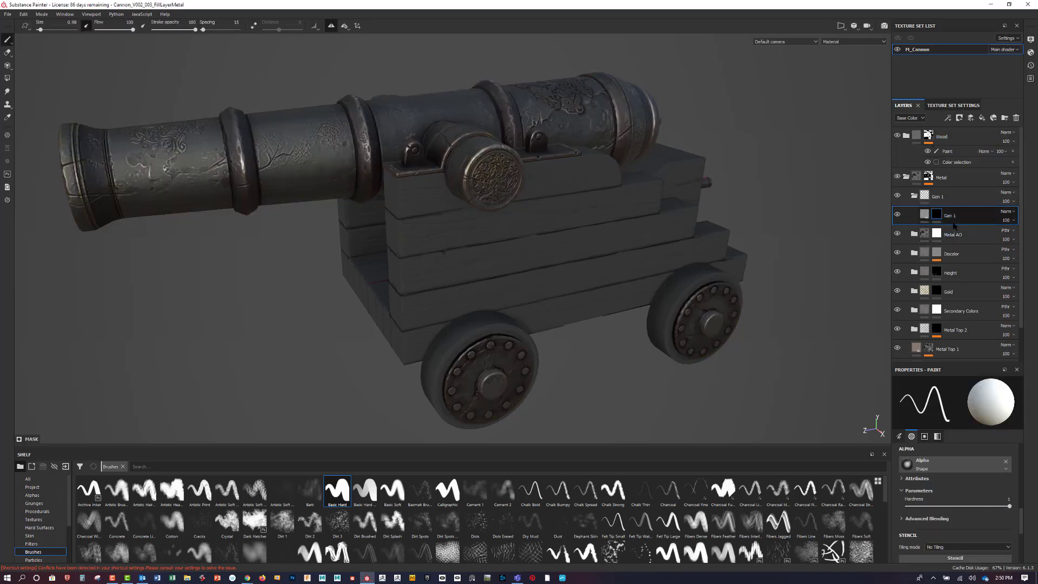
left_click(948, 117)
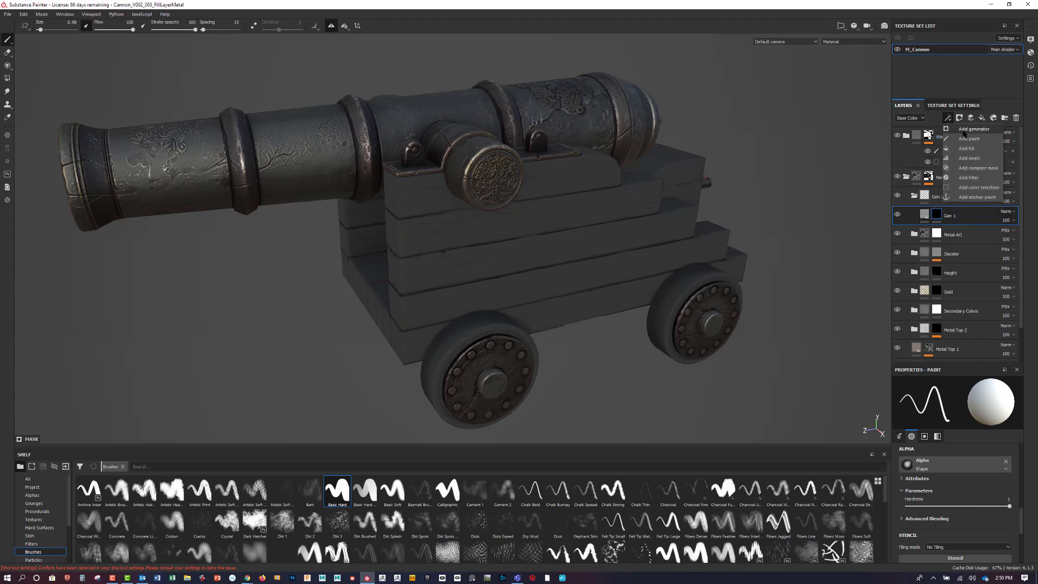
left_click(966, 129)
left_click(957, 399)
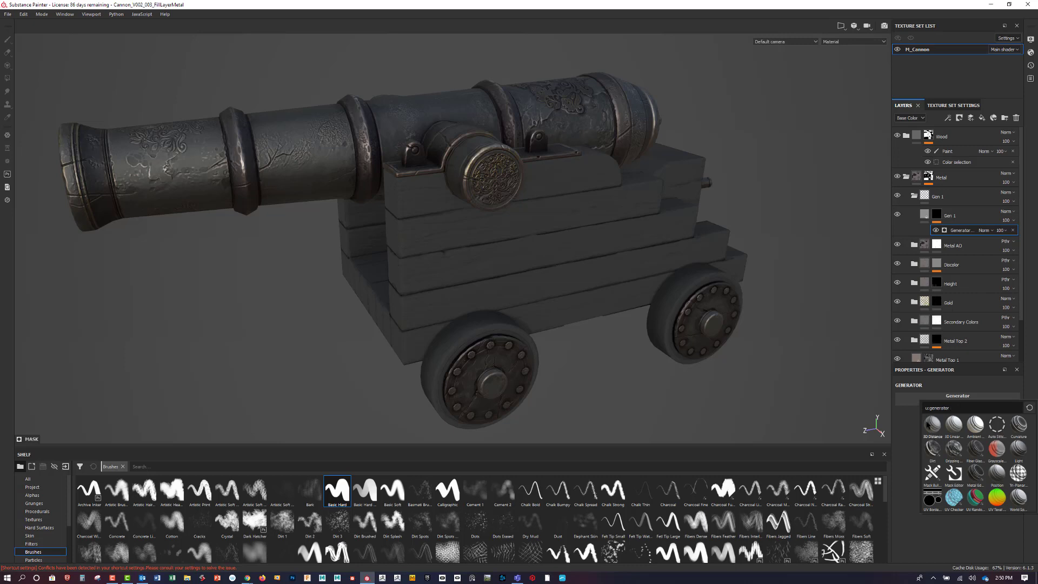
mouse_move(932, 431)
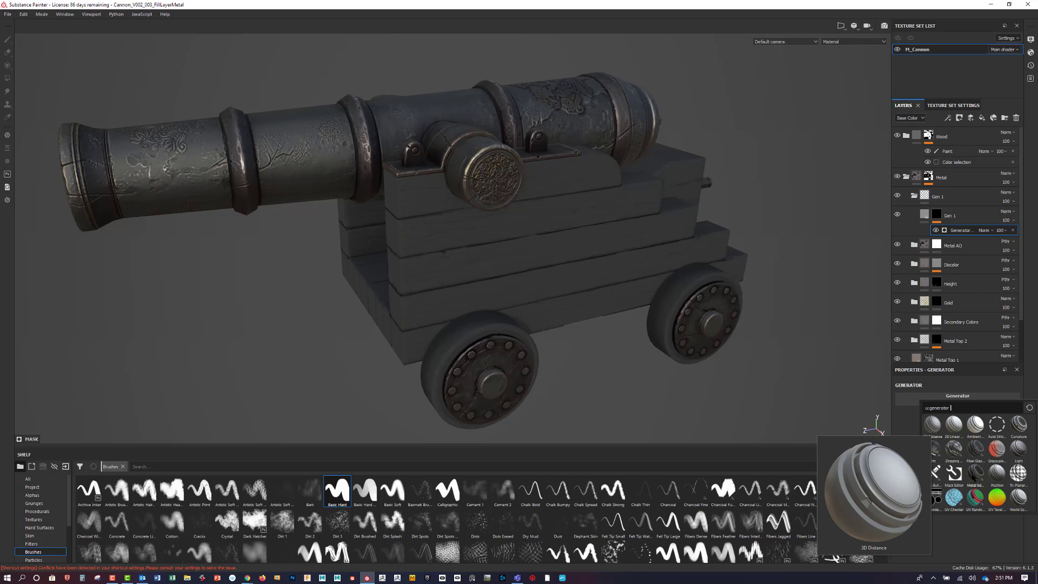
left_click(978, 476)
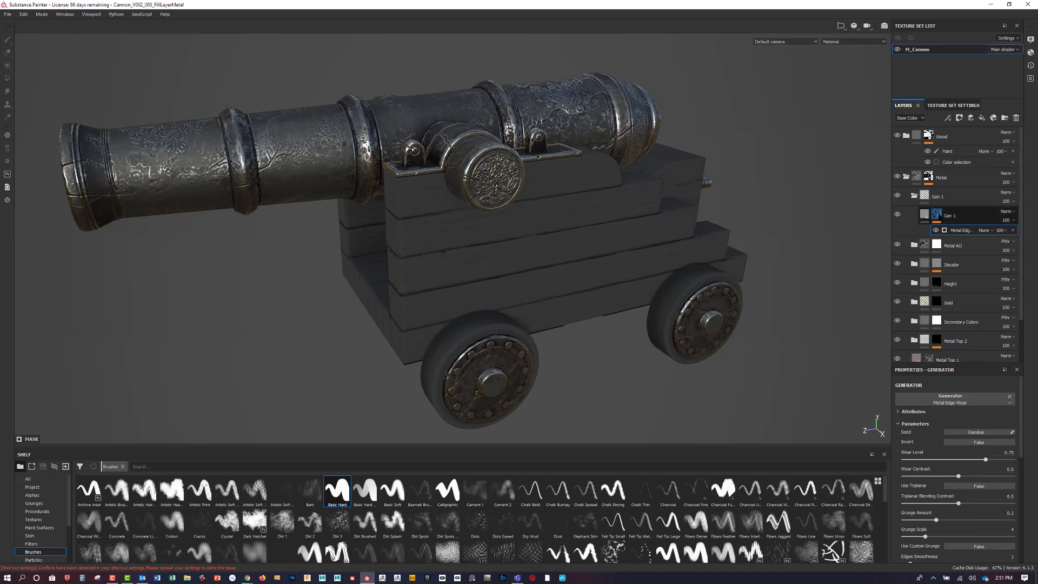
Preview the Gen 1 mask, and set its Metal Edge Wear generator to Wear Level 0.72 and Wear Contrast 1.
key("1")
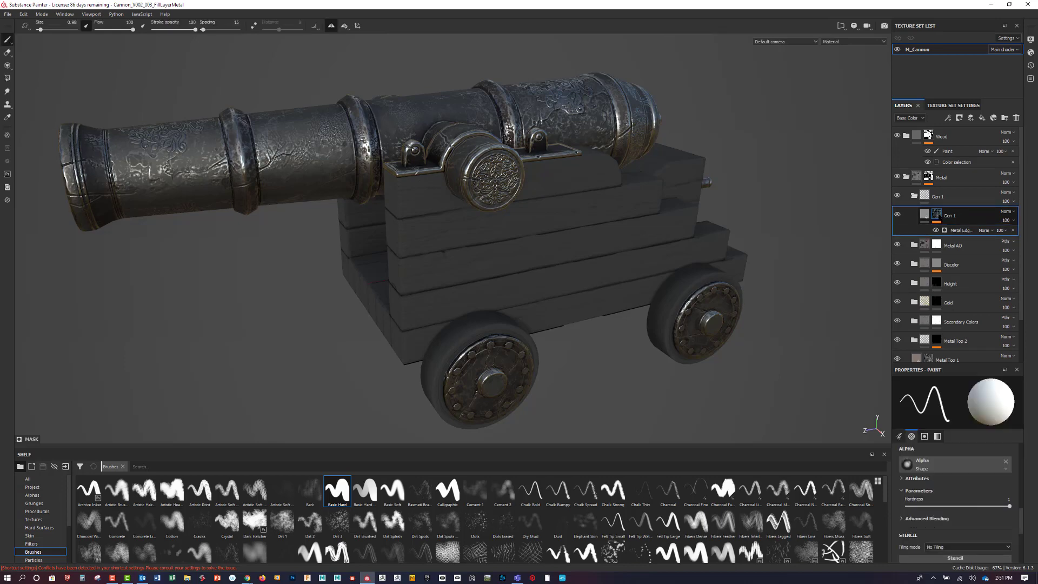
key("alt+m")
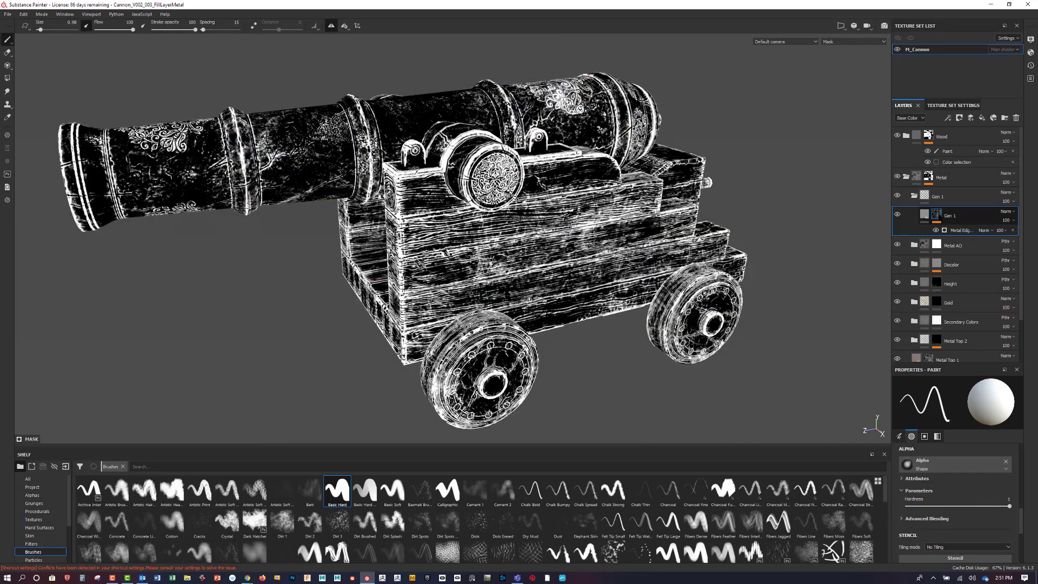
left_click(924, 214)
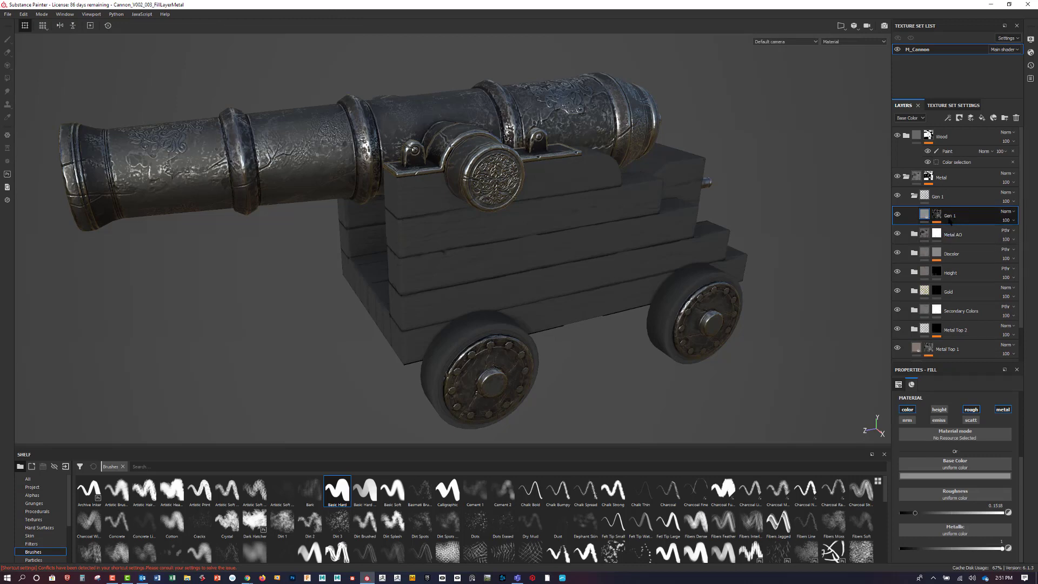
left_click(937, 215)
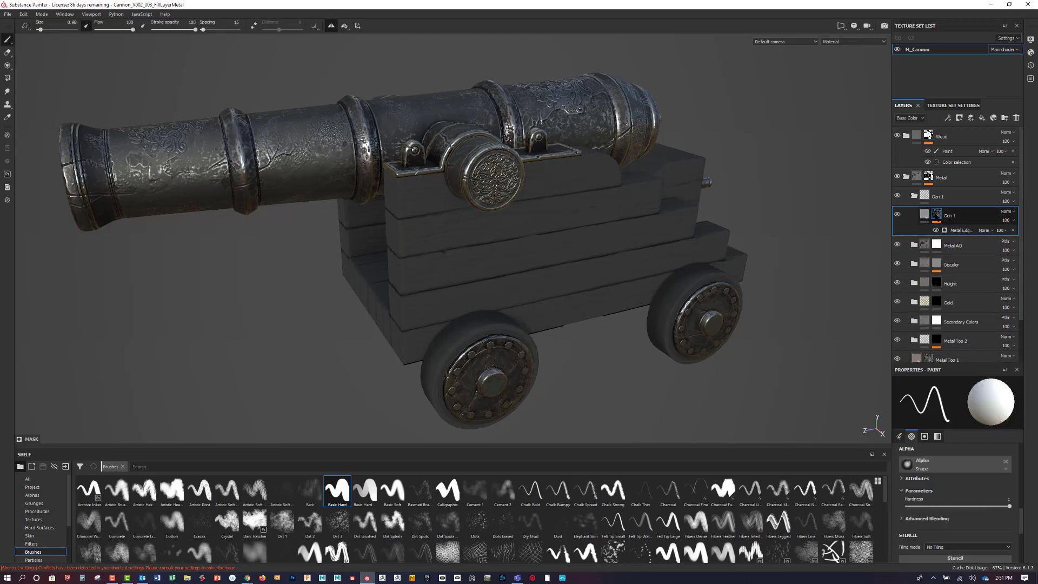
left_click(961, 230)
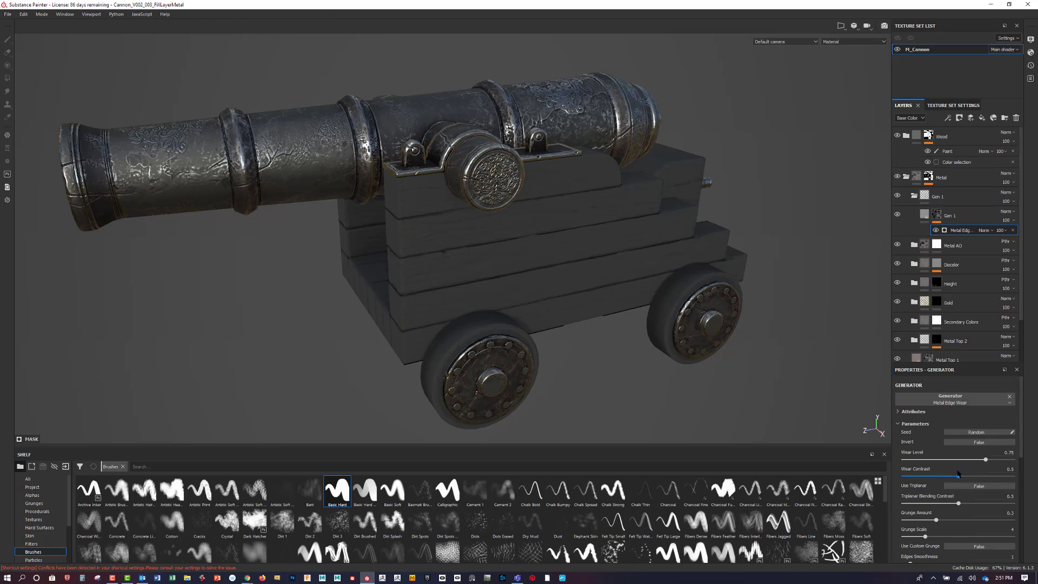
mouse_move(973, 460)
left_mouse_down()
mouse_move(941, 460)
mouse_move(996, 459)
mouse_move(982, 459)
left_mouse_up()
left_click(926, 475)
left_click_drag(926, 476, 1019, 474)
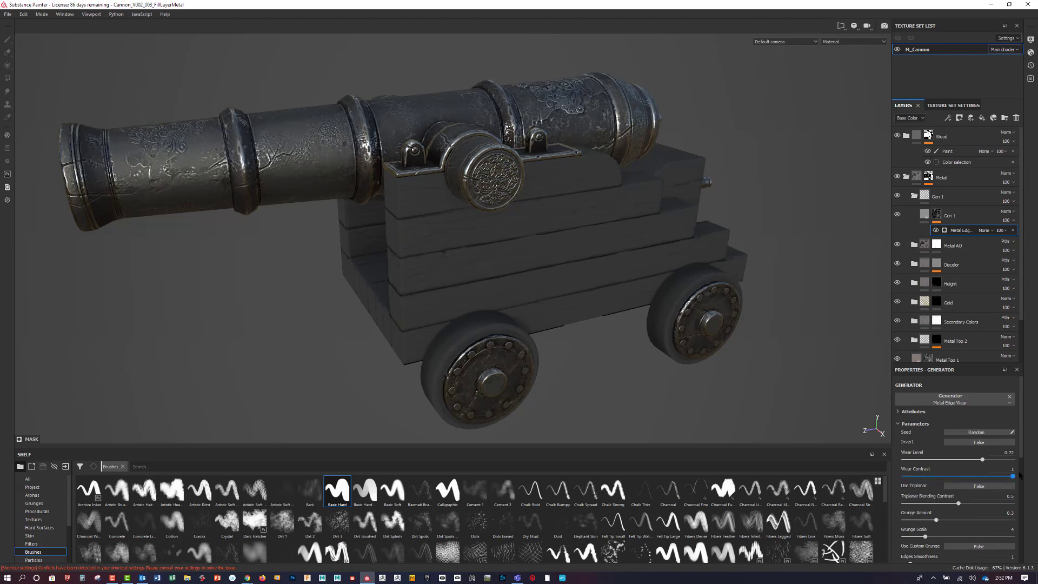
Set the Metal Edge Wear generator's Wear Level to 0.77 and turn on Use Triplanar.
left_click_drag(982, 460, 930, 459)
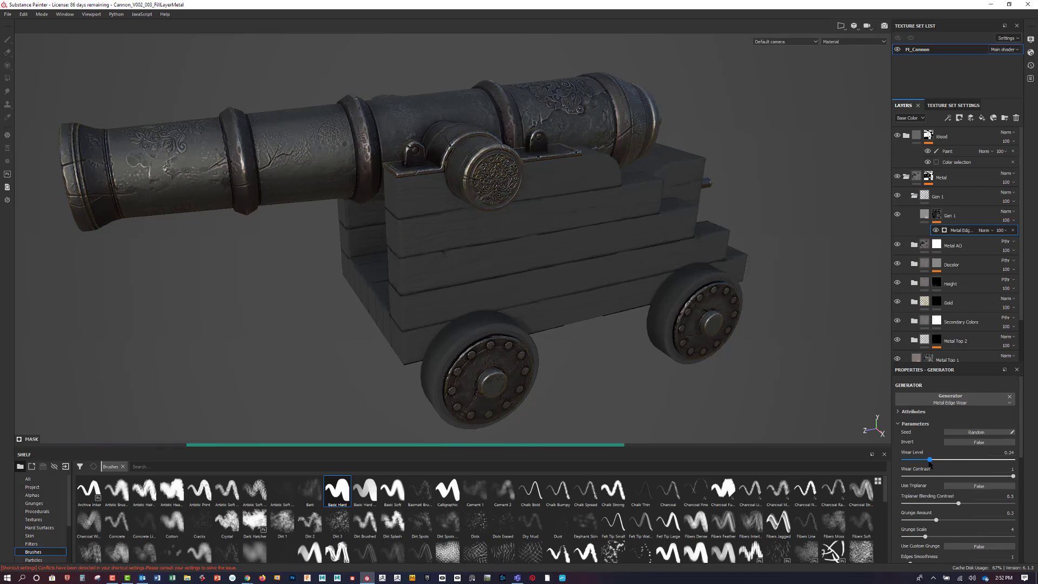
left_click_drag(930, 460, 987, 461)
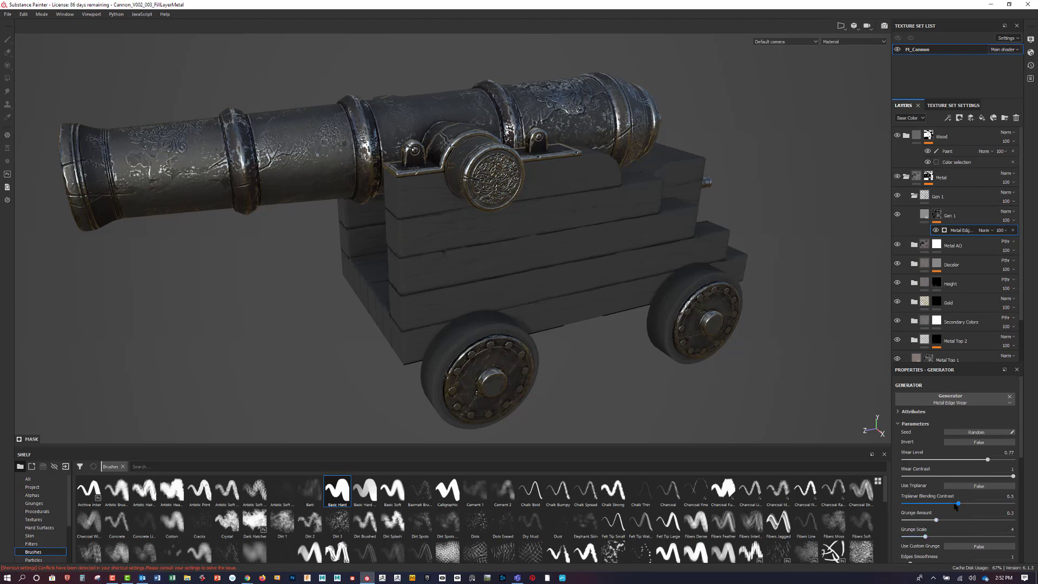
scroll(955, 507, "down", 3)
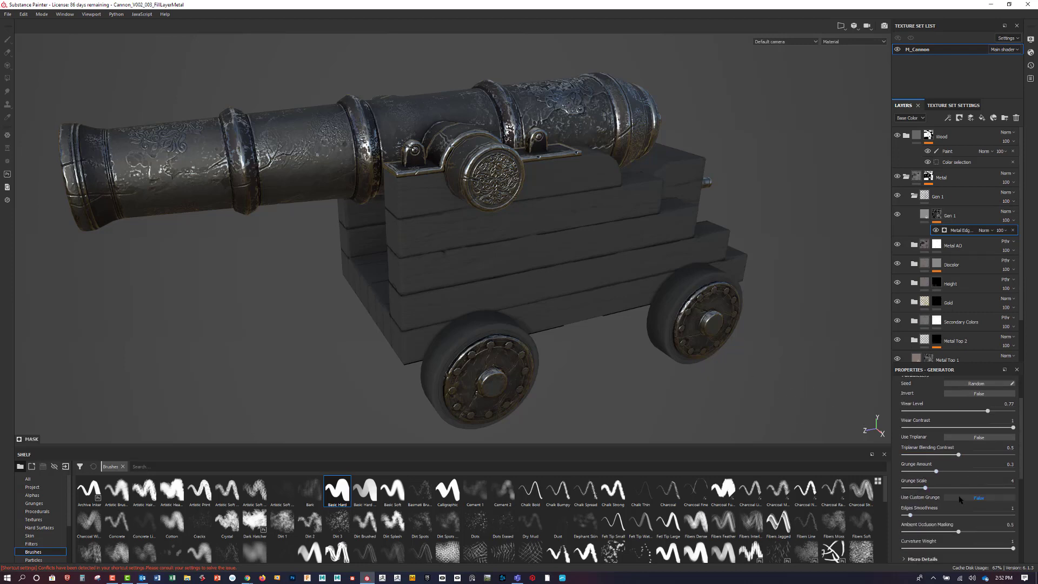
left_click(979, 437)
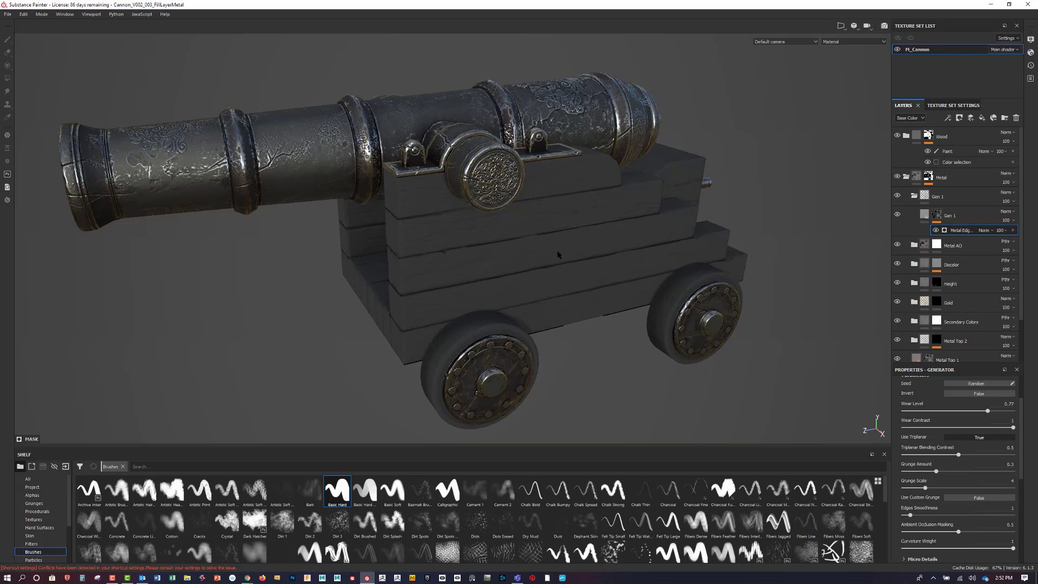
Compare low and high Edges Smoothness values on the Metal Edge Wear generator and set it to 1.78.
left_click_drag(580, 293, 671, 302, "alt")
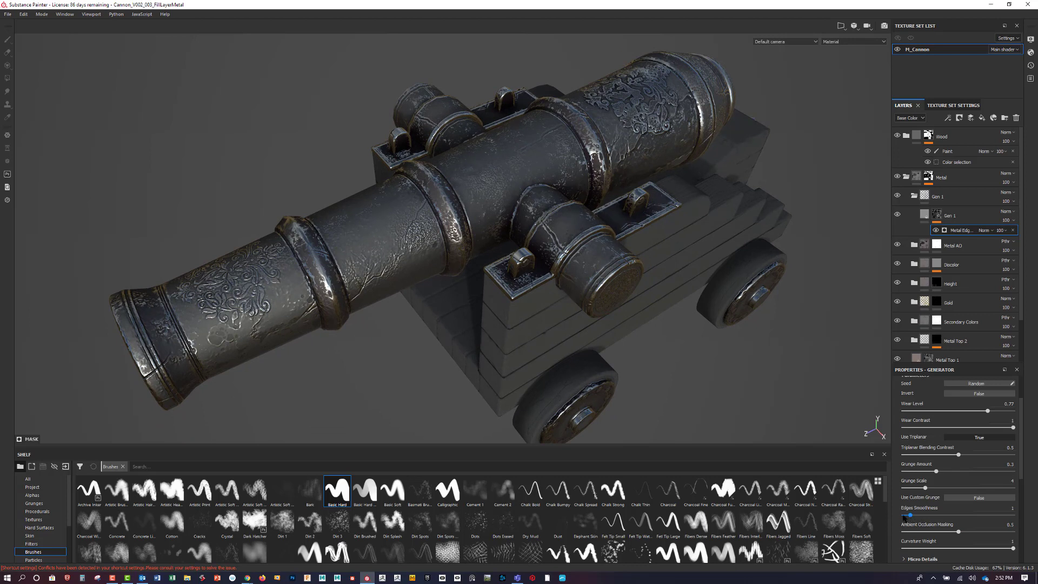
left_click(904, 516)
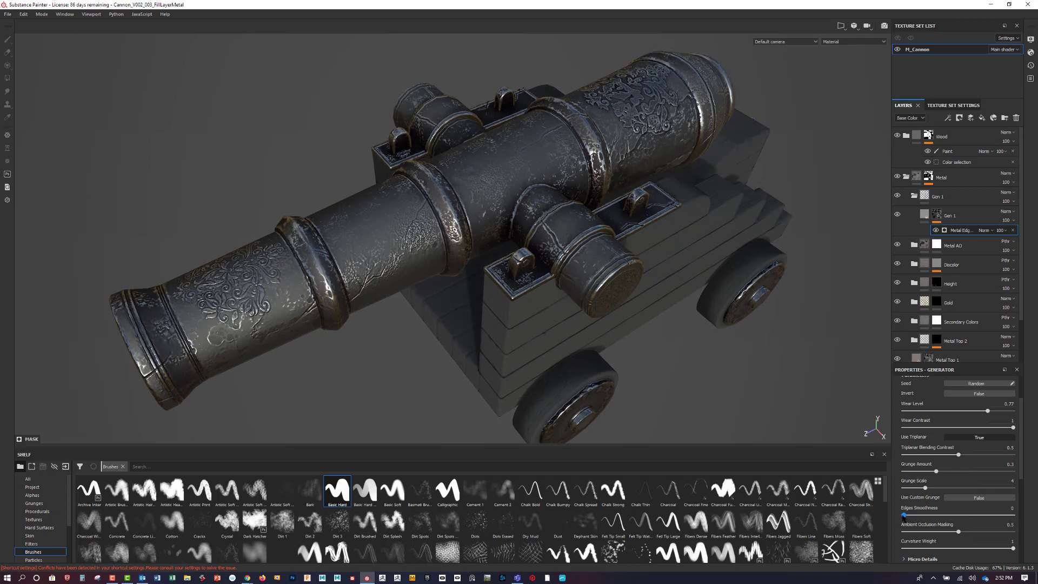
left_click_drag(904, 516, 986, 516)
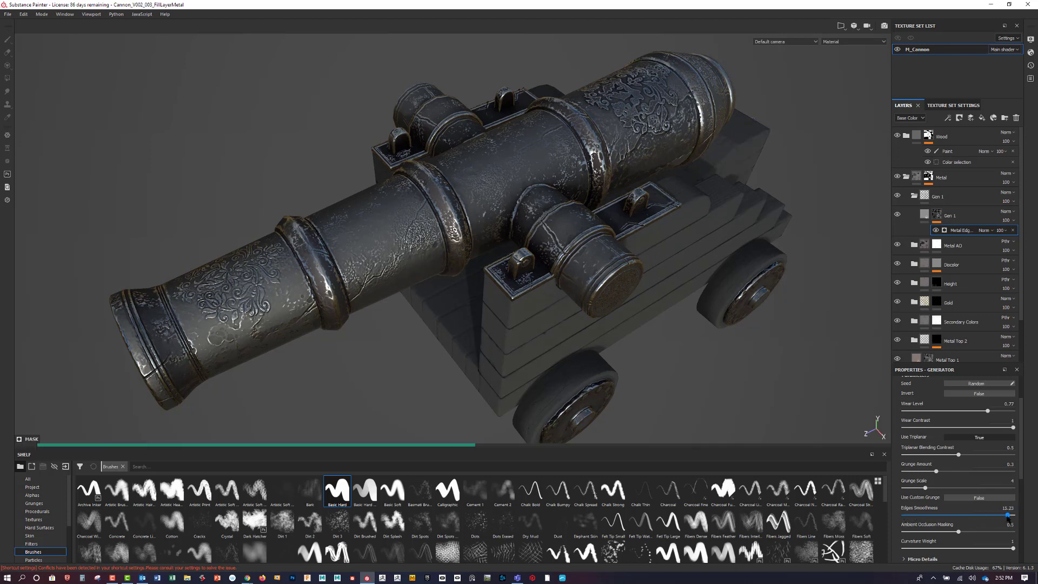
left_click(1006, 516)
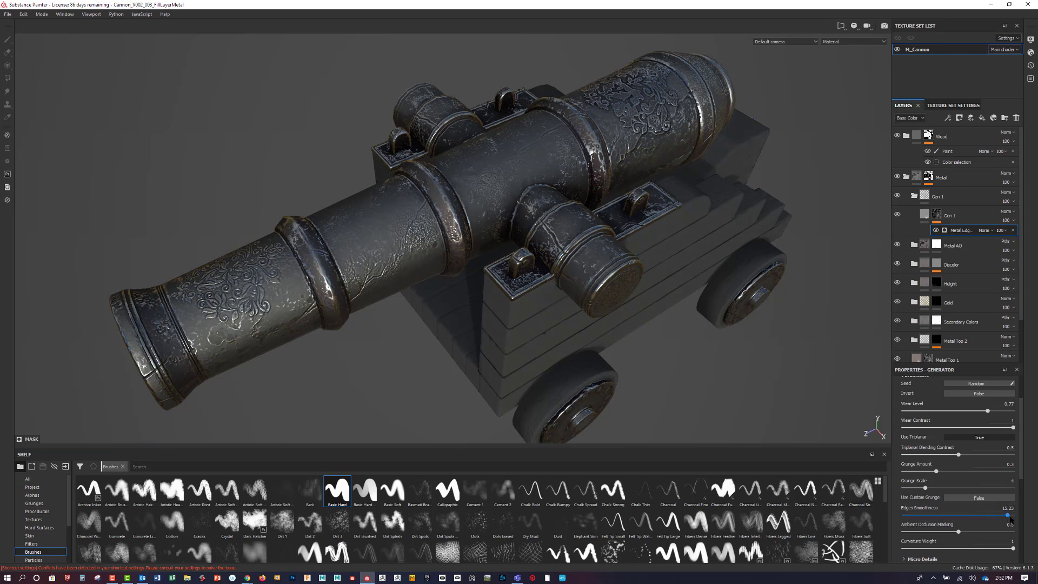
left_click(917, 516)
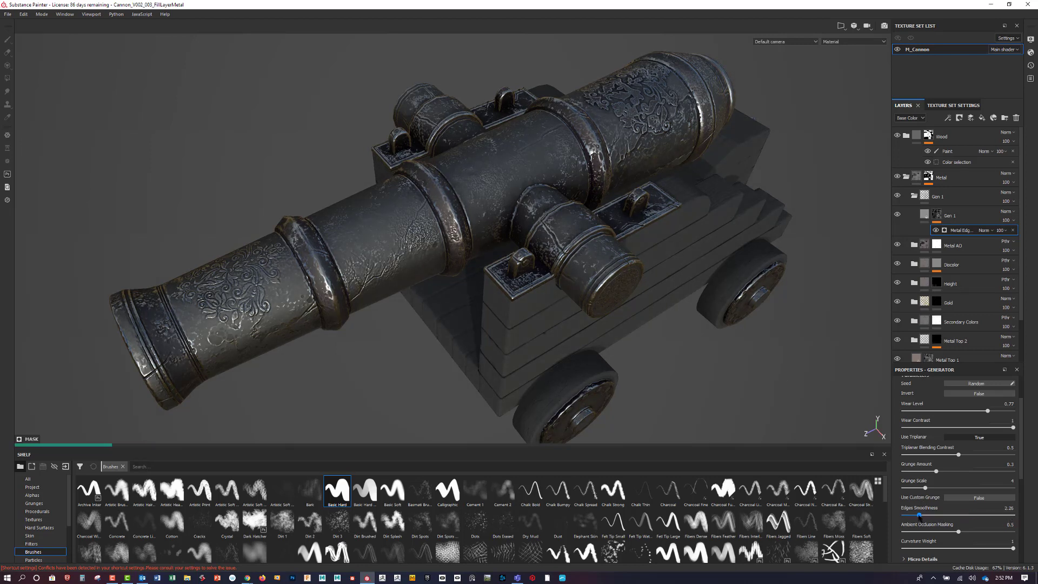
left_click_drag(918, 515, 915, 515)
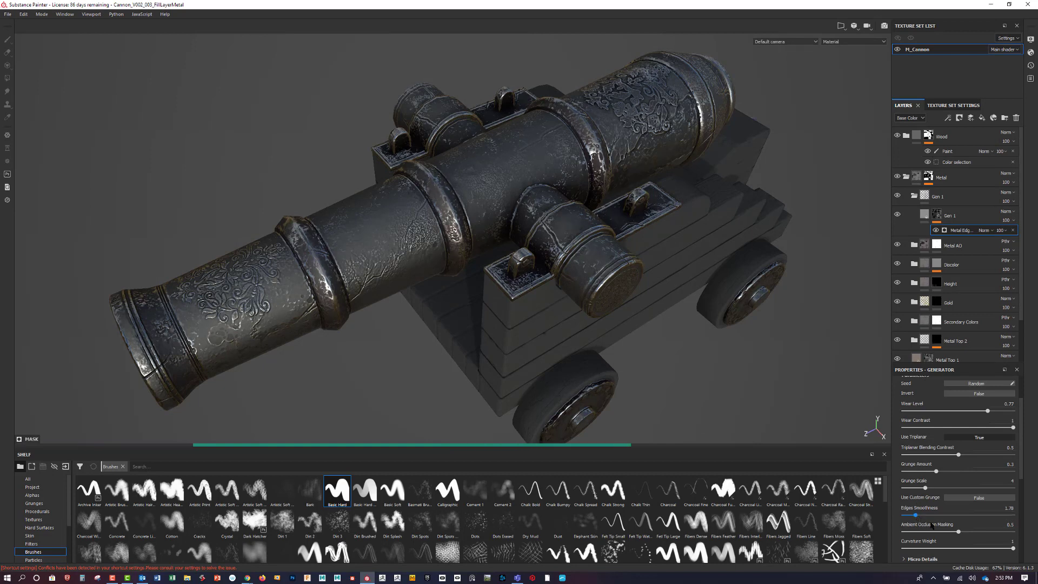
Set the generator's Ambient Occlusion Masking to 0.81 and reduce its Curvature Weight for subtler wear.
left_click(1011, 532)
left_click_drag(1011, 532, 1019, 531)
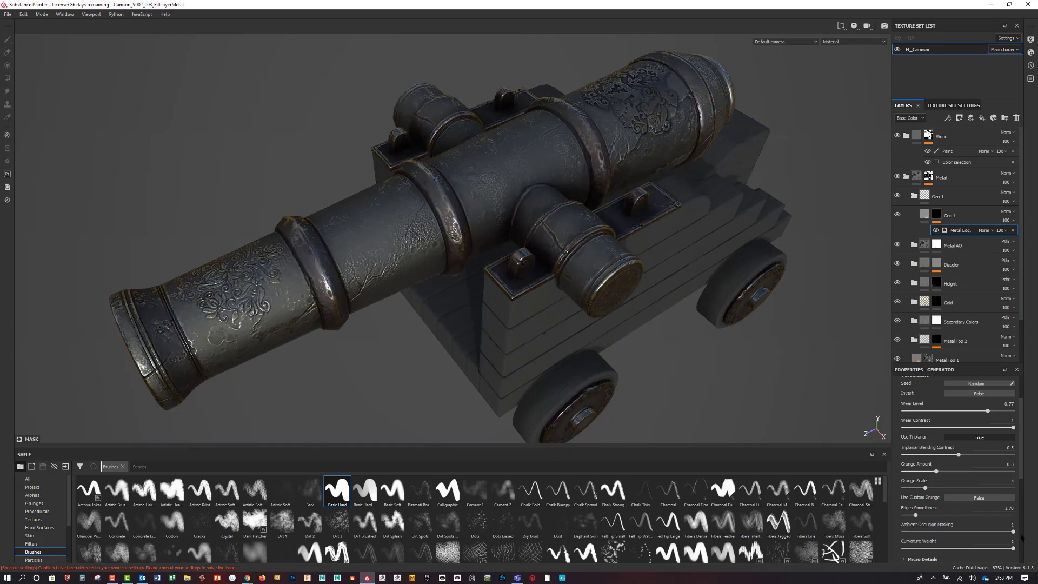
left_click_drag(1012, 532, 991, 537)
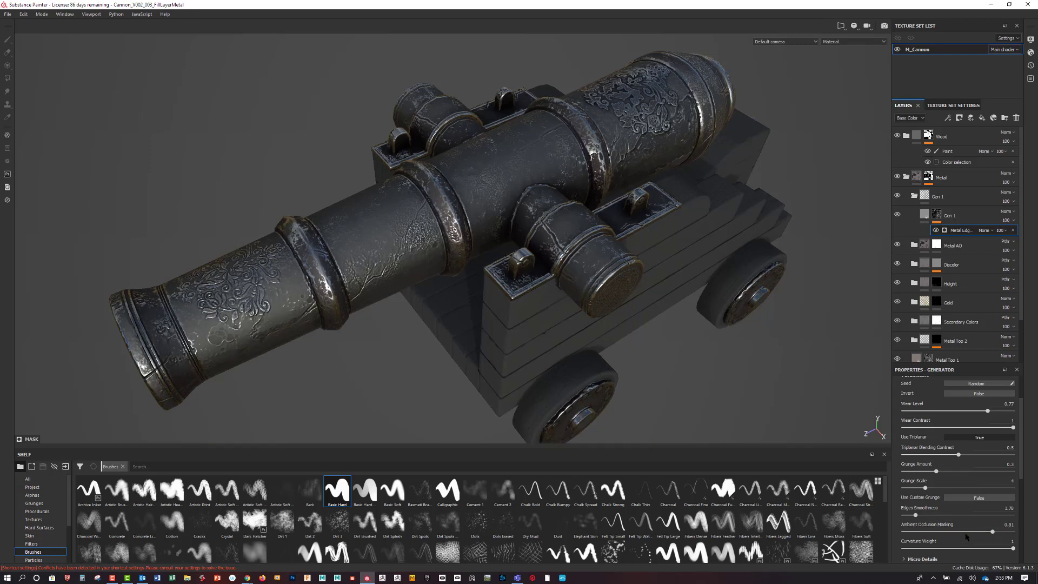
scroll(984, 543, "down", 1)
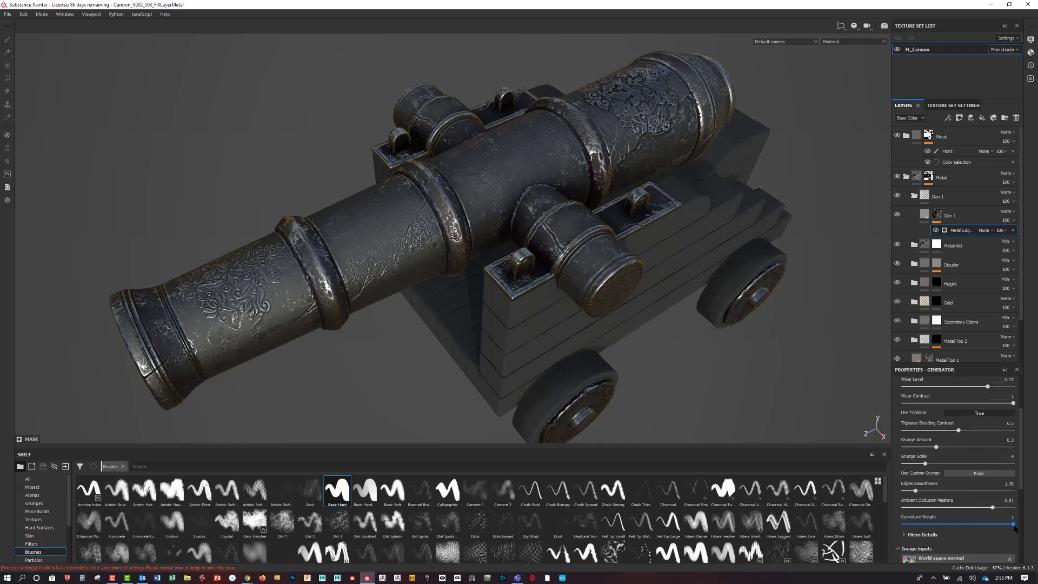
left_click_drag(1011, 524, 930, 527)
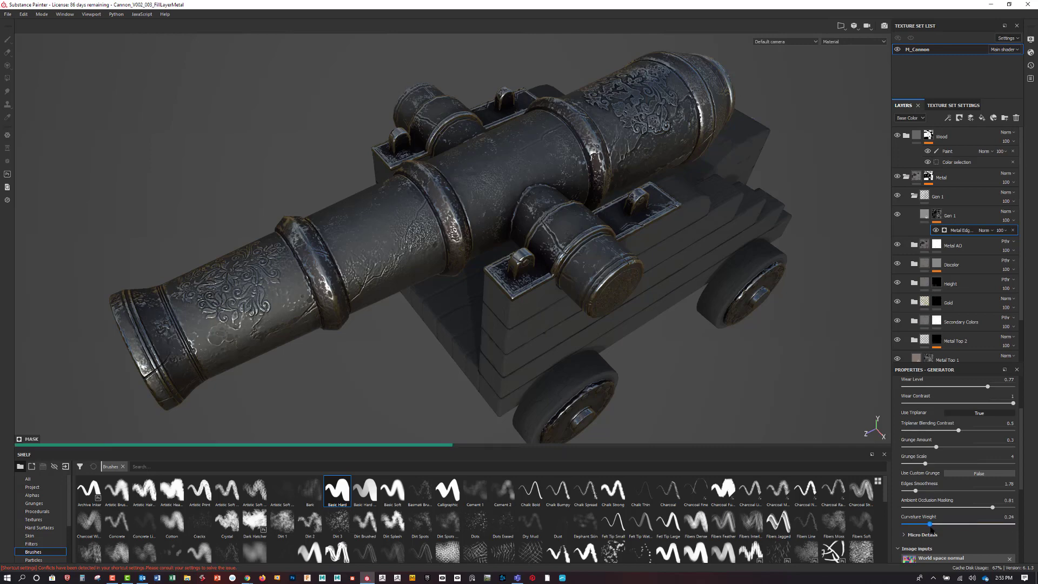
left_click_drag(930, 528, 973, 528)
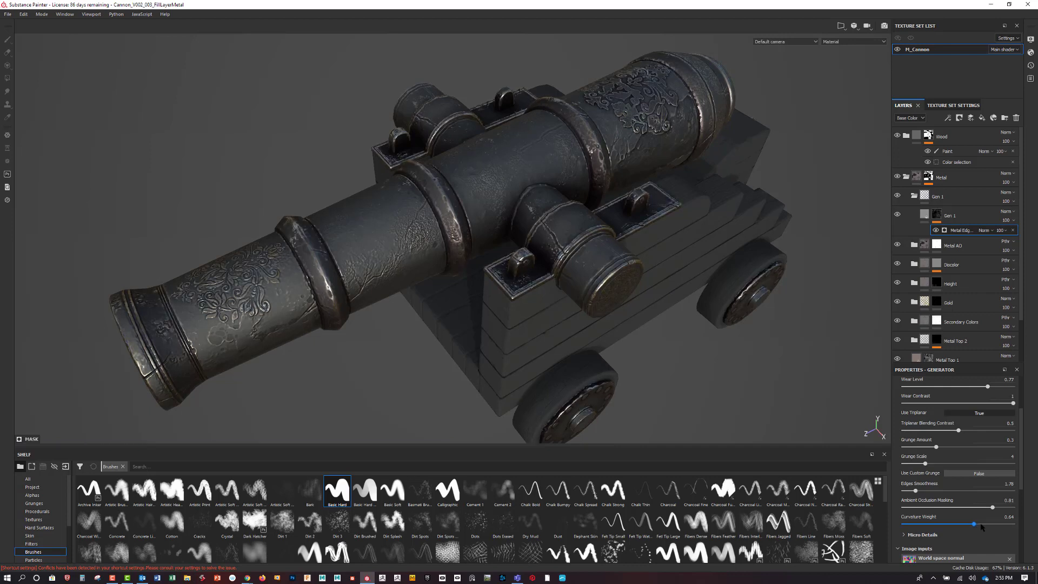
left_click(981, 524)
Try inverting the Metal Edge Wear generator and turn the inversion off again.
left_click_drag(1022, 470, 1024, 531)
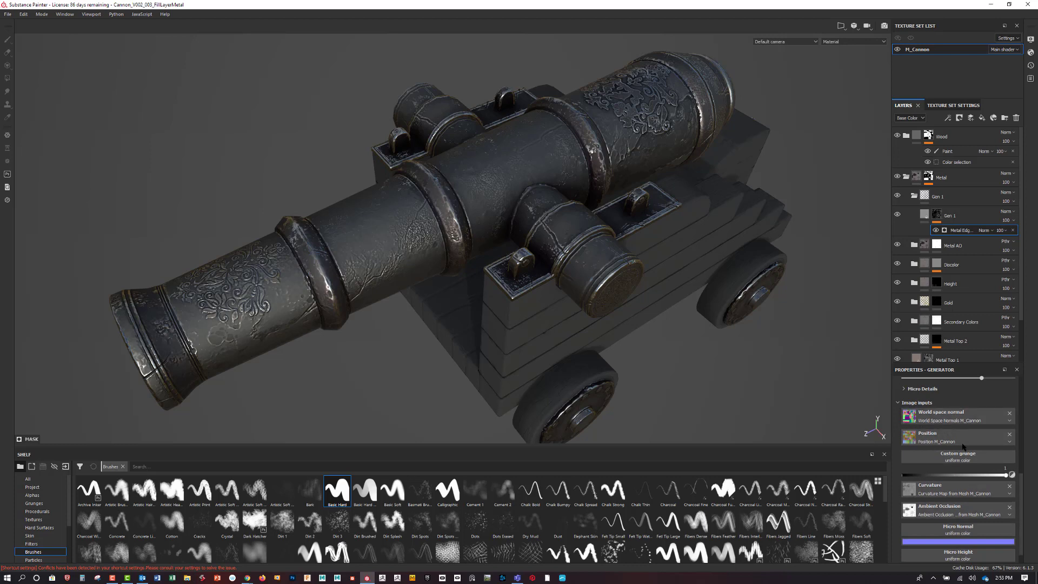
scroll(970, 522, "up", 1)
scroll(970, 523, "up", 9)
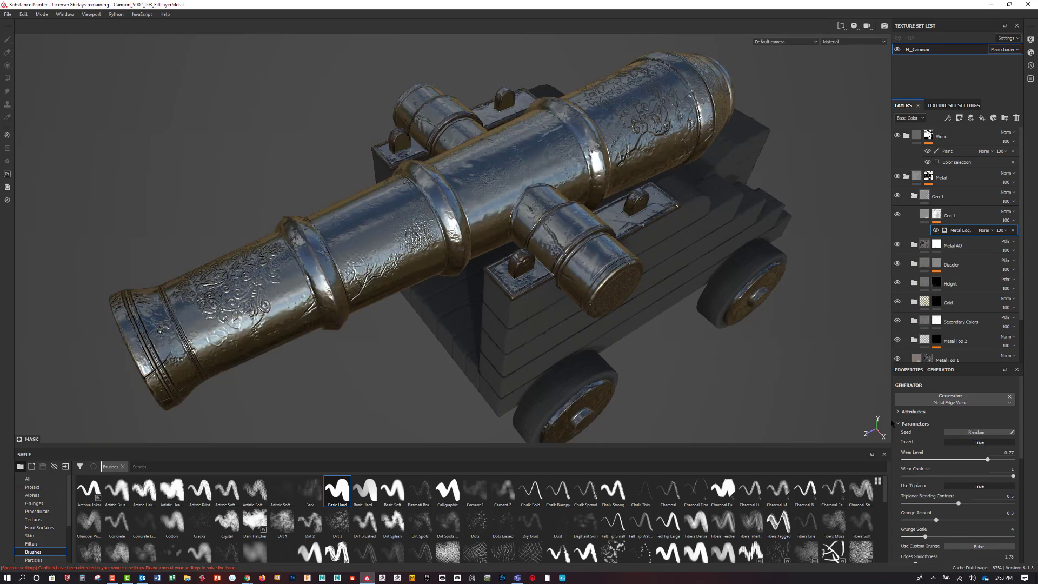
left_click(956, 443)
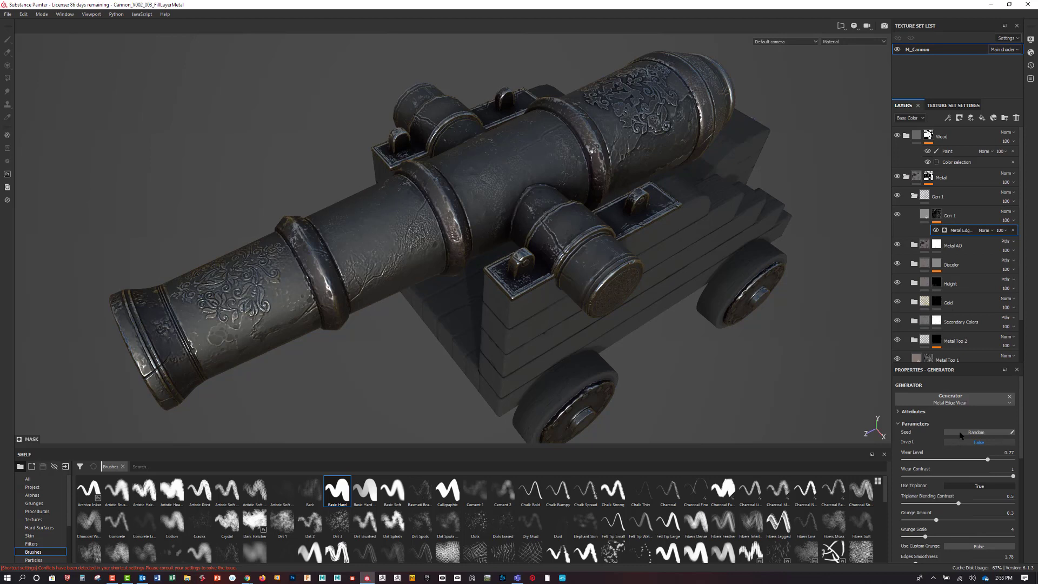
Add a black mask to the Gen 1 folder.
left_click(932, 201)
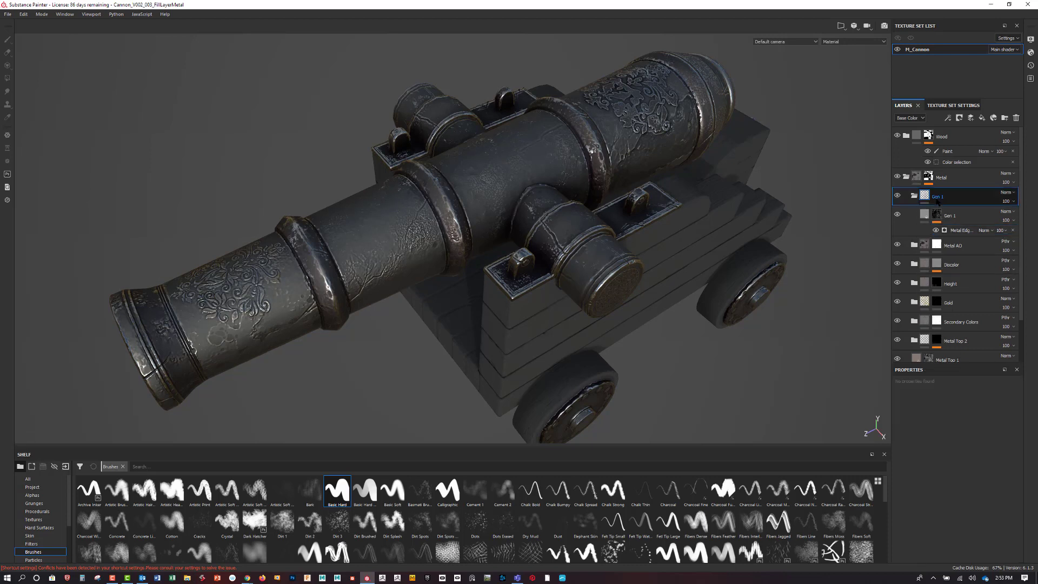
left_click(958, 118)
left_click(973, 137)
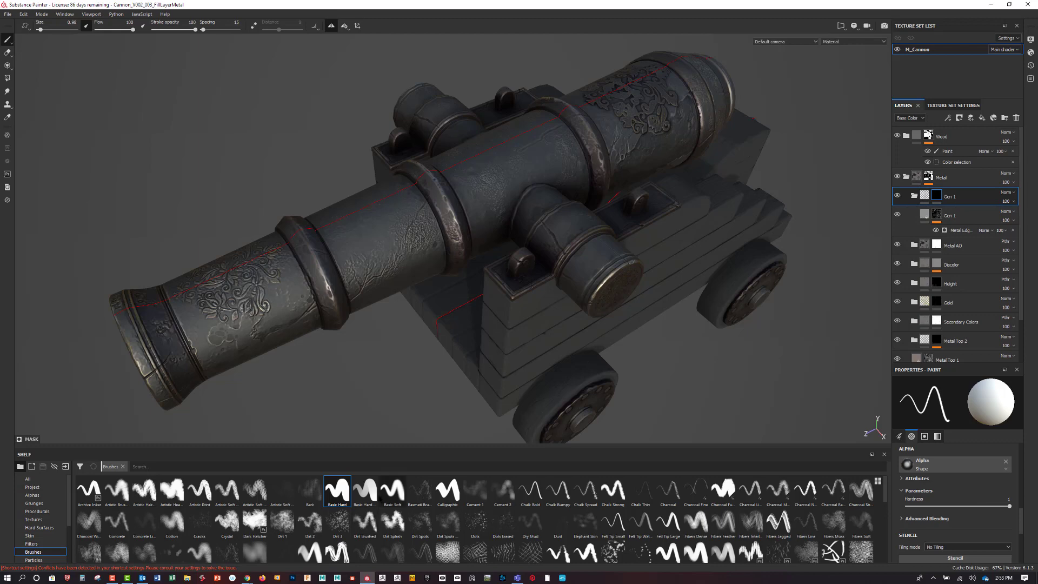
Choose the custom new_brush preset for painting the Gen 1 folder mask and reduce its size to about 4.6.
left_click(393, 489)
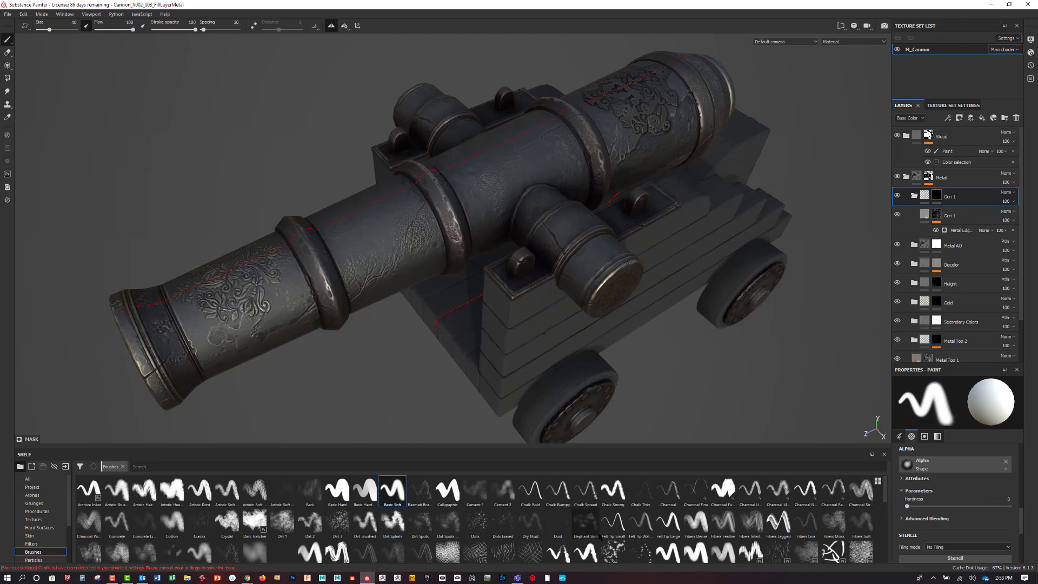
scroll(510, 529, "down", 10)
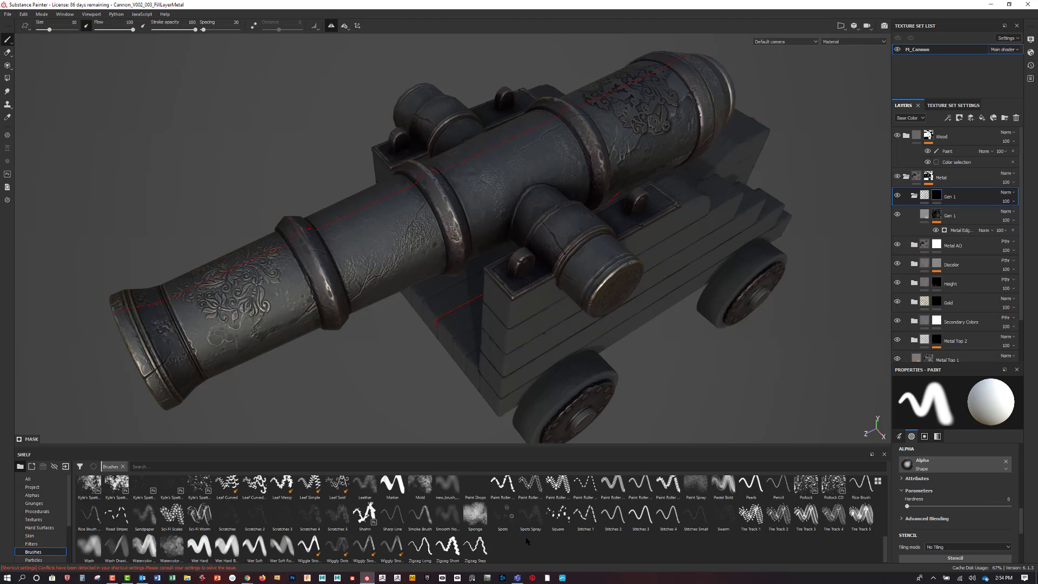
left_click(446, 485)
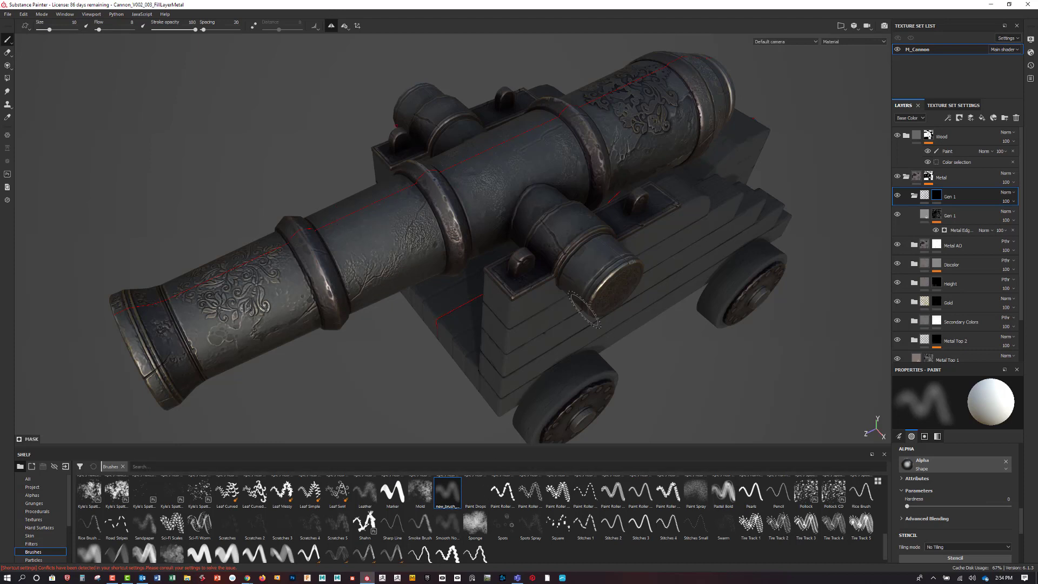
left_click_drag(529, 291, 485, 320, "alt")
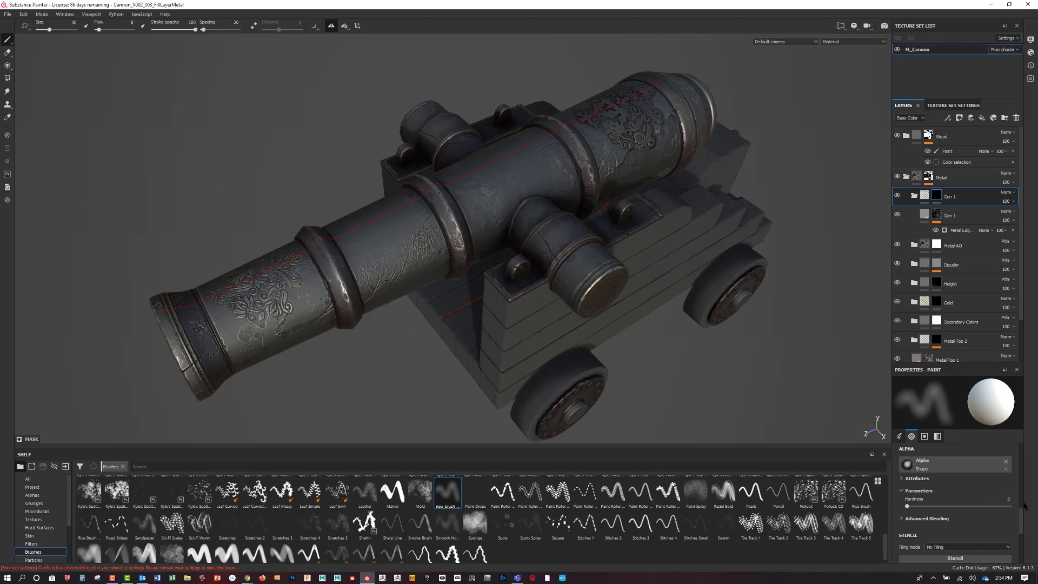
scroll(1021, 522, "down", 3)
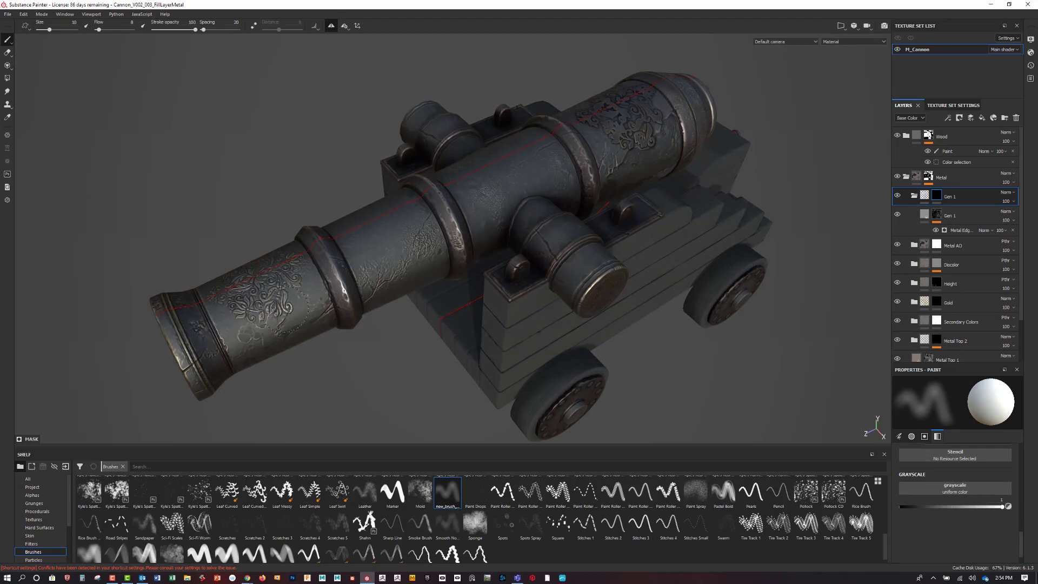
right_click_drag(193, 360, 188, 356, "ctrl")
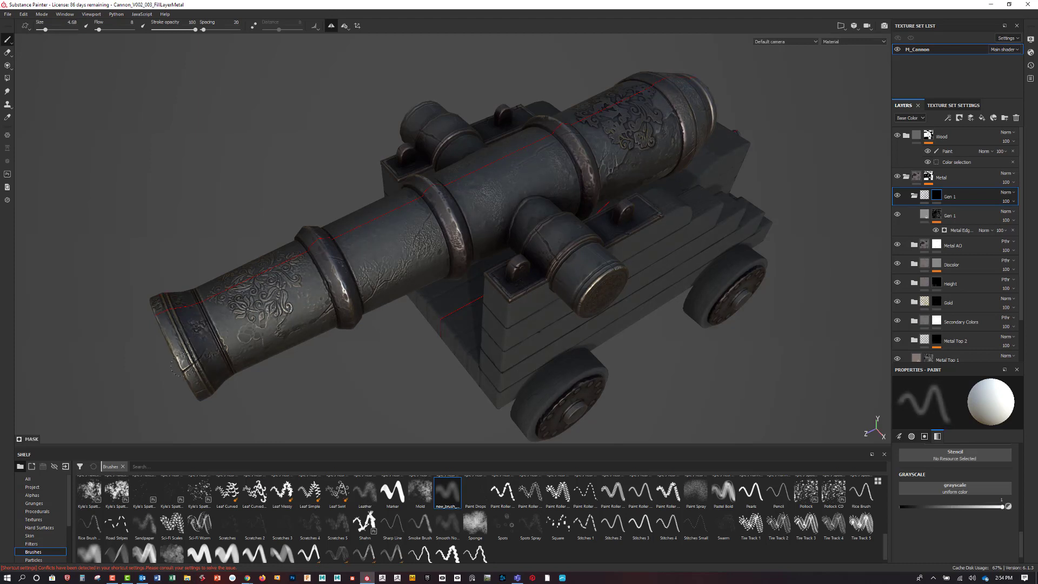
Examine the worn metal edges on the cannon's barrel, trunnions, brackets, rear rod and wheels from several angles.
left_click_drag(243, 405, 319, 373, "alt")
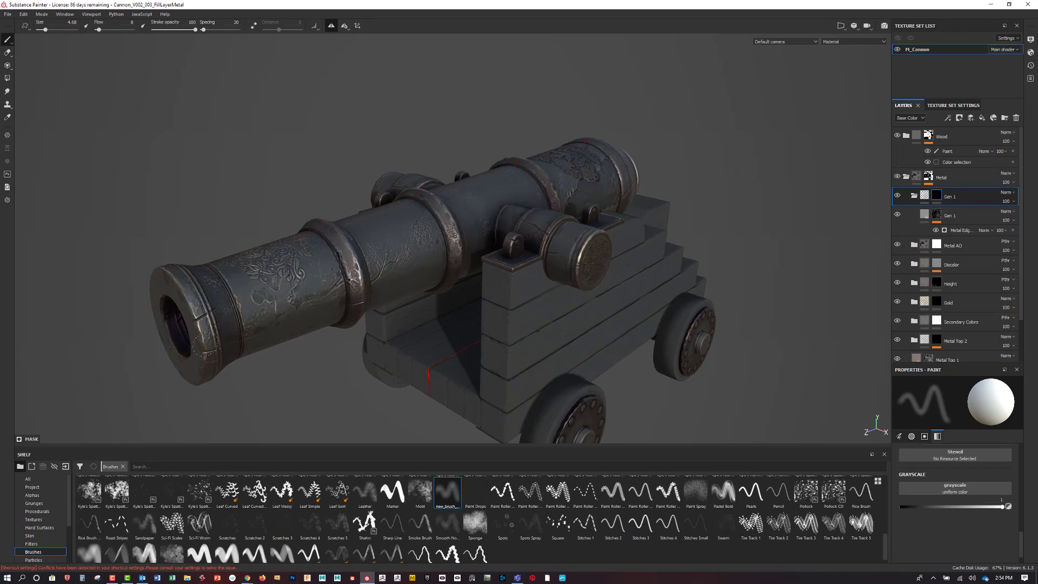
mouse_move(371, 417)
left_mouse_down("alt")
mouse_move(338, 420)
mouse_move(357, 407)
mouse_move(456, 232)
left_mouse_up("alt")
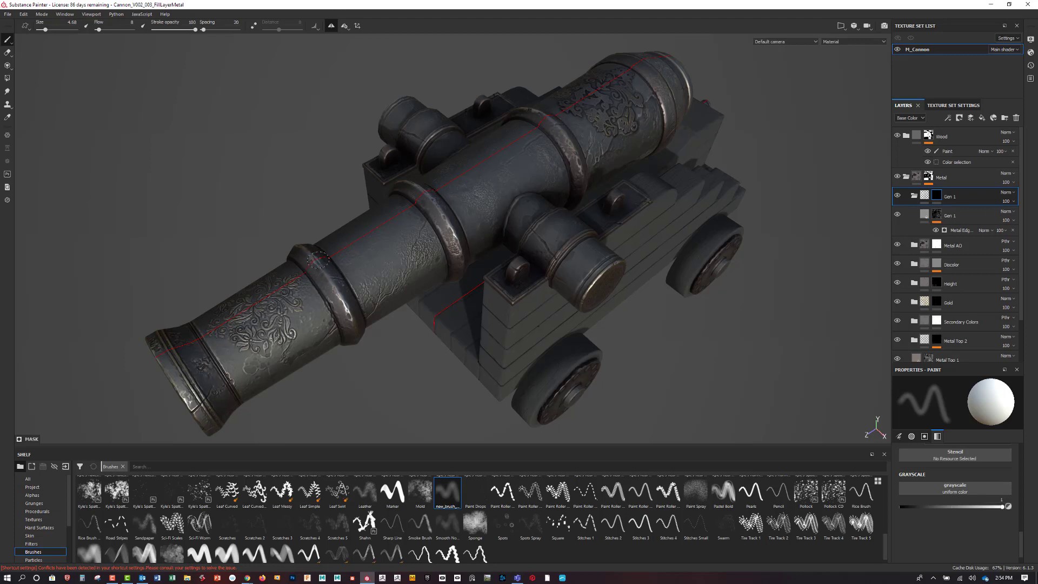
left_click_drag(676, 355, 634, 352, "alt")
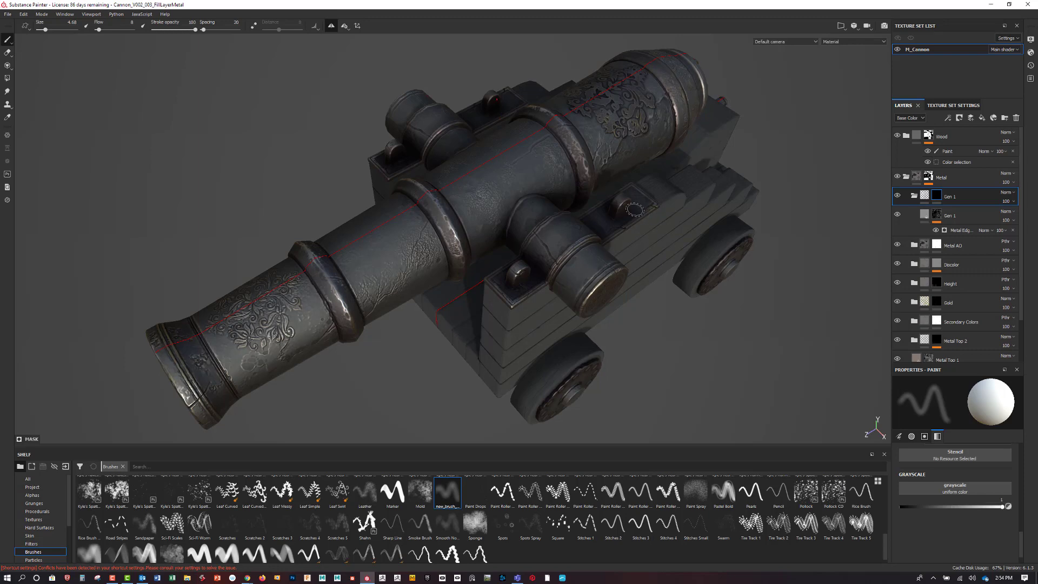
mouse_move(744, 268)
left_mouse_down("alt")
mouse_move(708, 308)
mouse_move(592, 303)
mouse_move(671, 281)
mouse_move(633, 293)
left_mouse_up("alt")
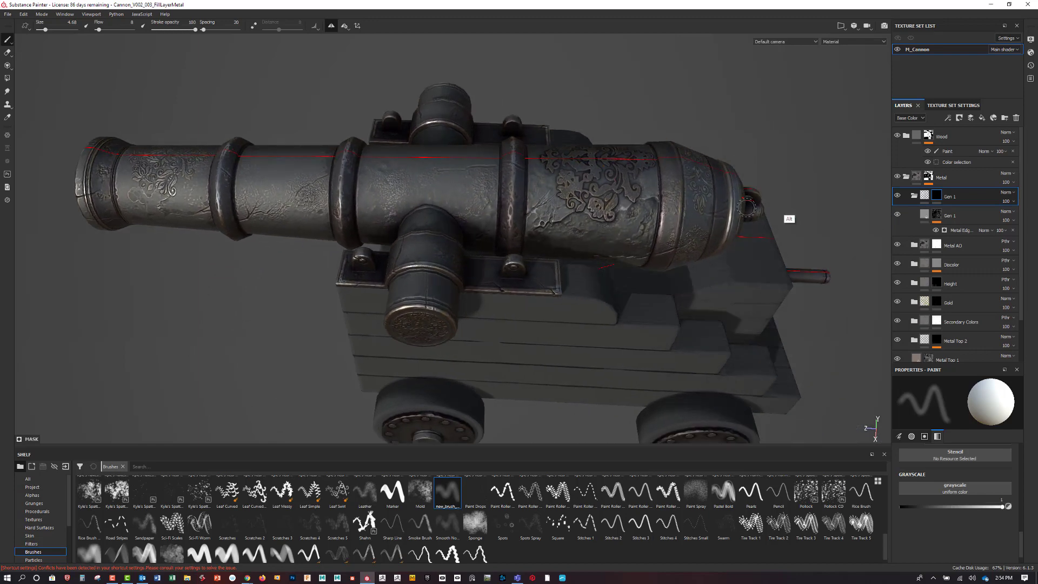
mouse_move(786, 198)
left_mouse_down("alt")
mouse_move(722, 186)
mouse_move(668, 201)
left_mouse_up("alt")
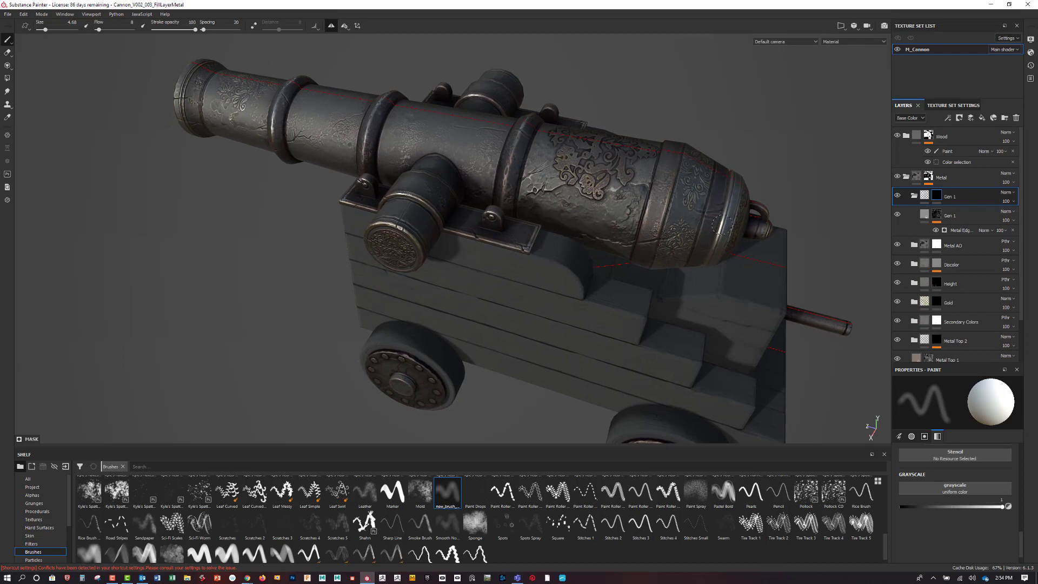
mouse_move(763, 203)
left_mouse_down("alt")
mouse_move(671, 153)
mouse_move(696, 231)
left_mouse_up("alt")
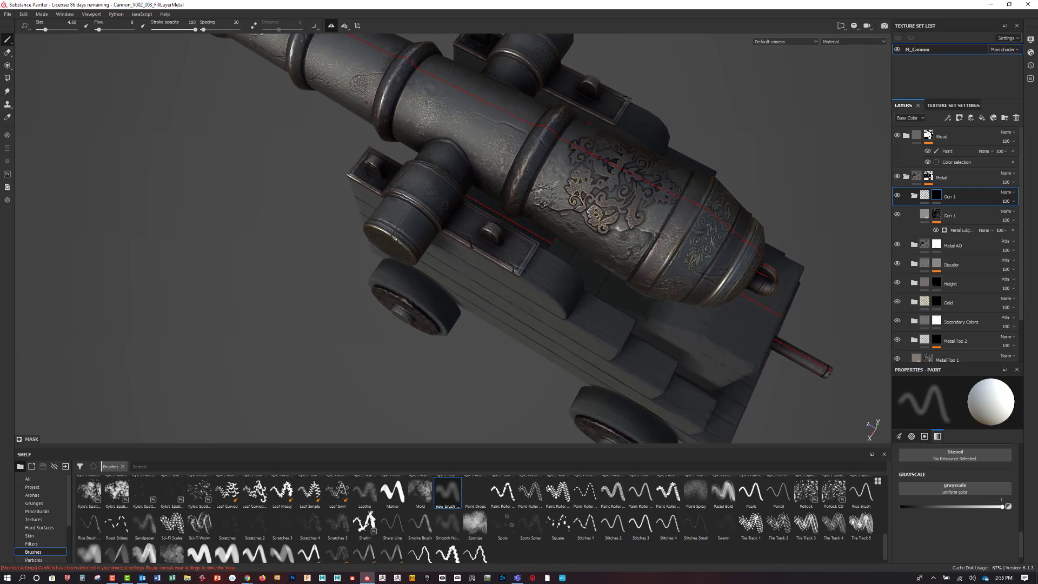
mouse_move(790, 196)
left_mouse_down("alt")
mouse_move(764, 173)
mouse_move(767, 195)
left_mouse_up("alt")
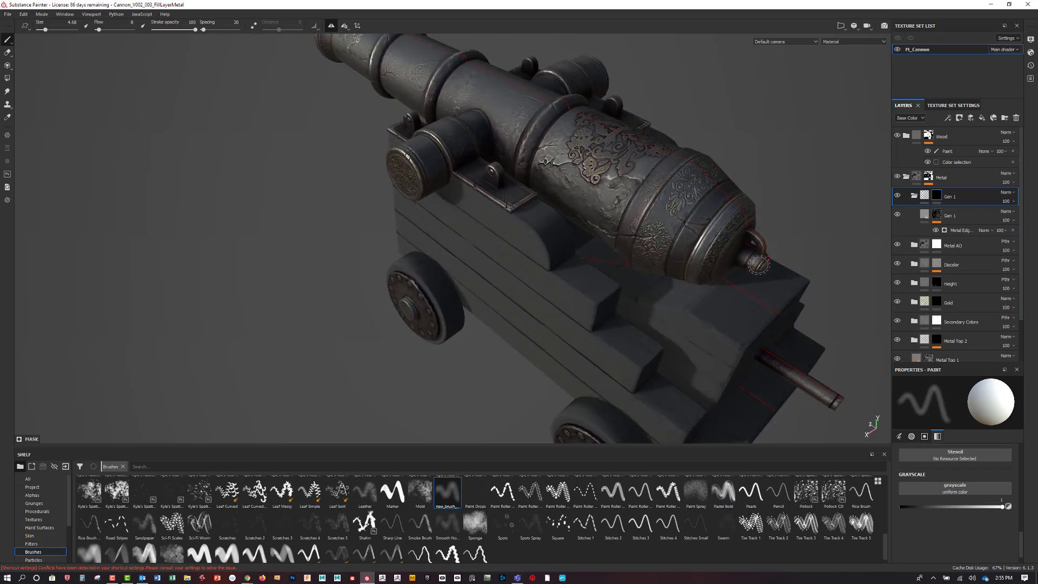
mouse_move(741, 229)
left_mouse_down("alt")
mouse_move(748, 160)
mouse_move(698, 198)
left_mouse_up("alt")
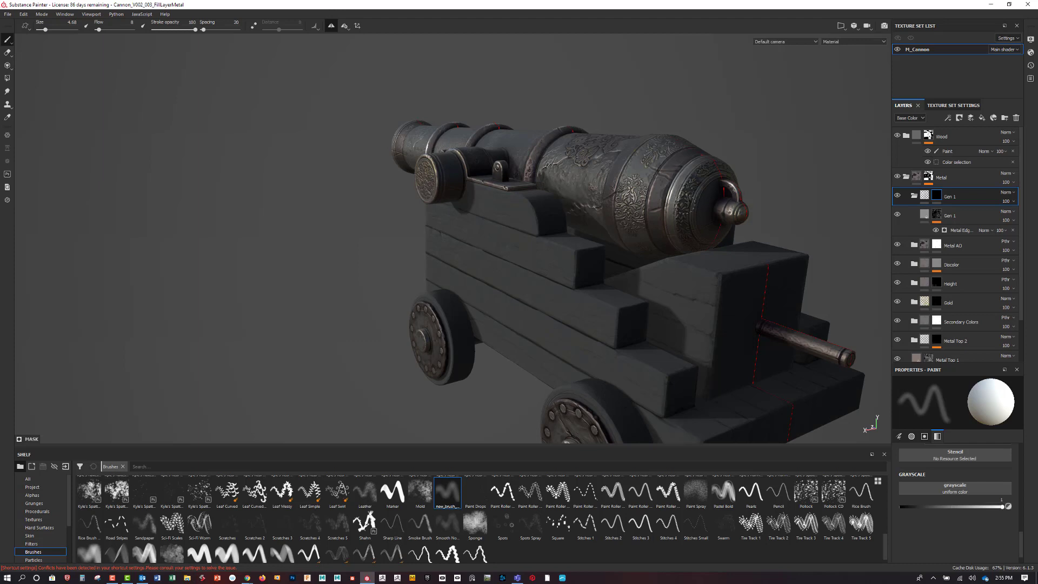
mouse_move(692, 204)
left_mouse_down("alt")
mouse_move(810, 146)
mouse_move(721, 165)
mouse_move(803, 163)
mouse_move(795, 164)
left_mouse_up("alt")
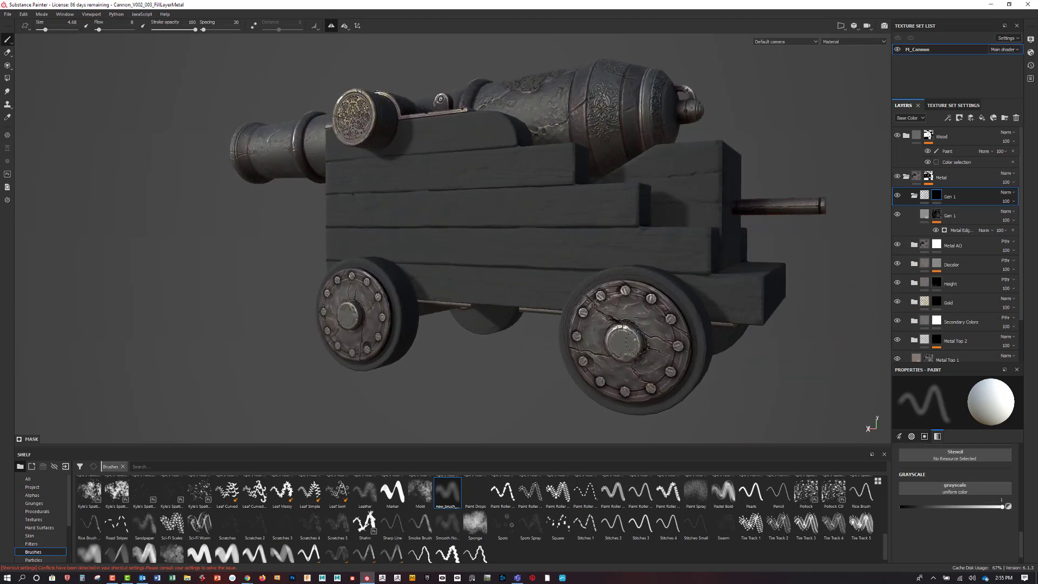
left_click_drag(780, 207, 883, 226, "alt")
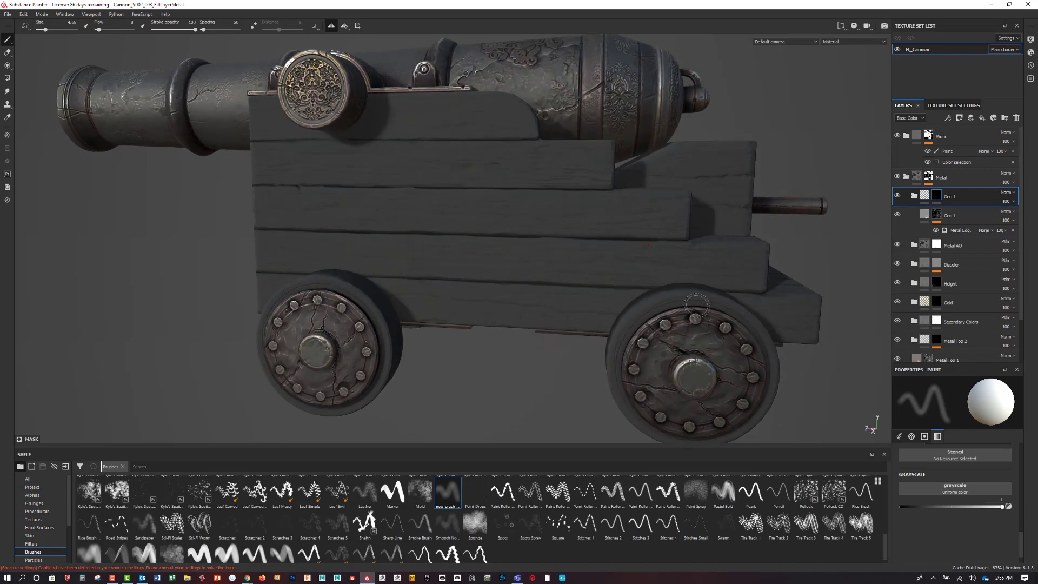
mouse_move(807, 189)
left_mouse_down("alt")
mouse_move(851, 239)
mouse_move(810, 220)
left_mouse_up("alt")
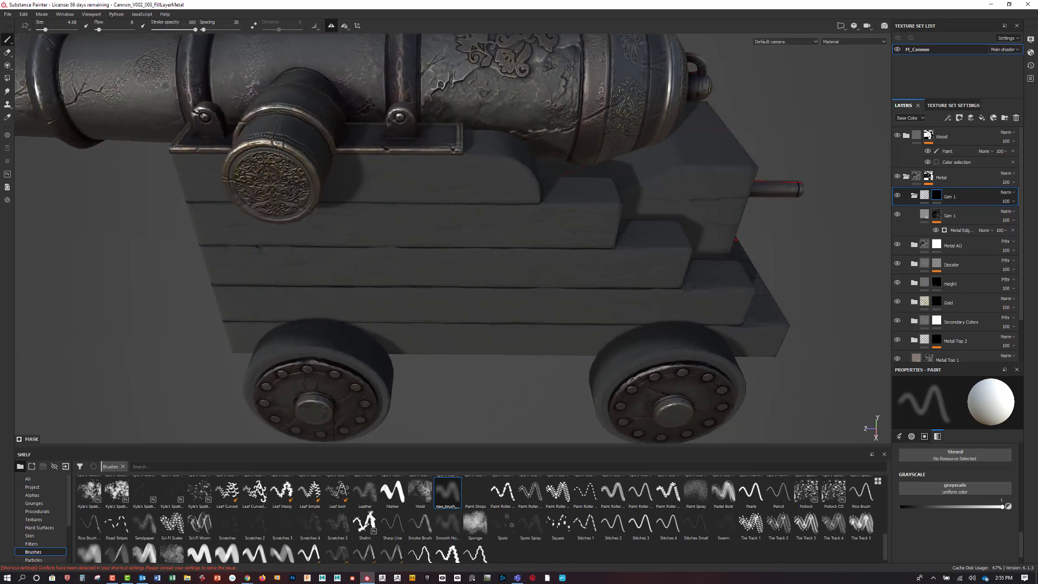
left_click_drag(796, 225, 765, 222, "alt")
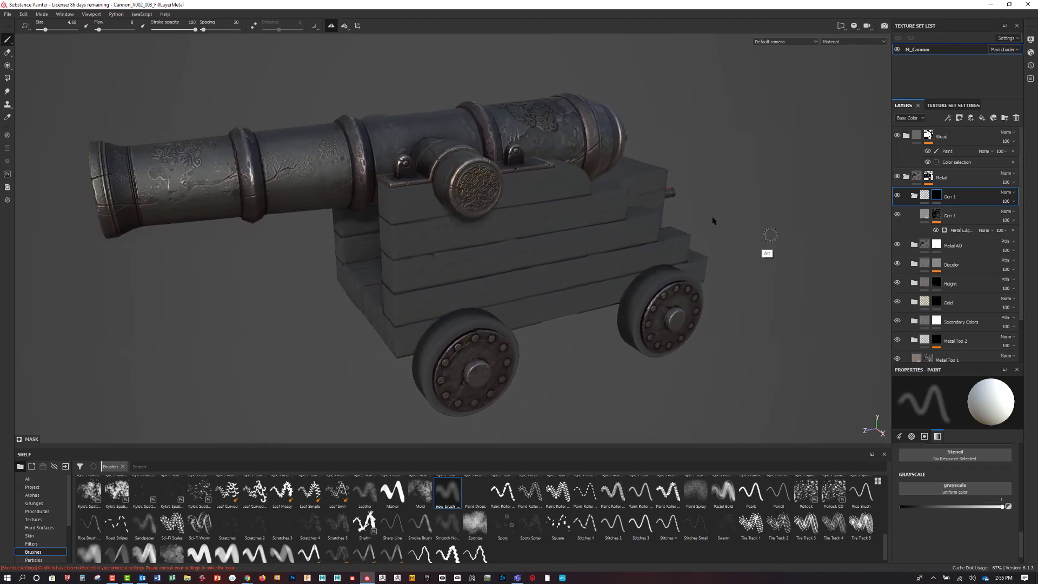
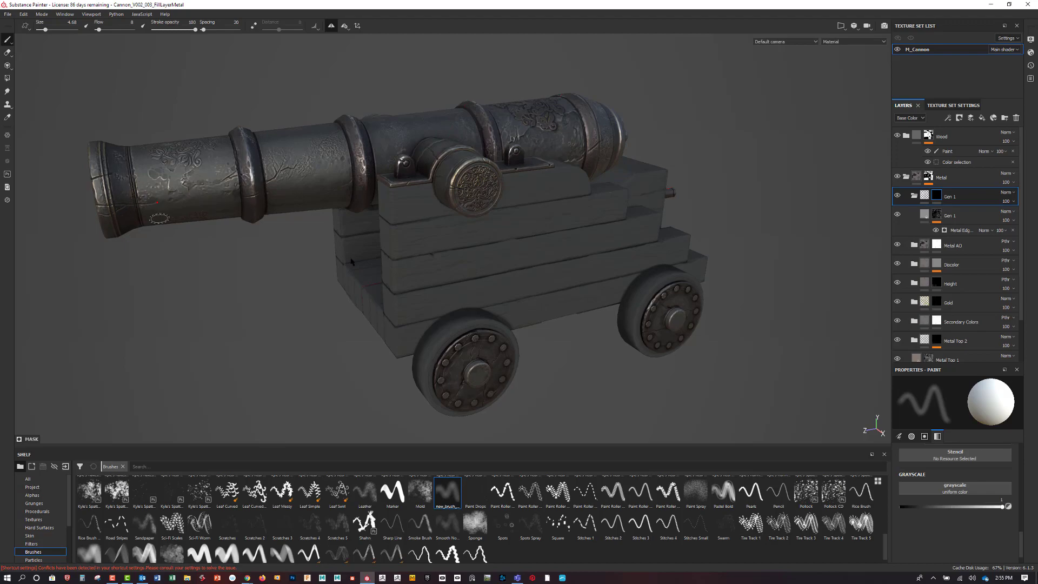
left_click_drag(800, 284, 803, 265, "alt")
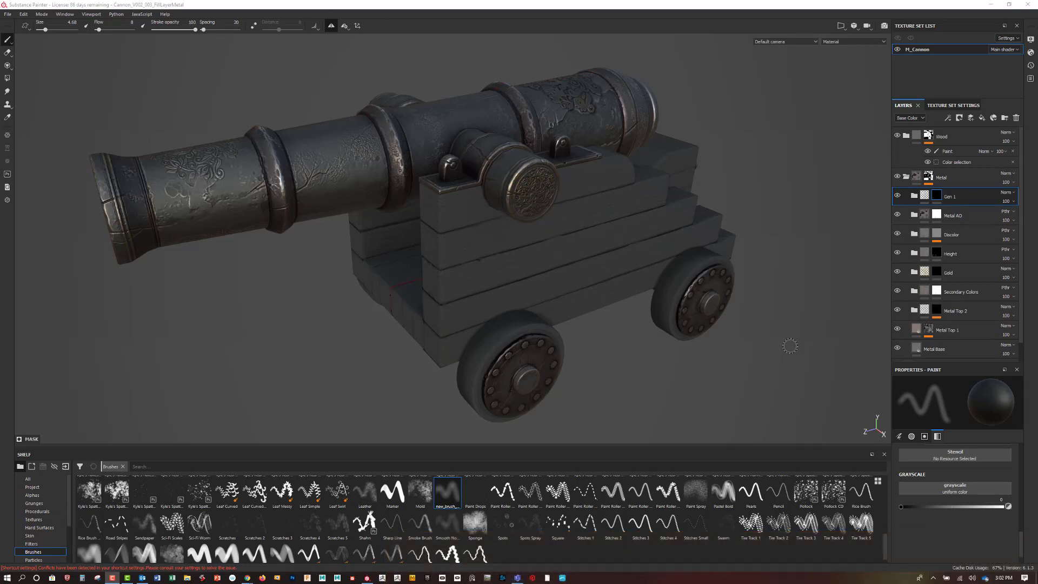
mouse_move(790, 294)
left_mouse_down("alt")
mouse_move(767, 317)
mouse_move(829, 309)
mouse_move(829, 324)
mouse_move(778, 286)
left_mouse_up("alt")
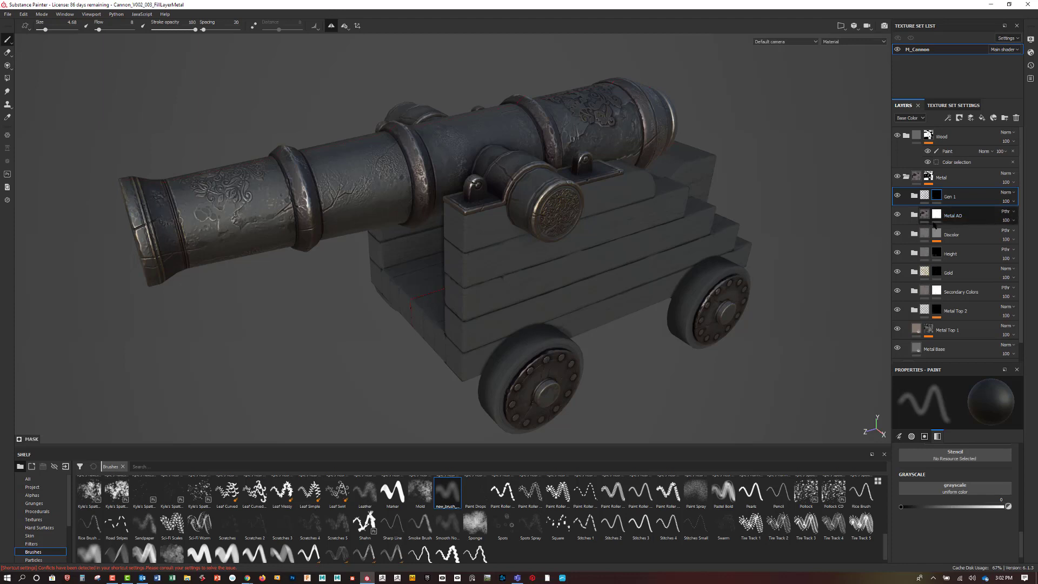
Add a new folder above Gen 1 inside the Metal folder and name it Sun Damage.
left_click(1004, 117)
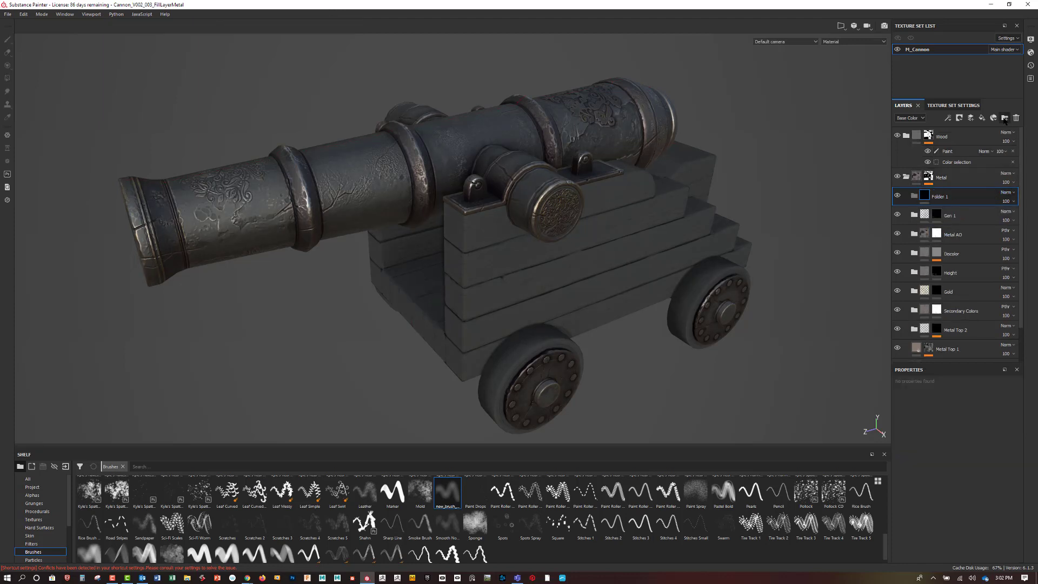
double_click(947, 197)
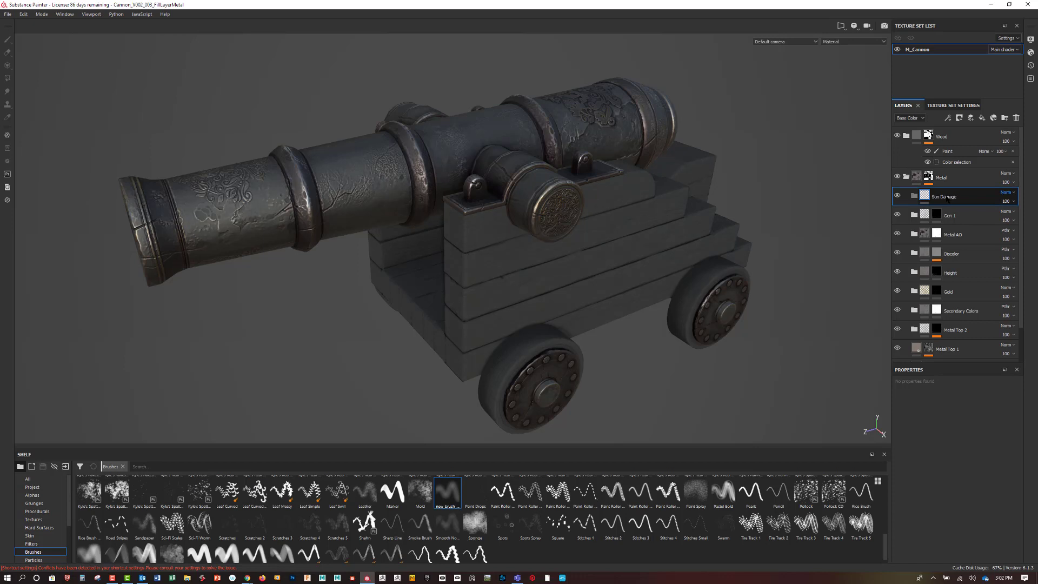
type("Sun Damage")
key("Return")
Create a fill layer named Sun and place it inside the Sun Damage folder.
left_click(981, 118)
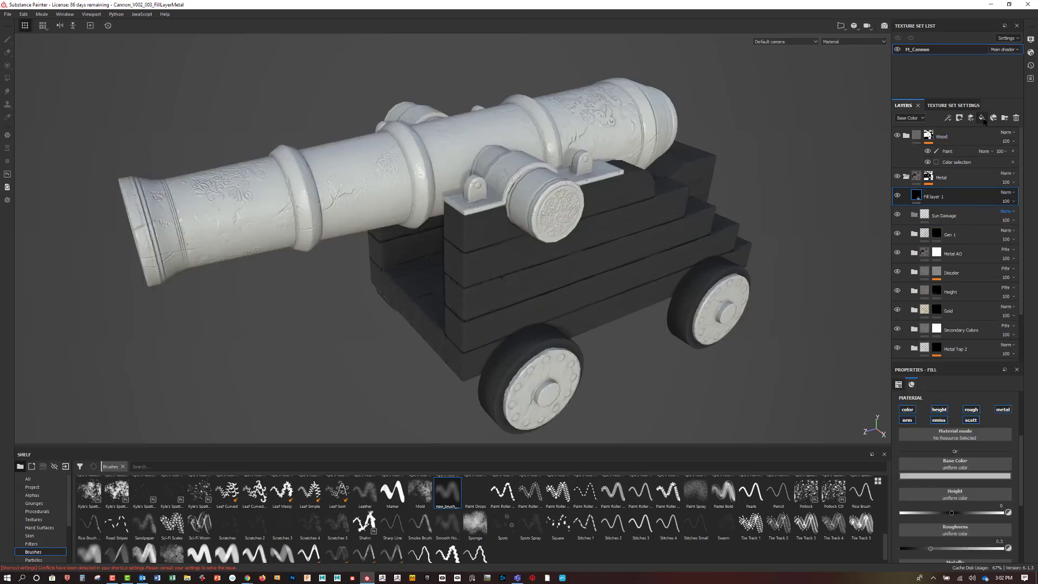
double_click(946, 198)
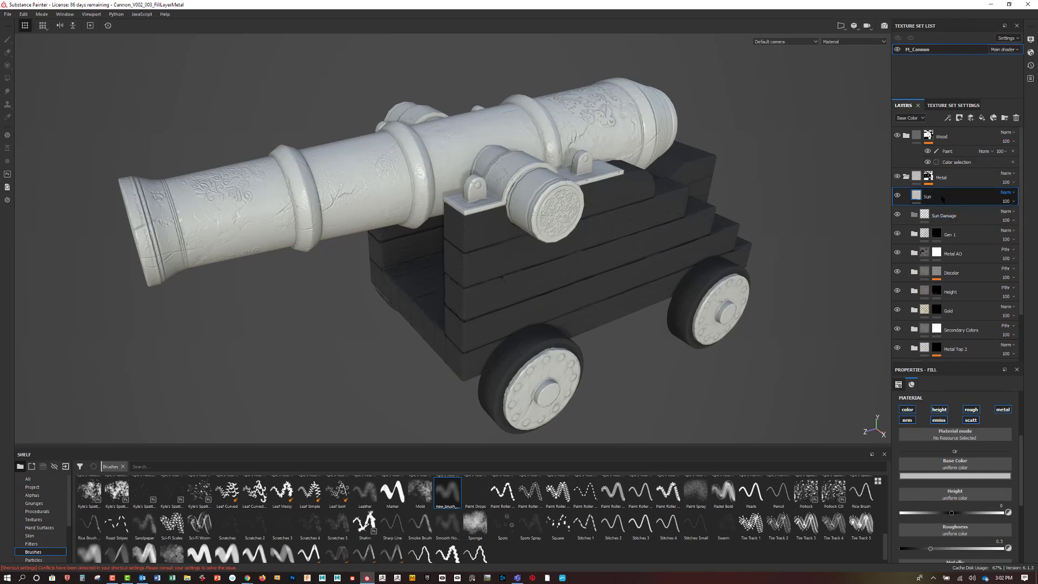
left_click_drag(921, 198, 946, 215)
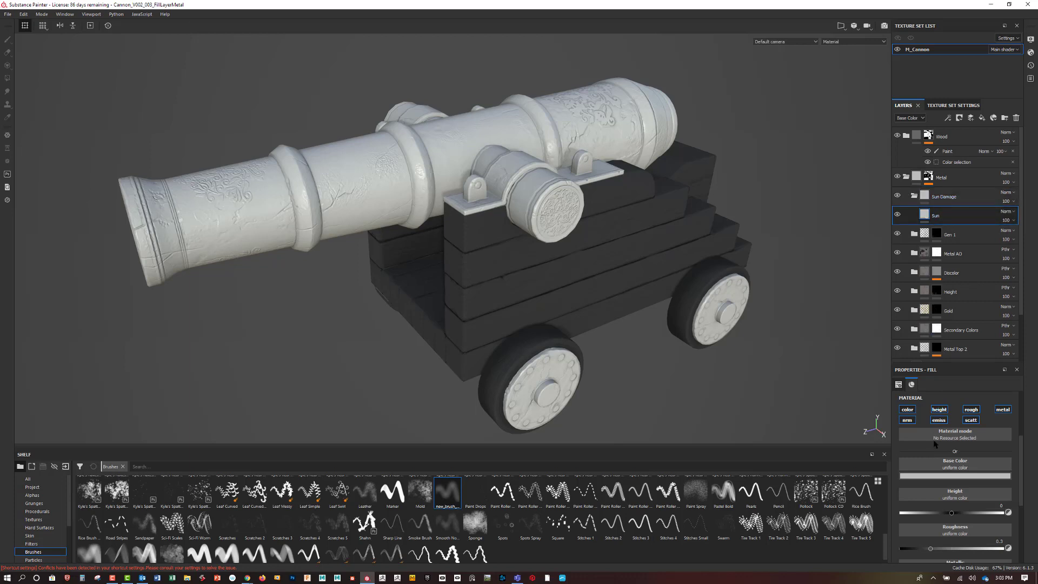
Disable the height, normal, emissive and scattering channels of the Sun fill layer.
left_click(939, 409)
left_click(907, 420)
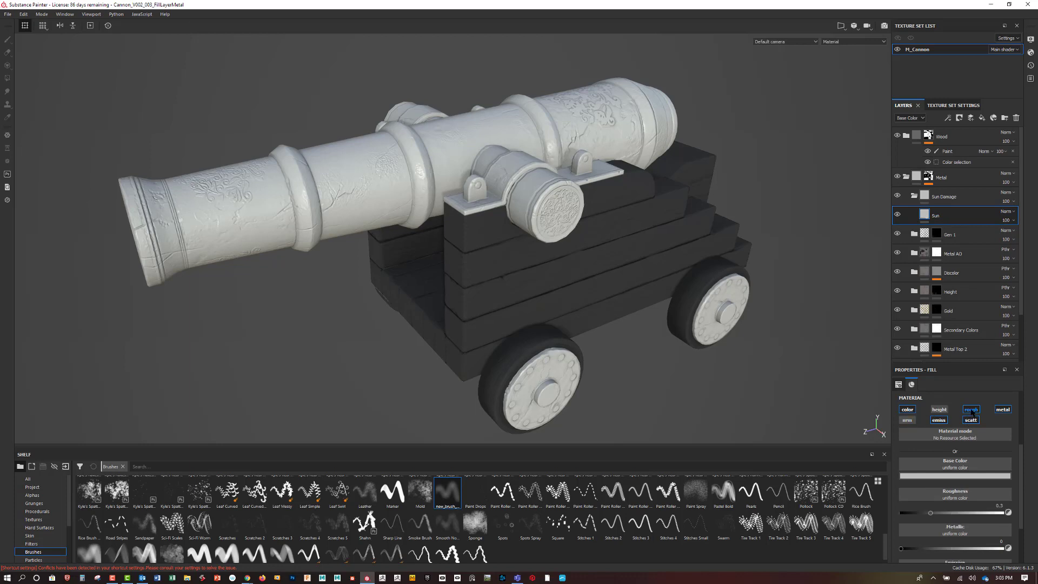
left_click(942, 421)
left_click(970, 421)
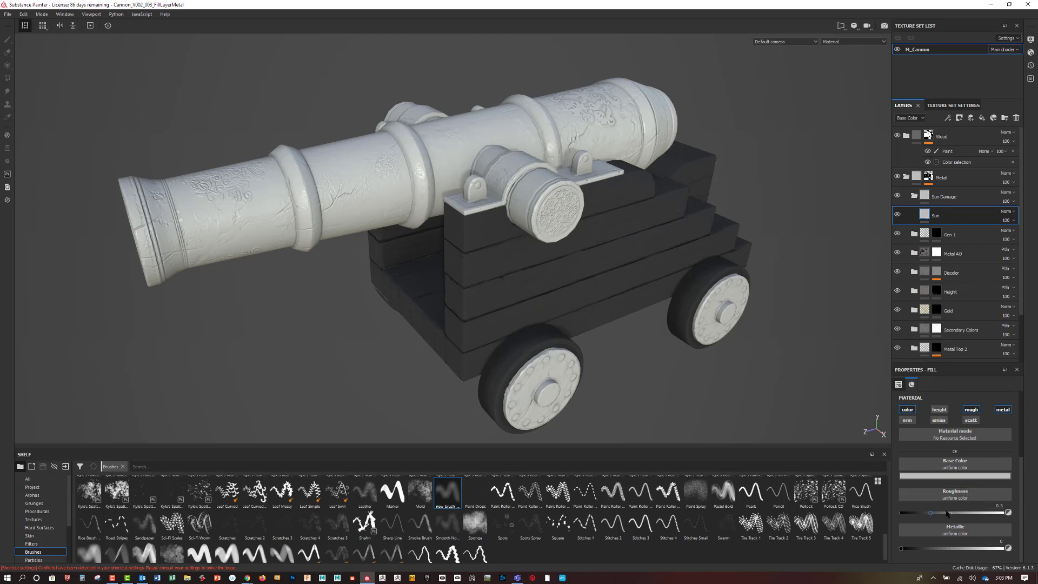
Try the Sun layer with its metallic channel disabled and its roughness at about 0.66.
left_click_drag(931, 514, 972, 515)
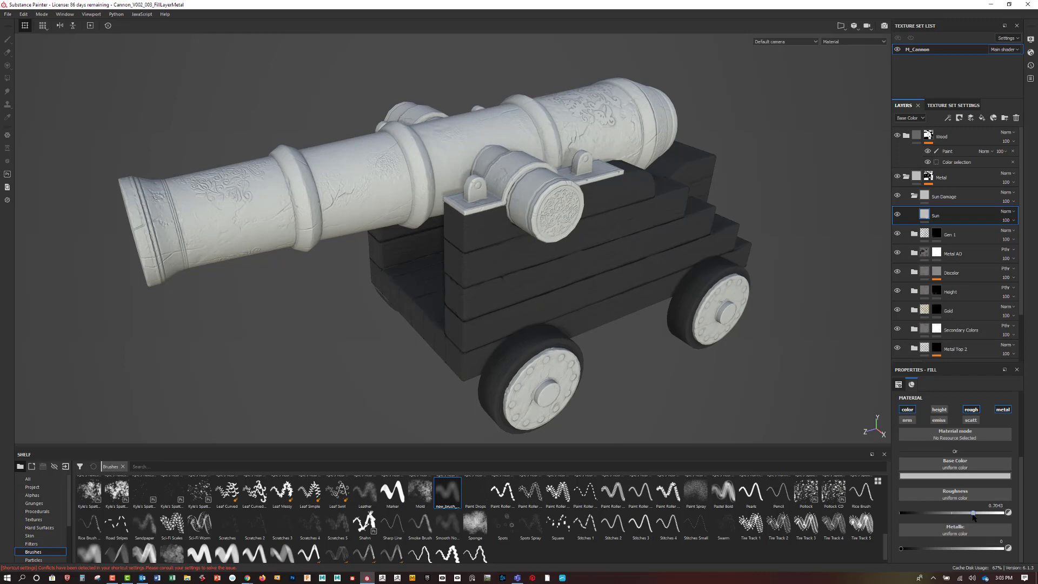
left_click(1001, 410)
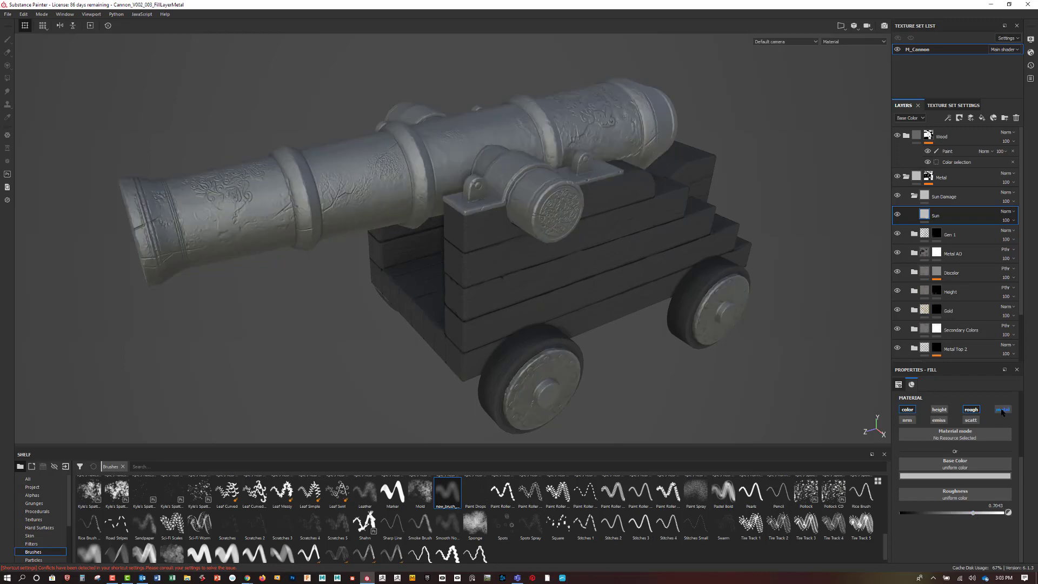
left_click_drag(971, 516, 960, 518)
mouse_move(959, 519)
left_mouse_down()
mouse_move(943, 516)
mouse_move(967, 517)
left_mouse_up()
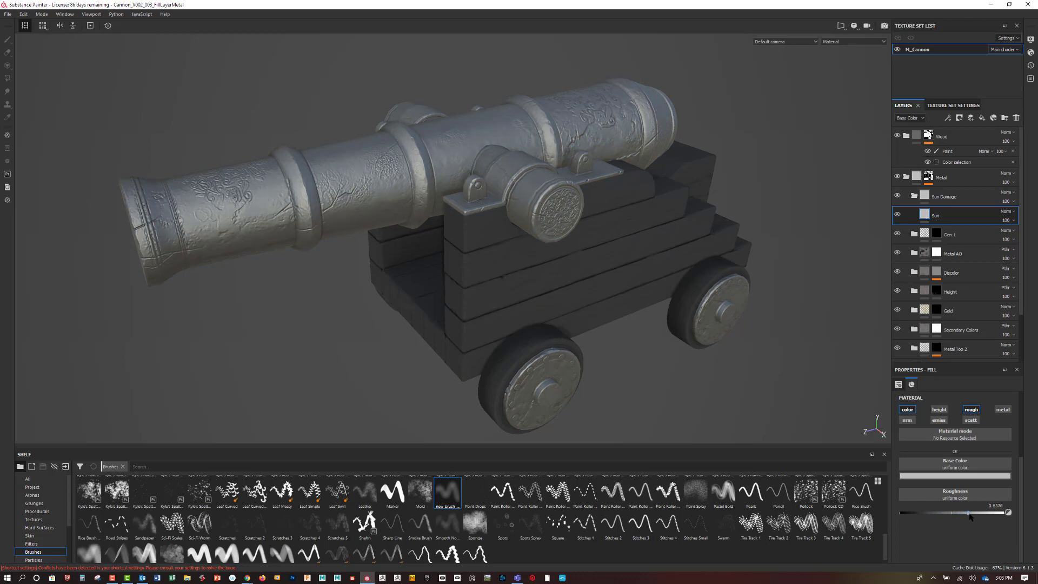
Change the Sun layer's base color to a muted sandy tan.
left_click(968, 476)
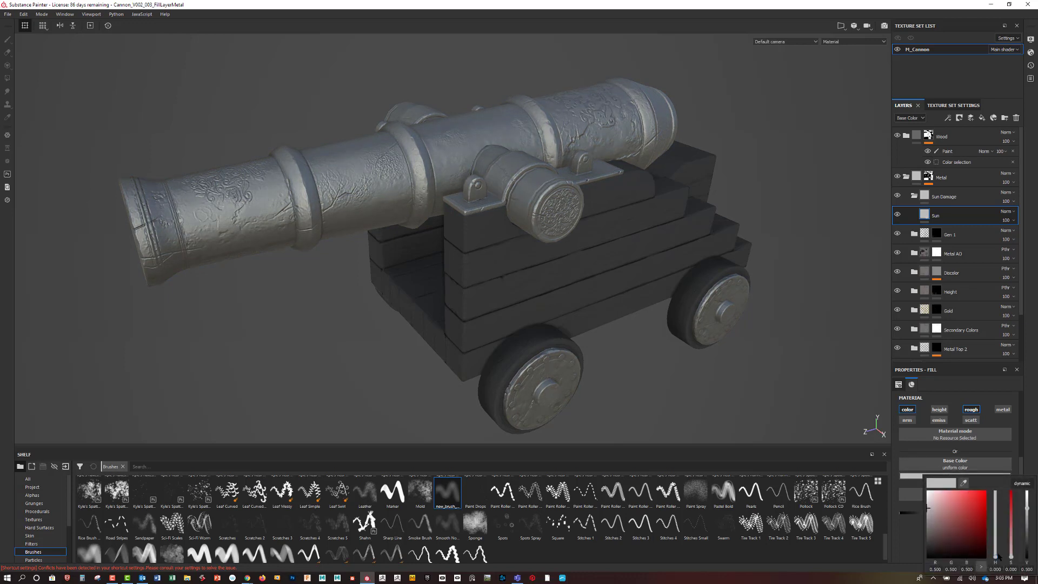
left_click_drag(995, 557, 995, 555)
left_click(966, 507)
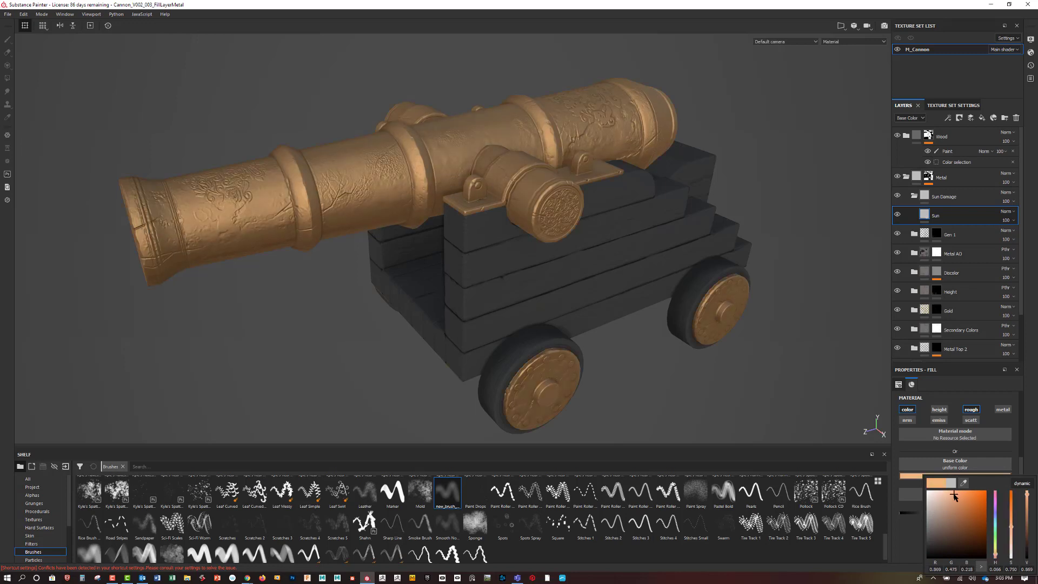
left_click_drag(997, 557, 997, 554)
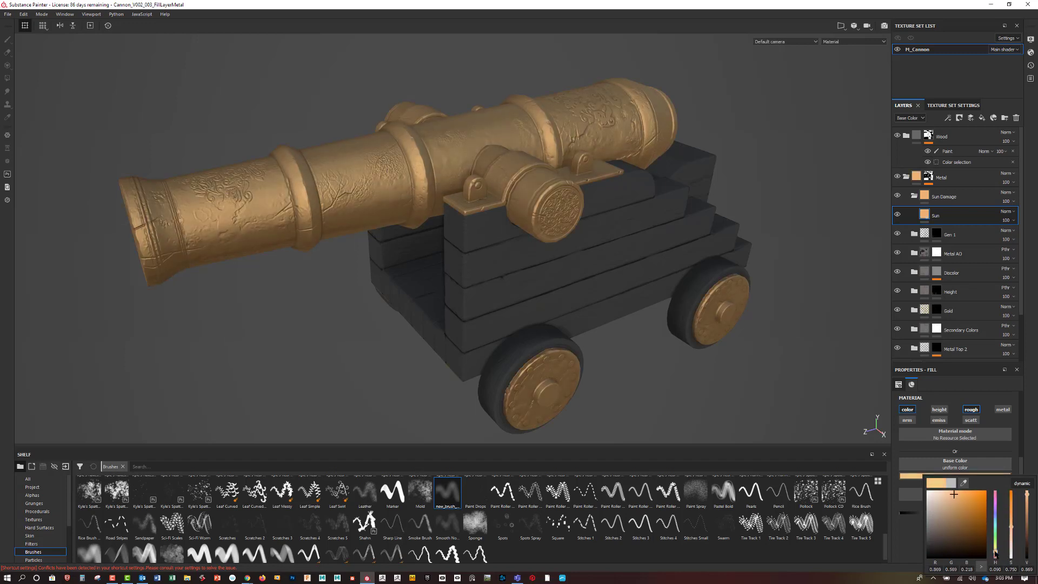
left_click_drag(941, 499, 940, 512)
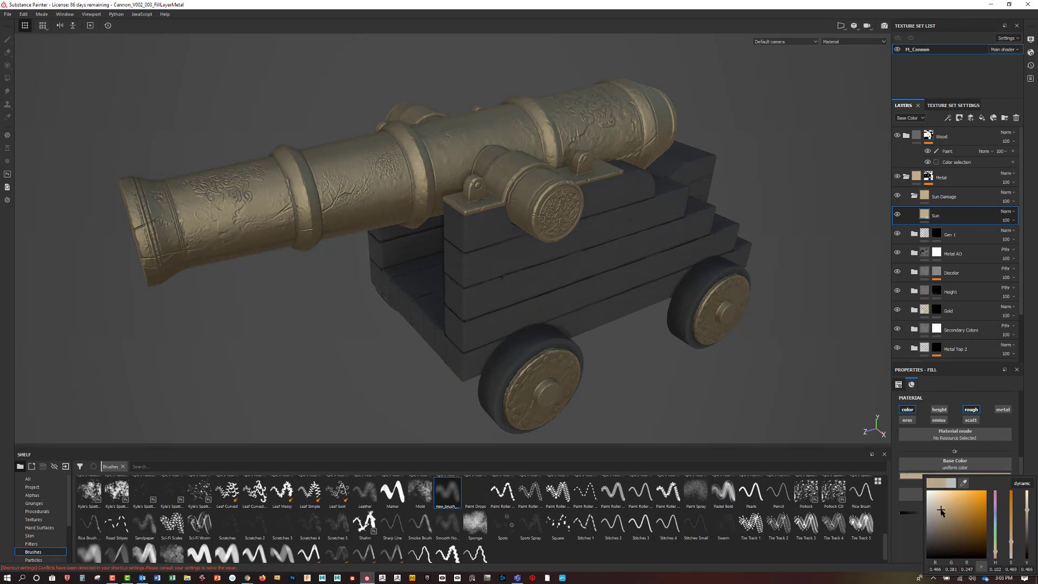
left_click(995, 555)
left_click_drag(995, 555, 994, 553)
left_click(1020, 436)
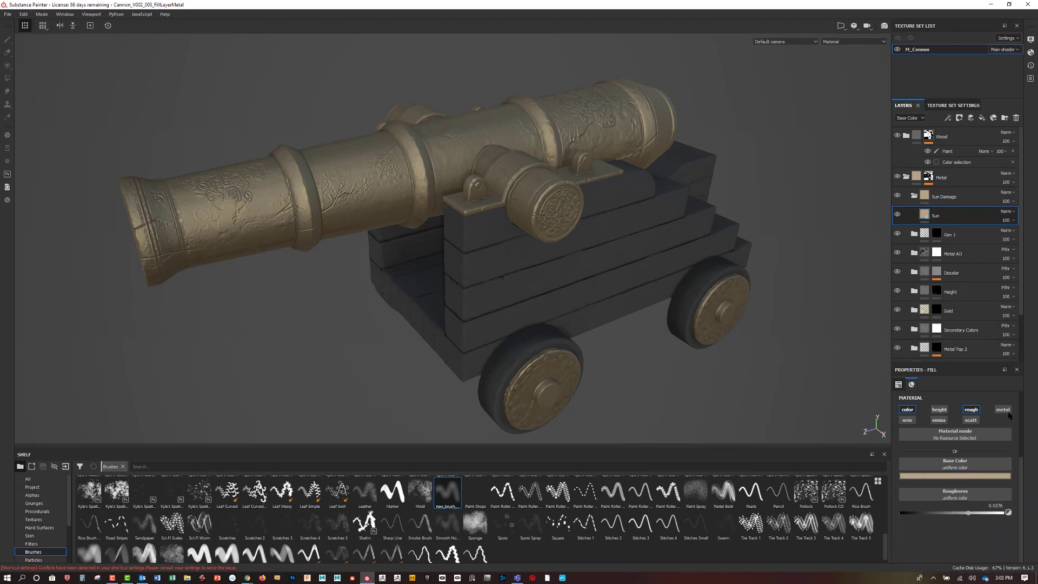
Re-enable the Sun layer's metallic channel, try full metallic, and settle on Metallic 0 with Roughness about 0.735.
left_click(1003, 409)
left_click(1000, 548)
left_click_drag(1001, 548, 1015, 551)
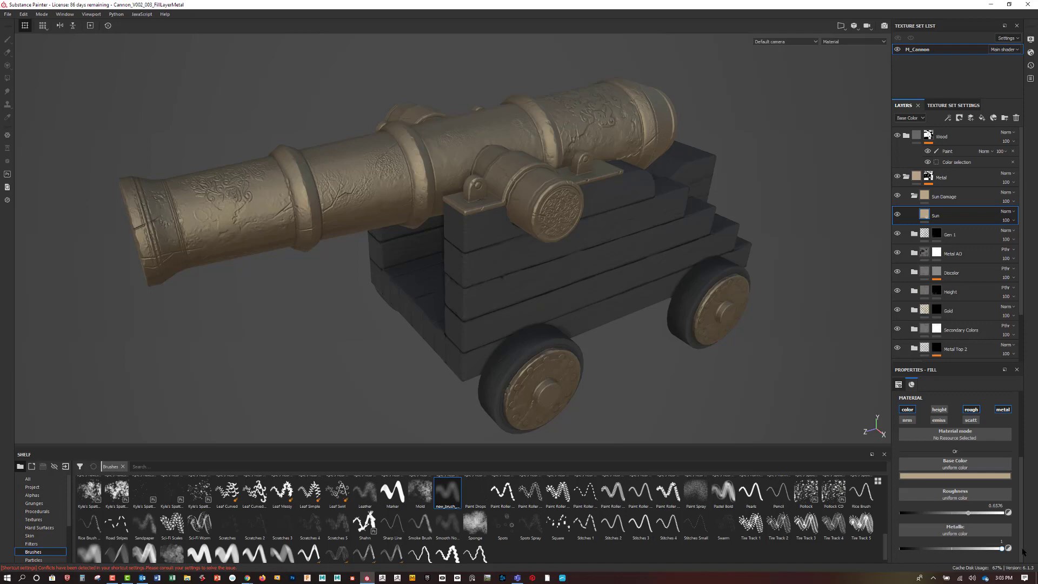
left_click_drag(1001, 548, 897, 548)
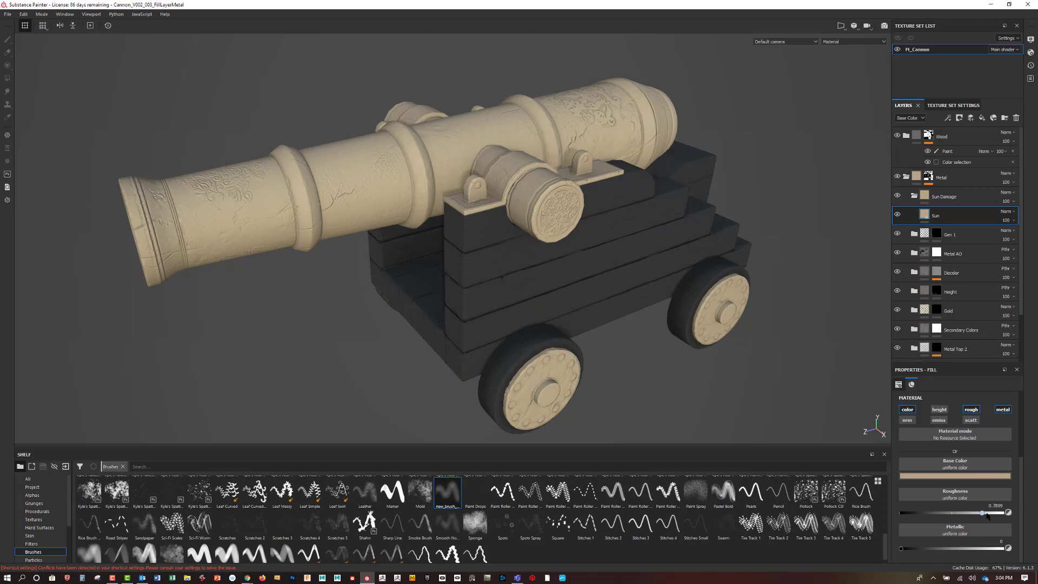
mouse_move(985, 515)
left_mouse_down()
mouse_move(929, 517)
mouse_move(988, 518)
mouse_move(976, 518)
left_mouse_up()
Add a white mask to the Sun layer and drive it with a 3D Distance generator.
left_click(957, 119)
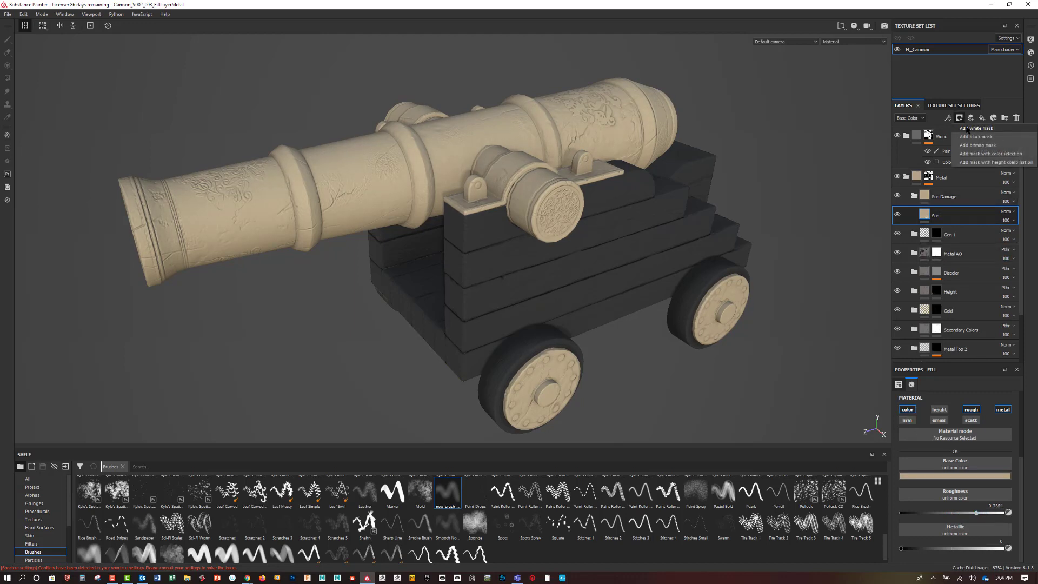
left_click(976, 128)
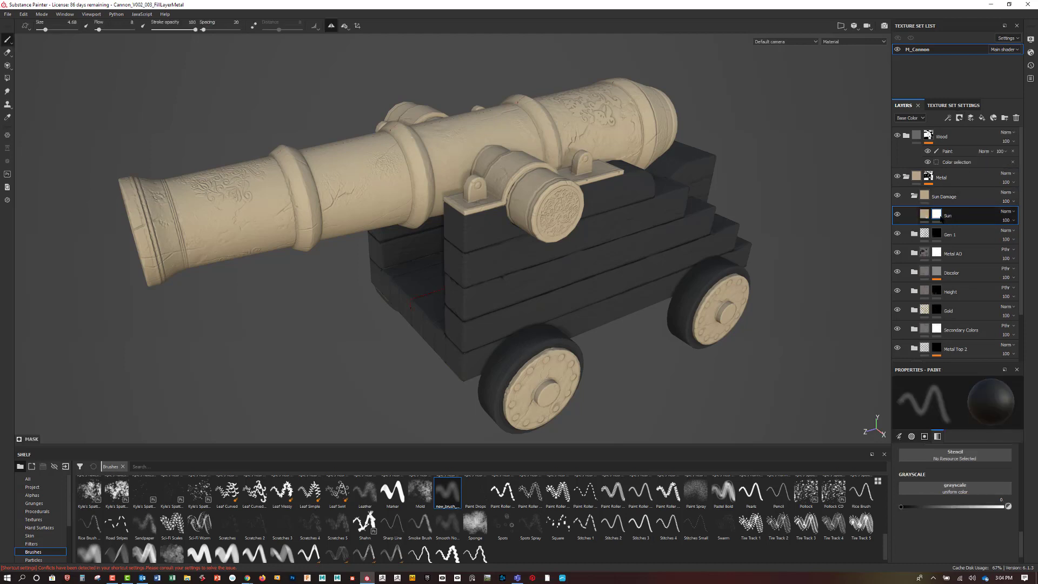
left_click(949, 119)
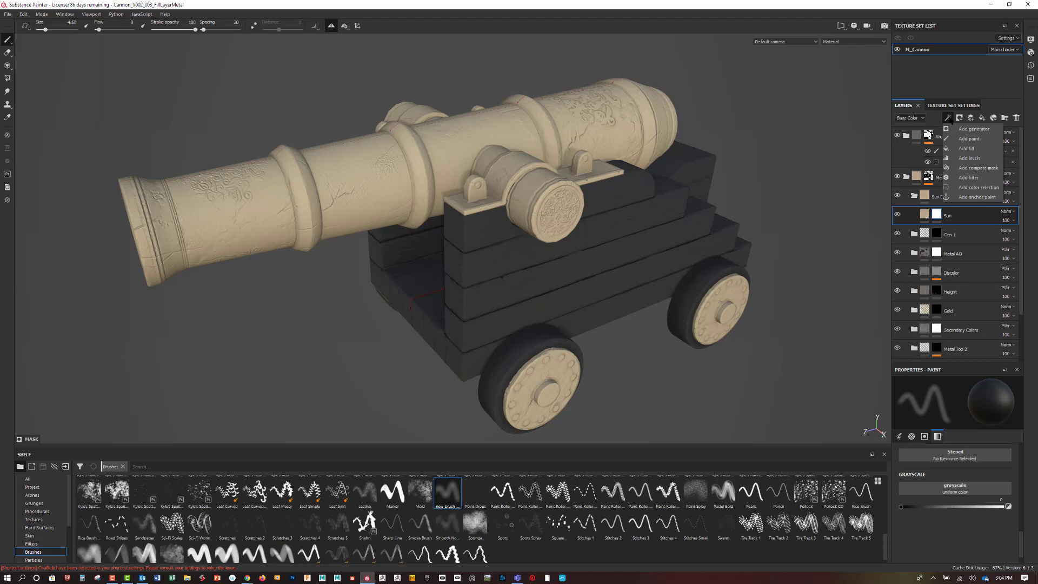
left_click(973, 129)
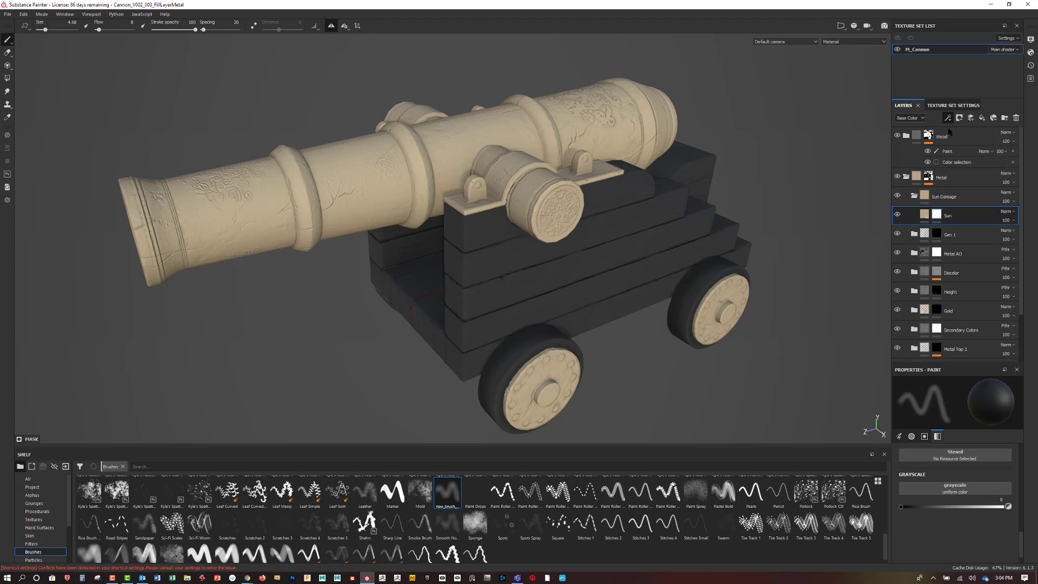
left_click(946, 401)
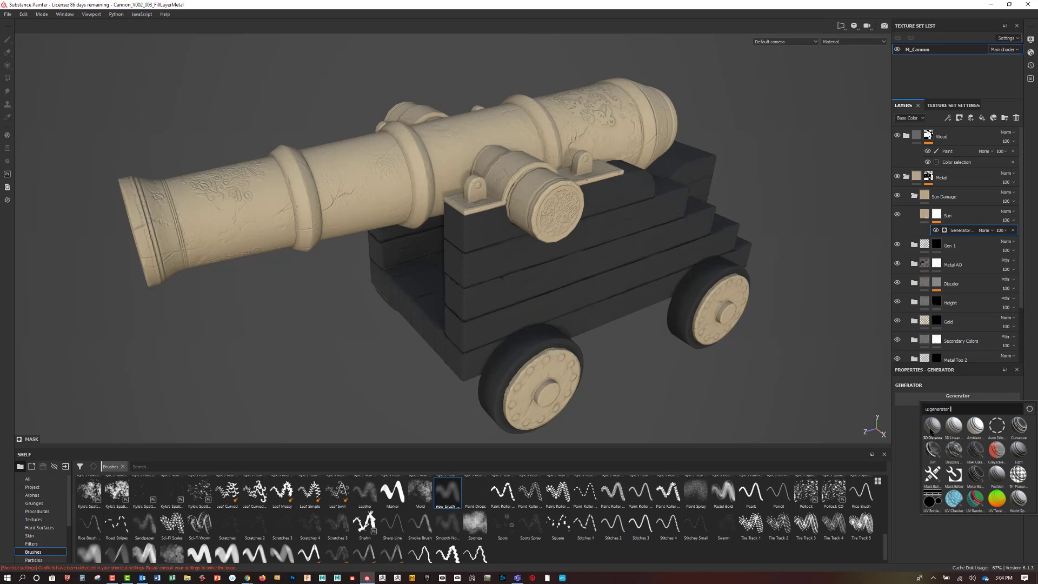
left_click(931, 429)
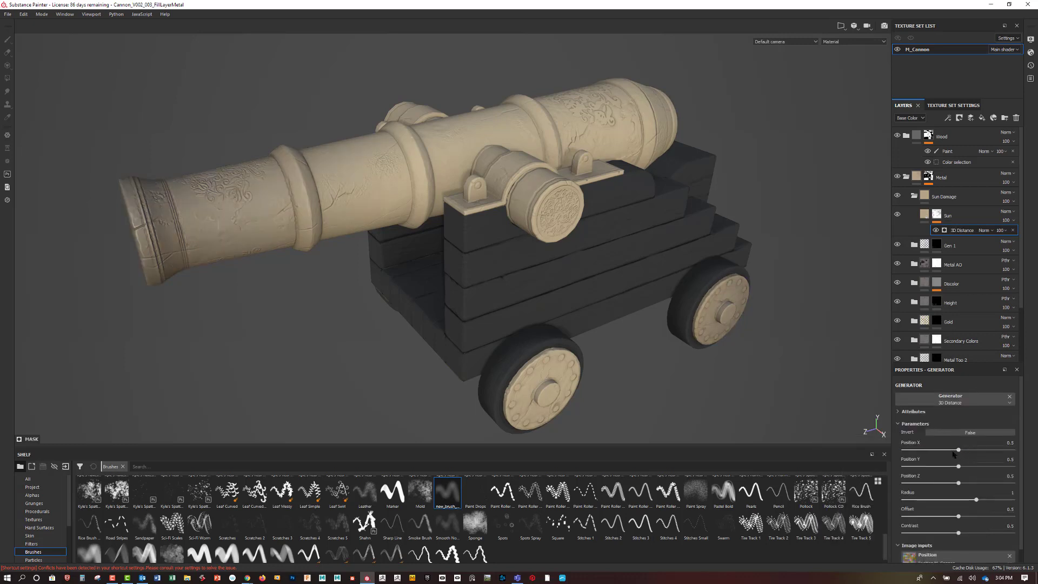
Position the 3D Distance generator at X 0.5, Y 1 and Z 0.6.
left_click_drag(958, 450, 1013, 443)
left_click(1013, 442)
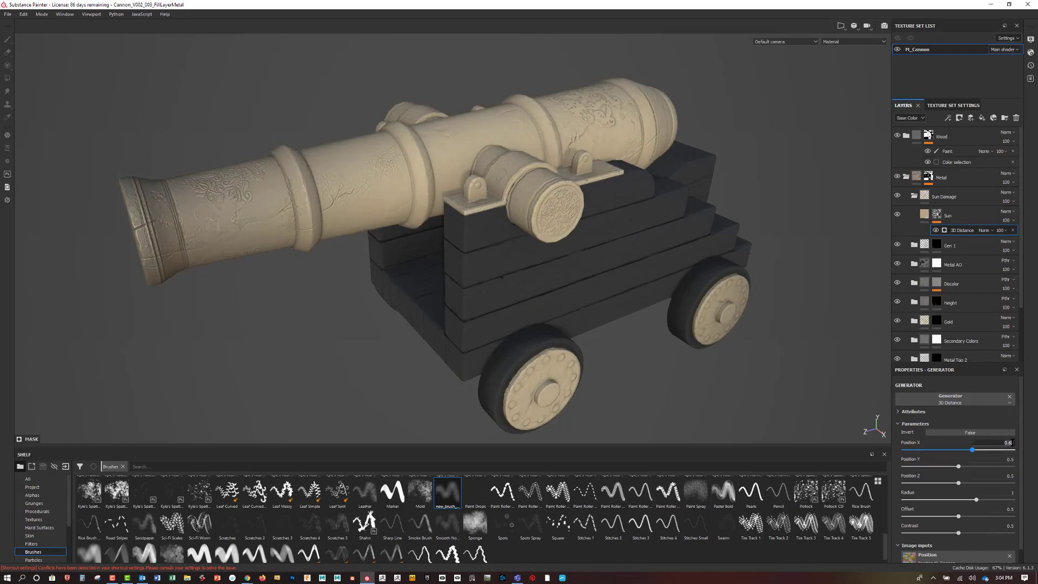
key("BackSpace")
key("BackSpace")
type("5")
key("Return")
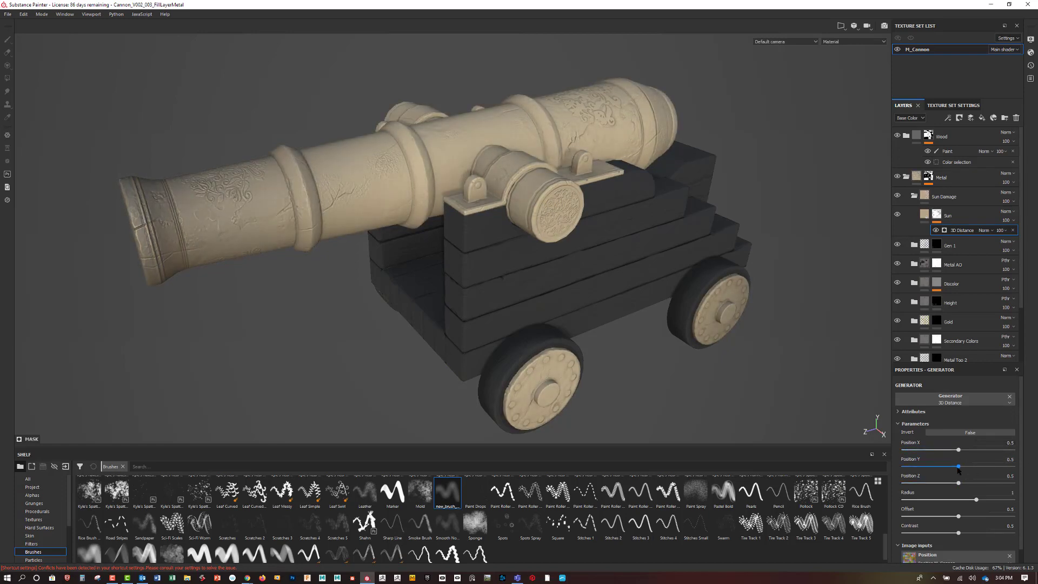
left_click_drag(959, 467, 1035, 465)
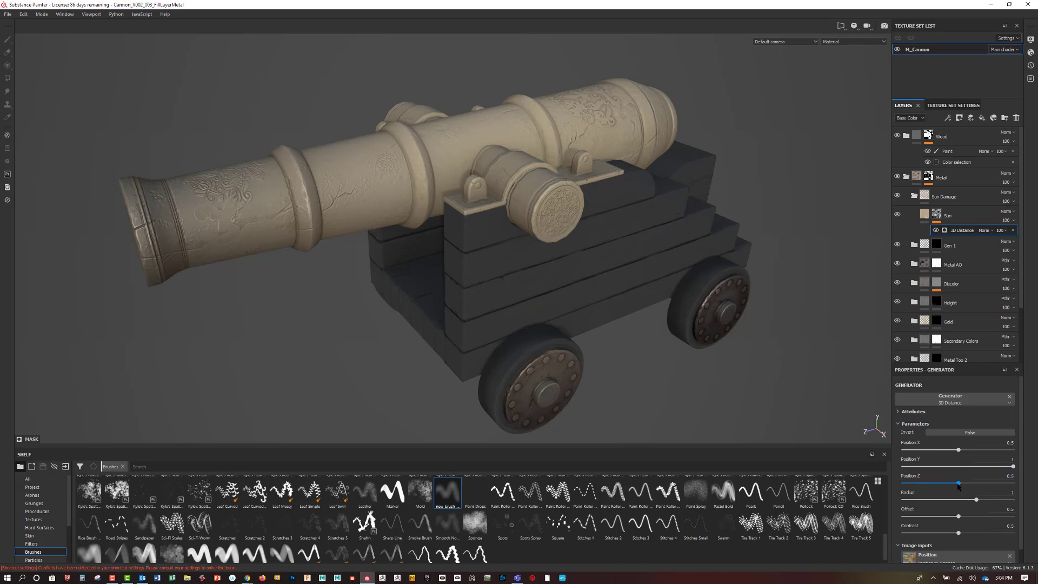
mouse_move(958, 483)
left_mouse_down()
mouse_move(930, 485)
mouse_move(971, 481)
left_mouse_up()
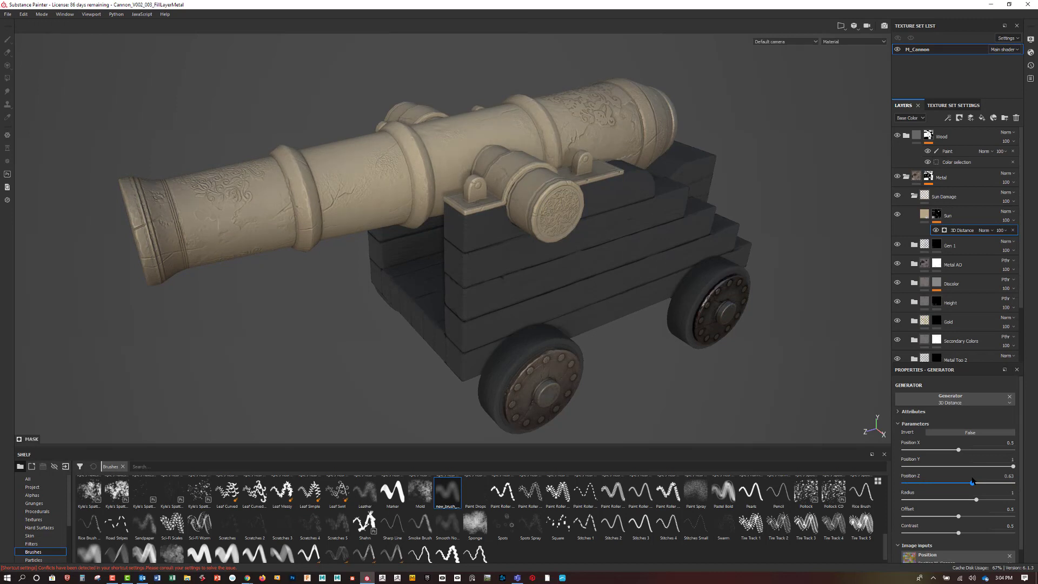
left_click(1006, 476)
type("0.6")
key("Return")
Shape the 3D Distance falloff along the cannon barrel with Radius 0.87, Offset 0.47 and Contrast 0.62.
left_click_drag(978, 503, 1022, 533)
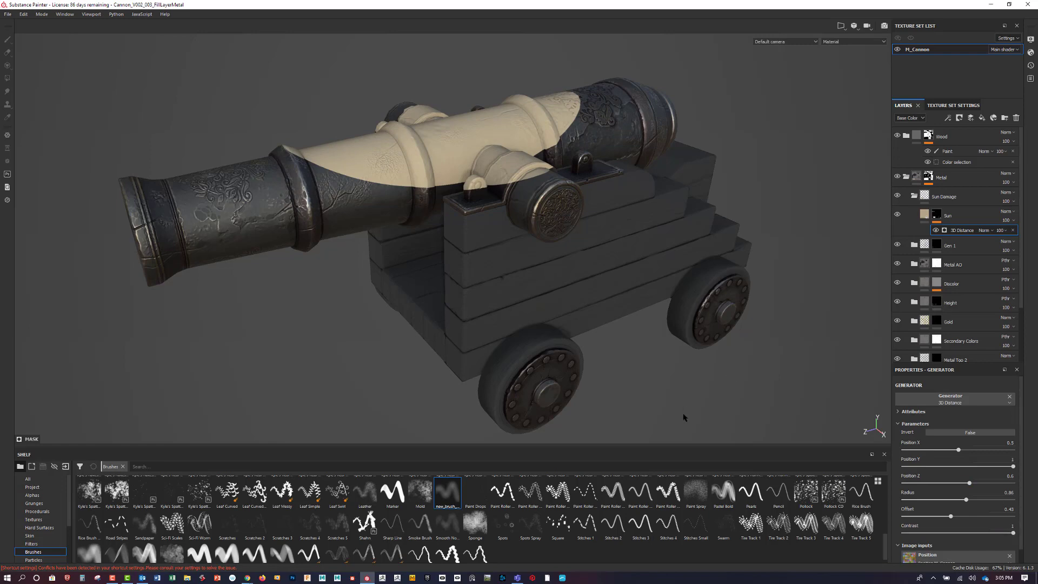
mouse_move(692, 386)
left_mouse_down("alt")
mouse_move(684, 366)
mouse_move(721, 397)
mouse_move(703, 403)
mouse_move(708, 409)
left_mouse_up("alt")
mouse_move(965, 500)
left_mouse_down()
mouse_move(978, 500)
mouse_move(968, 516)
left_mouse_up()
left_click_drag(737, 393, 646, 344, "alt")
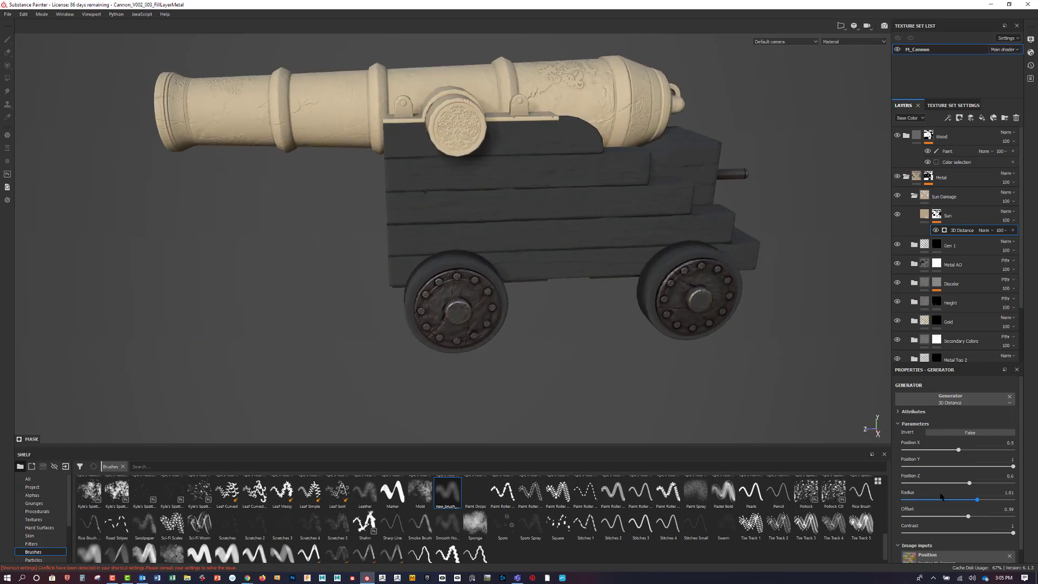
left_click_drag(977, 500, 975, 501)
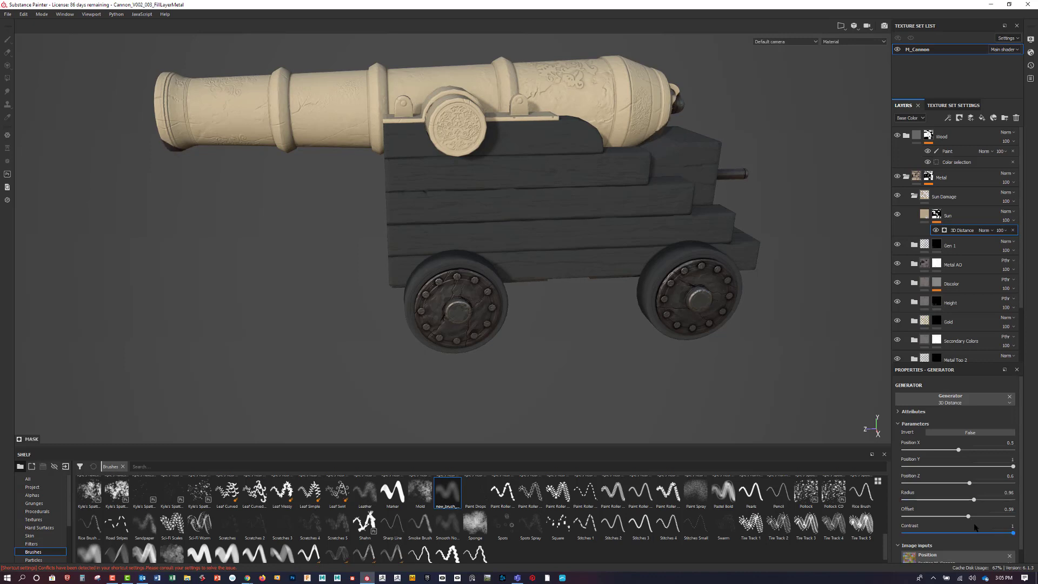
mouse_move(1013, 533)
left_mouse_down()
mouse_move(970, 533)
mouse_move(993, 533)
left_mouse_up()
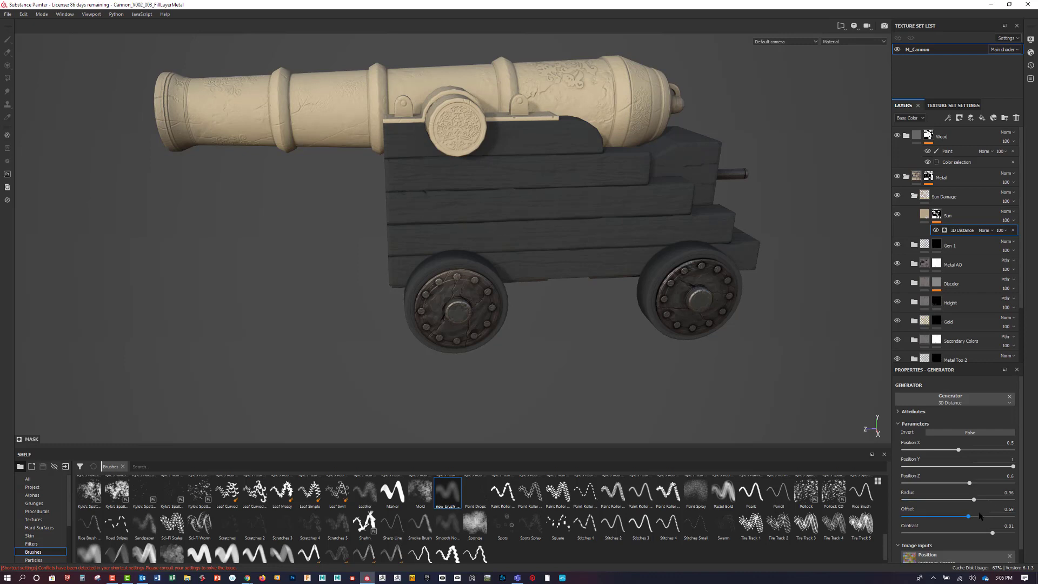
left_click_drag(975, 501, 967, 500)
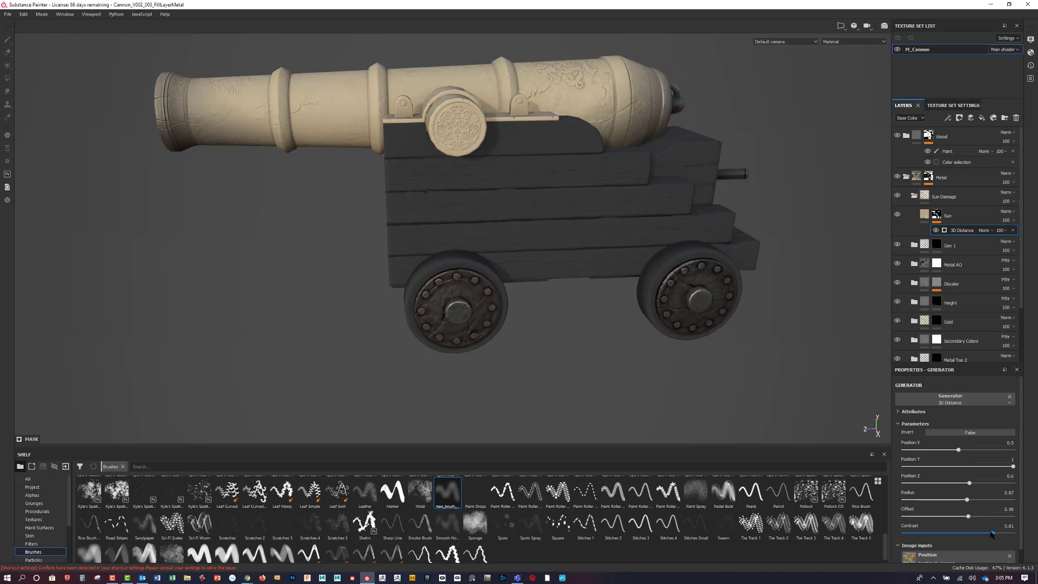
mouse_move(992, 534)
left_mouse_down()
mouse_move(971, 533)
mouse_move(954, 516)
left_mouse_up()
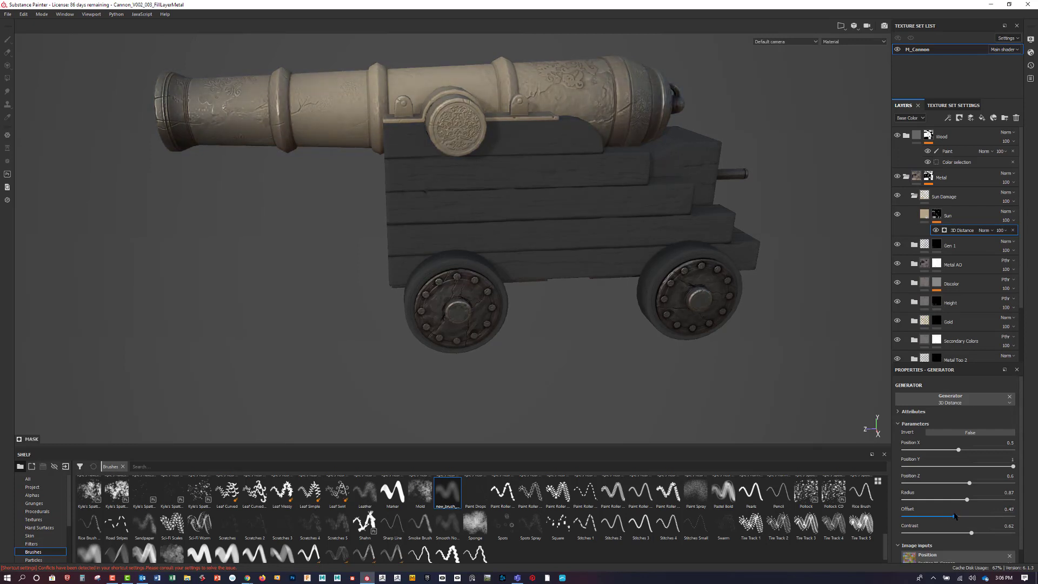
left_click_drag(723, 368, 781, 381, "alt")
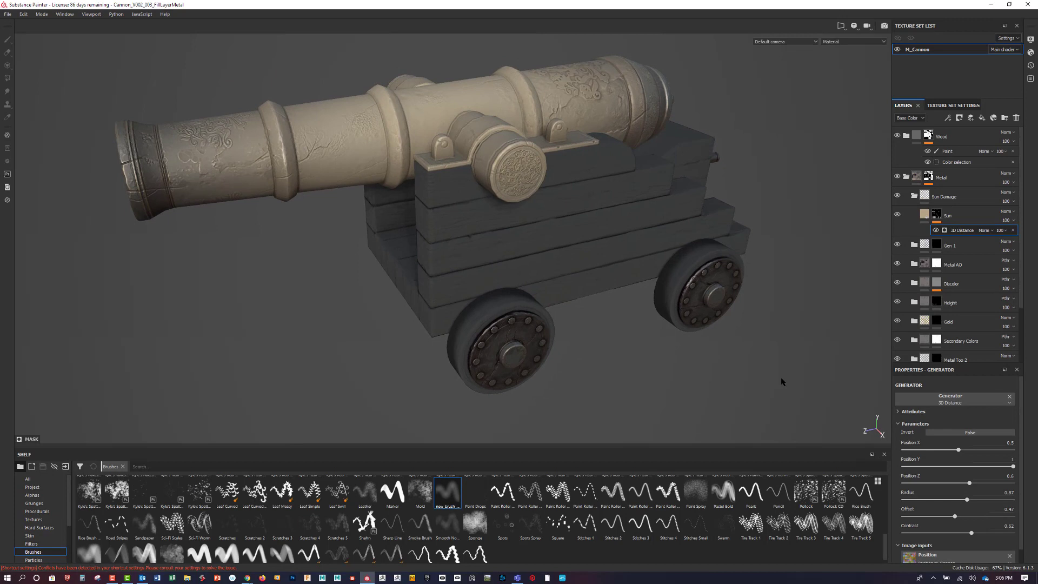
Create a folder named Sun F inside Sun Damage and place the Sun layer in it.
left_click(967, 220)
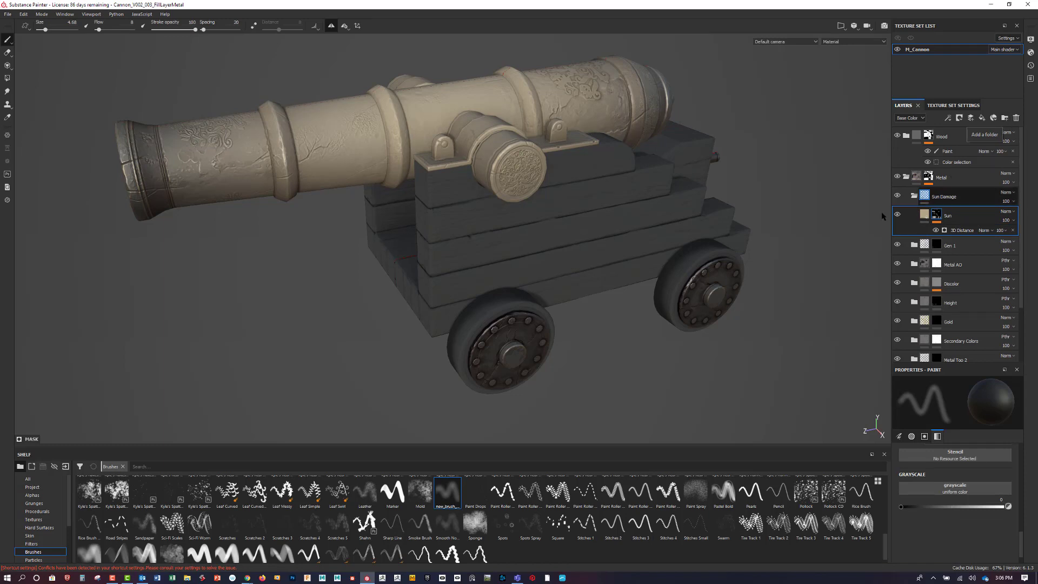
left_click_drag(786, 208, 776, 241, "alt")
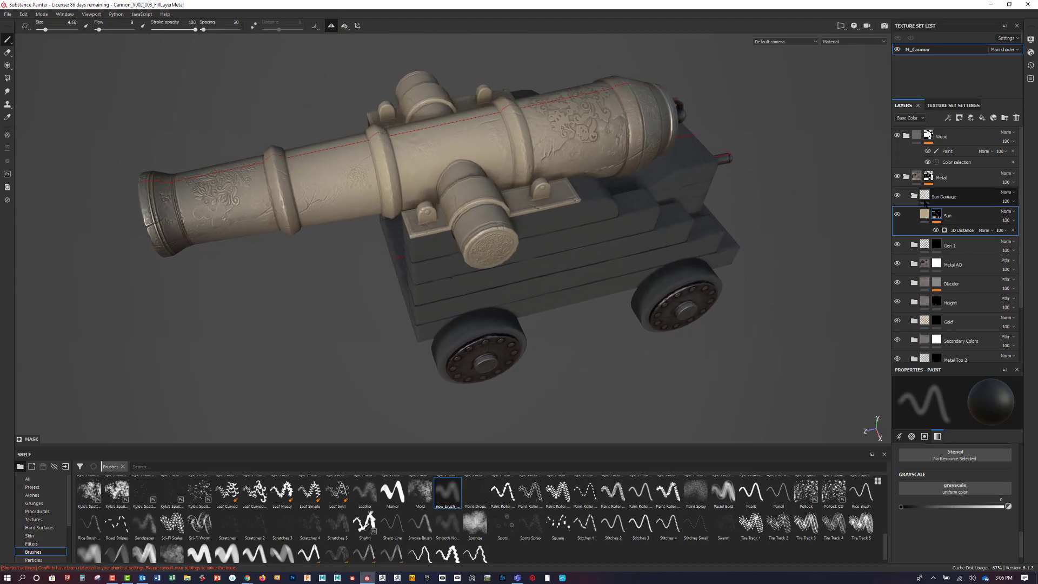
left_click(1005, 118)
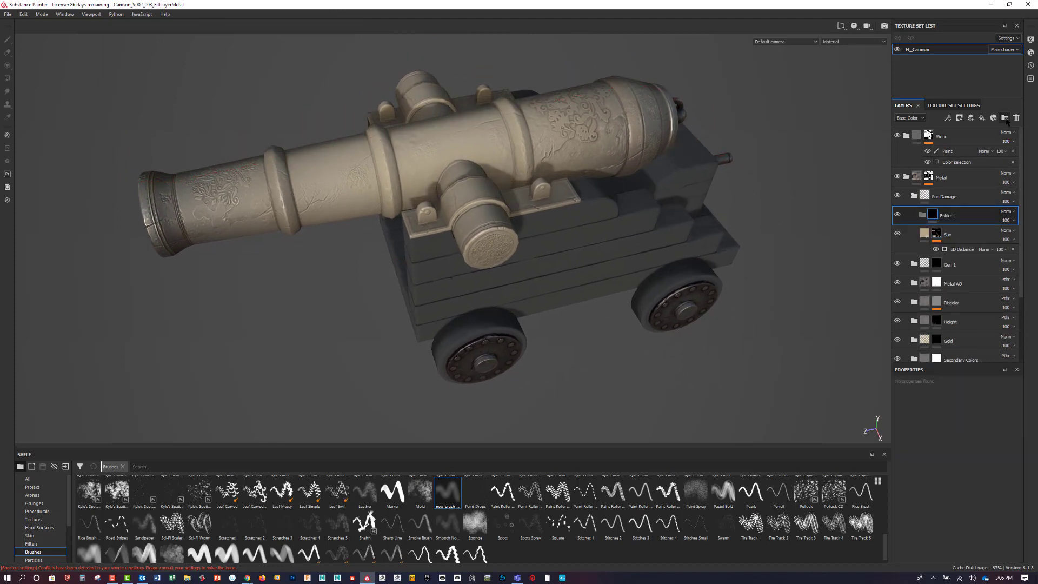
left_click_drag(928, 234, 942, 219)
double_click(947, 217)
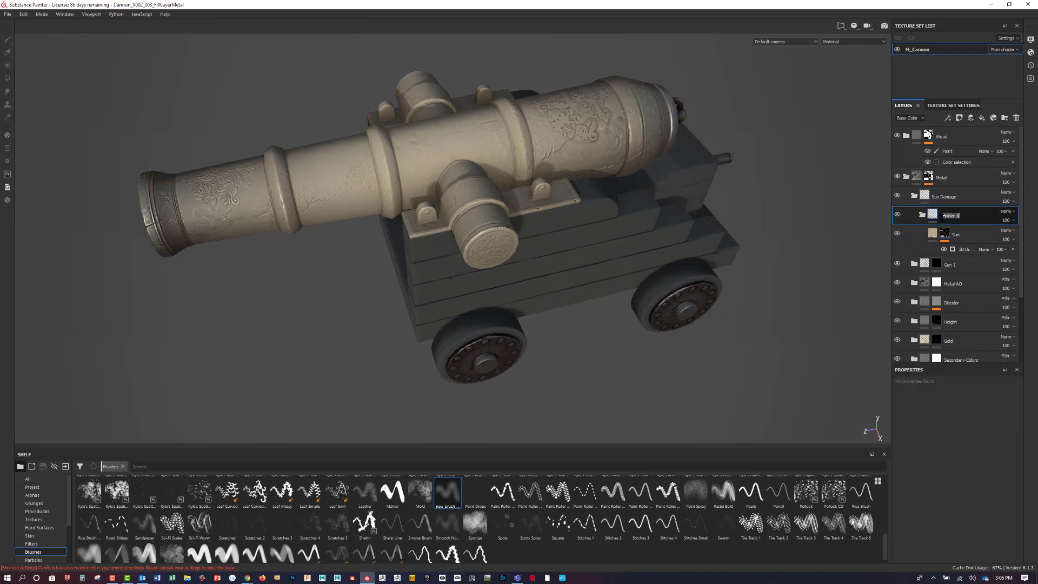
type("Sun F")
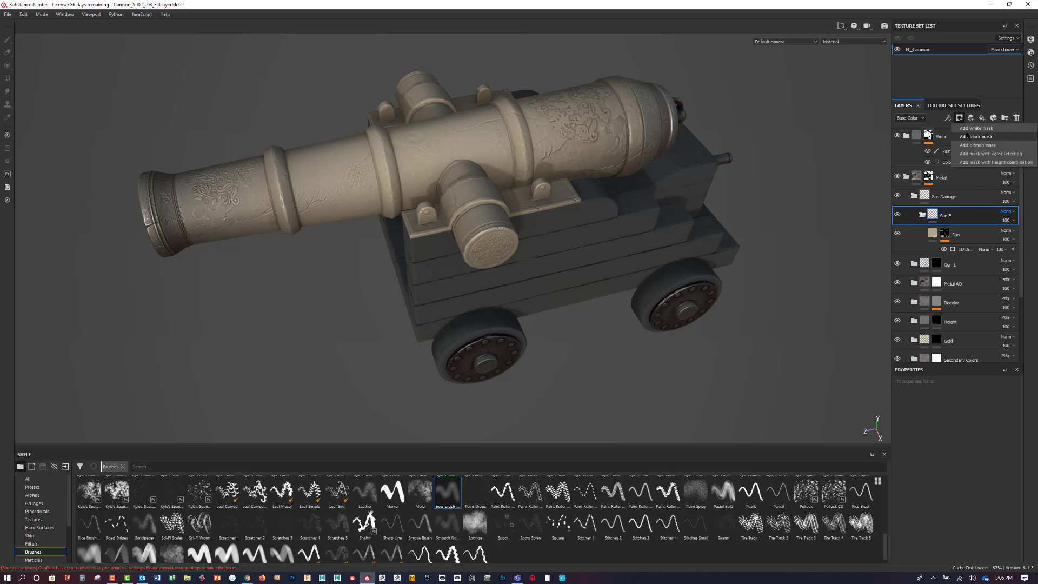
Add a white mask to the Sun F folder and give it a Dirt generator.
left_click(967, 135)
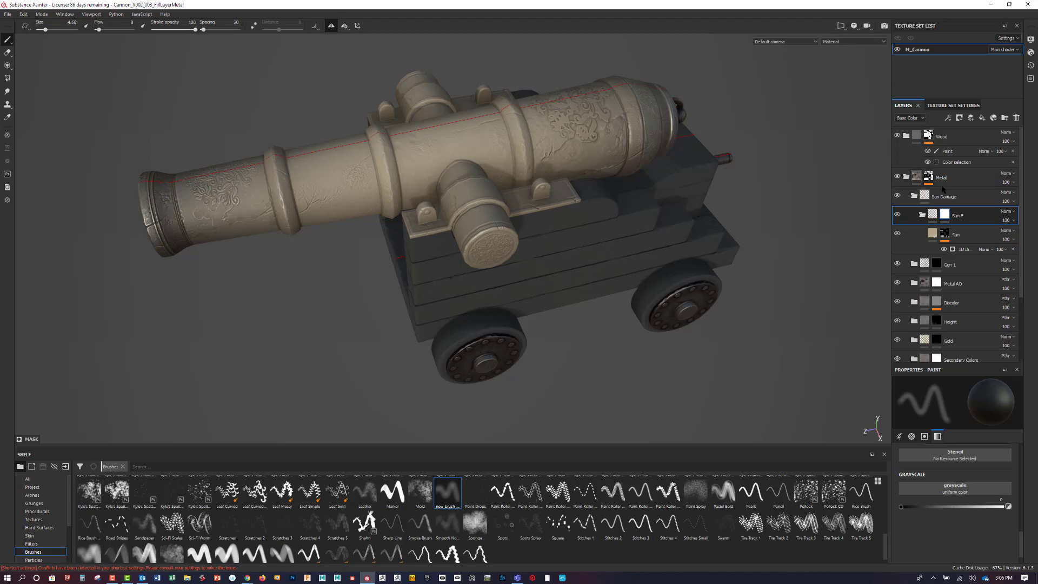
left_click(960, 119)
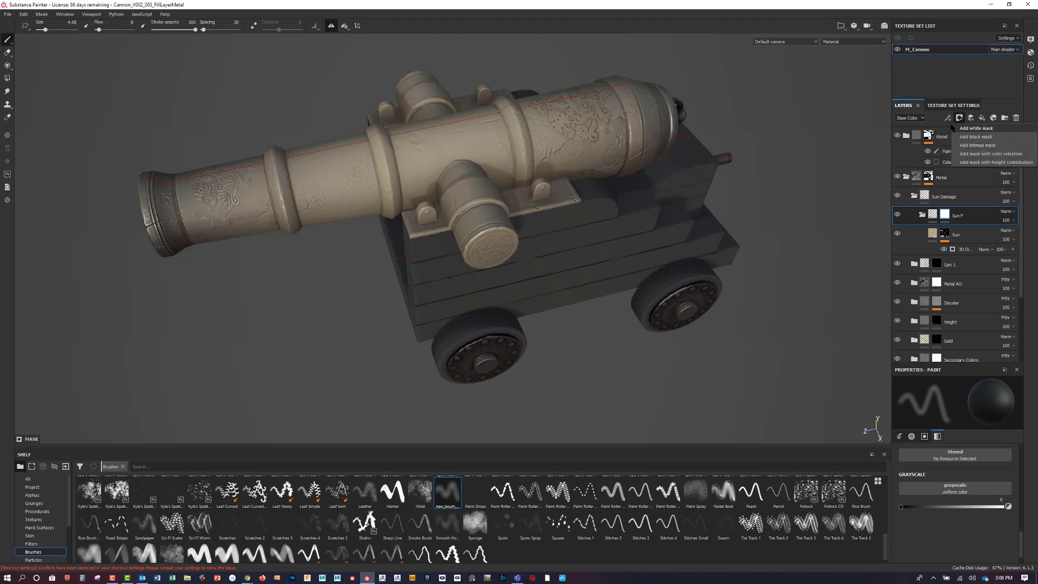
left_click(948, 118)
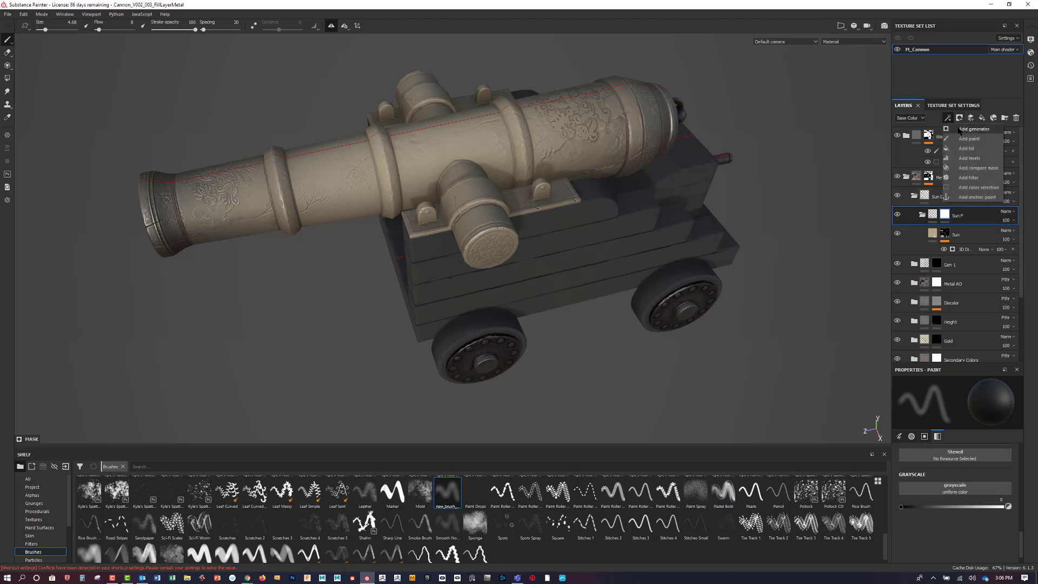
left_click(971, 128)
left_click(982, 400)
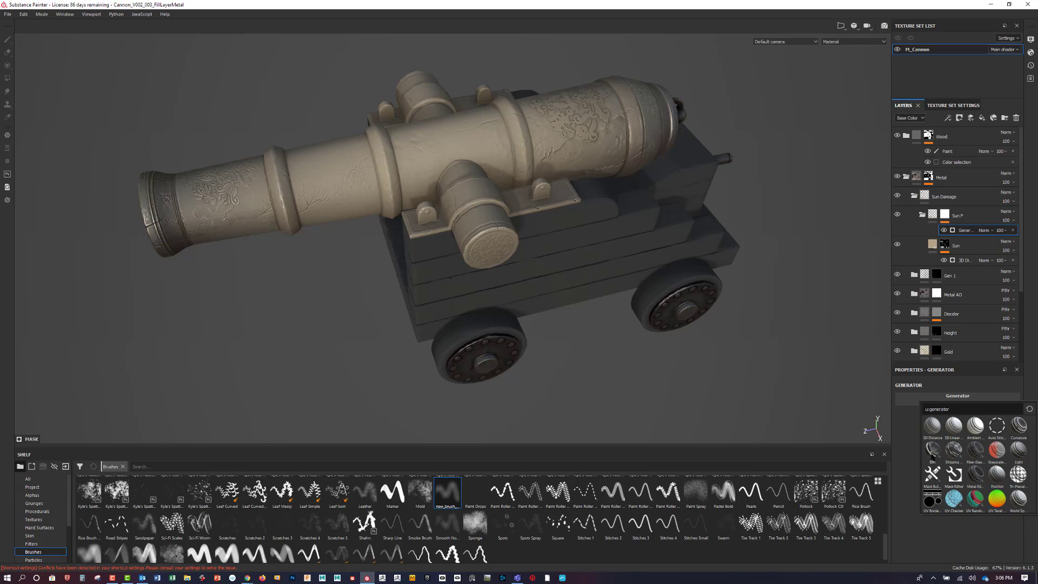
mouse_move(934, 453)
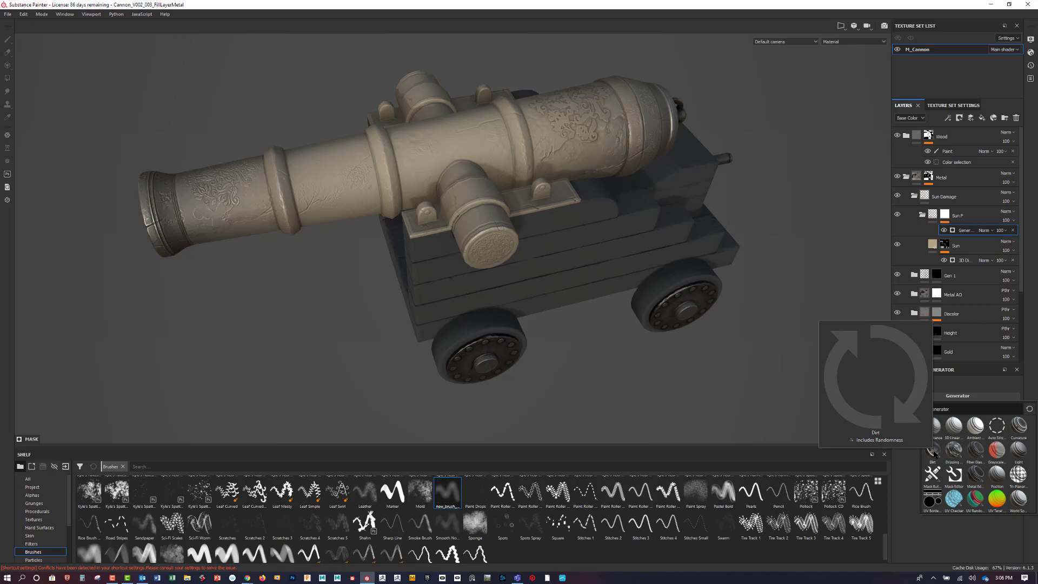
left_click(932, 447)
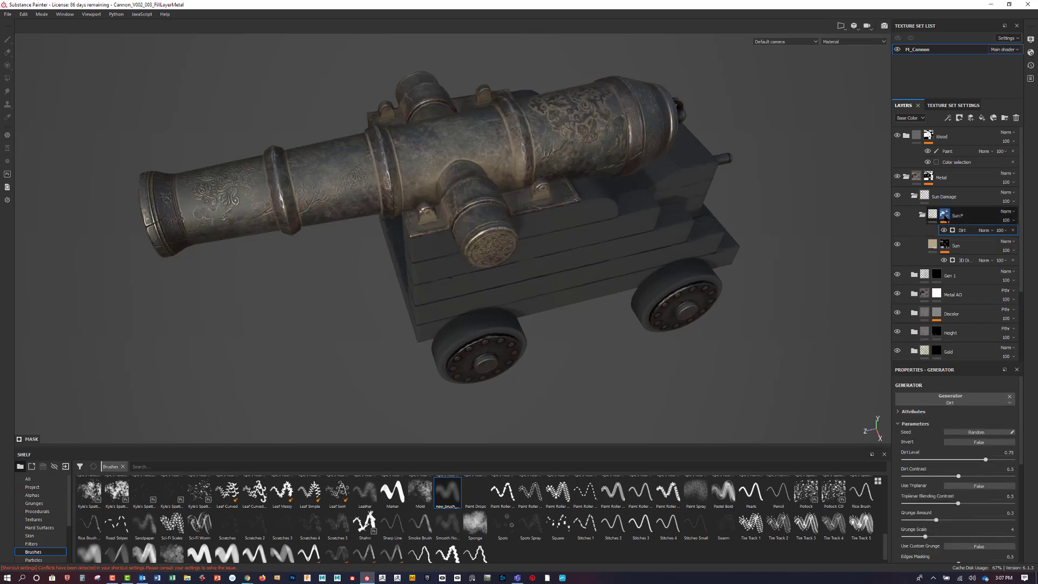
Preview the Sun F folder's mask on its own, try removing its Dirt generator, and undo the removal.
left_click(944, 214, "alt")
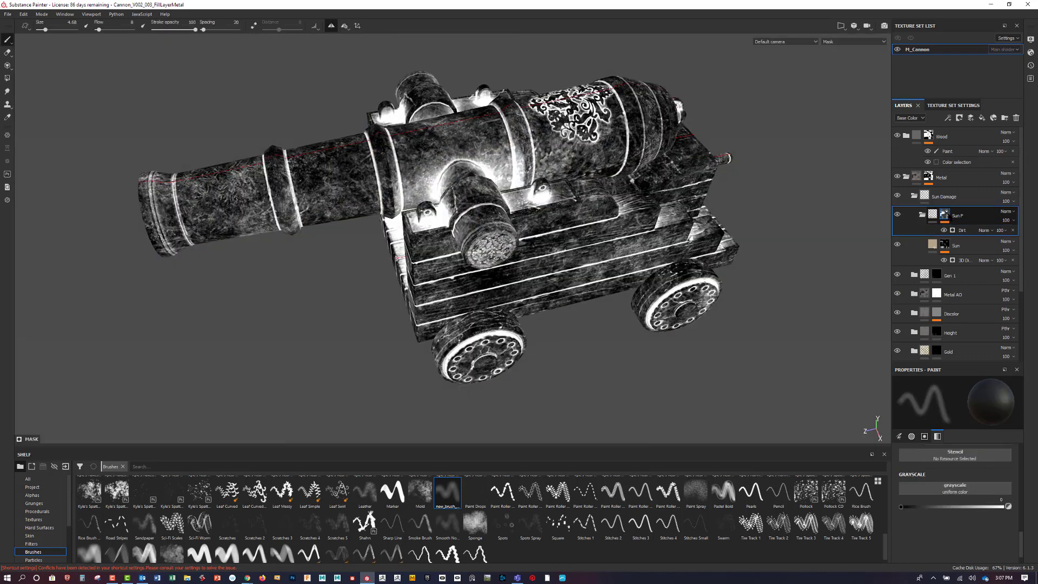
left_click(962, 230)
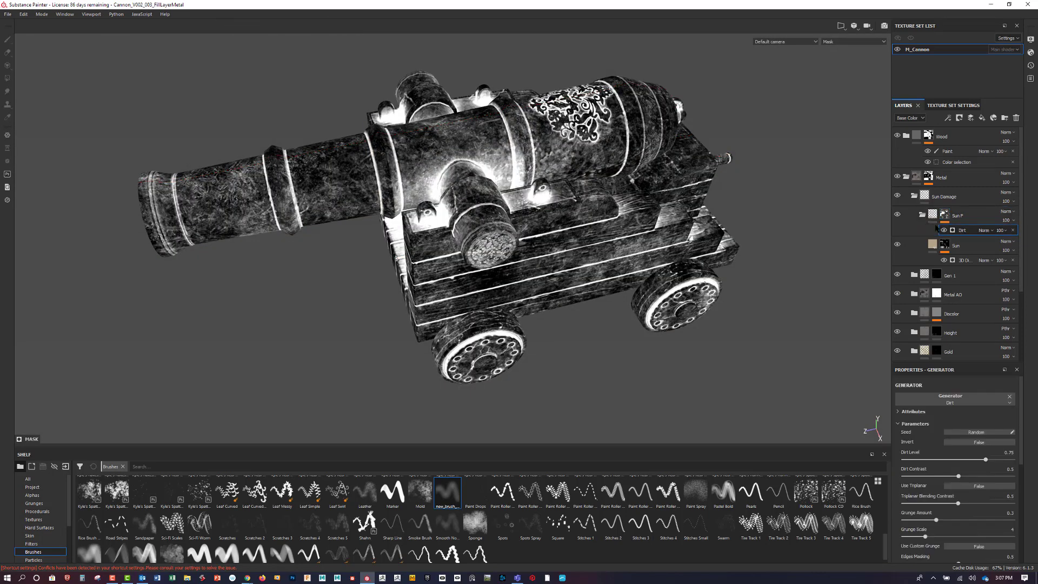
key("Delete")
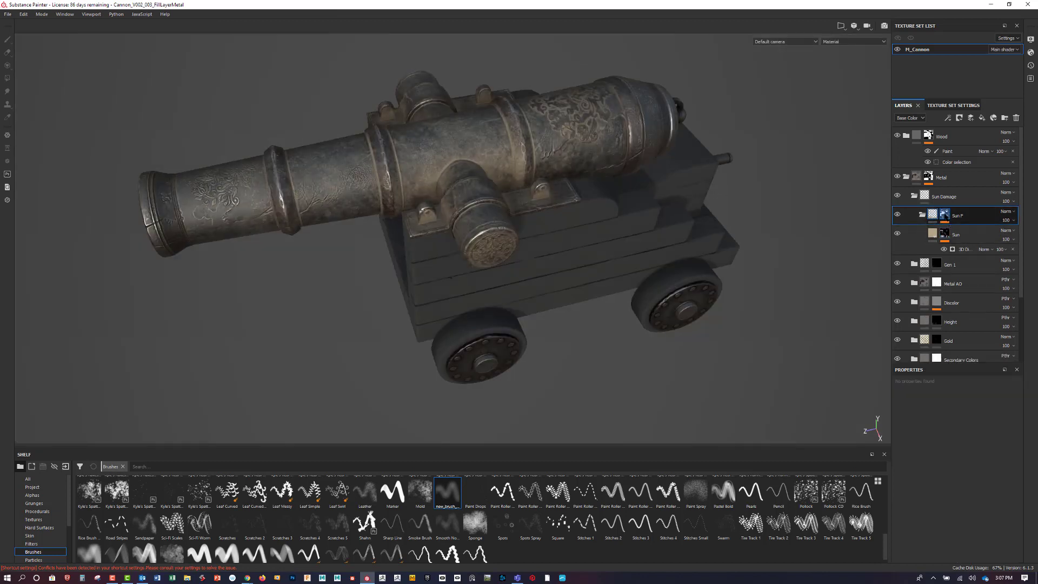
key("ctrl+z")
Adjust the Sun F mask's Dirt generator to Dirt Level 0.65 and Dirt Contrast 0.12.
left_click(968, 231)
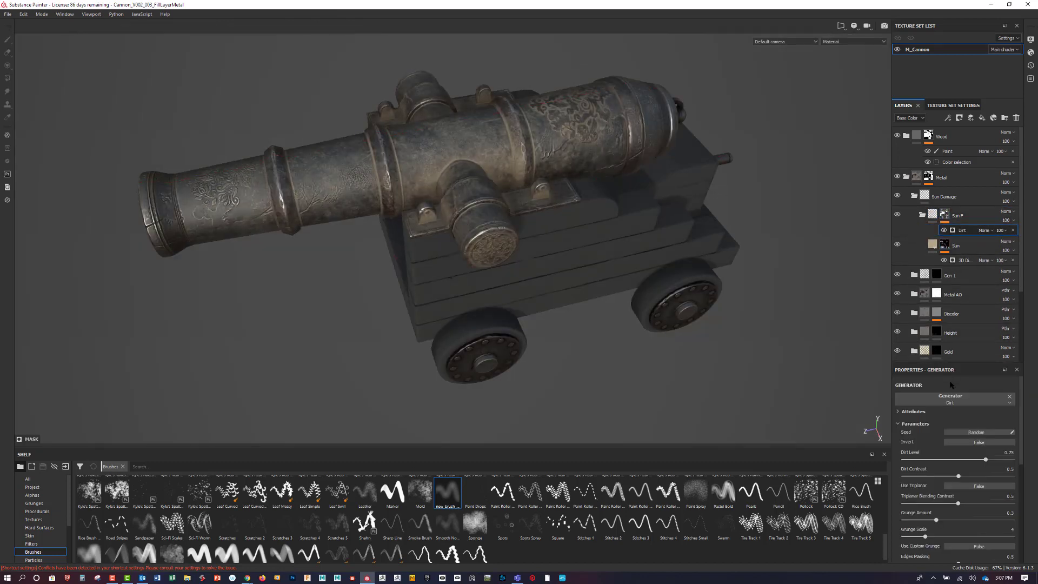
mouse_move(984, 462)
left_mouse_down()
mouse_move(963, 461)
mouse_move(973, 463)
left_mouse_up()
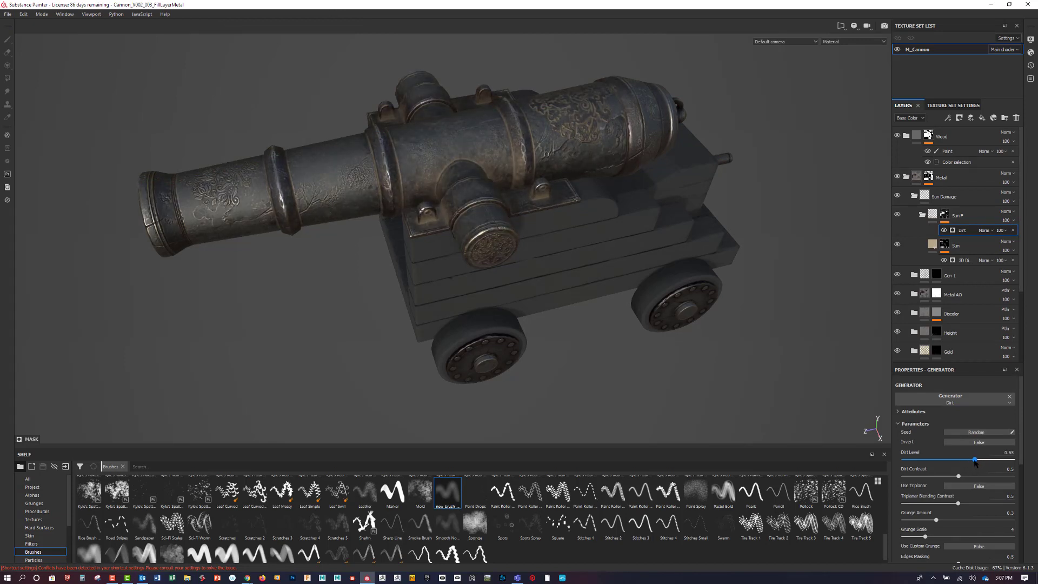
left_click_drag(978, 462, 984, 464)
left_click_drag(959, 476, 930, 474)
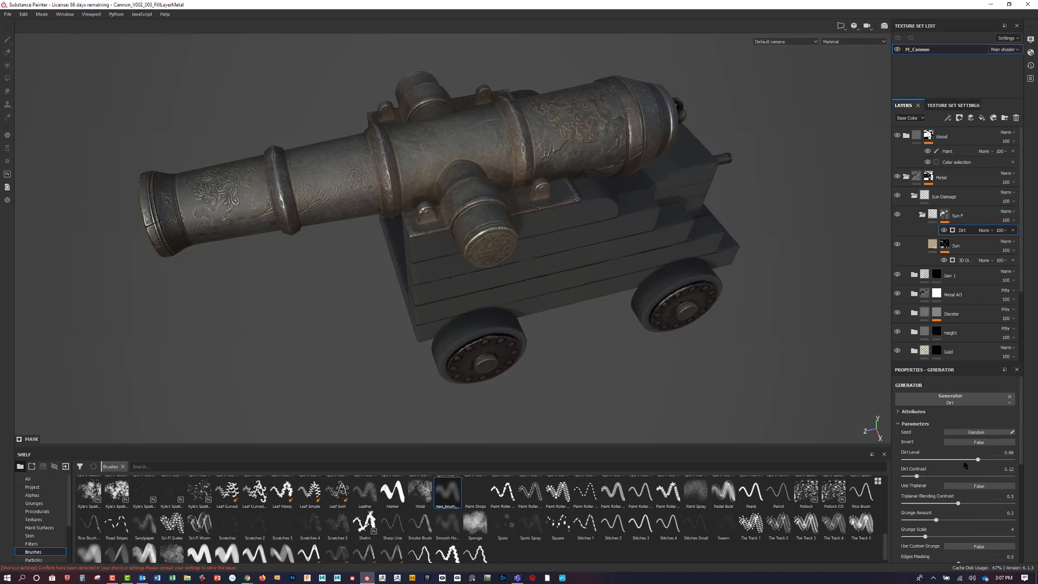
mouse_move(978, 460)
left_mouse_down()
mouse_move(941, 464)
mouse_move(976, 462)
left_mouse_up()
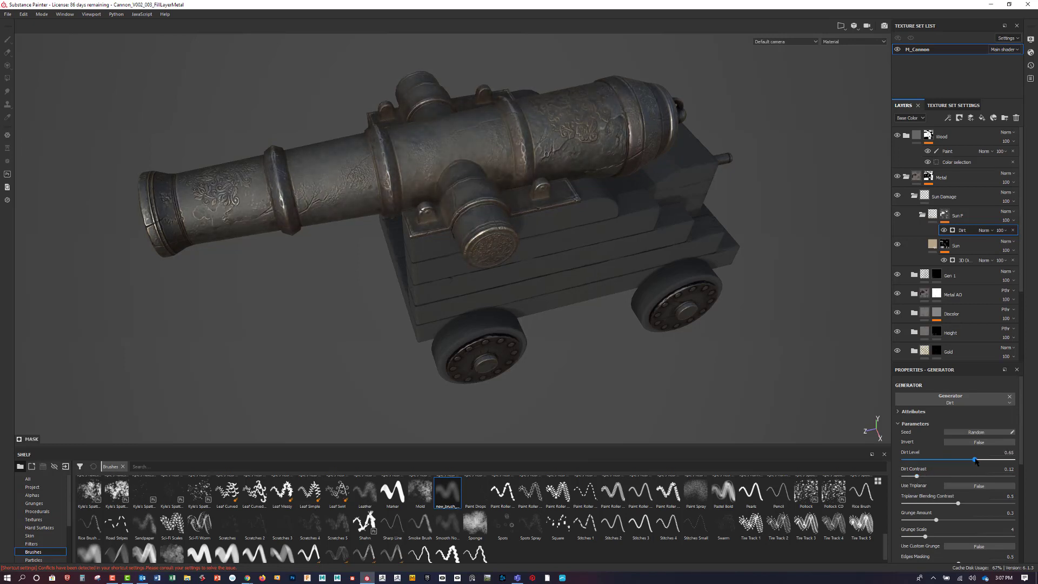
Enable Use Triplanar on the Sun F mask's Dirt generator and set Grunge Amount to 0.4 and Dirt Contrast to 0.27.
left_click(971, 486)
left_click_drag(748, 372, 771, 364, "alt")
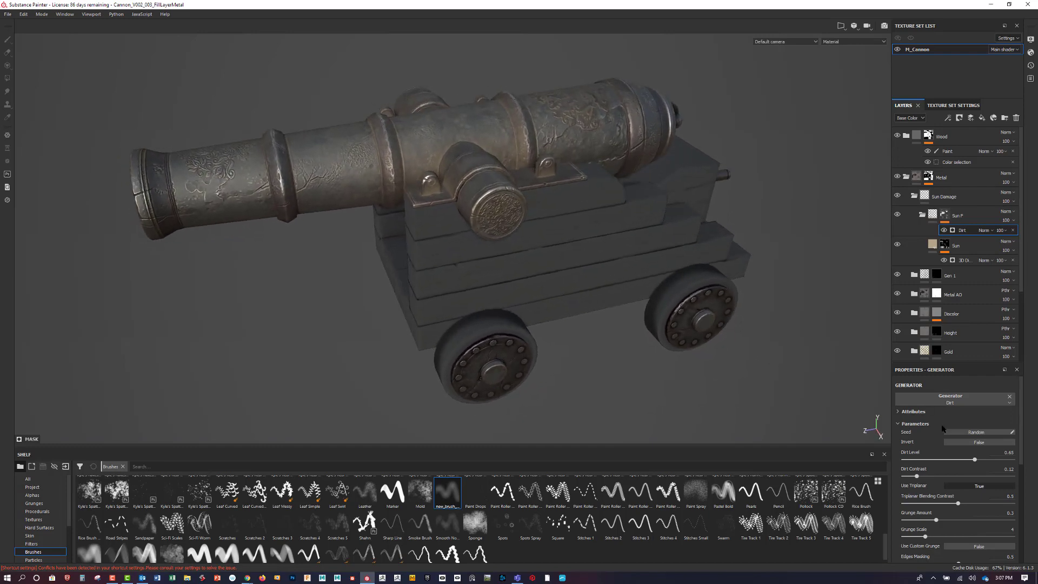
left_click(964, 486)
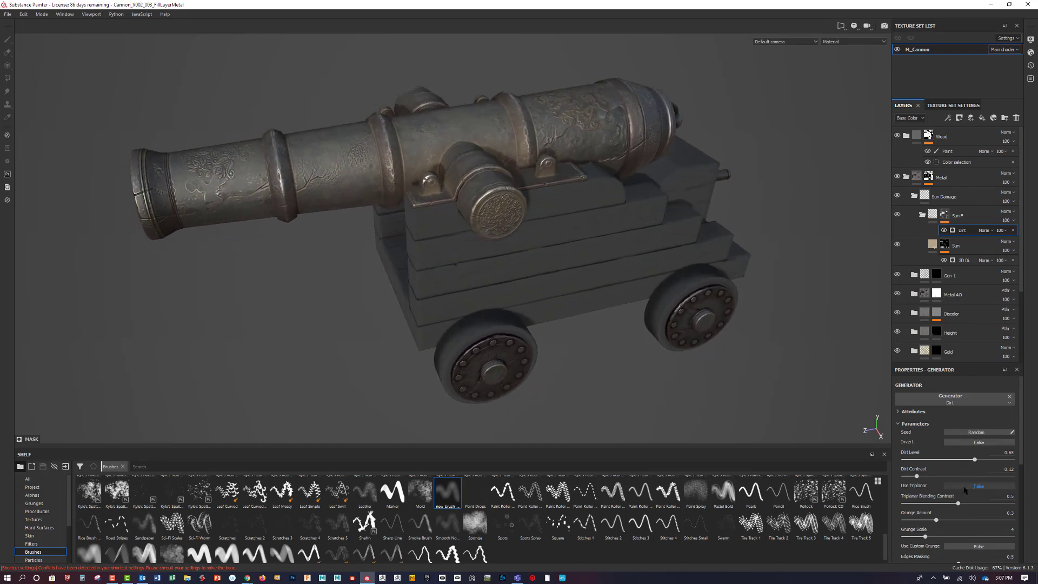
left_click(963, 486)
mouse_move(937, 521)
left_mouse_down()
mouse_move(956, 520)
mouse_move(947, 520)
left_mouse_up()
left_click_drag(837, 318, 810, 316, "alt")
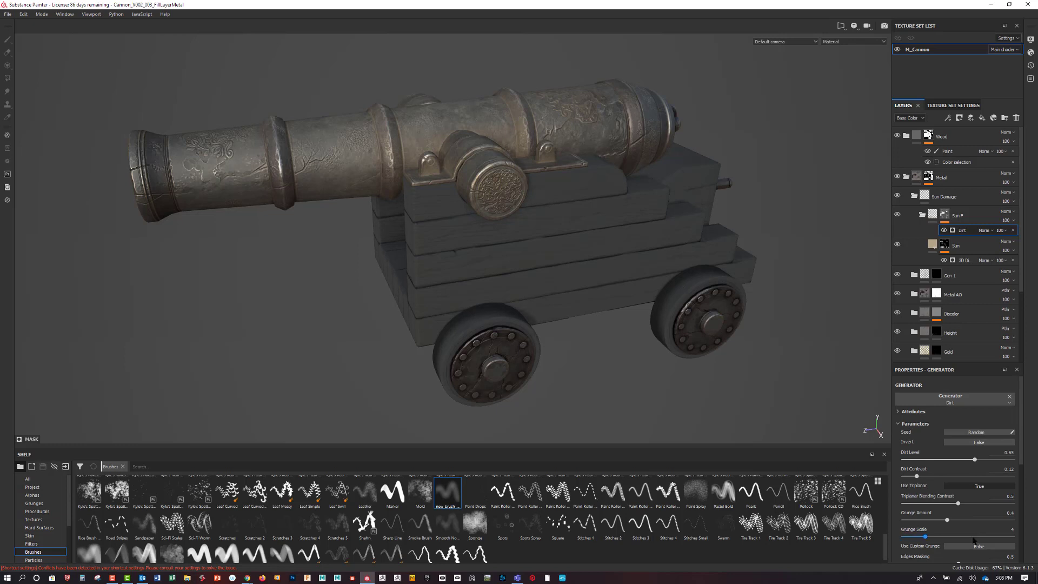
mouse_move(918, 477)
left_mouse_down()
mouse_move(942, 476)
mouse_move(932, 477)
left_mouse_up()
left_click_drag(810, 346, 787, 324, "alt")
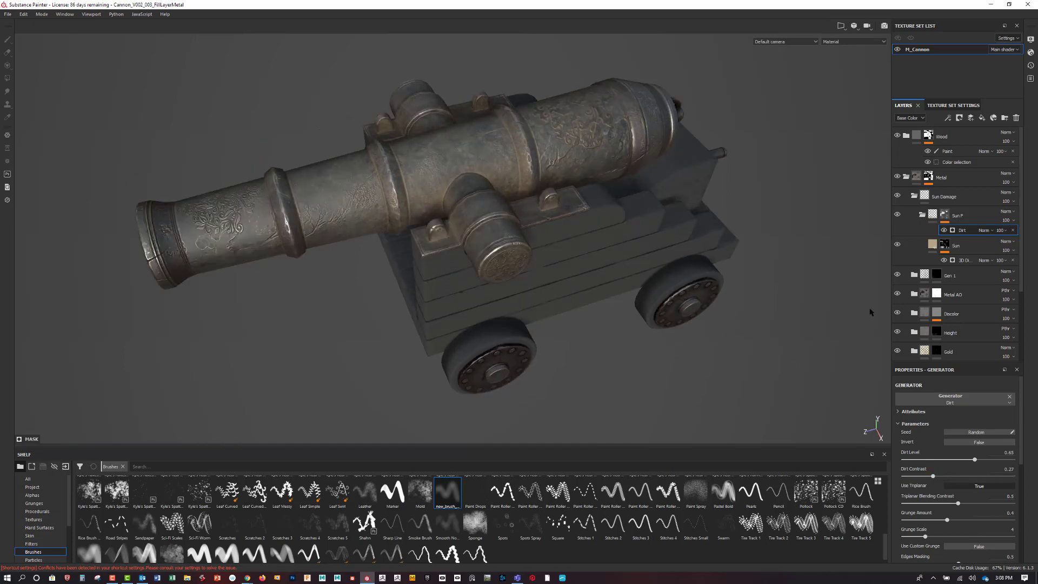
Add a black mask to the Sun Damage folder.
left_click(921, 216)
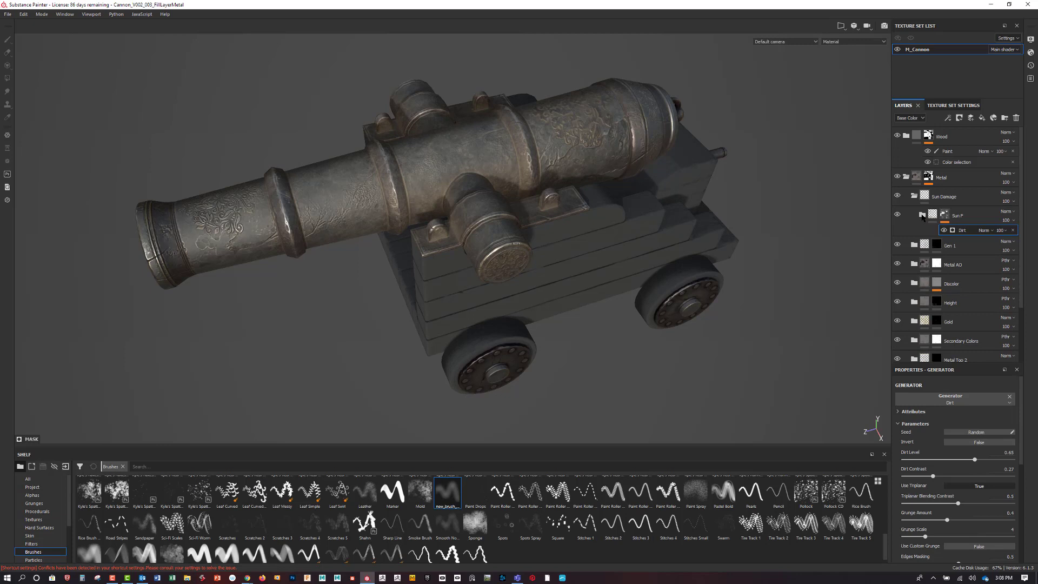
left_click(922, 216)
left_click(960, 197)
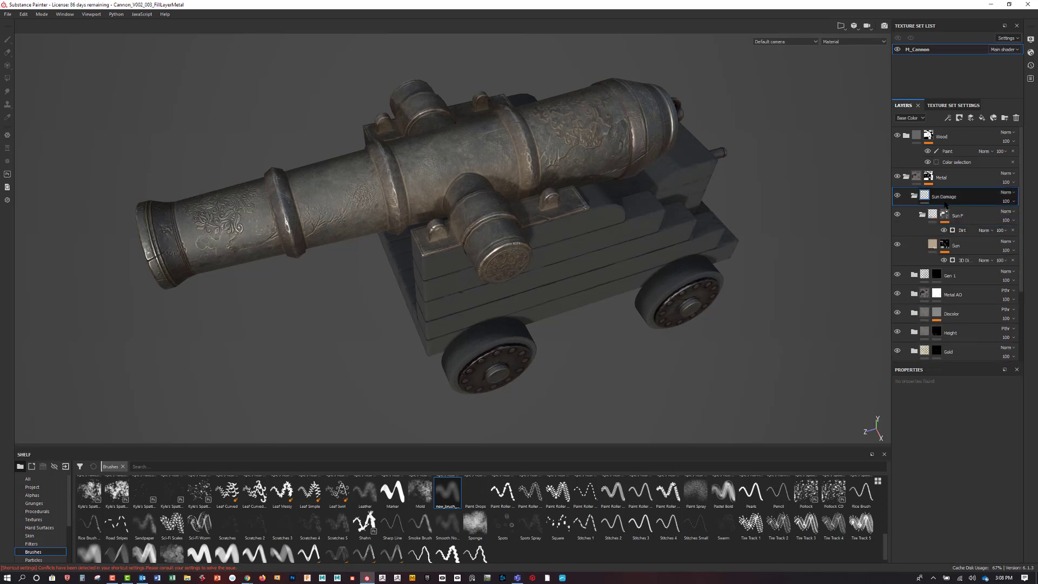
left_click(961, 118)
left_click(967, 139)
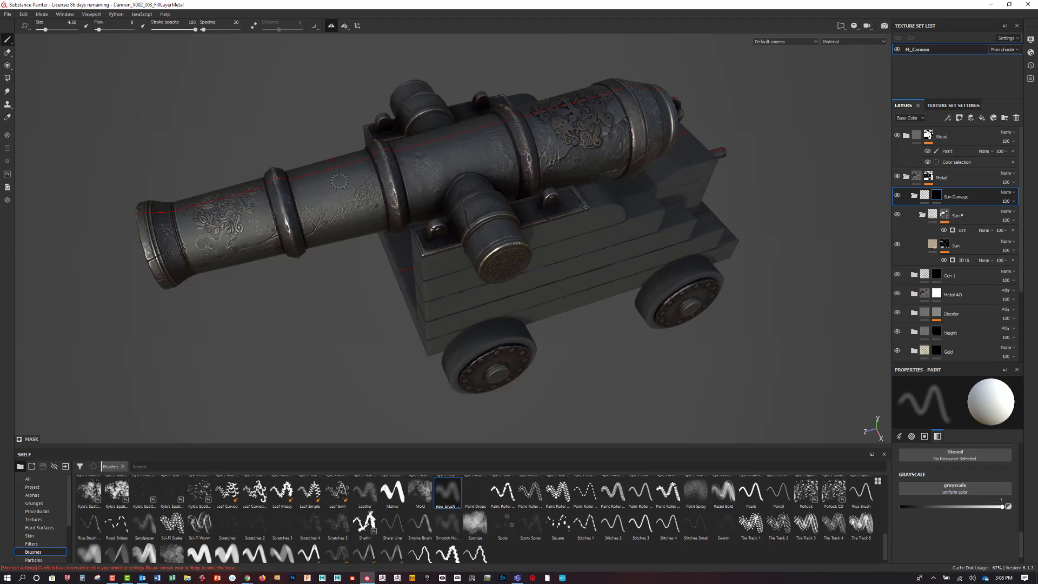
Paint white softly into the Sun Damage mask over the cannon's barrel and trunnions, with brush sizes 24.22 and 11.86.
right_click_drag(357, 180, 382, 181, "ctrl")
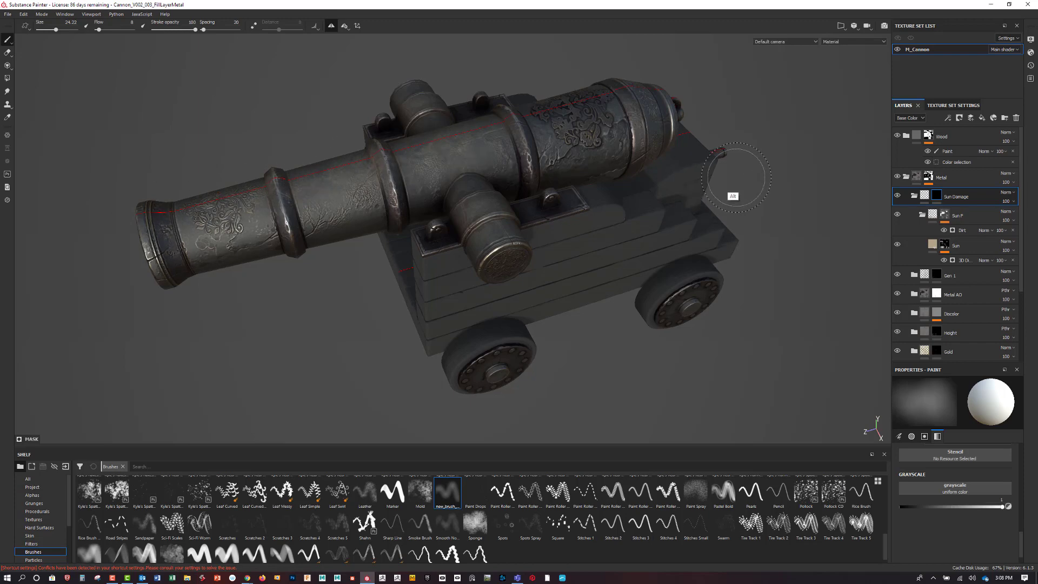
left_click_drag(781, 232, 827, 273, "alt")
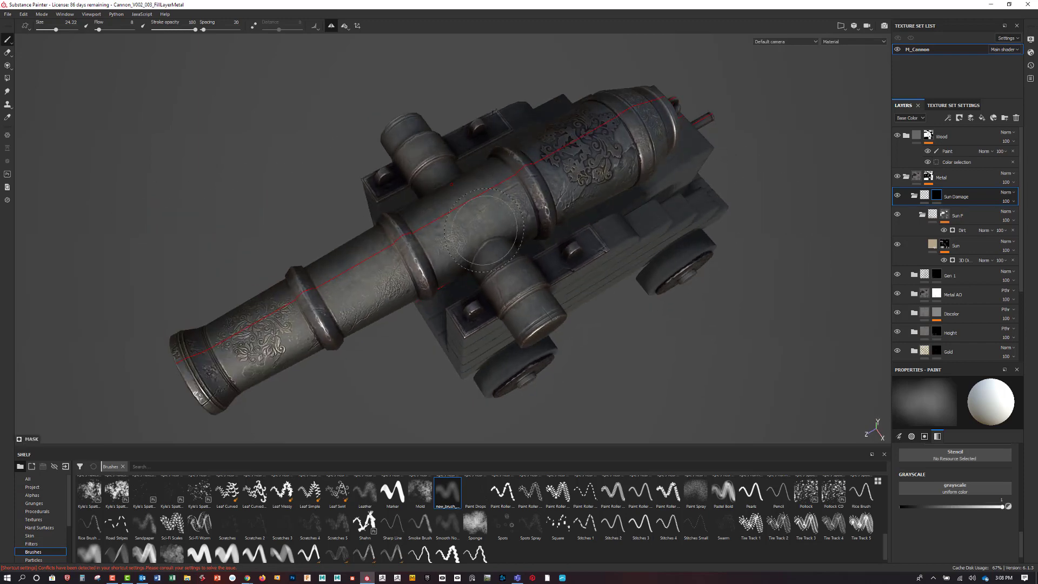
right_click_drag(513, 260, 503, 261, "ctrl")
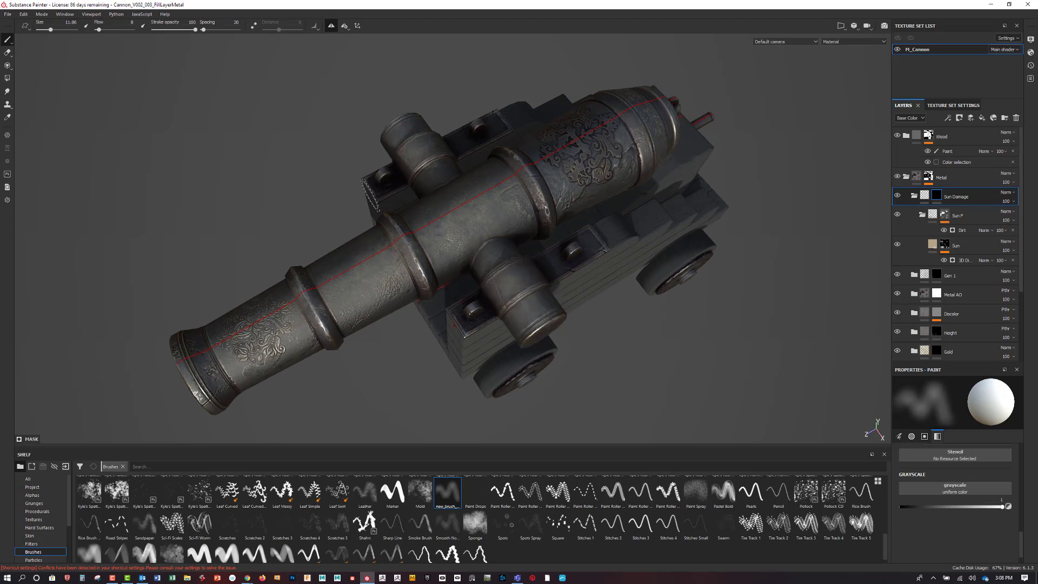
left_click(112, 577)
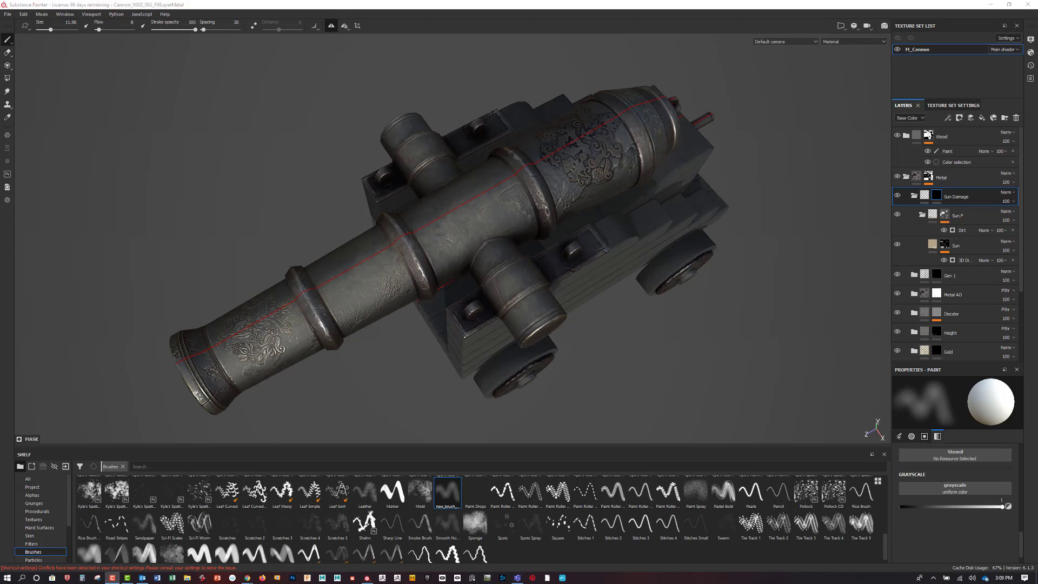
key("alt+Tab")
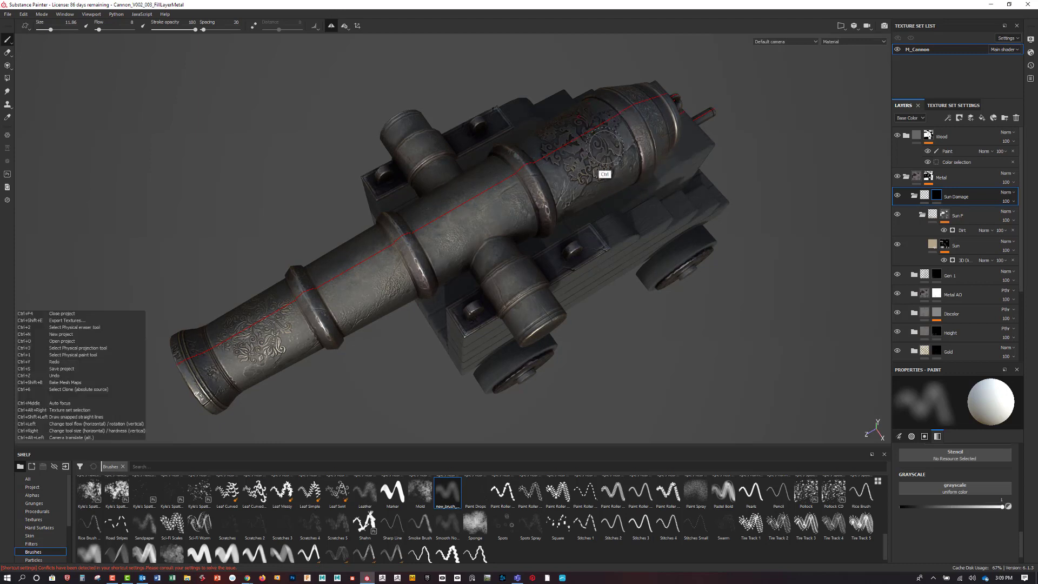
key("t")
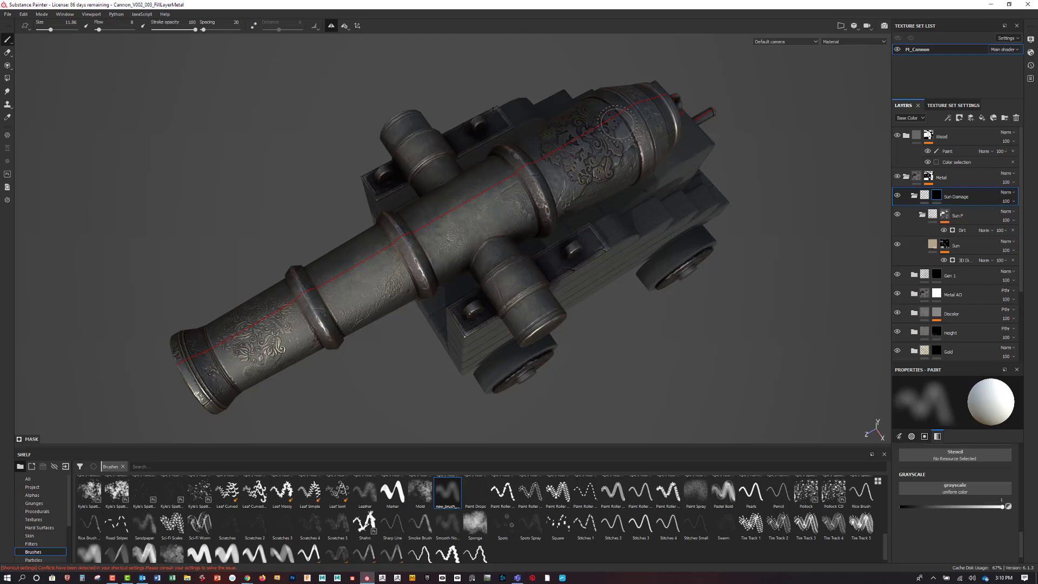
key("alt")
left_click_drag(751, 210, 741, 290, "alt")
right_click_drag(746, 301, 698, 345, "shift")
left_click_drag(762, 284, 674, 250, "alt")
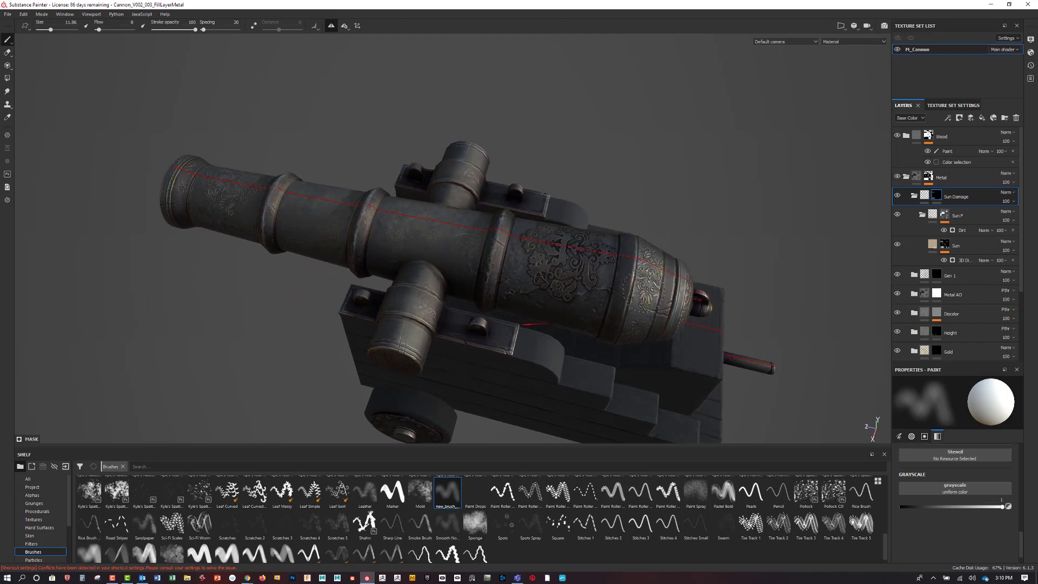
left_click_drag(684, 234, 659, 249, "alt")
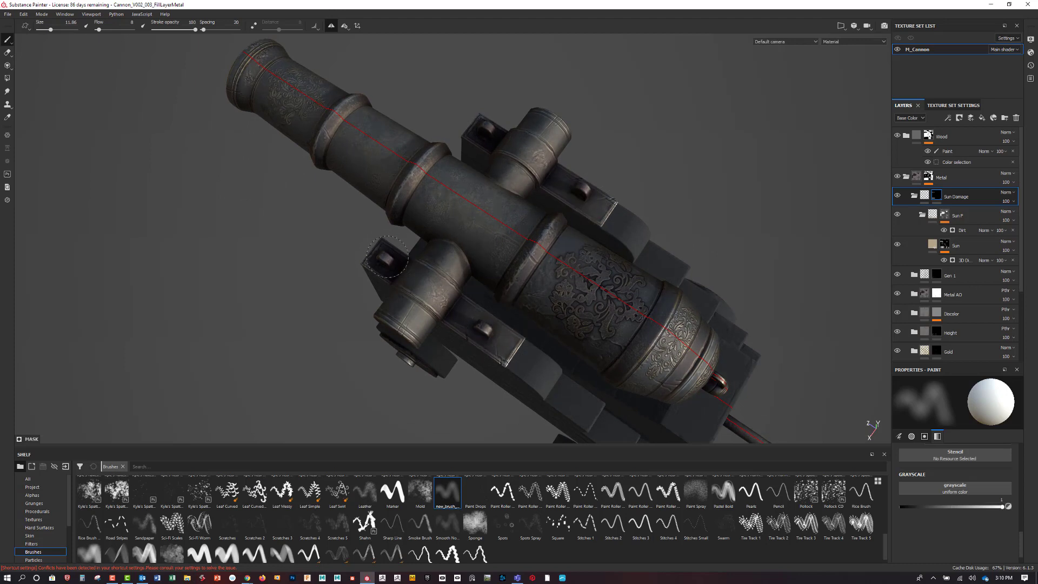
mouse_move(781, 239)
left_mouse_down("alt")
mouse_move(814, 214)
mouse_move(843, 219)
mouse_move(816, 215)
mouse_move(849, 204)
mouse_move(816, 196)
mouse_move(811, 215)
mouse_move(689, 189)
left_mouse_up("alt")
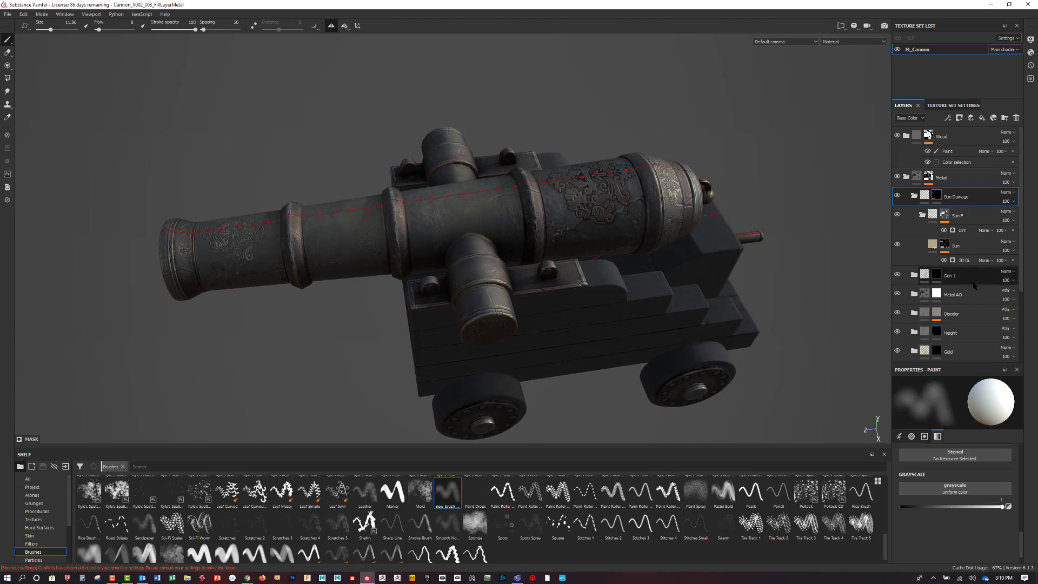
Raise the Dirt Level of the Sun F mask's Dirt generator to 0.74.
left_click(971, 230)
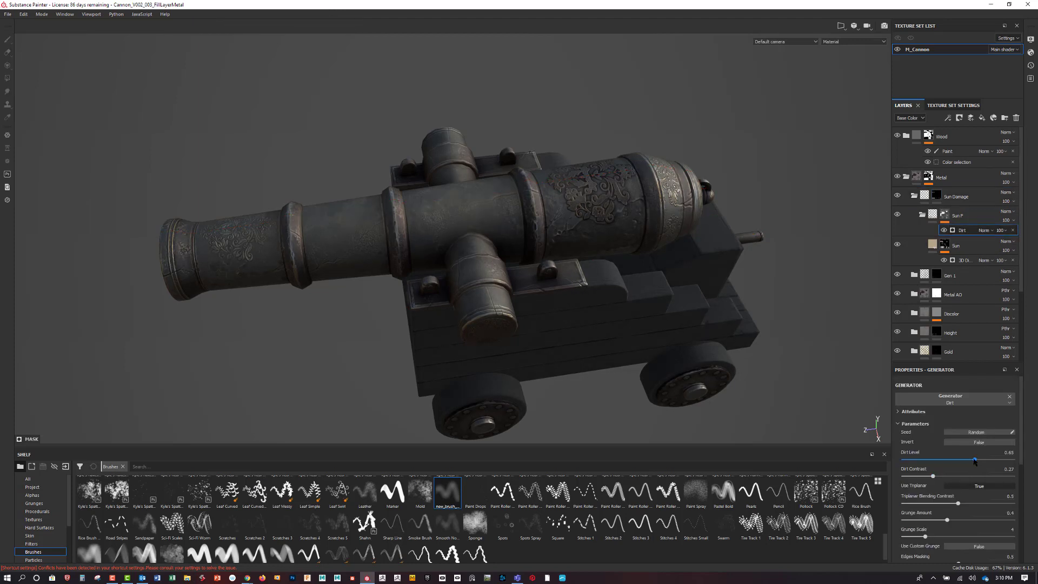
left_click_drag(975, 460, 990, 463)
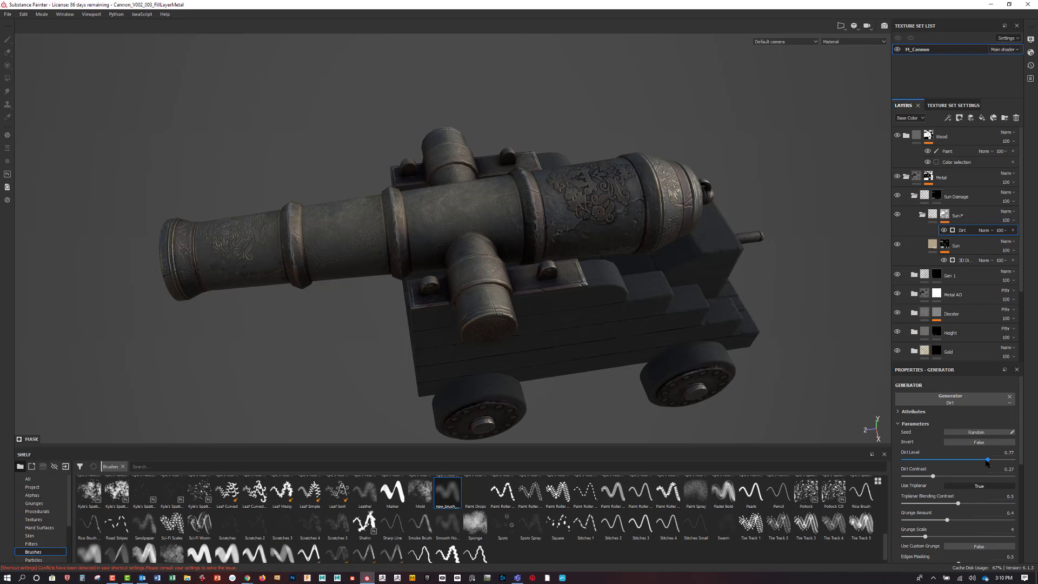
mouse_move(788, 227)
left_mouse_down("alt")
mouse_move(860, 213)
mouse_move(746, 181)
mouse_move(775, 237)
left_mouse_up("alt")
right_click_drag(774, 237, 825, 241, "shift")
left_click_drag(825, 242, 741, 284, "alt")
left_click_drag(723, 265, 703, 278, "alt")
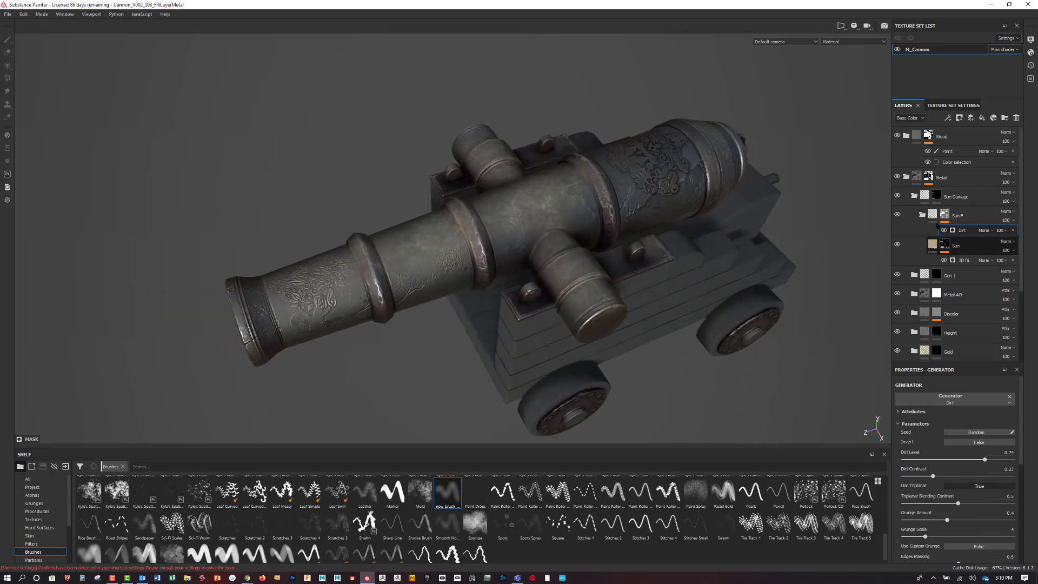
Target the Sun Damage mask with the Basic Soft brush at size 4.09 and switch its grayscale value to black.
left_click(957, 197)
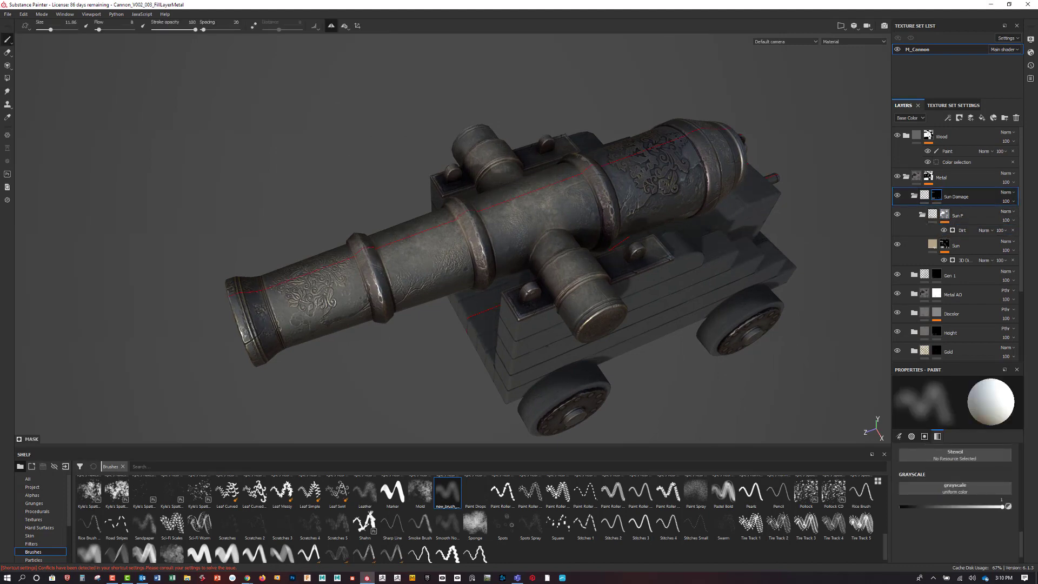
scroll(433, 524, "up", 5)
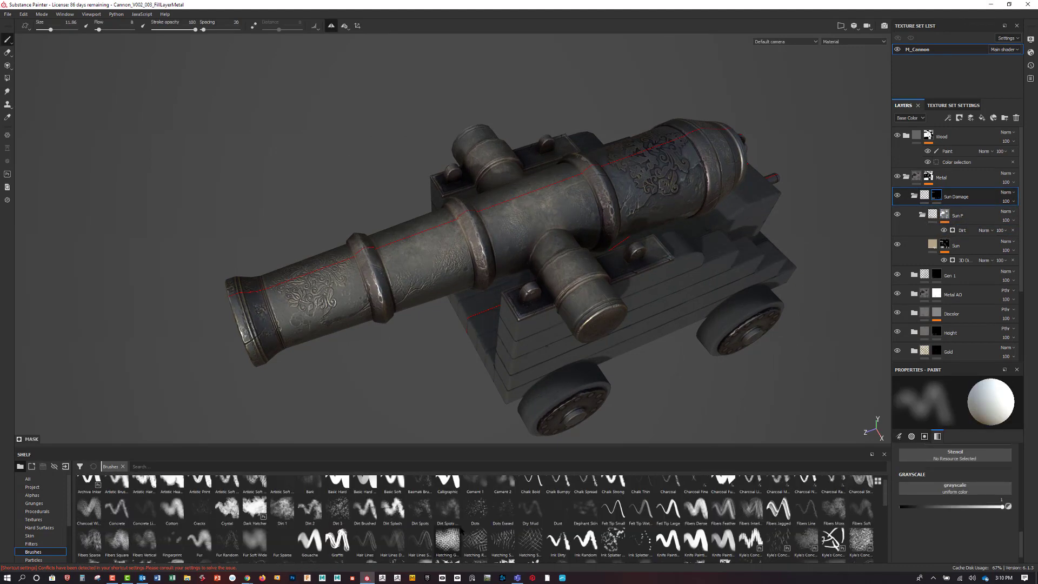
left_click(393, 491)
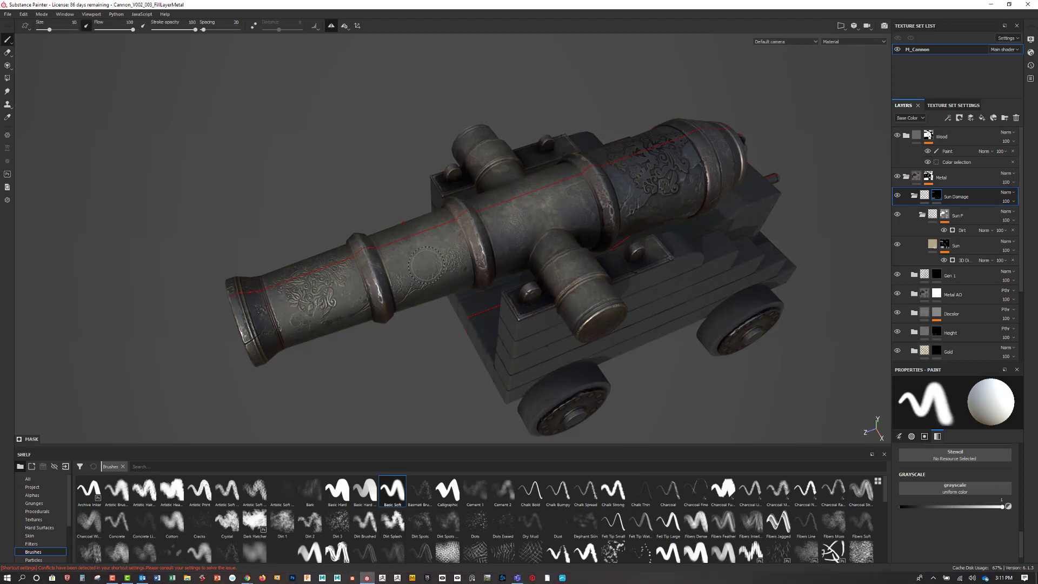
right_click_drag(435, 270, 412, 278, "ctrl")
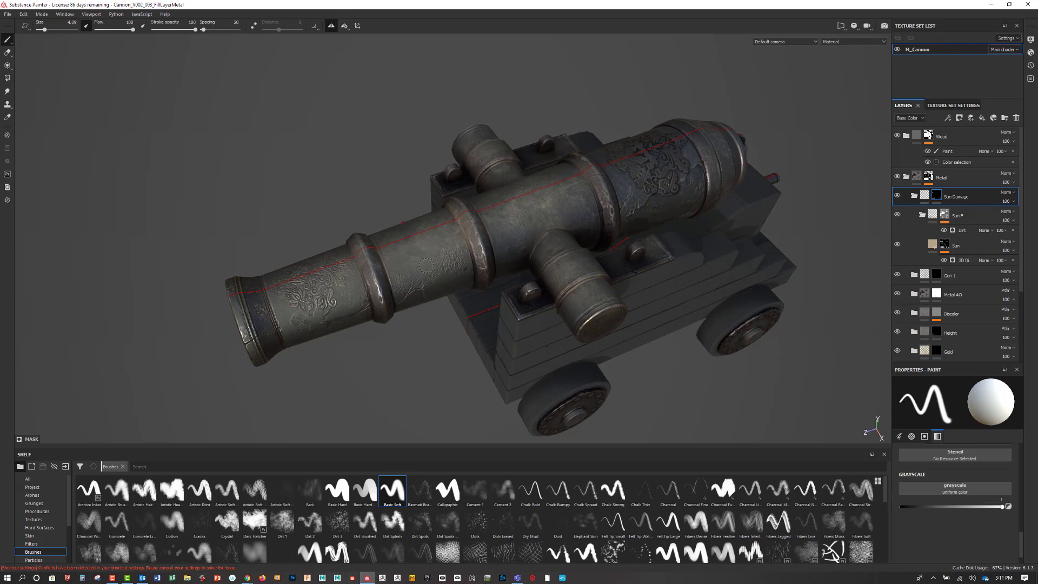
key("x")
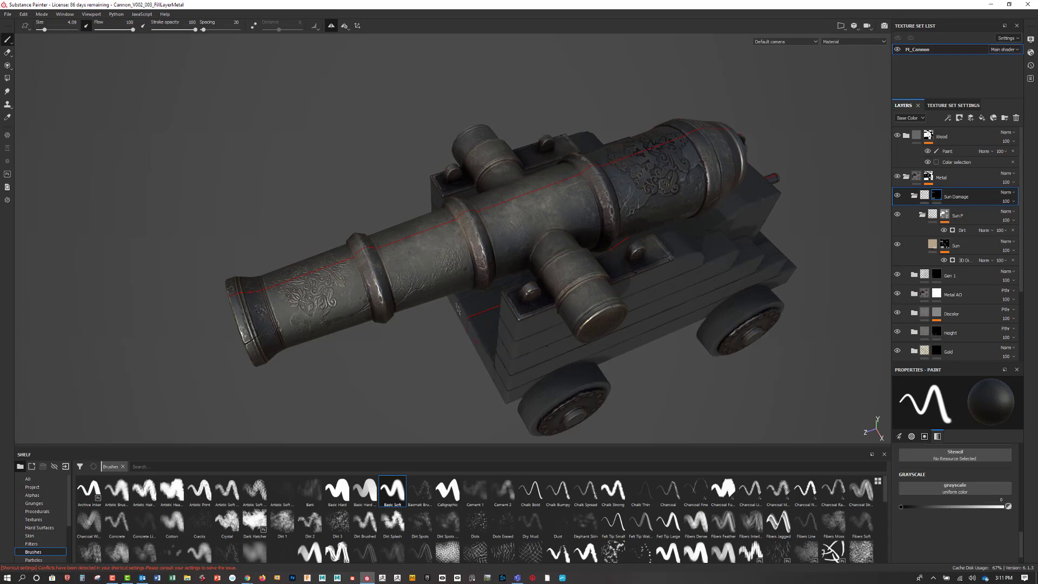
Set the Basic Soft brush's flow to 17 for softer strokes on the cannon barrel.
left_click_drag(446, 354, 433, 353, "alt")
mouse_move(432, 353)
right_mouse_down("alt")
mouse_move(567, 359)
mouse_move(540, 355)
mouse_move(604, 283)
right_mouse_up("alt")
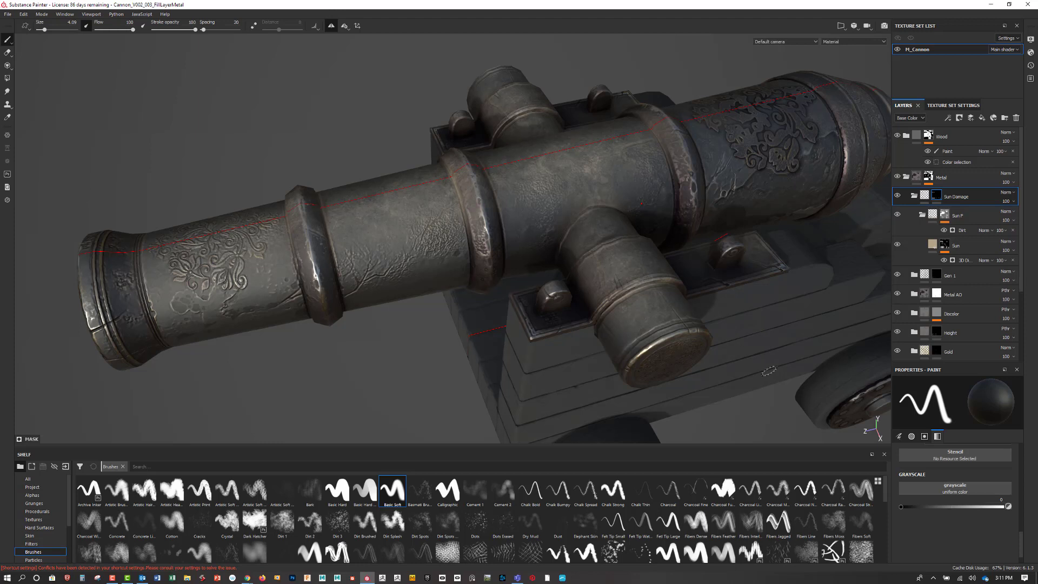
left_click_drag(433, 354, 437, 368, "alt")
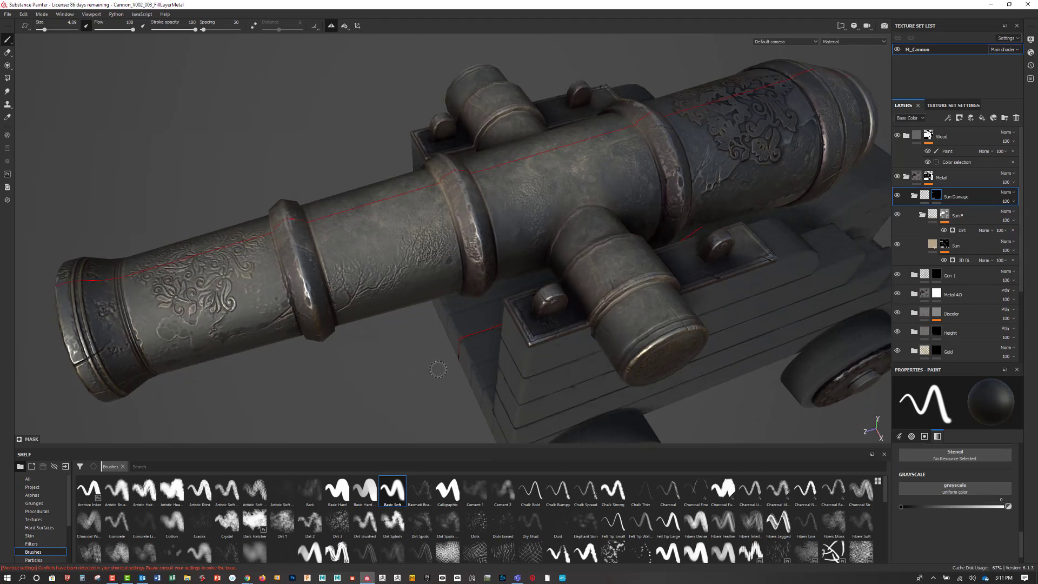
scroll(997, 495, "up", 3)
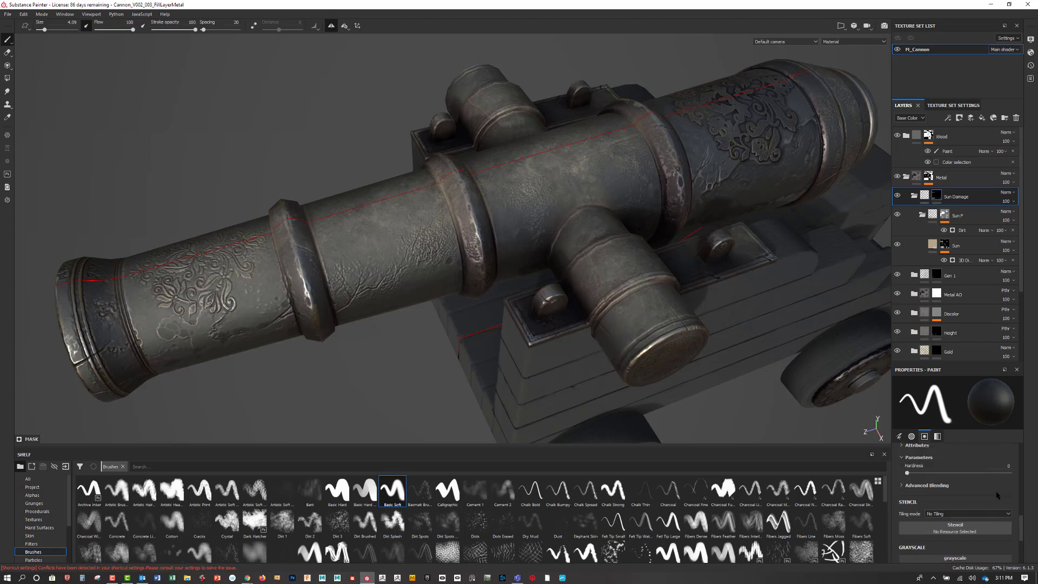
scroll(997, 495, "up", 6)
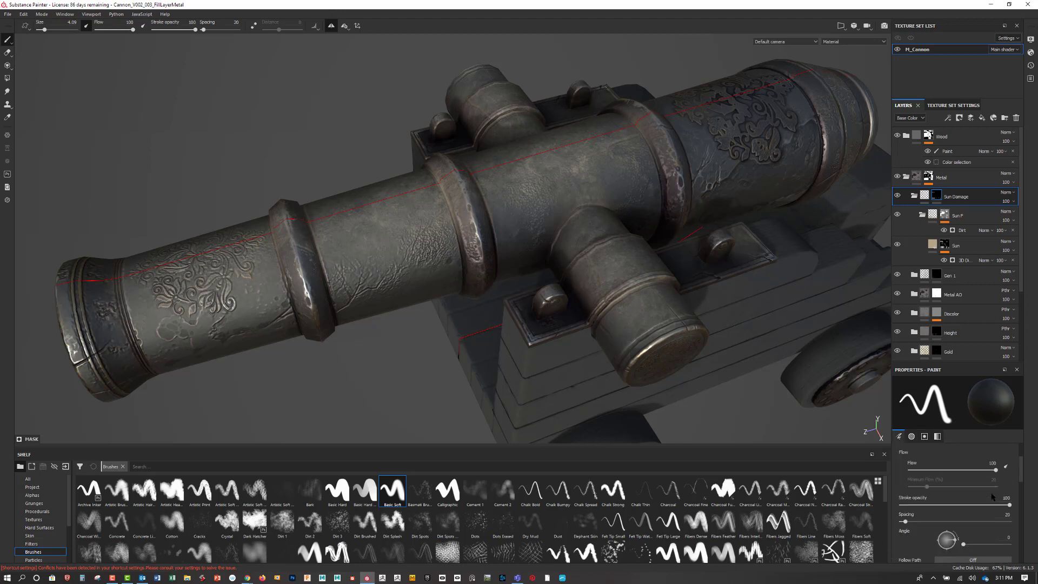
scroll(992, 496, "up", 3)
left_click_drag(947, 527, 915, 527)
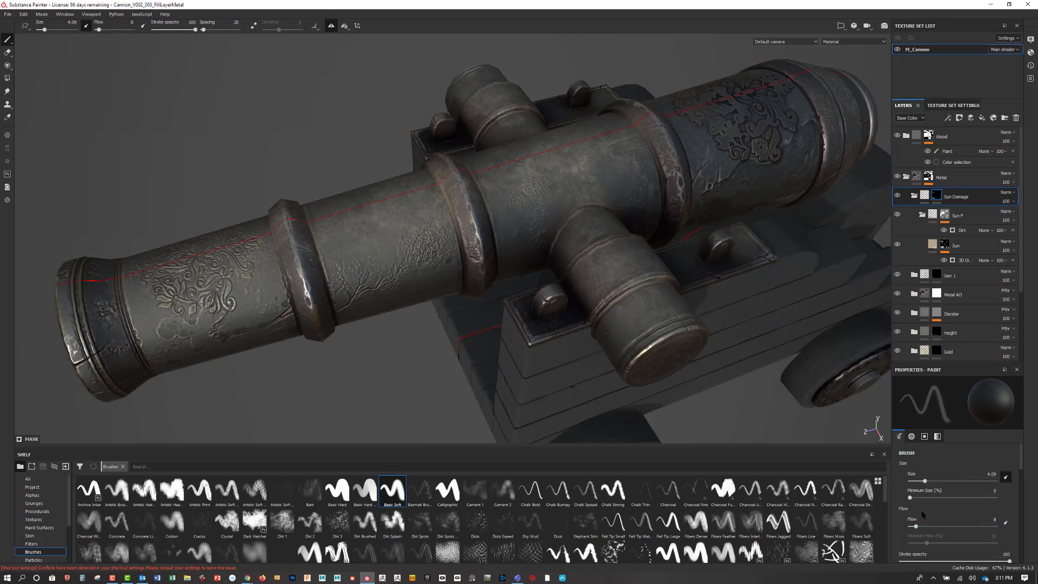
left_click_drag(915, 527, 923, 527)
Paint black into the Sun Damage mask on the barrel and trunnions, enlarging the brush to 5.03.
left_click_drag(691, 334, 694, 322, "alt")
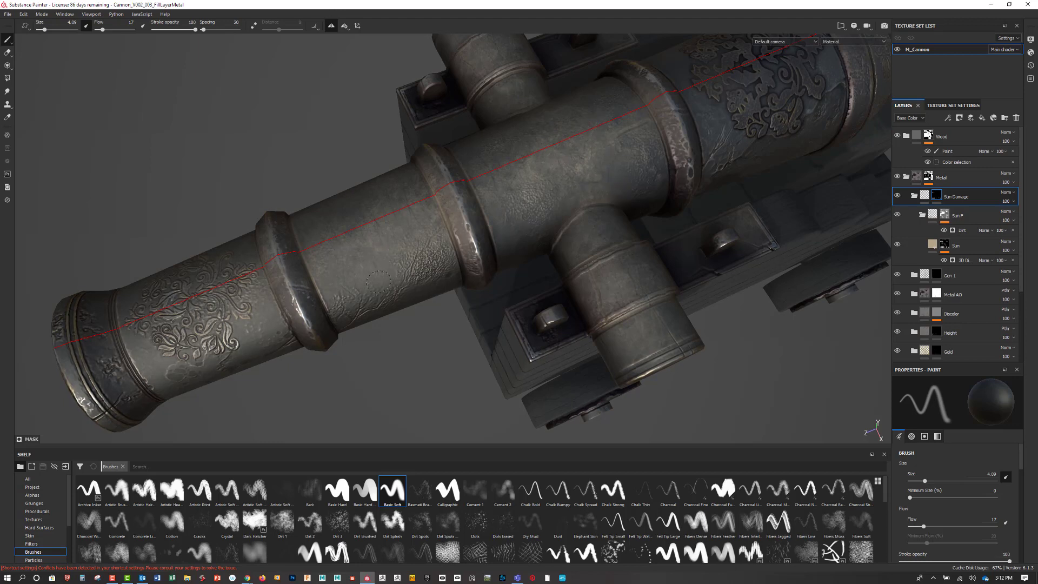
right_click_drag(364, 278, 374, 279, "ctrl")
left_click_drag(657, 226, 657, 373, "alt")
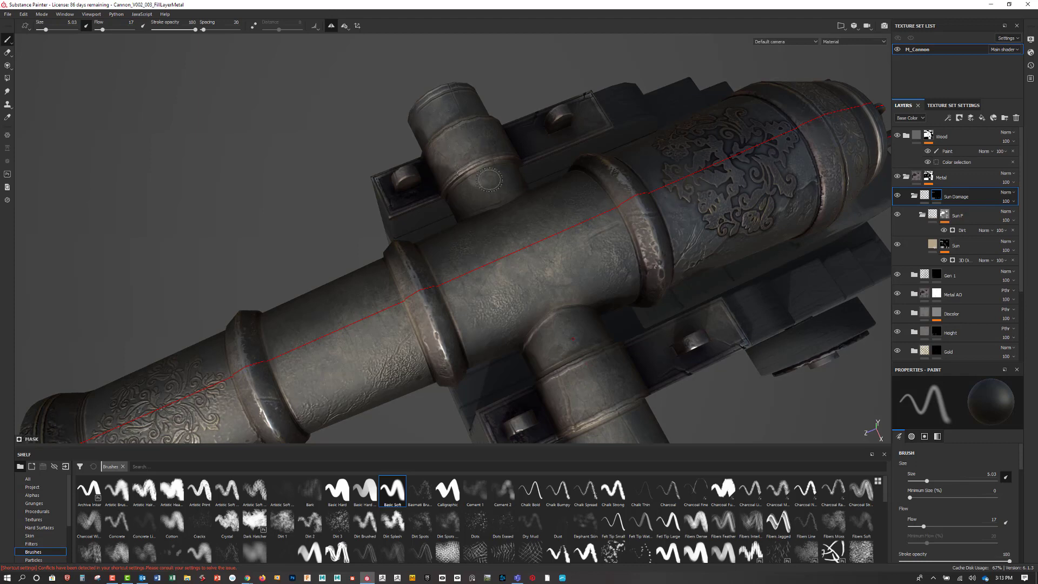
mouse_move(677, 328)
left_mouse_down("alt")
mouse_move(665, 343)
mouse_move(631, 289)
mouse_move(598, 273)
mouse_move(595, 315)
left_mouse_up("alt")
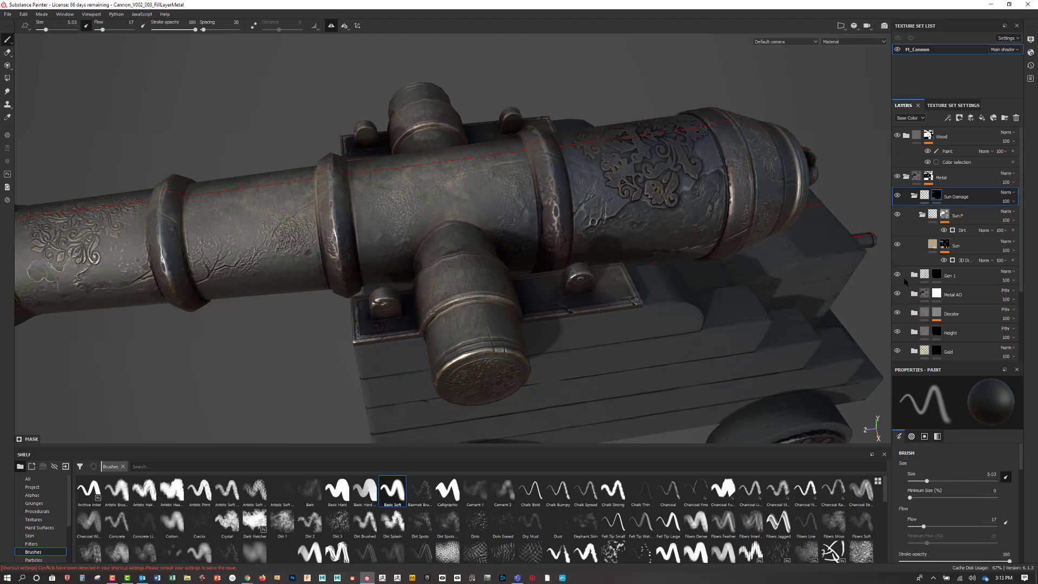
Enable the height channel on the Sun fill layer and set its Height to 0.005.
left_click(968, 246)
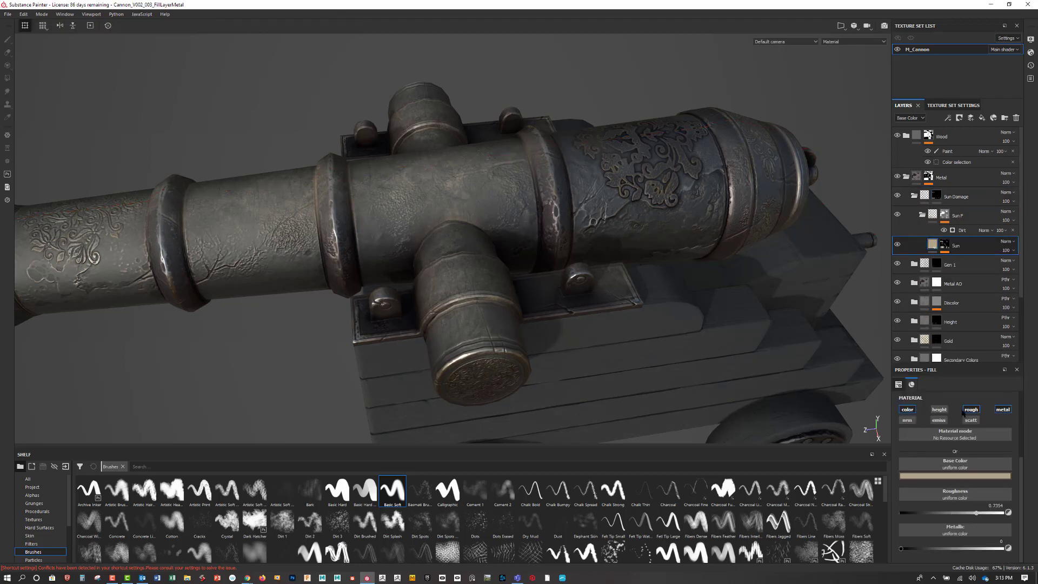
left_click(939, 409)
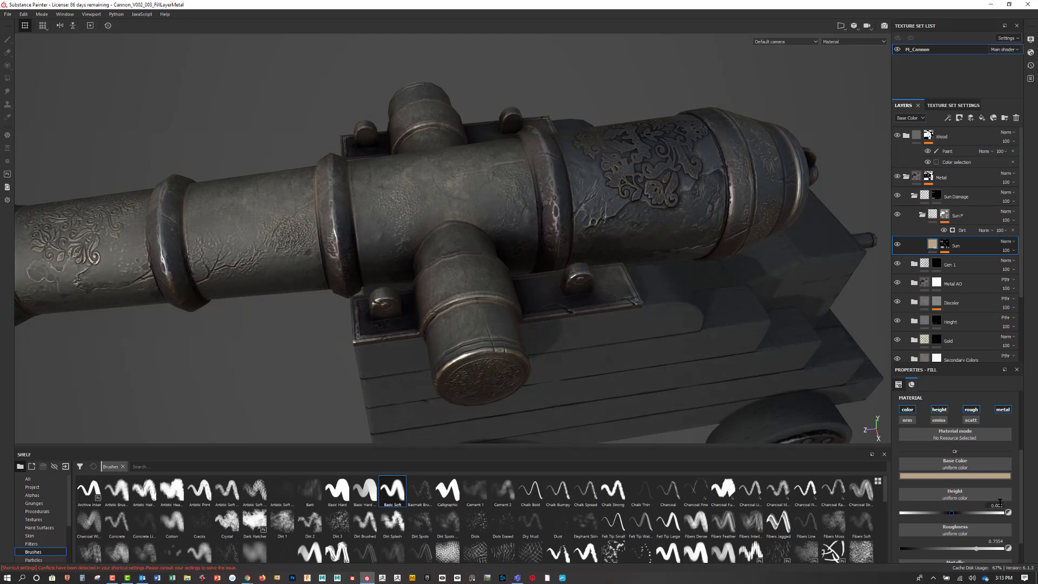
left_click(999, 504)
key("BackSpace")
key("BackSpace")
key("BackSpace")
key("BackSpace")
key("BackSpace")
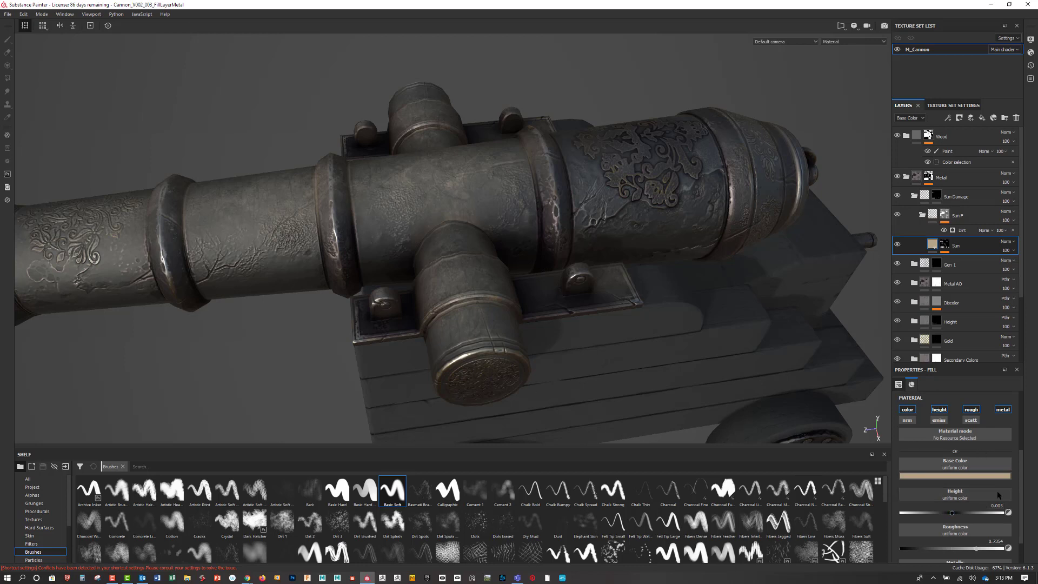
Try a Height of 0.01 on the Sun fill layer, and settle on a Height of 0.05.
left_click(1000, 505)
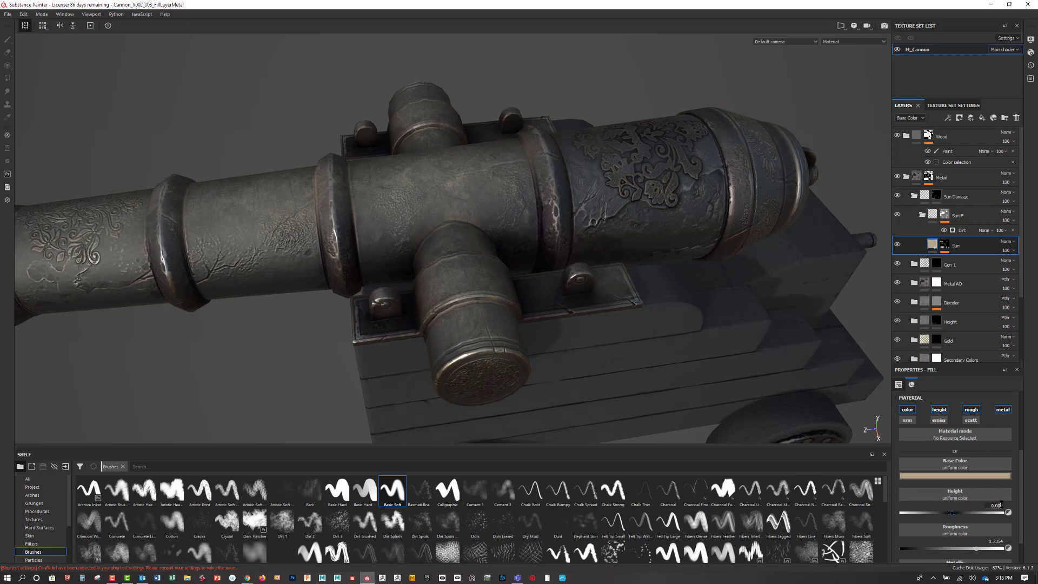
type("0.01")
key("Return")
left_click(1000, 506)
key("BackSpace")
type("05")
key("Return")
Target the Sun Damage mask with the brush and compare the cannon's metal with the Sun layer hidden and shown.
mouse_move(295, 246)
left_mouse_down("alt")
mouse_move(469, 292)
mouse_move(447, 282)
left_mouse_up("alt")
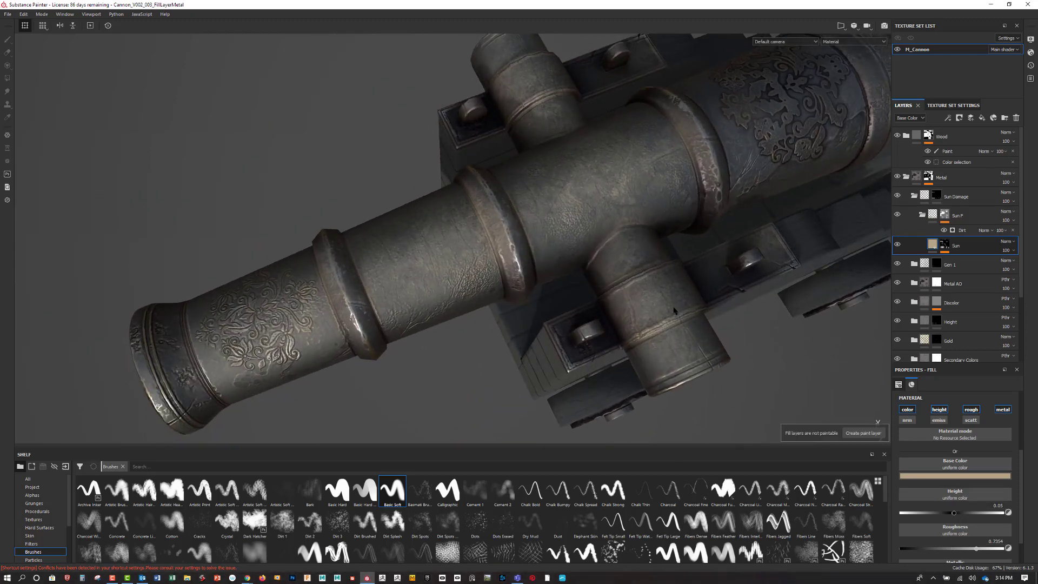
left_click(937, 195)
key("1")
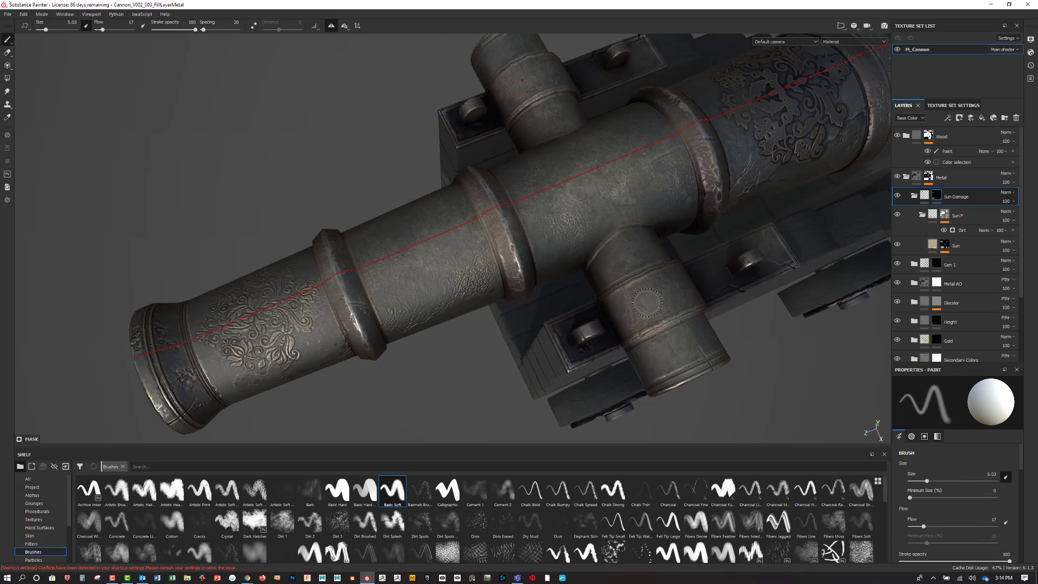
left_click_drag(503, 364, 683, 274, "alt")
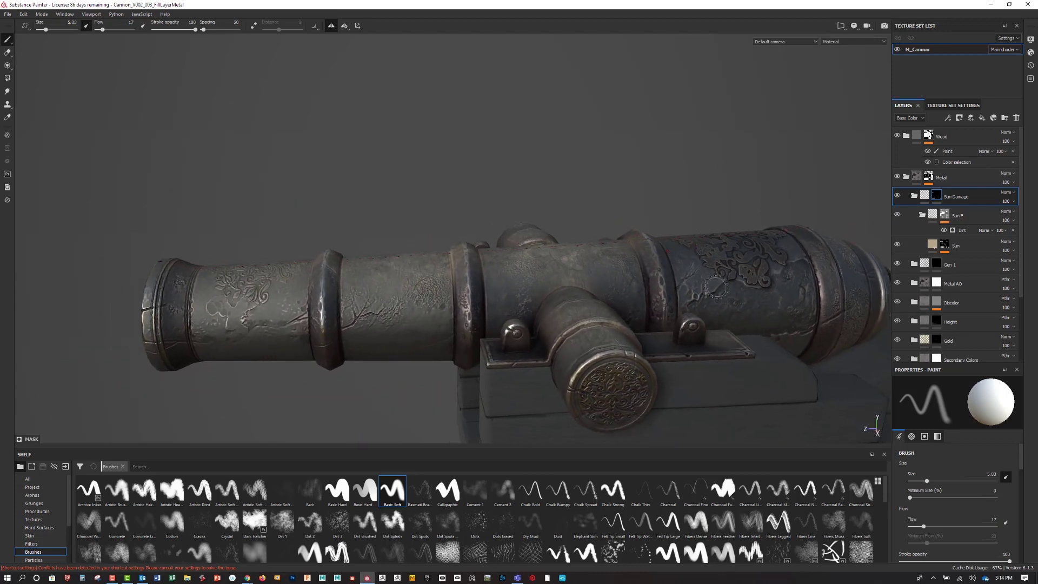
left_click(897, 244)
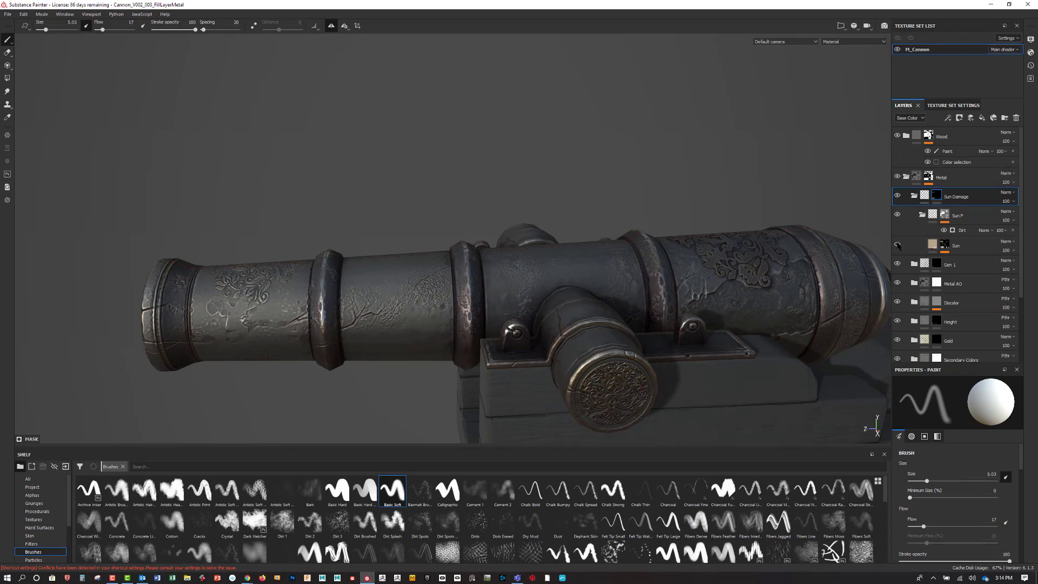
left_click(897, 245)
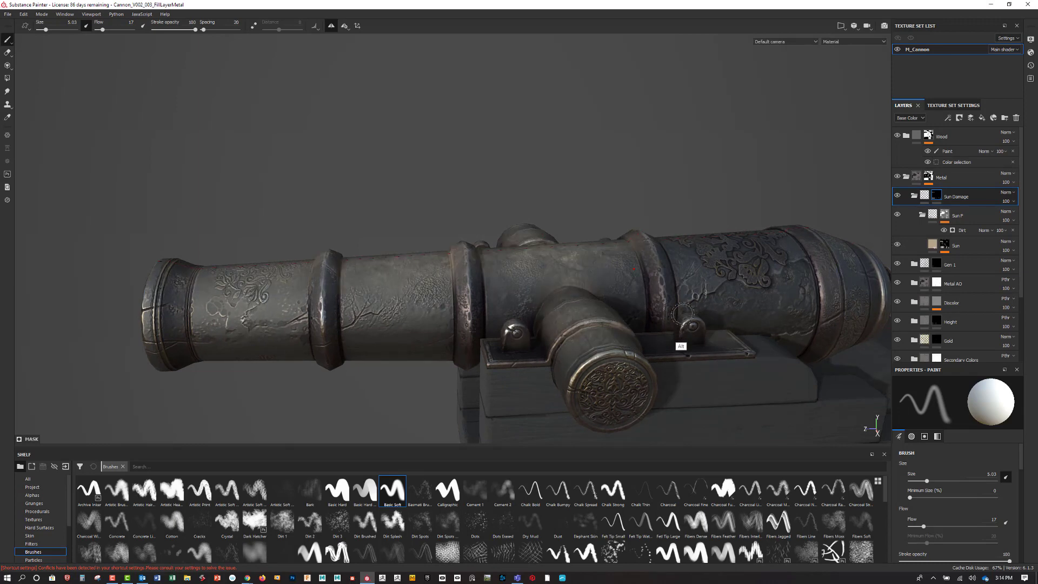
mouse_move(675, 323)
left_mouse_down("alt")
mouse_move(675, 277)
mouse_move(742, 320)
mouse_move(710, 283)
mouse_move(782, 279)
mouse_move(730, 287)
mouse_move(748, 294)
mouse_move(831, 271)
mouse_move(645, 222)
mouse_move(683, 206)
mouse_move(748, 224)
mouse_move(744, 257)
mouse_move(784, 281)
mouse_move(784, 306)
mouse_move(767, 300)
left_mouse_up("alt")
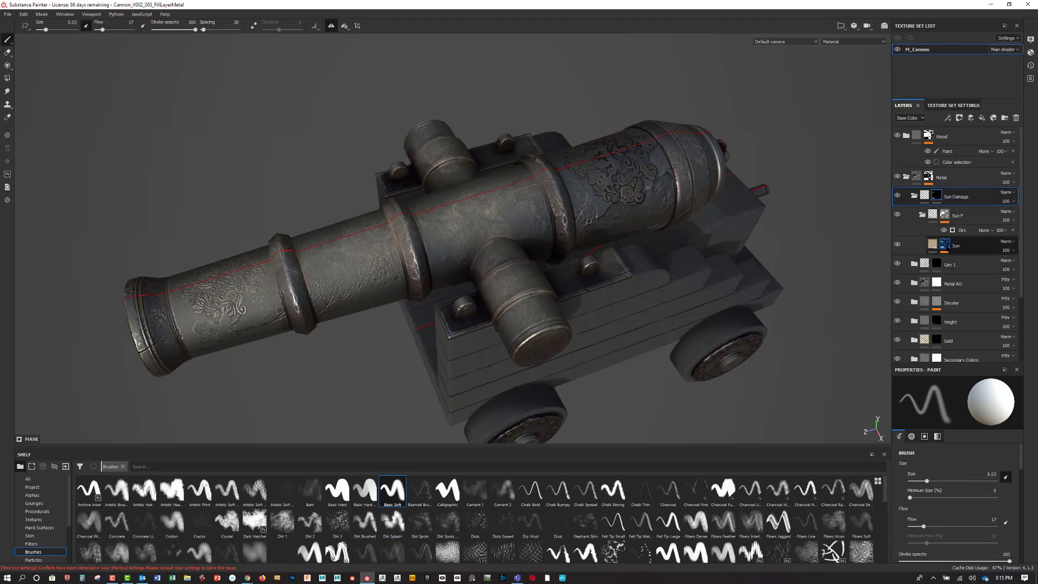
Target the Sun layer's mask and reload the Basic Soft brush with size 10, flow 100 and a white grayscale value.
left_click_drag(944, 249, 944, 249)
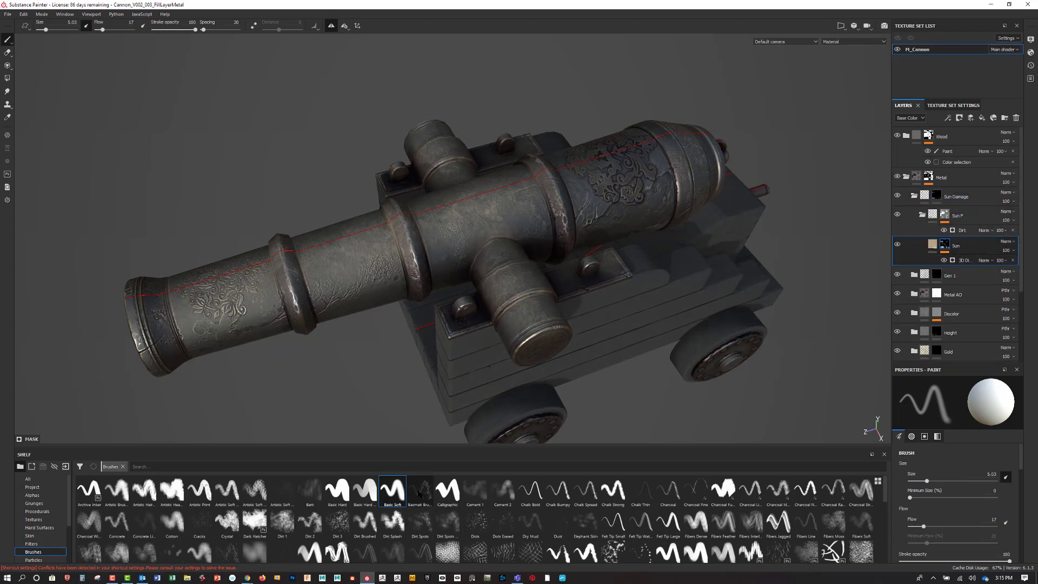
left_click(447, 489)
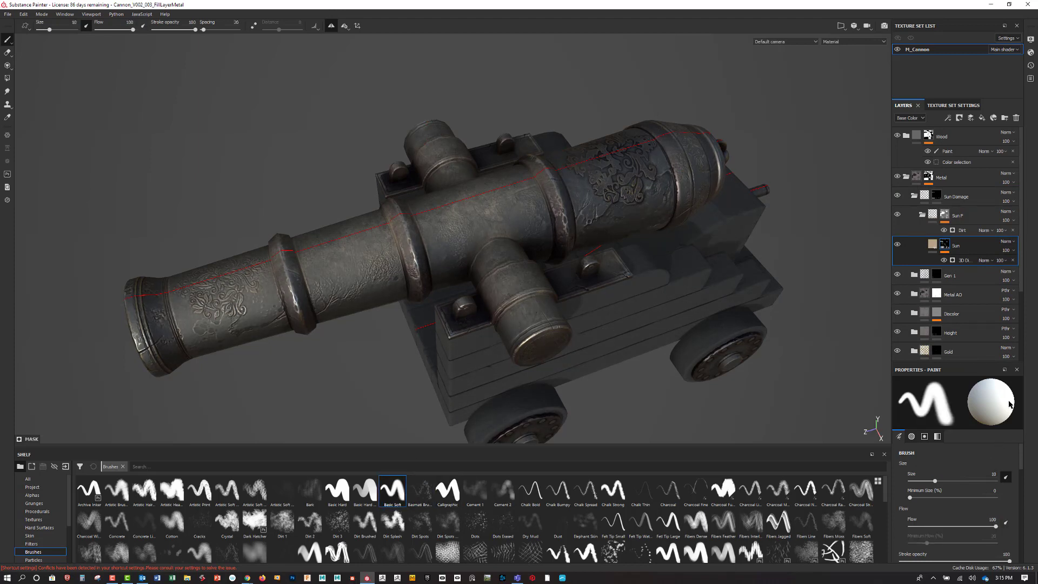
left_click_drag(1022, 452, 1031, 548)
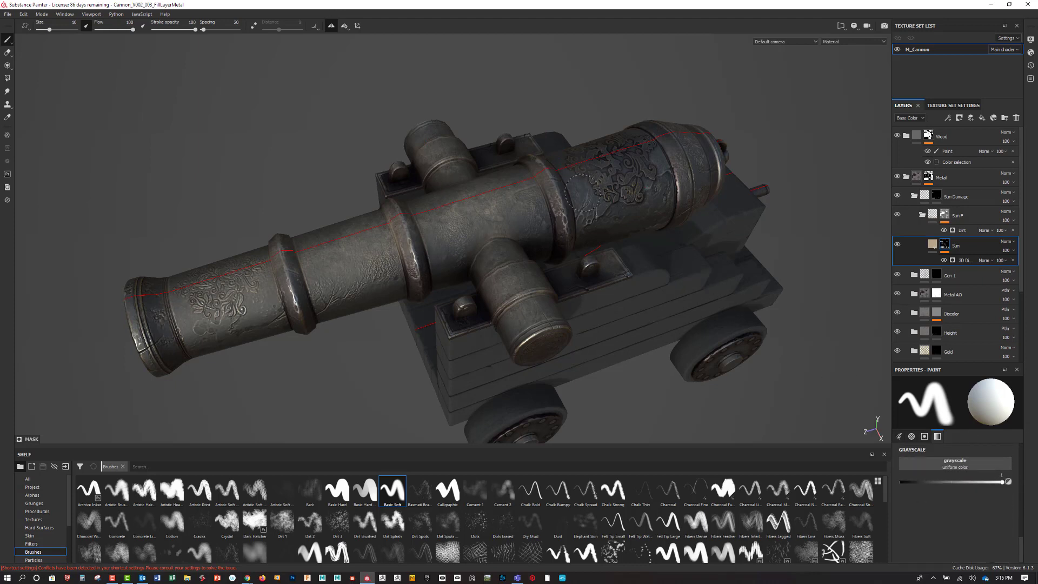
Inspect the Sun layer's mask and the Sun Damage folder's mask in isolation, and return to the material view.
left_click(944, 247, "alt")
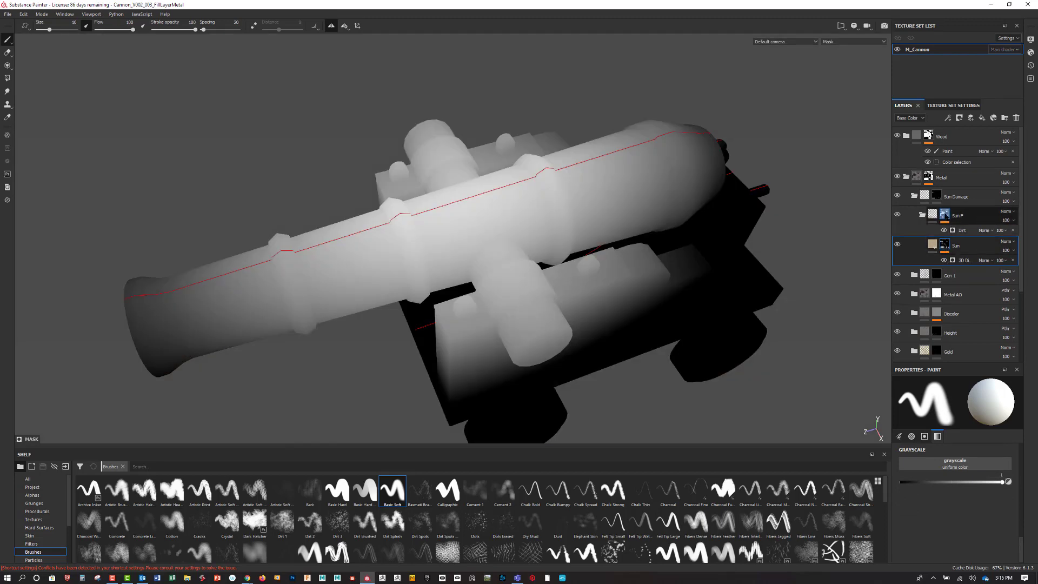
left_click(937, 196, "alt")
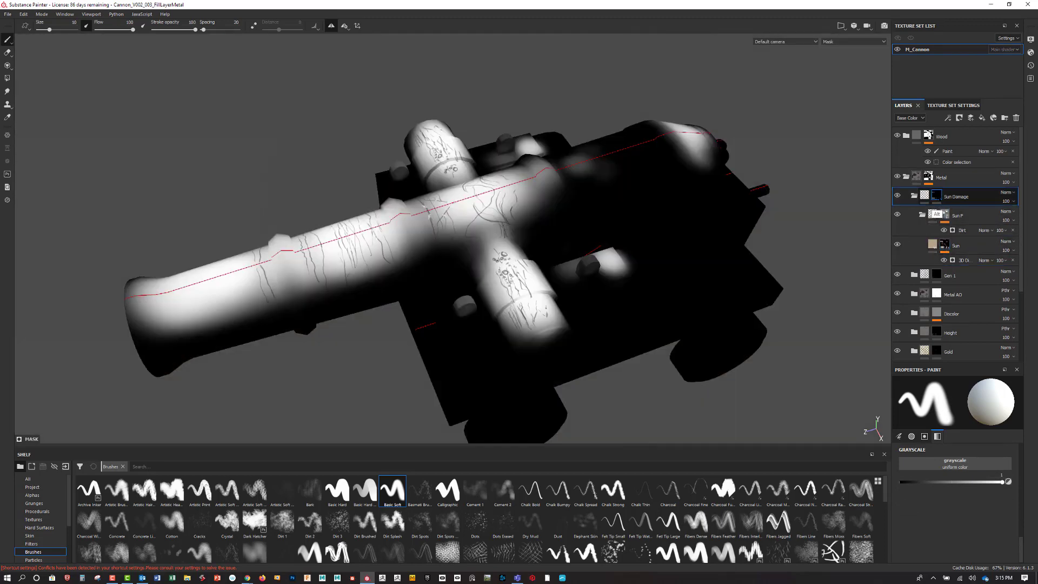
left_click(924, 196)
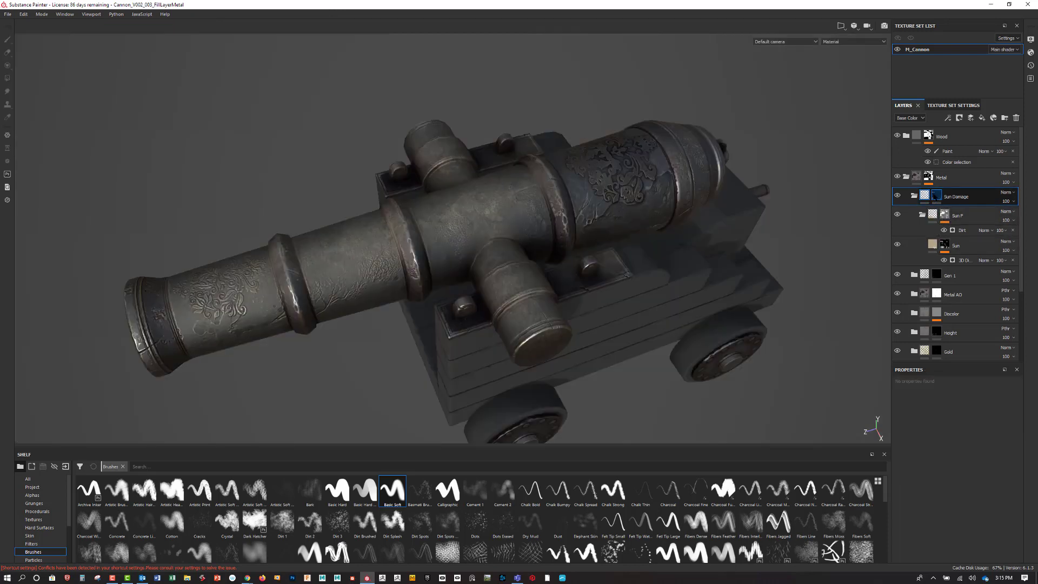
Target the Sun Damage mask and load the custom new_brush preset.
left_click(936, 195)
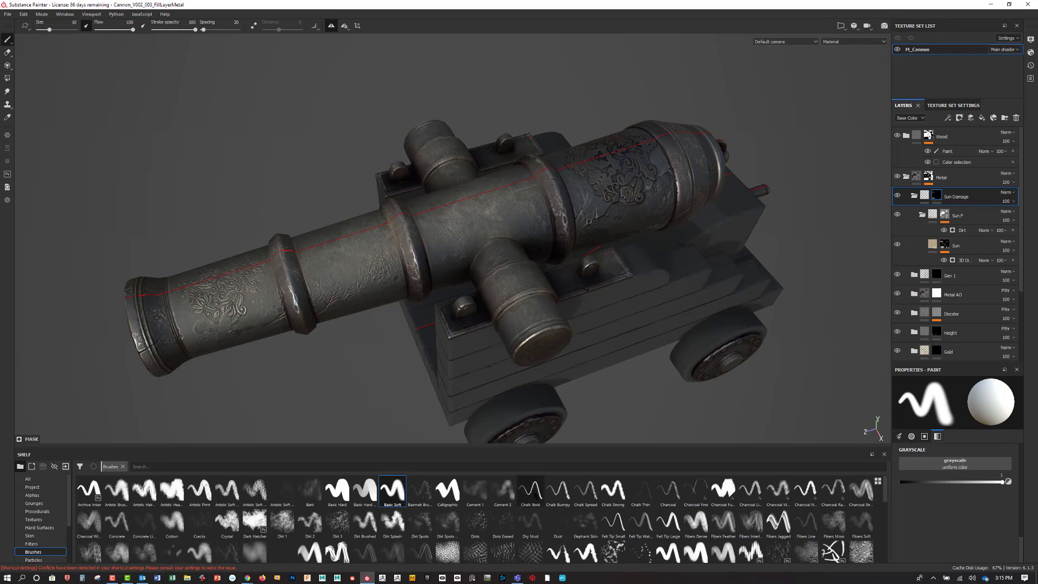
left_click_drag(883, 492, 893, 548)
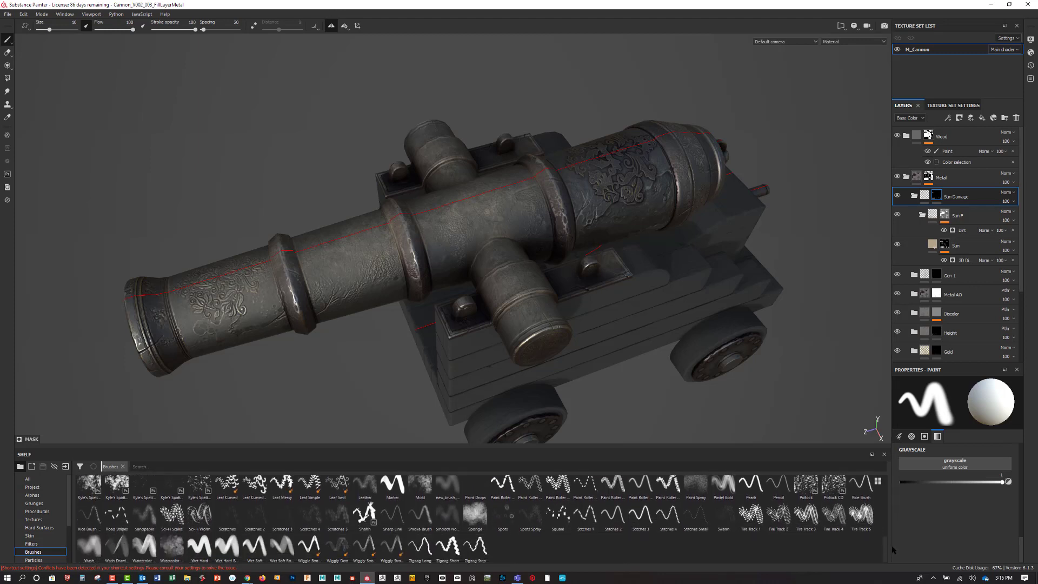
scroll(456, 503, "up", 1)
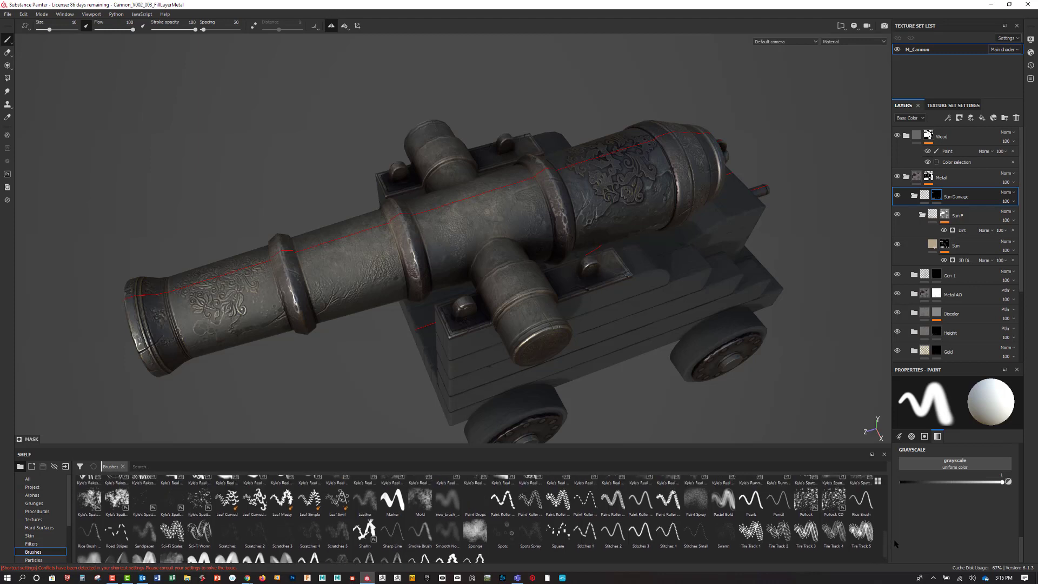
left_click(447, 502)
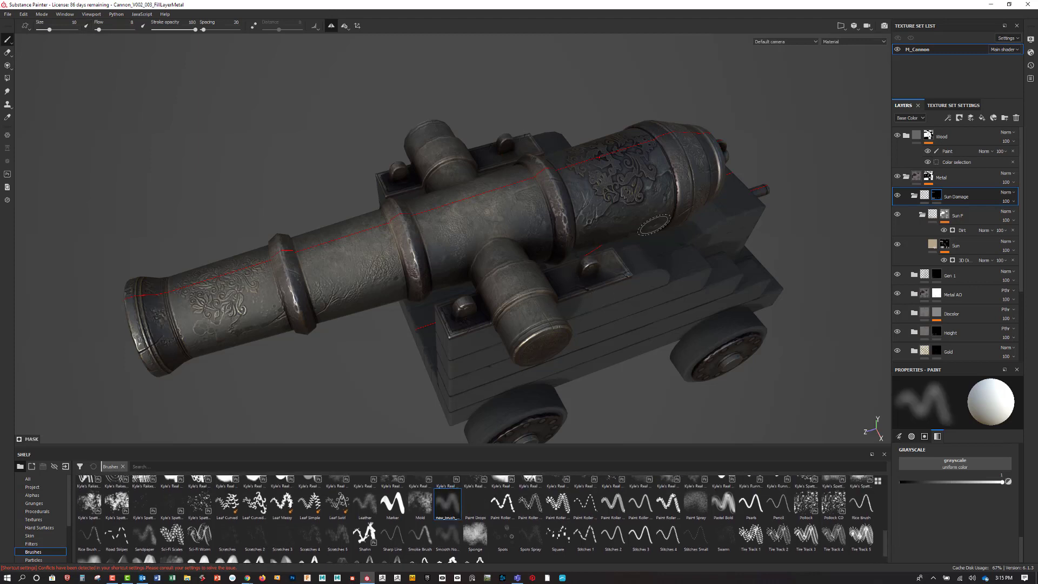
Switch the new_brush preset to black and reduce its size to about 1.3 for fine masking on the ornamented breech.
left_click_drag(654, 225, 641, 227, "alt")
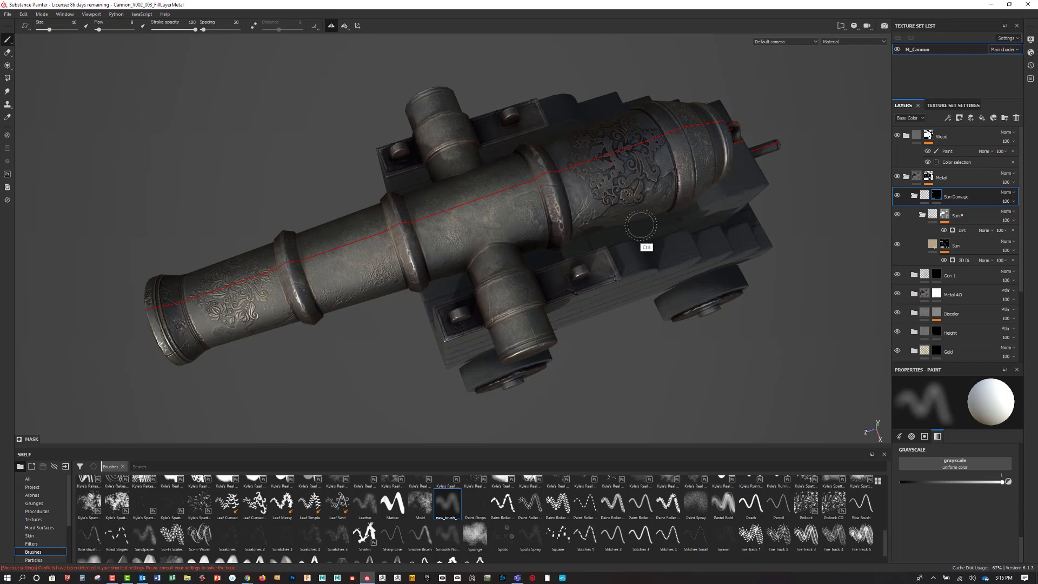
key("ctrl")
key("ctrl")
mouse_move(649, 189)
left_mouse_down("alt")
mouse_move(722, 218)
mouse_move(695, 241)
mouse_move(604, 246)
left_mouse_up("alt")
key("ctrl")
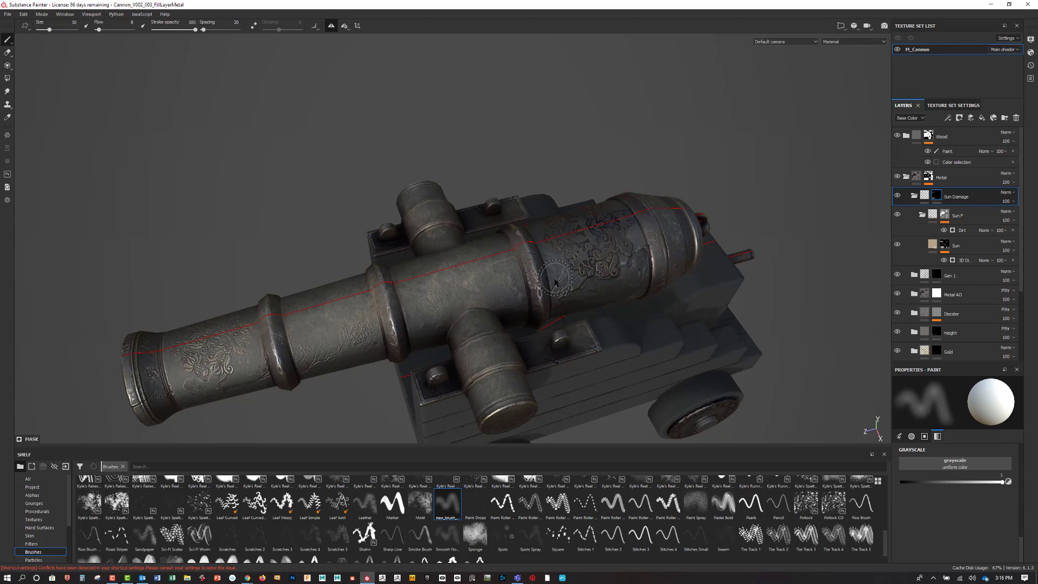
left_click_drag(717, 346, 597, 244, "alt")
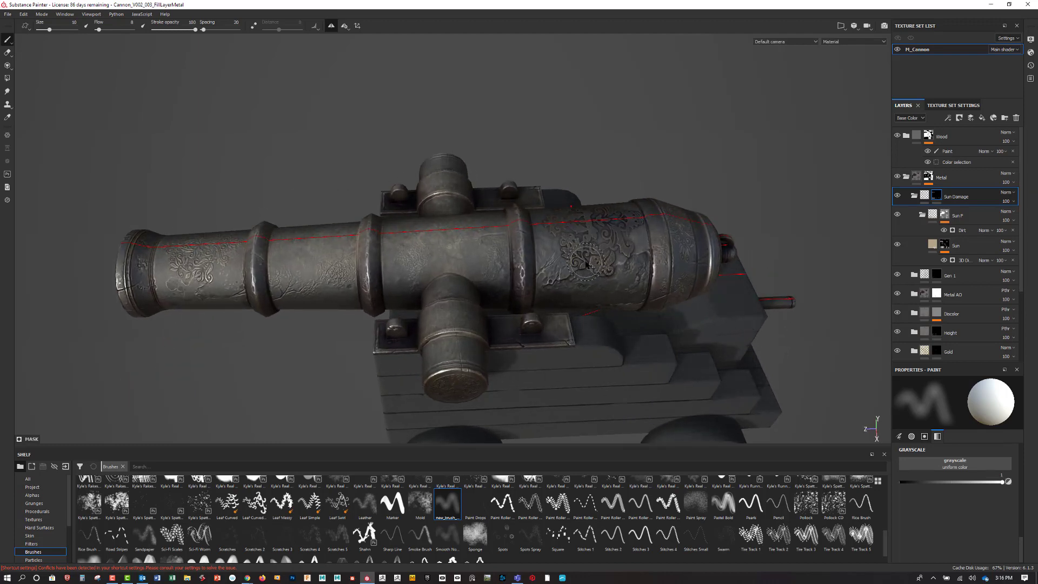
key("x")
right_click_drag(584, 262, 563, 246, "ctrl")
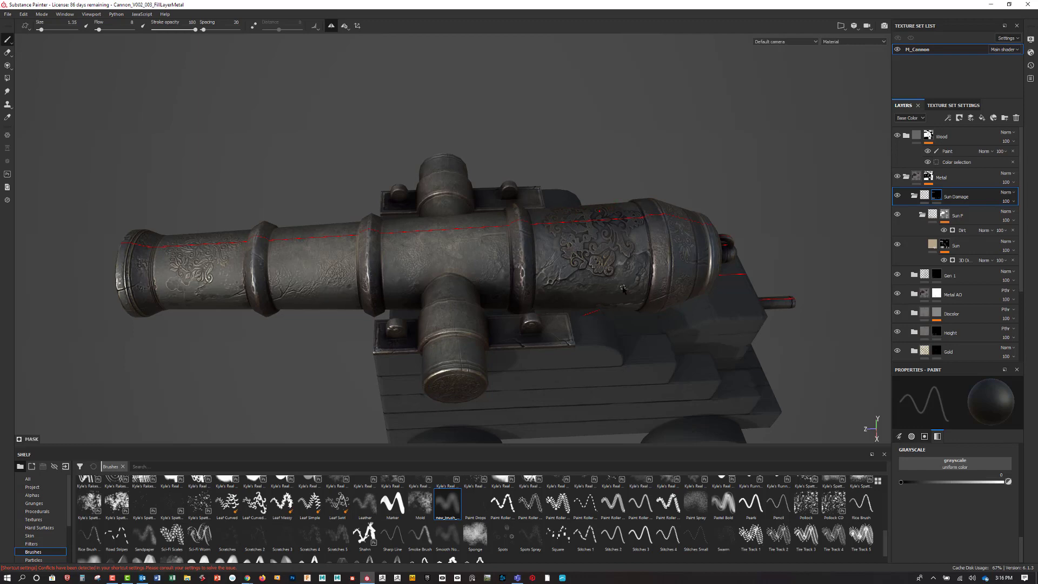
left_click_drag(623, 288, 723, 265, "alt")
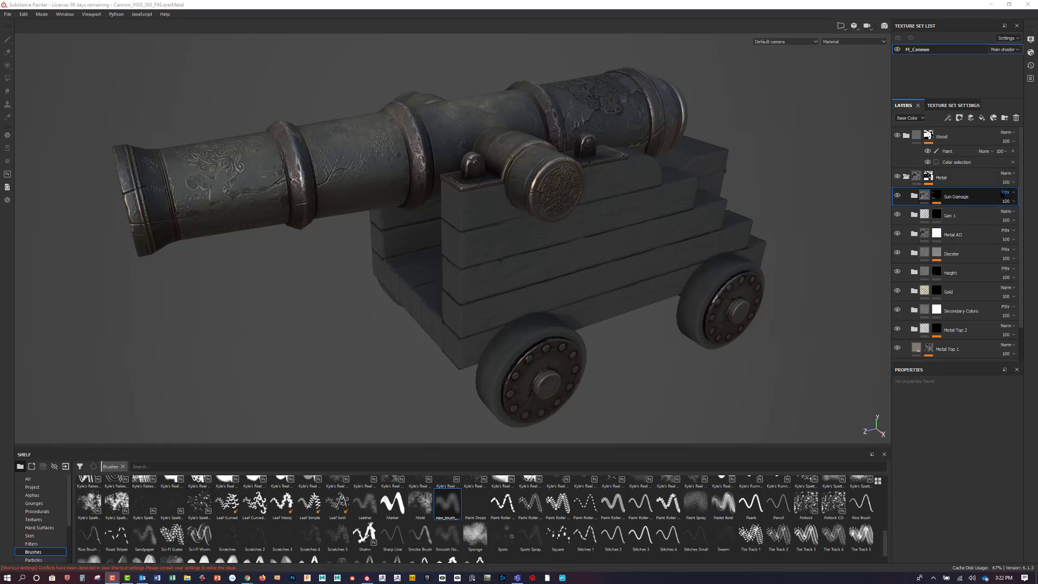
Create a folder named Grease above Sun Damage and place a new fill layer, also named Grease, inside it.
left_click(1005, 119)
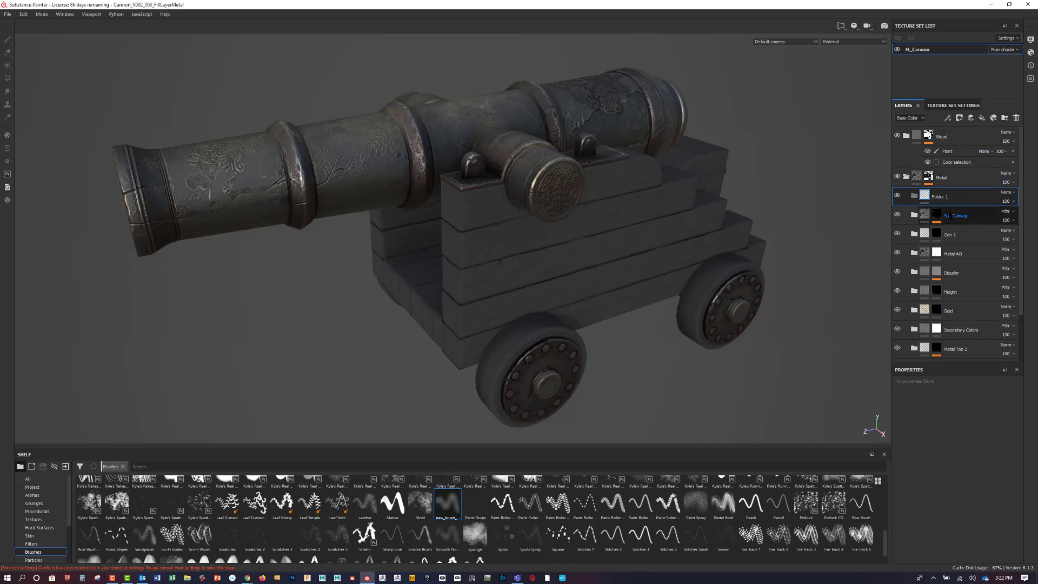
double_click(946, 197)
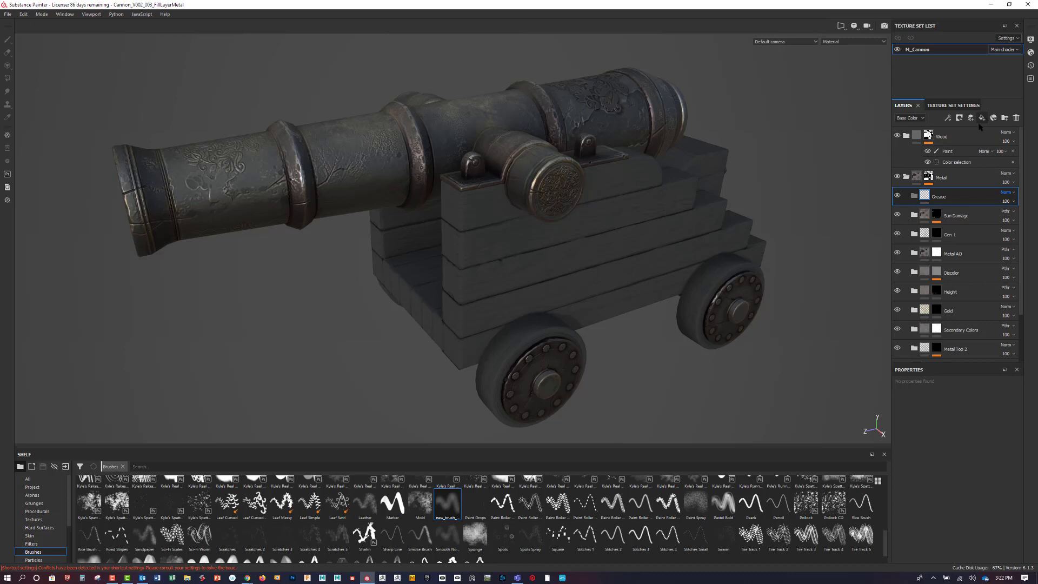
left_click(981, 119)
left_click_drag(927, 196, 951, 216)
double_click(943, 216)
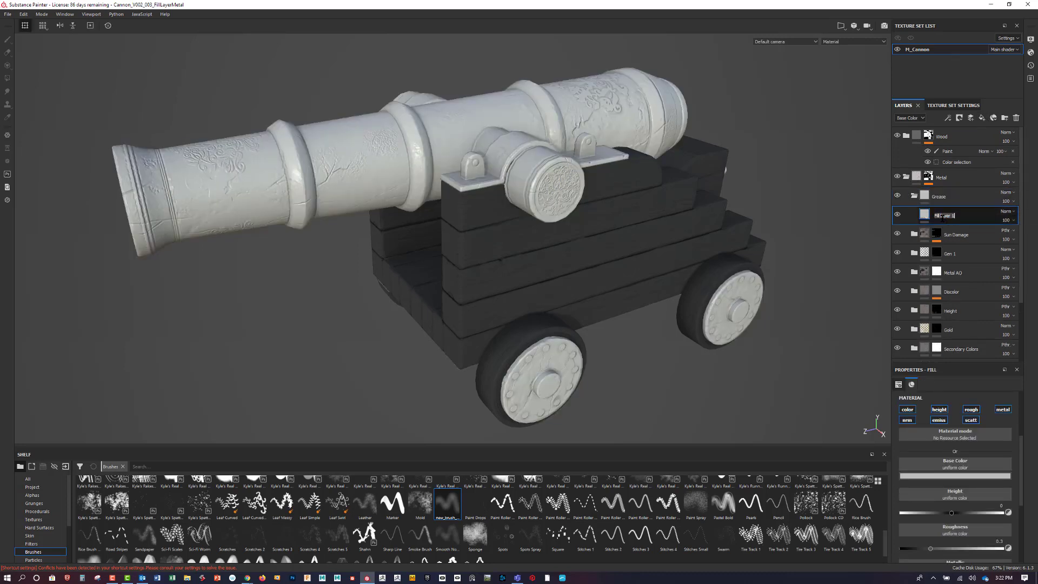
type("Grease")
key("Return")
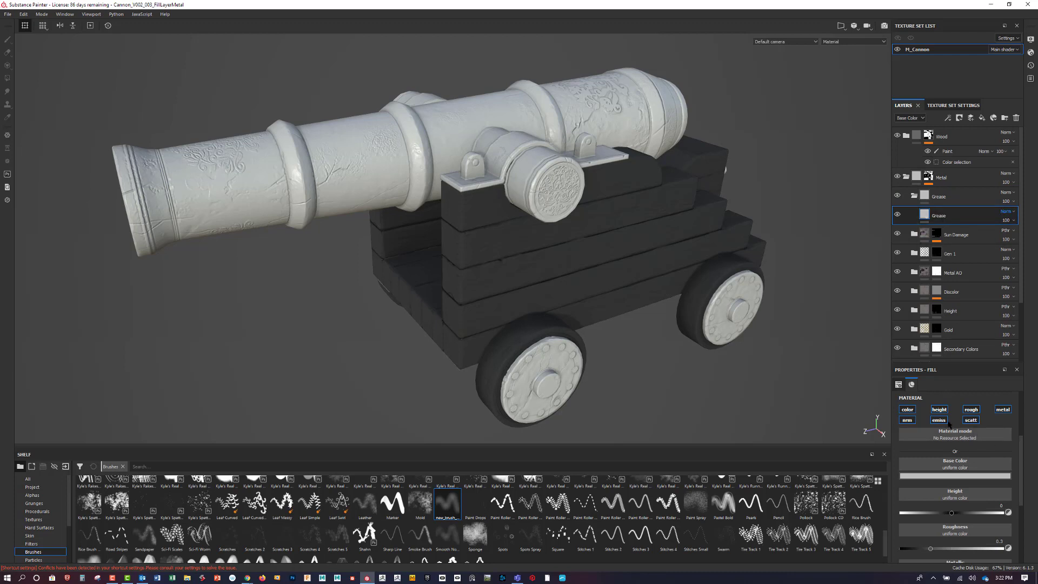
Disable the Grease fill's normal, emissive and scattering channels and set Height to 0.025, Roughness to about 0.62 and Metallic to 1.
left_click(908, 420)
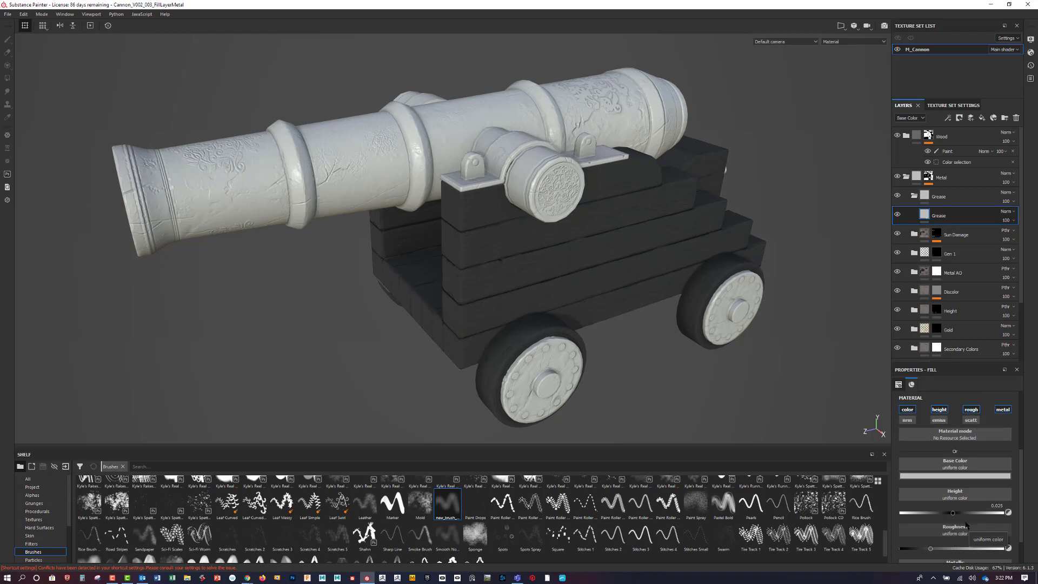
left_click_drag(932, 550, 921, 549)
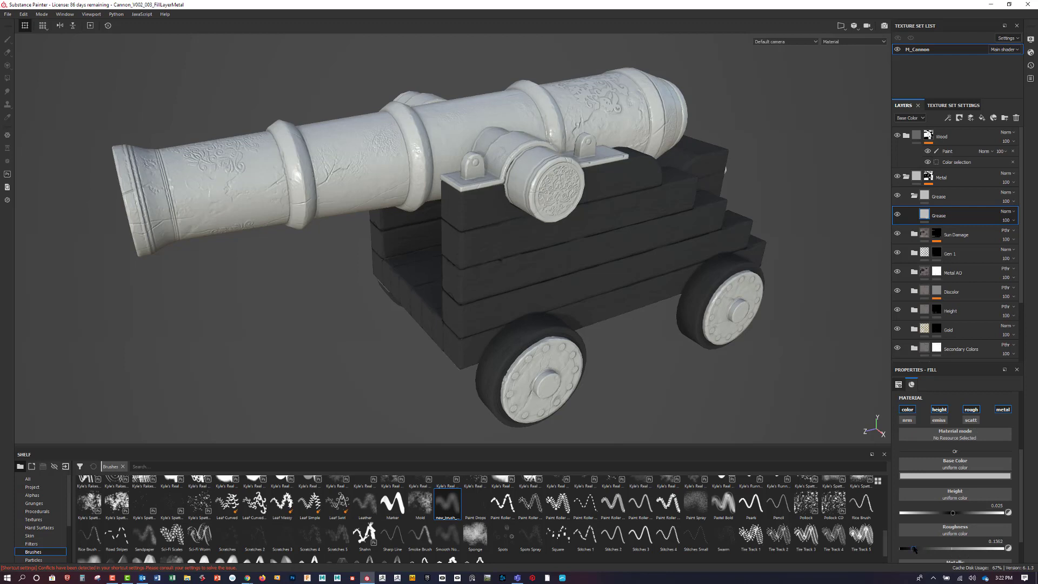
scroll(925, 546, "down", 1)
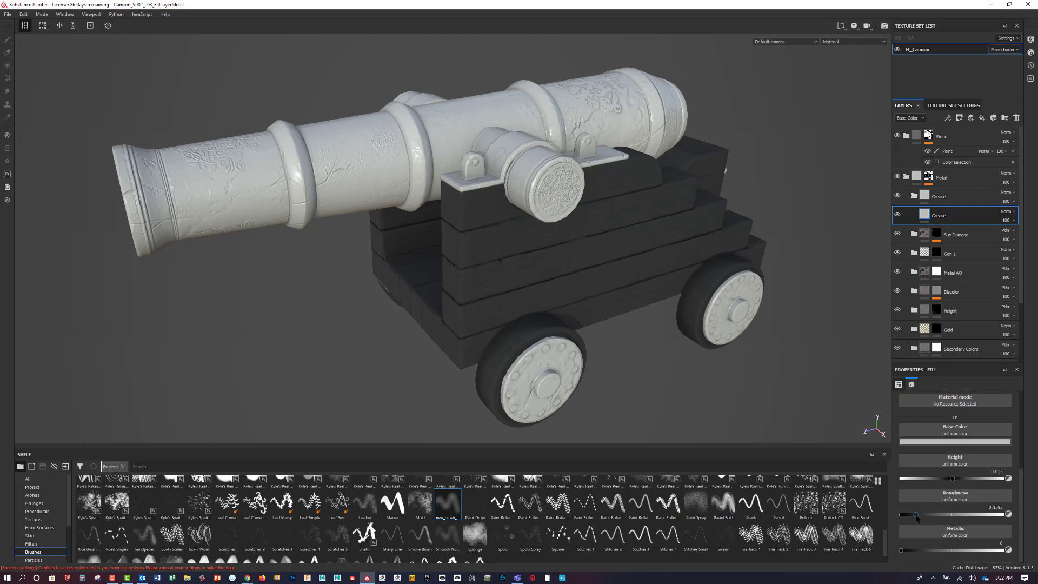
left_click_drag(915, 513, 944, 514)
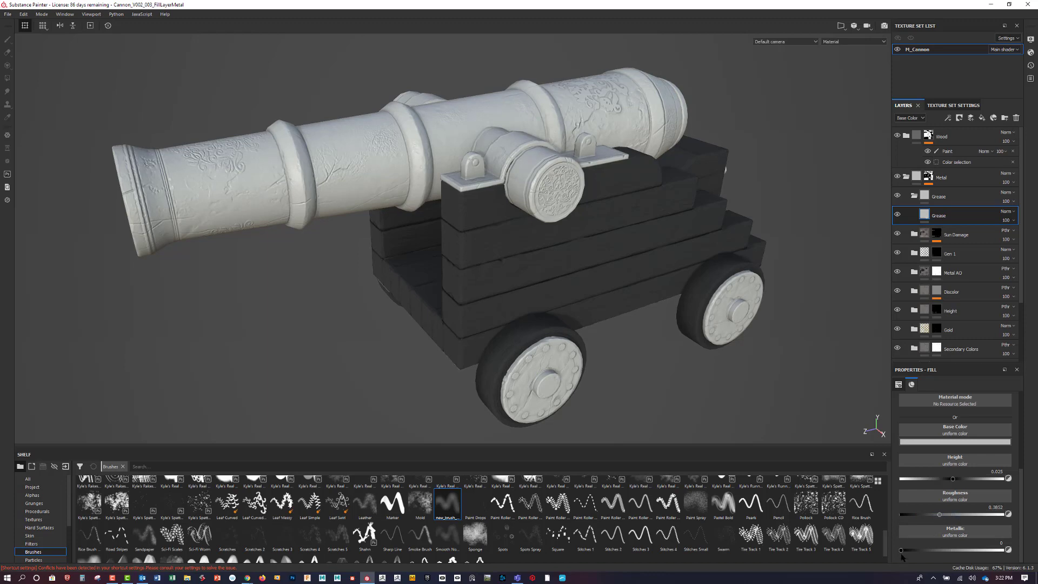
left_click_drag(904, 551, 1001, 549)
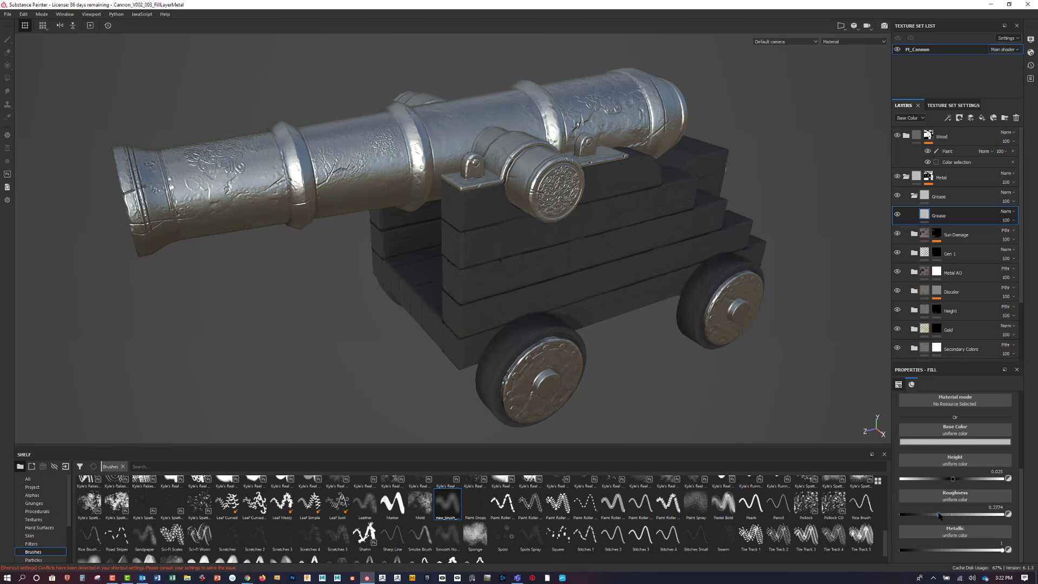
left_click_drag(939, 515, 967, 516)
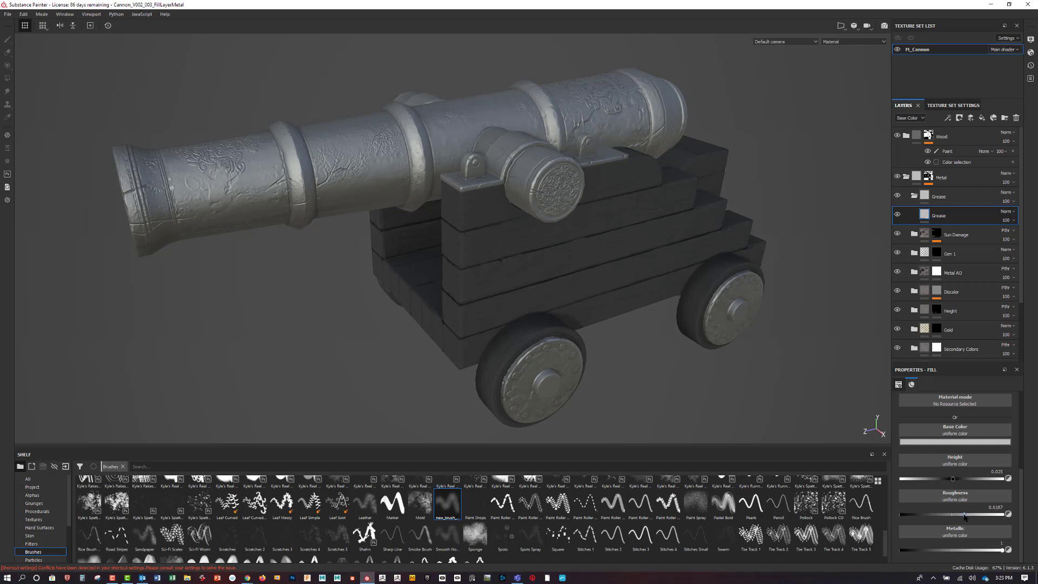
Set the Grease fill's base color to grey 0.399 and its blend mode to Multiply, with the Grease folder on Passthrough.
left_click(956, 442)
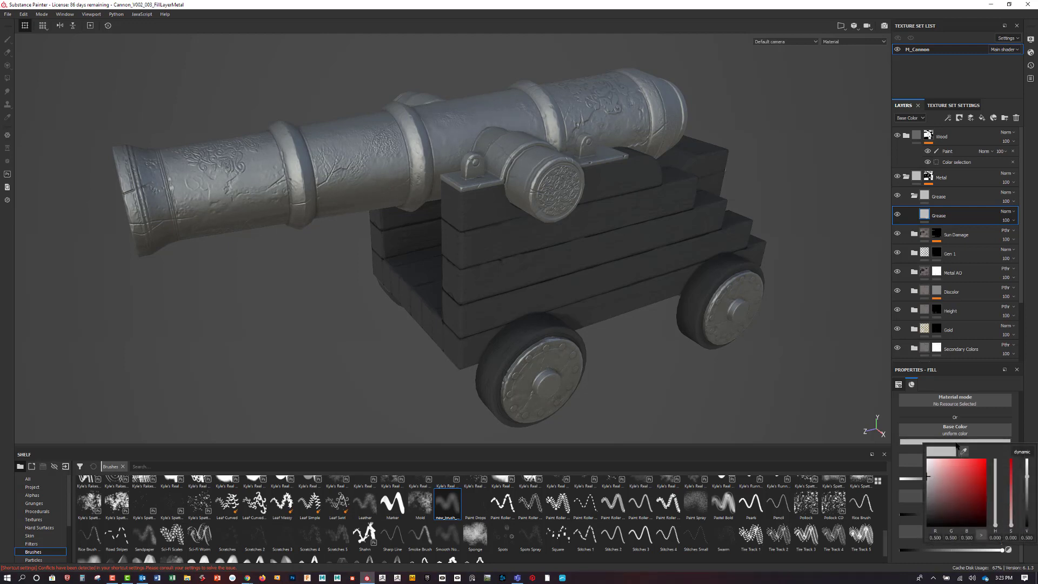
left_click_drag(926, 493, 929, 472)
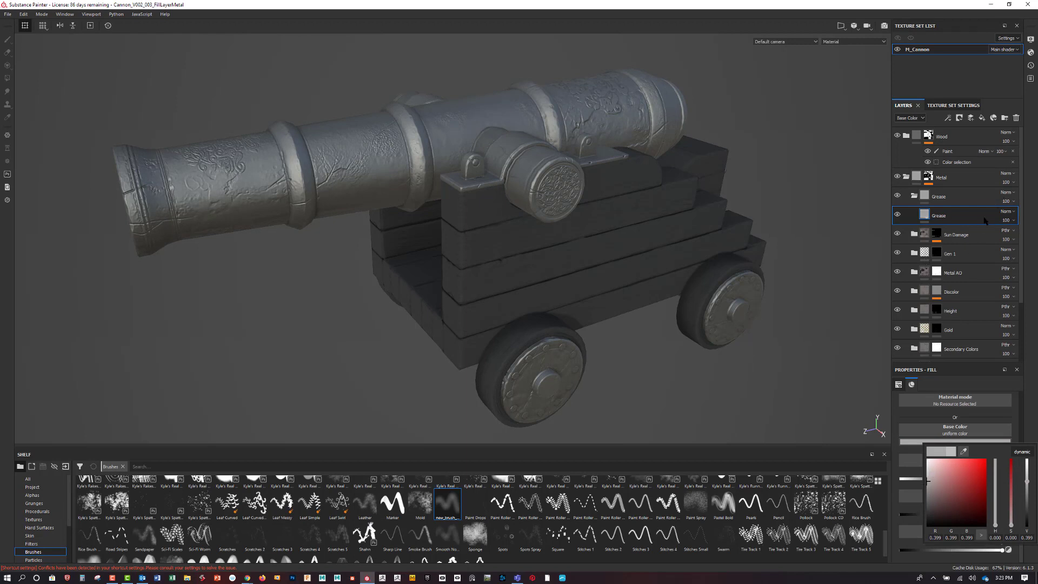
left_click(1007, 211)
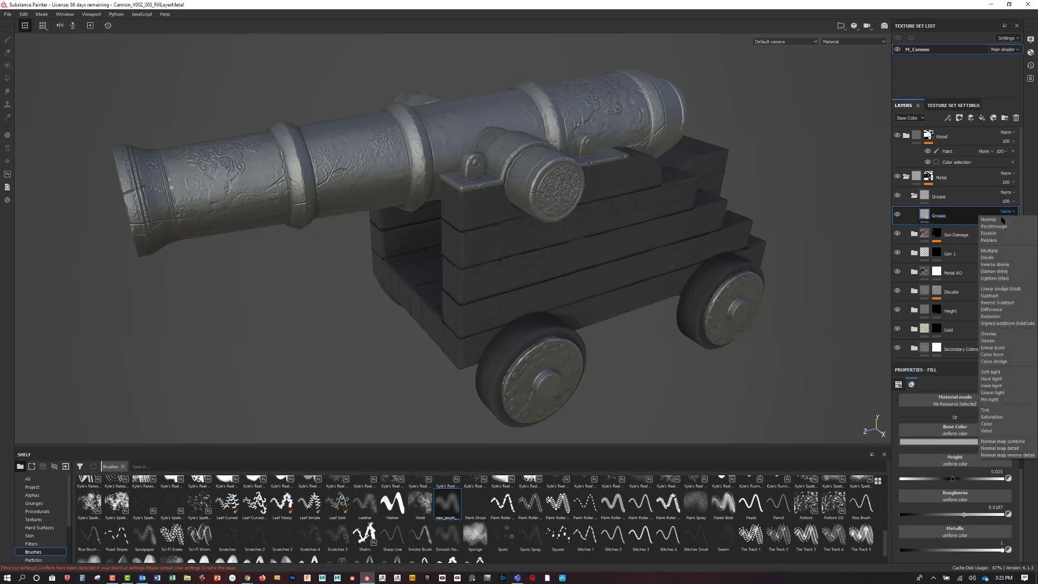
left_click(994, 250)
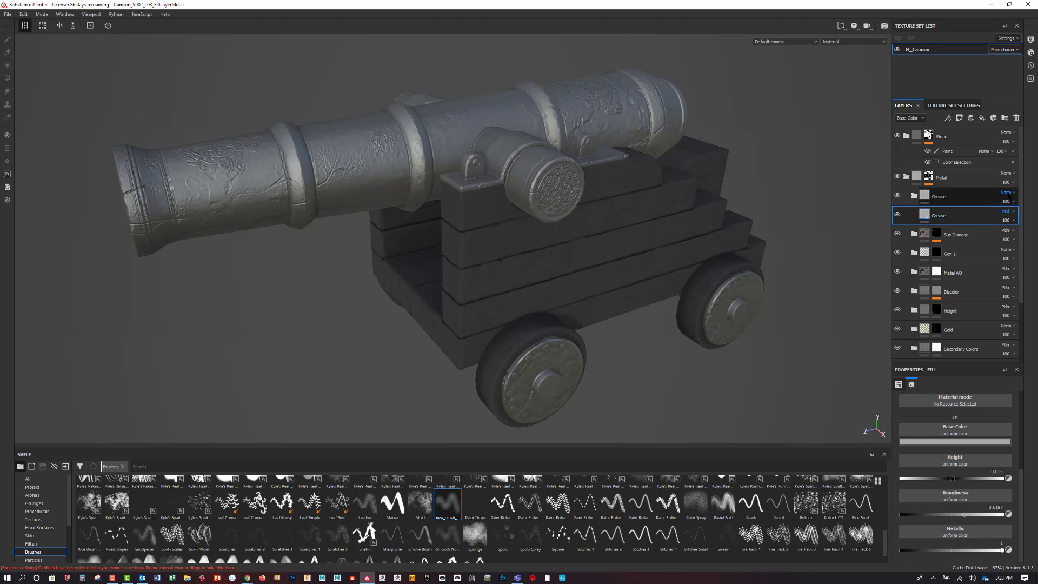
left_click(1006, 192)
left_click(994, 207)
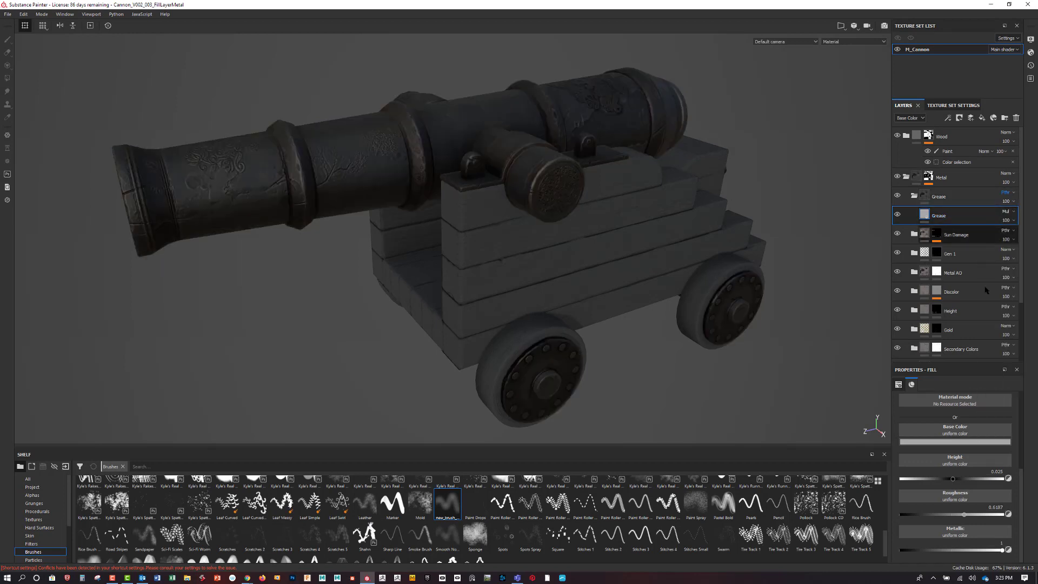
Lighten the Grease fill's base color to 0.869, set Roughness to about 0.54, and give the layer a black mask.
left_click(941, 442)
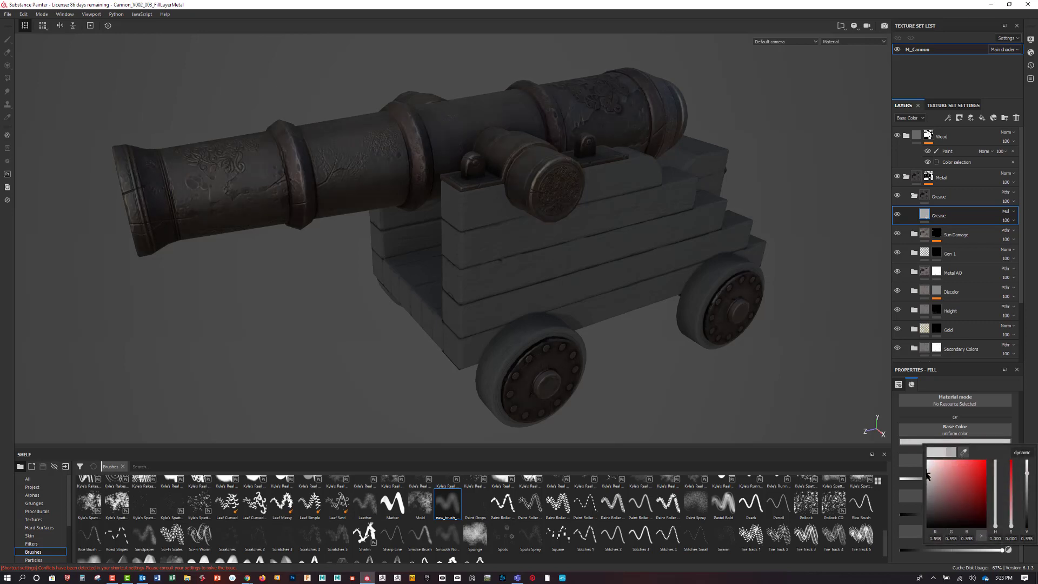
left_click_drag(925, 473, 913, 467)
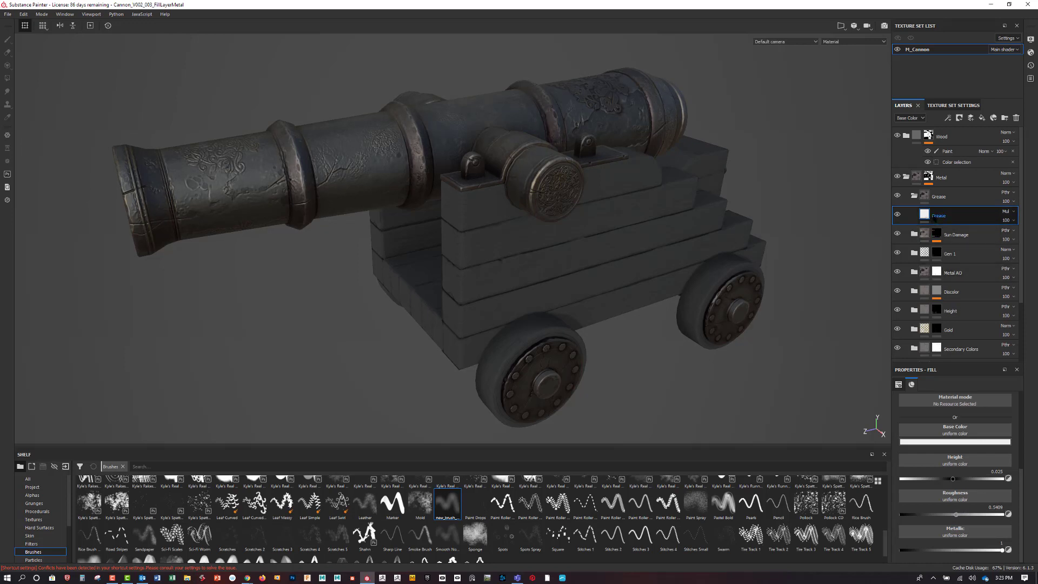
left_click(960, 119)
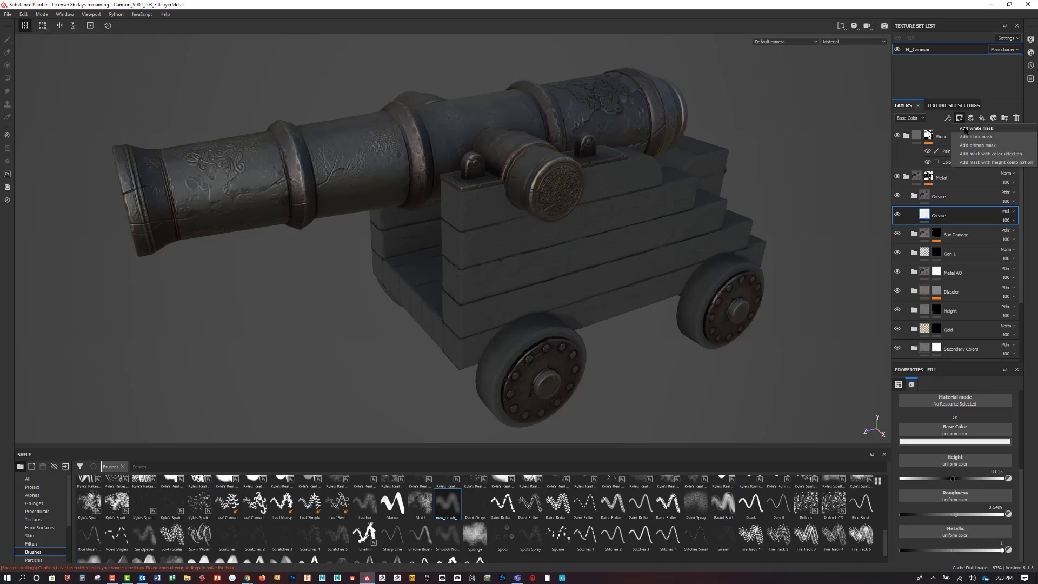
left_click(966, 140)
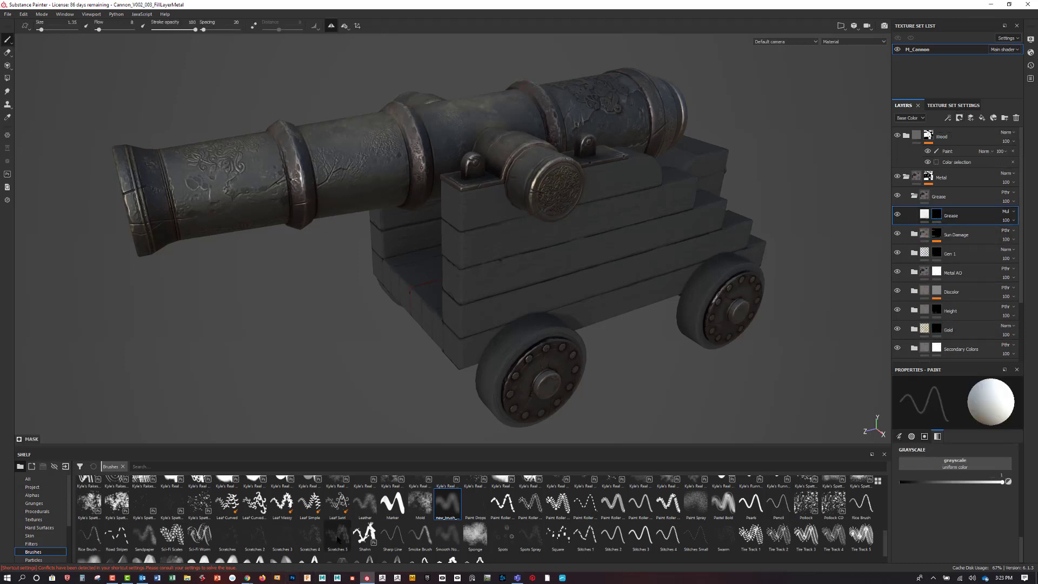
Load the Basic Hard brush for painting the Grease mask around the cannon's muzzle.
scroll(357, 535, "up", 10)
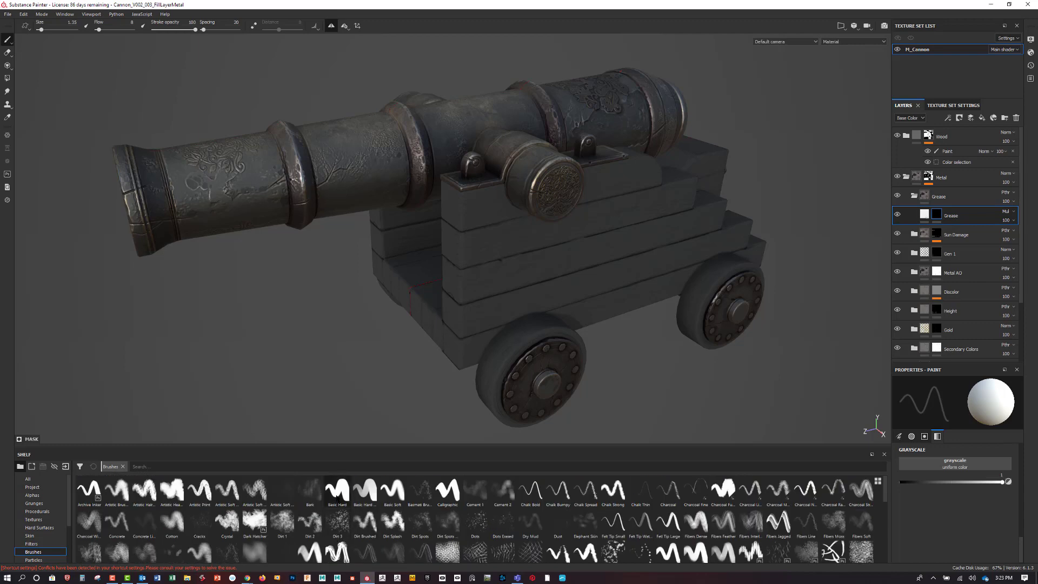
left_click(337, 493)
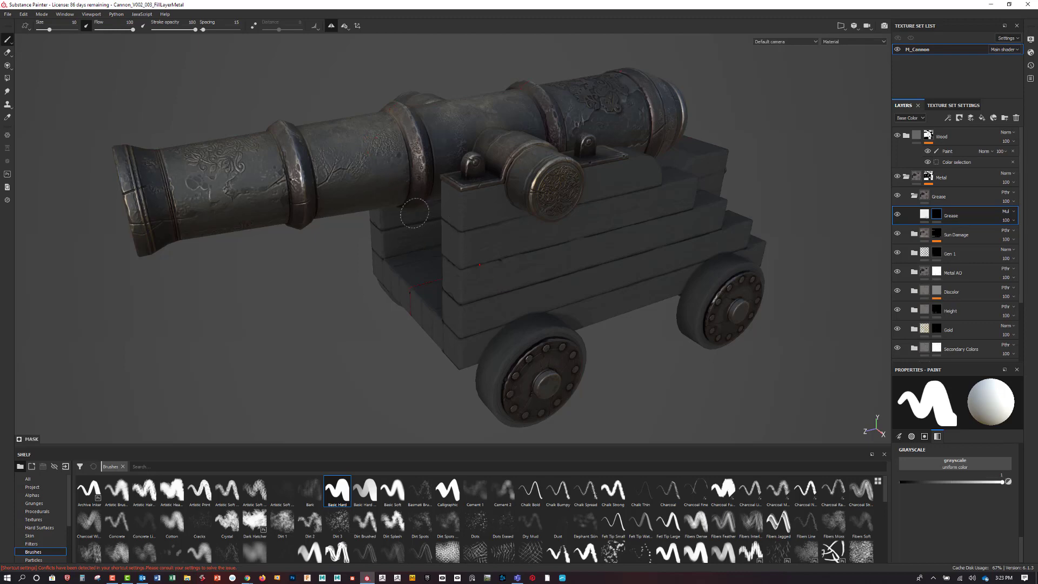
left_click_drag(414, 214, 607, 304, "alt")
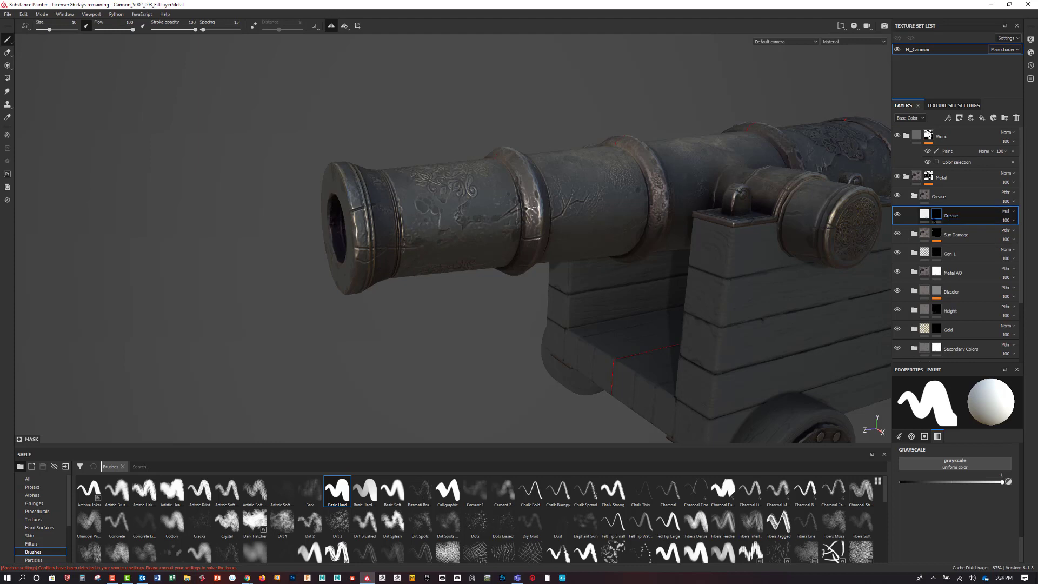
Set the Grease fill's base color to grey 0.502 and its Height to 0.0075, and target its mask for painting.
left_click(924, 214)
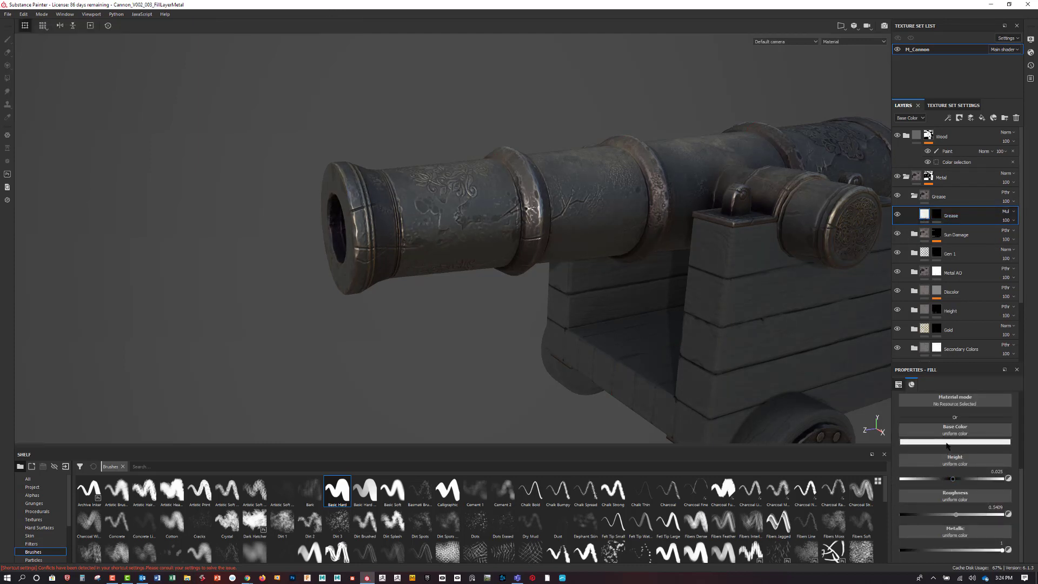
left_click(947, 442)
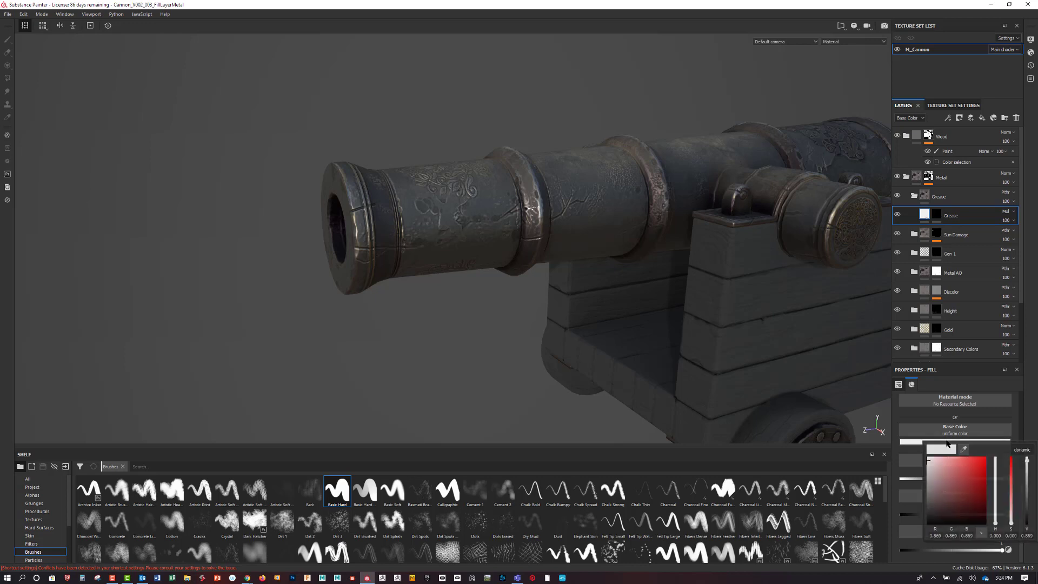
left_click(926, 474)
left_click_drag(926, 475, 926, 476)
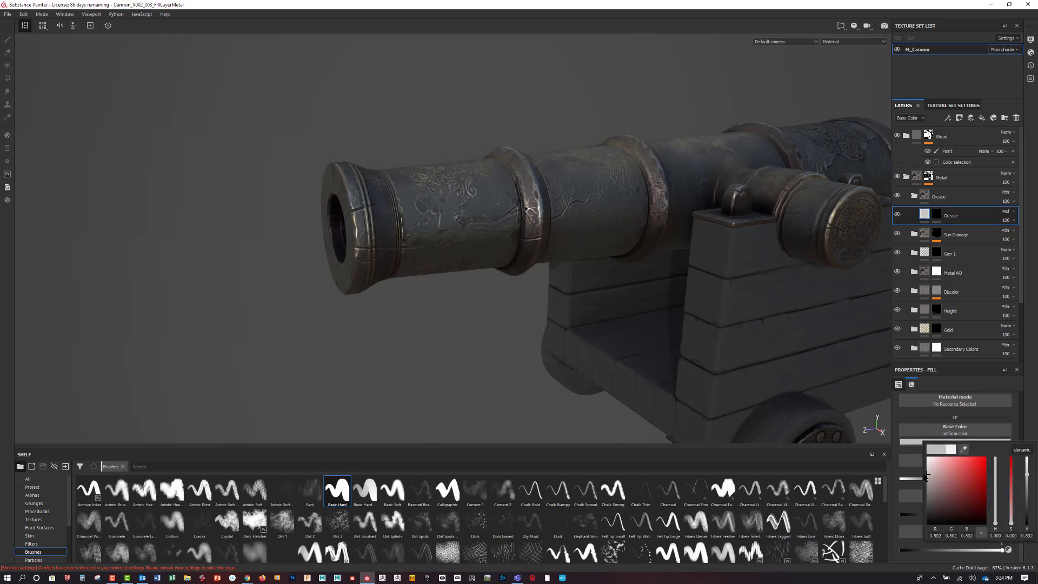
left_click(1030, 419)
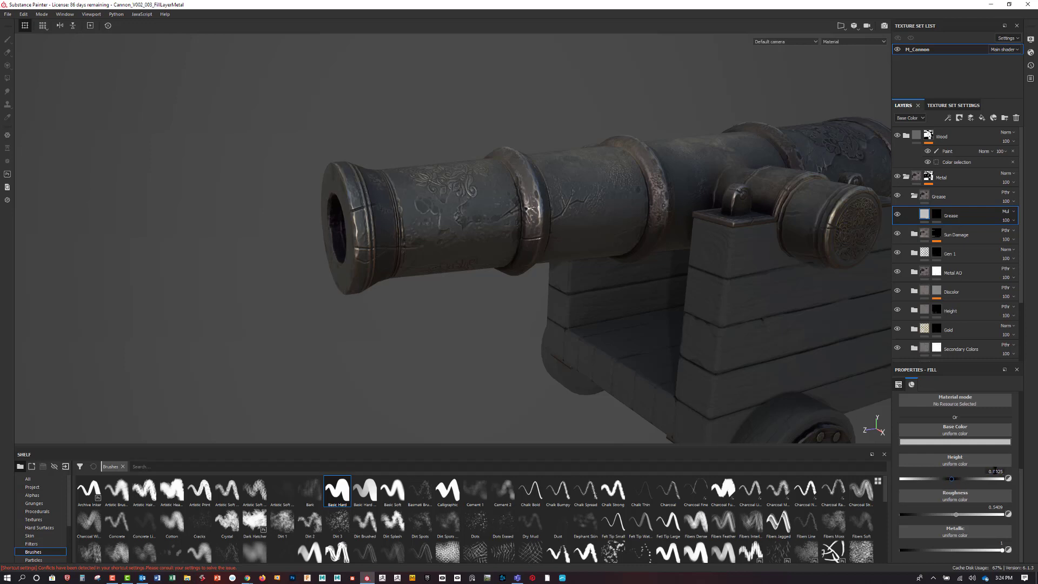
left_click(997, 471)
left_click_drag(529, 266, 481, 266, "alt")
middle_click_drag(508, 250, 514, 288, "alt")
right_click_drag(514, 288, 537, 337, "alt")
left_click_drag(537, 337, 592, 320, "alt")
left_click(936, 214)
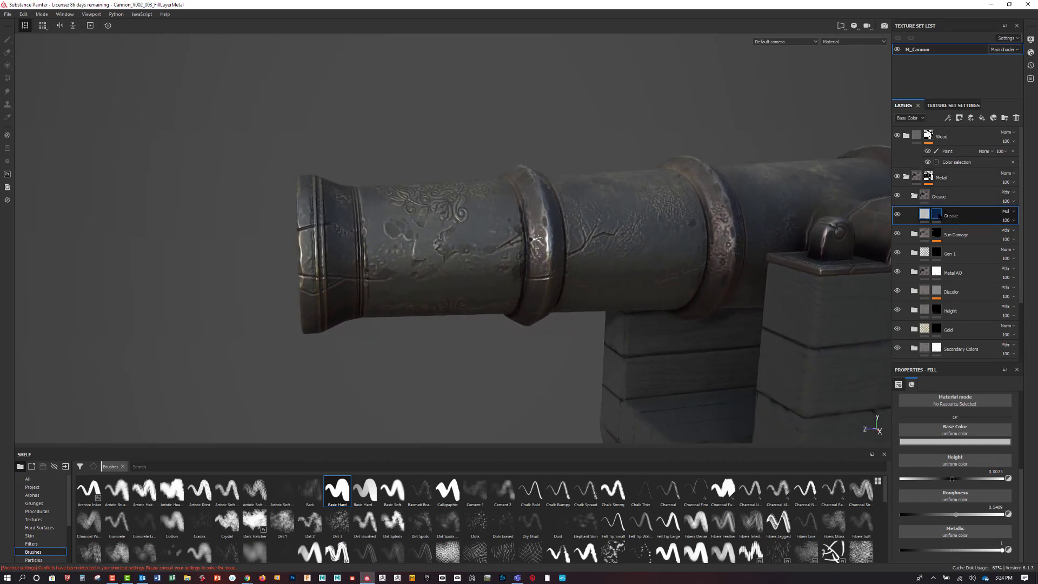
key("1")
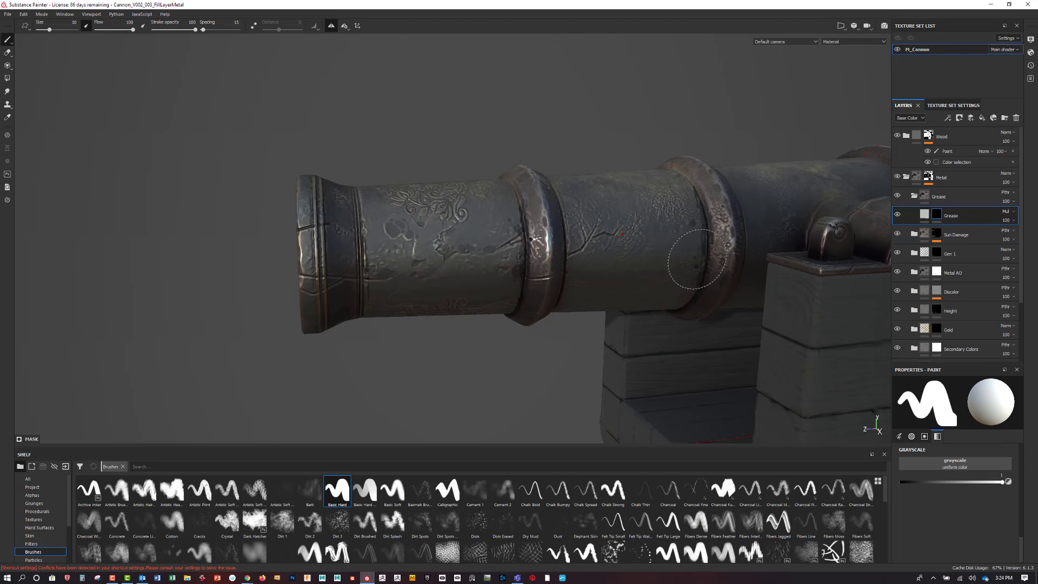
Try the Spots brush on the Grease mask, enlarged to about 7.9 and with pen pressure disabled for flow.
scroll(338, 541, "down", 5)
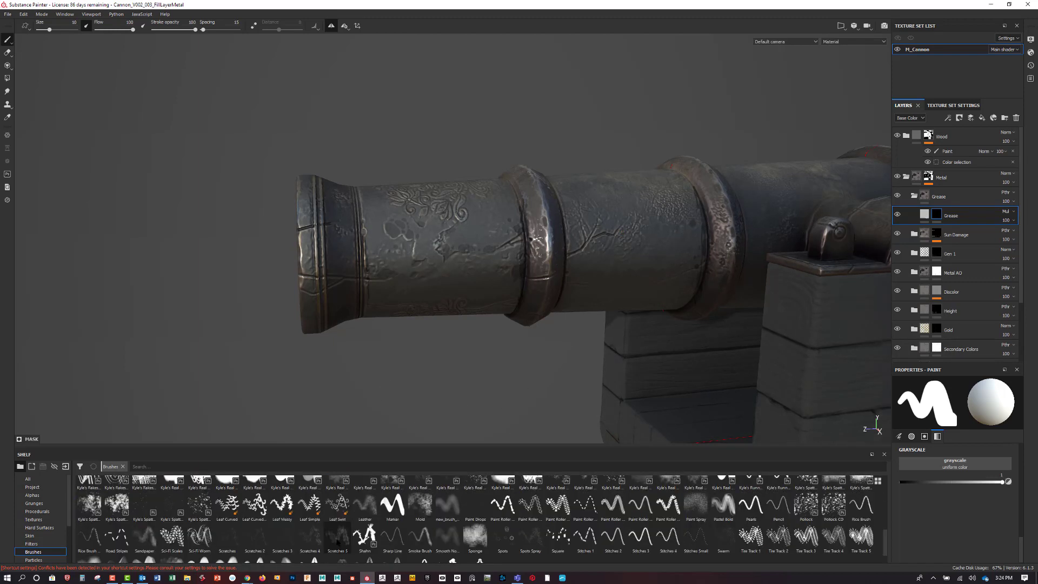
scroll(447, 538, "down", 1)
left_click(503, 516)
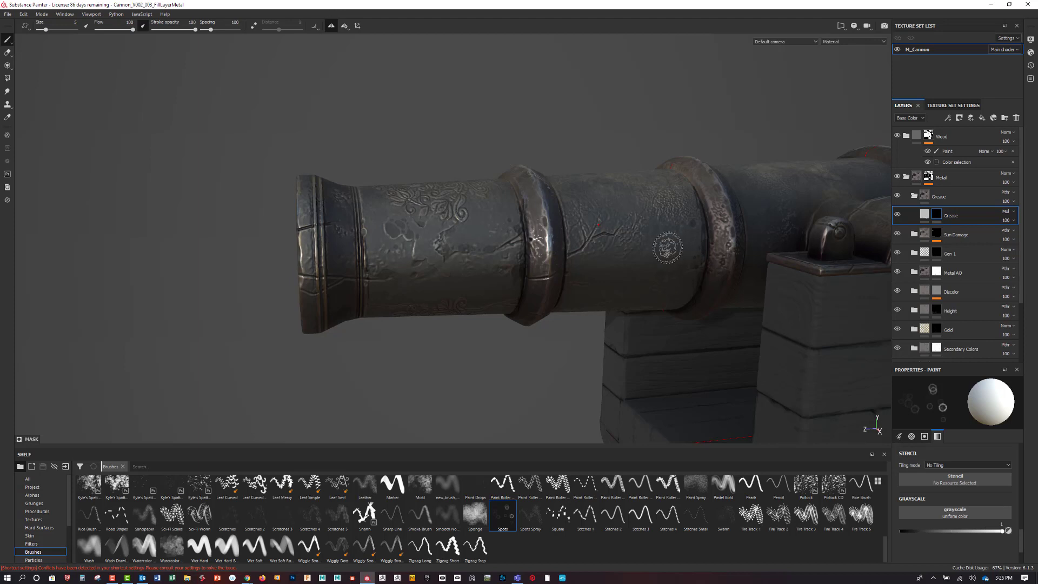
right_click_drag(668, 253, 679, 251, "ctrl")
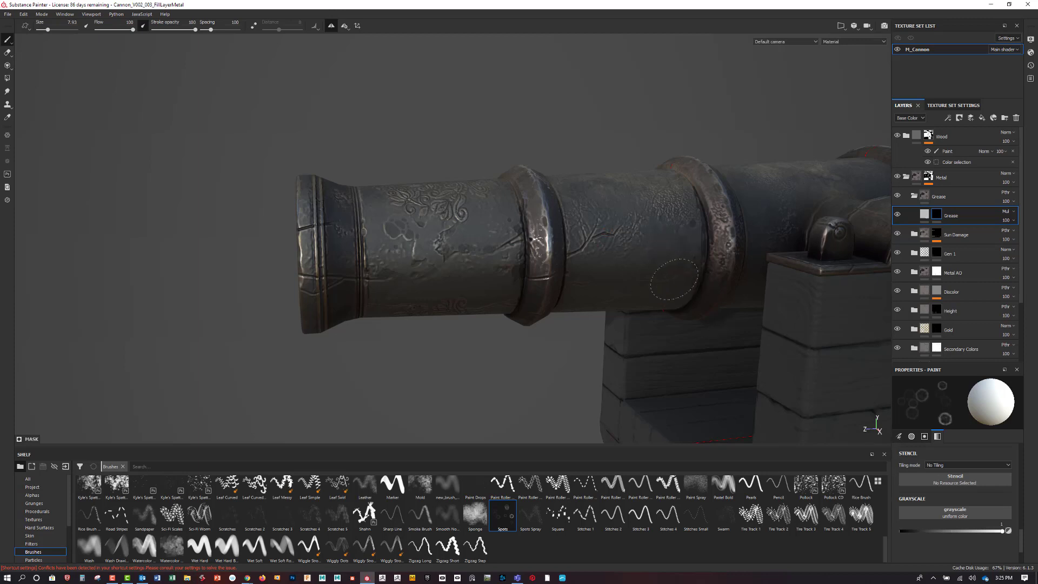
mouse_move(667, 291)
left_mouse_down("alt")
mouse_move(663, 332)
mouse_move(679, 308)
mouse_move(649, 281)
mouse_move(676, 238)
mouse_move(676, 300)
left_mouse_up("alt")
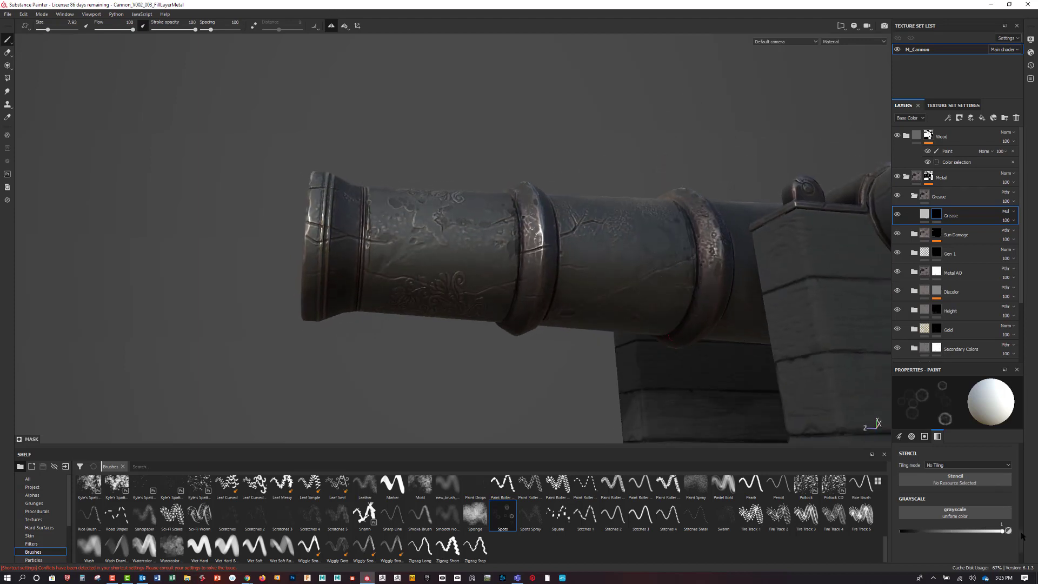
left_click_drag(1021, 535, 1023, 464)
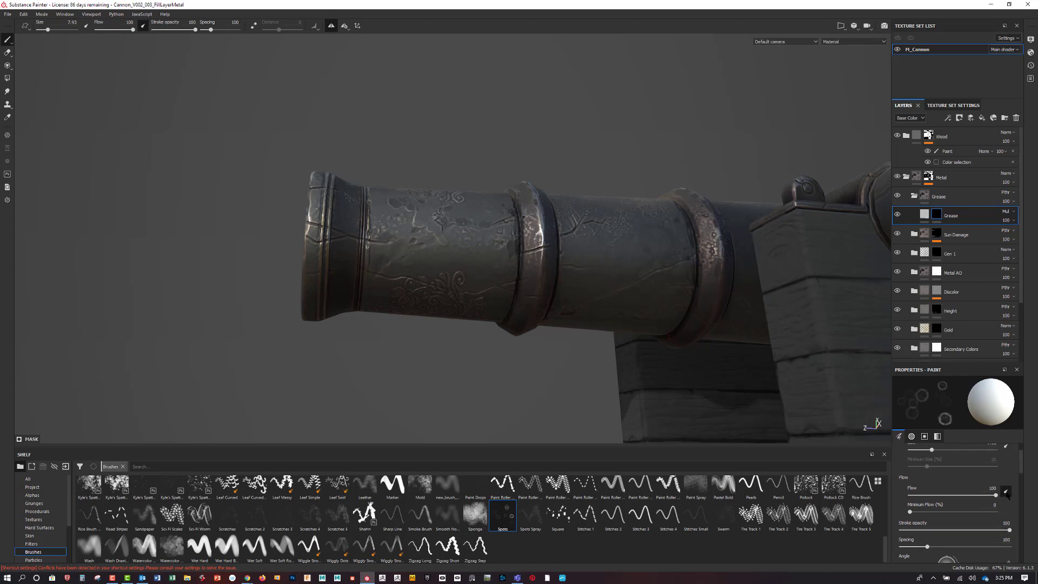
left_click(1006, 491)
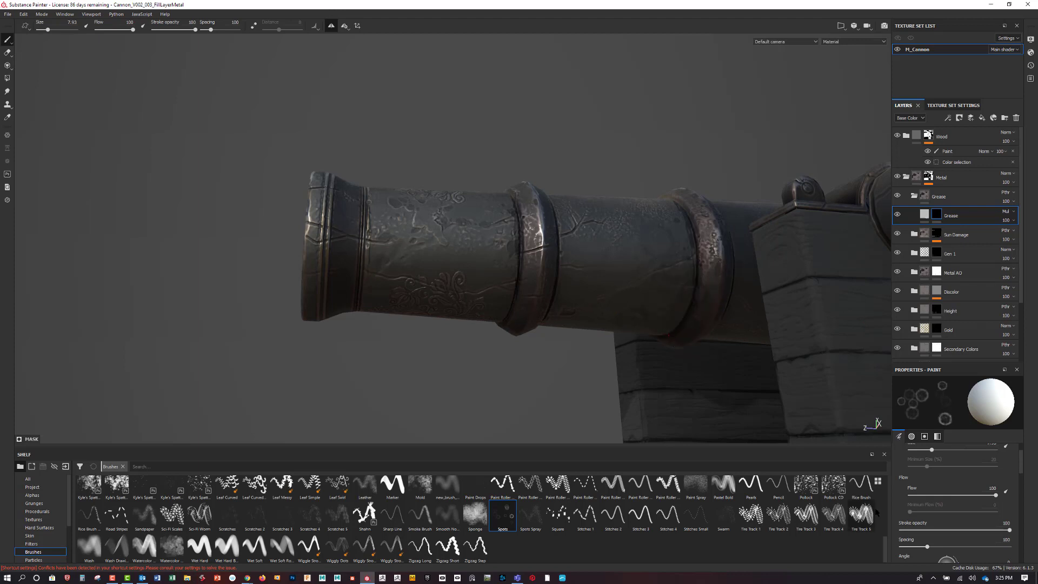
Switch the Grease mask brush from Spots back to Basic Hard for the barrel's underside.
left_click_drag(884, 549, 884, 487)
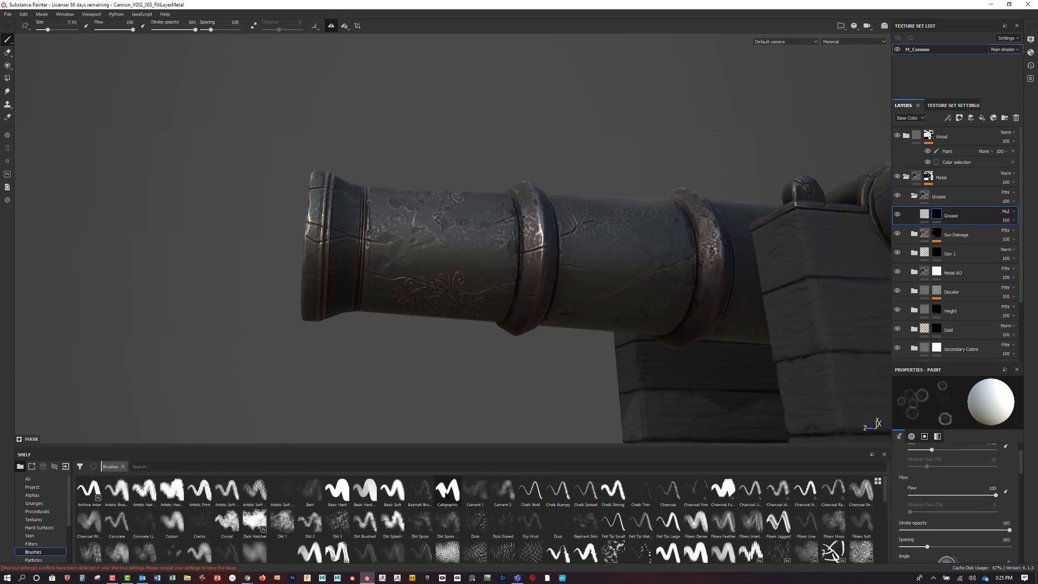
left_click(337, 491)
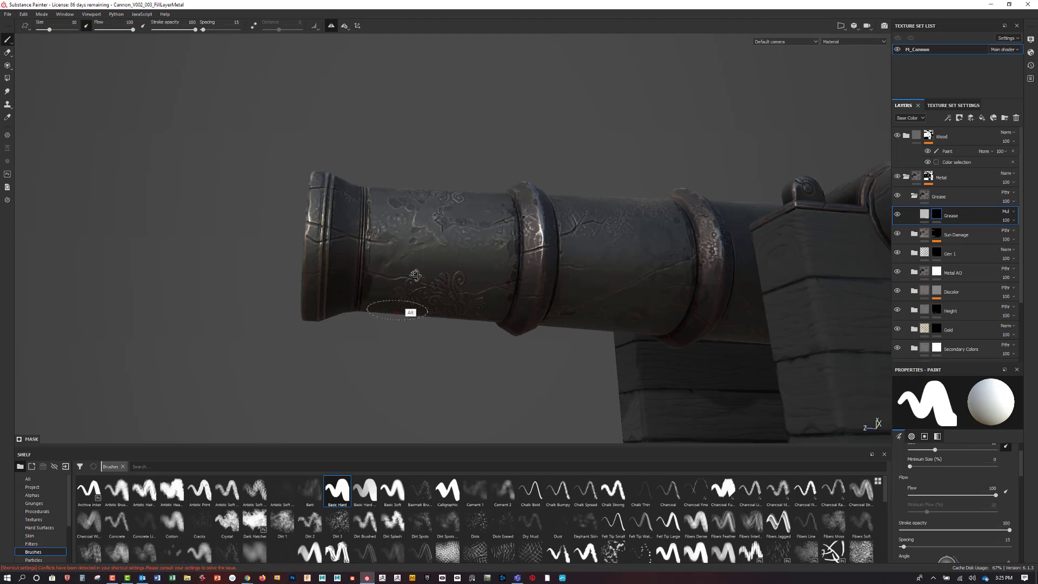
mouse_move(414, 274)
left_mouse_down("alt")
mouse_move(420, 287)
mouse_move(349, 289)
left_mouse_up("alt")
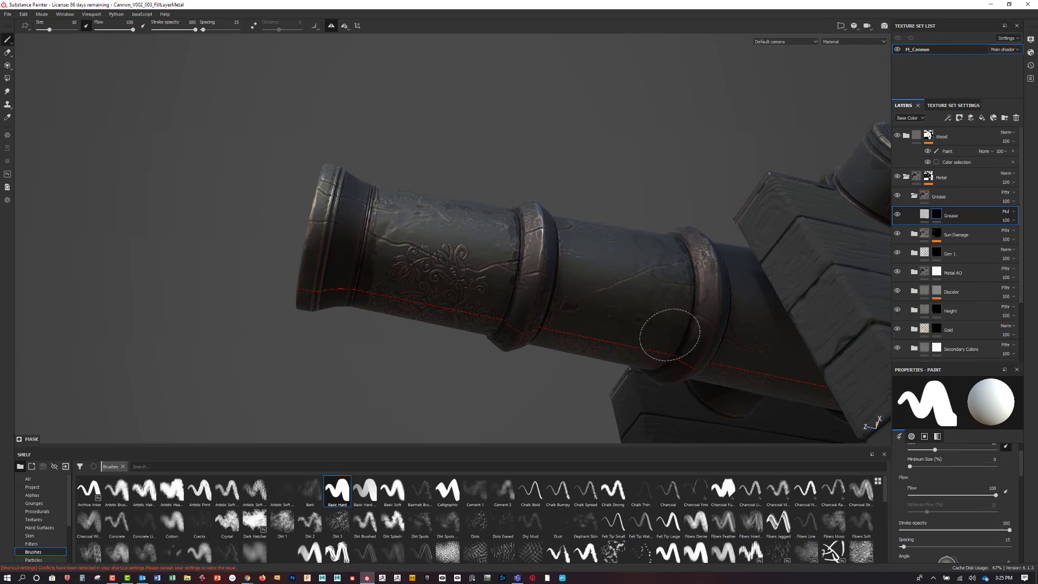
Examine the metal on the barrel's underside, the wheel hubs and the whole cannon for places to apply grease.
mouse_move(557, 301)
left_mouse_down("alt")
mouse_move(682, 282)
mouse_move(665, 374)
mouse_move(634, 286)
mouse_move(431, 293)
mouse_move(697, 255)
left_mouse_up("alt")
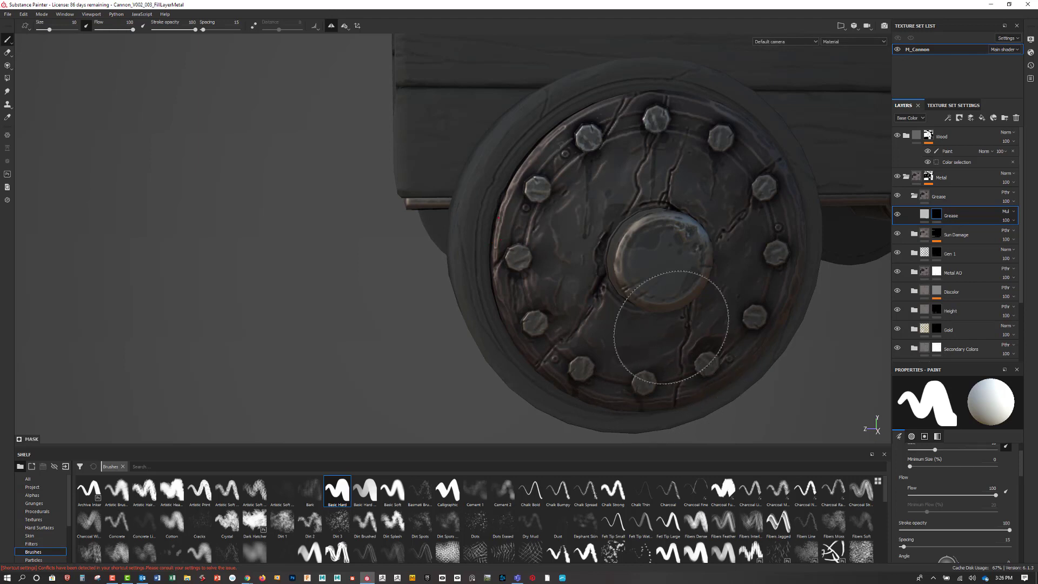
left_click_drag(676, 326, 636, 319, "alt")
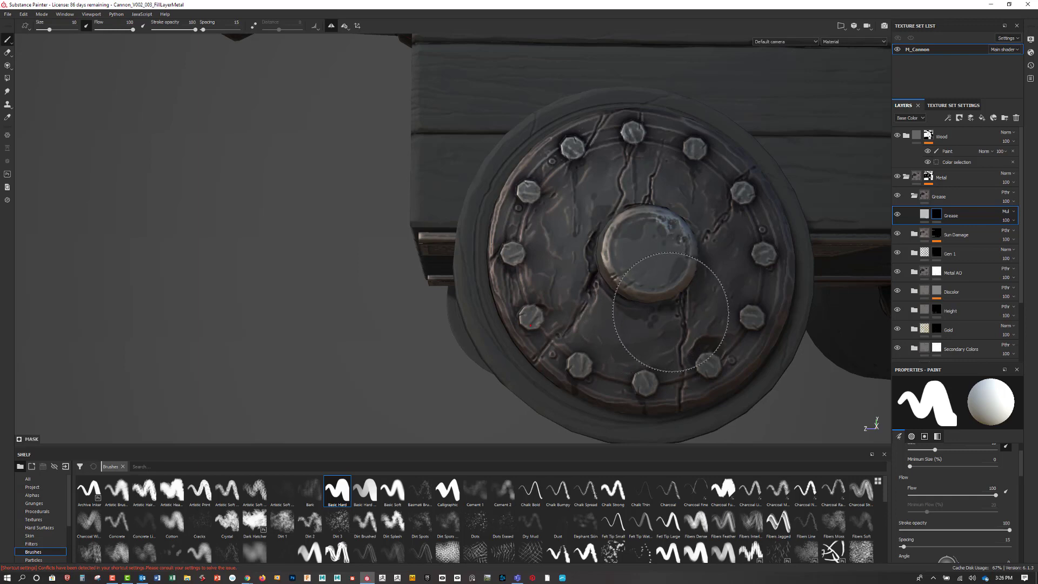
left_click_drag(719, 316, 669, 195, "alt")
right_click_drag(639, 166, 745, 273, "alt")
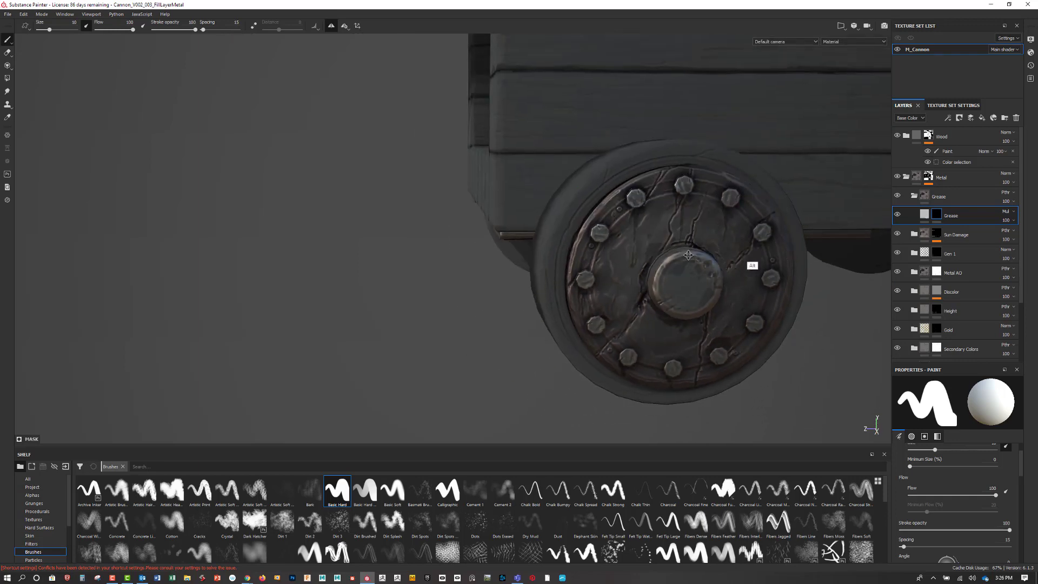
middle_click_drag(745, 273, 724, 337, "alt")
right_click_drag(724, 338, 592, 240, "alt")
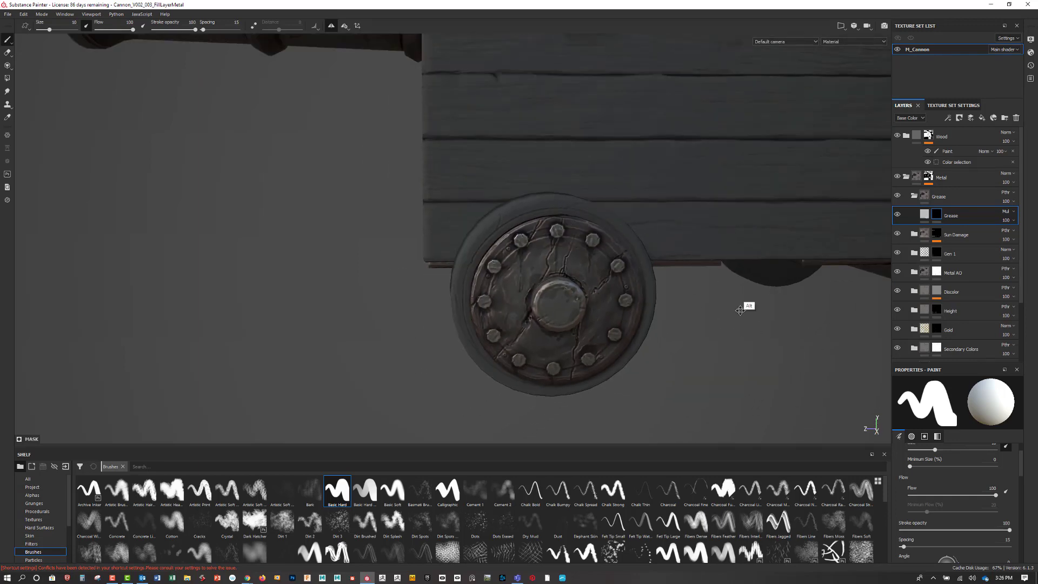
mouse_move(740, 310)
right_mouse_down("alt")
mouse_move(795, 359)
mouse_move(405, 170)
mouse_move(745, 292)
right_mouse_up("alt")
middle_click_drag(746, 292, 540, 265, "alt")
left_click_drag(540, 265, 702, 323, "alt")
right_click_drag(703, 323, 719, 297, "alt")
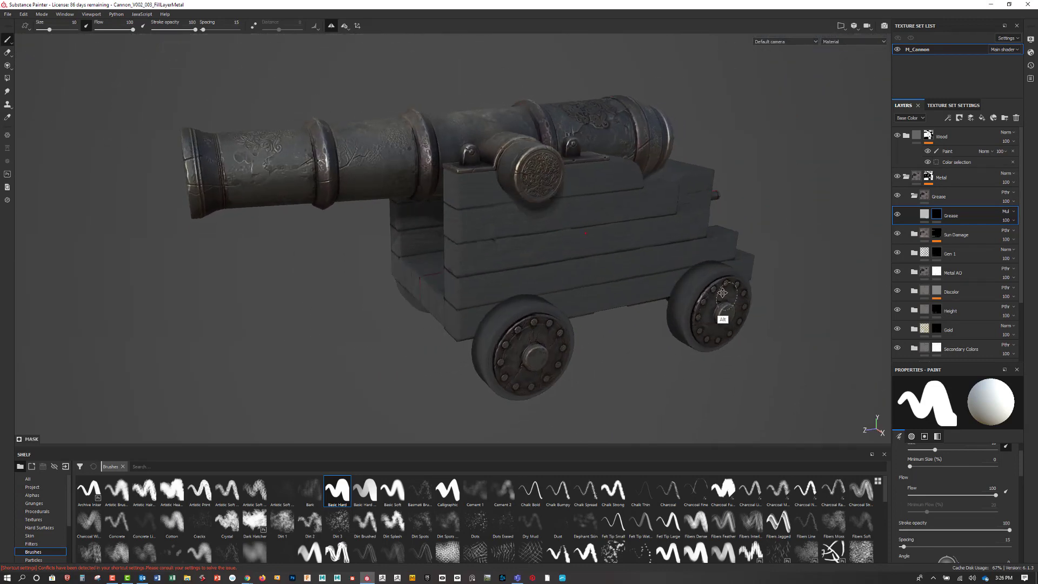
mouse_move(719, 296)
middle_mouse_down("alt")
mouse_move(665, 294)
mouse_move(720, 281)
middle_mouse_up("alt")
left_click_drag(720, 281, 717, 270, "alt")
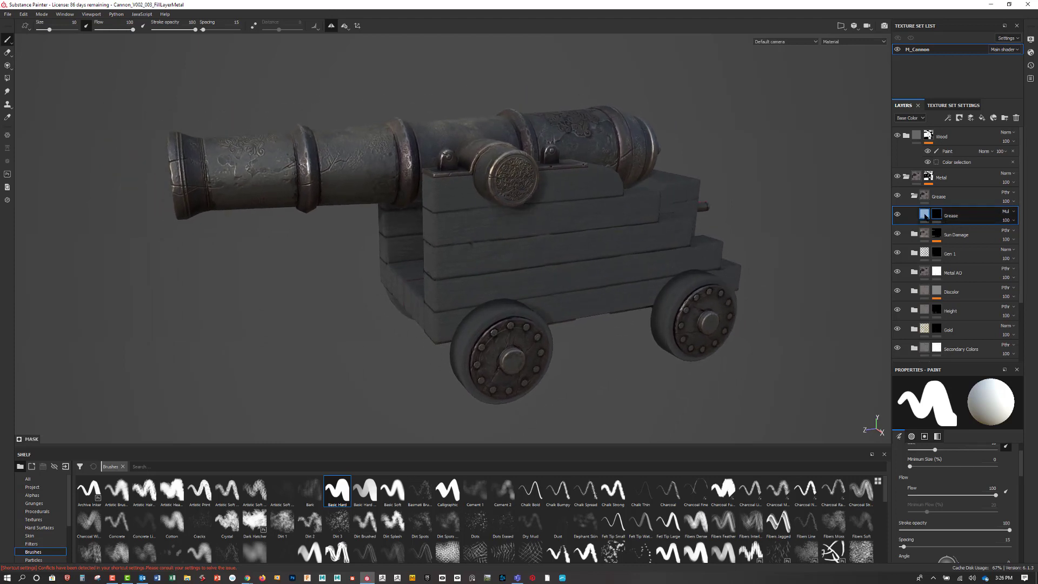
Set the Grease fill's base color to a lighter grey of 0.639.
left_click(925, 215)
left_click(954, 442)
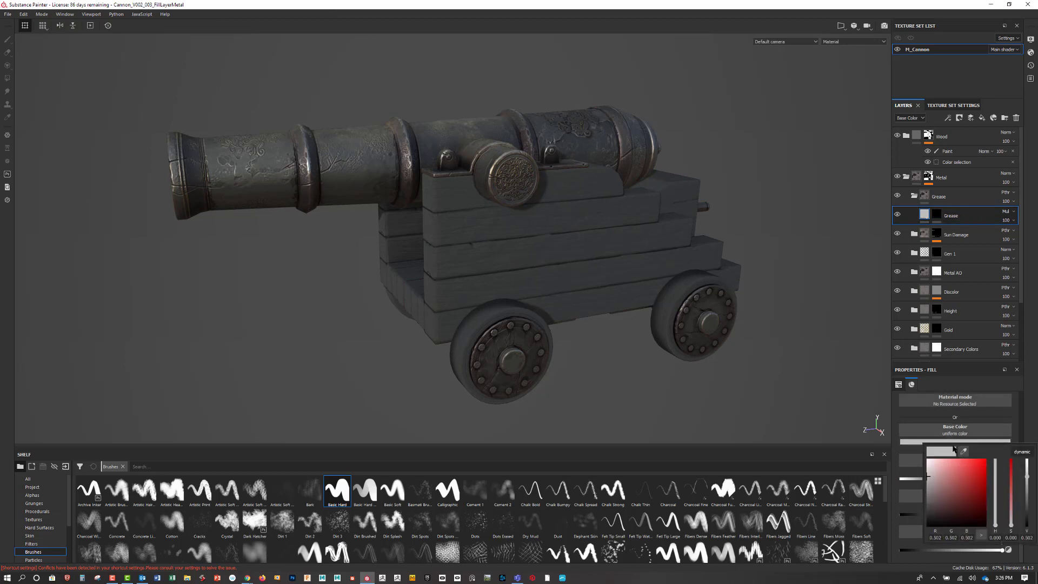
left_click(928, 473)
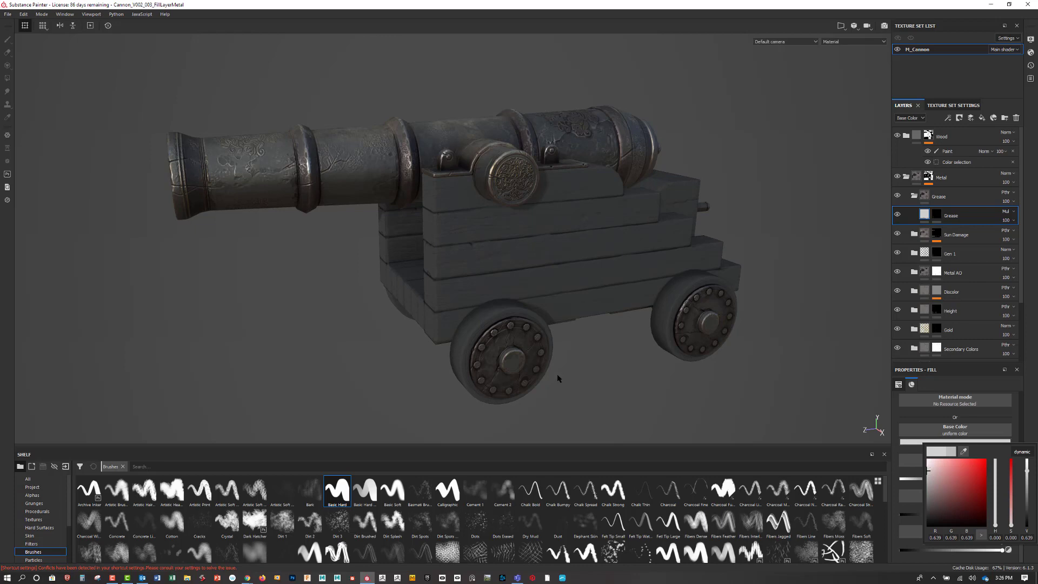
Activate the Grease layer's mask with the Paint tool for working on the barrel.
left_click_drag(558, 377, 651, 364, "alt")
right_click_drag(654, 364, 796, 349, "alt")
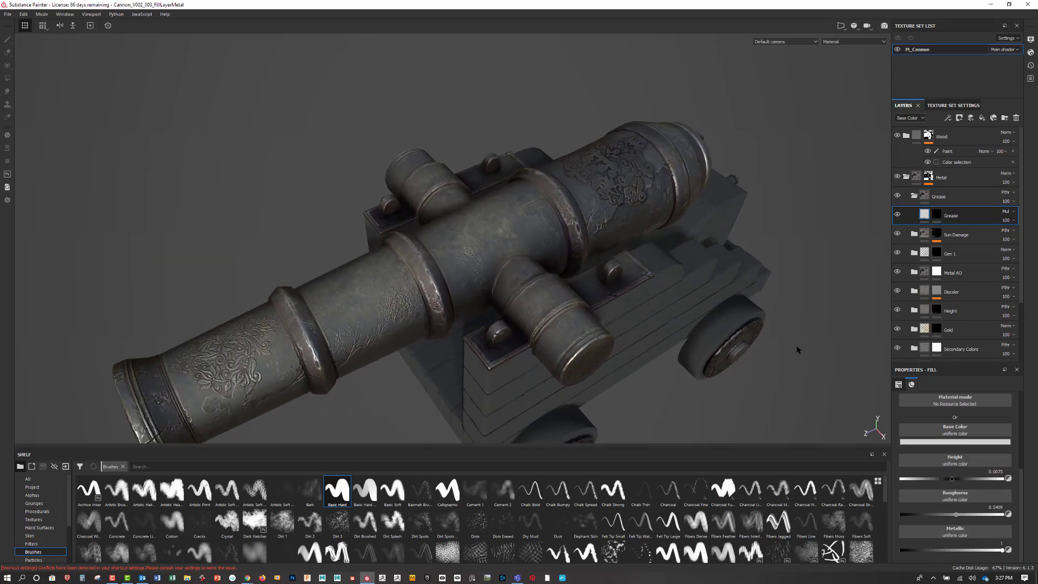
left_click_drag(797, 350, 791, 326, "alt")
left_click(553, 292)
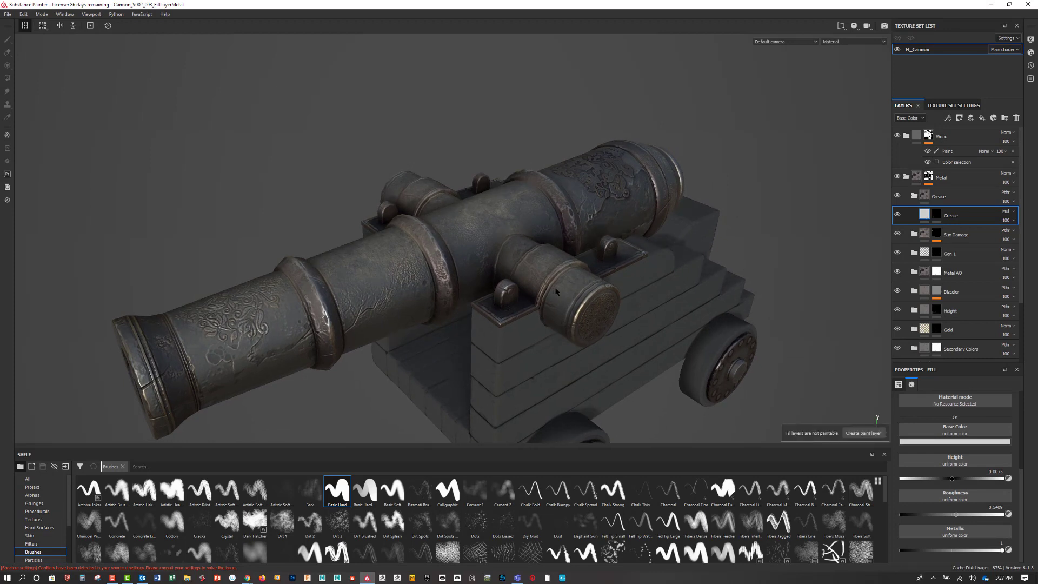
key("1")
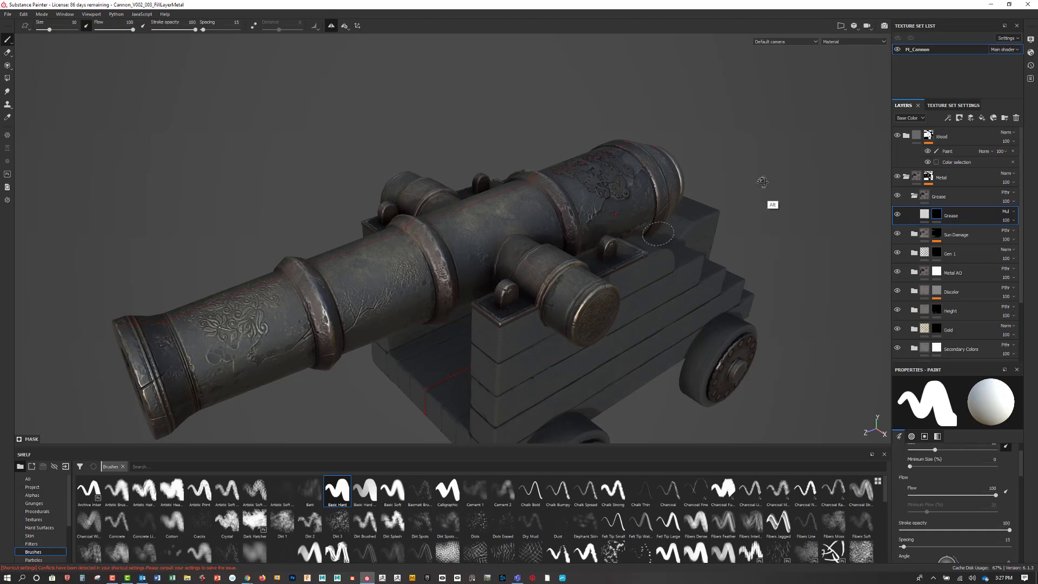
Try the Rain particle brush on the Grease mask at a size of 7.82 and again at 0.88.
left_click_drag(765, 181, 560, 227, "alt")
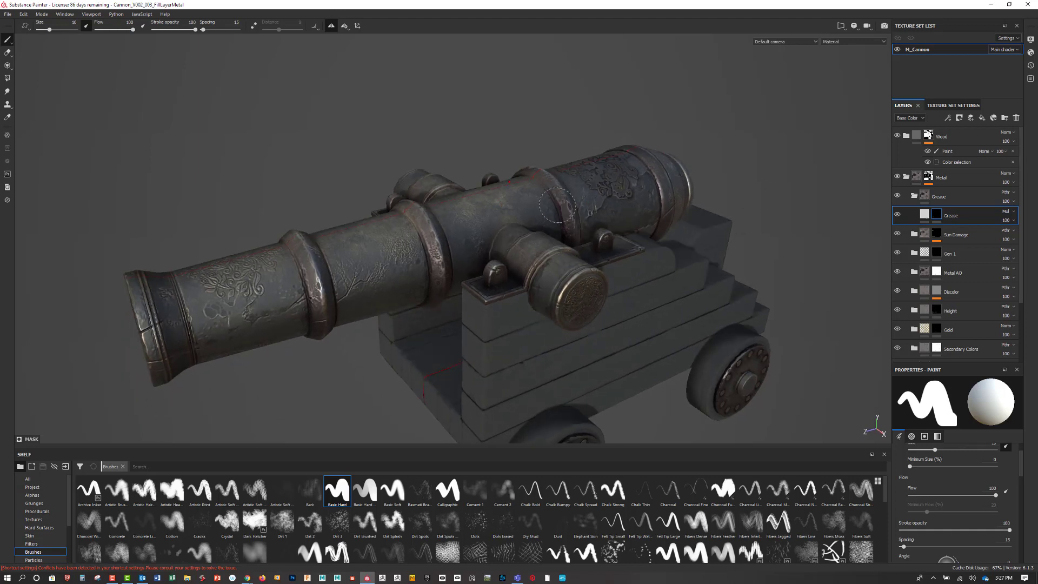
scroll(43, 532, "down", 1)
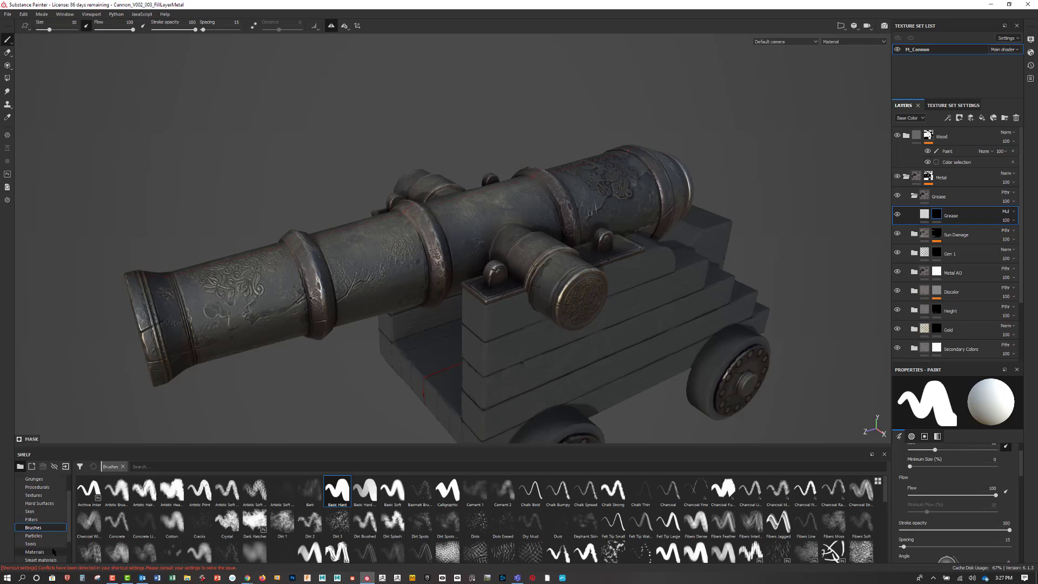
left_click(47, 537)
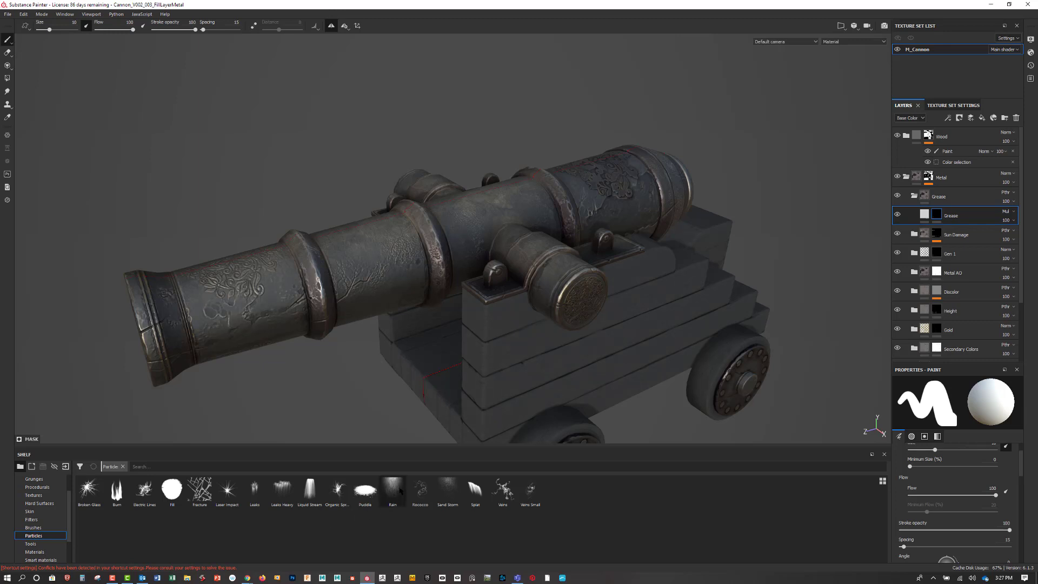
left_click_drag(415, 414, 466, 268)
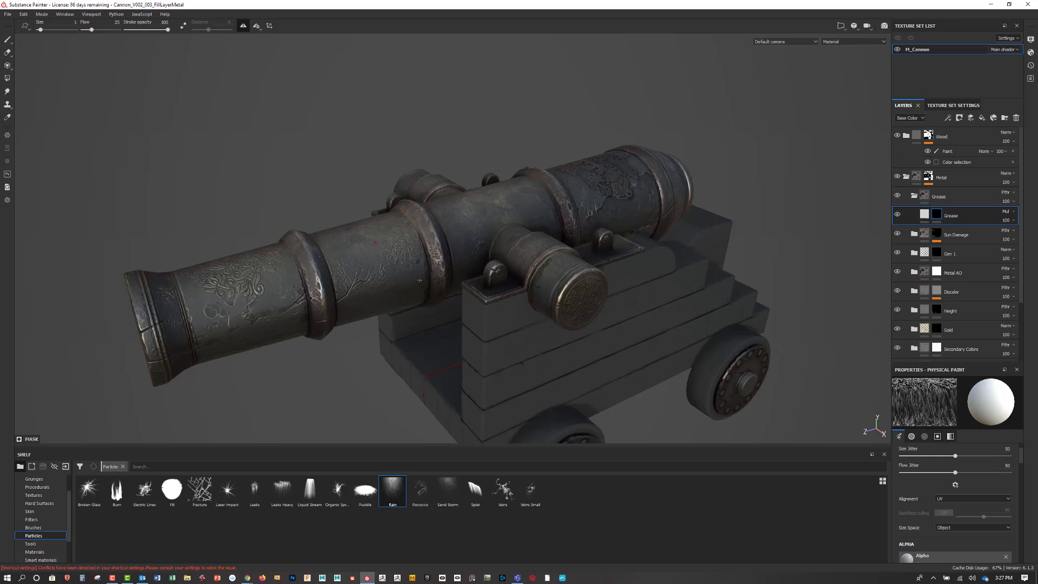
right_click_drag(406, 249, 435, 250, "ctrl")
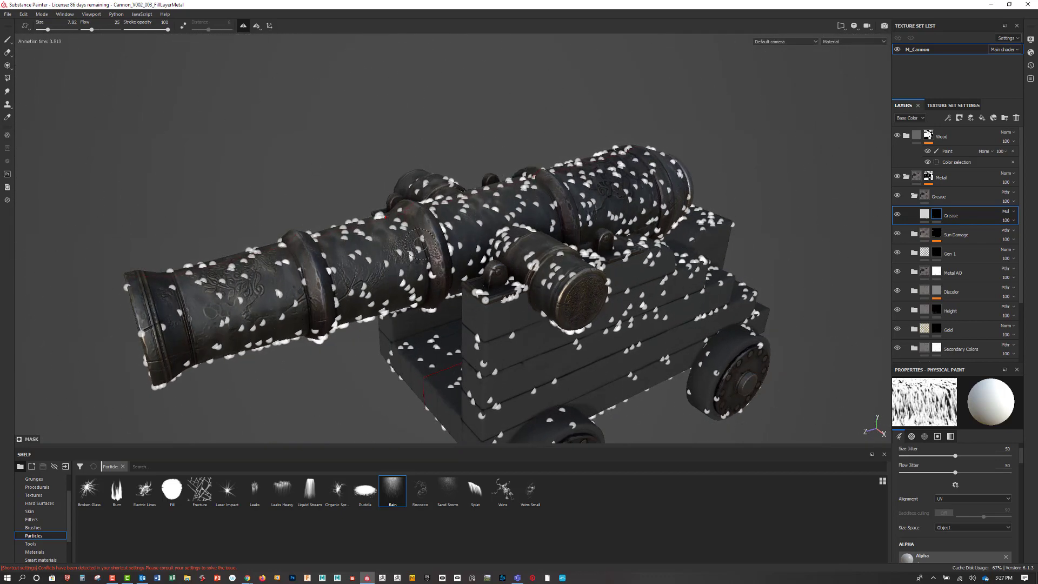
left_click(420, 244)
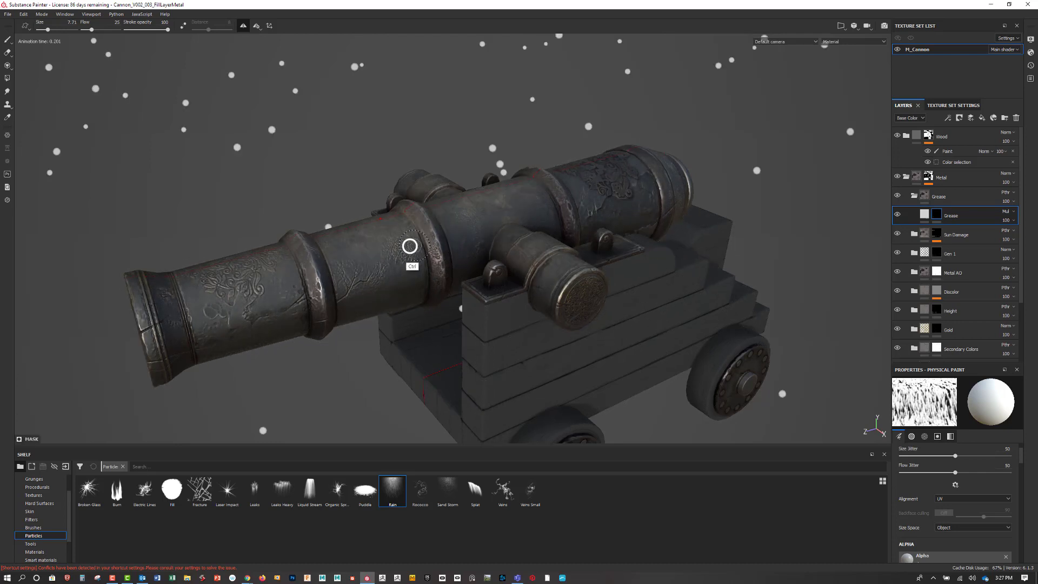
right_click_drag(410, 246, 397, 256, "ctrl")
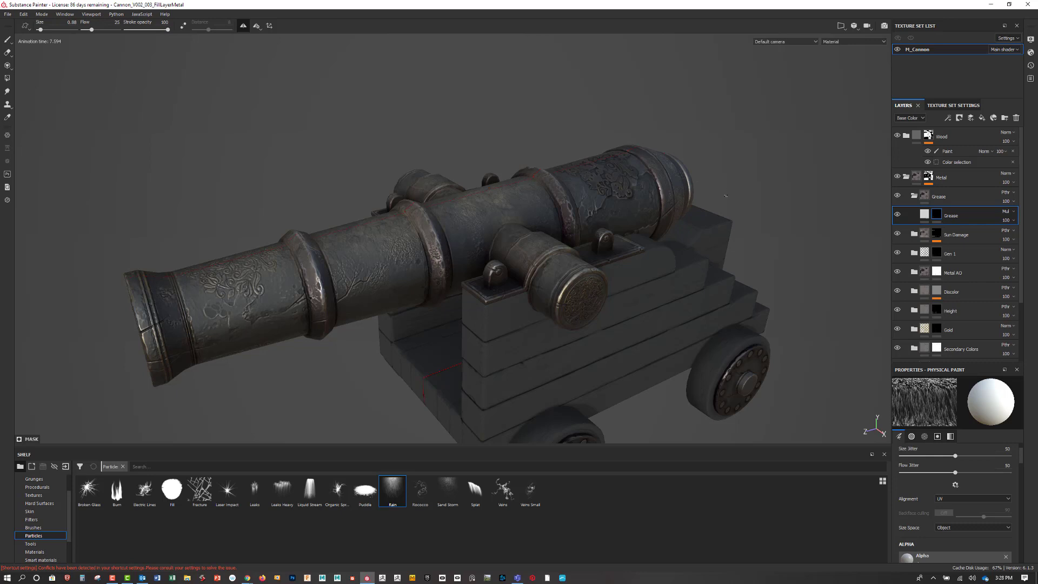
Move the Sun Damage folder into the Grease folder, above the Grease fill layer.
mouse_move(745, 172)
left_mouse_down("alt")
mouse_move(743, 201)
mouse_move(725, 171)
left_mouse_up("alt")
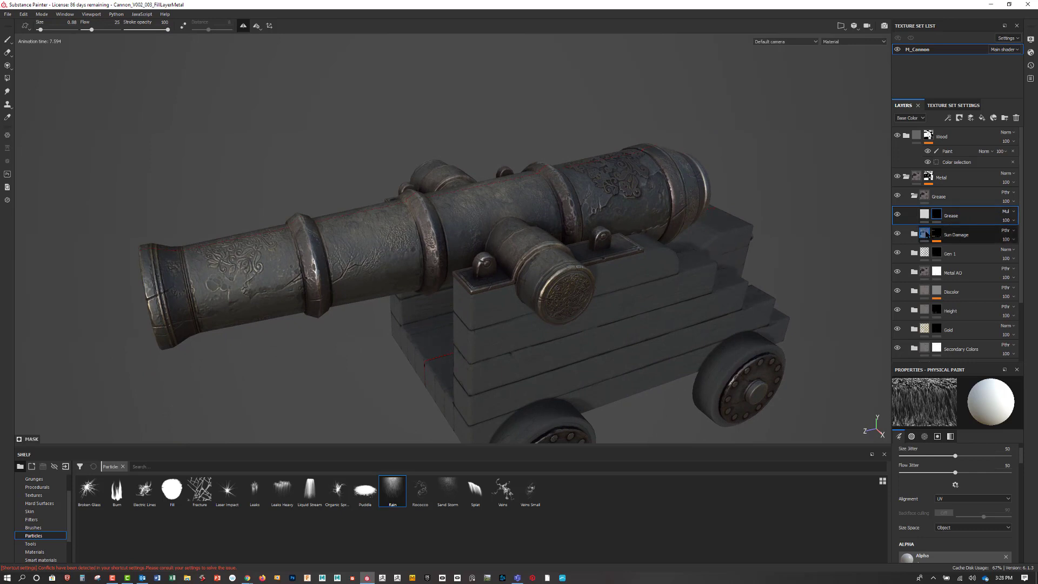
left_click_drag(926, 233, 929, 211)
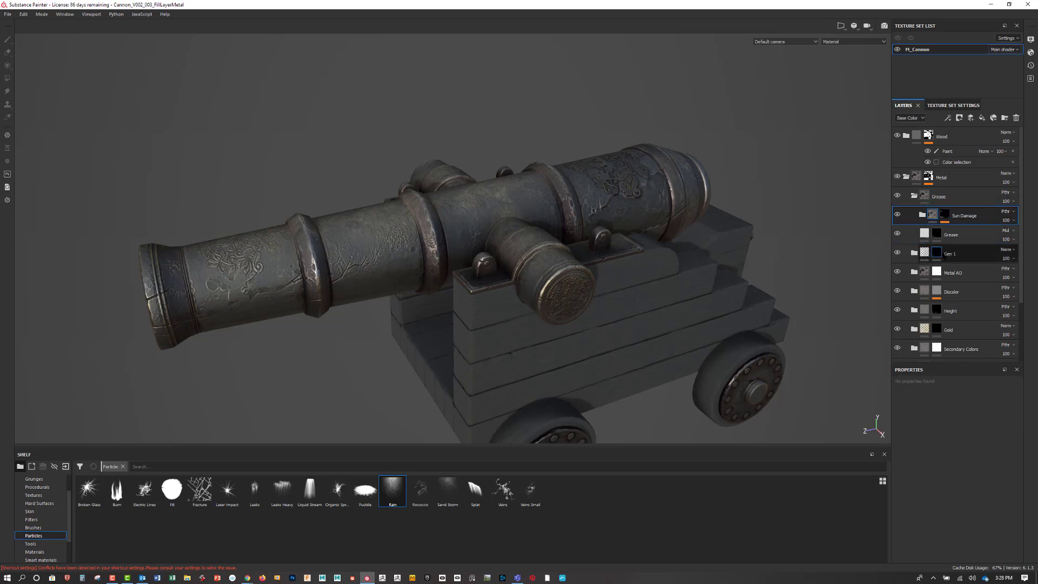
left_click_drag(782, 227, 794, 280, "alt")
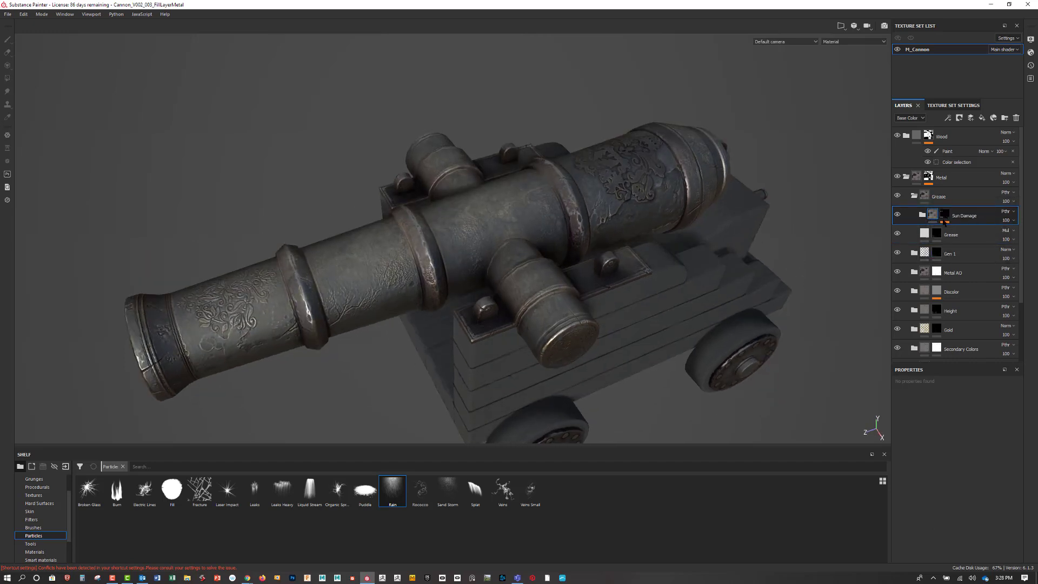
Emit Rain particles at size 0.88 over the barrel on the Grease mask.
left_click(937, 234)
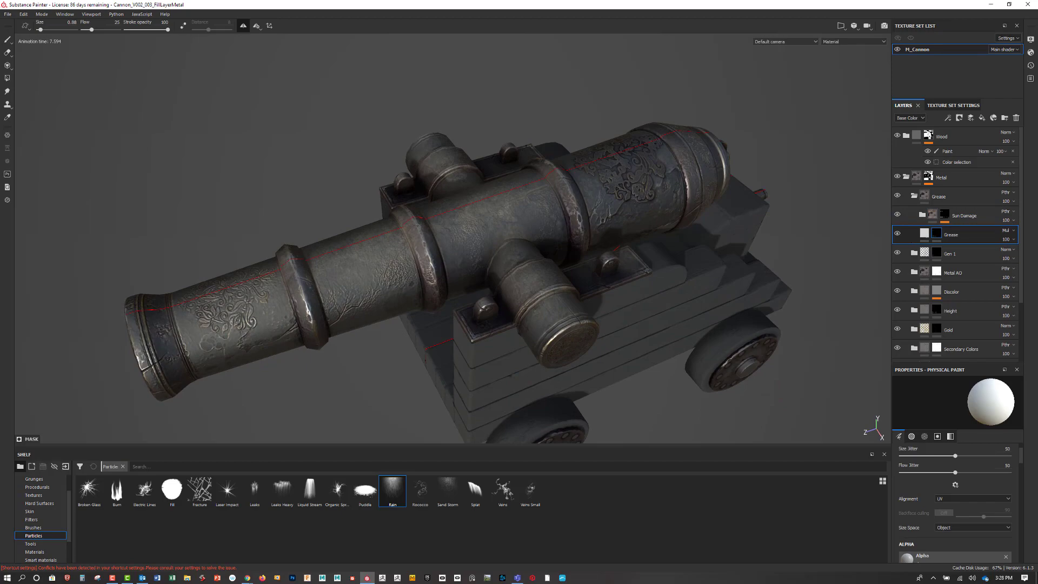
left_click_drag(552, 188, 548, 180)
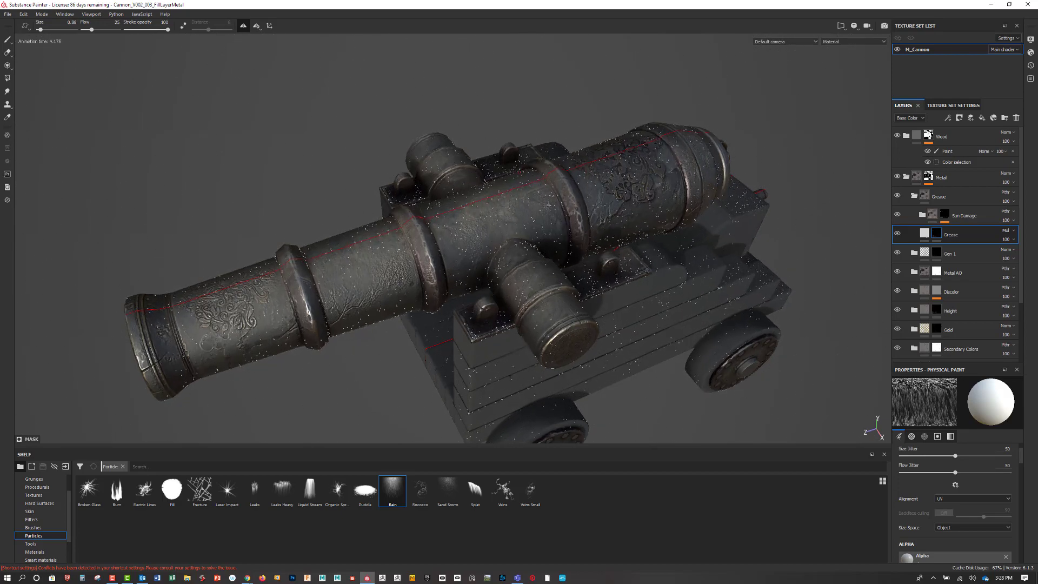
key("alt")
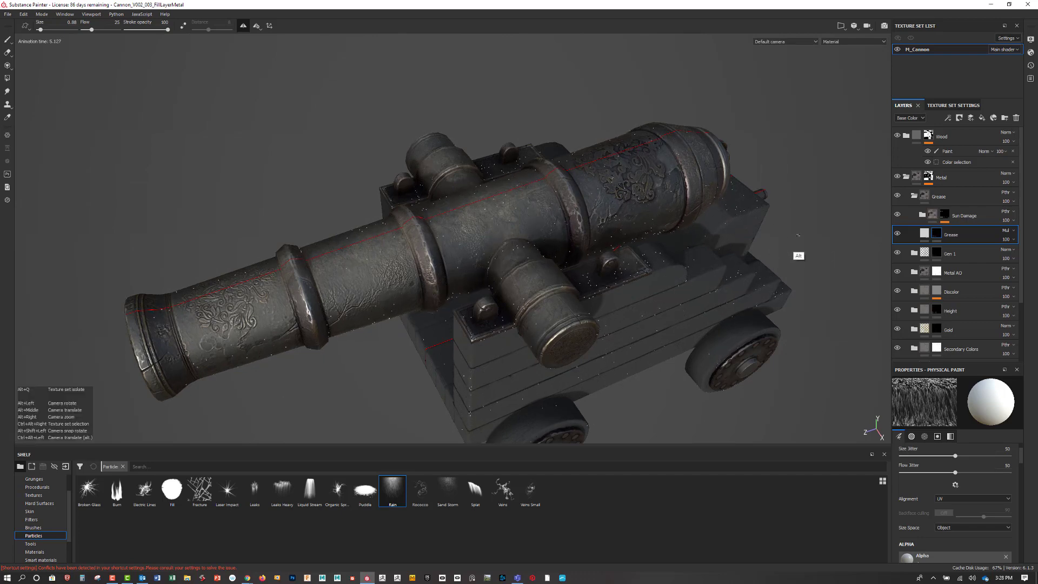
left_click_drag(798, 235, 759, 231, "alt")
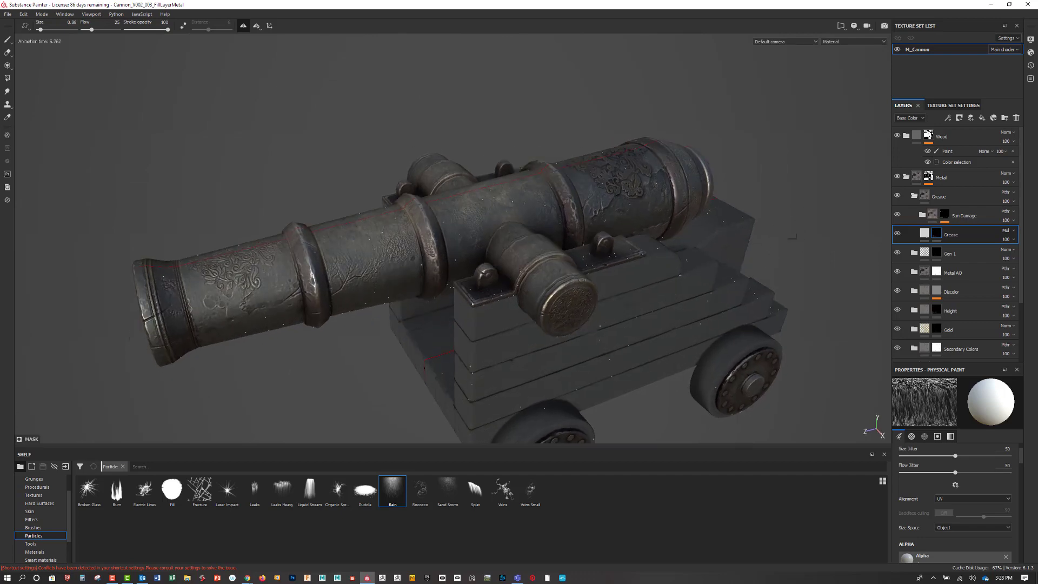
Apply Leaks particles on the Grease mask to the barrel's muzzle and the front and rear wheel hubs.
left_click(282, 491)
left_click(255, 489)
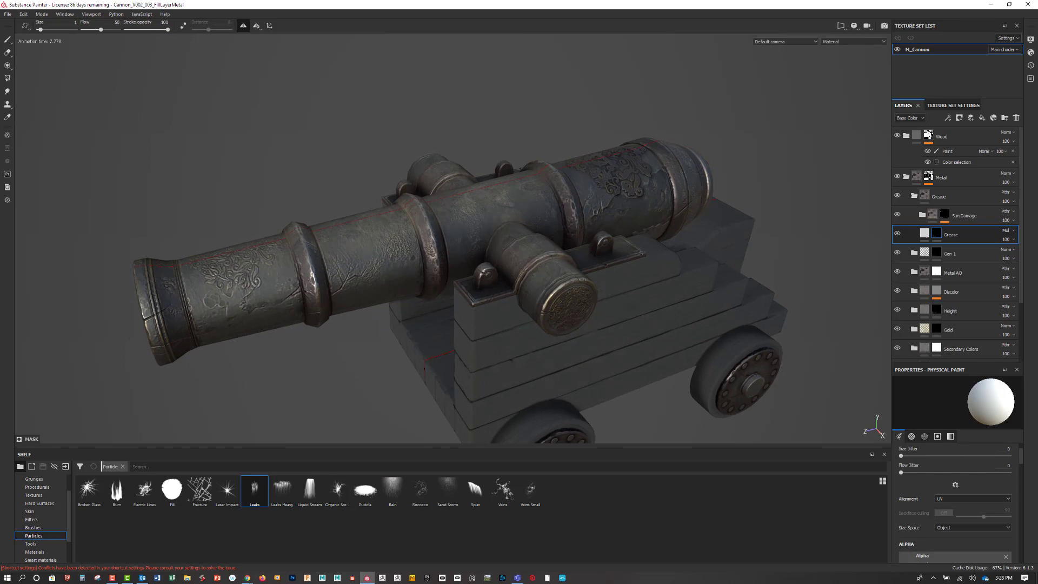
left_click_drag(361, 353, 366, 324, "alt")
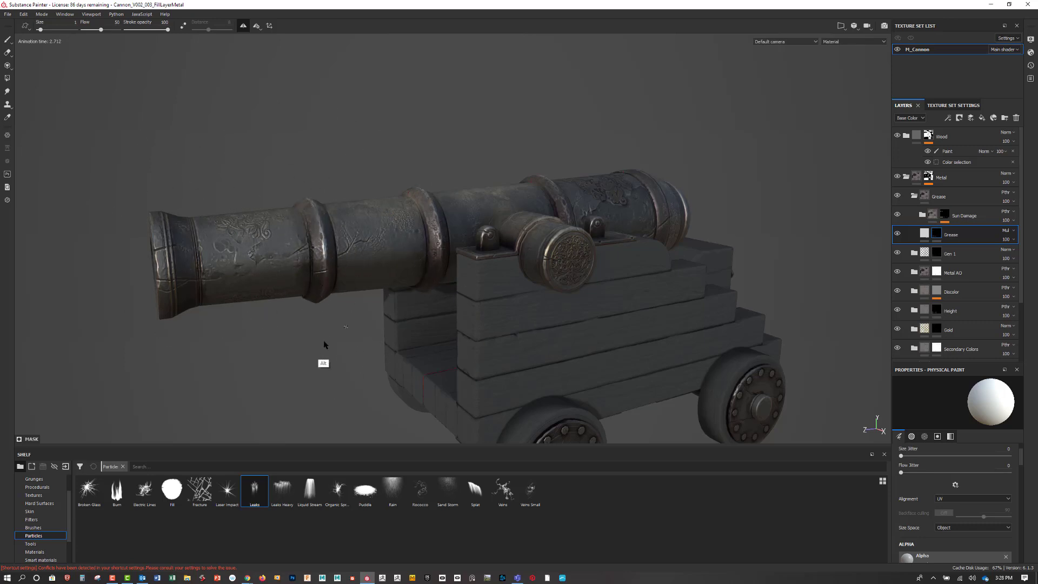
left_click_drag(324, 341, 249, 319, "alt")
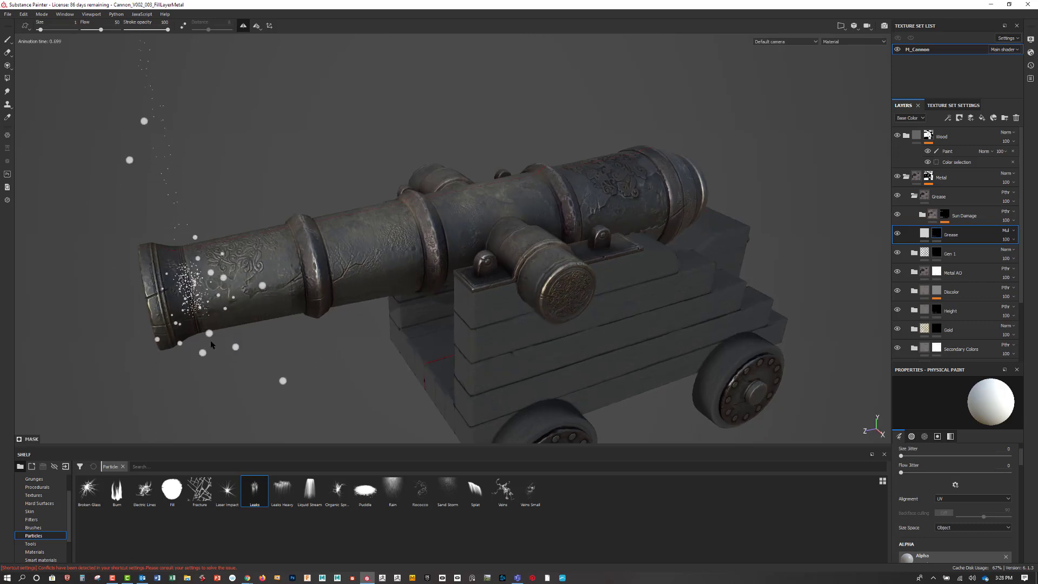
left_click_drag(743, 322, 767, 263, "alt")
left_click(478, 361)
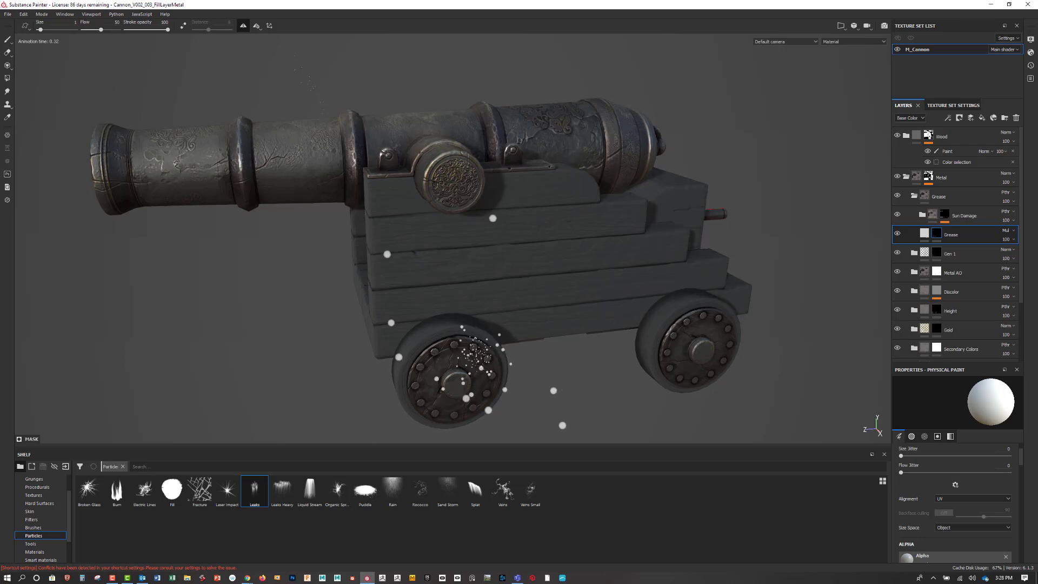
left_click_drag(632, 420, 711, 380, "alt")
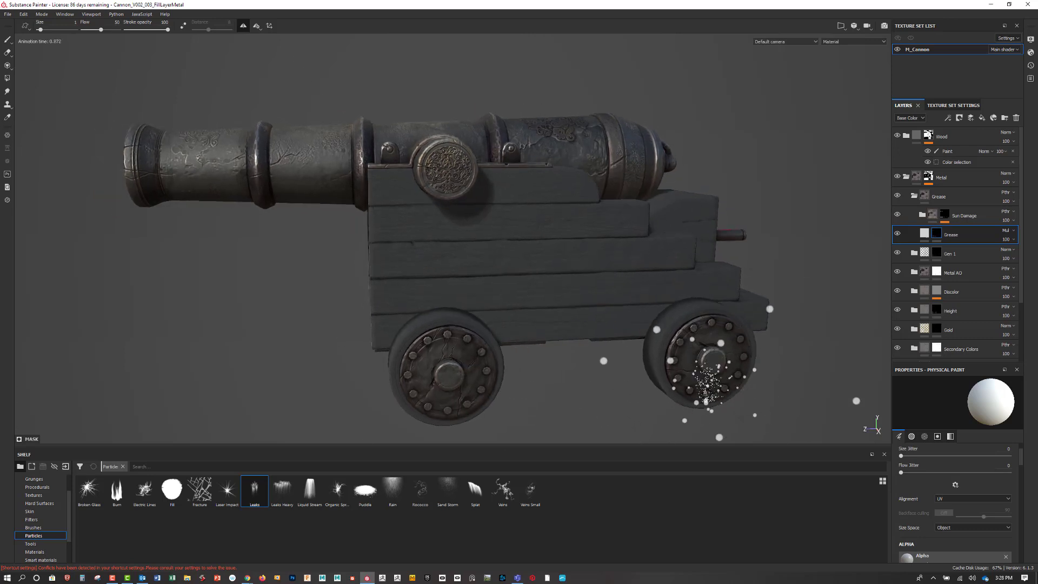
left_click_drag(780, 396, 721, 281, "alt")
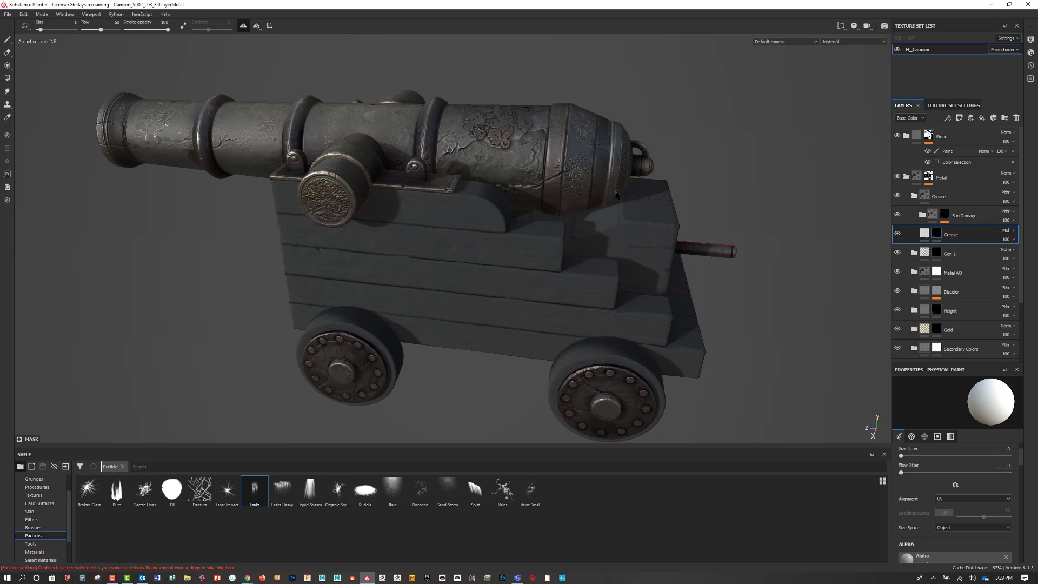
Switch the Grease mask brush from Leaks particles to the pressure-sensitive Basic Hard brush.
scroll(70, 499, "up", 1)
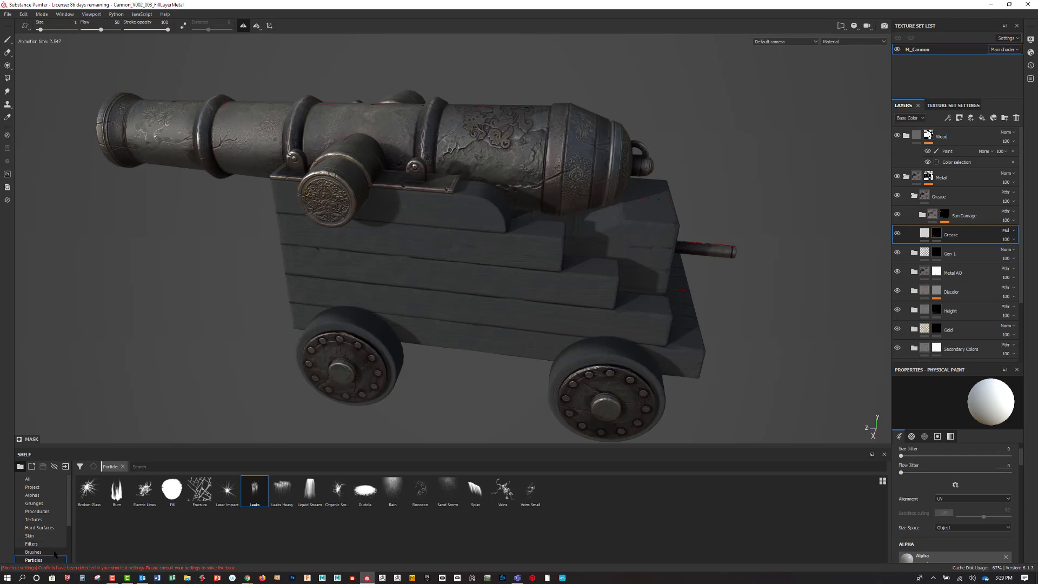
left_click(54, 551)
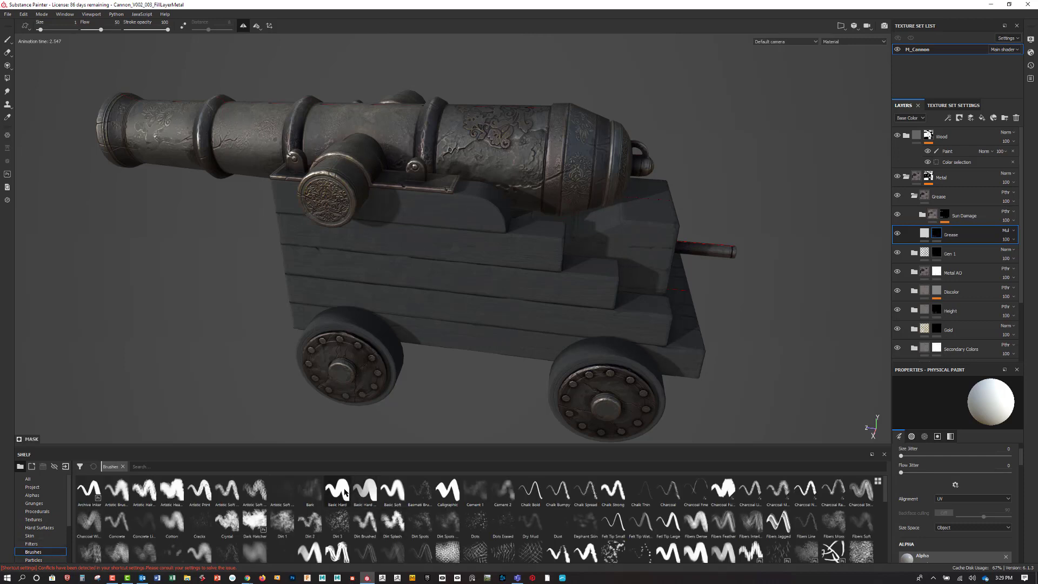
left_click(366, 492)
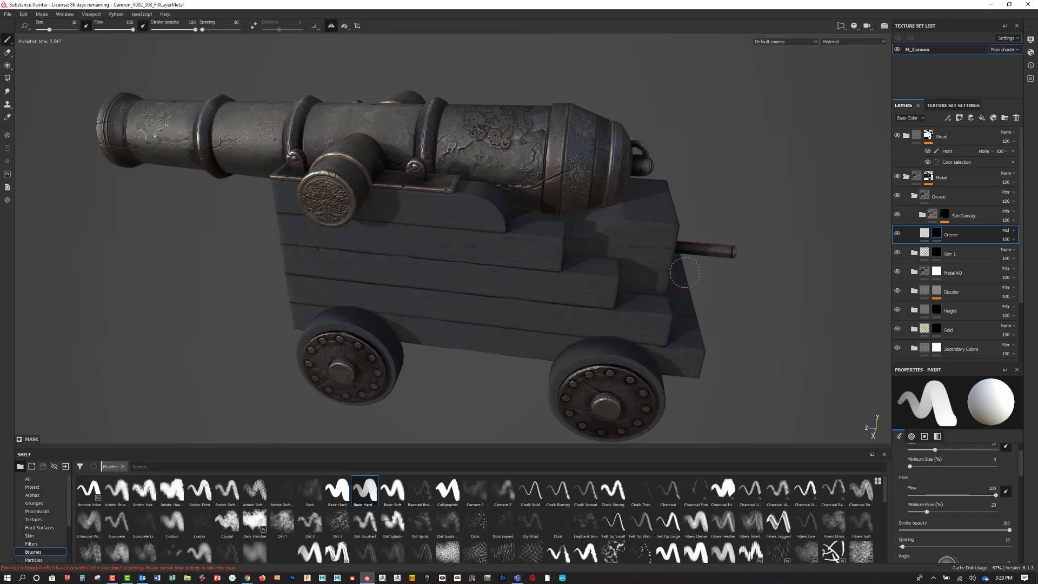
mouse_move(725, 232)
left_mouse_down("alt")
mouse_move(734, 172)
mouse_move(720, 254)
mouse_move(718, 228)
mouse_move(724, 241)
left_mouse_up("alt")
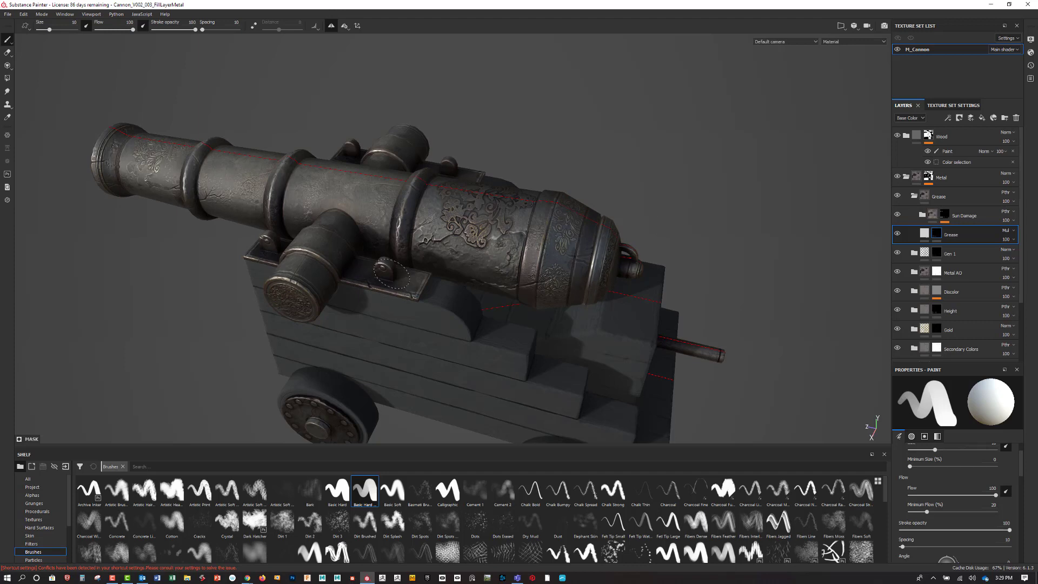
left_click_drag(540, 177, 595, 111, "alt")
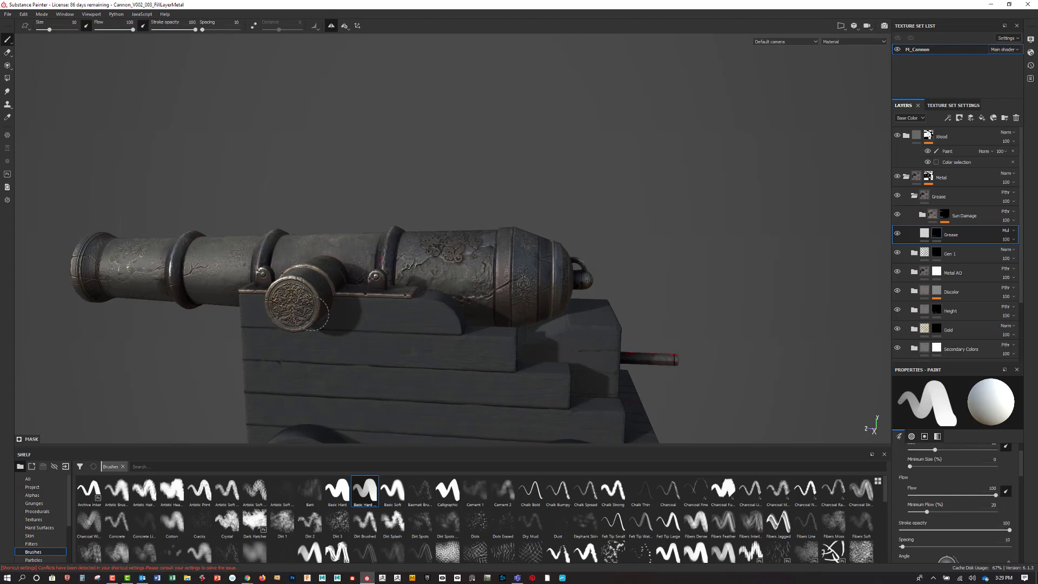
Change the Grease fill's base color to a slightly darker light grey.
left_click(924, 233)
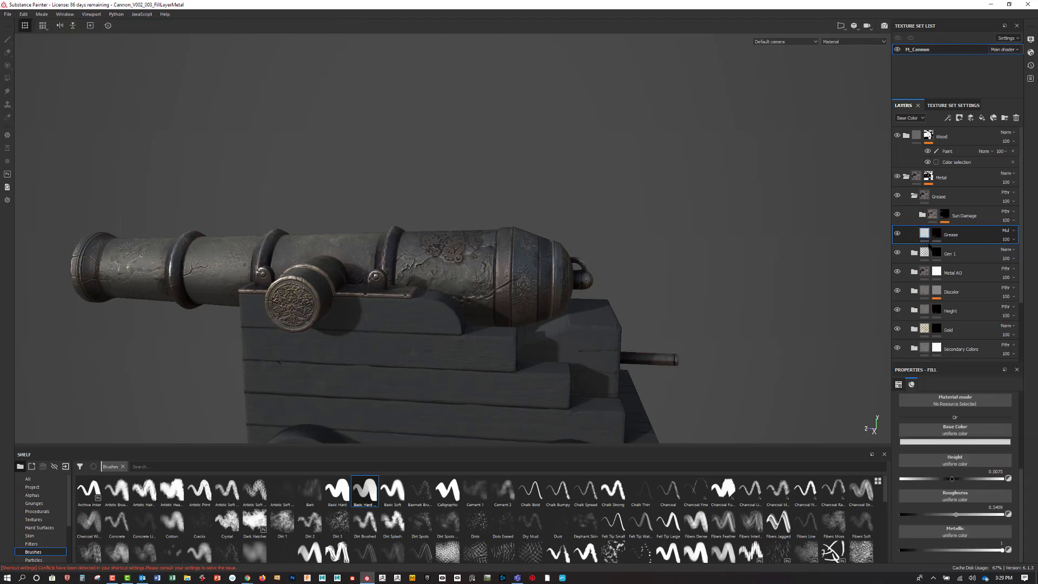
left_click(954, 442)
left_click(929, 475)
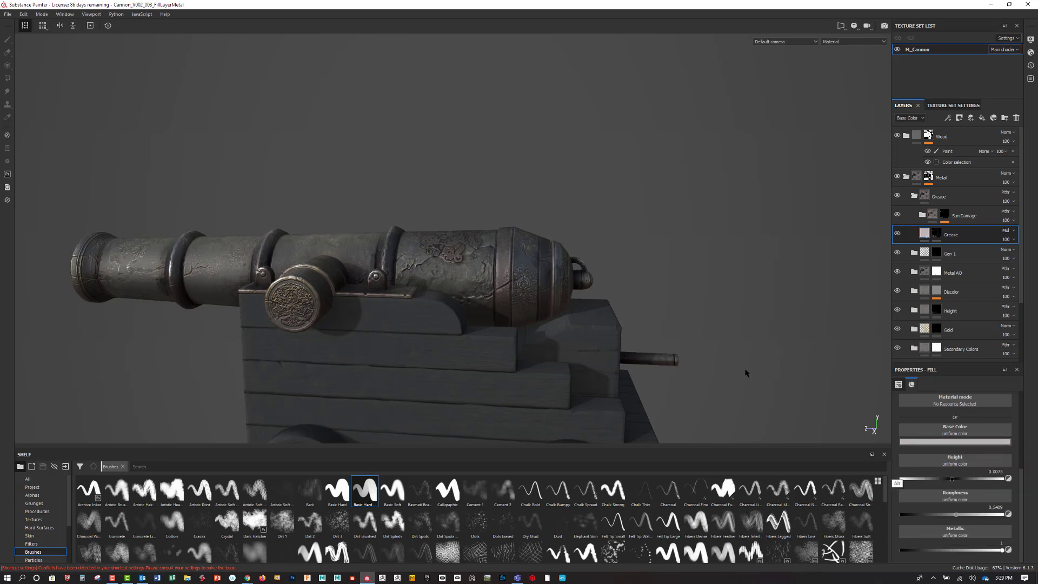
middle_click_drag(746, 371, 781, 220, "alt")
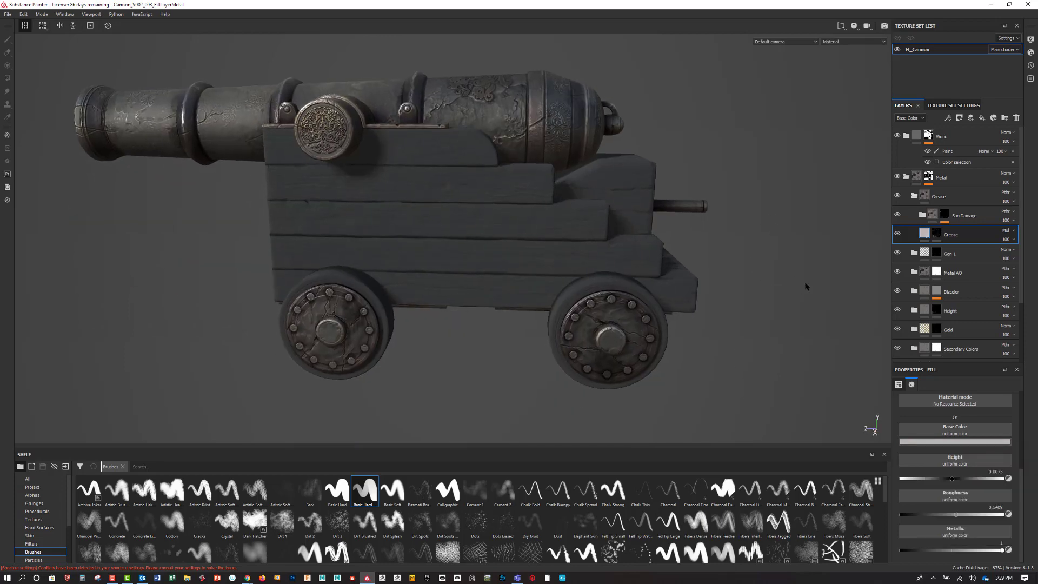
left_click(917, 442)
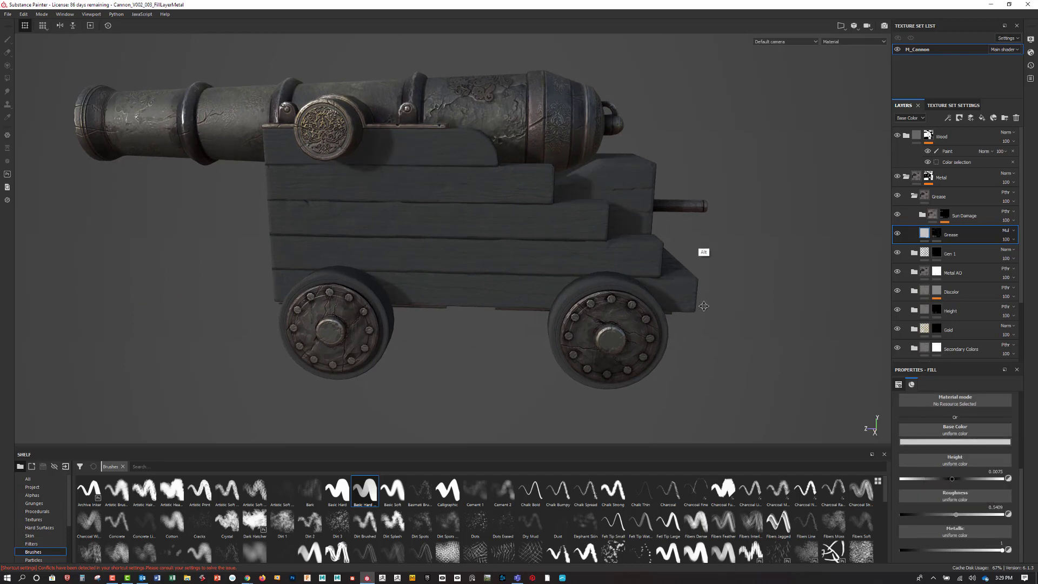
Return to the Grease mask with the Paint tool, ready for brushing the side of the barrel.
middle_click_drag(727, 238, 734, 313, "alt")
mouse_move(734, 312)
left_mouse_down("alt")
mouse_move(778, 319)
mouse_move(757, 297)
mouse_move(749, 308)
left_mouse_up("alt")
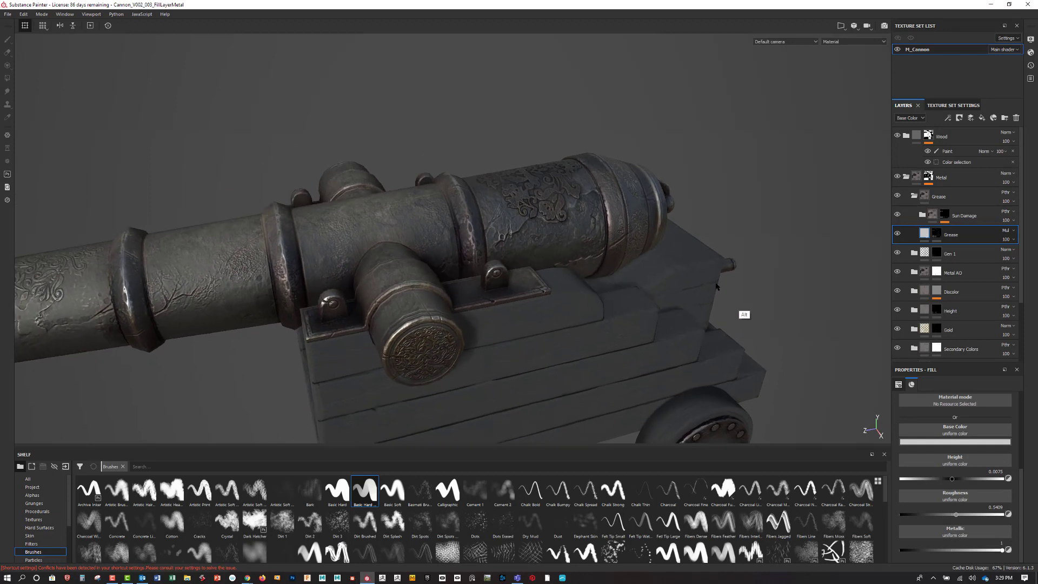
left_click(936, 233)
key("1")
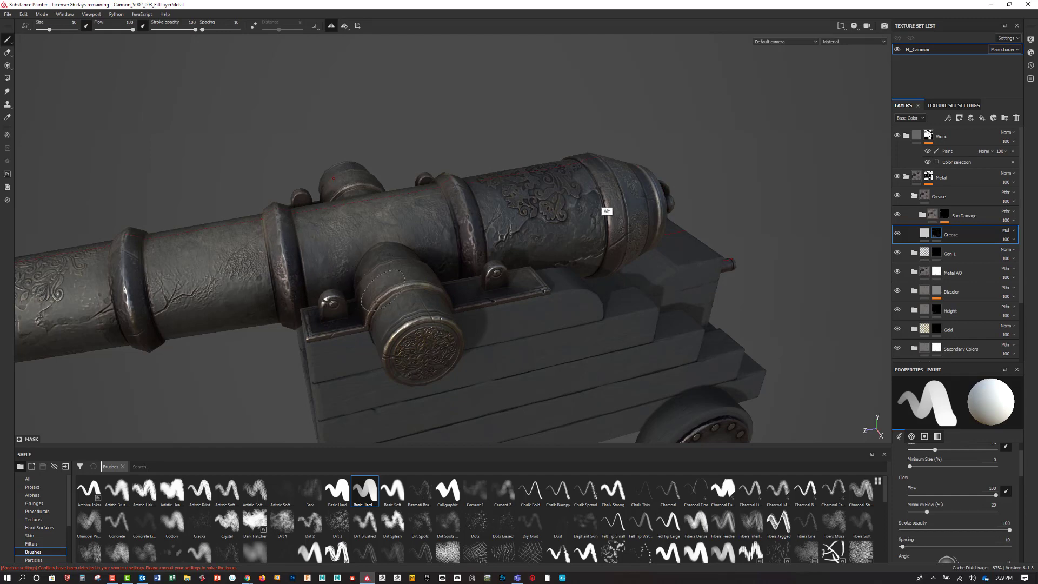
mouse_move(606, 211)
left_mouse_down("alt")
mouse_move(795, 167)
mouse_move(401, 169)
left_mouse_up("alt")
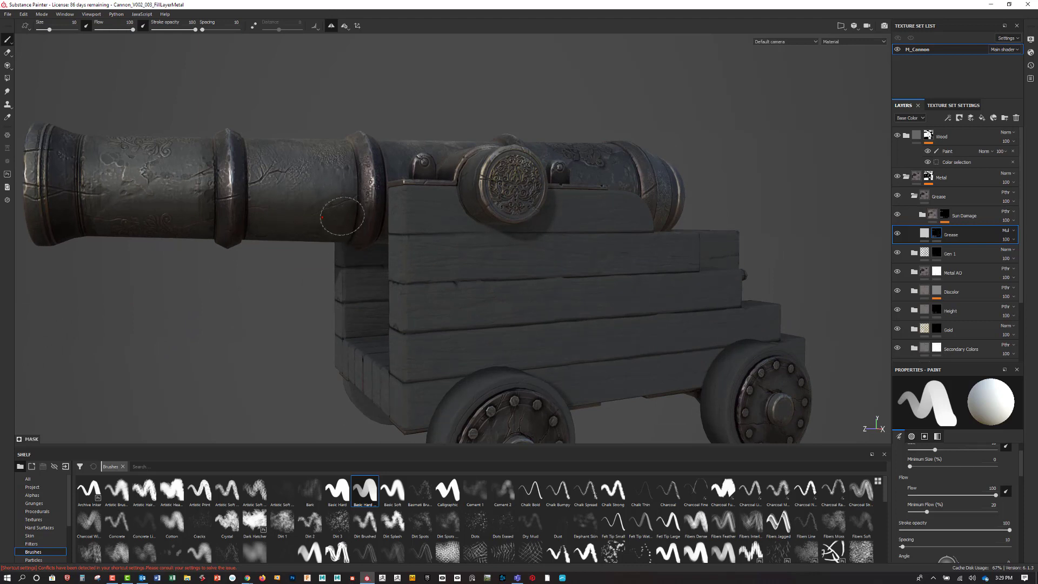
Hide and show the Sun Damage folder to compare its effect on the cannon's metal.
middle_click_drag(749, 289, 752, 268, "alt")
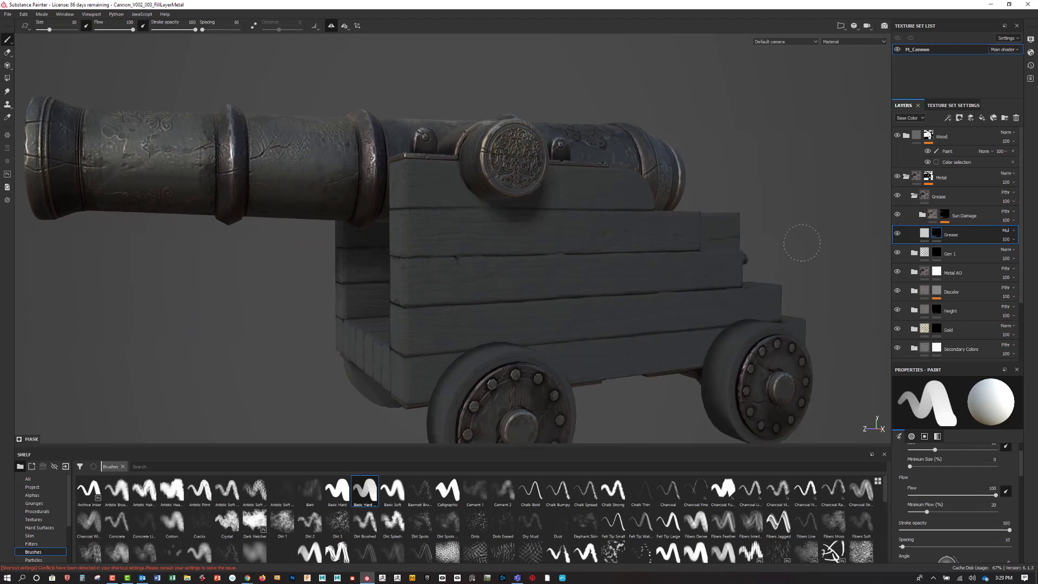
left_click_drag(824, 250, 847, 231, "alt")
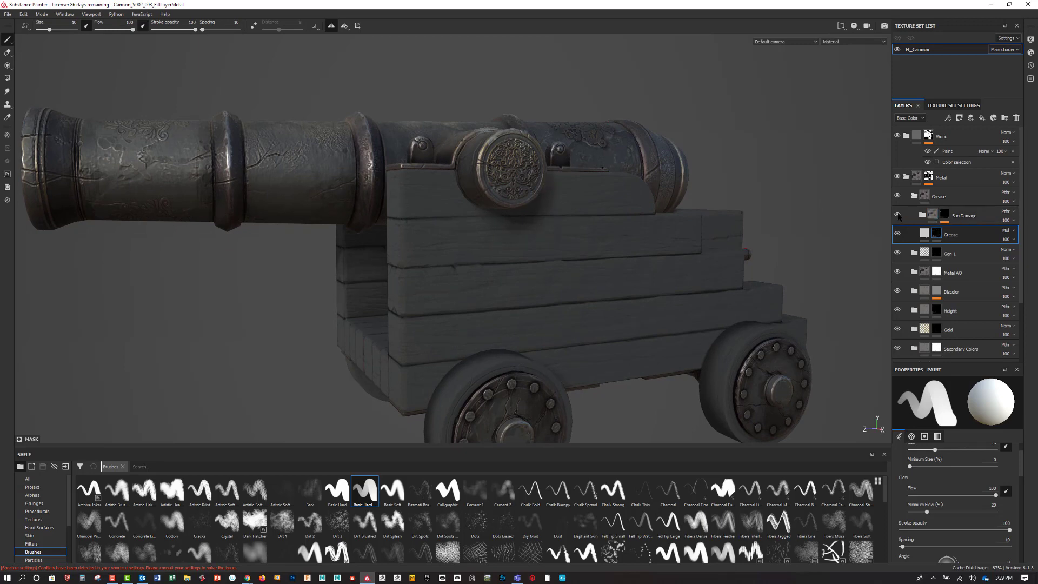
left_click(898, 214)
left_click(897, 214)
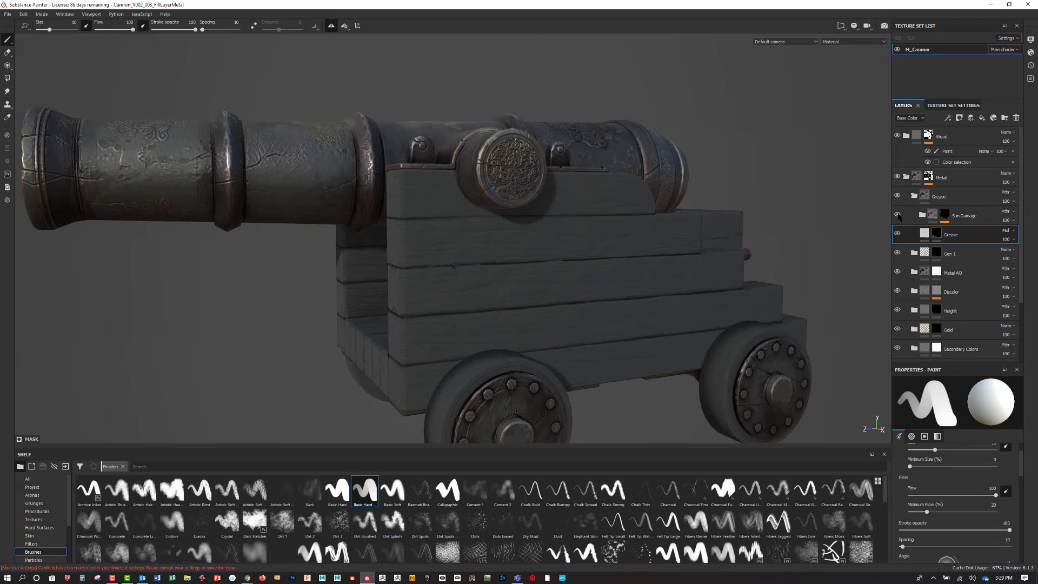
Raise the Grease fill's roughness to about 0.74, judging the shine on the barrel and wheels under rotated lighting.
left_click_drag(768, 230, 732, 261, "alt")
right_click_drag(732, 261, 709, 225, "alt")
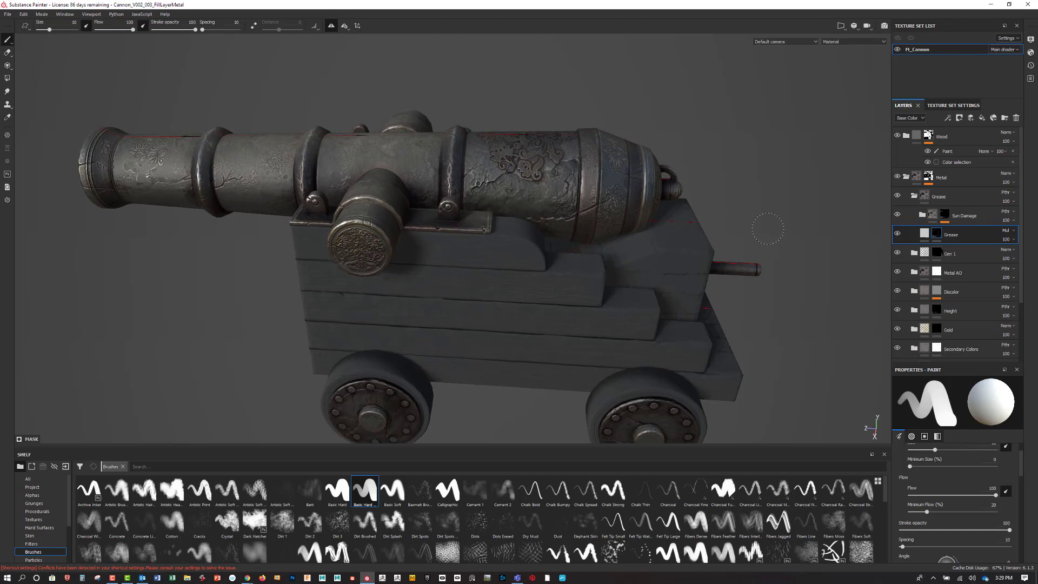
left_click(925, 233)
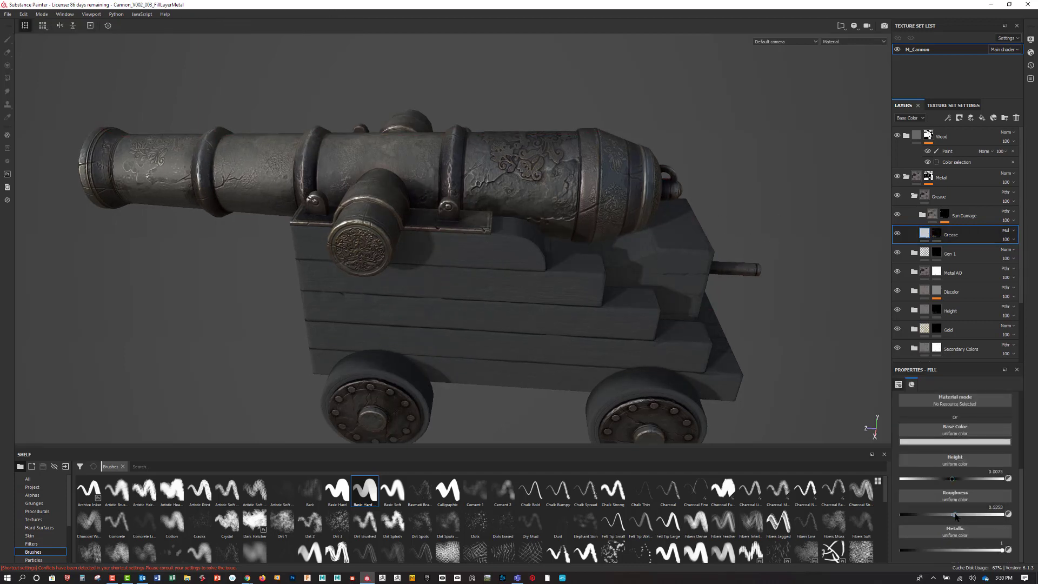
left_click_drag(955, 516, 924, 515)
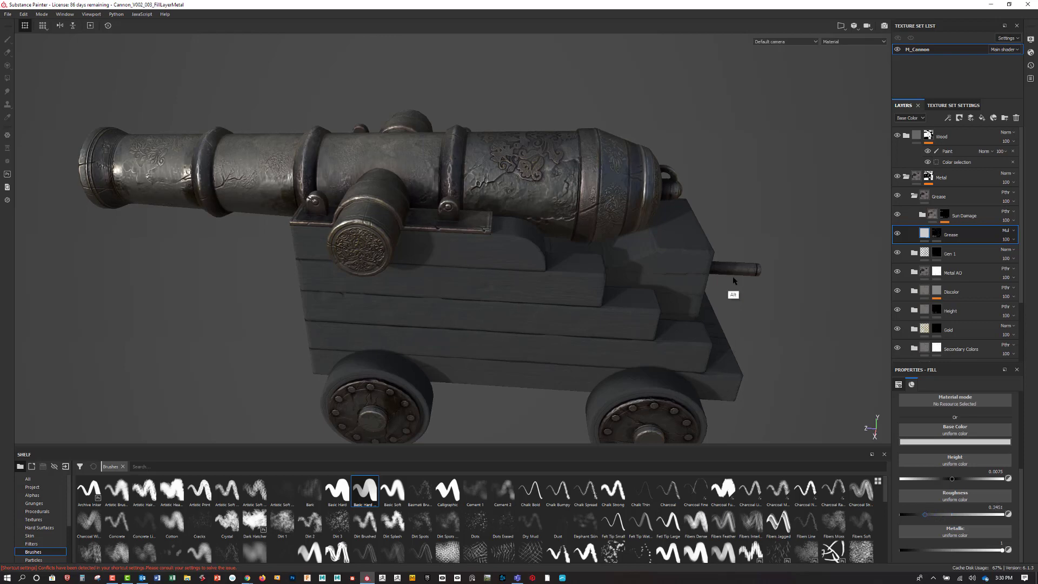
left_click_drag(732, 287, 686, 290, "alt")
right_click_drag(703, 282, 771, 290, "shift")
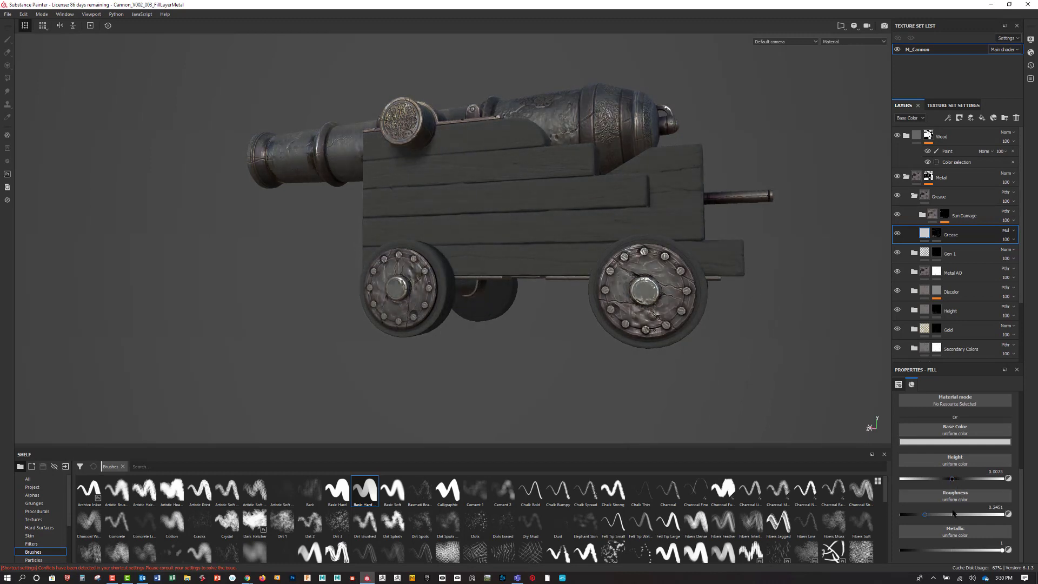
mouse_move(961, 513)
left_mouse_down()
mouse_move(989, 514)
mouse_move(967, 518)
mouse_move(976, 515)
left_mouse_up()
left_click_drag(770, 401, 774, 373, "alt")
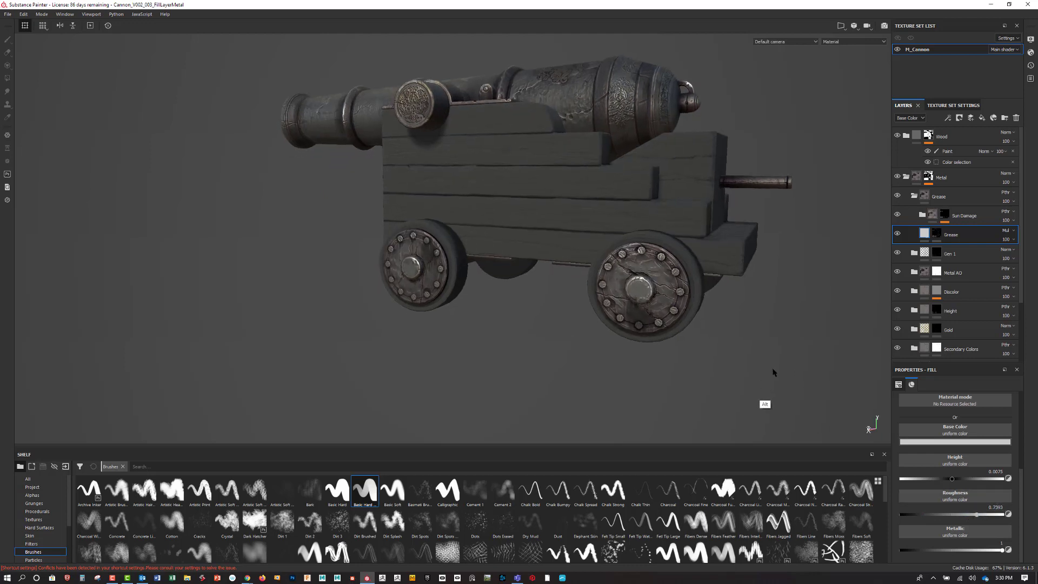
mouse_move(754, 355)
right_mouse_down("shift")
mouse_move(725, 355)
mouse_move(741, 363)
right_mouse_up("shift")
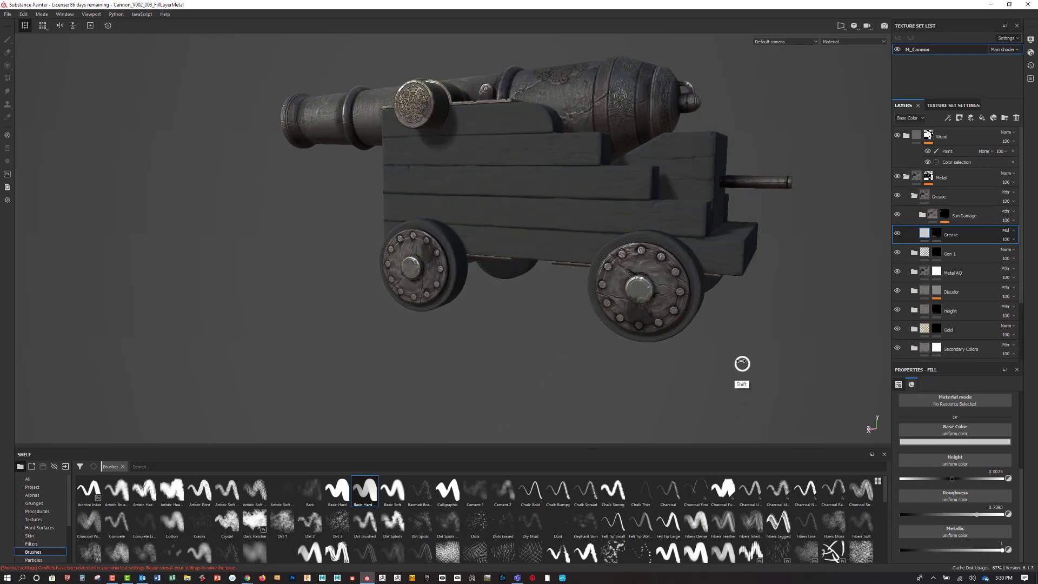
left_click_drag(731, 366, 780, 328, "alt+shift")
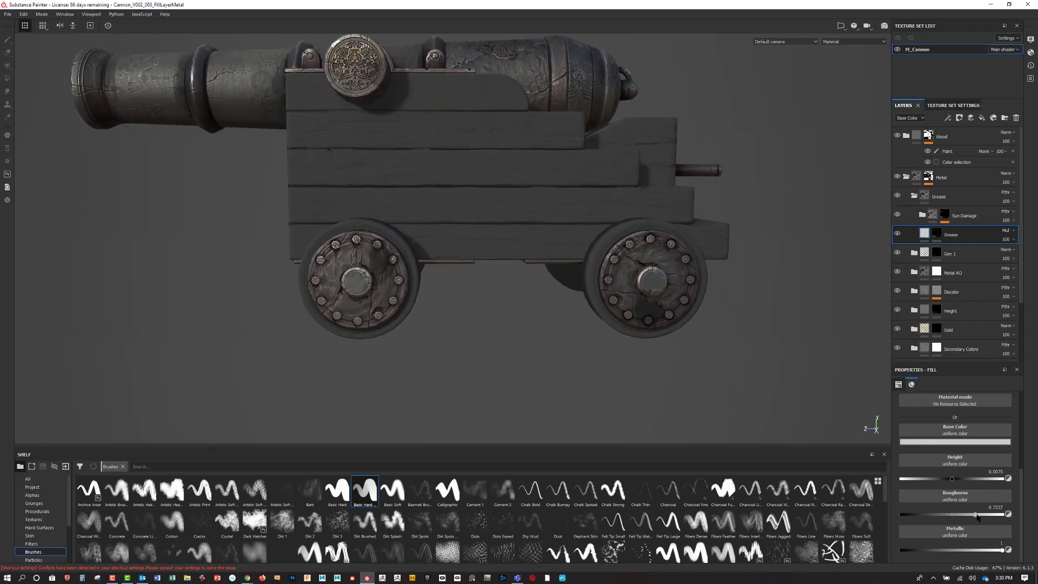
left_click_drag(977, 516, 975, 517)
mouse_move(607, 382)
left_mouse_down("alt")
mouse_move(528, 320)
mouse_move(681, 359)
mouse_move(724, 292)
mouse_move(685, 275)
mouse_move(673, 303)
mouse_move(669, 295)
mouse_move(651, 313)
mouse_move(654, 350)
mouse_move(705, 349)
left_mouse_up("alt")
Return to the Grease mask and set the black Basic Hard brush to size 4.25 with a minimum flow of 79.
left_click(936, 233)
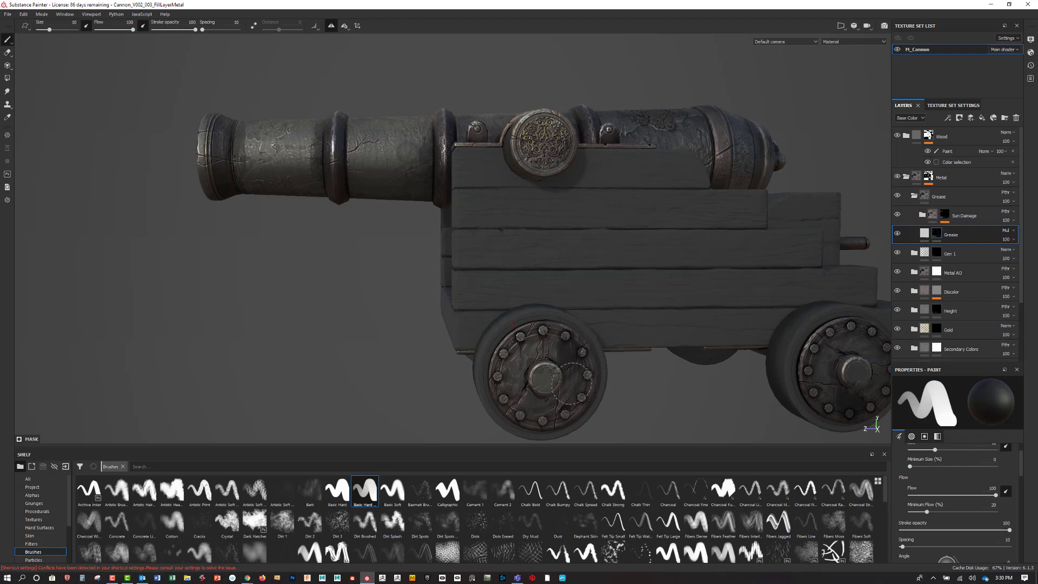
mouse_move(569, 357)
right_mouse_down("ctrl")
mouse_move(551, 371)
mouse_move(574, 357)
right_mouse_up("ctrl")
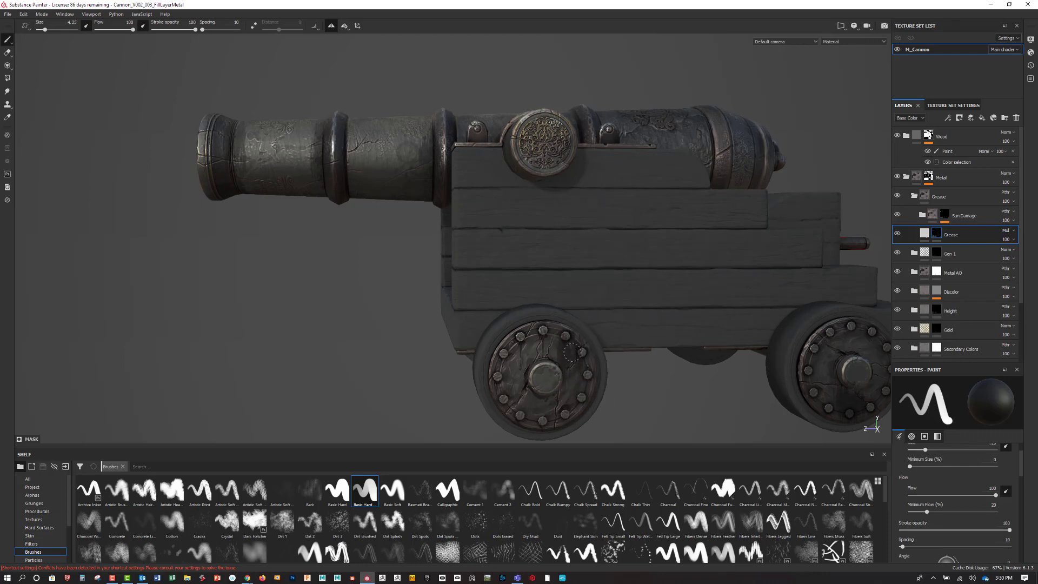
left_click_drag(631, 377, 547, 366, "alt")
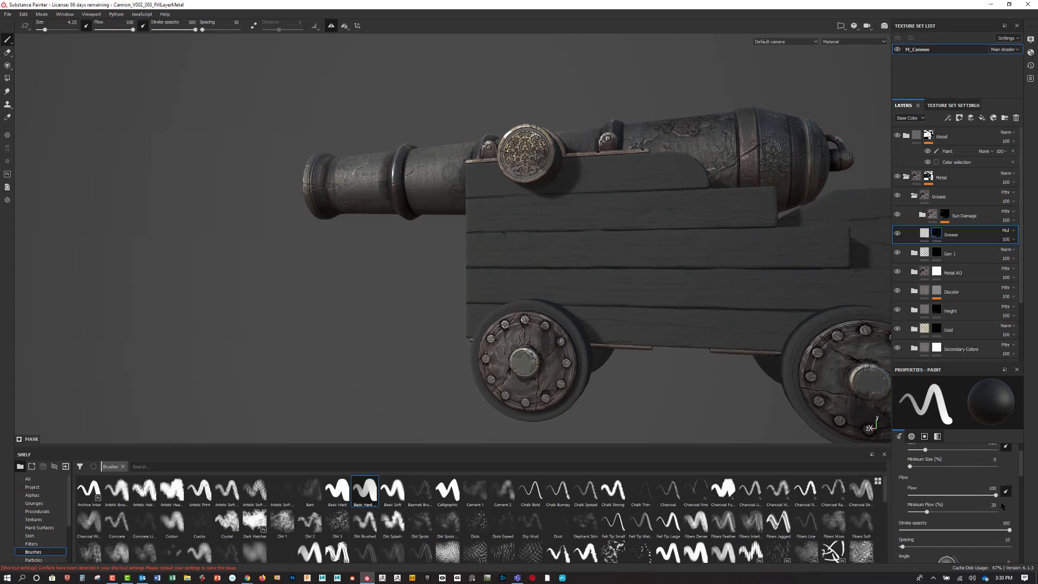
mouse_move(927, 511)
left_mouse_down()
mouse_move(918, 512)
mouse_move(977, 514)
left_mouse_up()
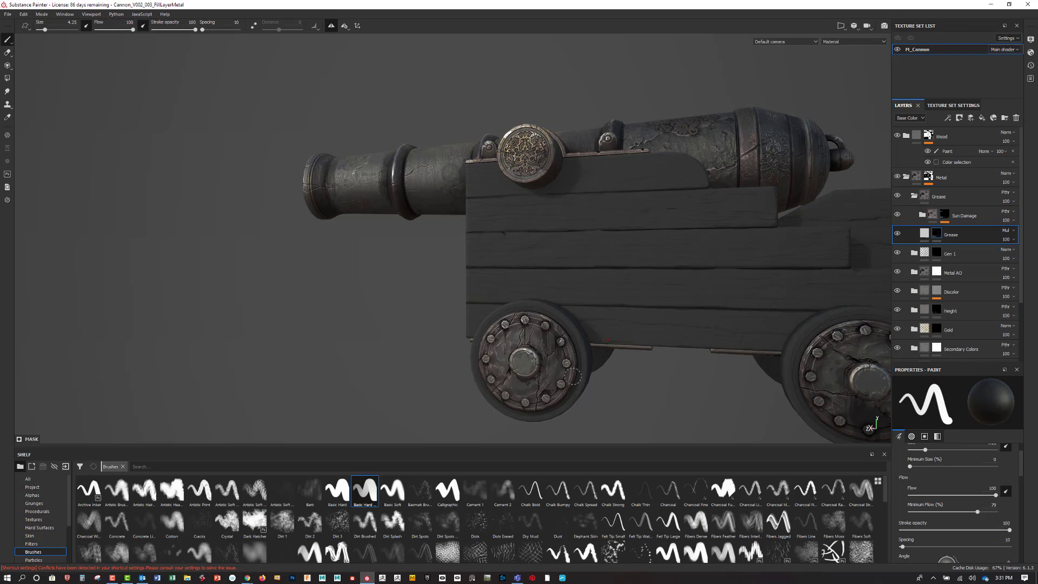
Paint black on the Grease mask to clean up the grease streak below the rear wheel's hub.
mouse_move(558, 339)
left_mouse_down("alt")
mouse_move(616, 337)
mouse_move(349, 343)
left_mouse_up("alt")
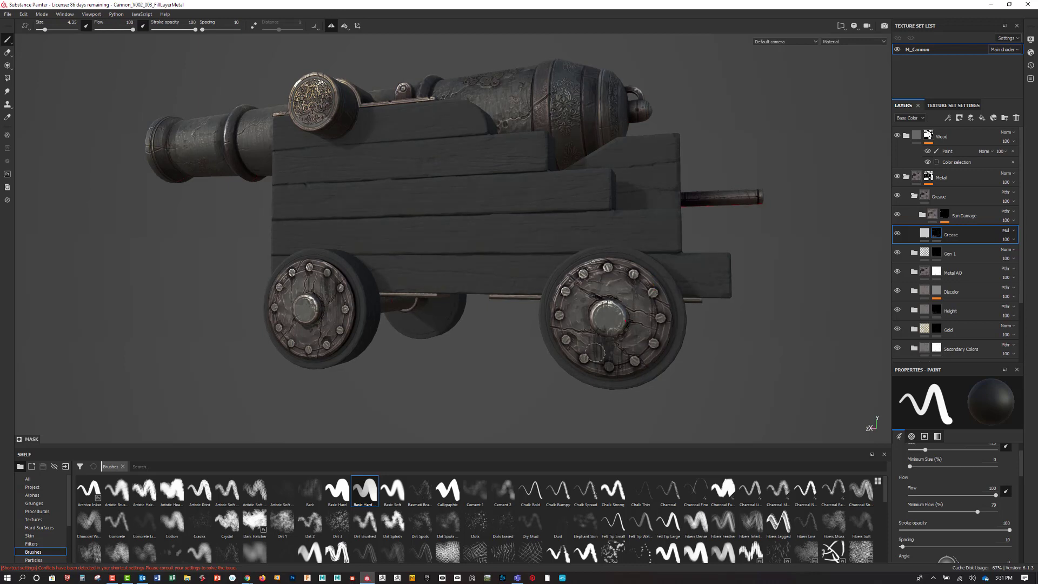
mouse_move(595, 350)
left_mouse_down()
mouse_move(597, 363)
mouse_move(606, 357)
left_mouse_up()
mouse_move(618, 299)
right_mouse_down("alt")
mouse_move(688, 346)
mouse_move(709, 323)
right_mouse_up("alt")
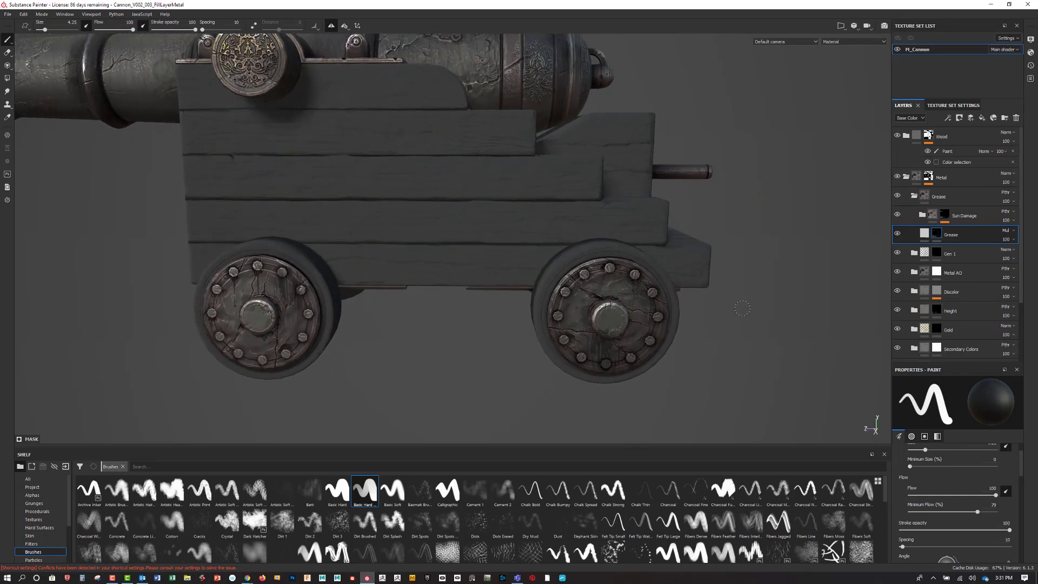
Switch the Grease mask brush to Basic Soft without size pressure, with flow 17 and size 2.44.
key("f")
scroll(746, 311, "up", 3)
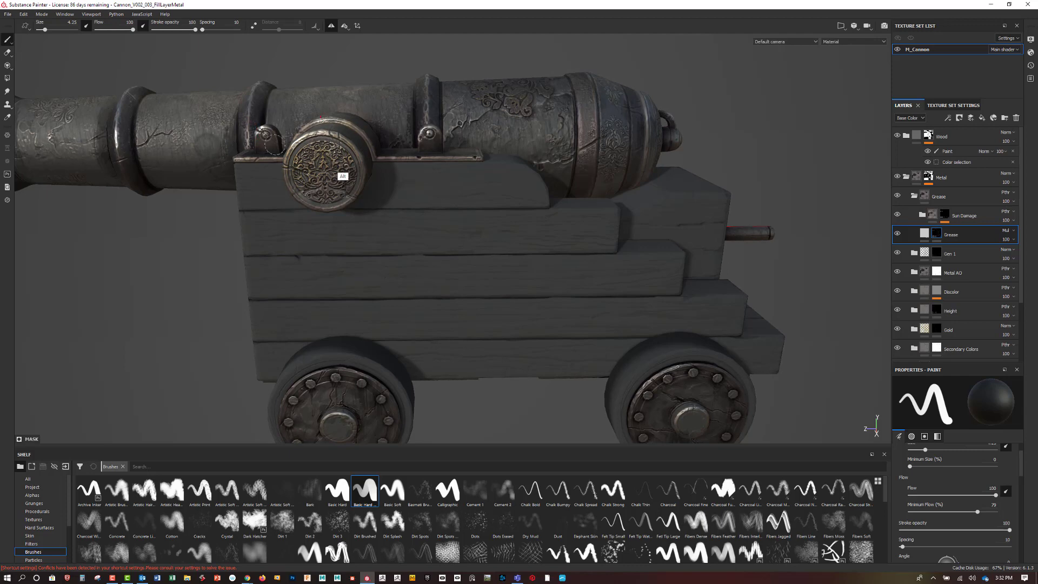
left_click_drag(275, 143, 609, 241, "alt")
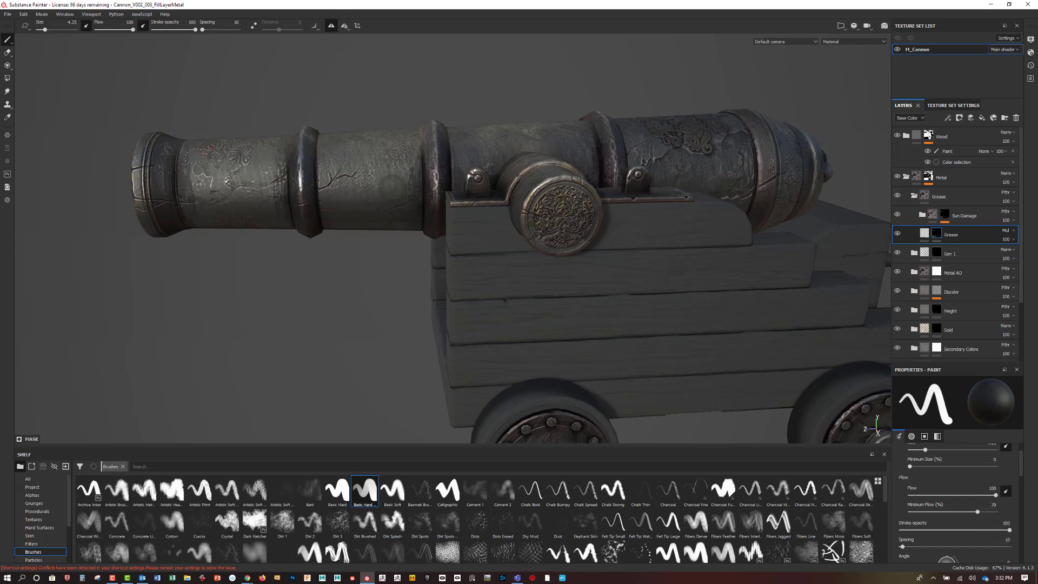
left_click(392, 490)
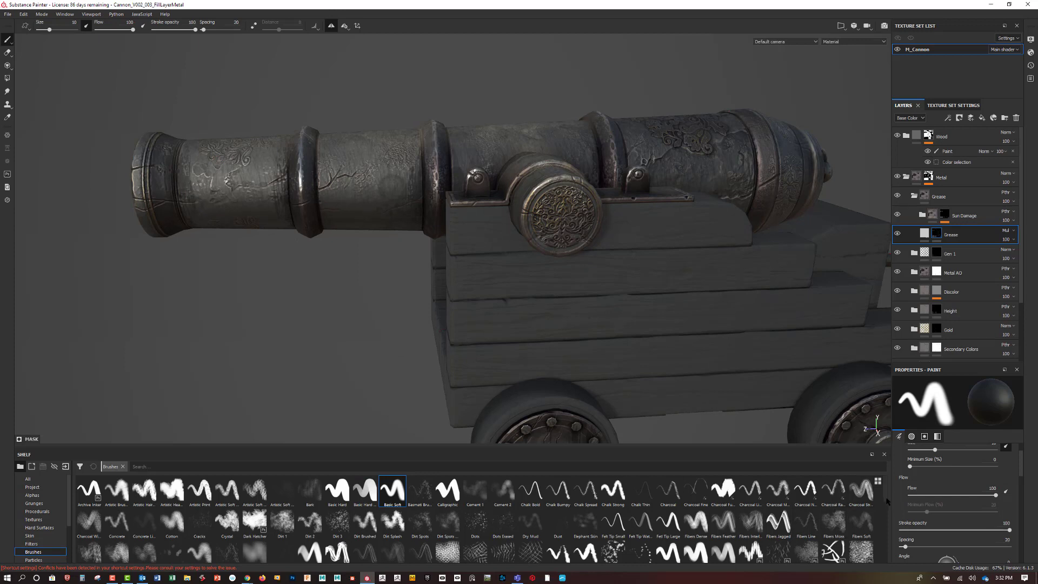
scroll(1022, 464, "up", 2)
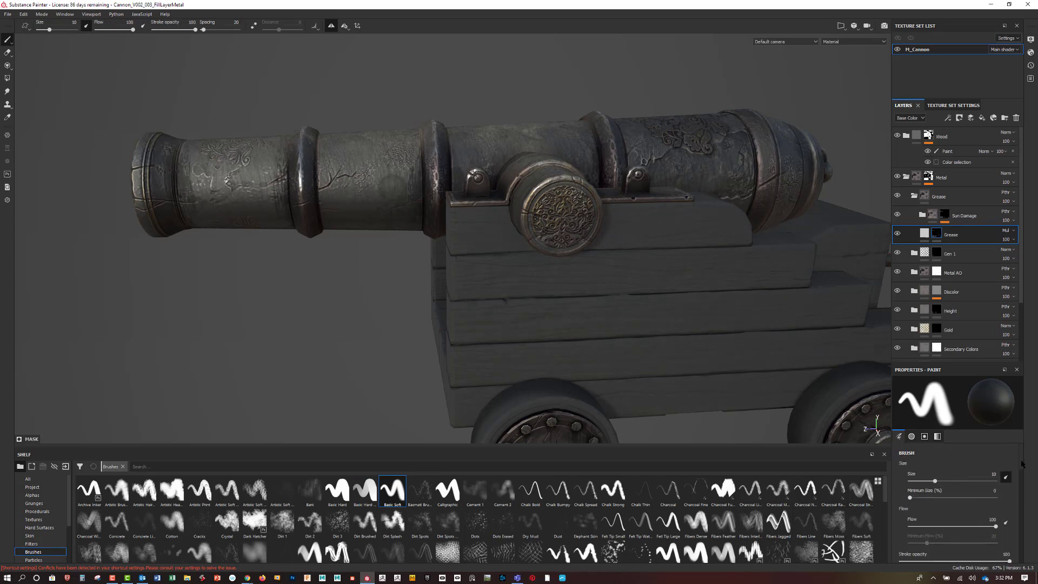
left_click(1005, 478)
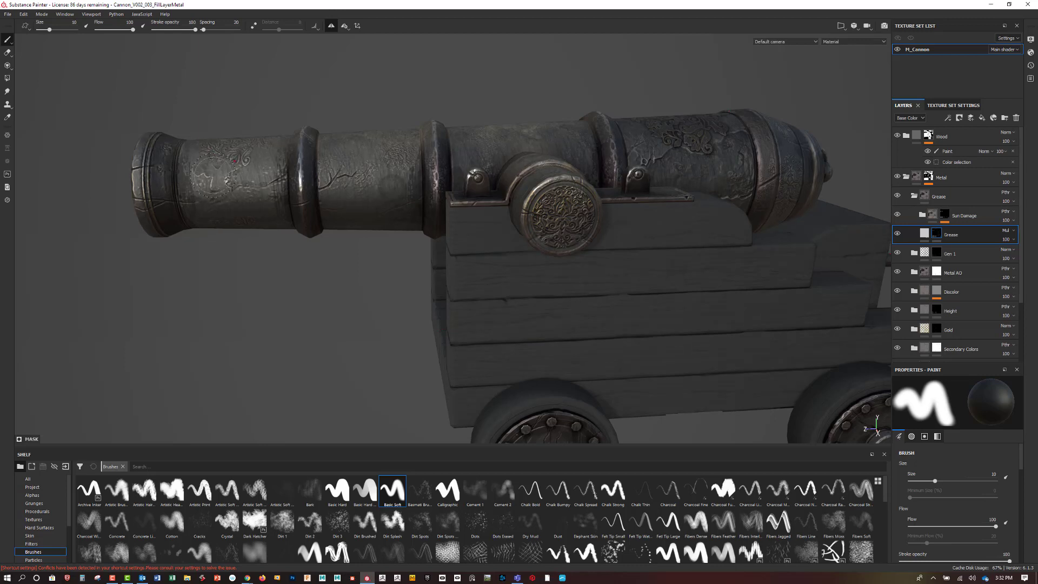
scroll(1019, 481, "down", 2)
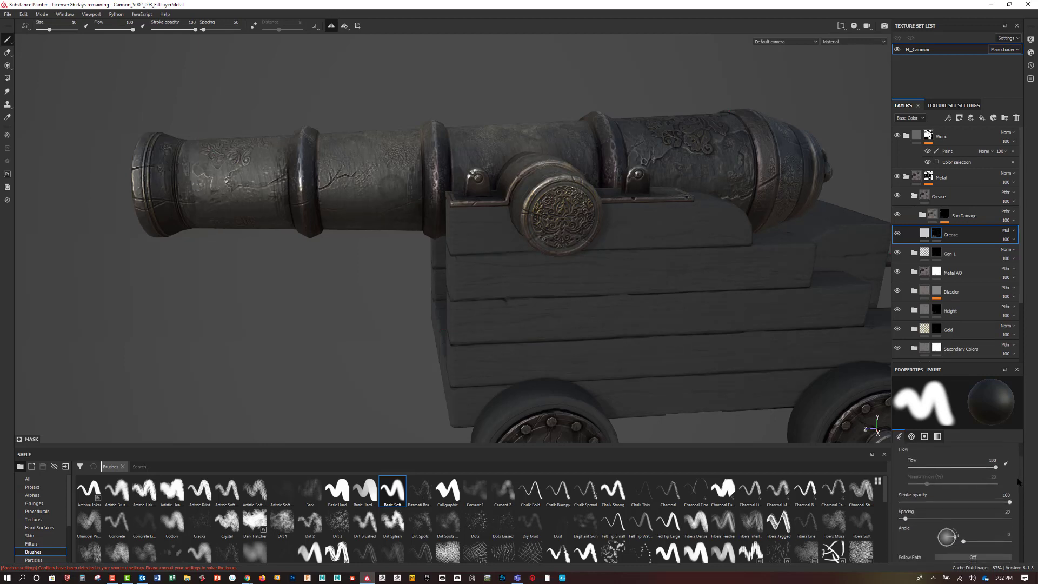
scroll(1019, 481, "up", 1)
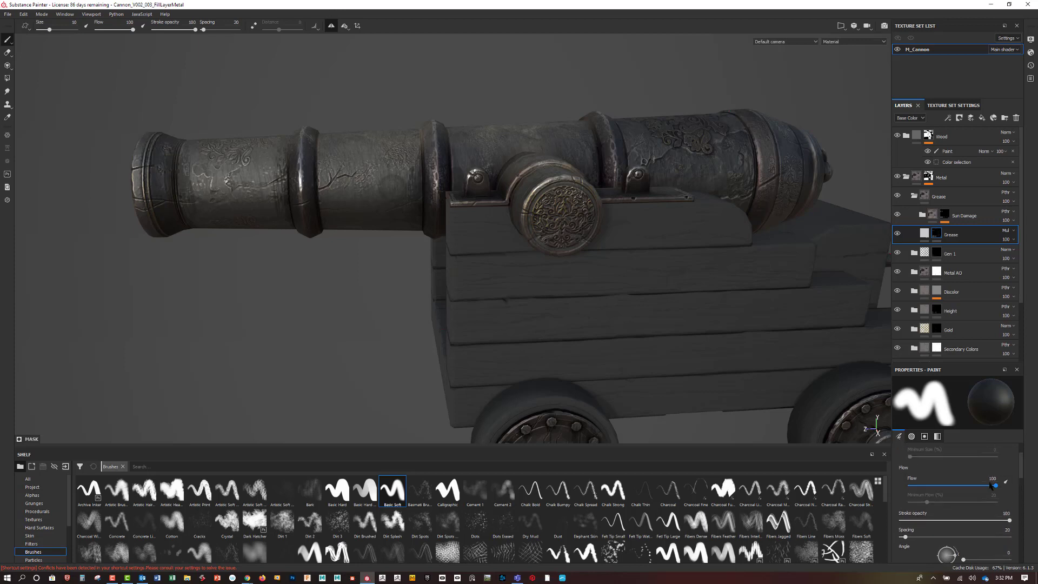
left_click_drag(995, 485, 923, 493)
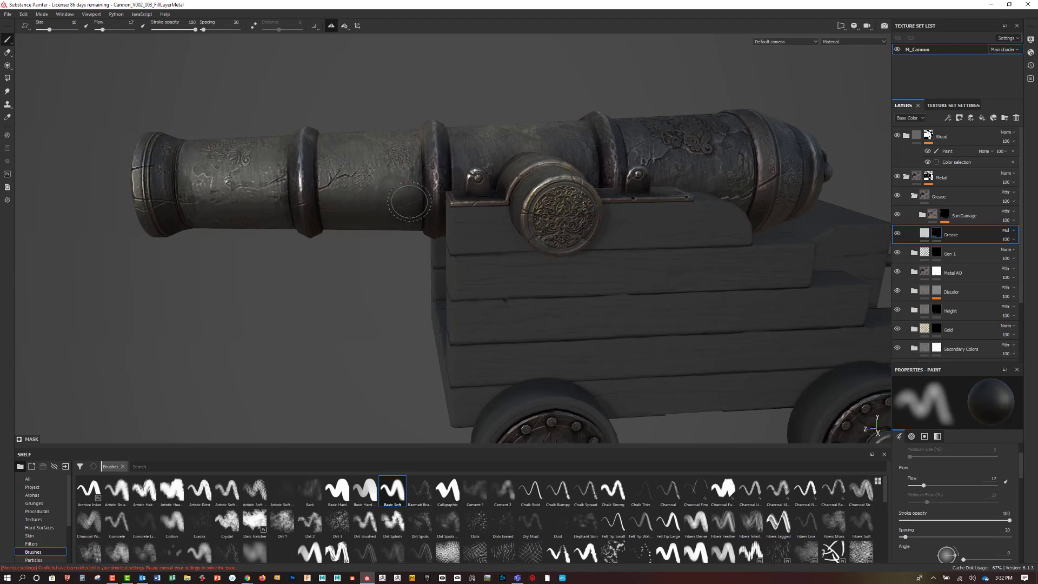
right_click_drag(484, 184, 459, 168, "ctrl")
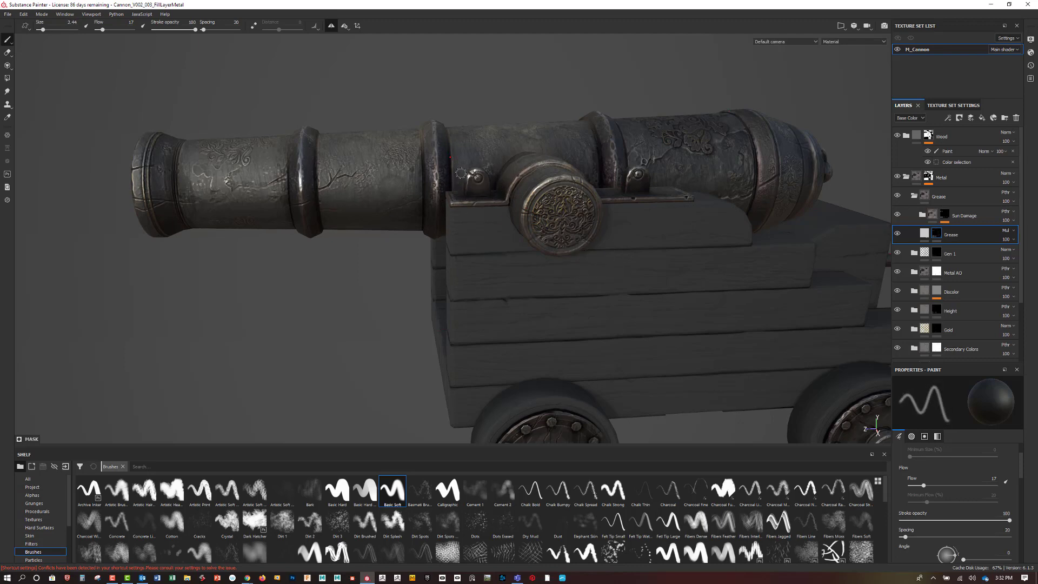
Examine the grease on the wheels, carriage hardware and barrel from the side, rear and above.
left_click_drag(752, 317, 562, 260, "alt")
right_click_drag(562, 259, 683, 259, "alt")
mouse_move(683, 259)
left_mouse_down("alt")
mouse_move(676, 287)
mouse_move(627, 287)
mouse_move(693, 283)
mouse_move(682, 294)
left_mouse_up("alt")
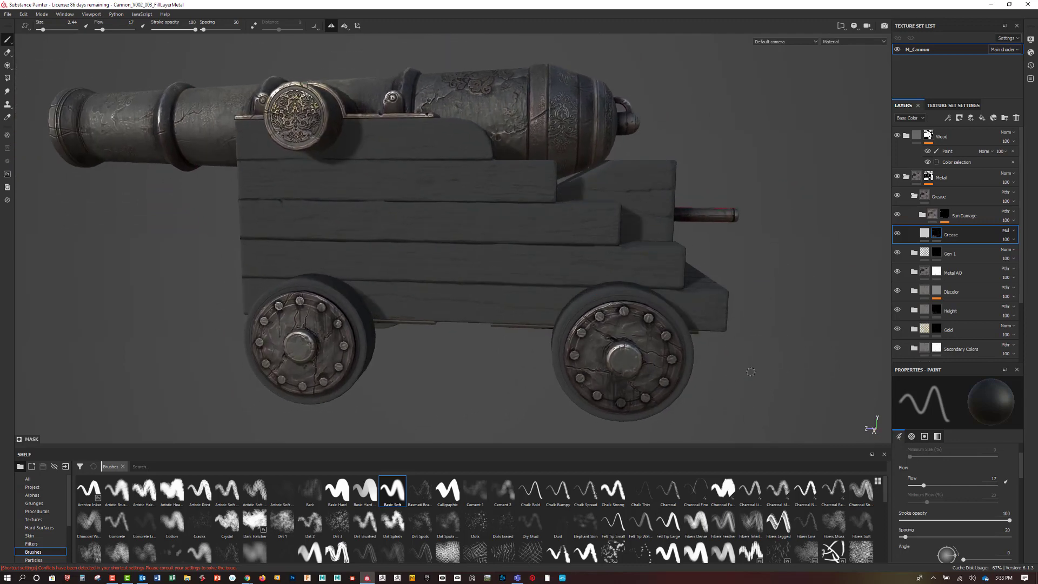
left_click_drag(751, 371, 753, 371, "alt")
left_click_drag(776, 333, 649, 244, "alt")
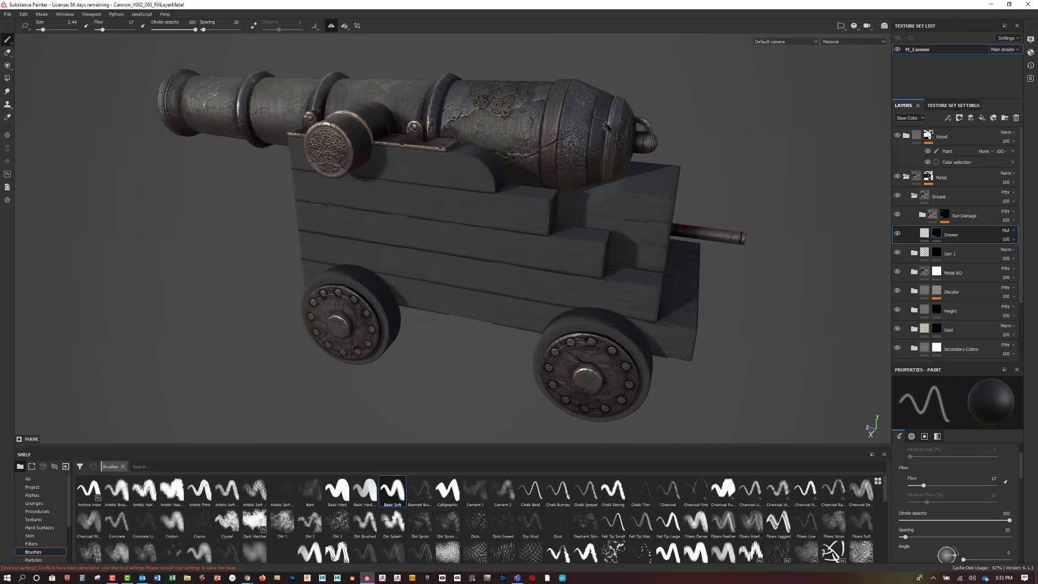
right_click_drag(697, 200, 706, 258, "alt")
left_click_drag(712, 262, 551, 253, "alt")
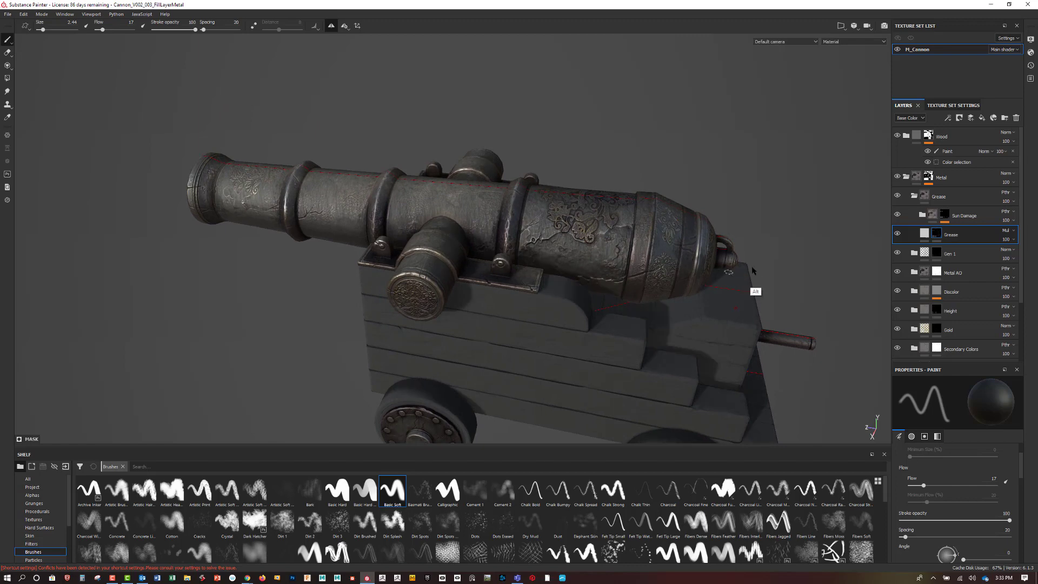
left_click_drag(726, 269, 748, 226, "alt")
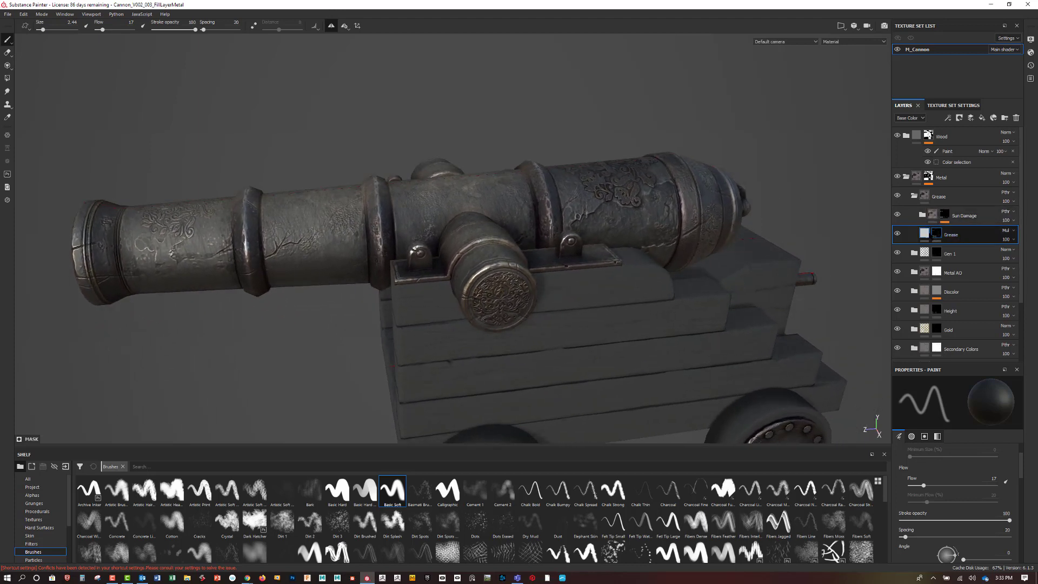
Set the Grease fill's height to 0.0025 and compare the cannon with the height channel off and on.
left_click(924, 233)
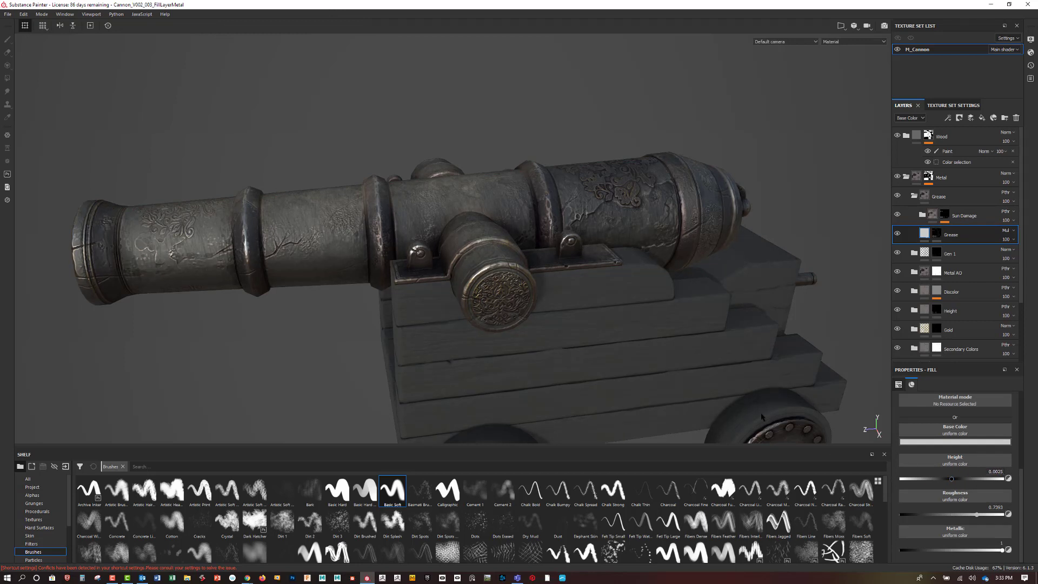
left_click_drag(316, 266, 831, 385, "alt")
scroll(951, 422, "up", 2)
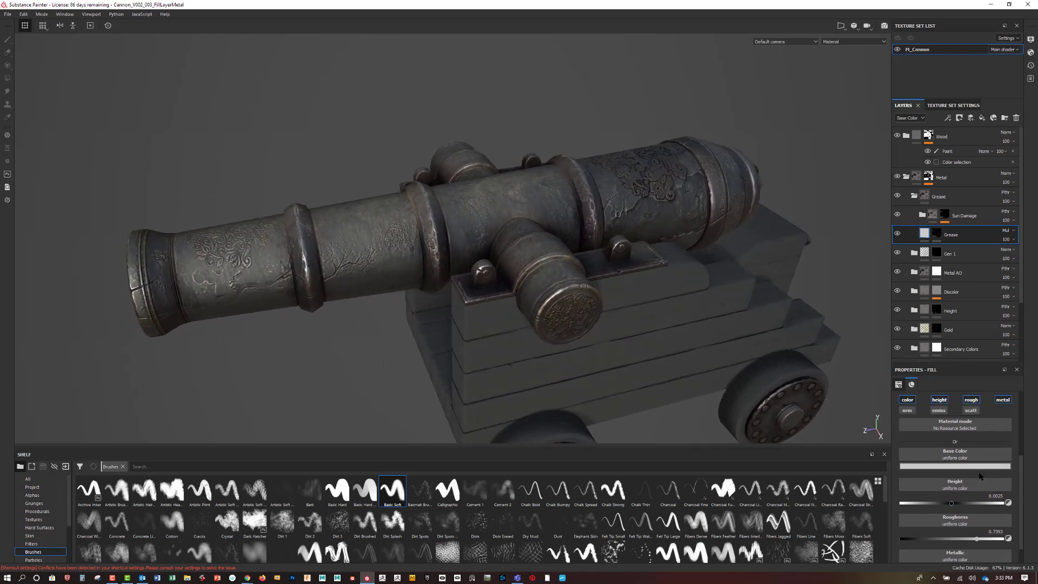
left_click(943, 401)
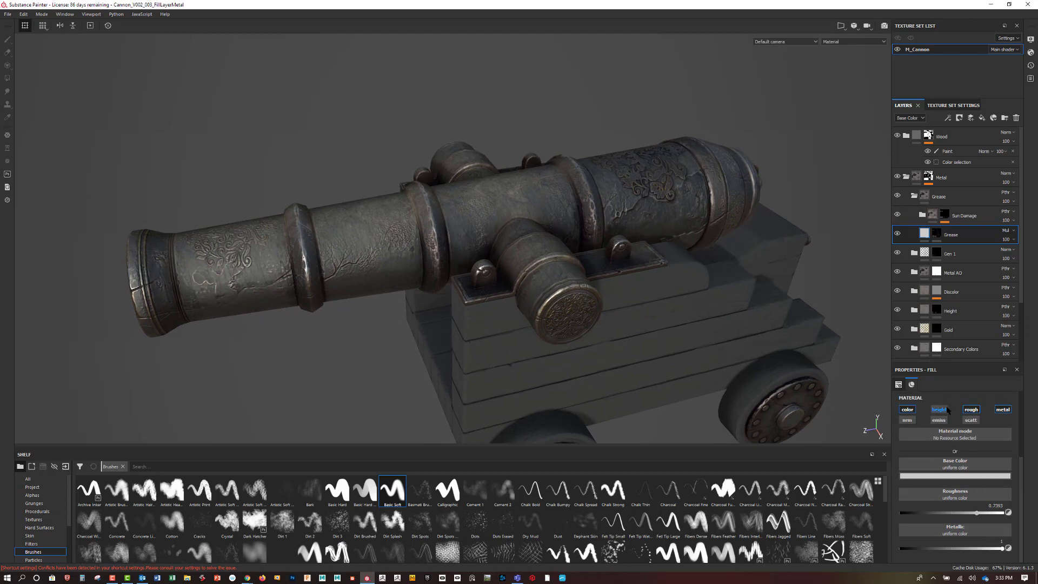
left_click(940, 409)
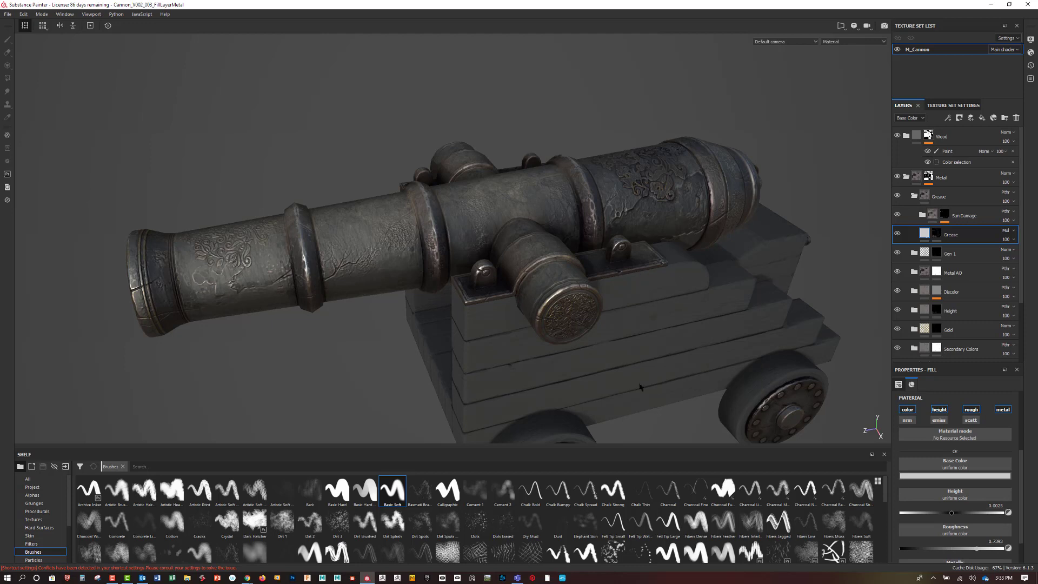
left_click_drag(397, 300, 627, 241, "alt")
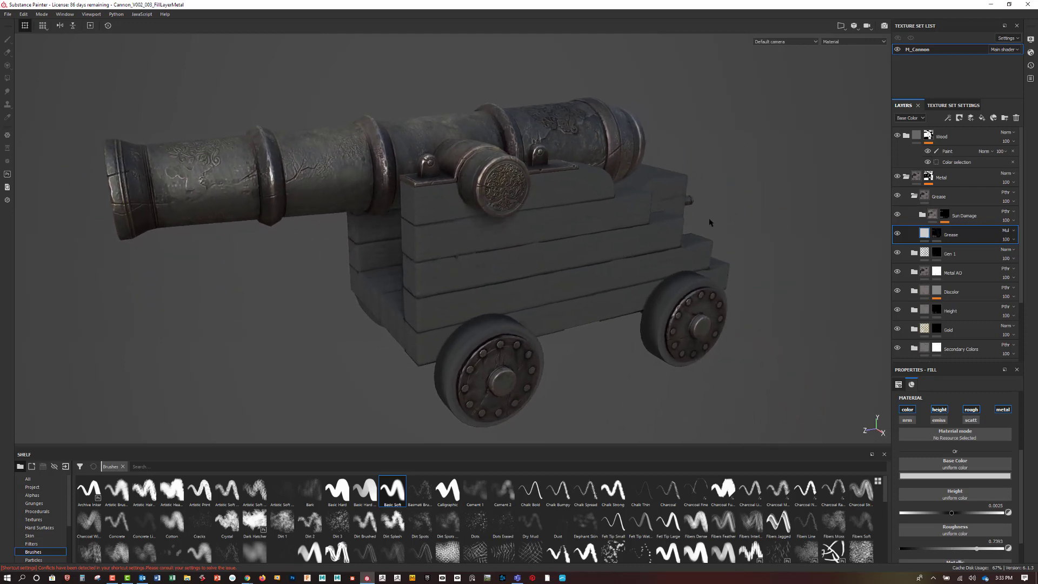
left_click_drag(710, 222, 731, 220, "alt")
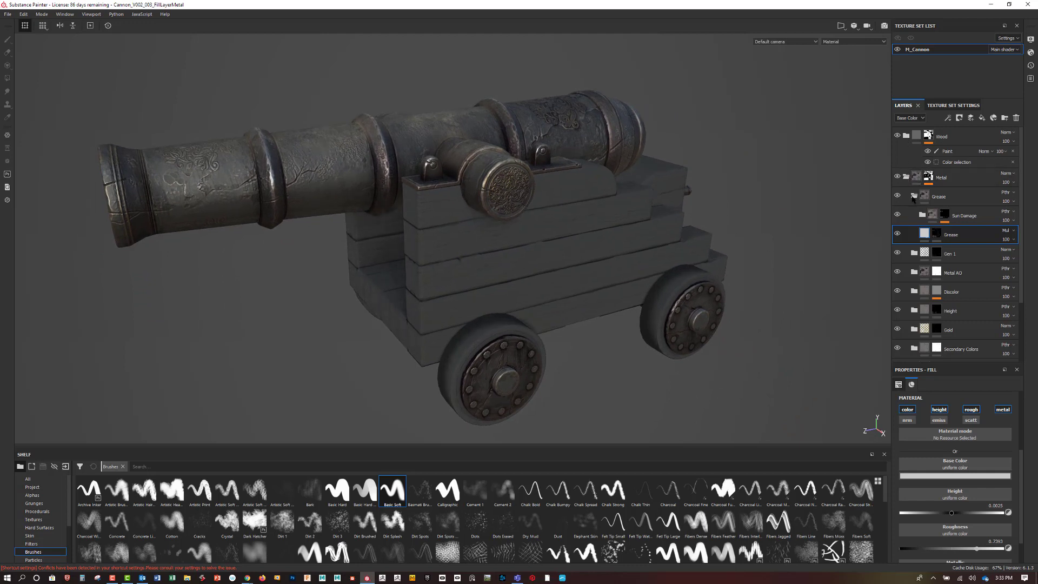
Collapse the Grease folder and dock the Properties panel back beneath the layer stack, leaving more room for the layers.
left_click(913, 196)
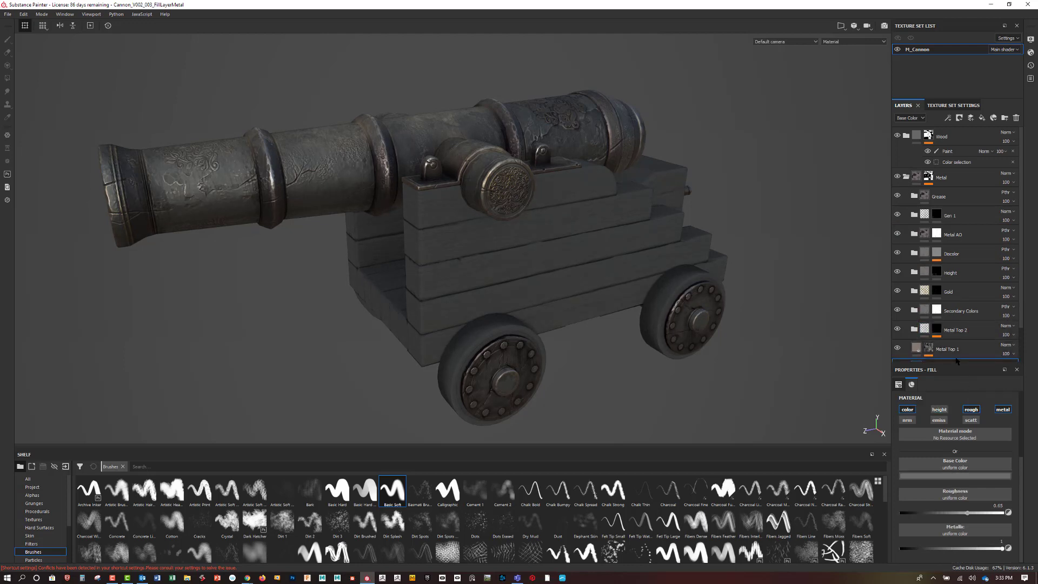
left_click_drag(956, 361, 928, 156)
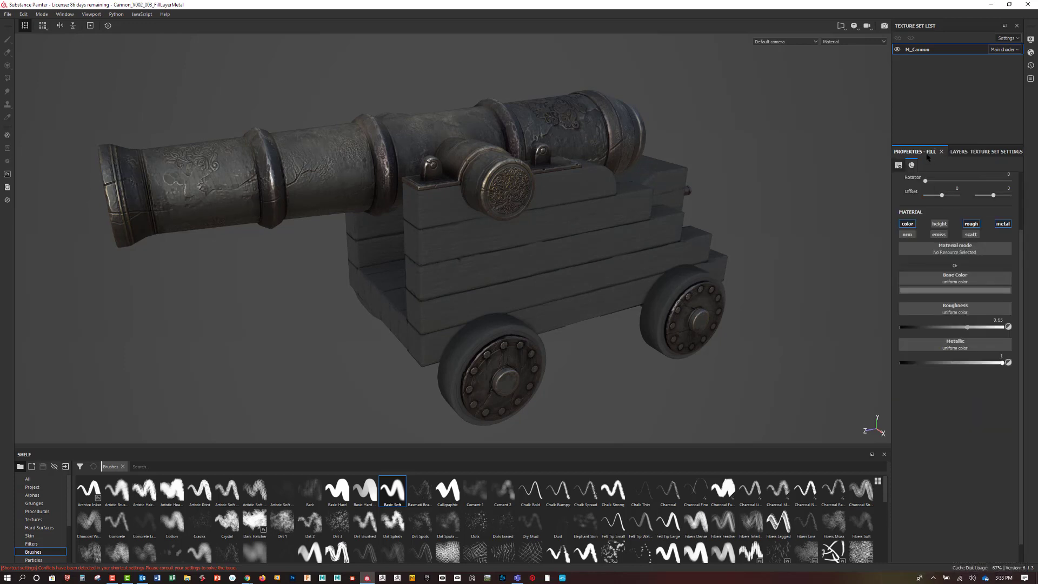
left_click(981, 153)
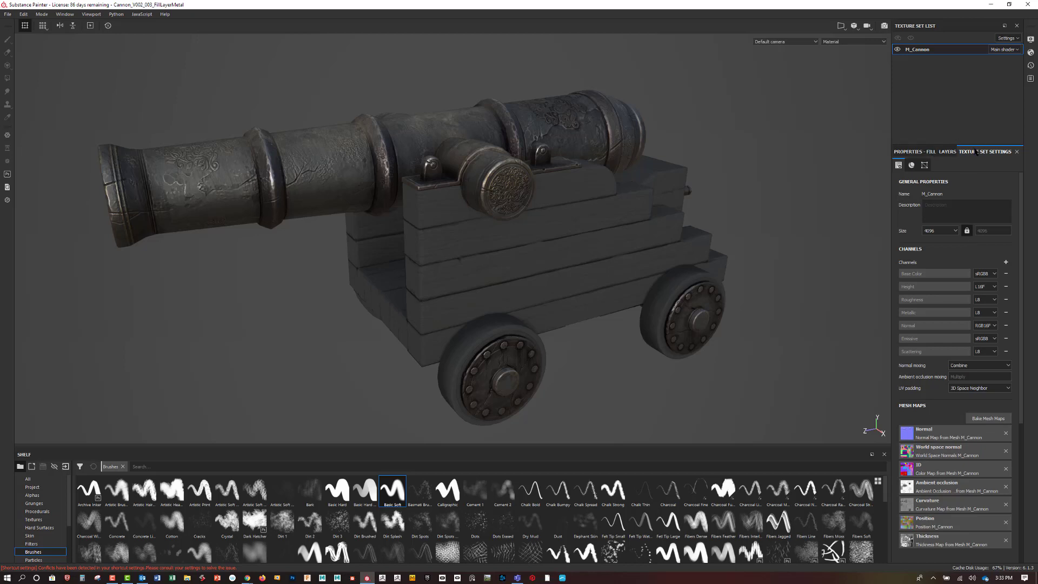
left_click(946, 152)
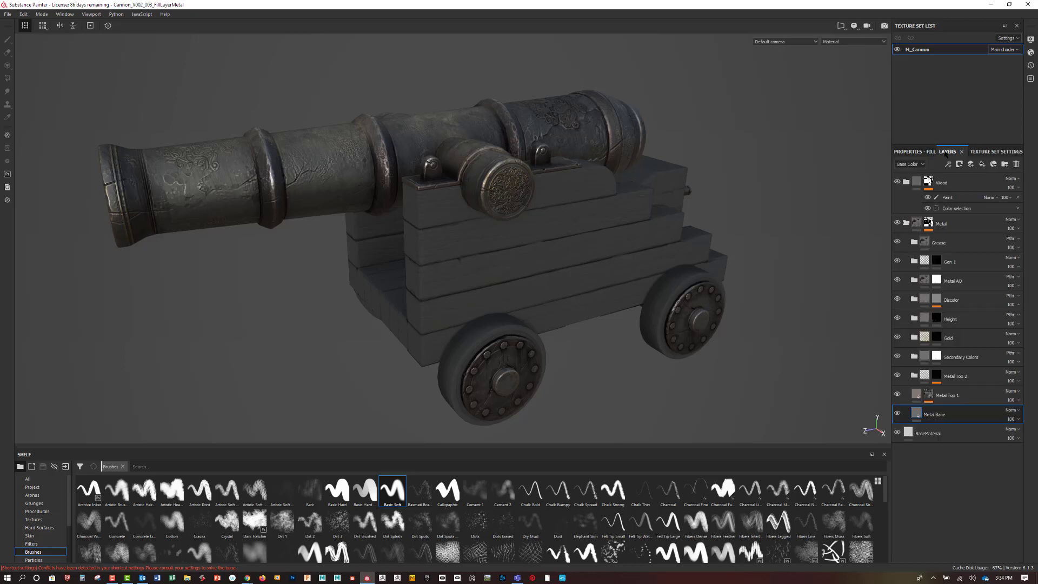
left_click_drag(917, 152, 951, 486)
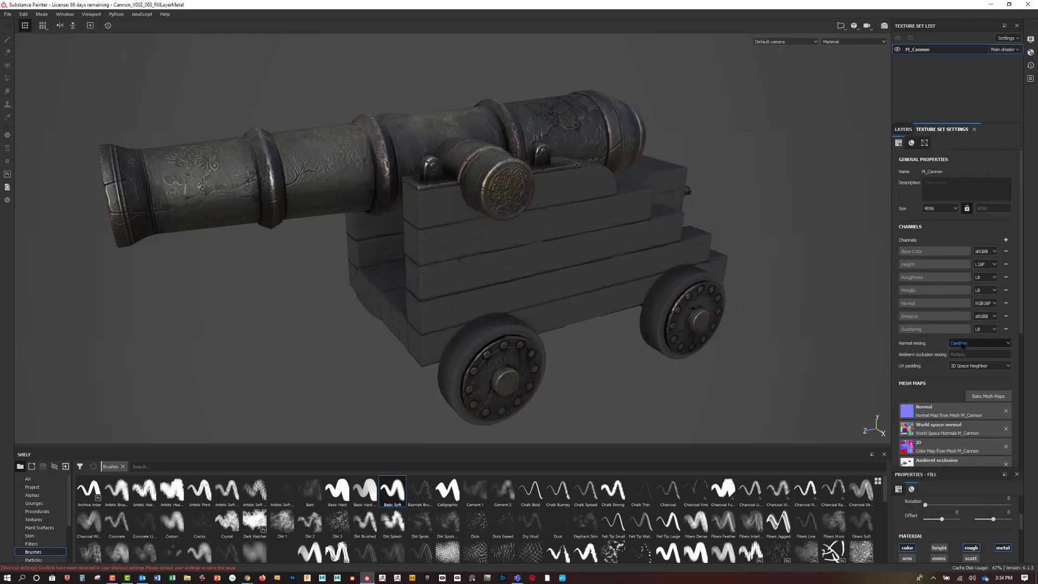
left_click(902, 129)
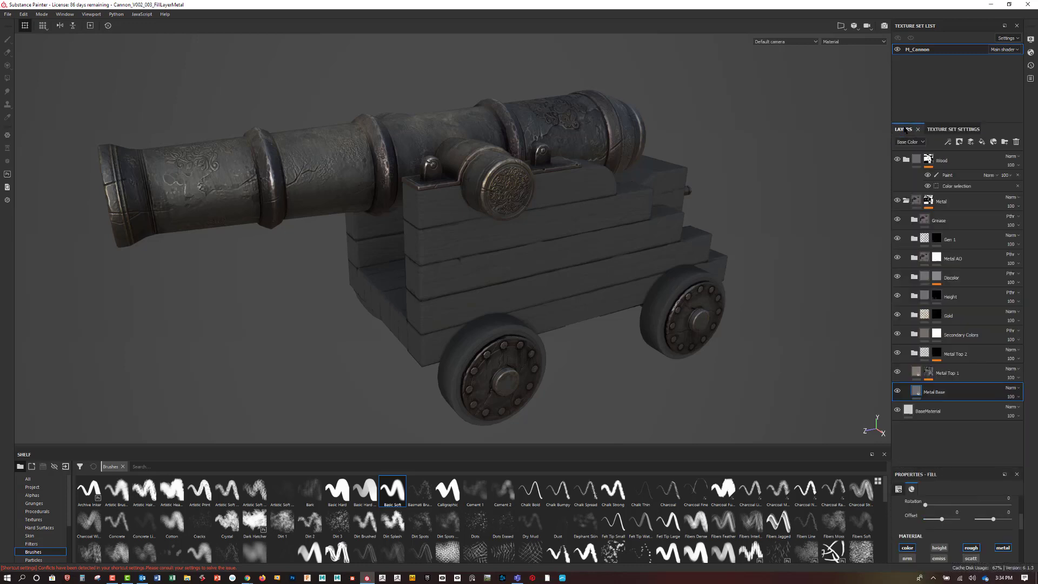
Collapse the Metal folder and expand the Wood folder in the layer stack.
left_click(912, 201)
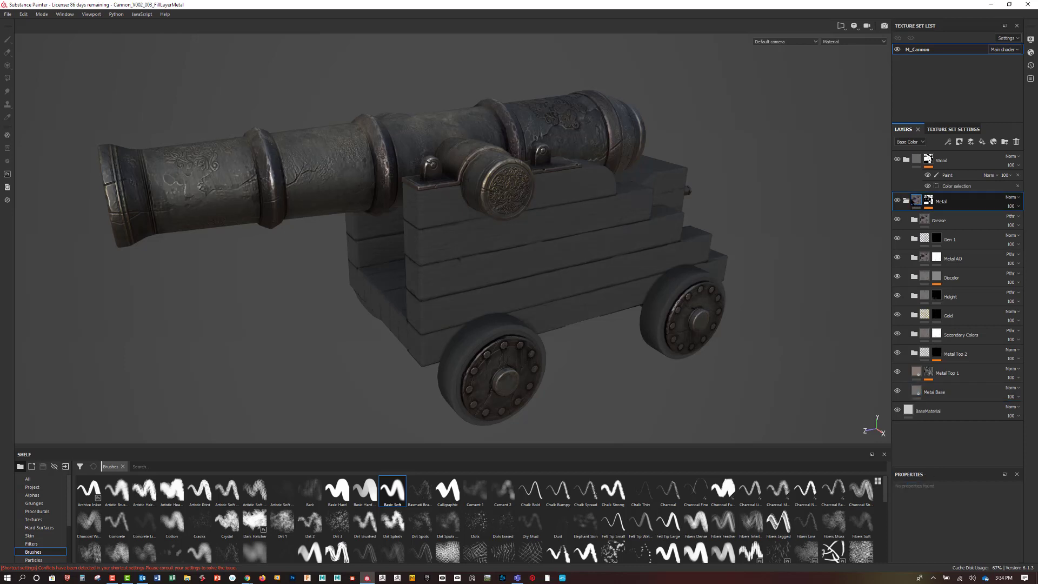
left_click(906, 201)
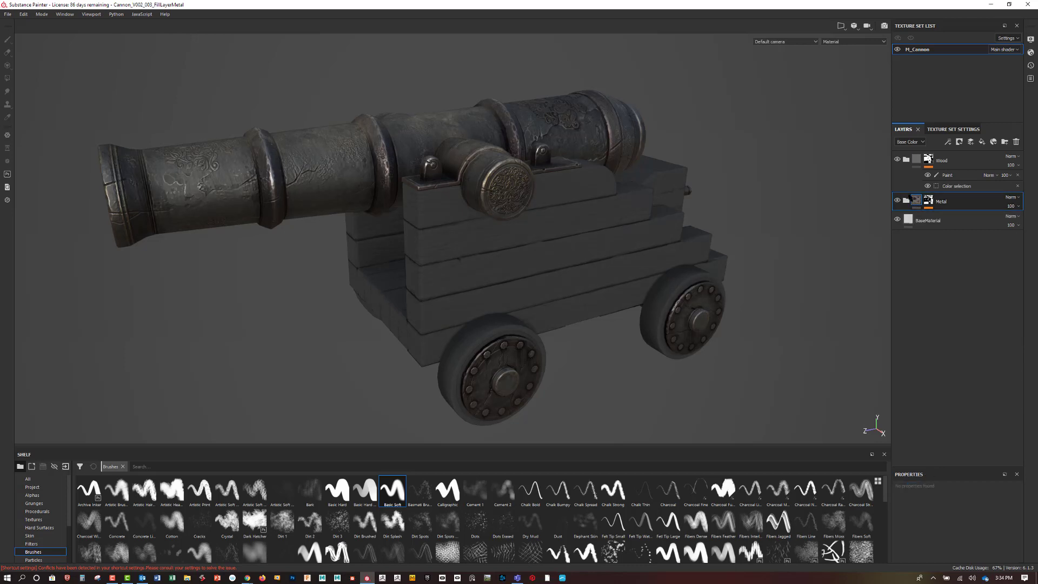
left_click(916, 160)
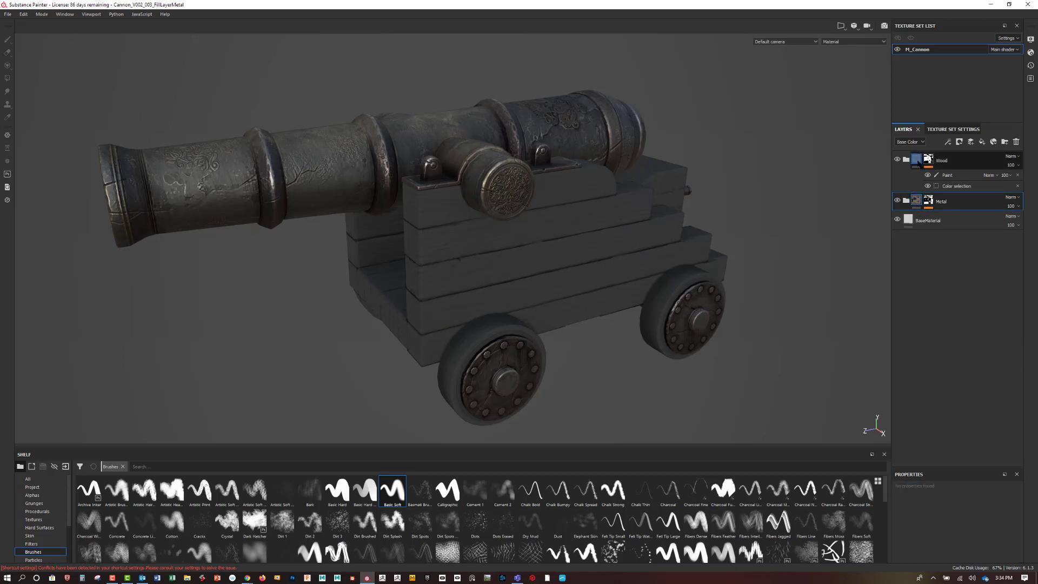
left_click(906, 160)
left_click(906, 160)
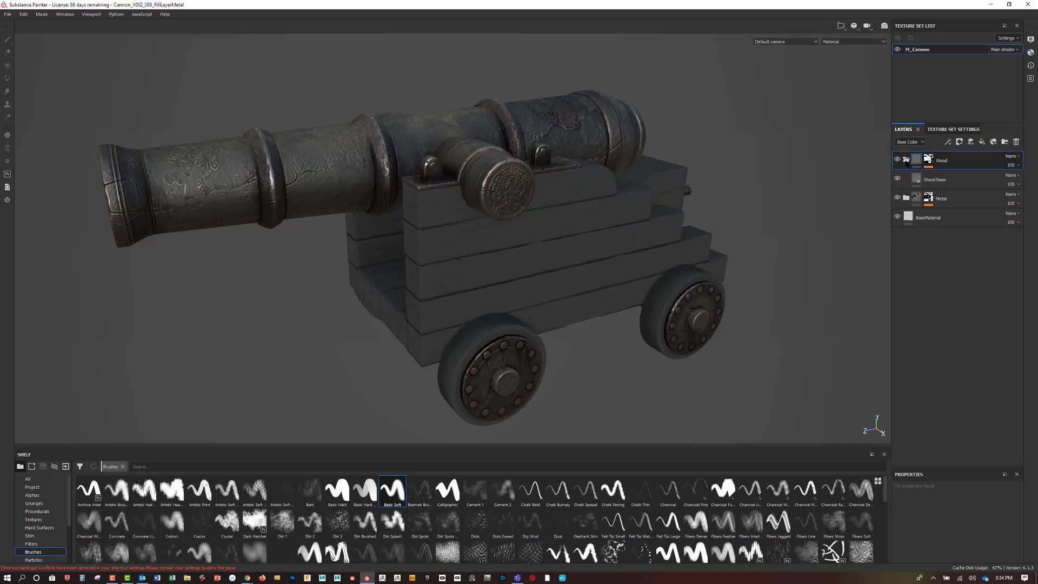
Enlarge the Properties panel and set the Wood Base fill's base color to a dark grey of 0.038.
left_click(917, 179)
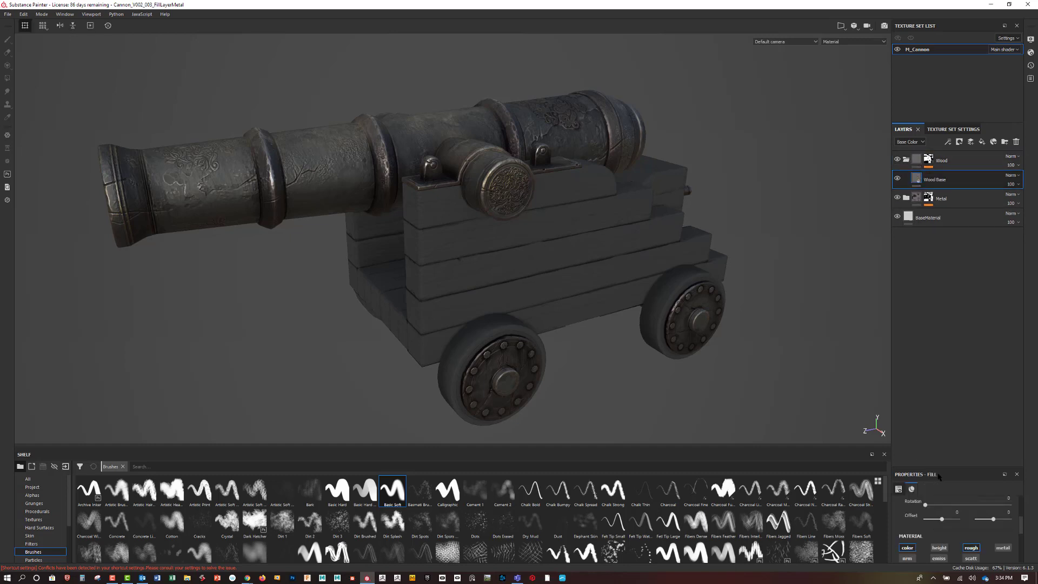
left_click_drag(952, 468, 944, 338)
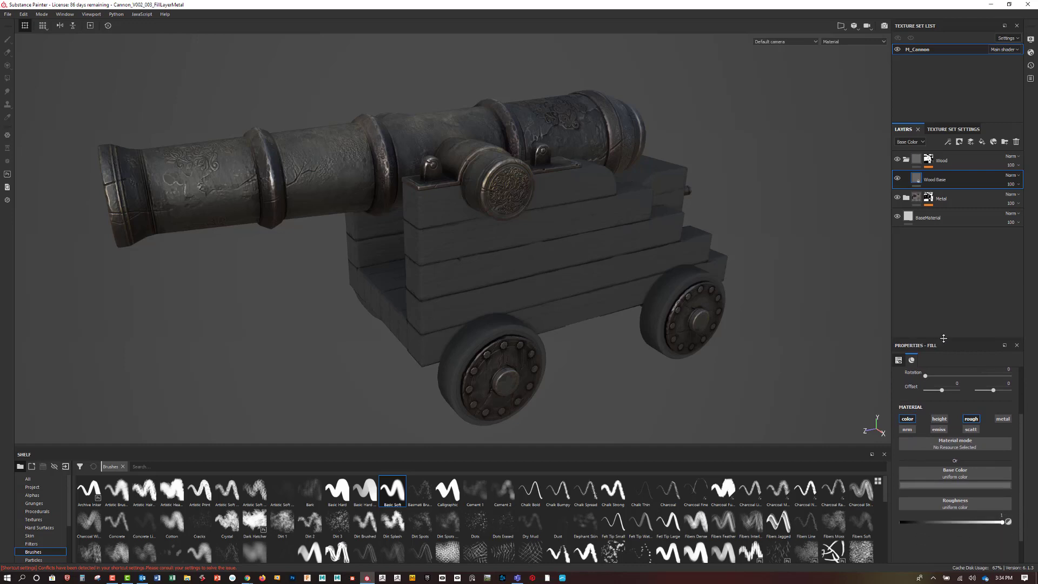
left_click(960, 486)
left_click_drag(932, 449, 921, 453)
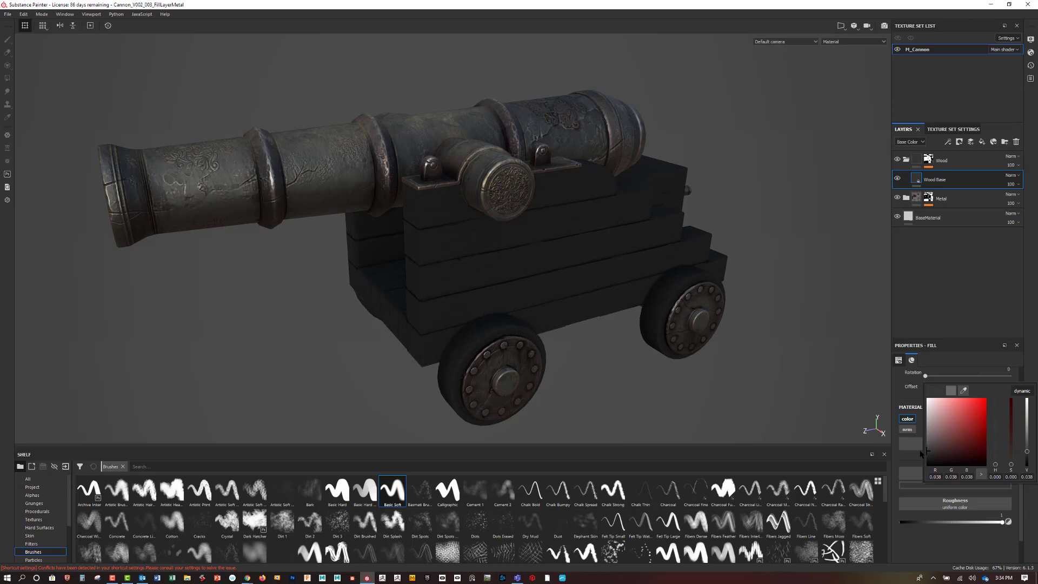
left_click(654, 378)
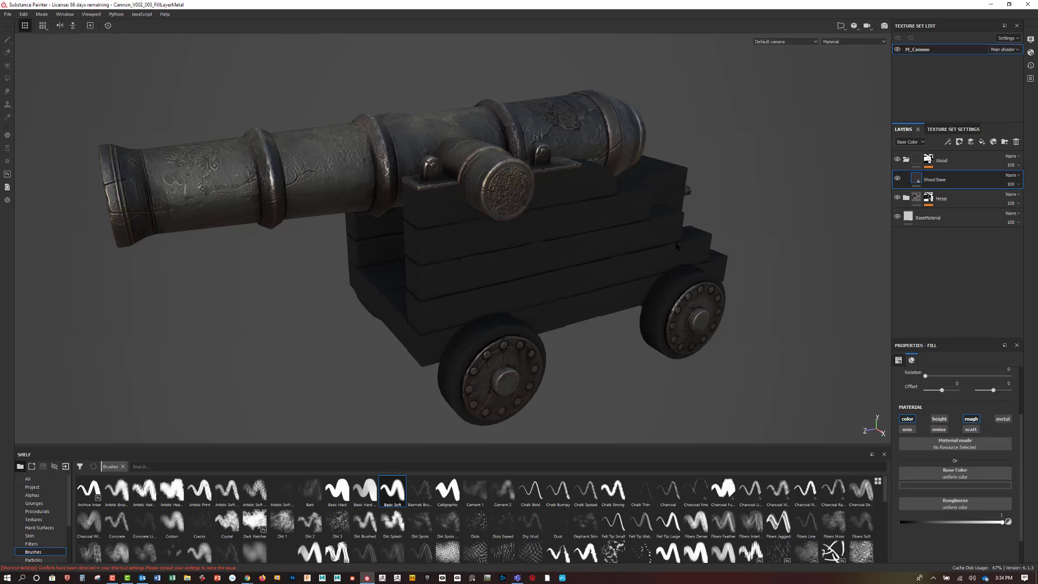
left_click_drag(584, 219, 596, 210, "alt")
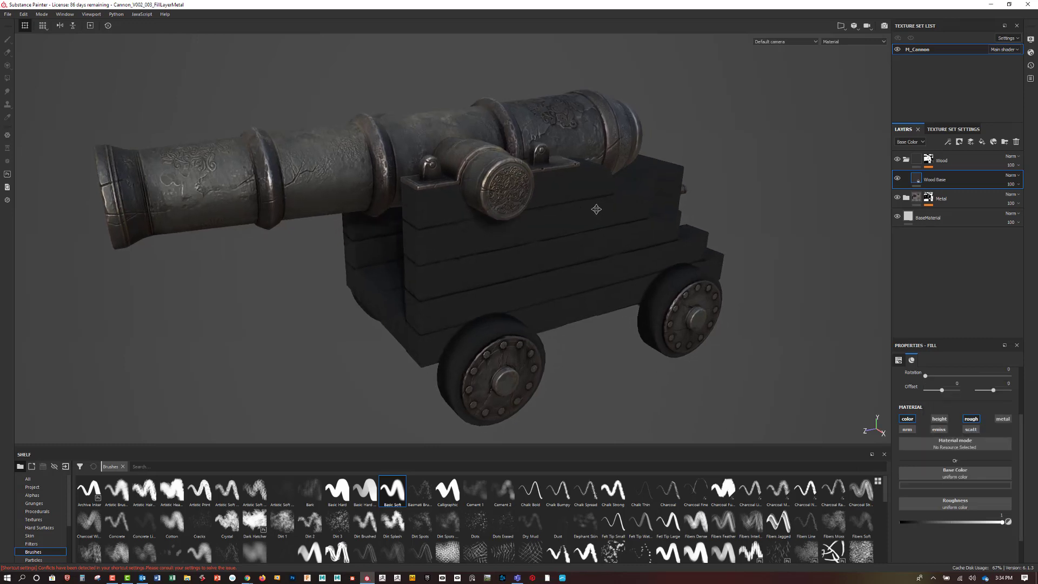
In the application settings, set the first viewport background color to a dark grey of 0.198.
left_click(23, 14)
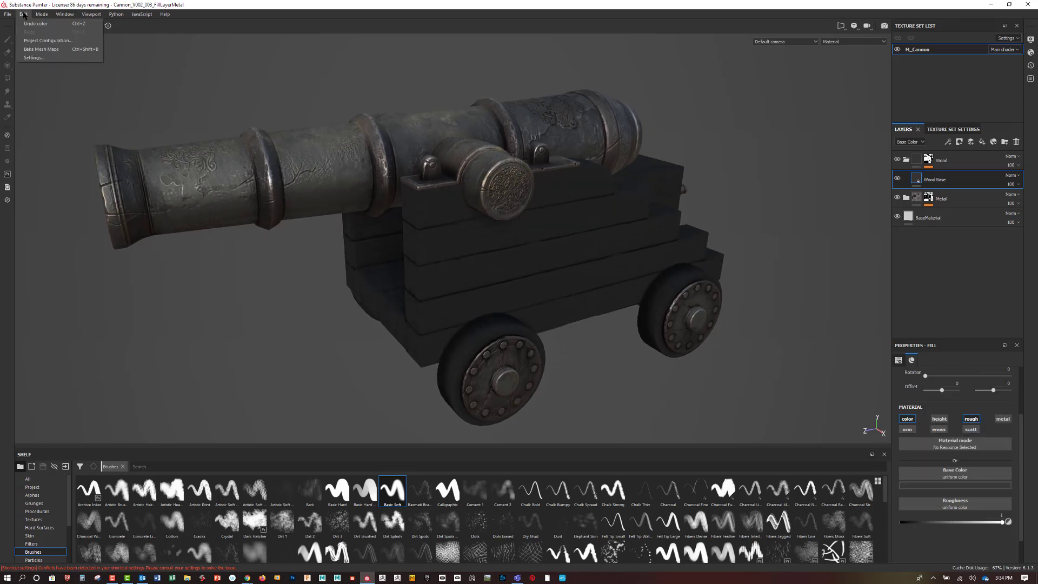
left_click(41, 57)
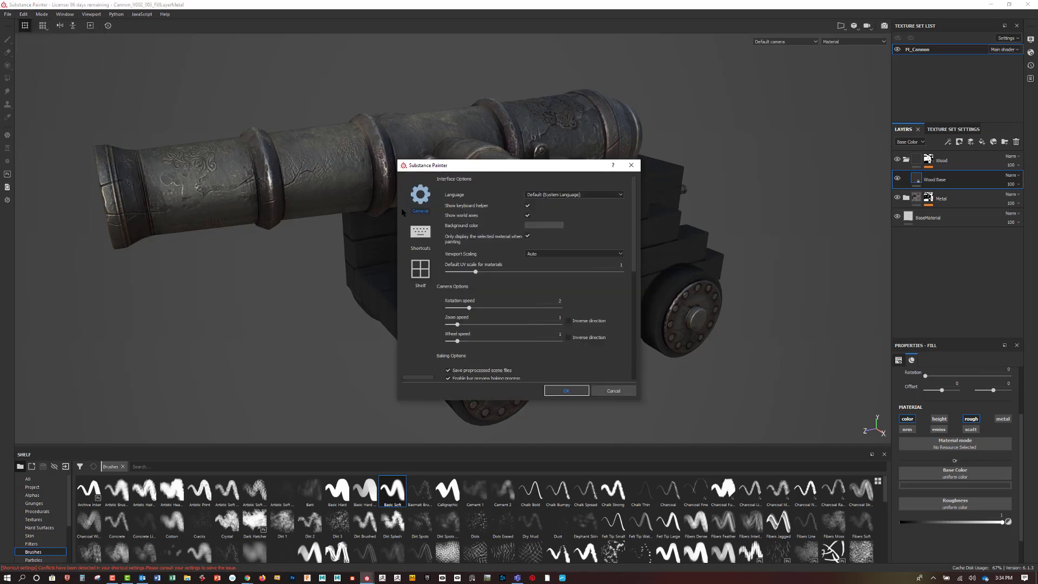
left_click(529, 226)
left_click_drag(538, 269, 532, 296)
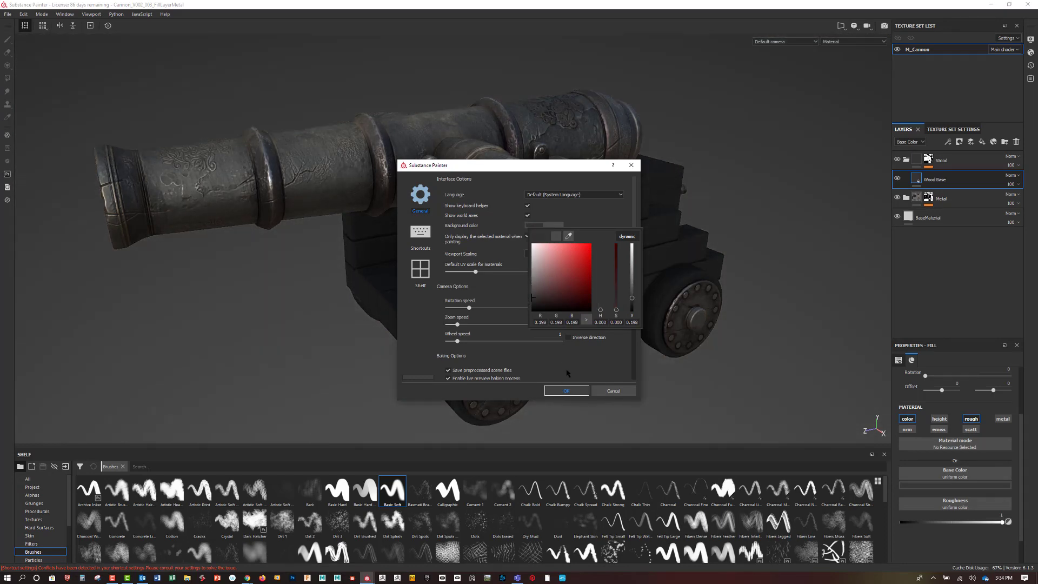
Set the second viewport background color to a mid grey of about 0.401 and apply the settings.
left_click_drag(554, 236, 581, 234)
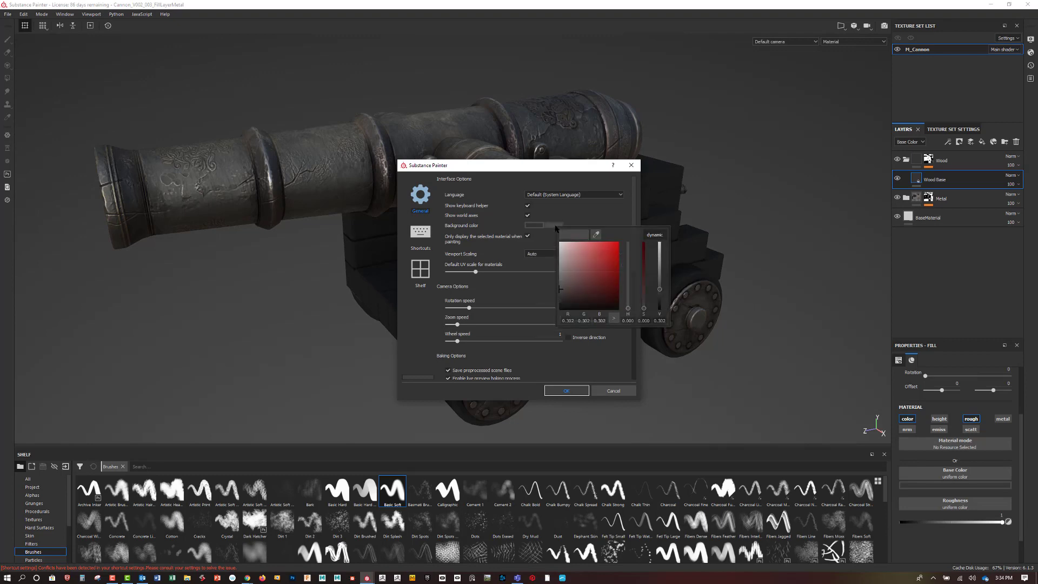
left_click(569, 290)
left_click_drag(569, 290, 557, 291)
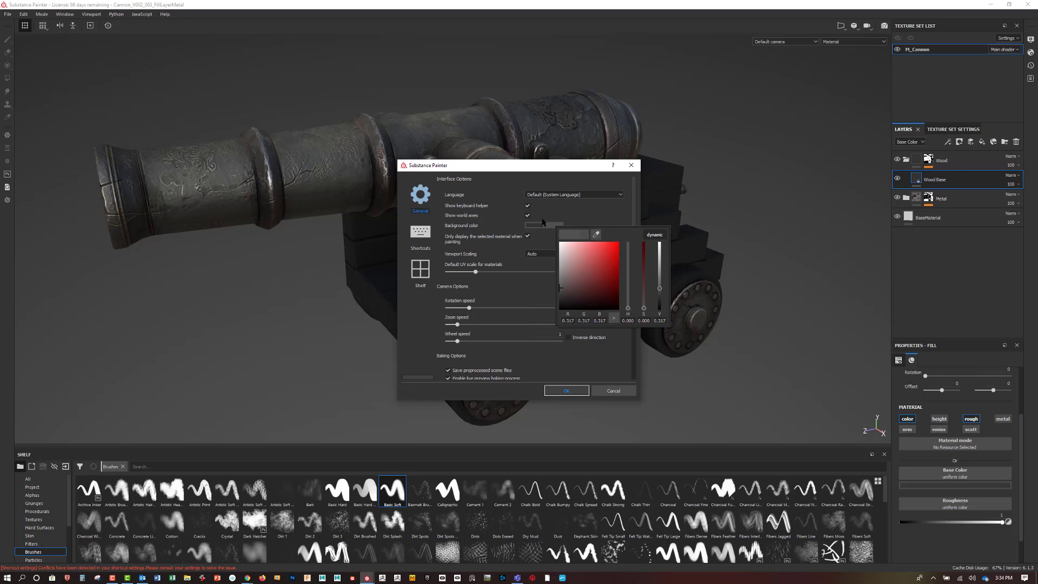
left_click(597, 231)
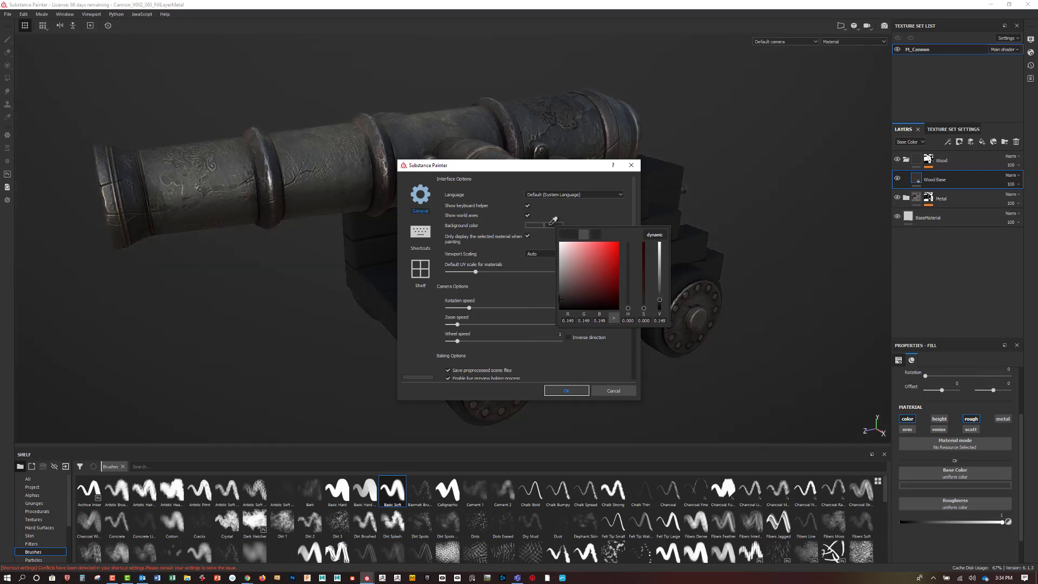
left_click(540, 219)
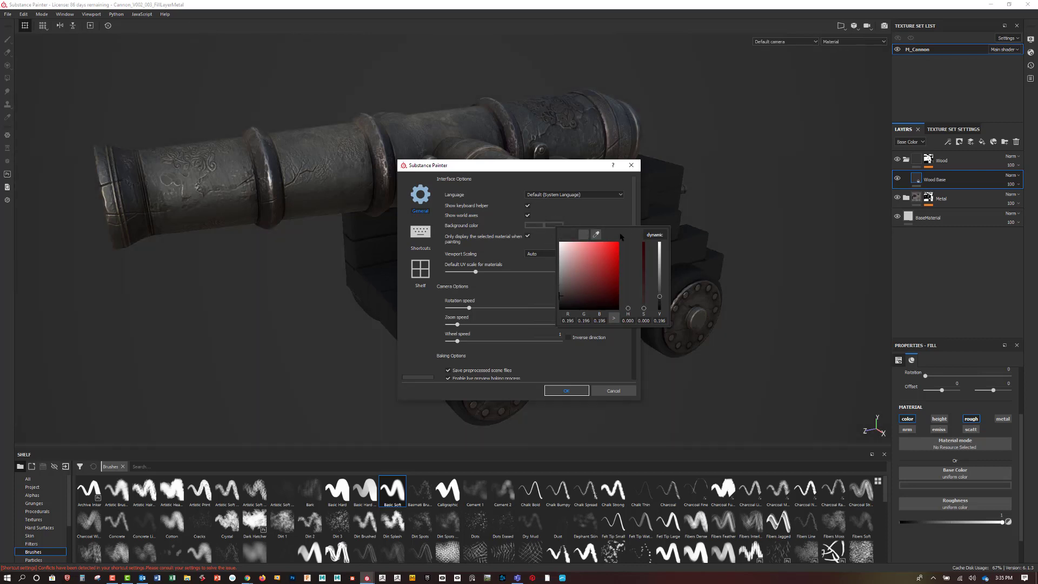
left_click(560, 269)
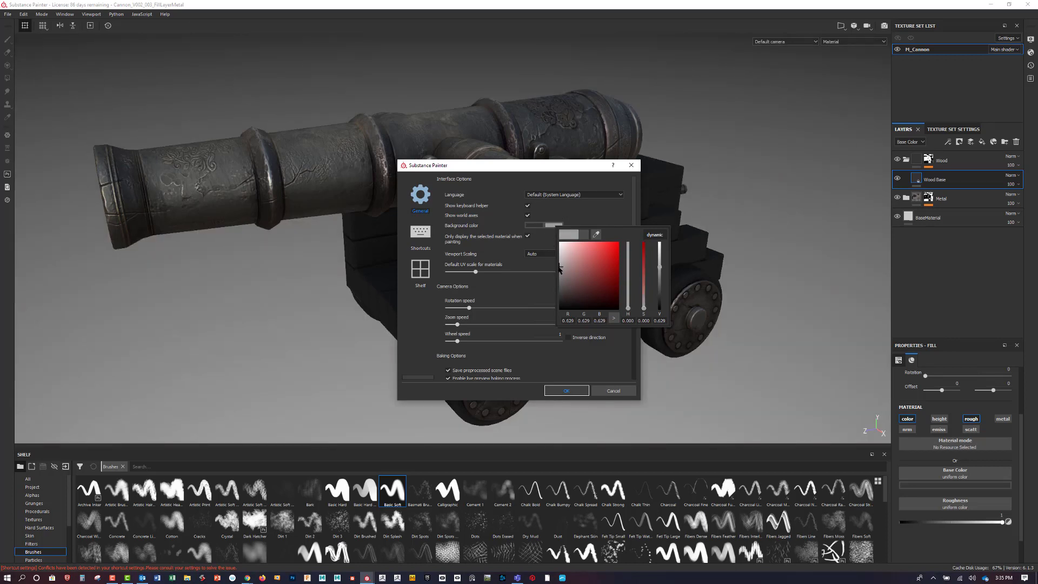
left_click_drag(559, 269, 556, 281)
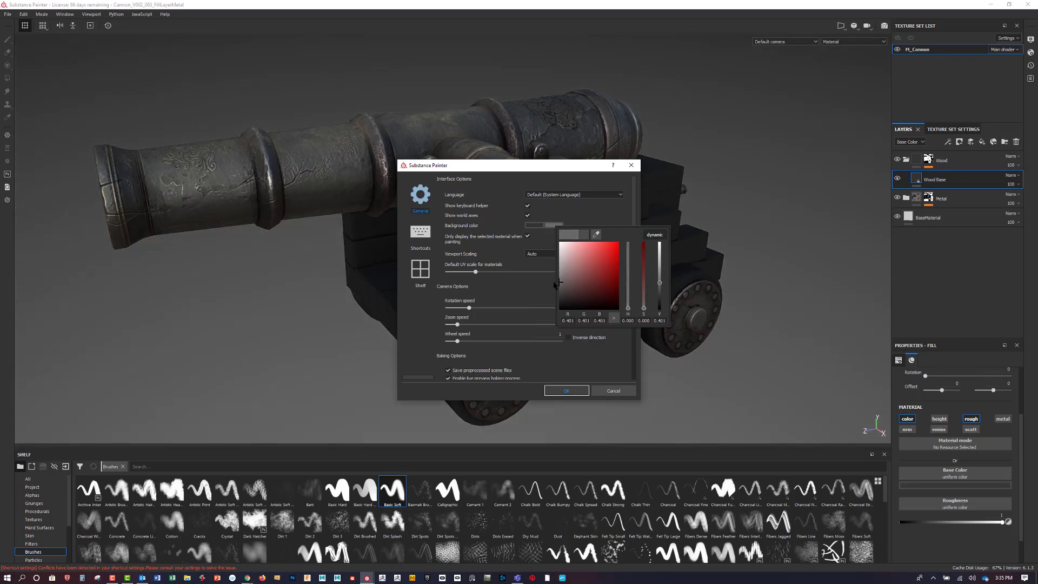
left_click(531, 226)
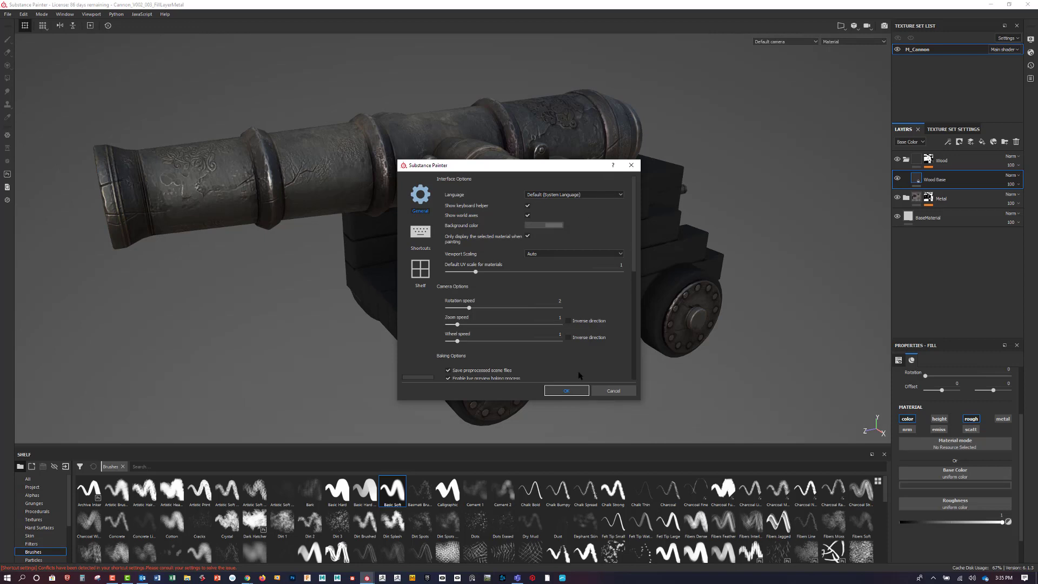
left_click(579, 390)
Check the cannon against the new background and save the project.
left_click_drag(731, 355, 772, 337, "alt")
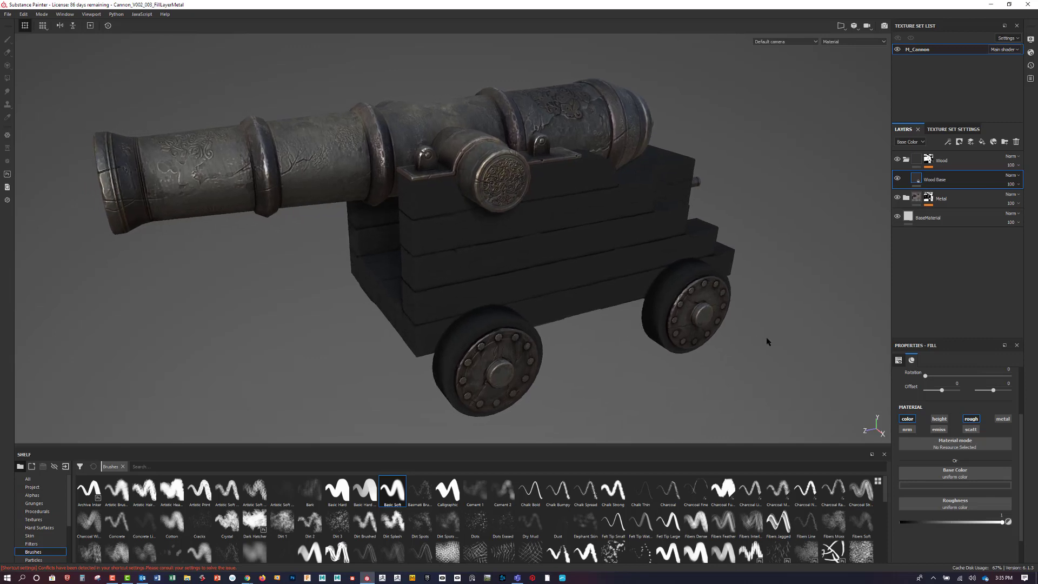
key("ctrl+s")
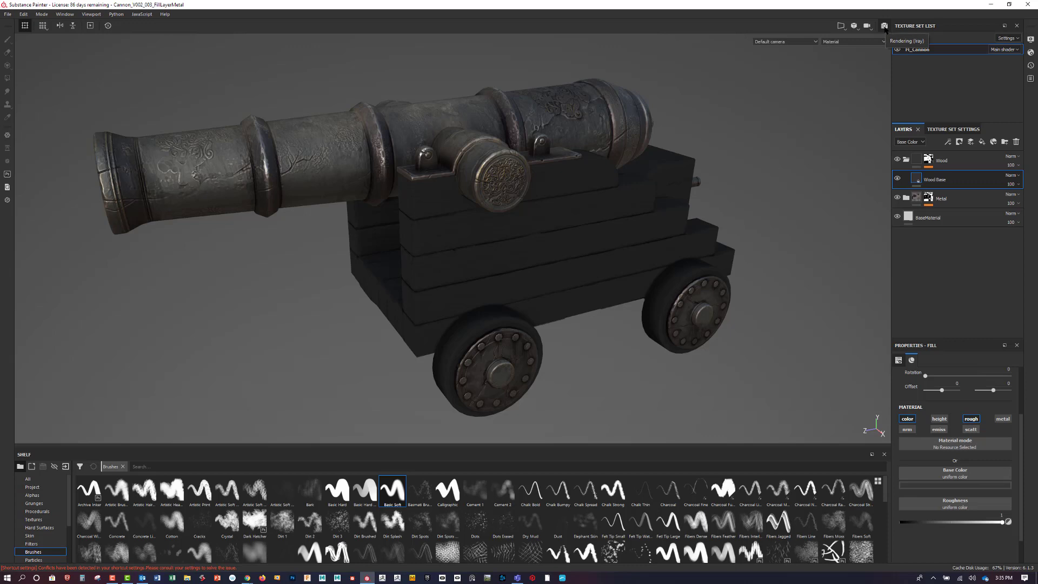
View the cannon through persp_Render_001, switch to the persp_Render_002 camera and start an Iray render.
left_click(814, 42)
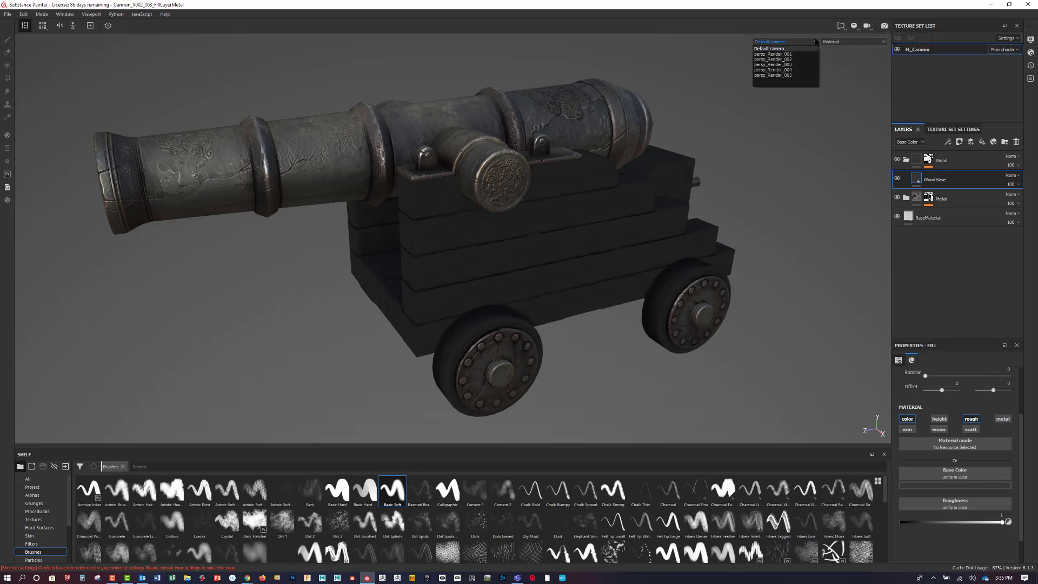
left_click(808, 54)
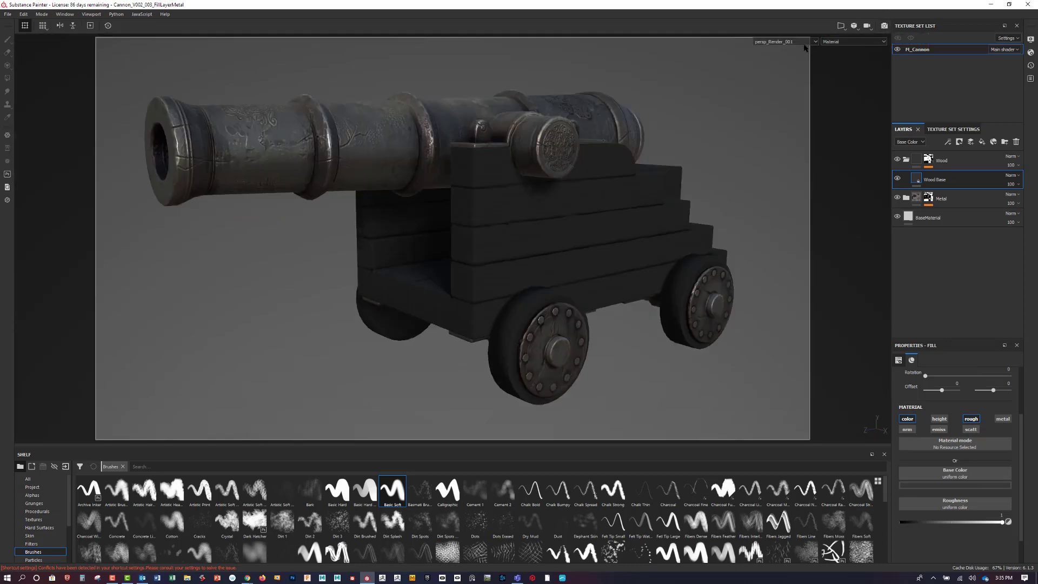
left_click(815, 42)
left_click(804, 62)
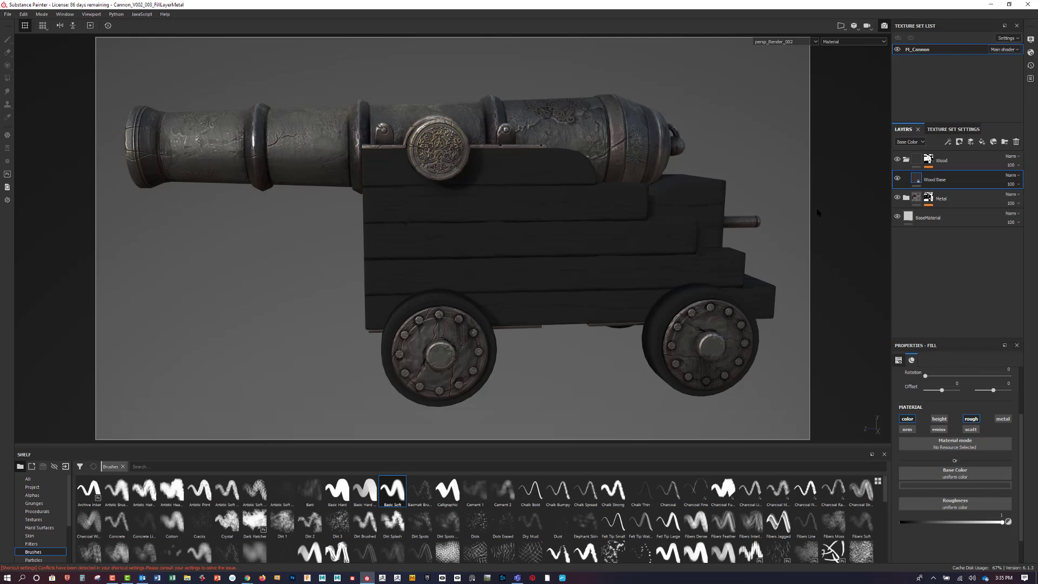
key("F10")
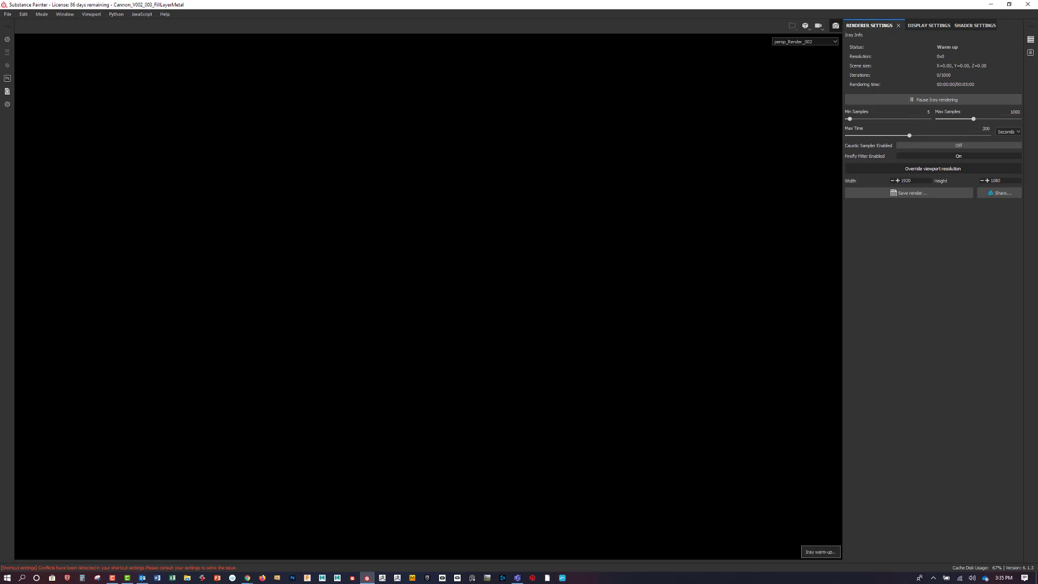